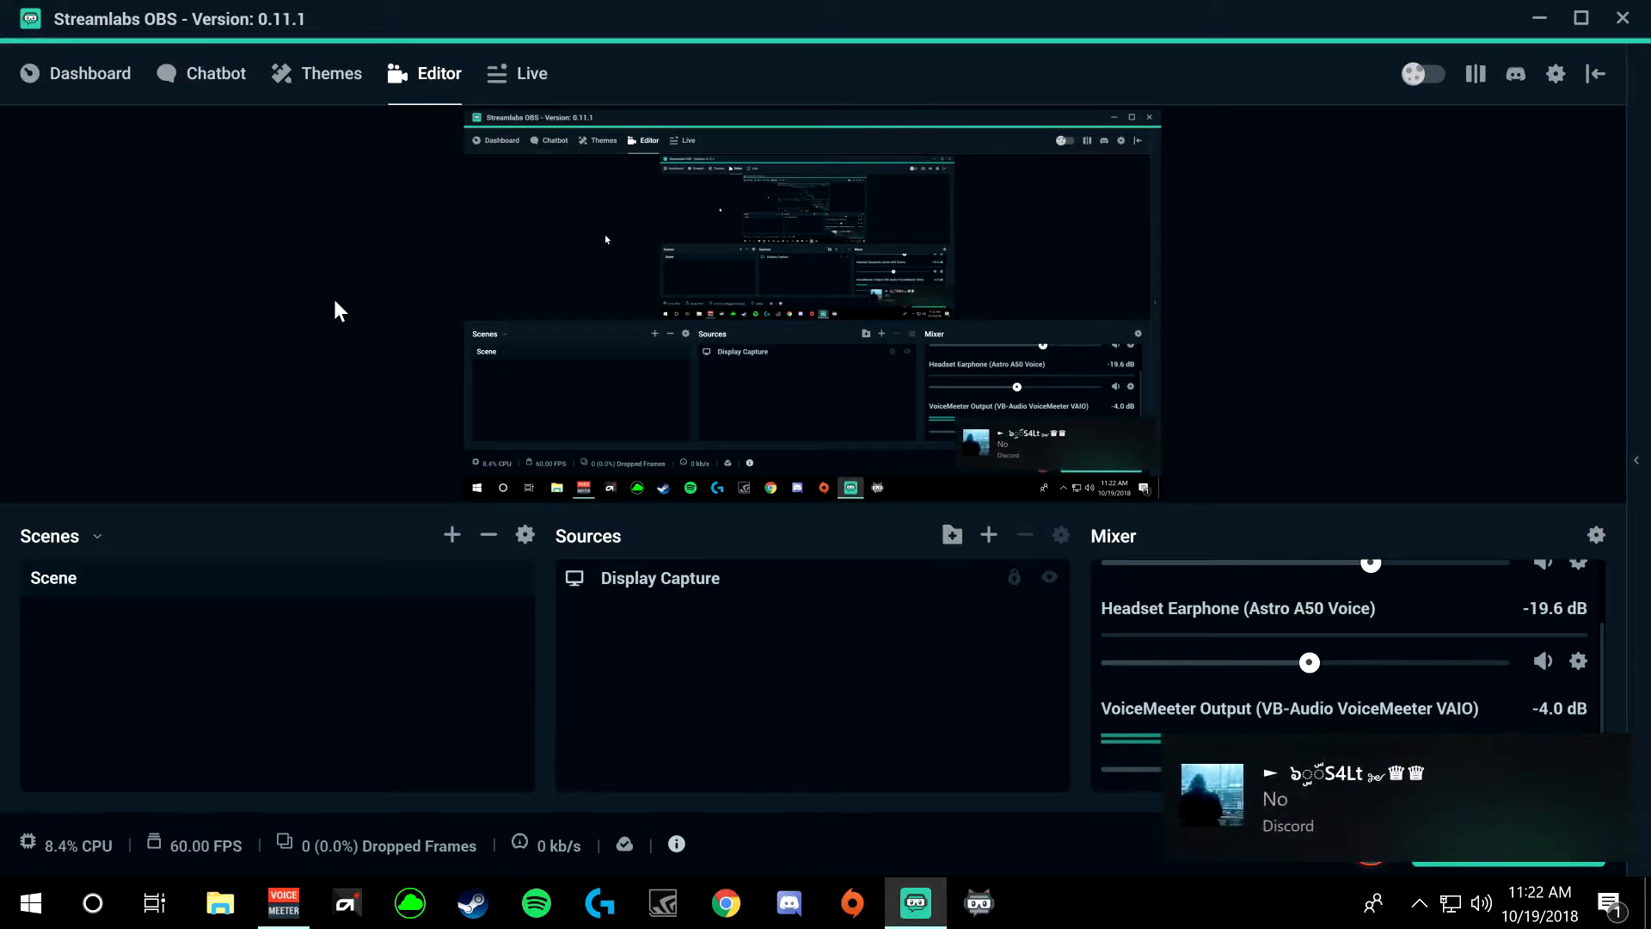
# Step: Dismiss the Discord message notifications and quit Discord running in the background
pyautogui.click(1605, 757)
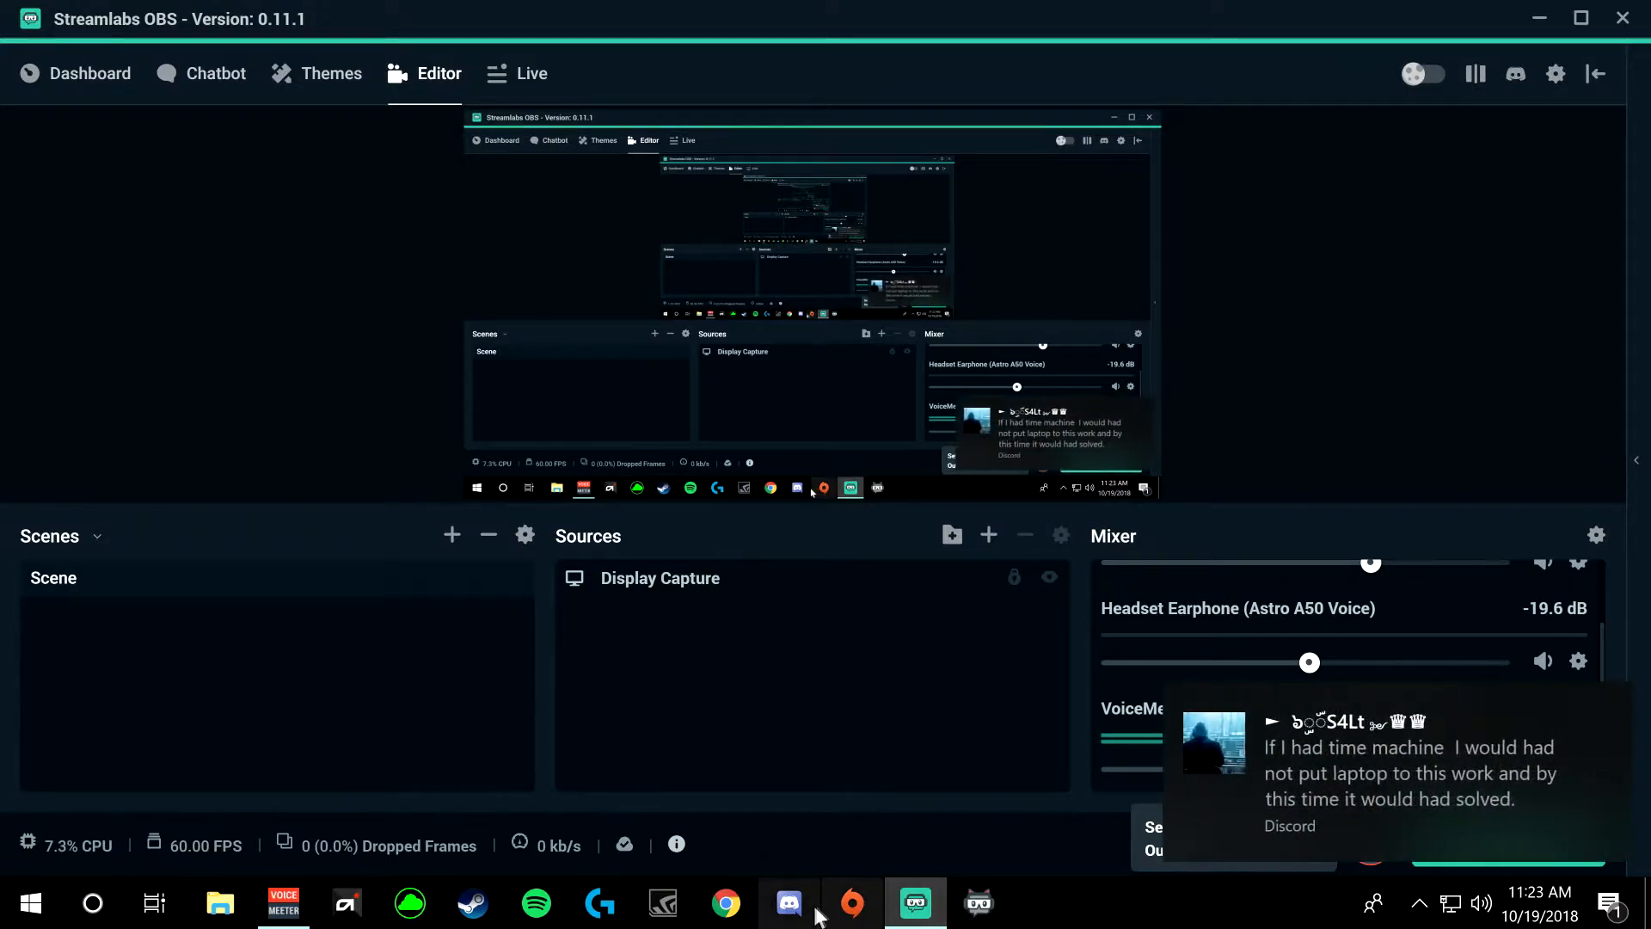
pyautogui.click(1606, 706)
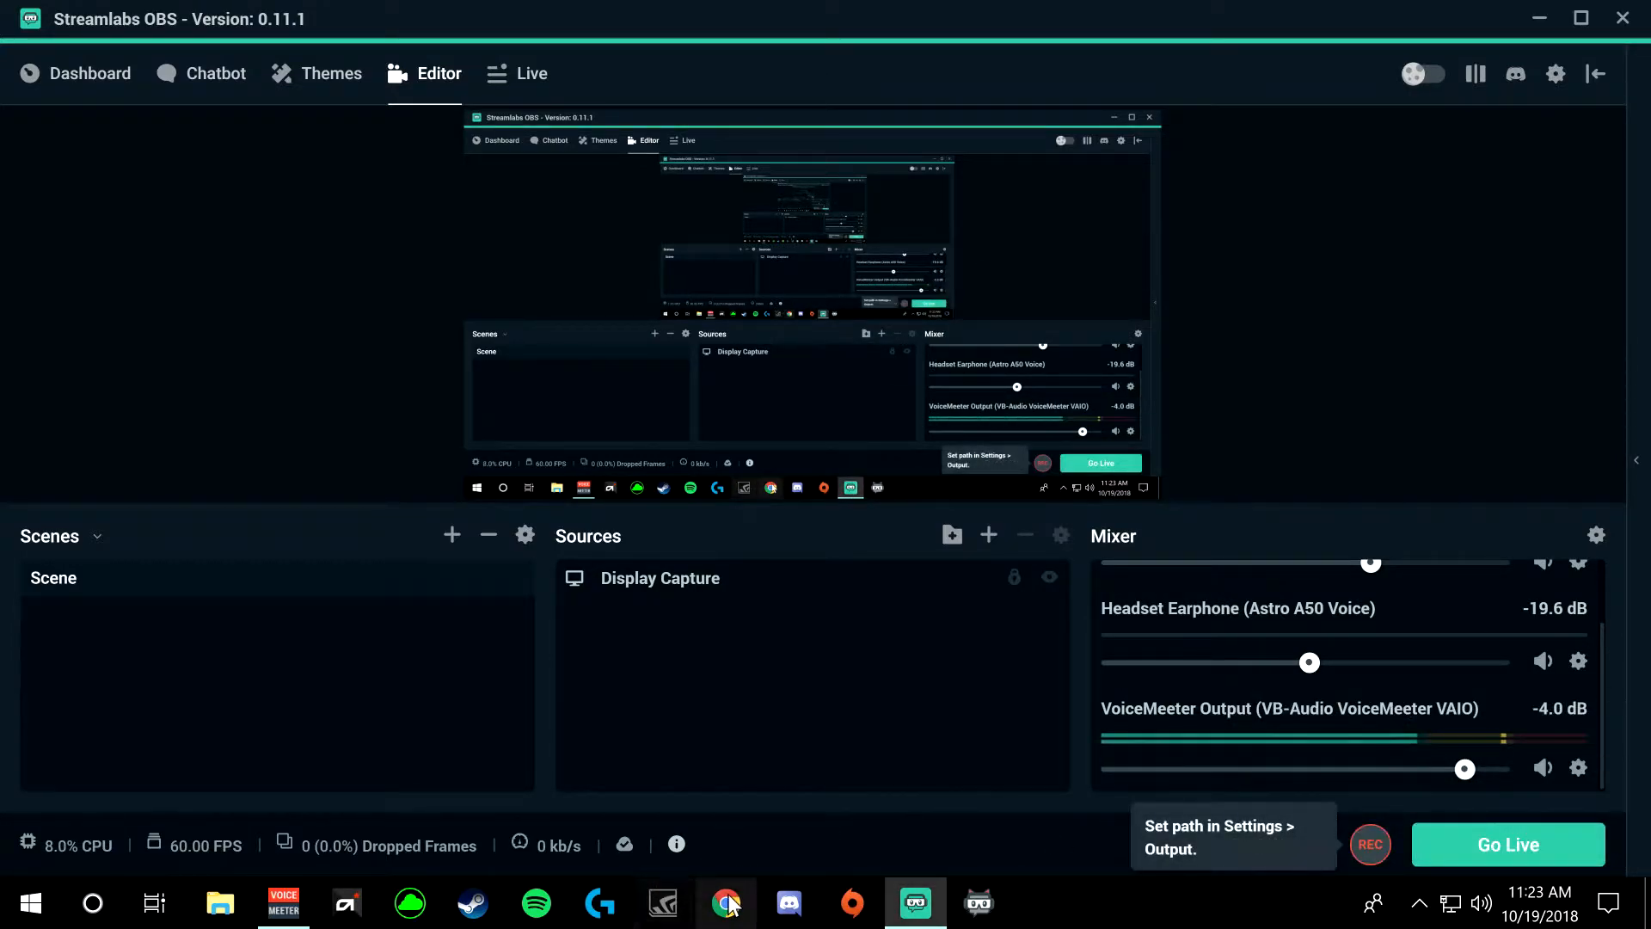
pyautogui.click(1419, 903)
pyautogui.rightClick(1422, 867)
pyautogui.click(1440, 843)
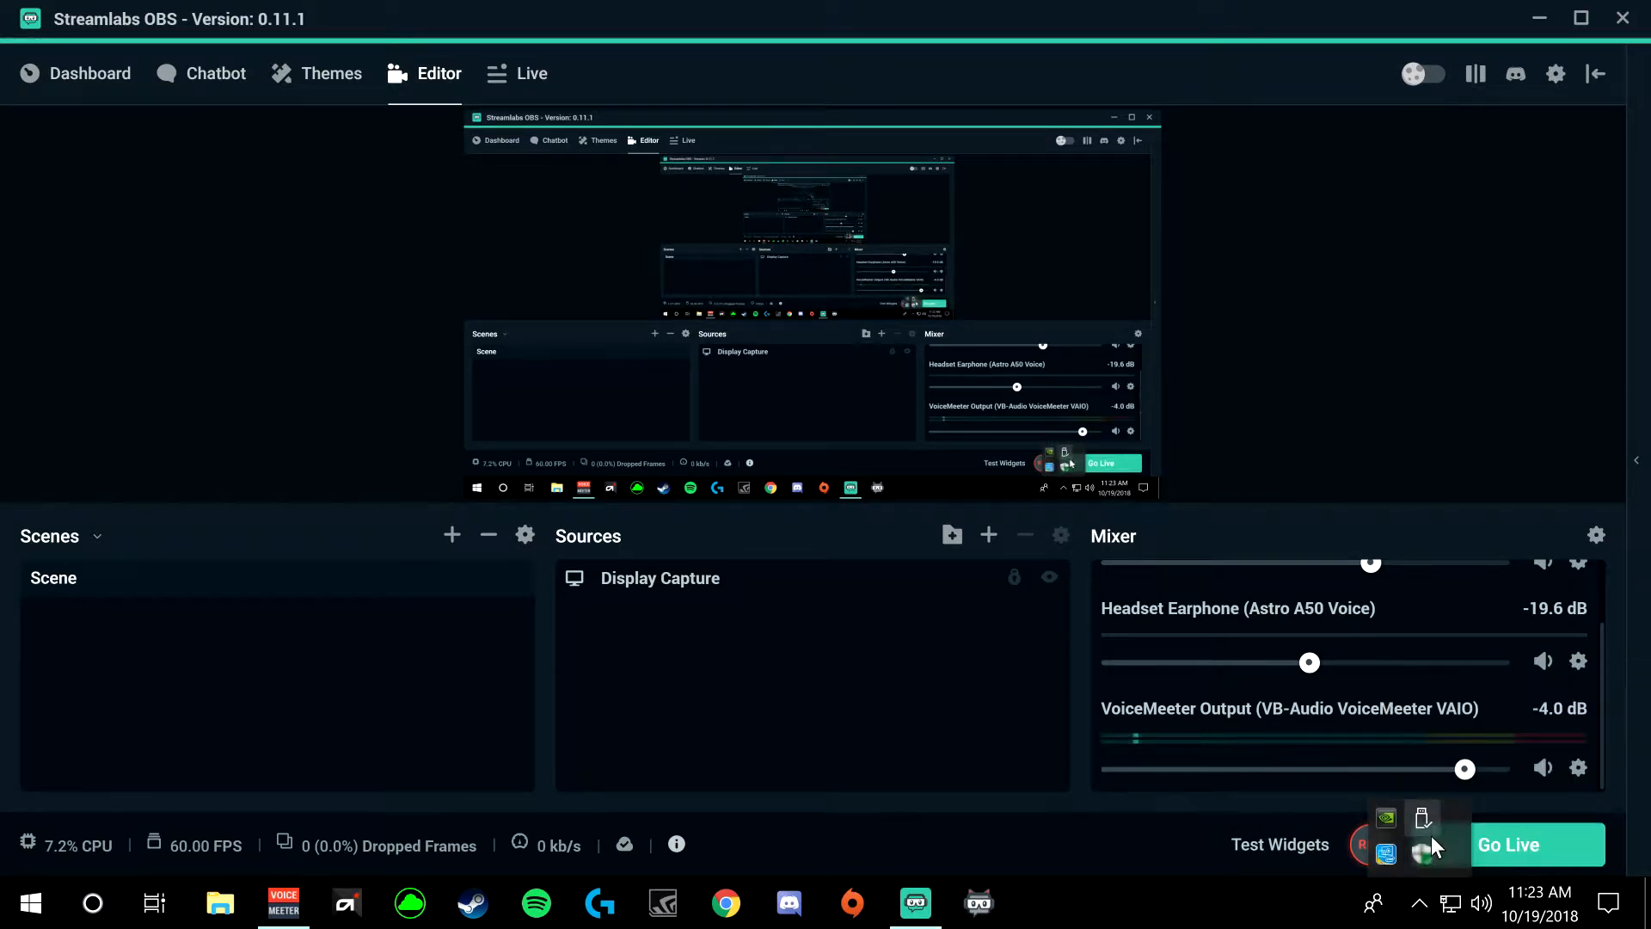
# Step: Switch to Chrome, search the web for "streamlabsobs" and open the Streamlabs OBS product page
pyautogui.click(727, 903)
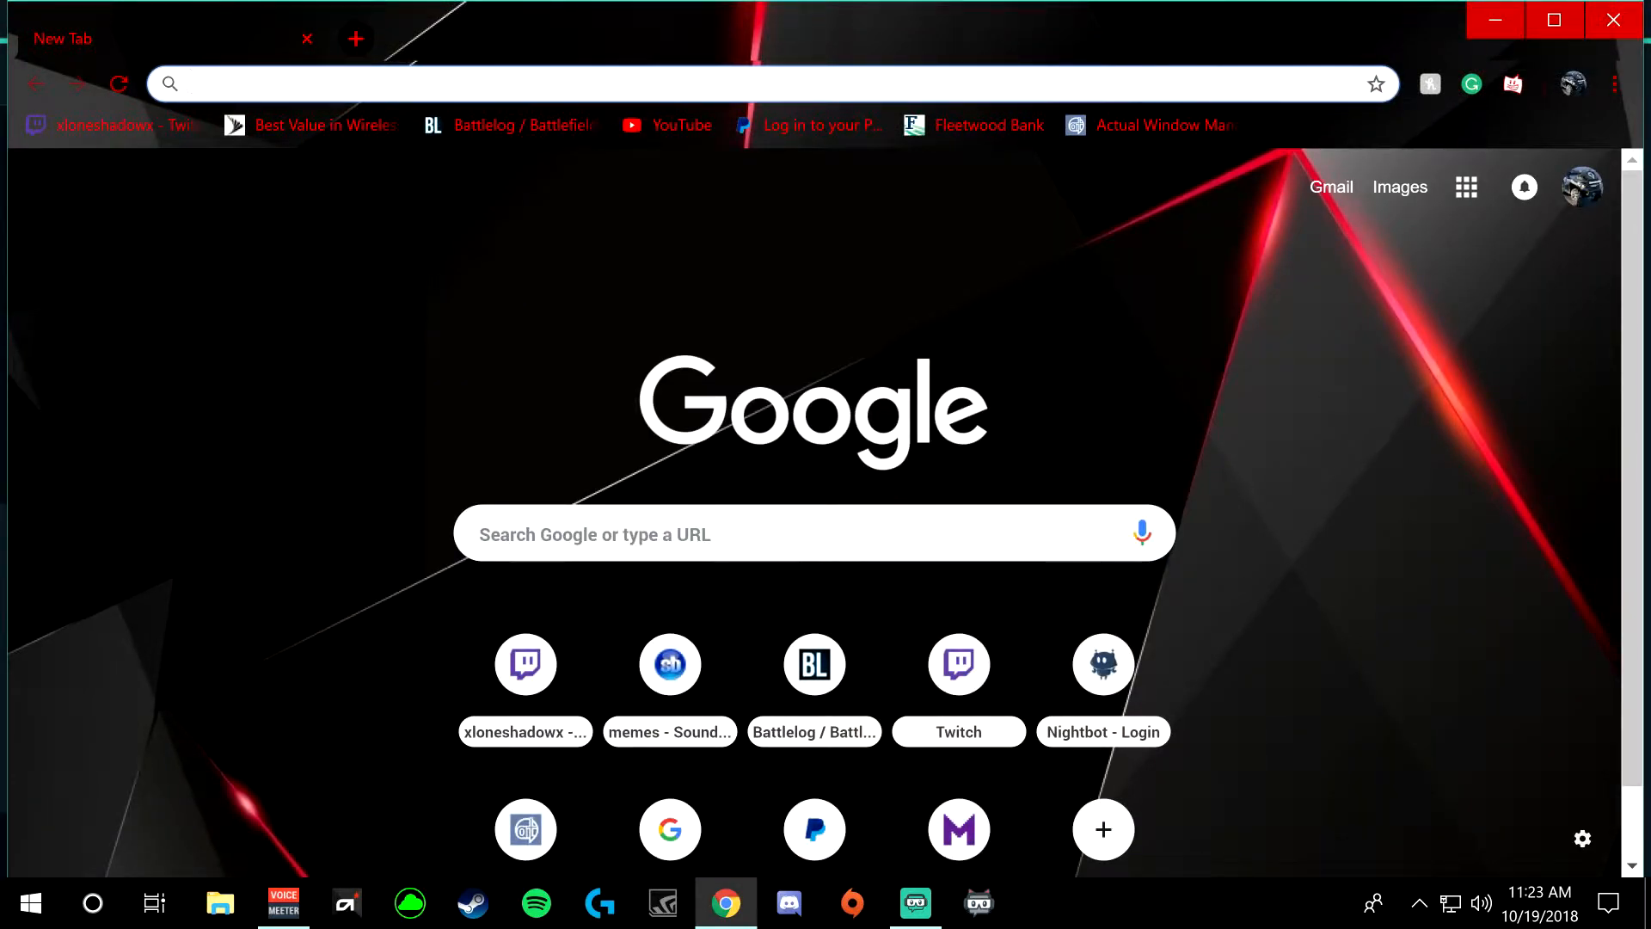
pyautogui.write('streamlabsobs')
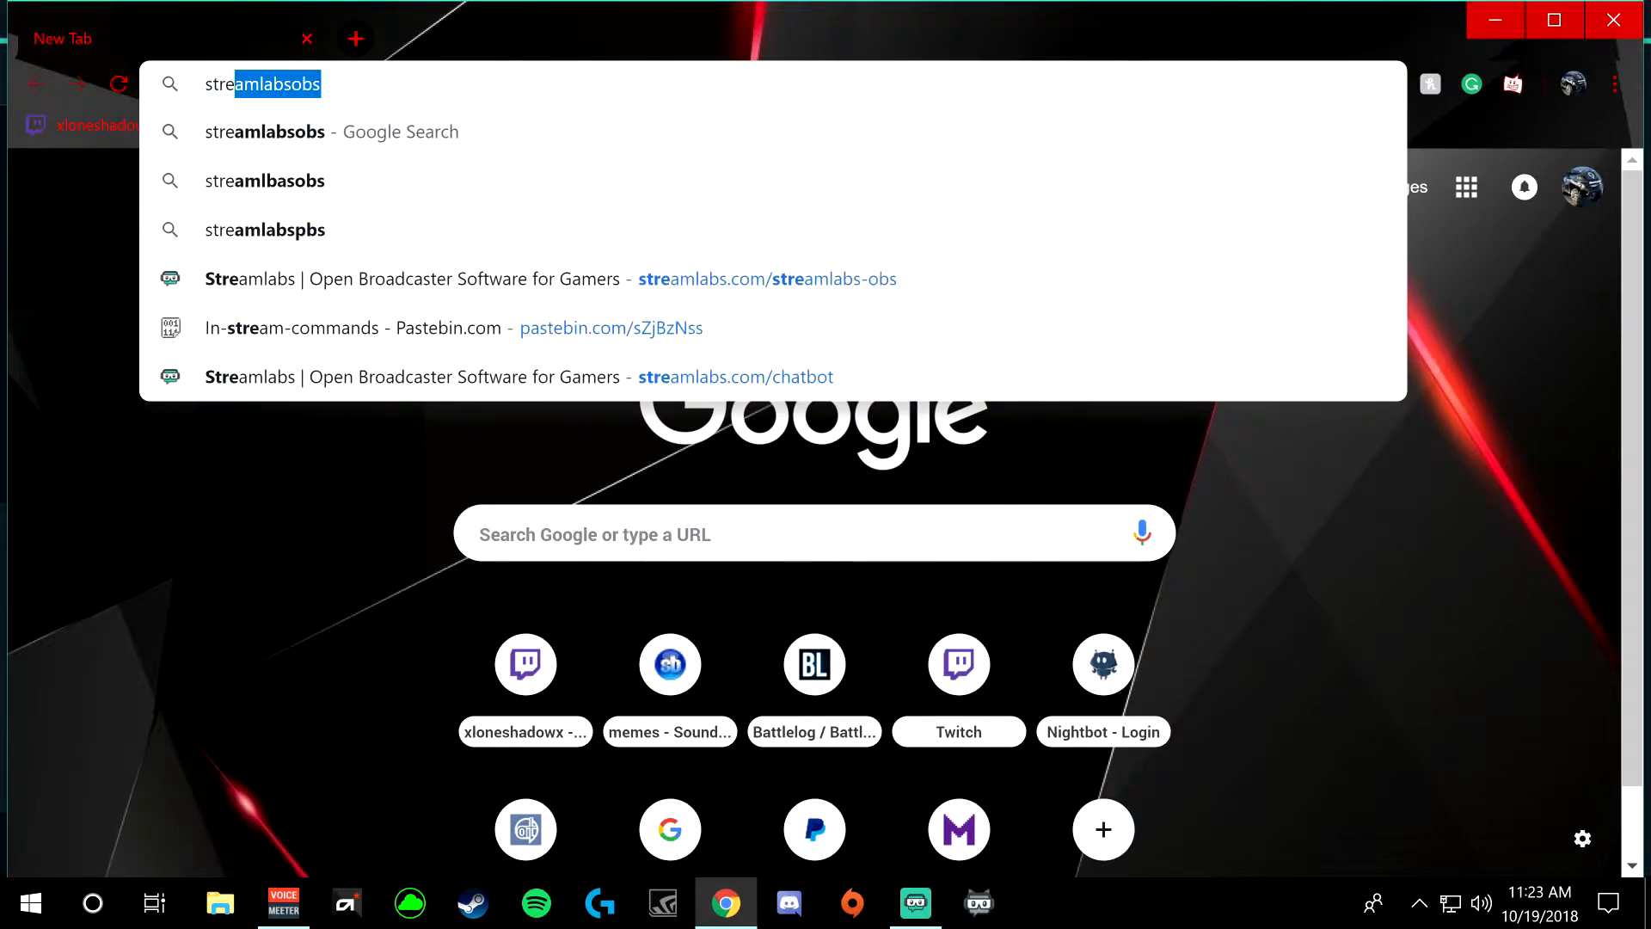
pyautogui.press('Return')
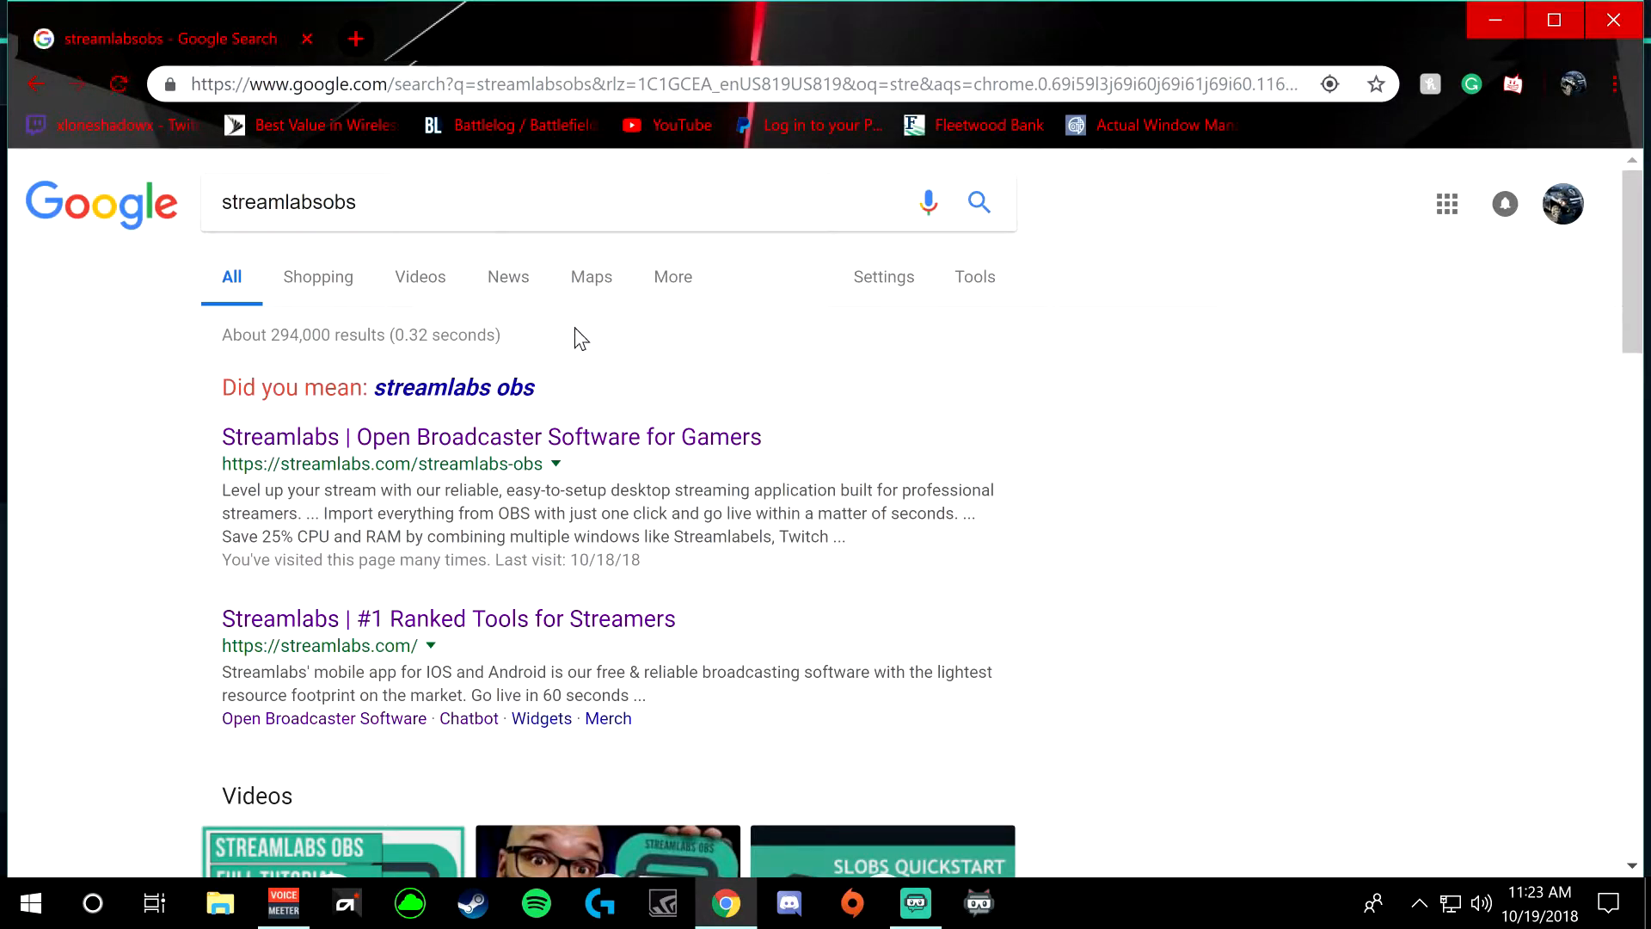
pyautogui.click(413, 443)
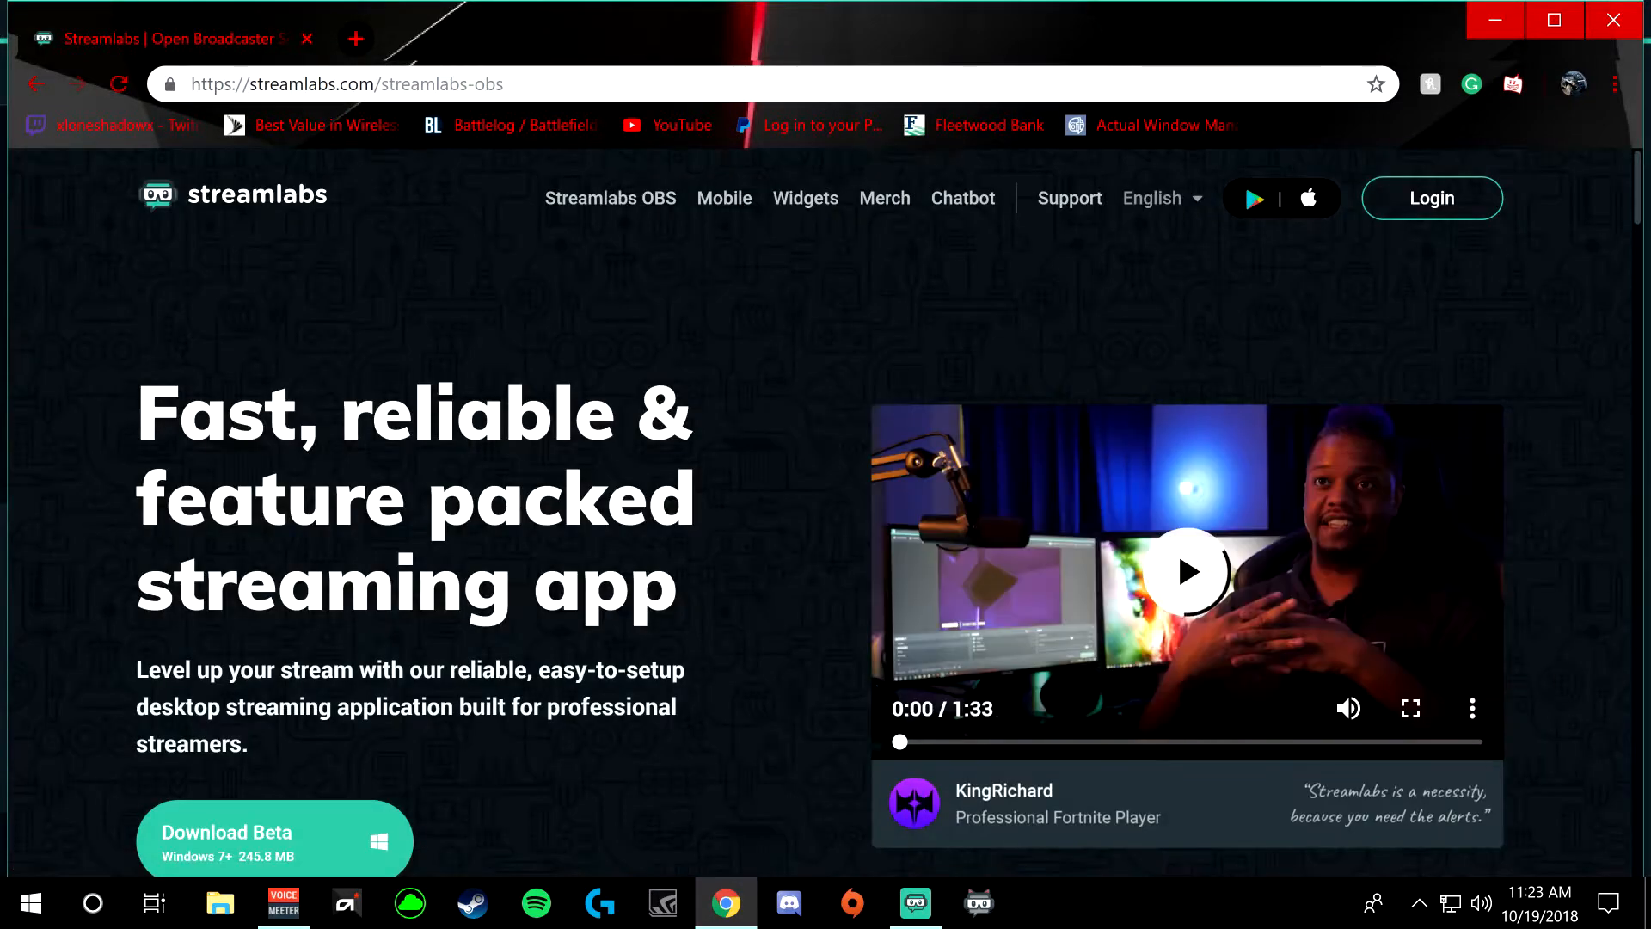
# Step: Look over the Streamlabs OBS page with its beta download offer, and close the browser
pyautogui.scroll(-2, 421, 482)
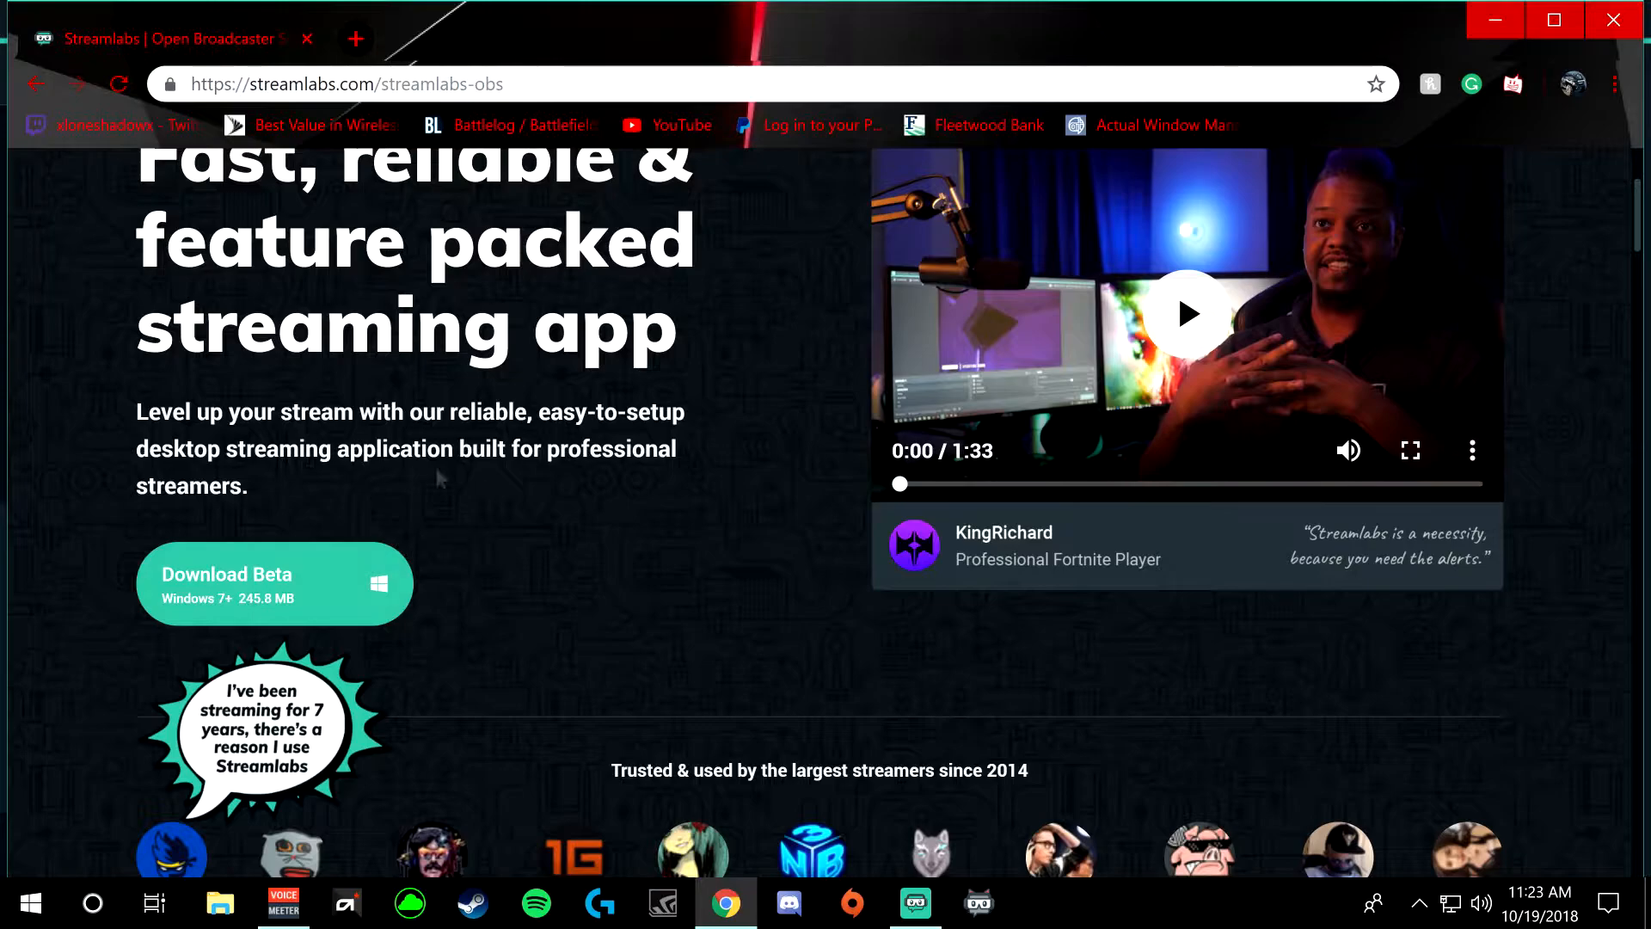
pyautogui.scroll(3, 511, 542)
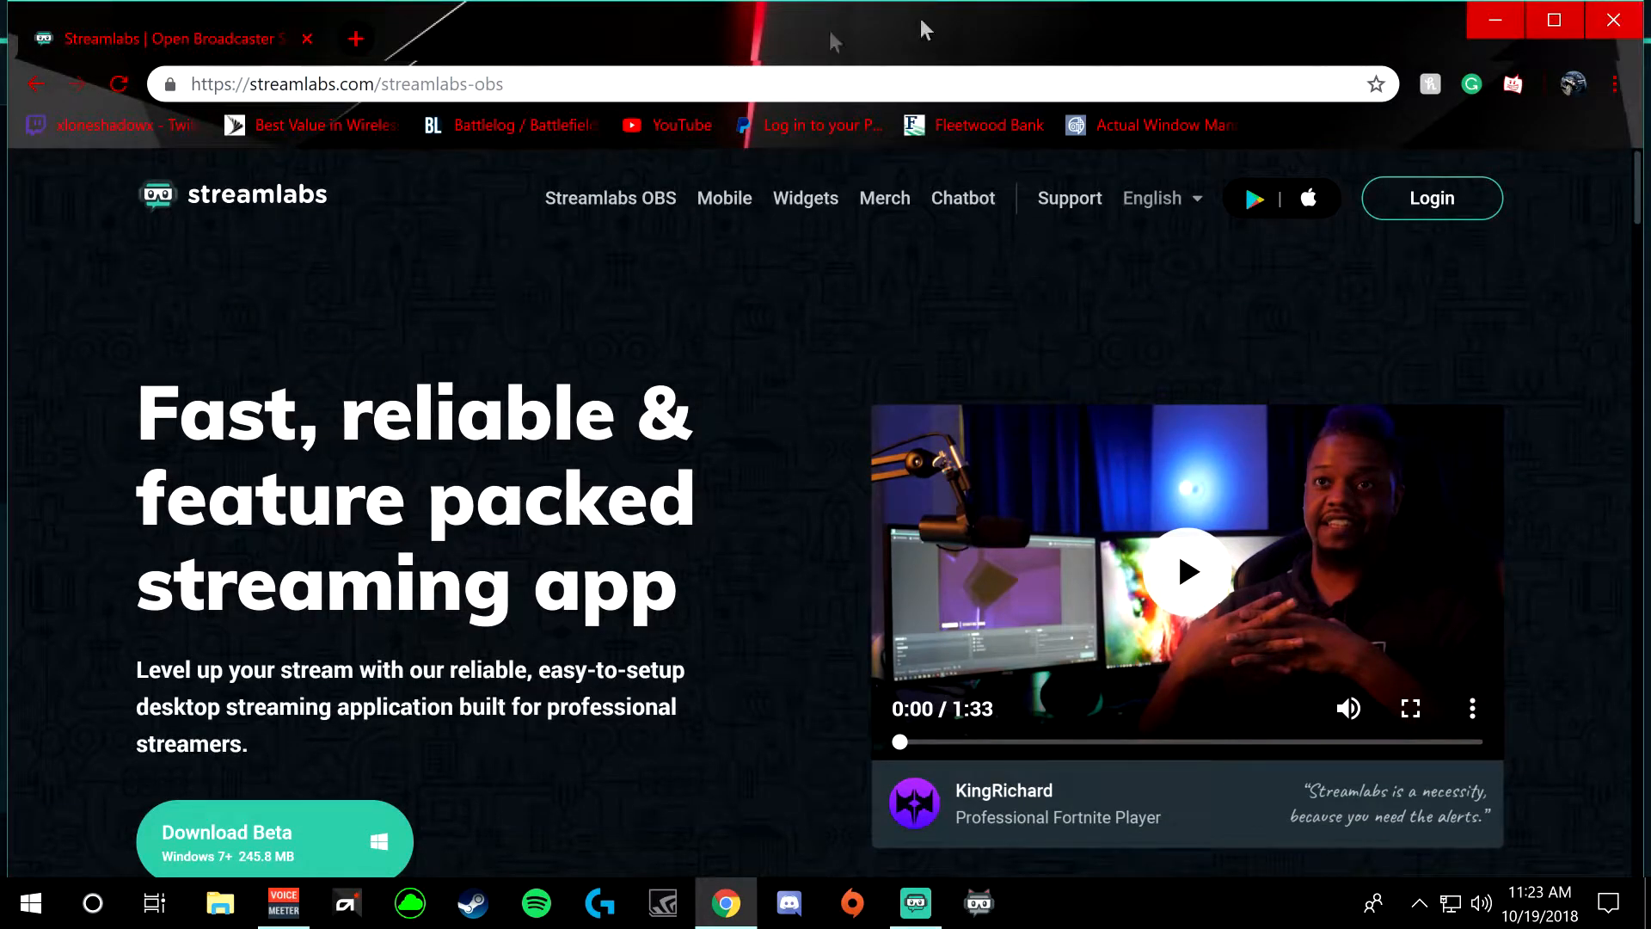
pyautogui.click(1613, 18)
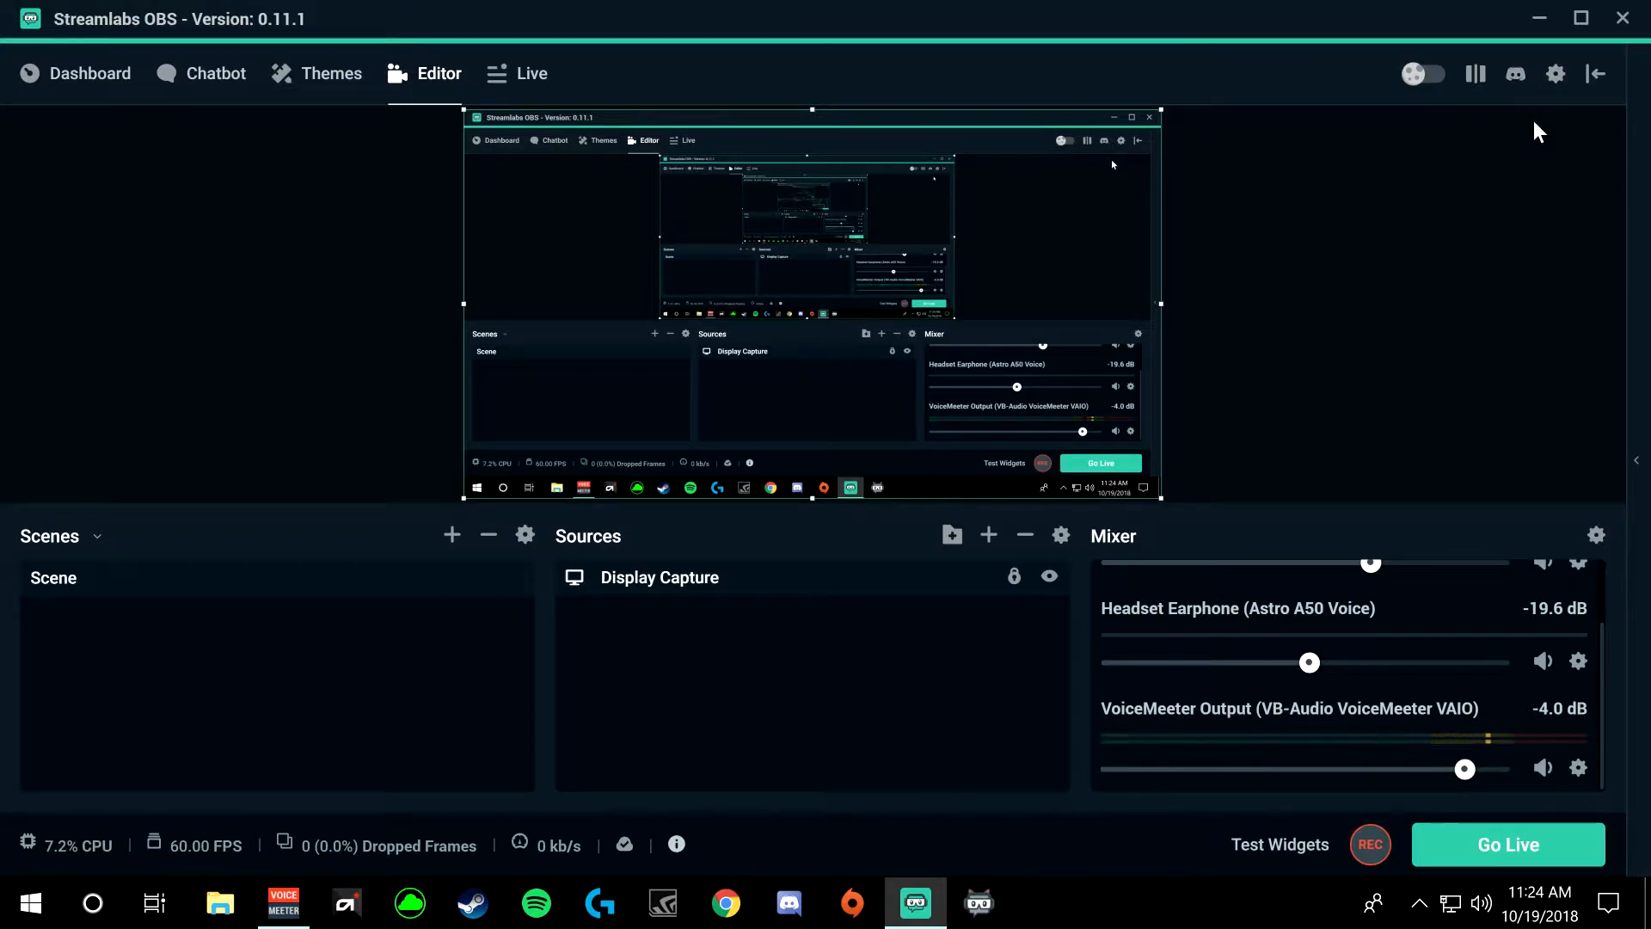
# Step: Open the Streamlabs OBS settings in a maximized window and review the General options, including output and source alignment snapping
pyautogui.click(1557, 75)
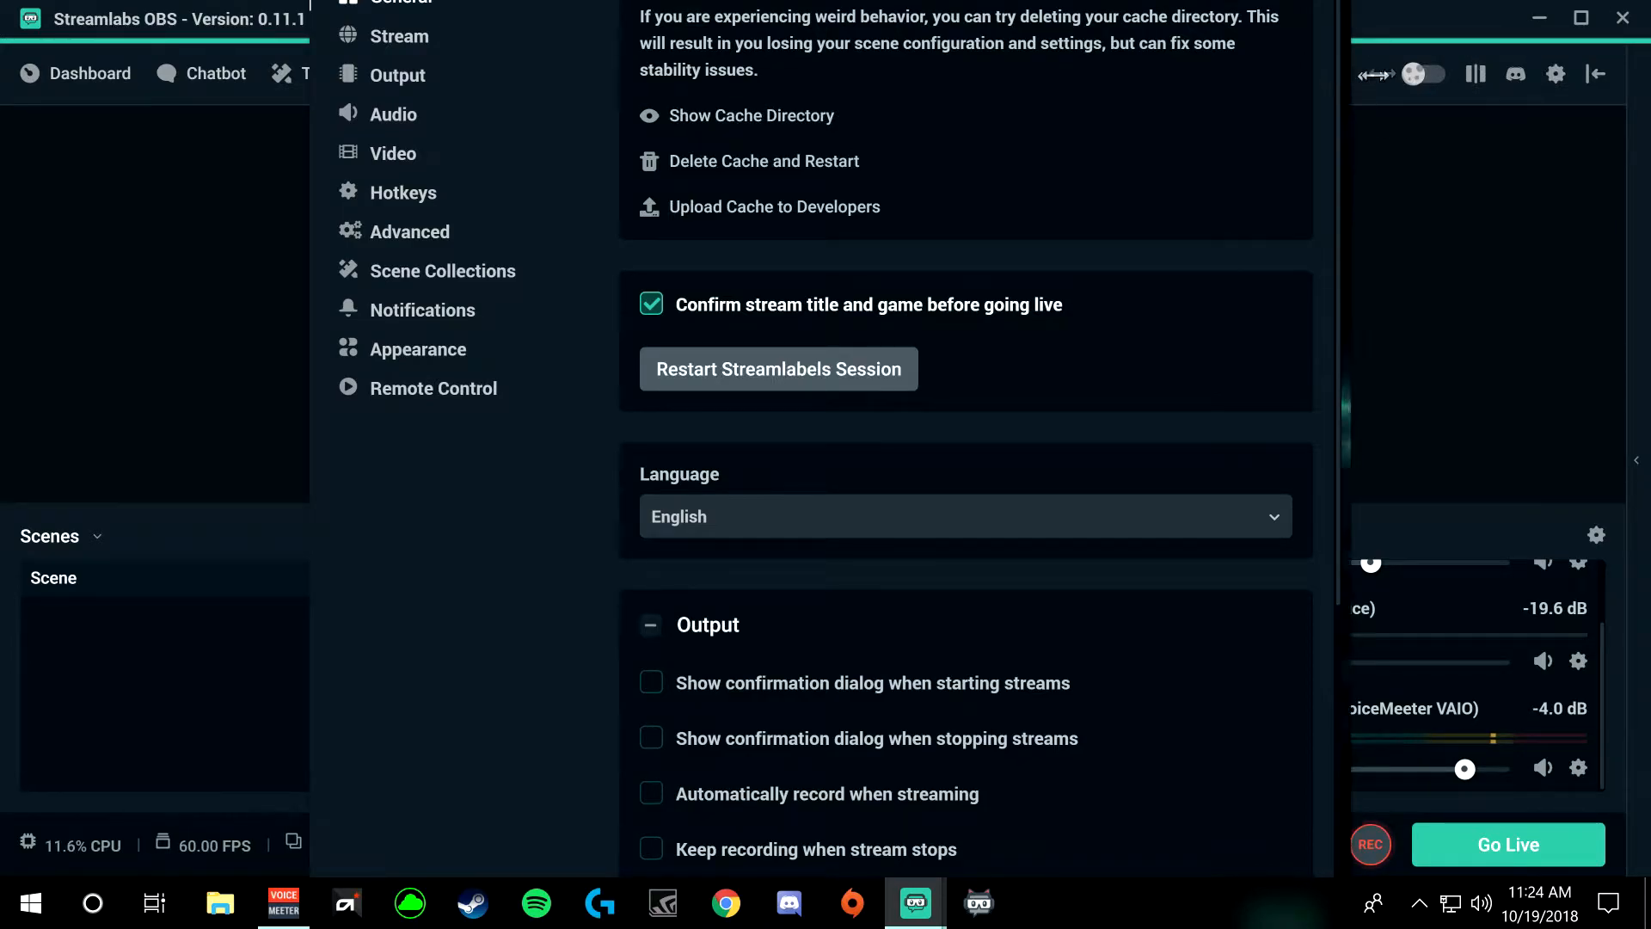
pyautogui.click(1316, 18)
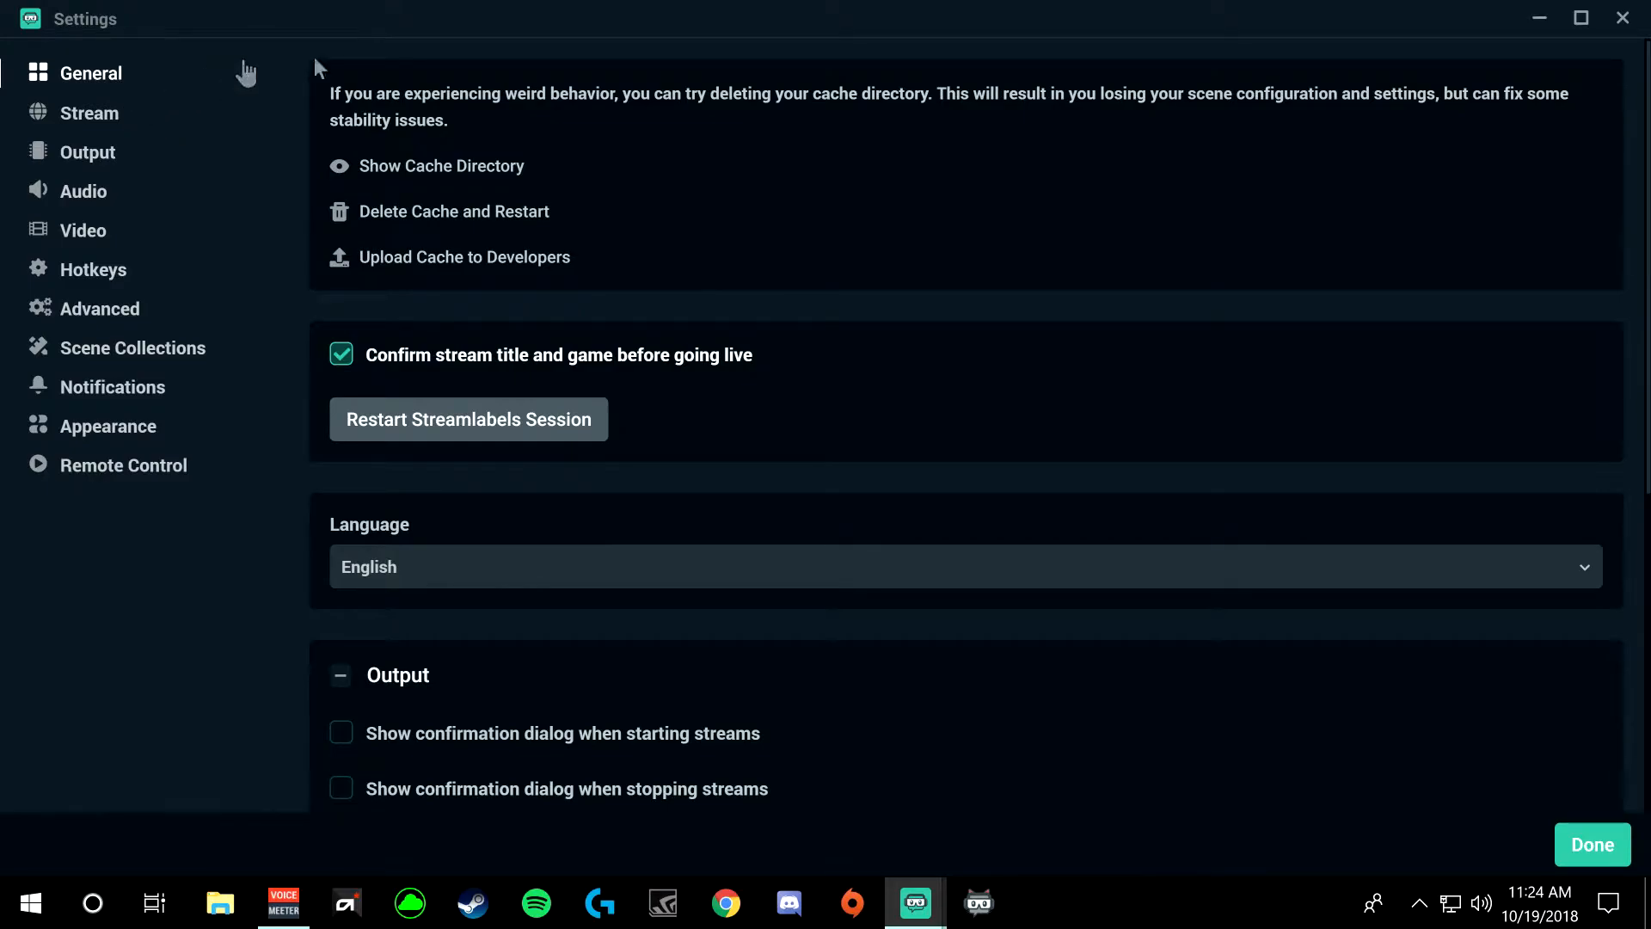
pyautogui.scroll(-6, 808, 277)
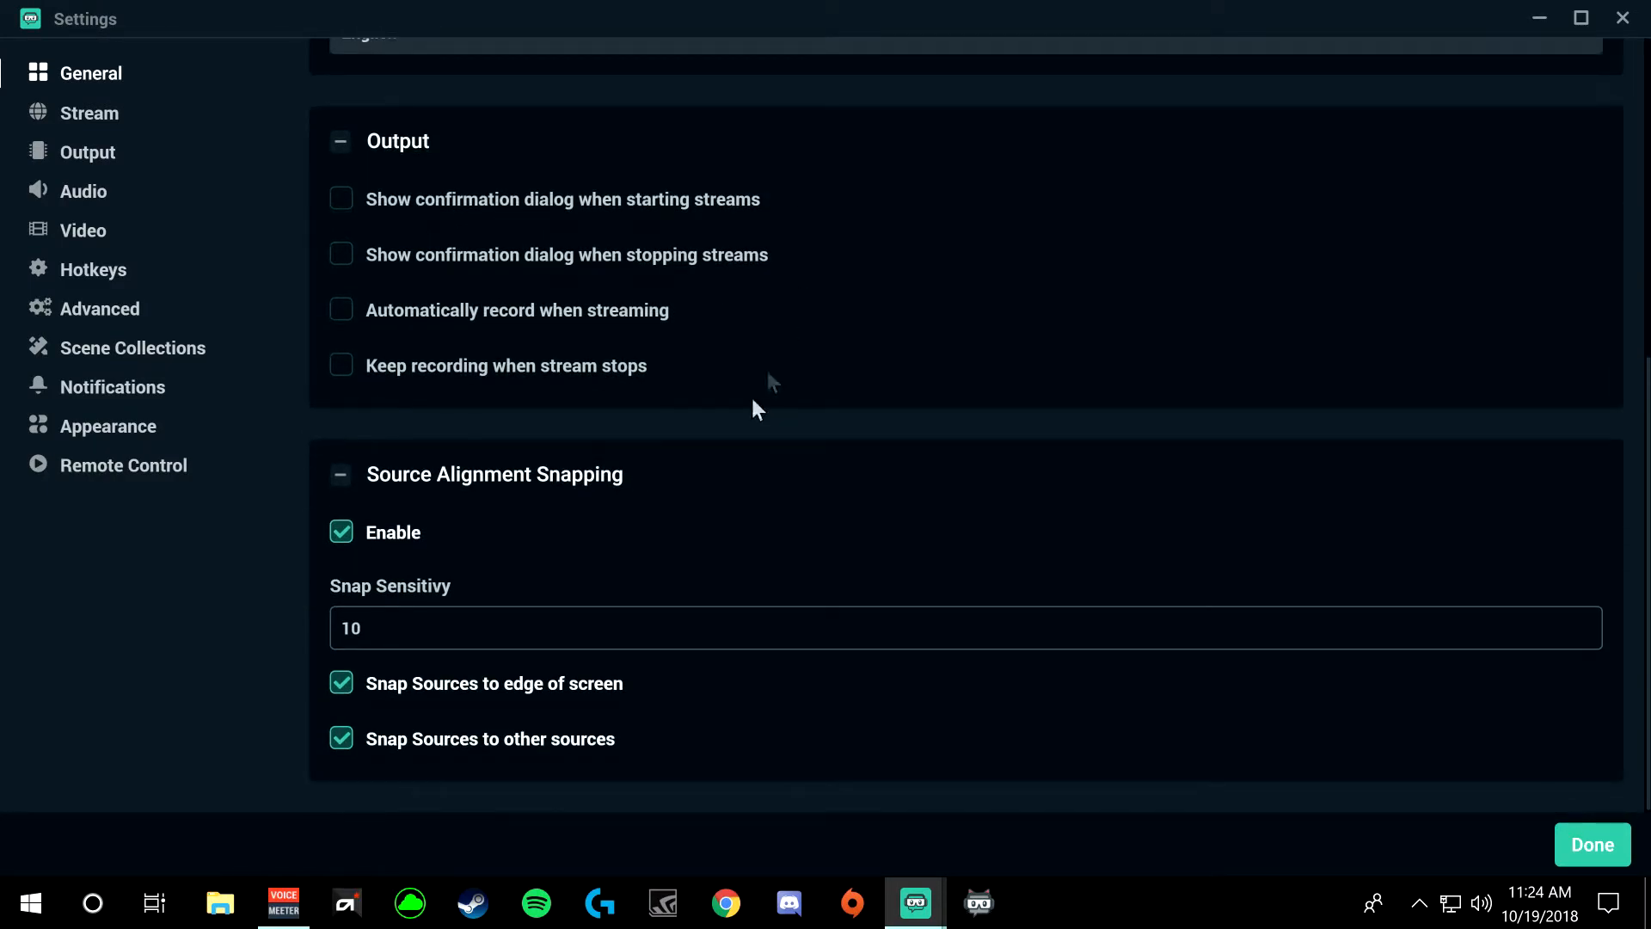
pyautogui.scroll(6, 767, 379)
pyautogui.scroll(-6, 770, 320)
pyautogui.scroll(6, 375, 747)
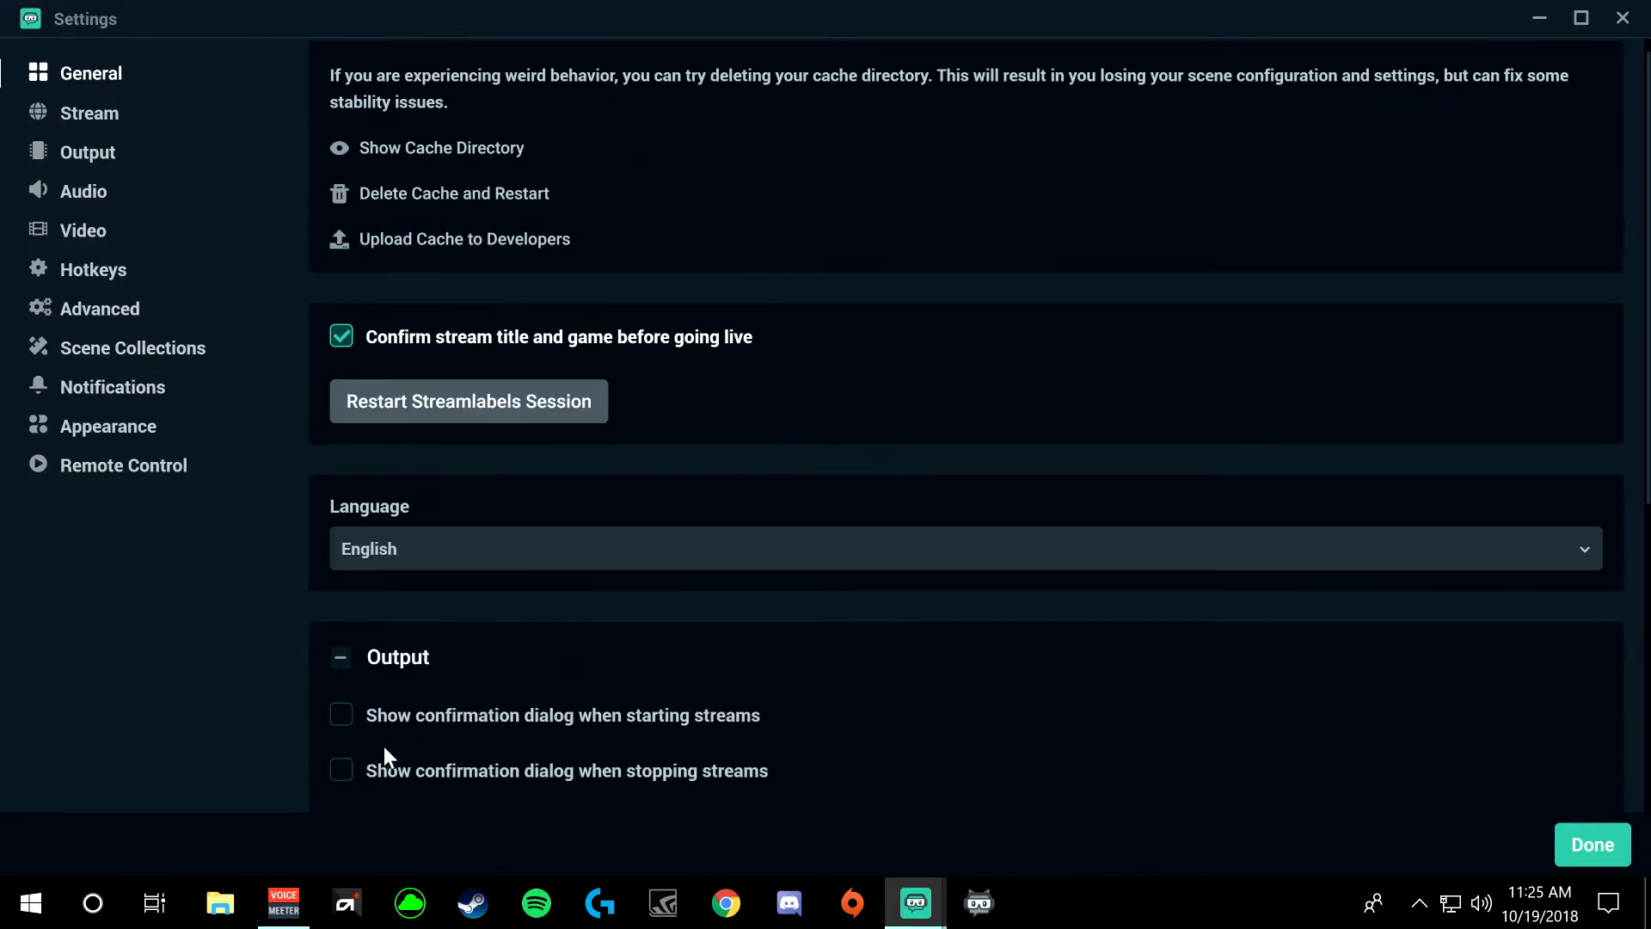
# Step: Configure the stream settings with Streaming Services as stream type, Twitch as service and Auto (Recommended) as server
pyautogui.click(105, 115)
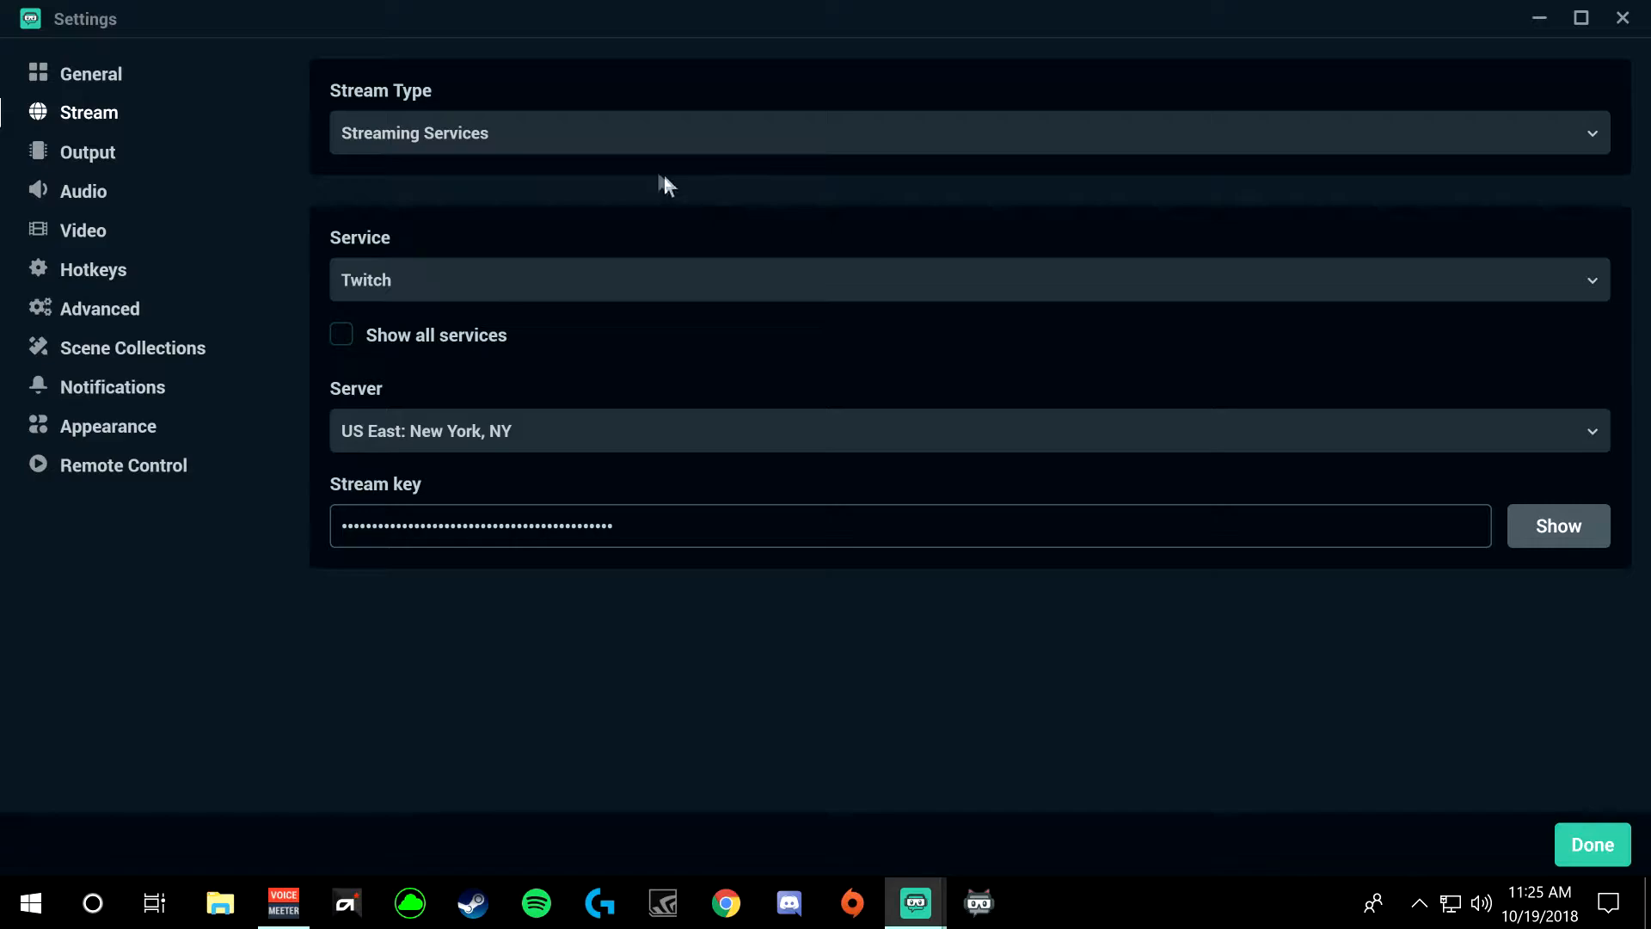
pyautogui.click(379, 136)
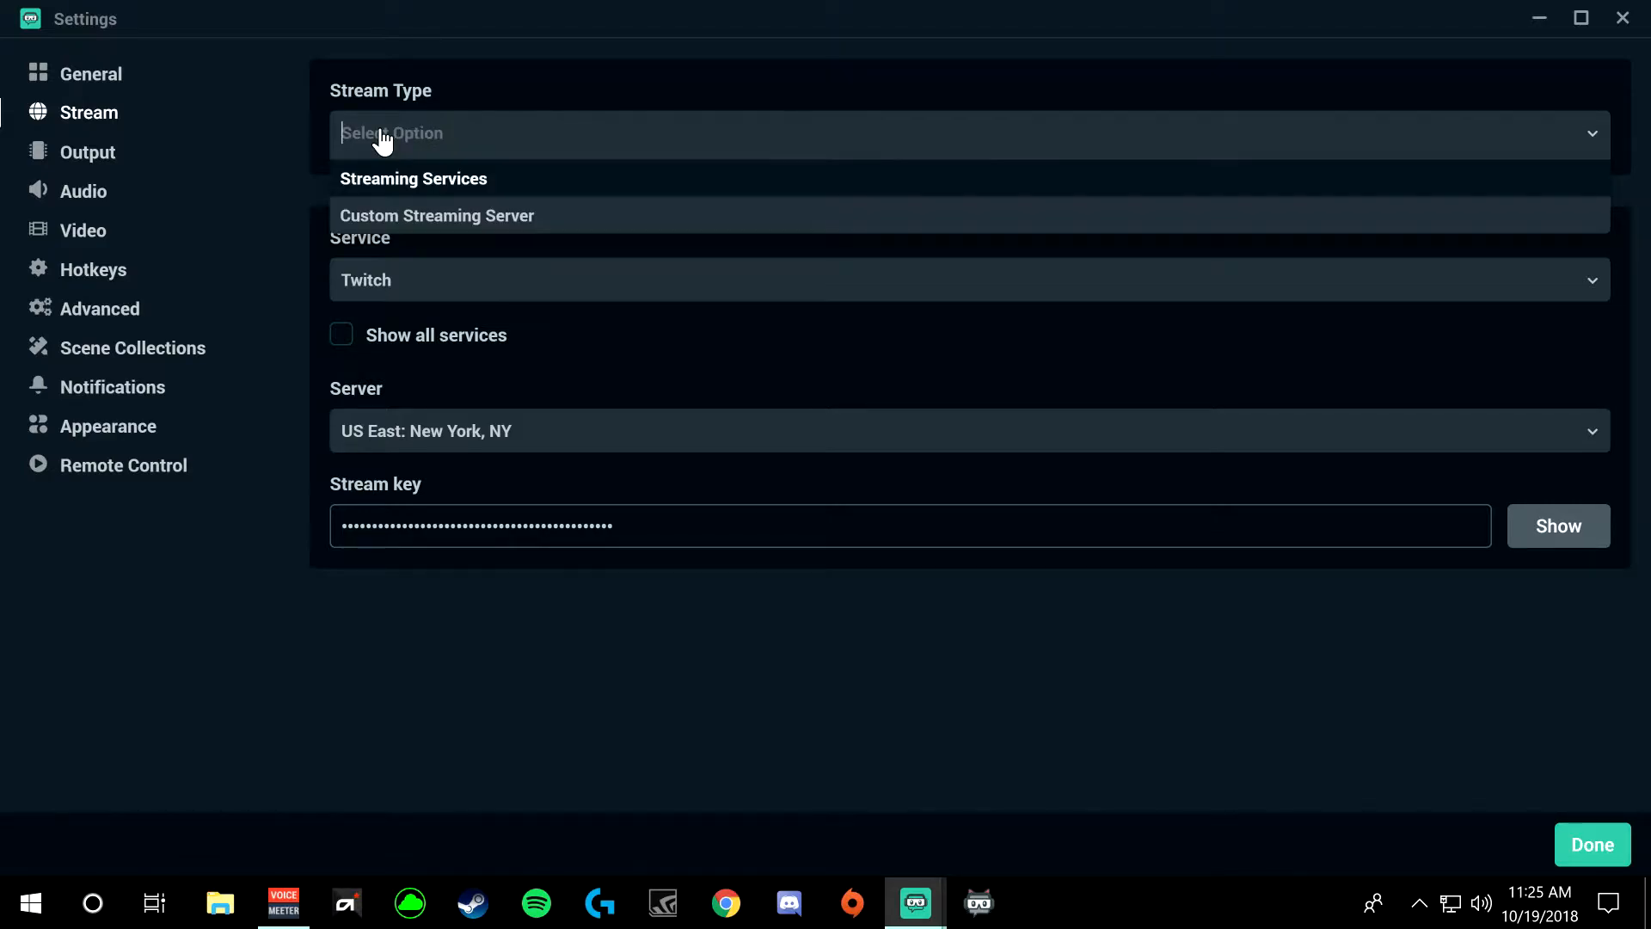
pyautogui.click(465, 181)
pyautogui.click(512, 284)
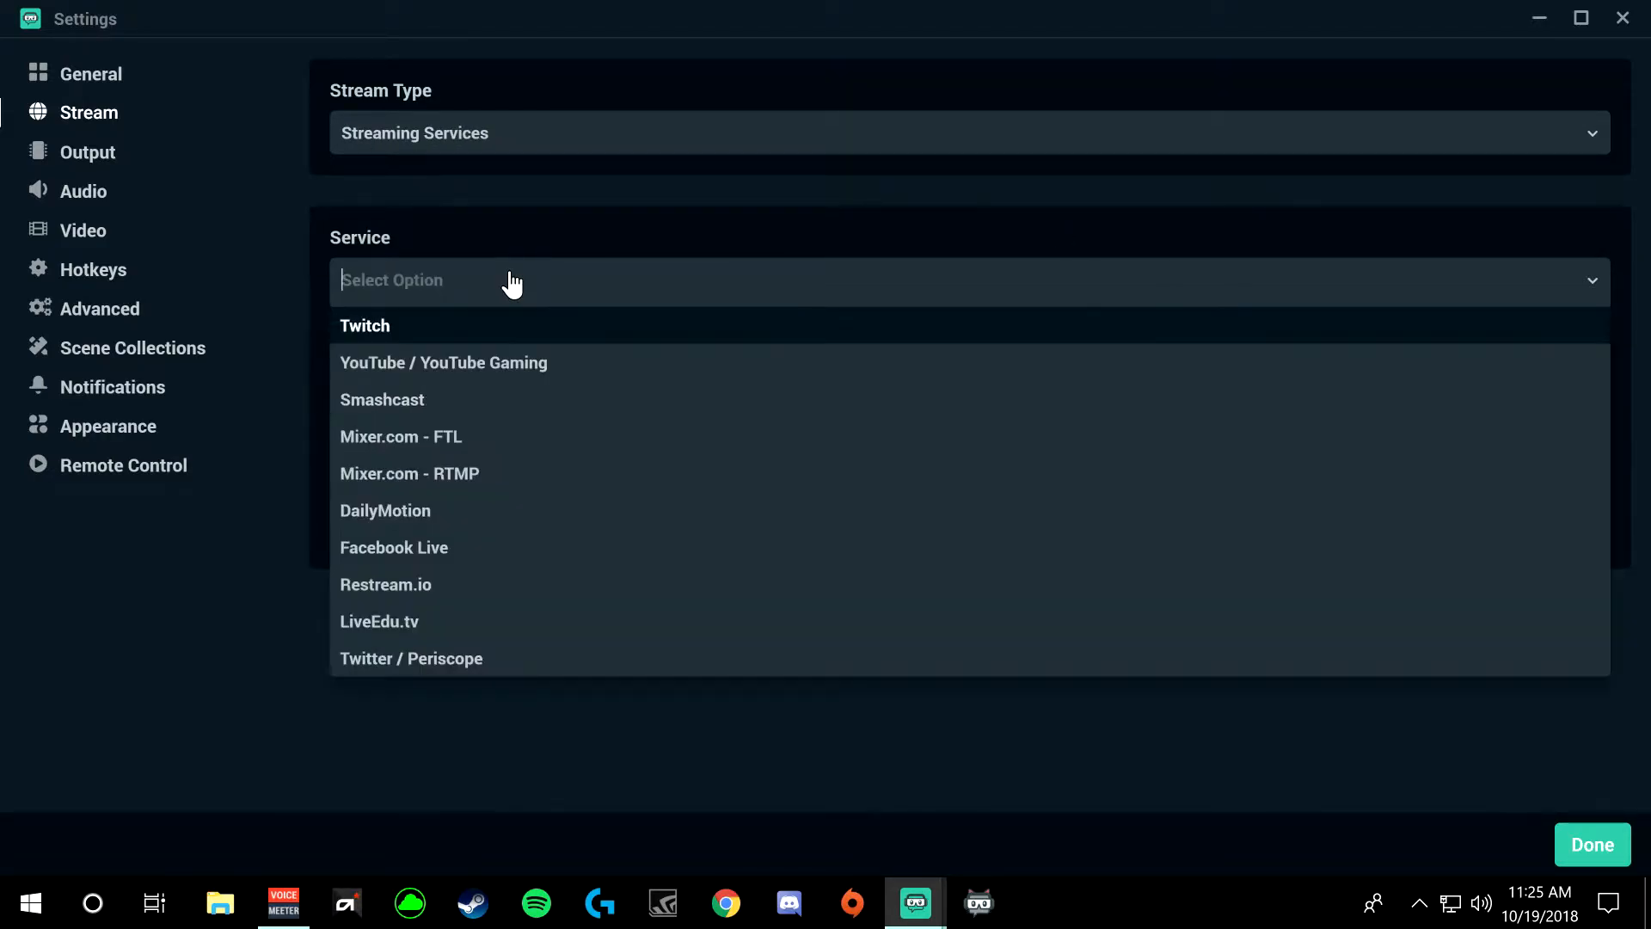
pyautogui.click(383, 327)
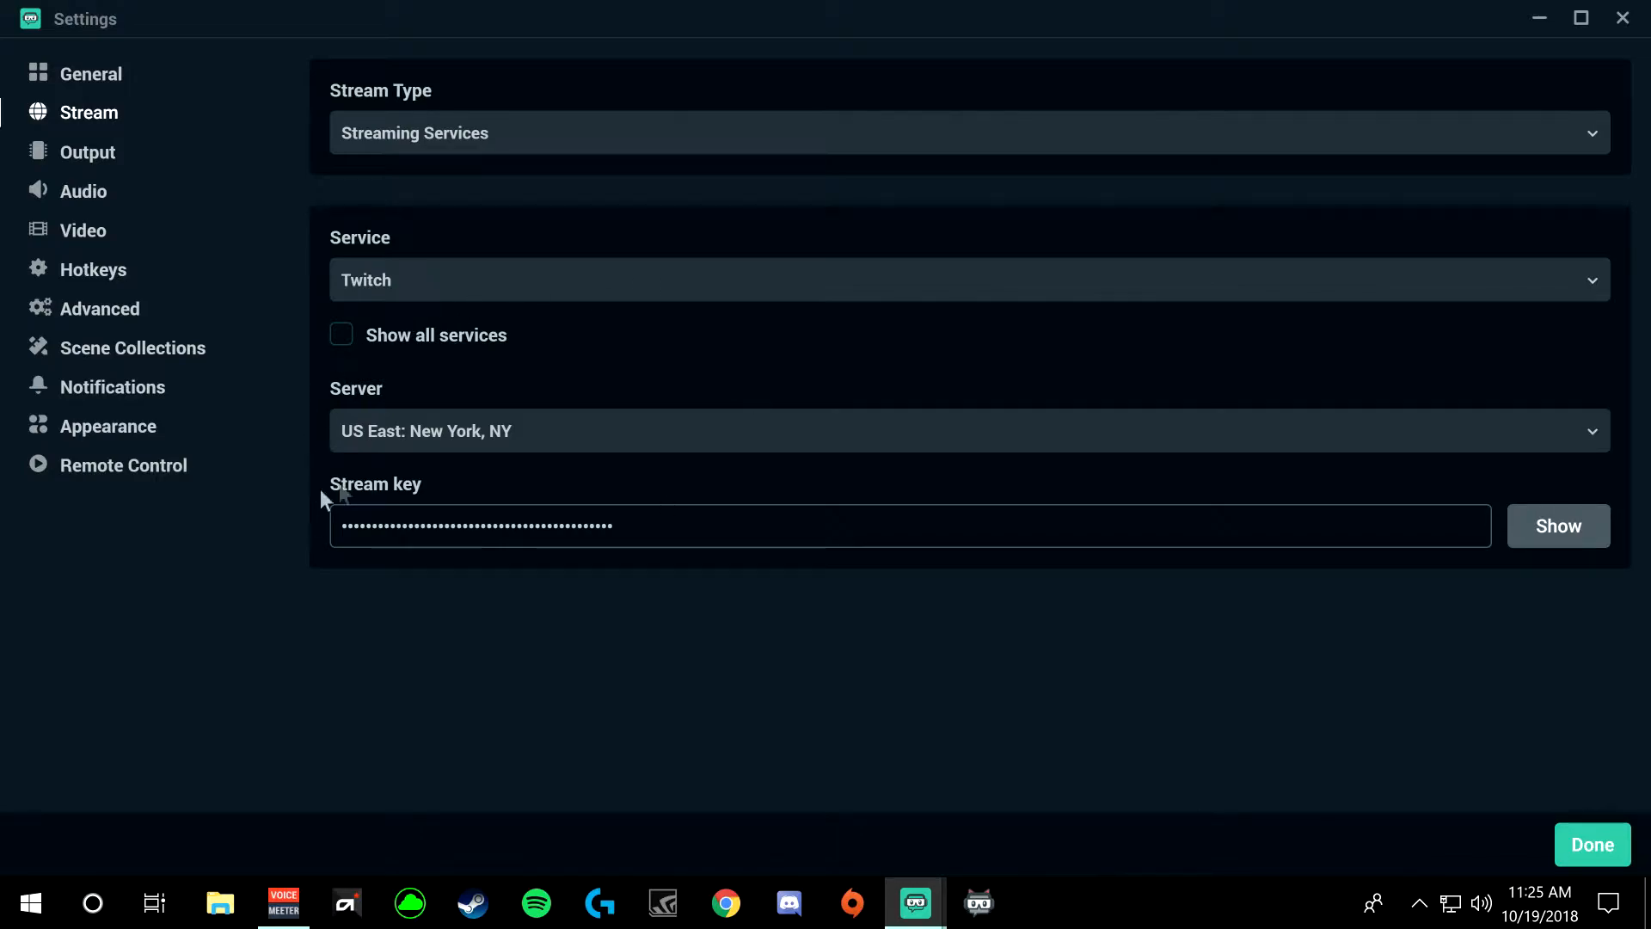
pyautogui.click(606, 448)
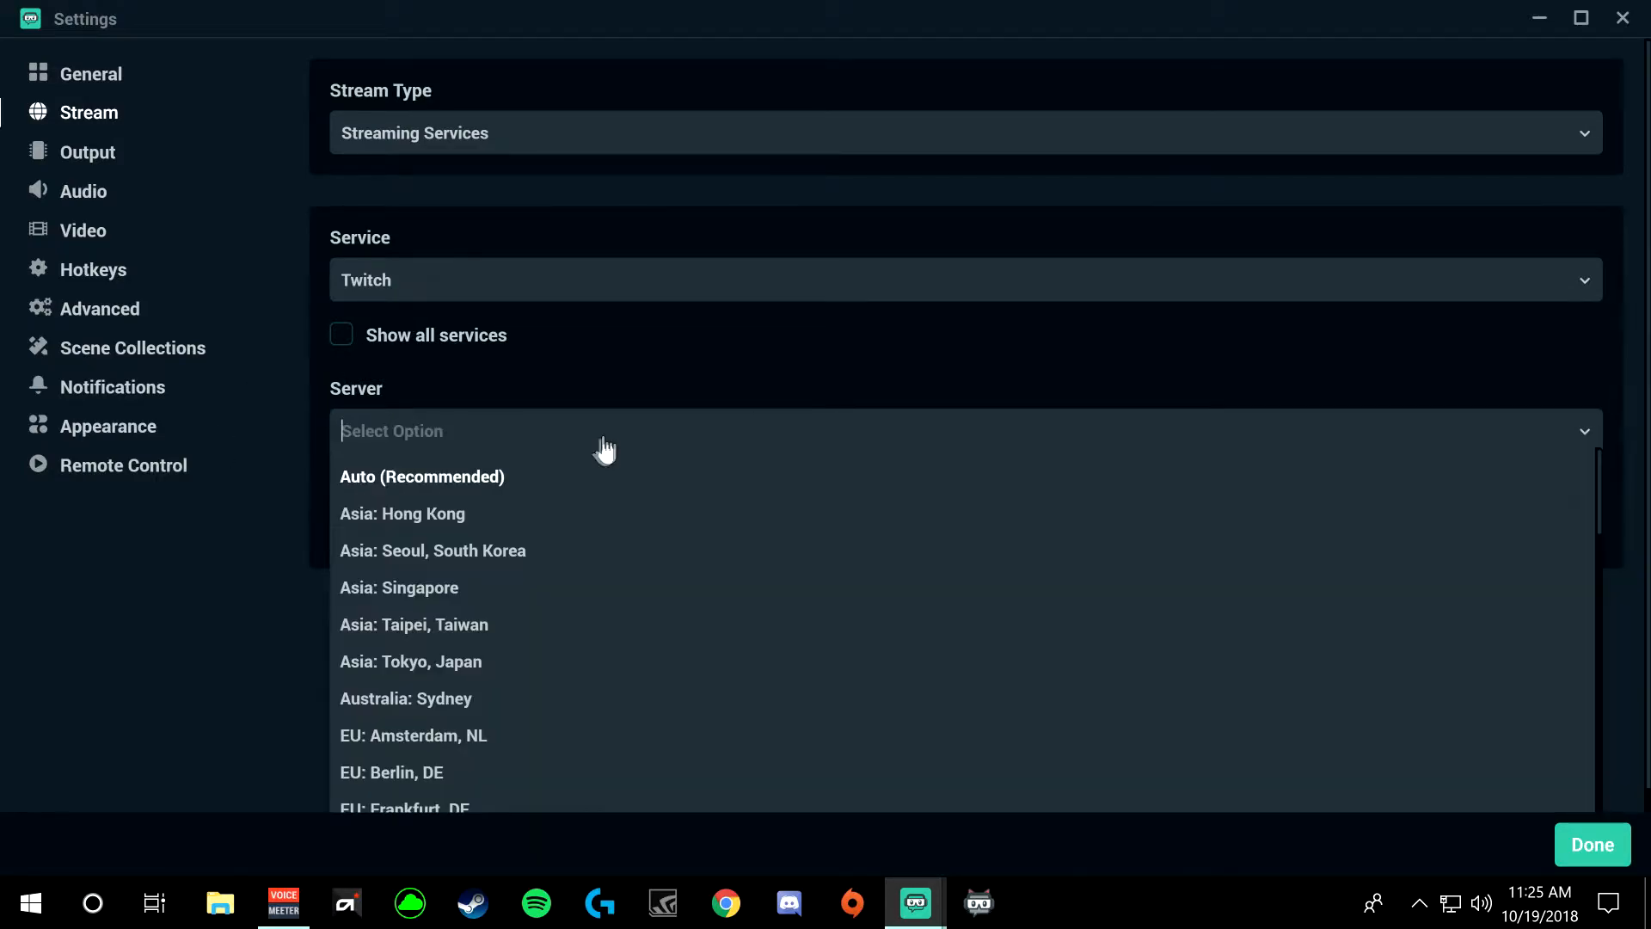
pyautogui.click(430, 481)
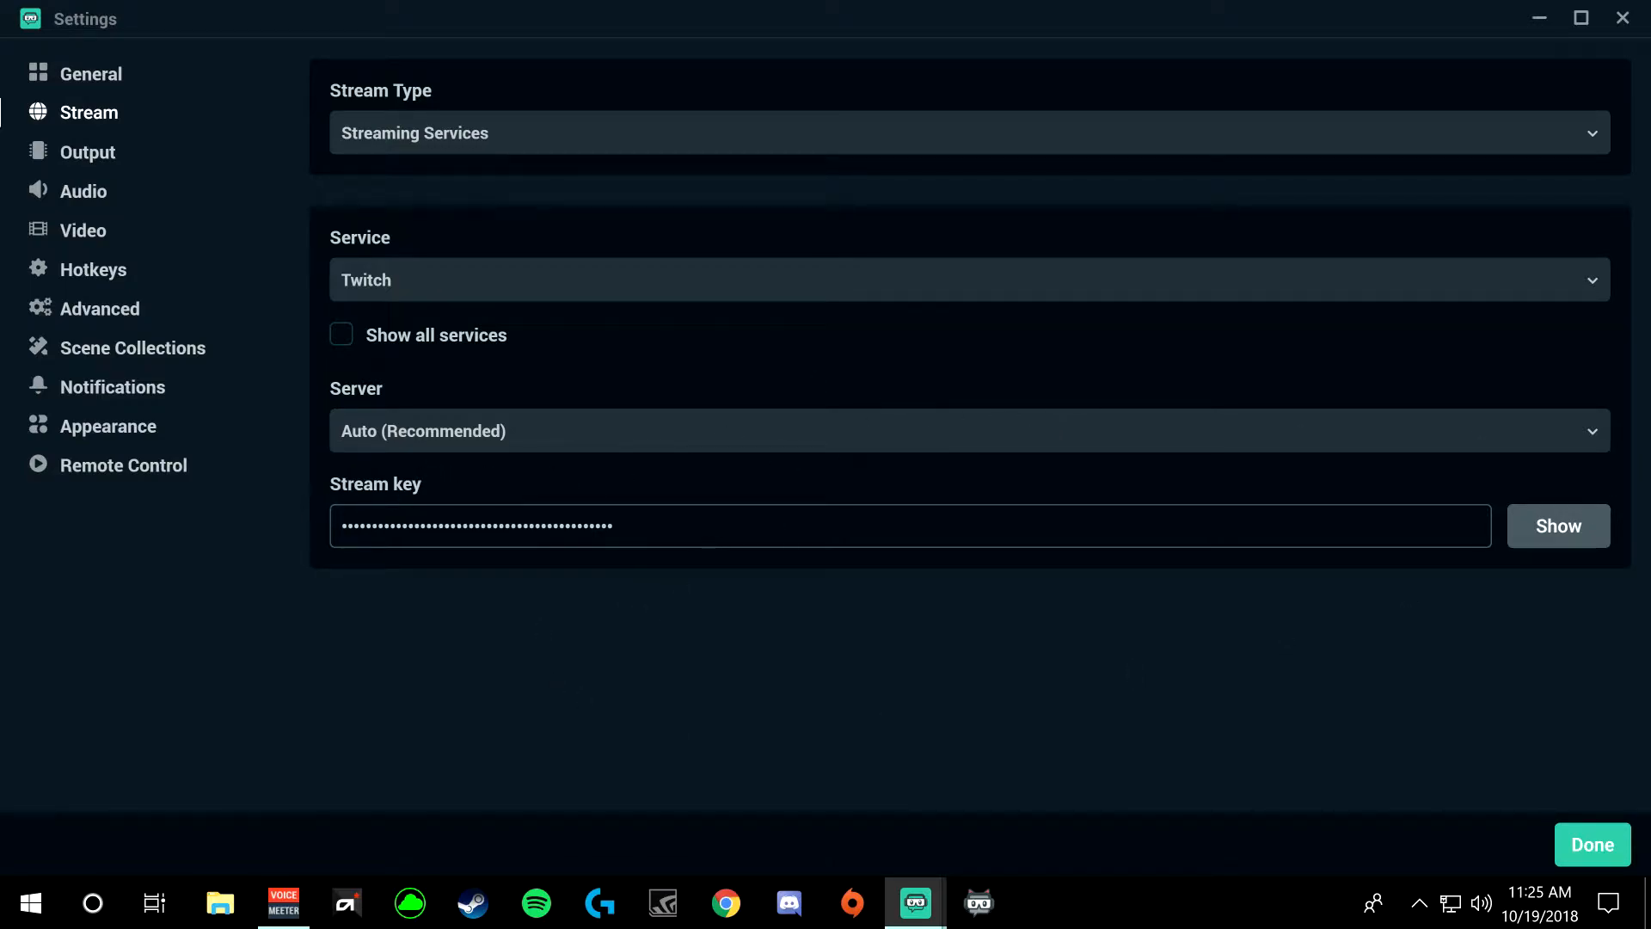
# Step: Switch to Chrome and open the Twitch dashboard's channel settings, where the primary stream key can be copied
pyautogui.click(724, 901)
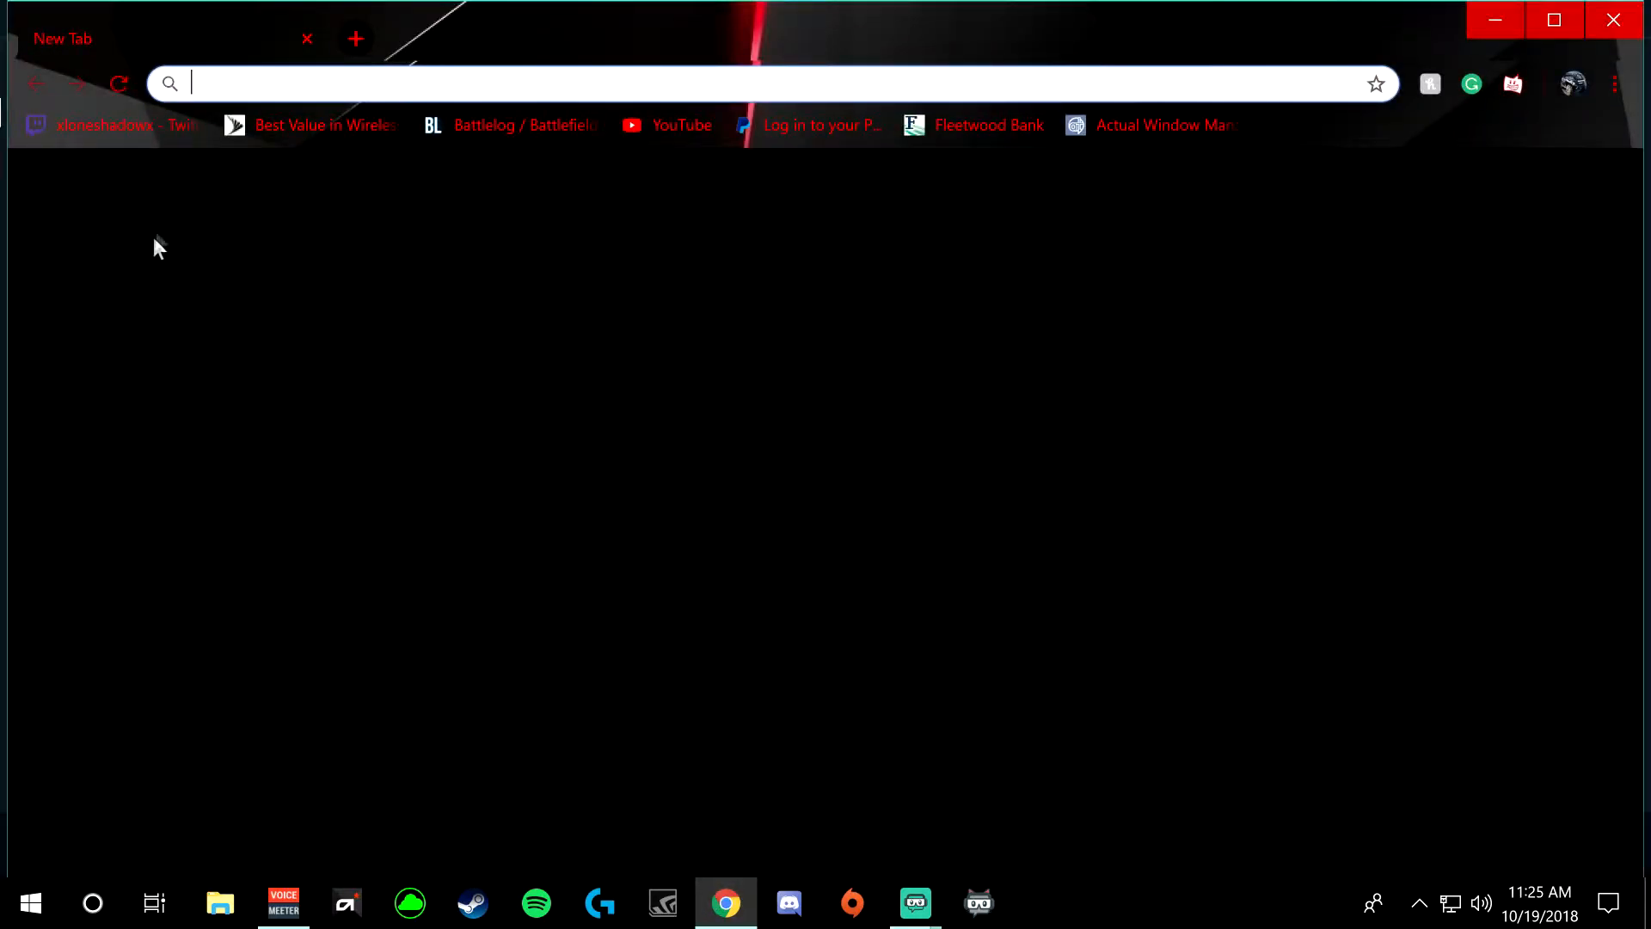
pyautogui.click(147, 125)
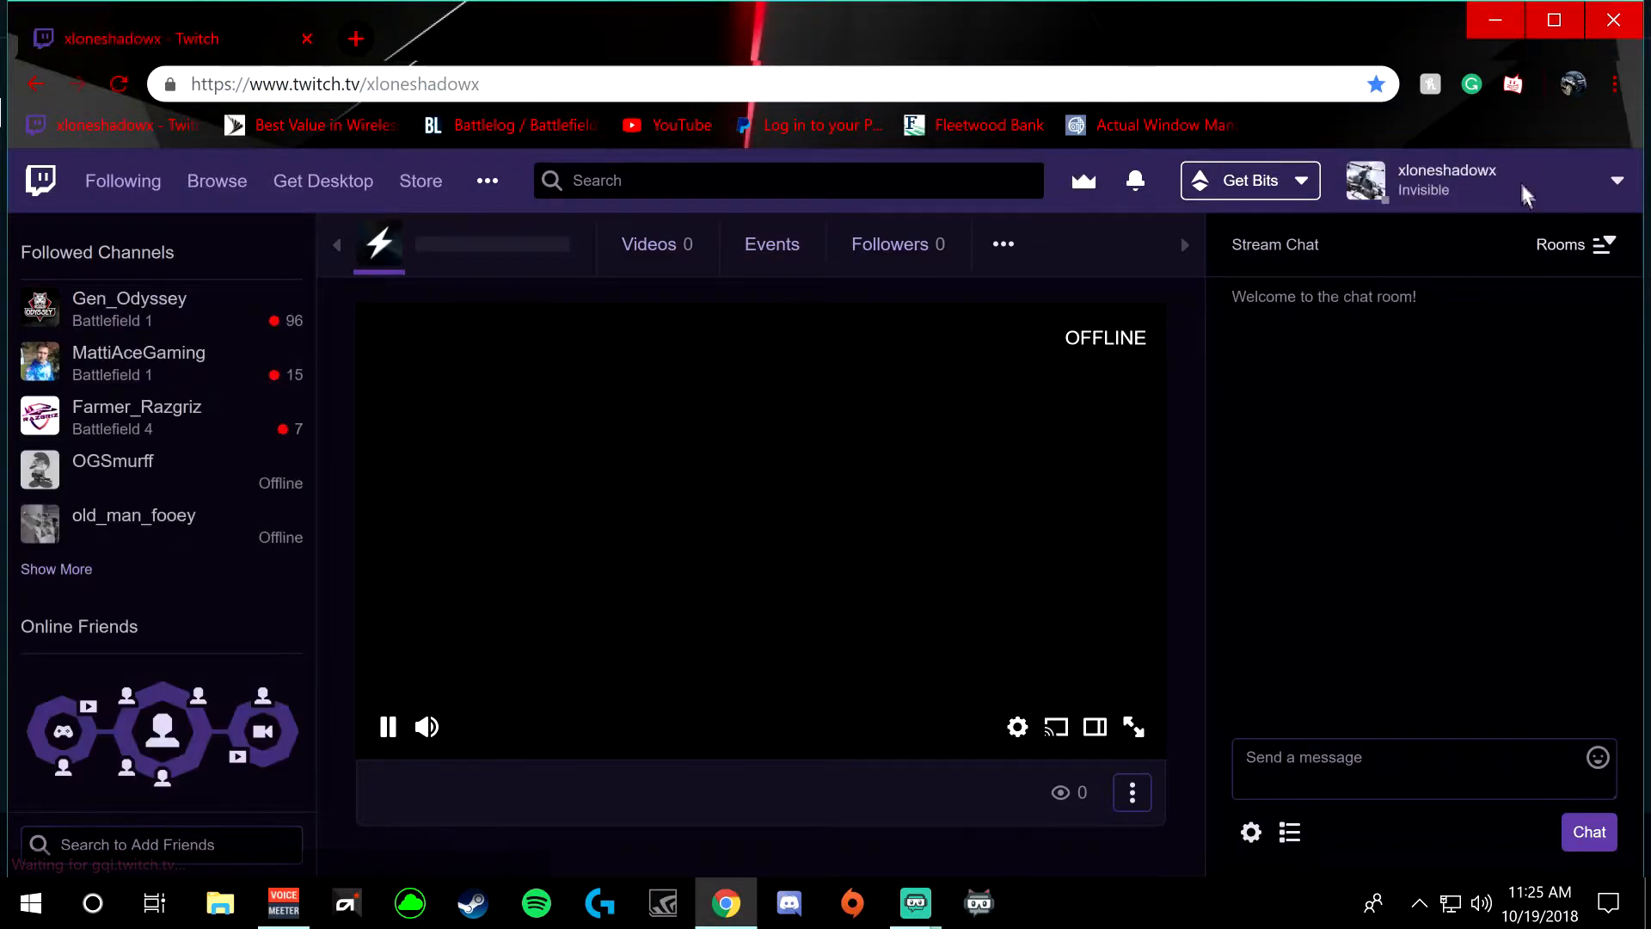
pyautogui.click(1509, 189)
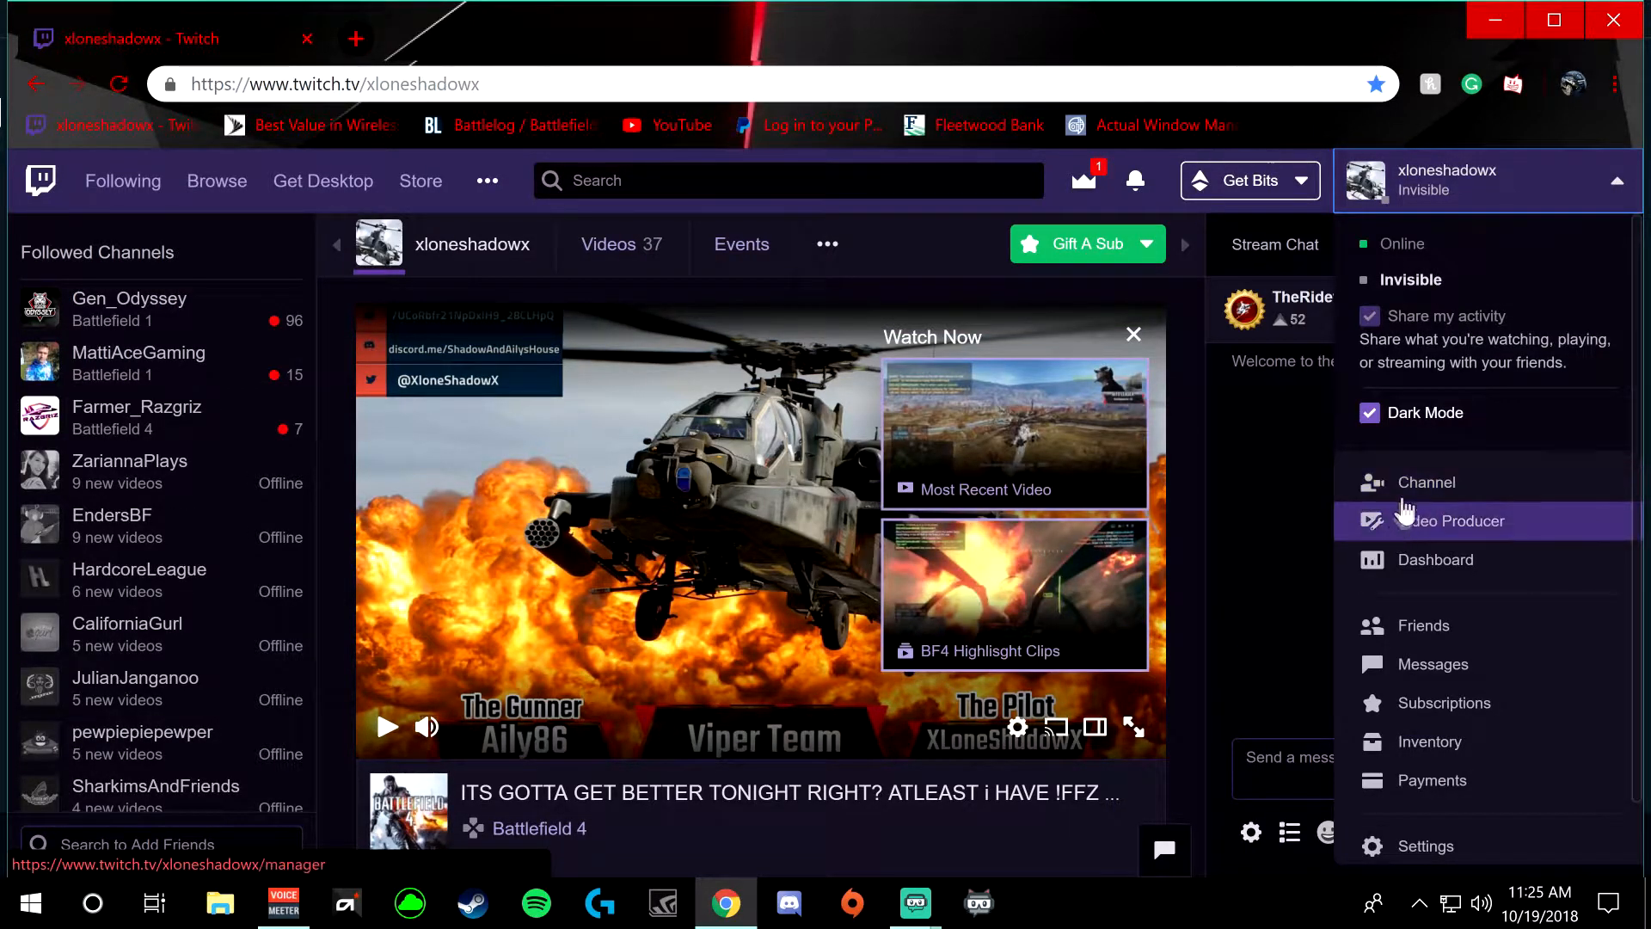
pyautogui.click(1434, 567)
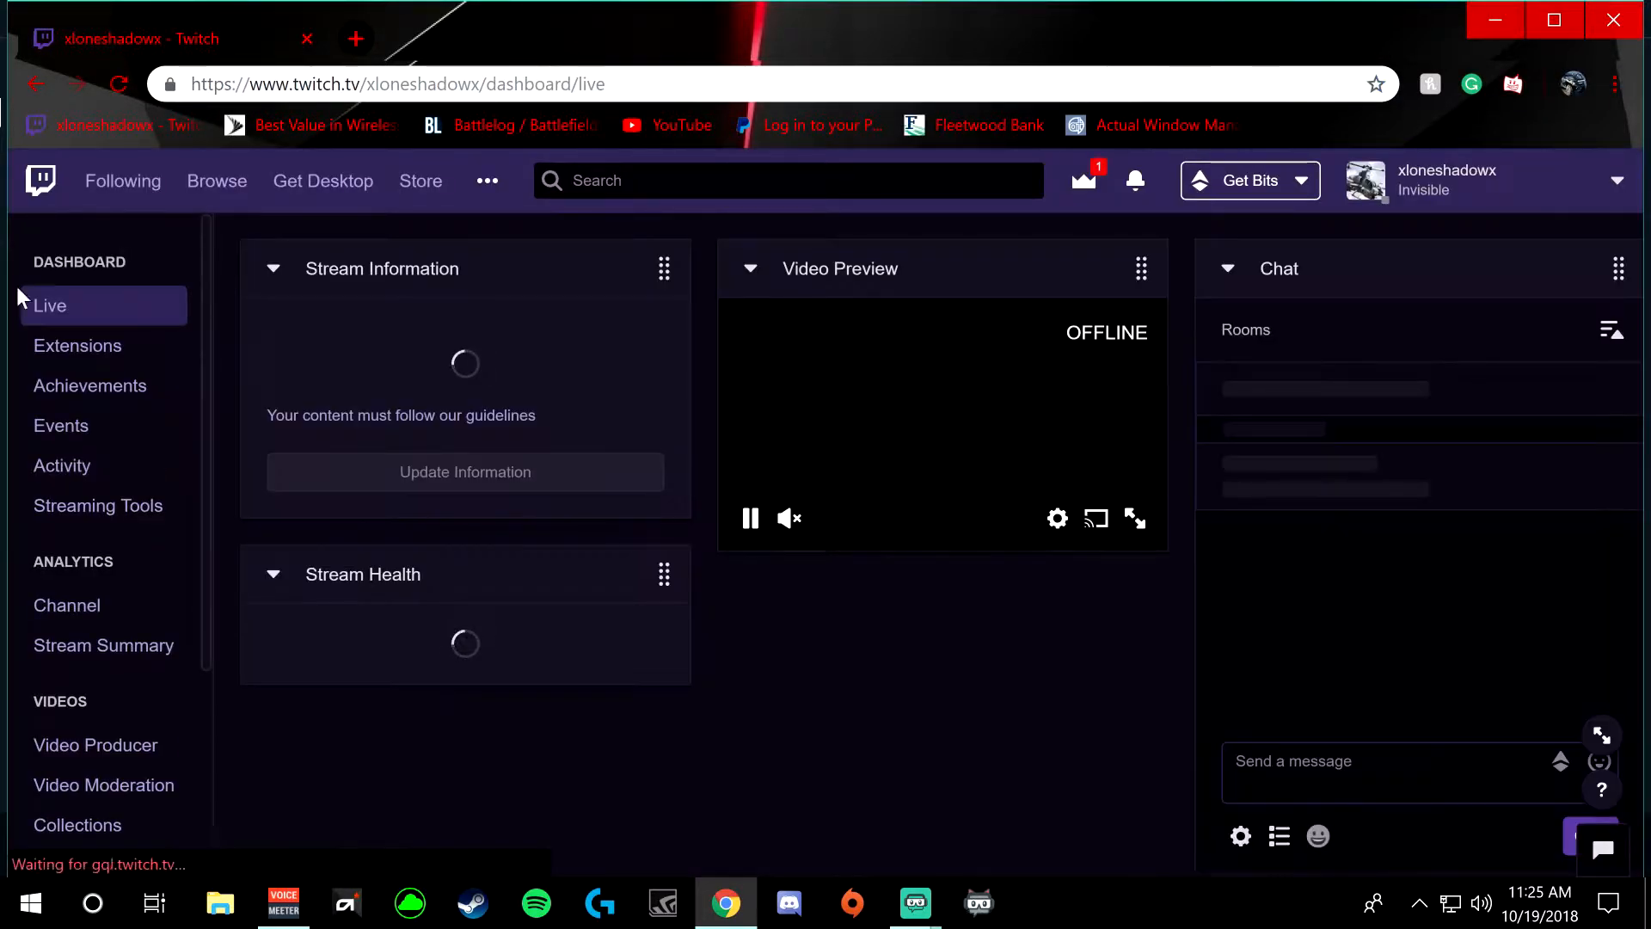
pyautogui.scroll(-4, 137, 421)
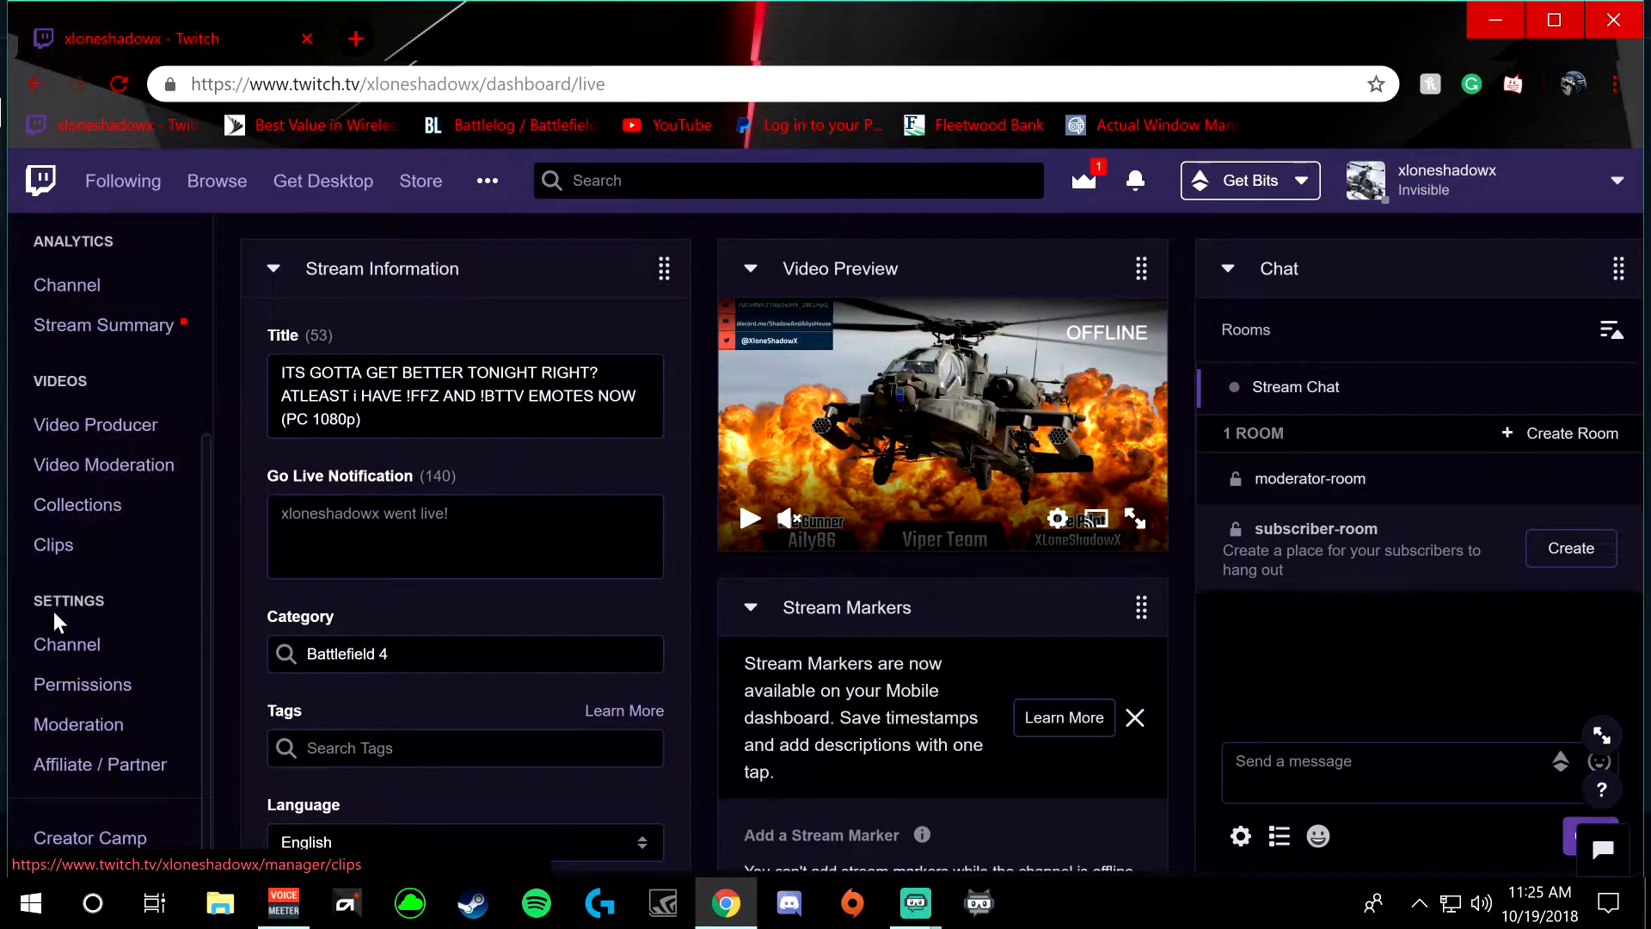
pyautogui.click(74, 653)
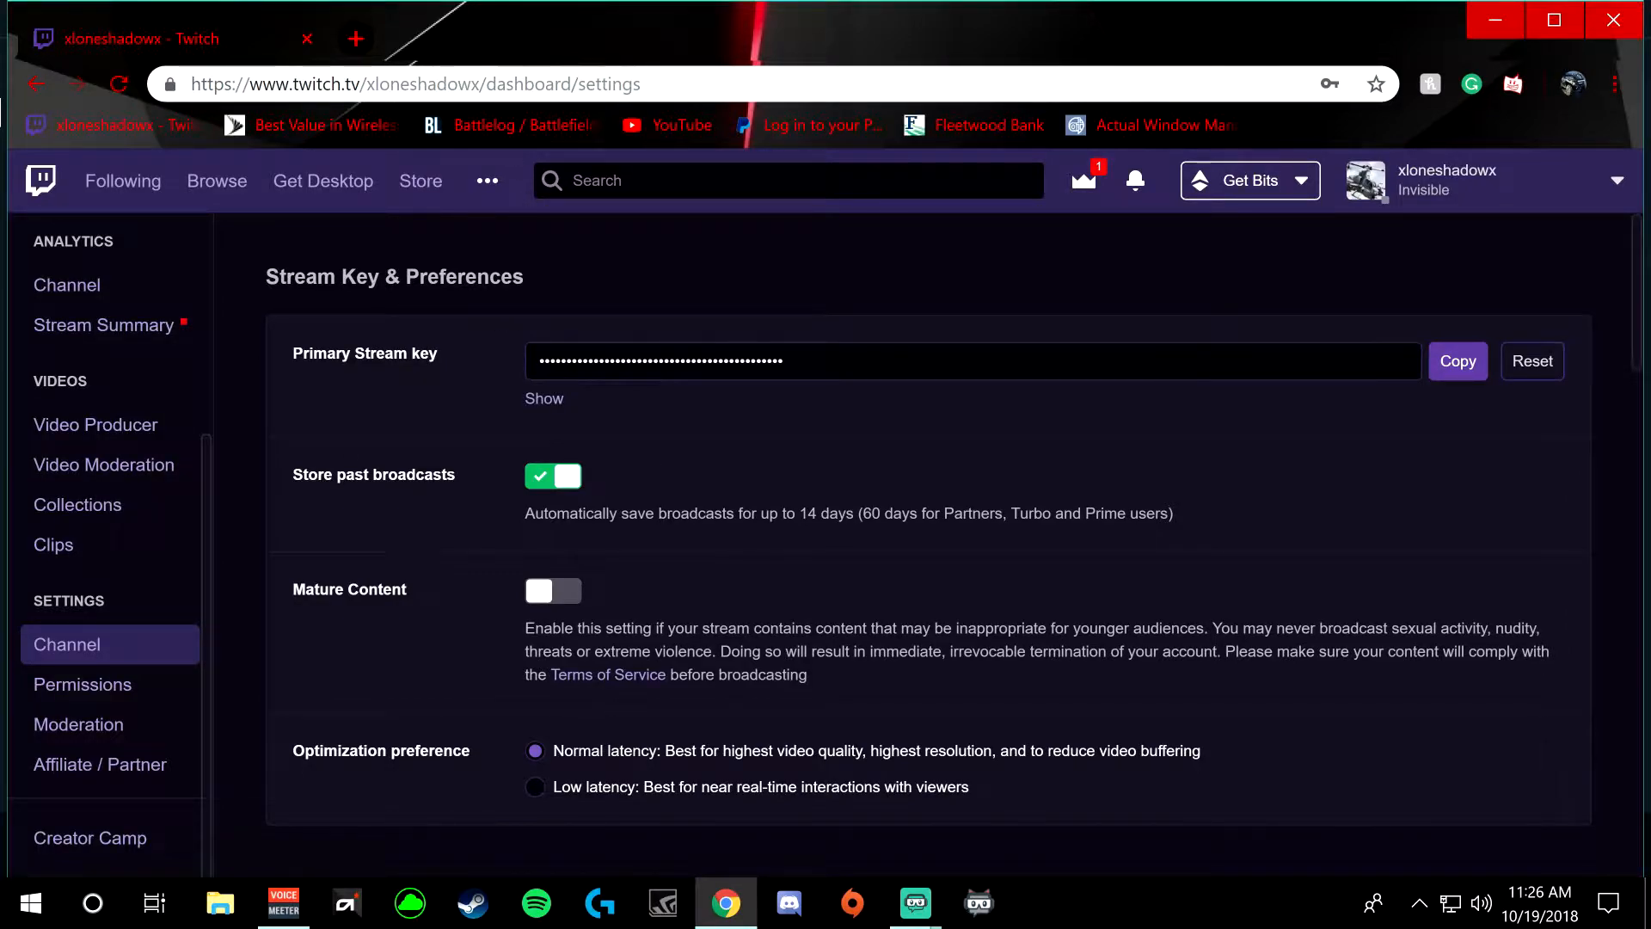
# Step: Search the web for "twitchtest" and open the TwitchTest project page on r1ch.net
pyautogui.click(487, 86)
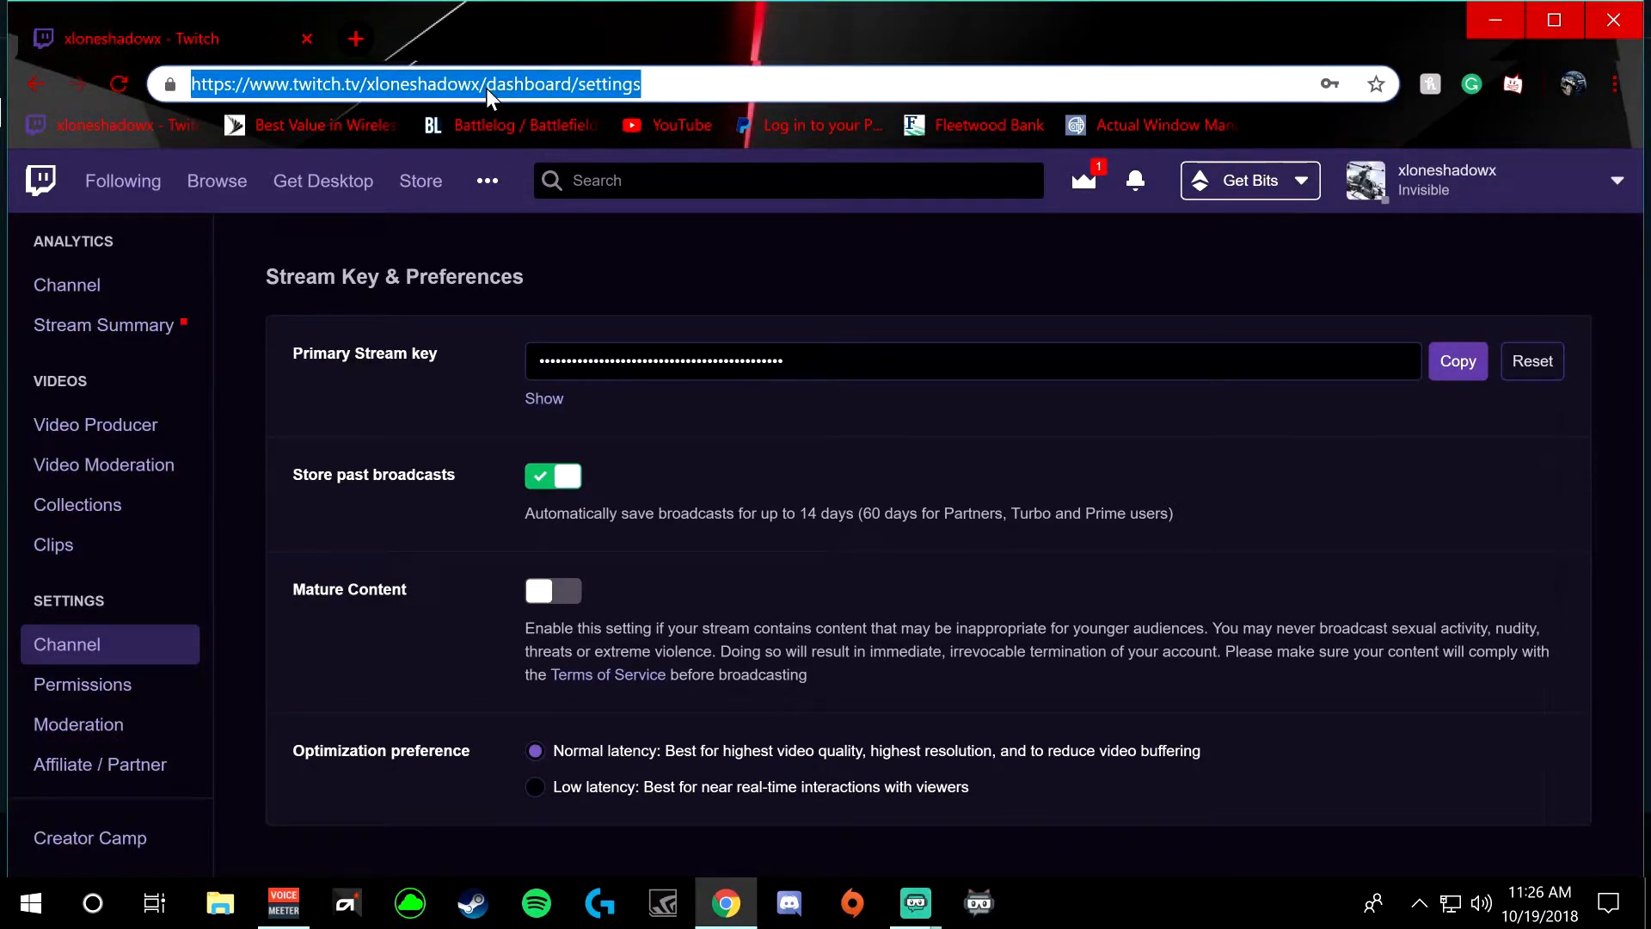
pyautogui.write('test')
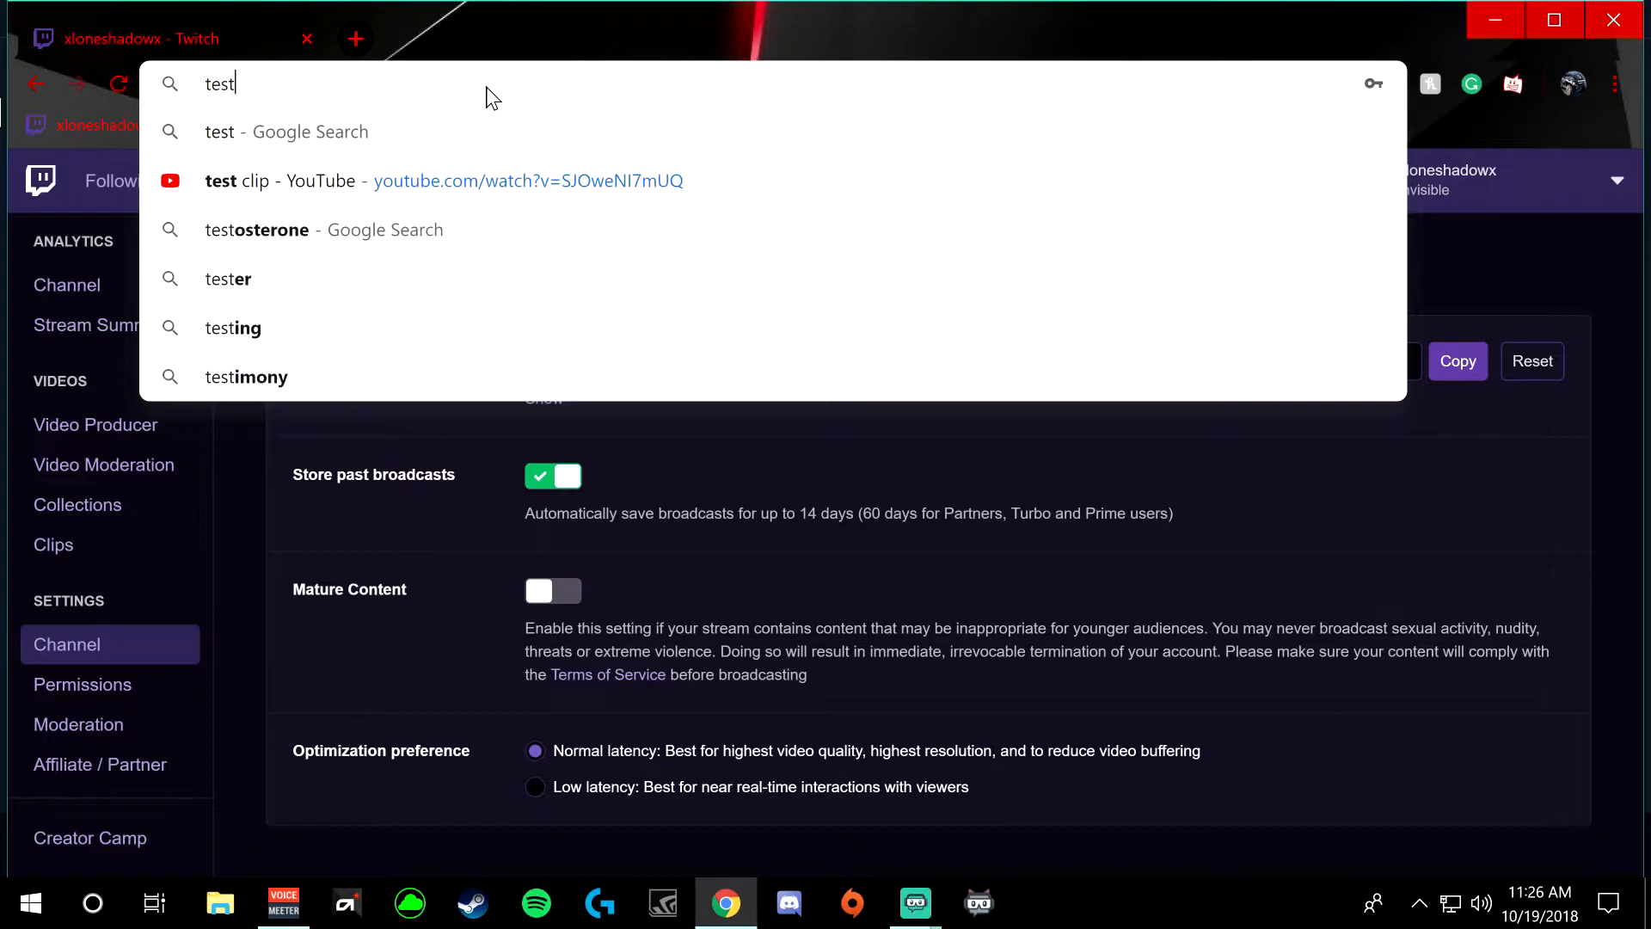
pyautogui.press('BackSpace')
pyautogui.press('BackSpace')
pyautogui.press('BackSpace')
pyautogui.write('w')
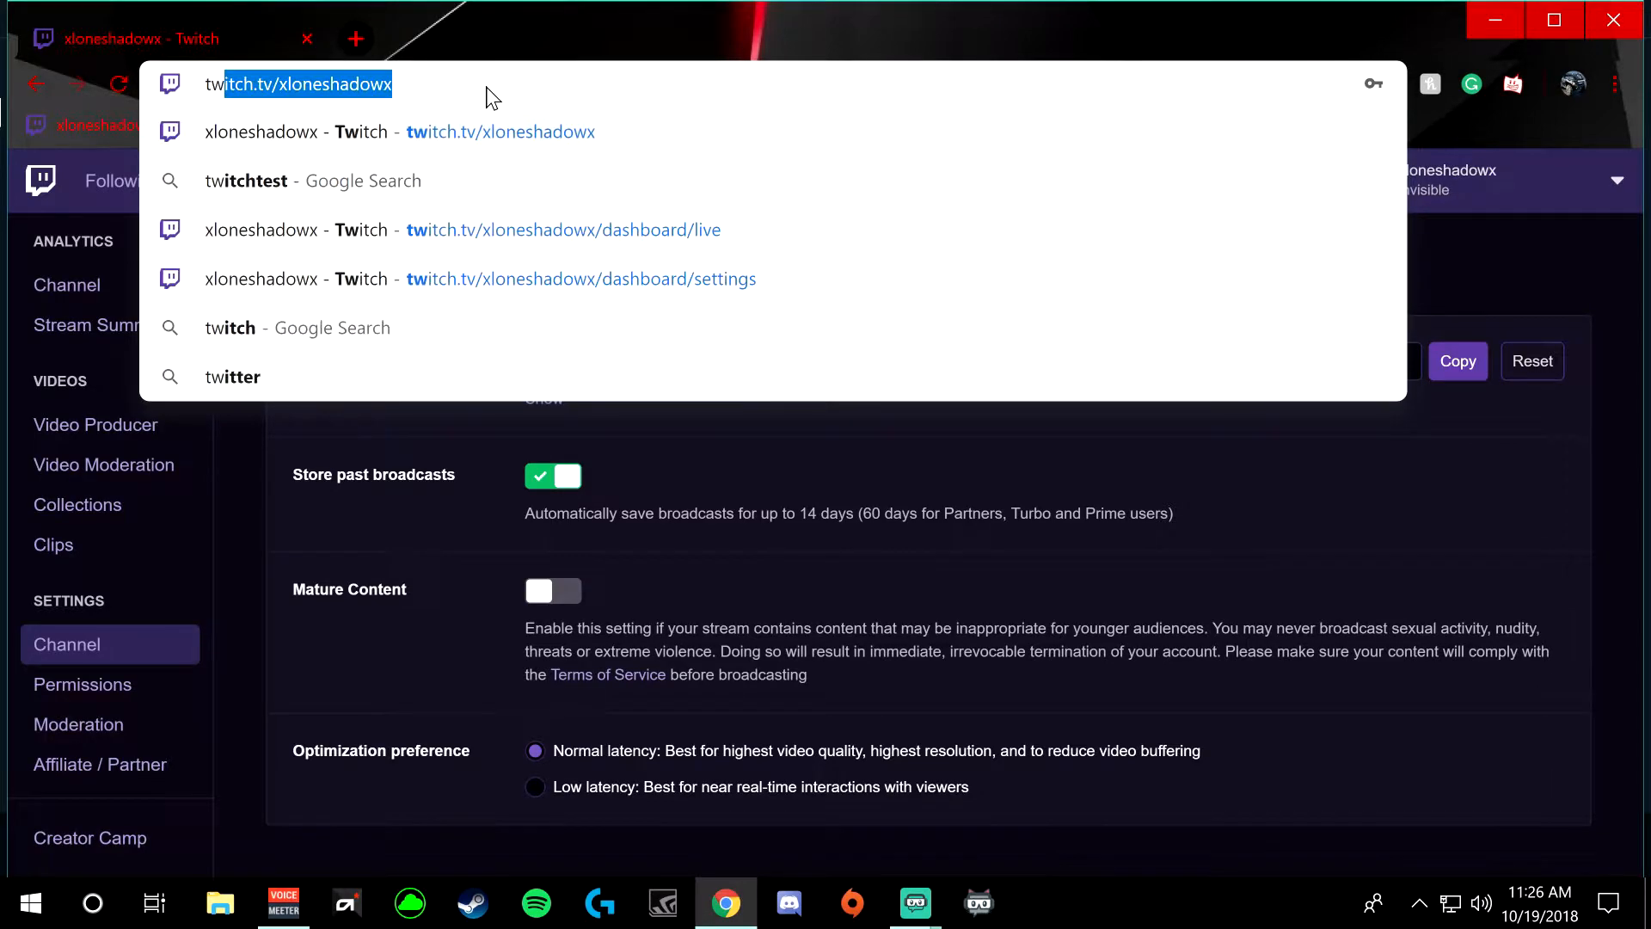
pyautogui.write('itchtest')
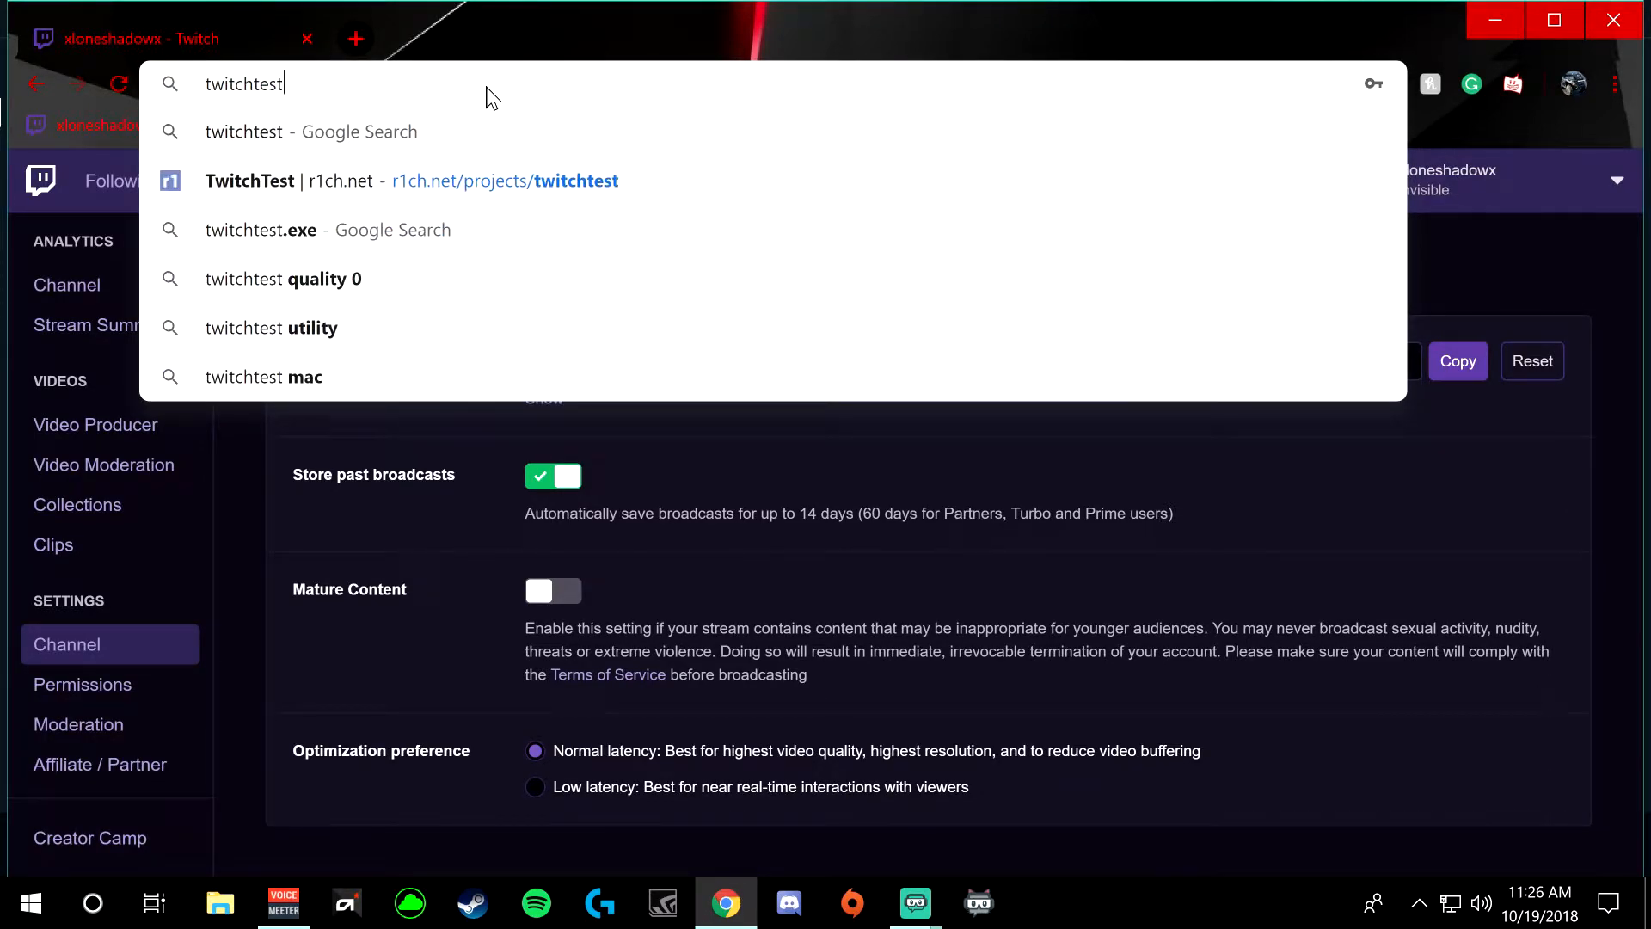
pyautogui.press('Return')
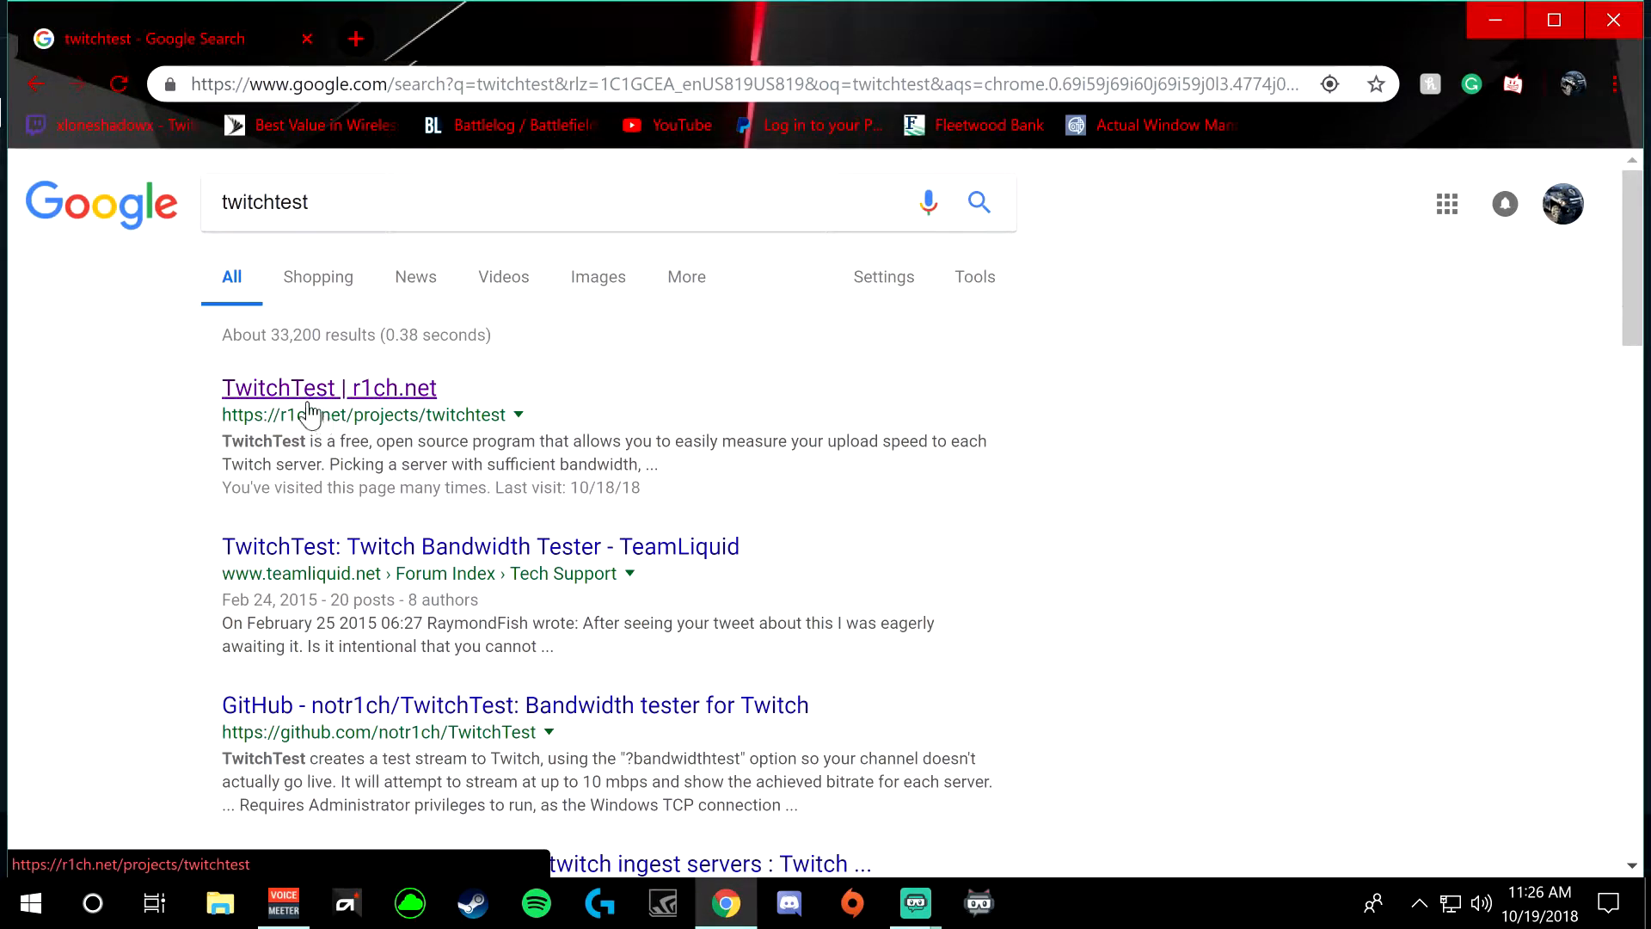
pyautogui.click(308, 394)
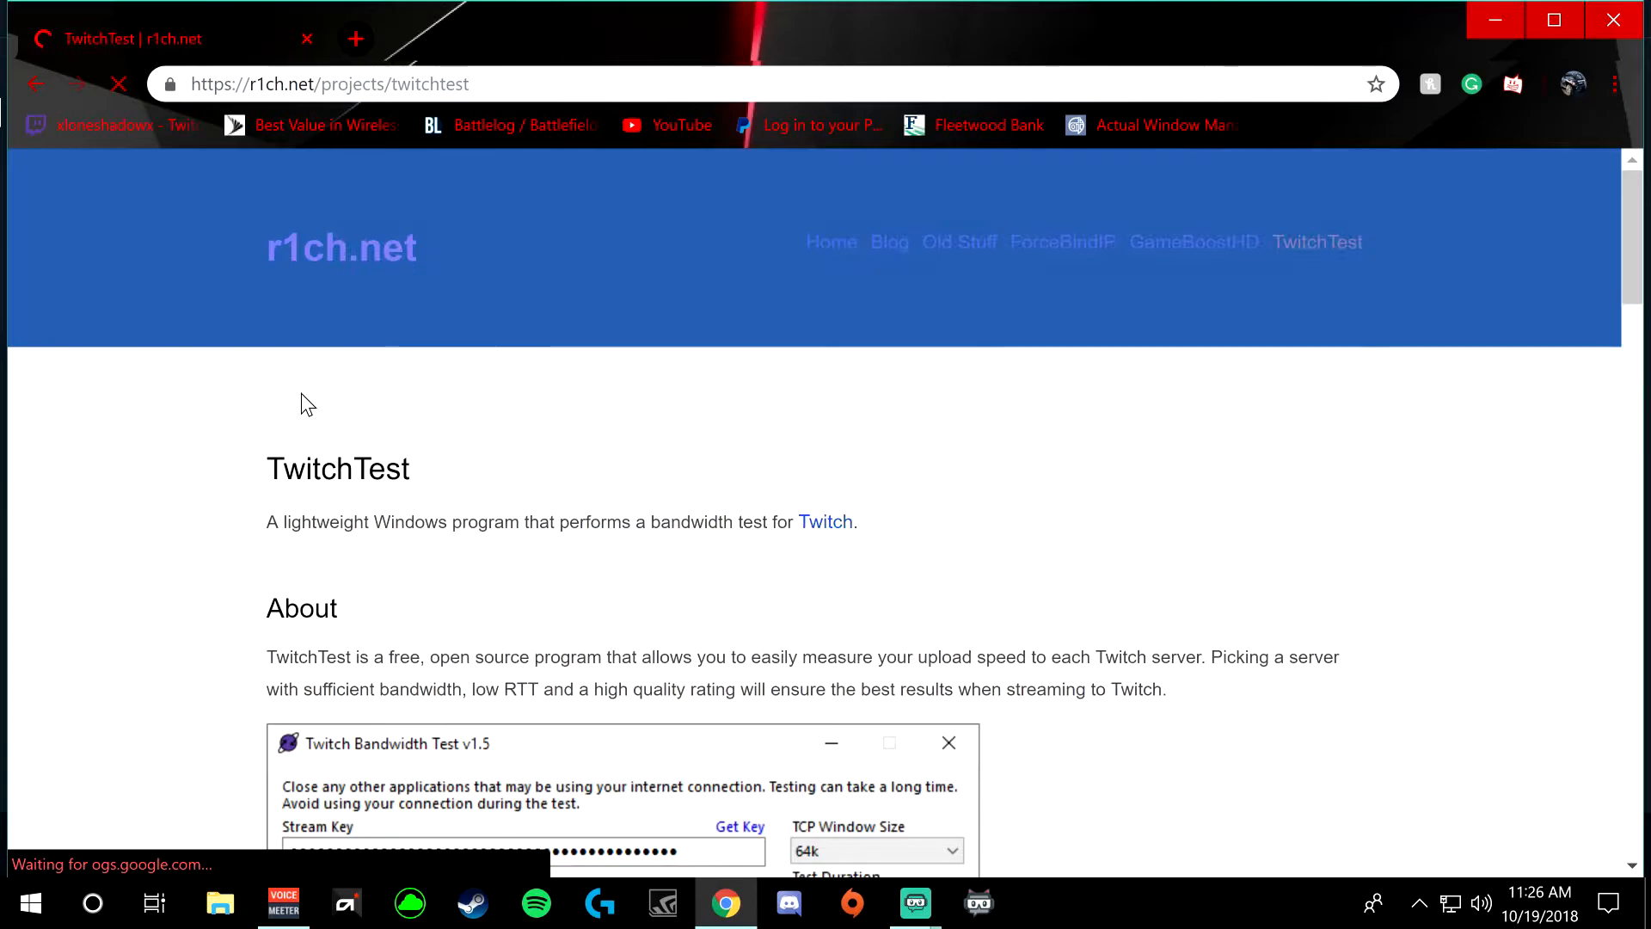
# Step: Download twitchtest-1.5.zip from the TwitchTest project page
pyautogui.scroll(-20, 1025, 497)
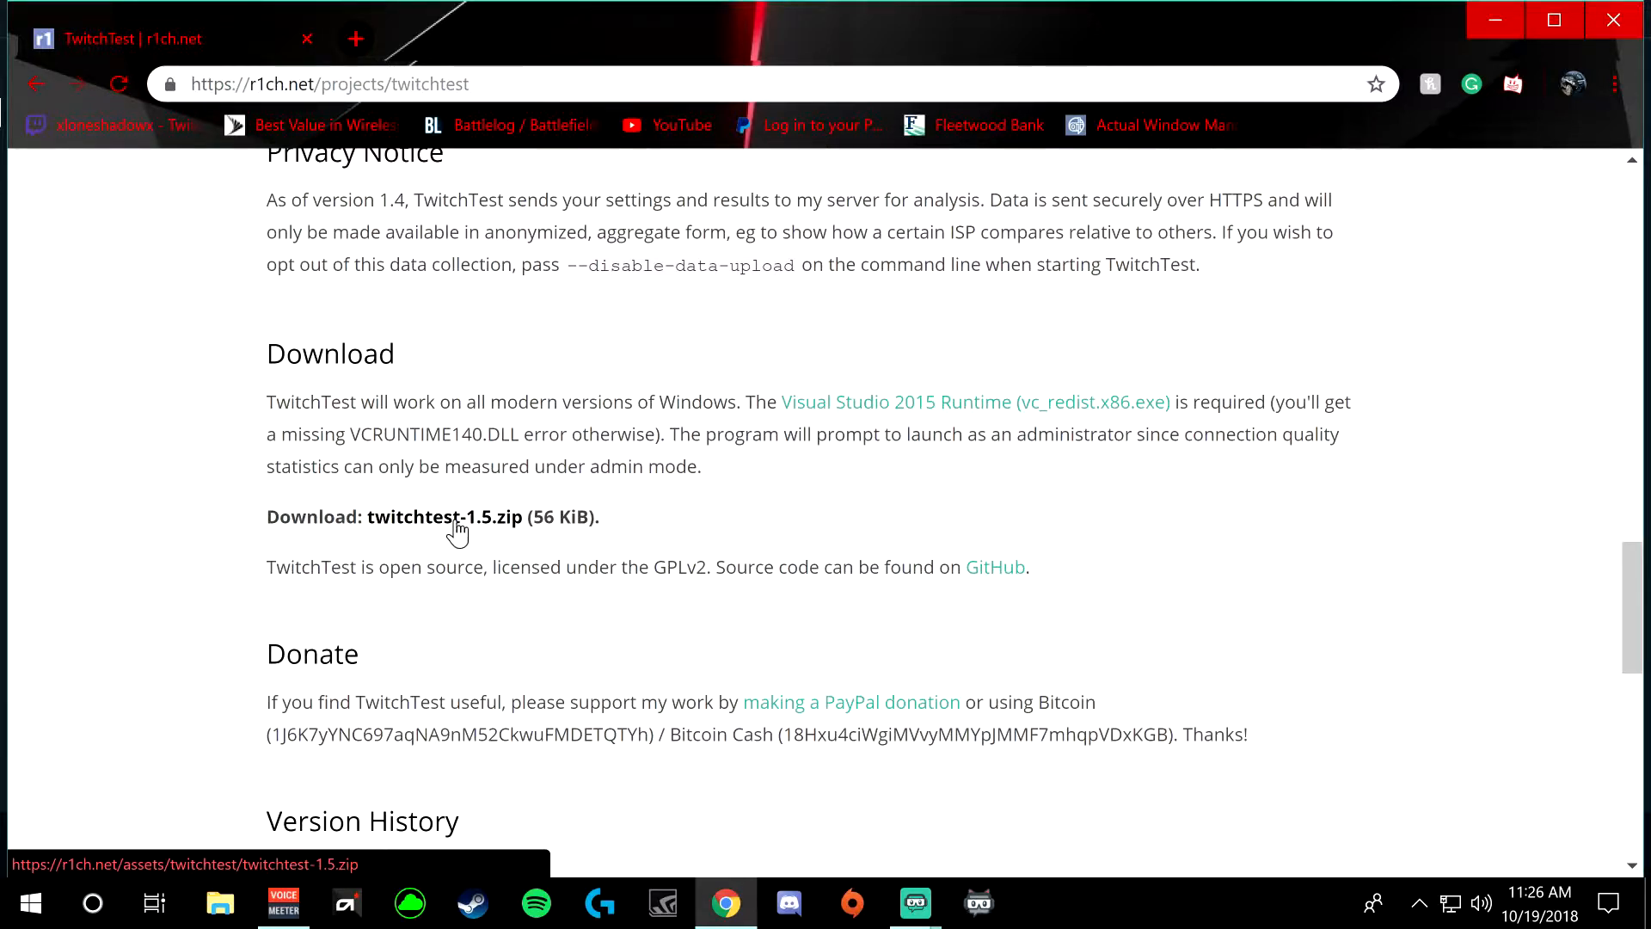
pyautogui.click(455, 519)
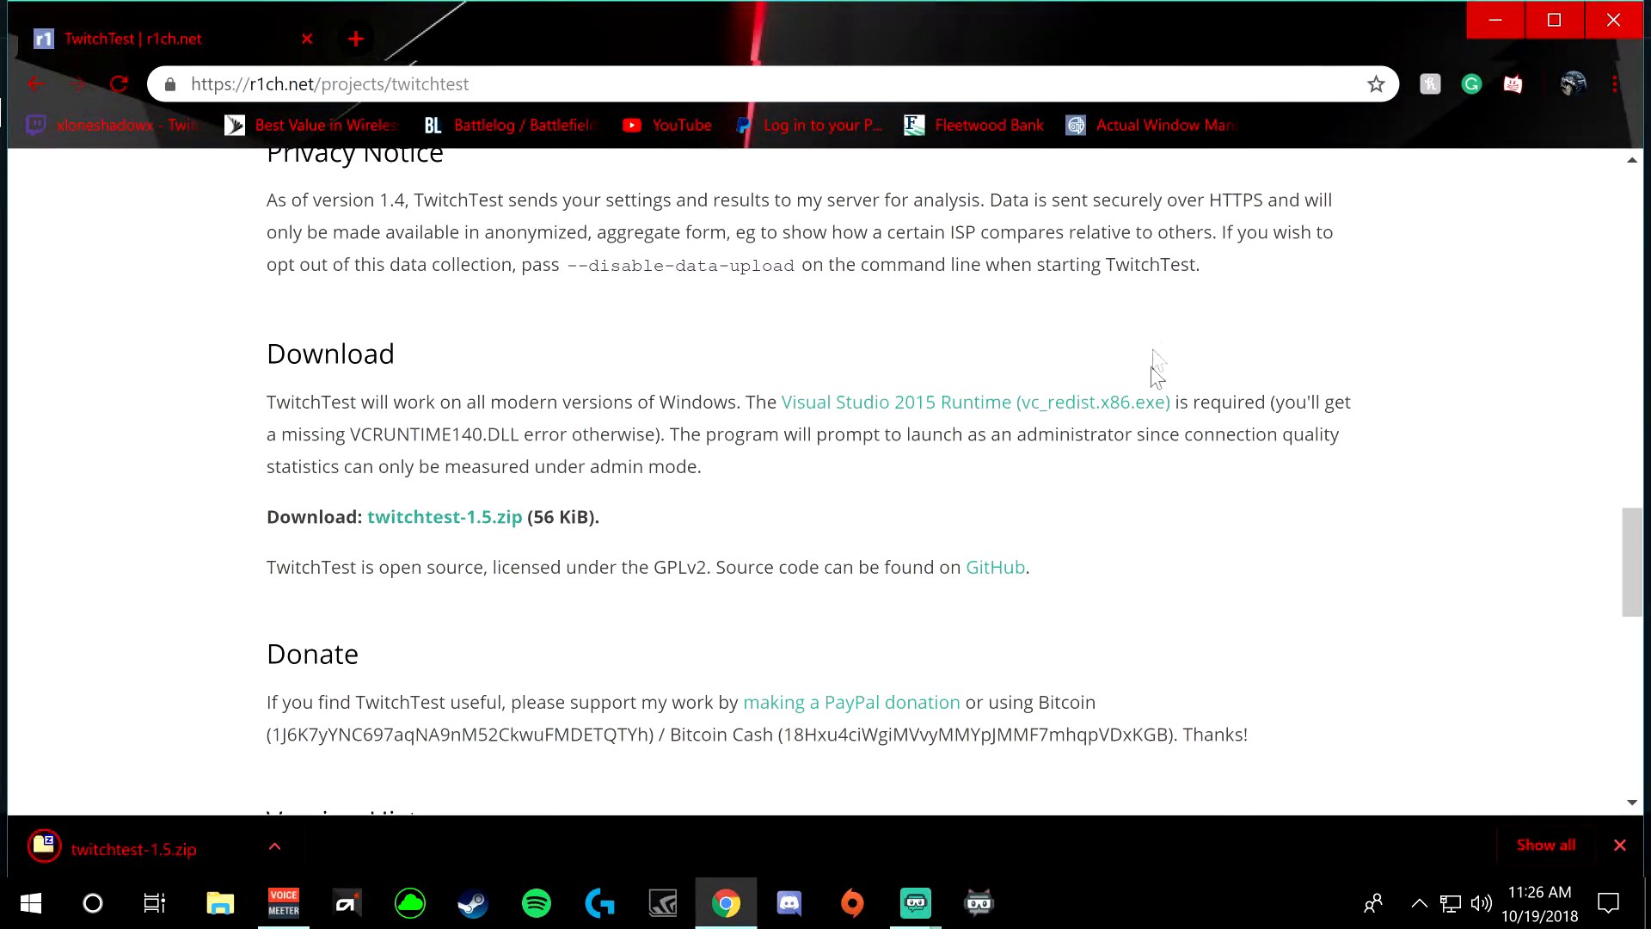
pyautogui.rightClick(150, 837)
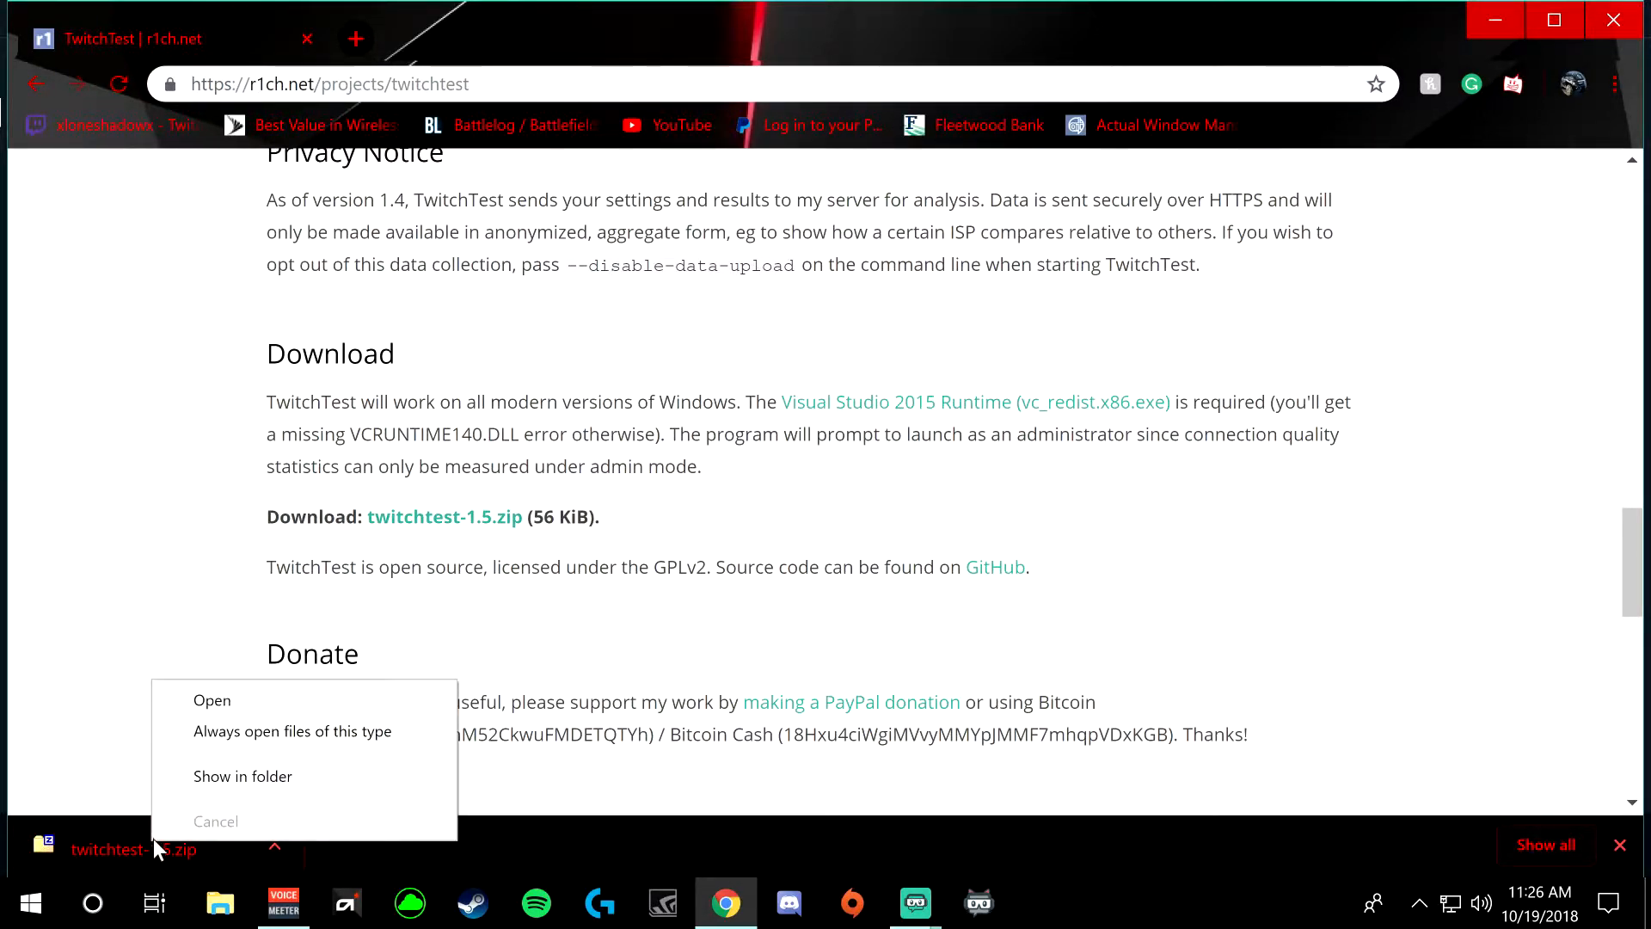
pyautogui.click(54, 781)
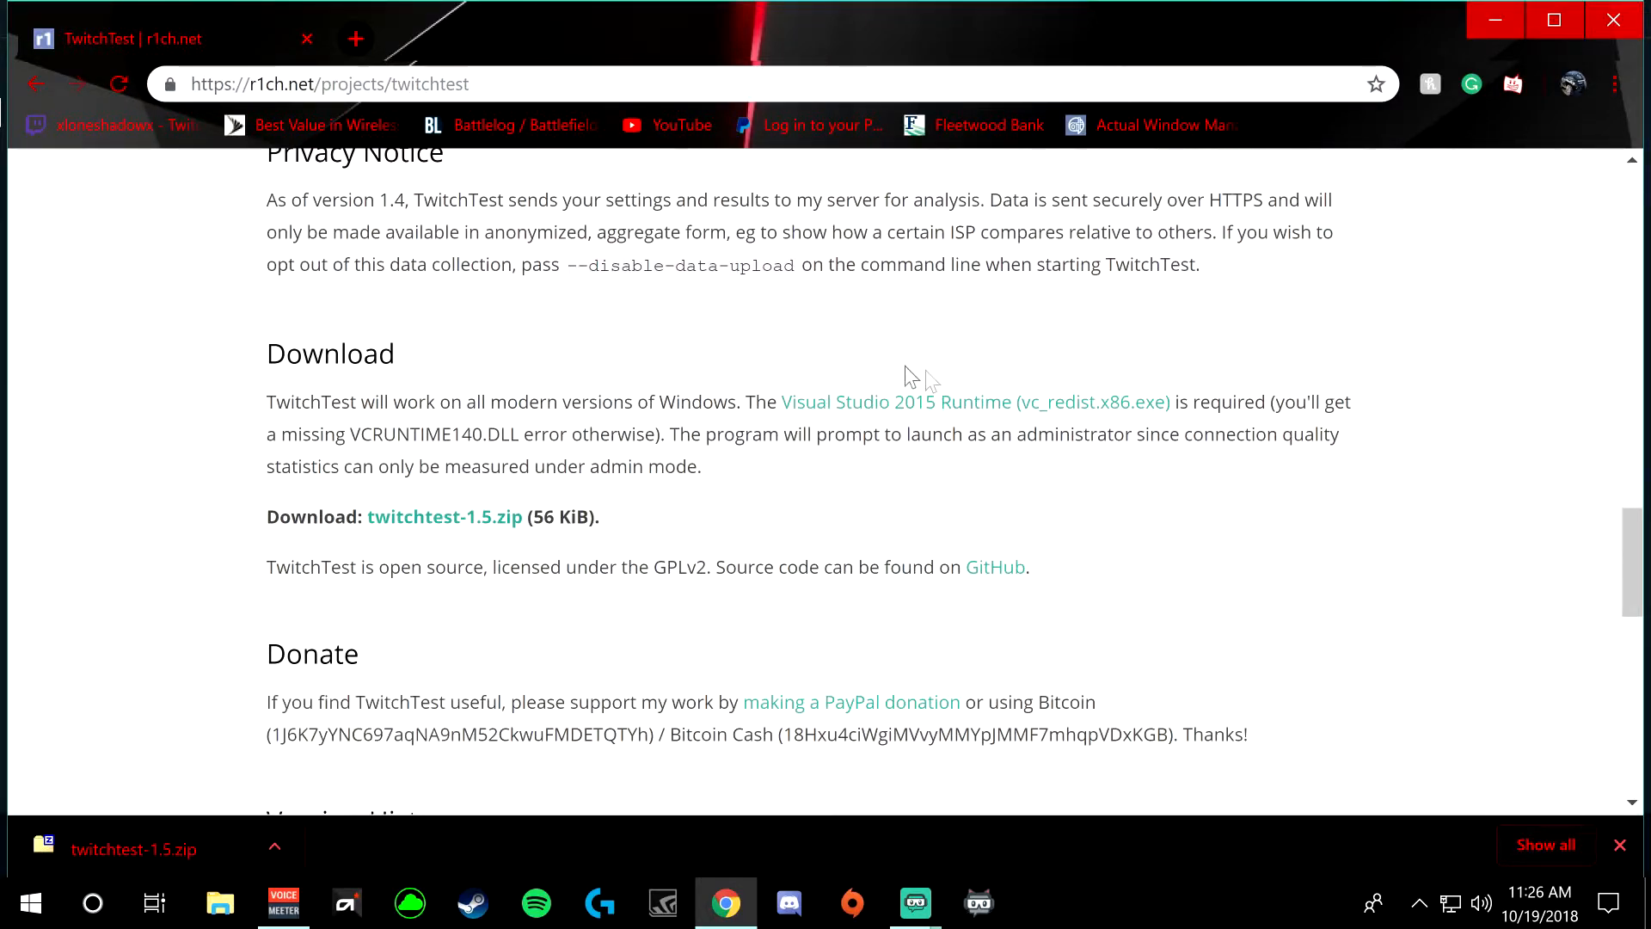
# Step: Review the preview of the TwitchTest window on the project page and close the browser
pyautogui.scroll(15, 875, 370)
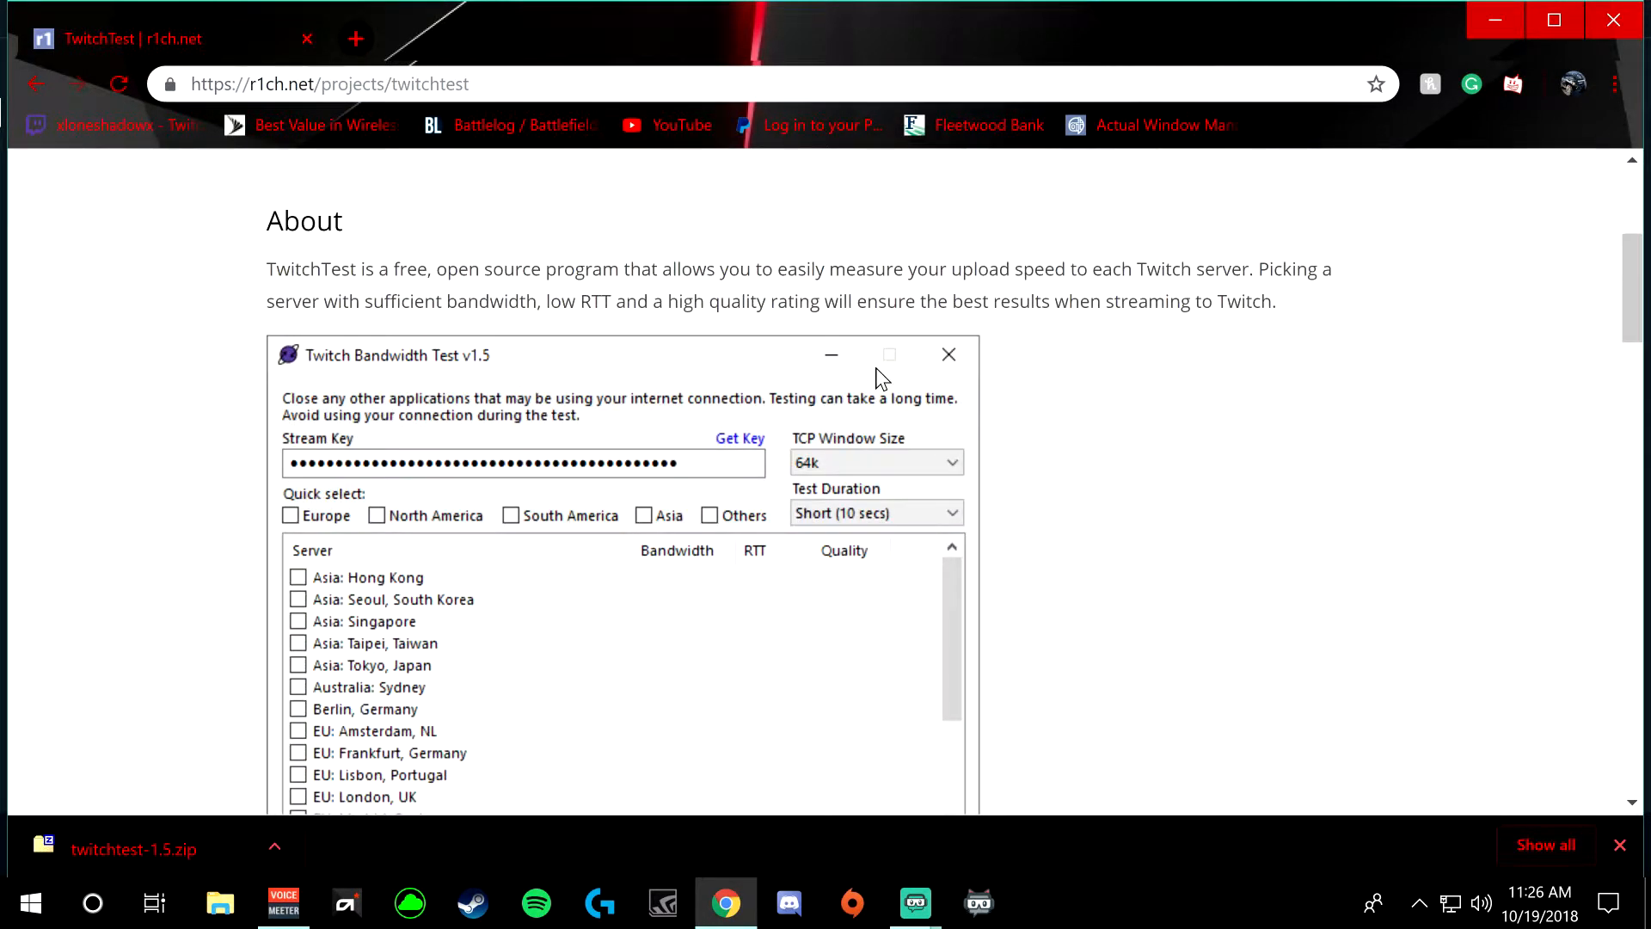
pyautogui.scroll(-1, 860, 374)
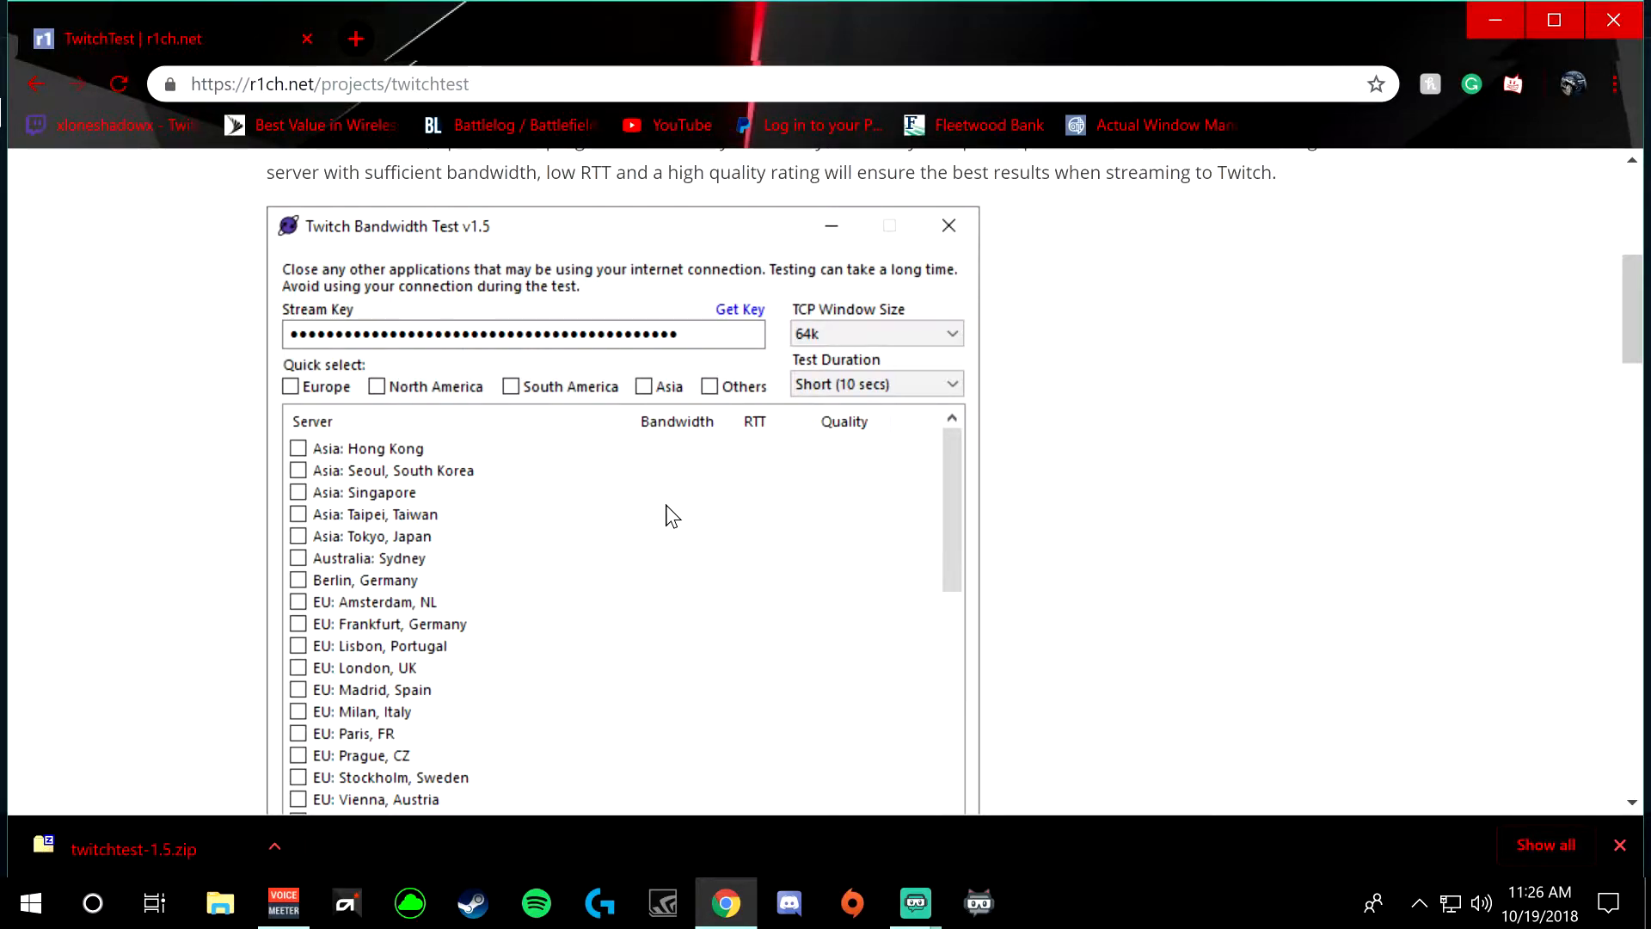
pyautogui.scroll(-2, 653, 507)
pyautogui.scroll(2, 649, 520)
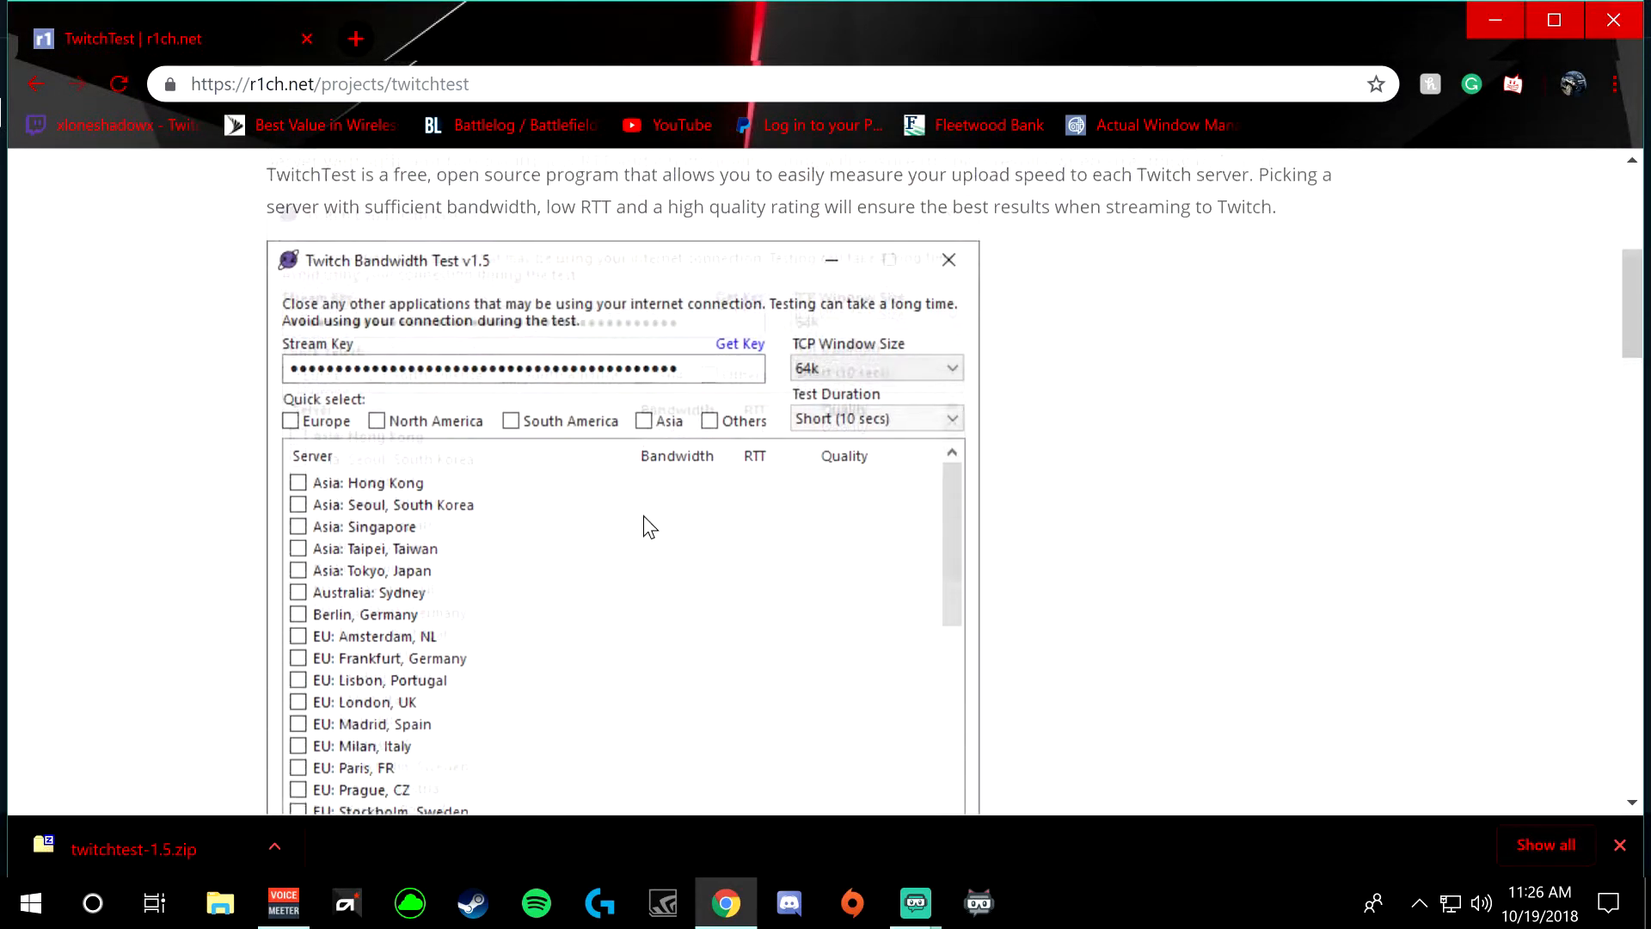
pyautogui.scroll(6, 654, 499)
pyautogui.click(1611, 30)
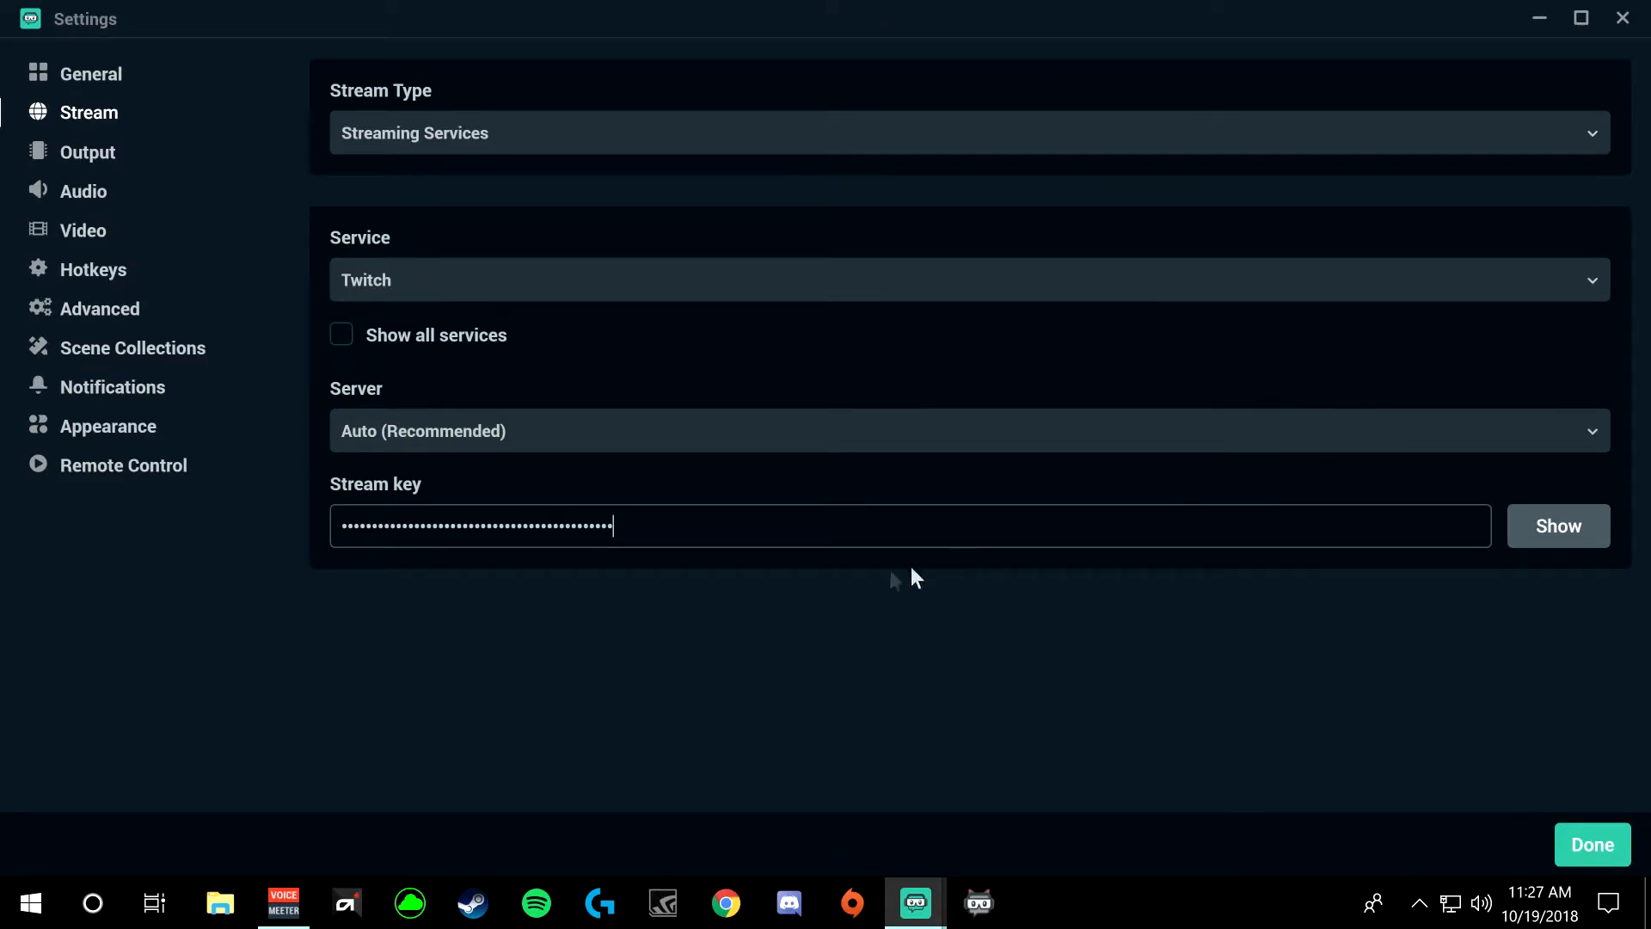
# Step: Minimize the Streamlabs OBS windows and launch TwitchTest from the Gaming Programs folder inside the desktop's Programs folder
pyautogui.click(1539, 24)
pyautogui.click(1534, 27)
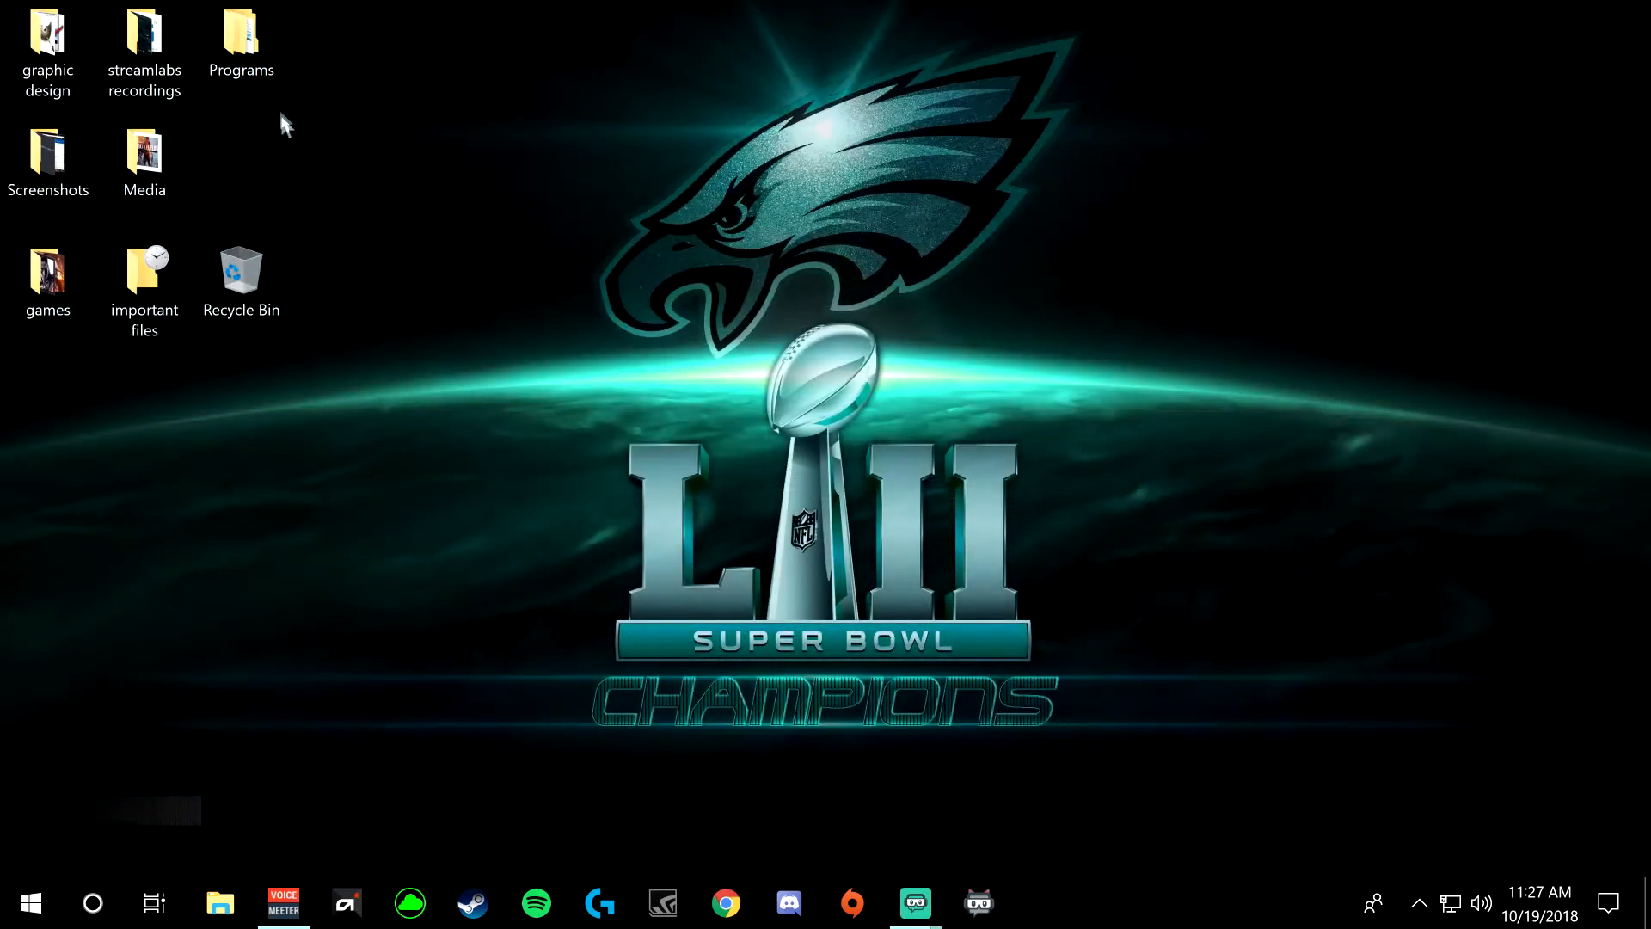
pyautogui.doubleClick(243, 50)
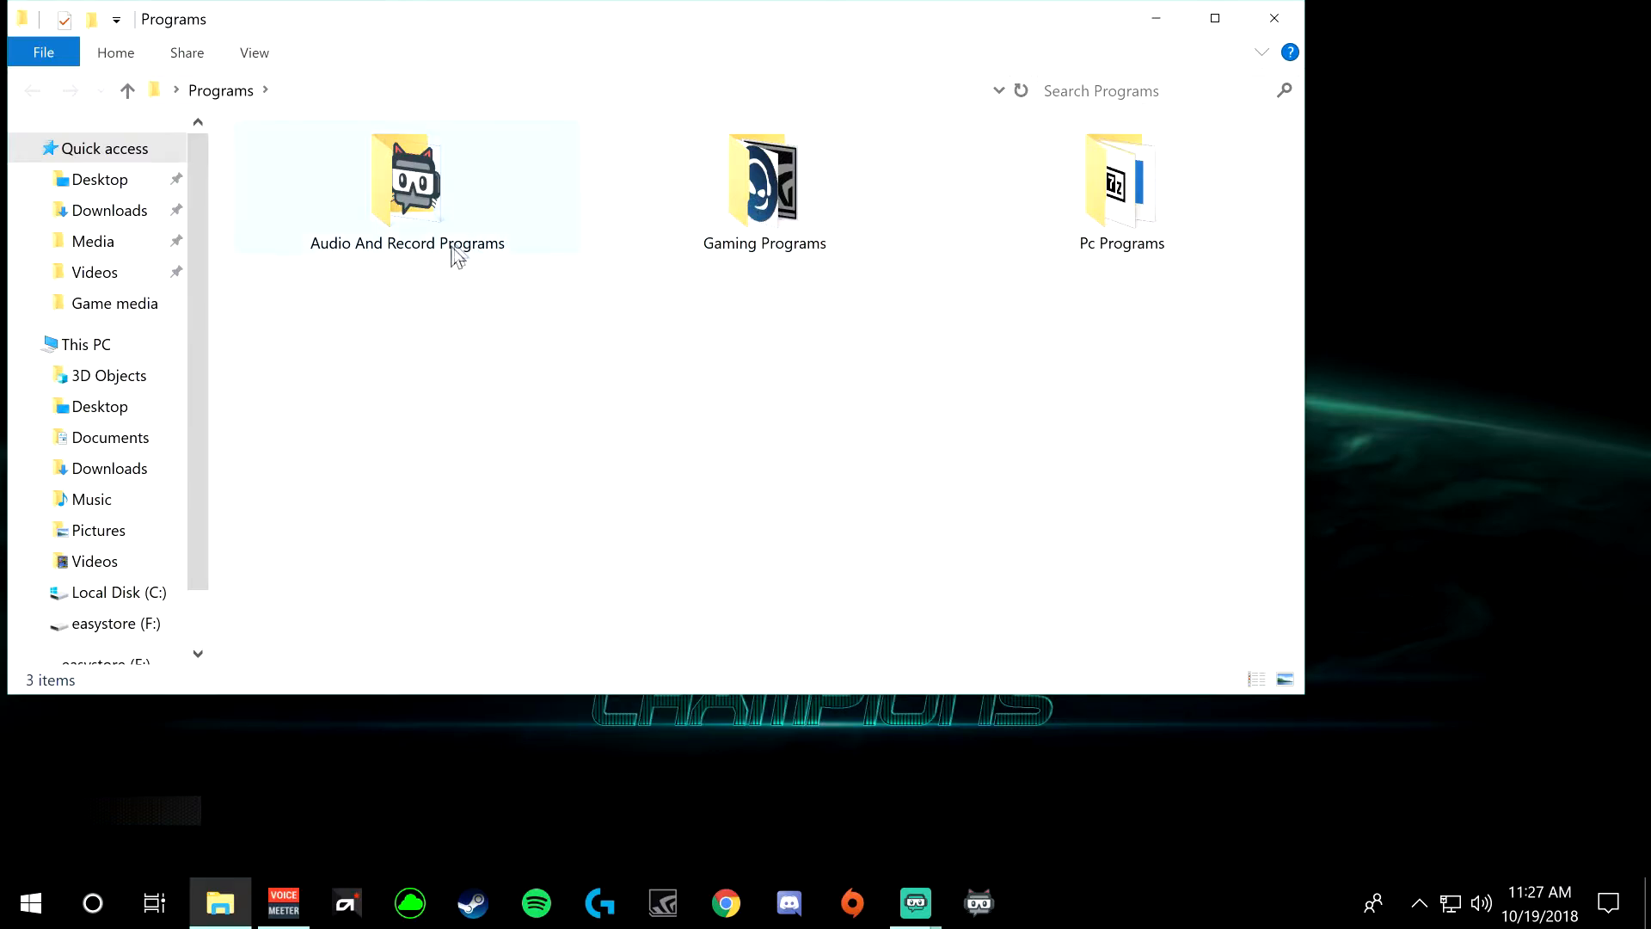
pyautogui.doubleClick(813, 224)
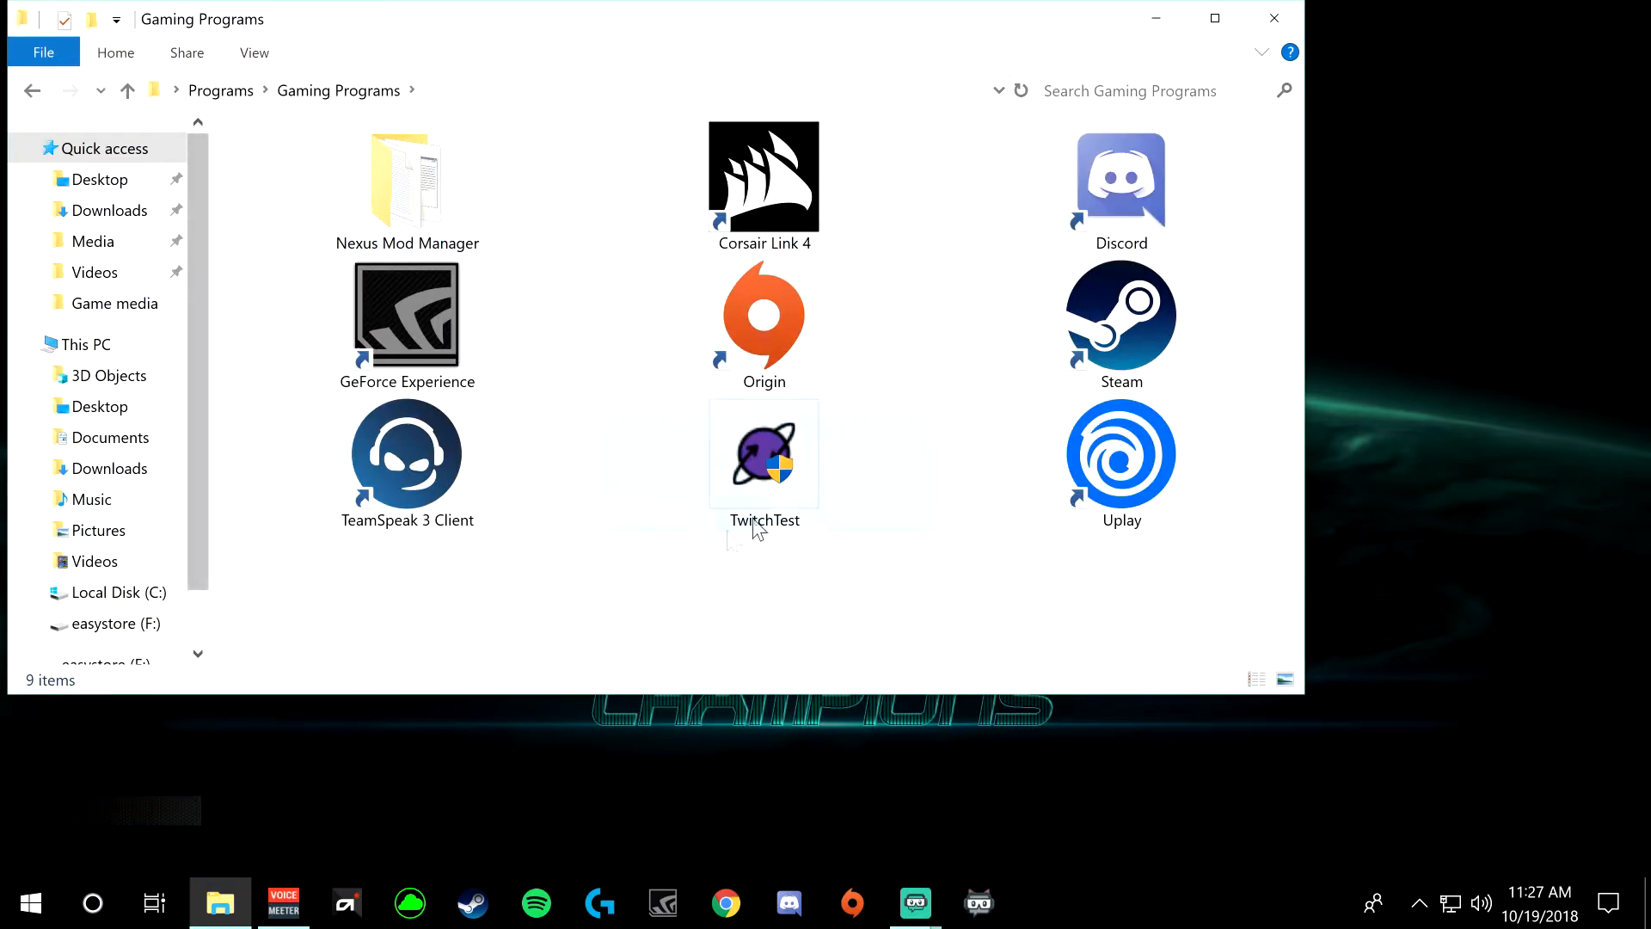
pyautogui.doubleClick(763, 464)
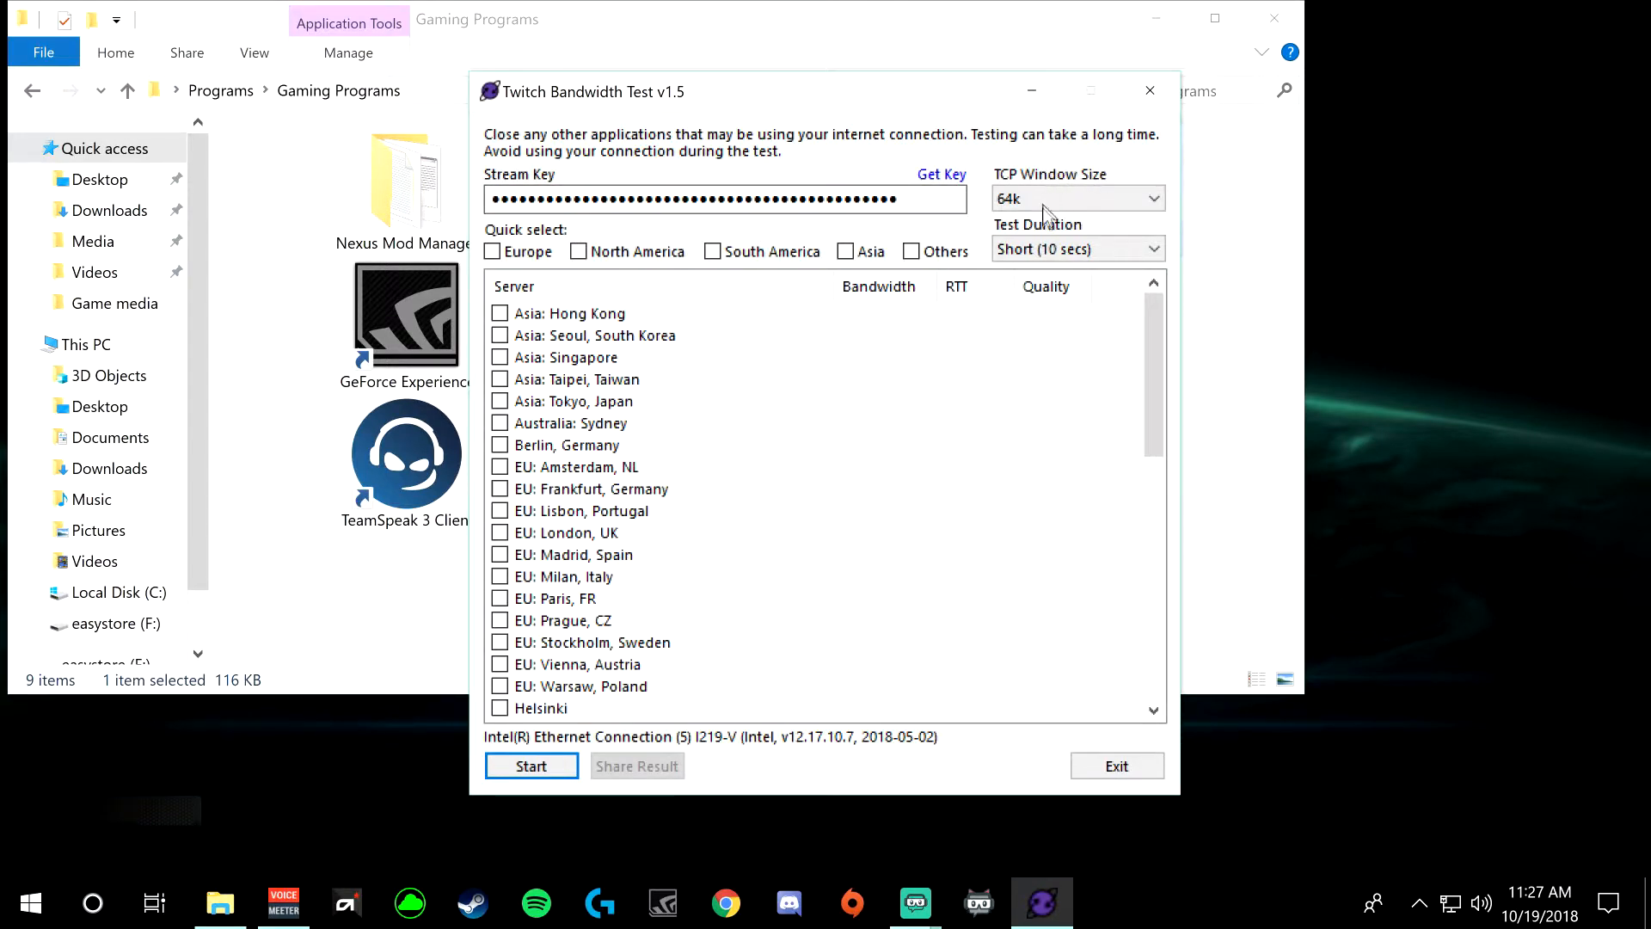
# Step: Set the bandwidth test duration to Short (10 secs) and quick-select the North America servers
pyautogui.click(1051, 254)
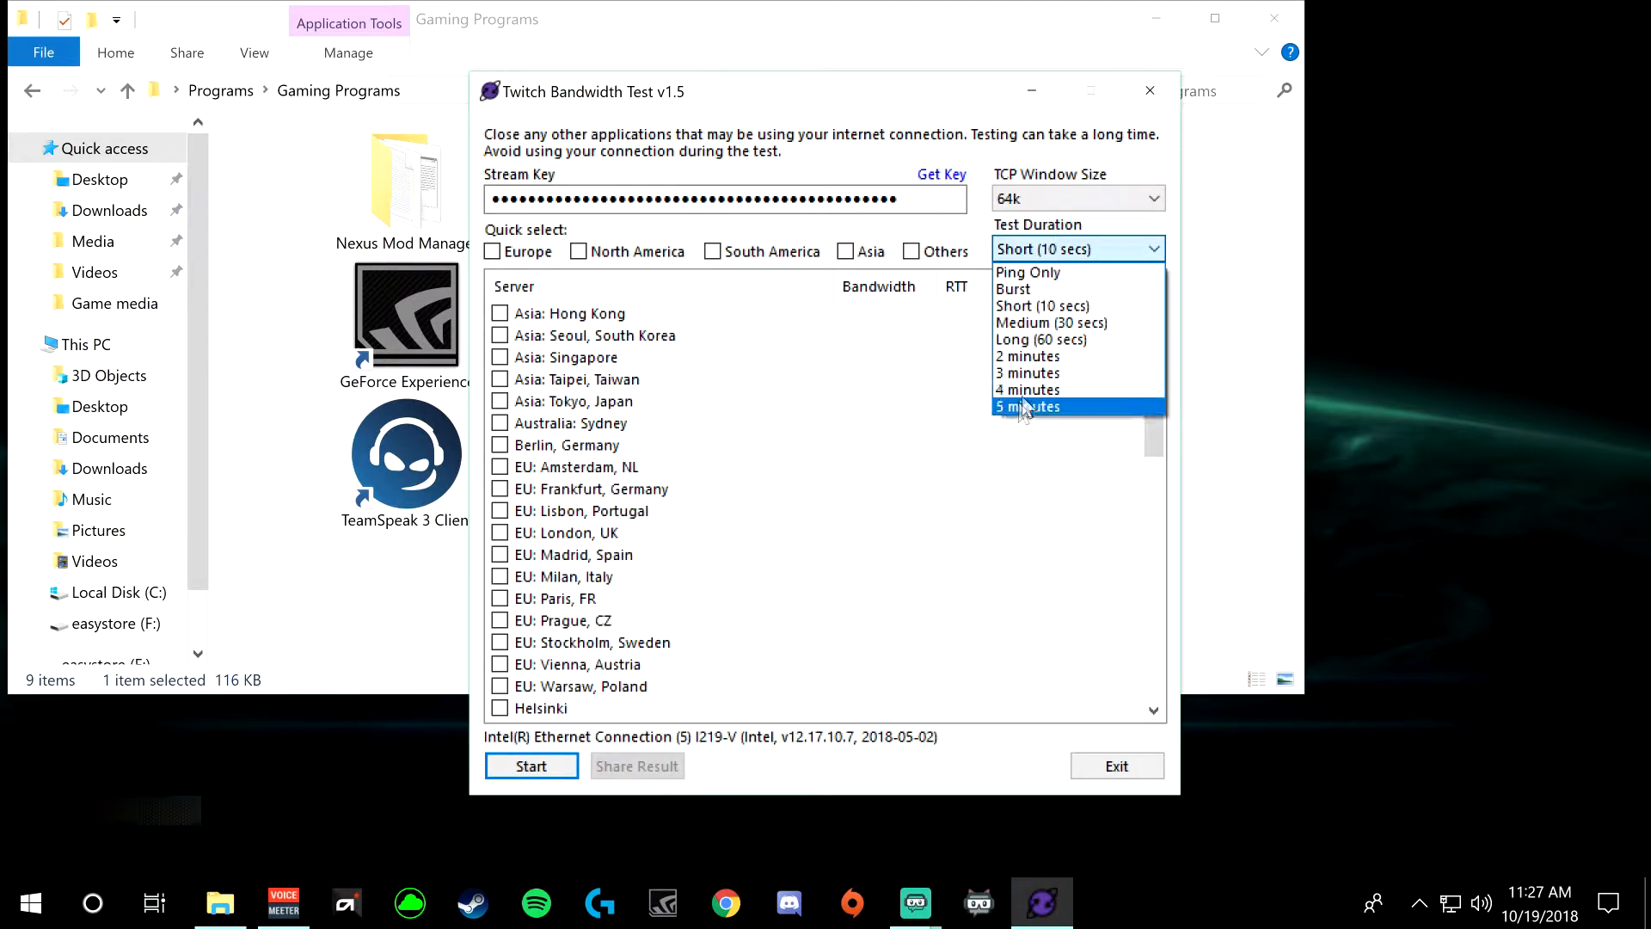
pyautogui.click(1013, 304)
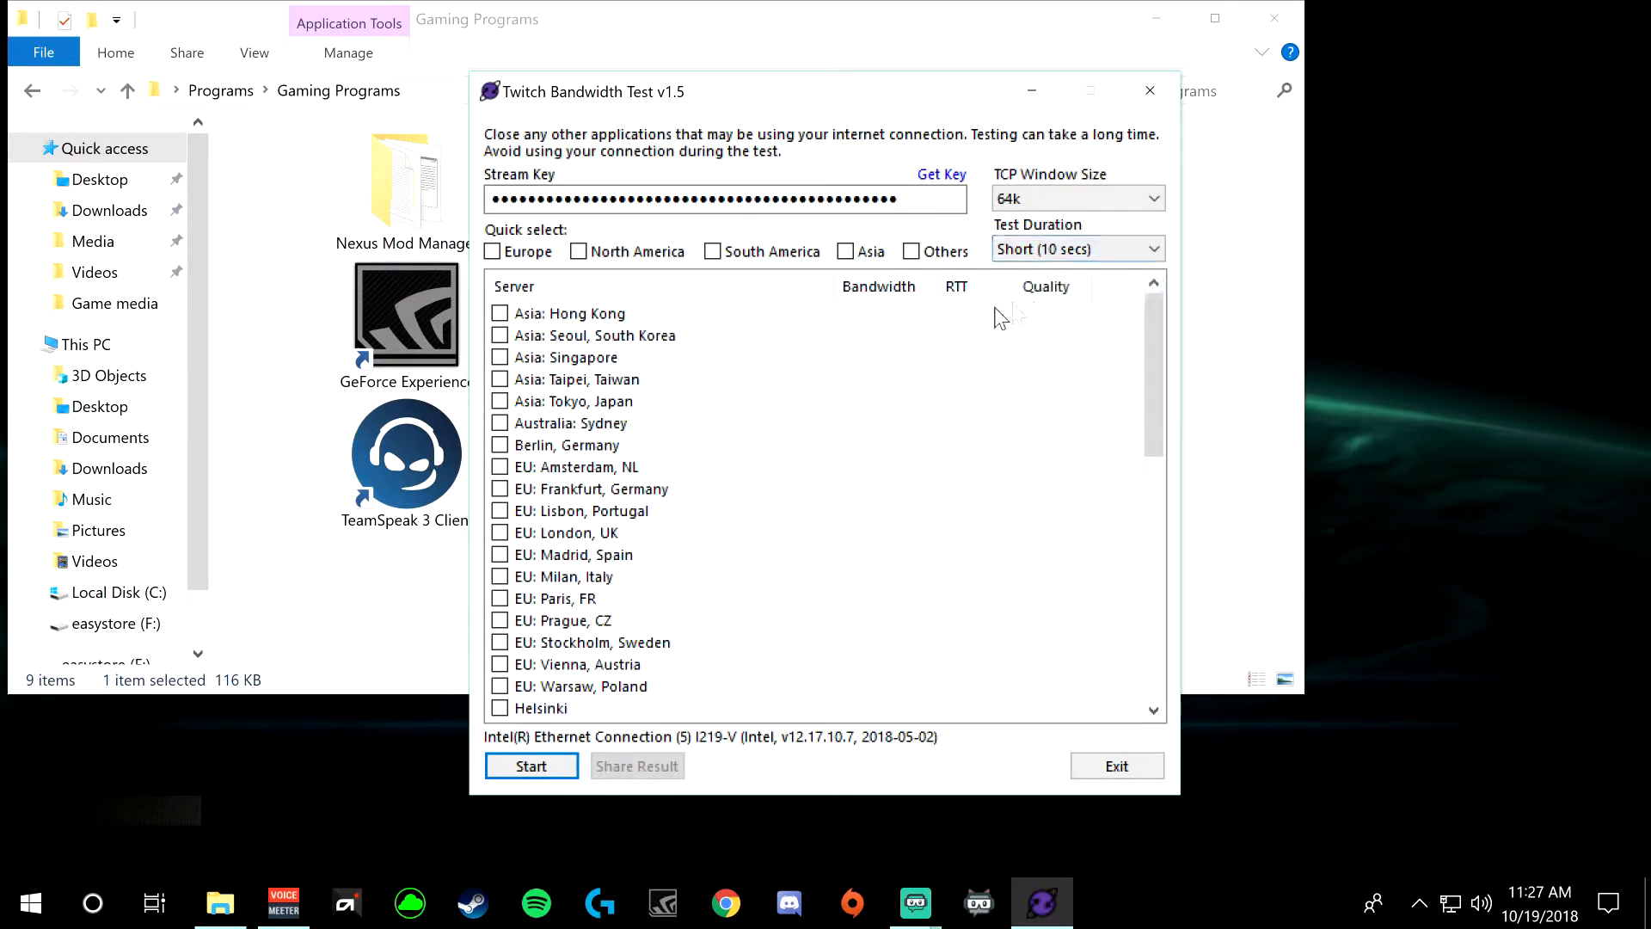
pyautogui.click(886, 350)
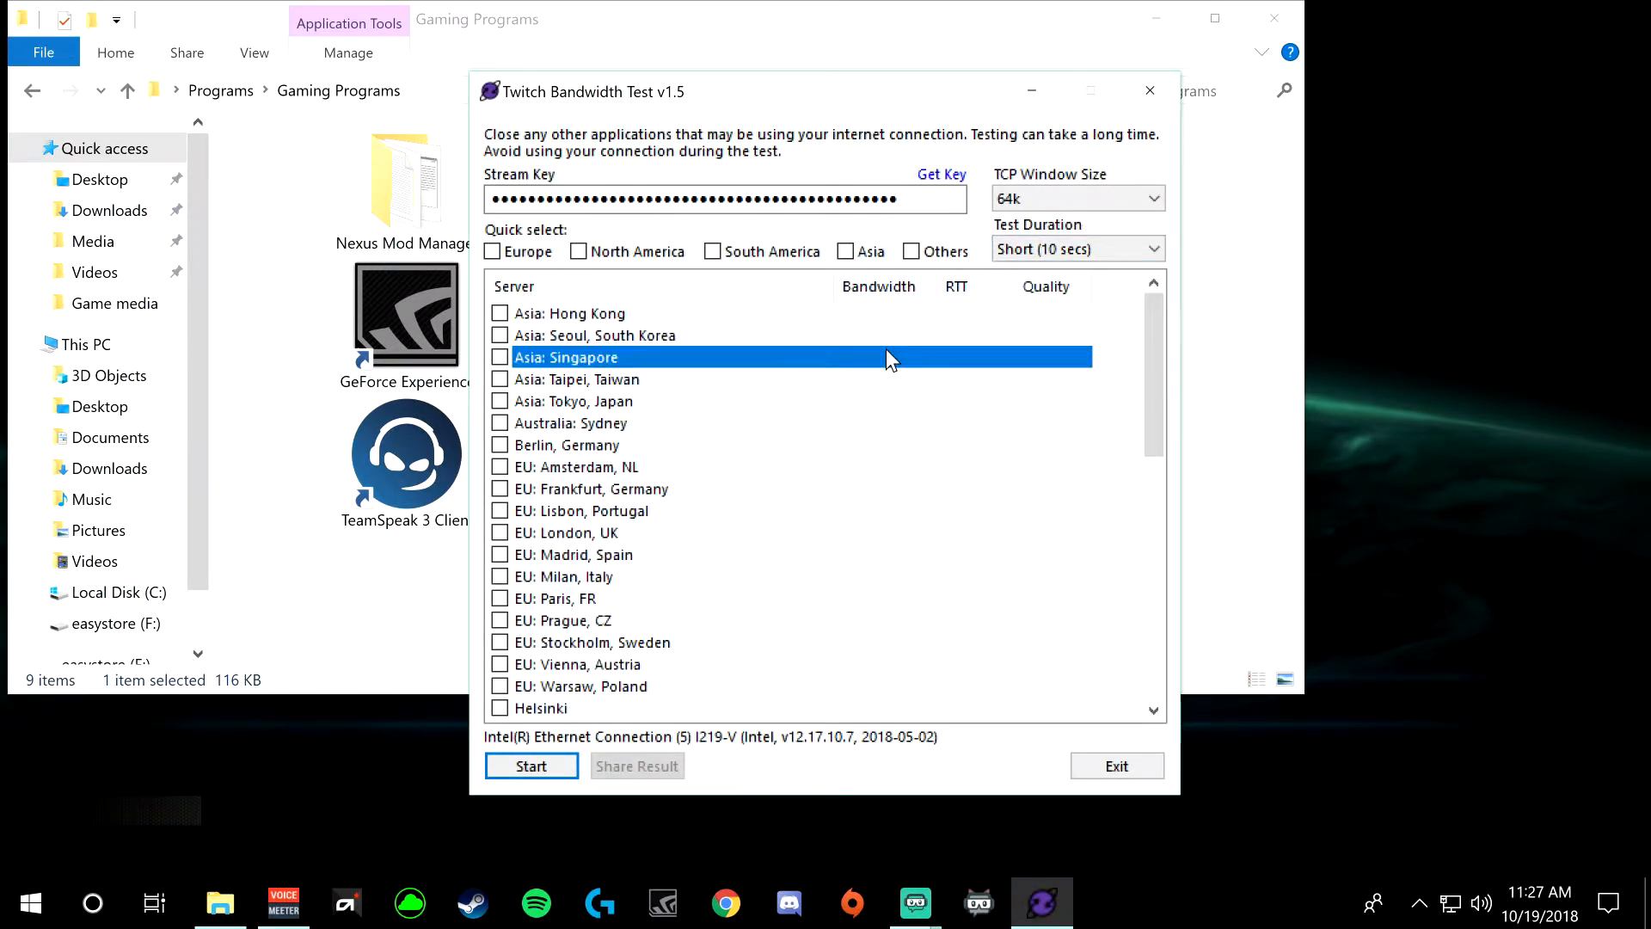
pyautogui.click(581, 252)
# Step: Limit the server selection to US East: Ashburn, US East: New York and US West: Seattle, and run the bandwidth test
pyautogui.scroll(-3, 509, 468)
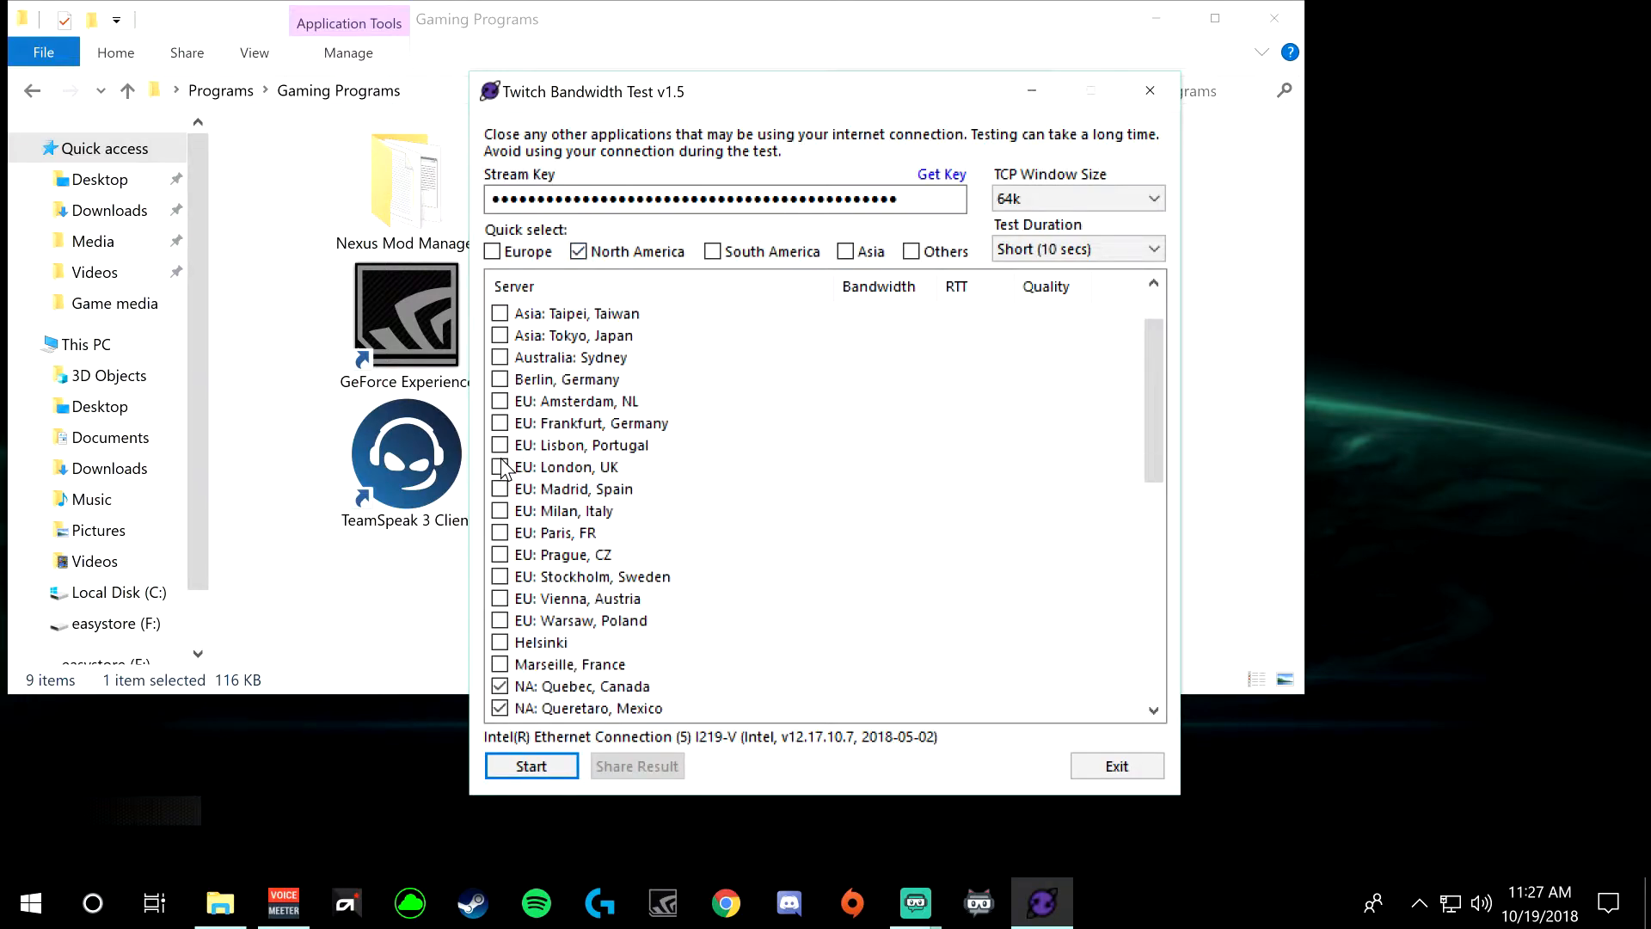
pyautogui.scroll(-1, 560, 446)
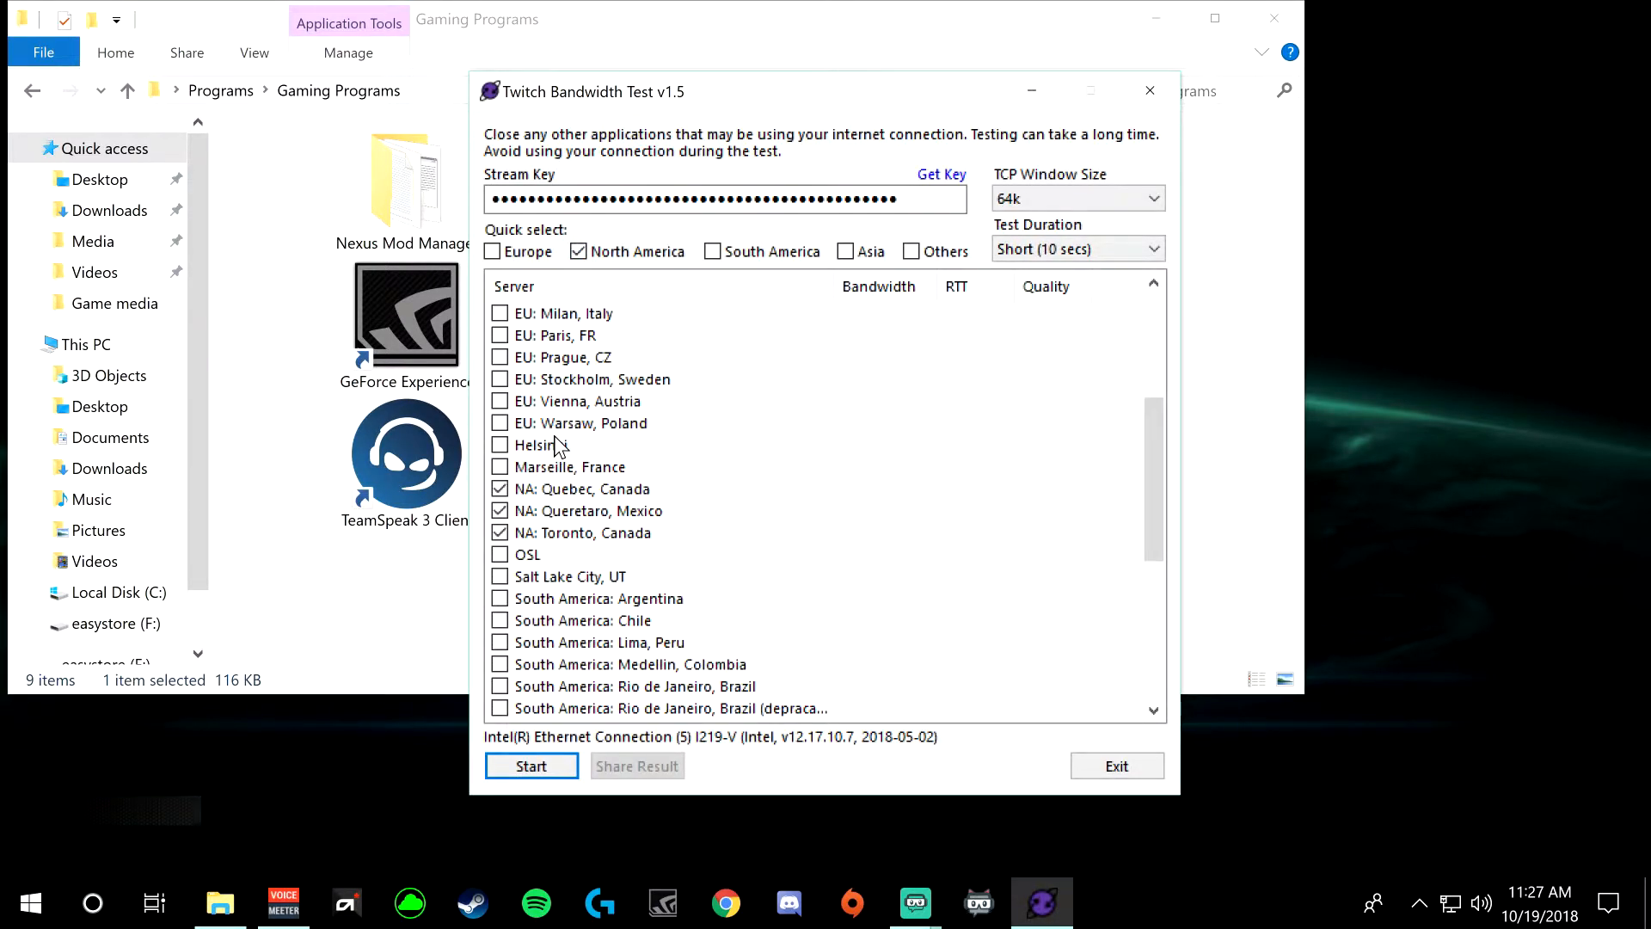
pyautogui.scroll(-1, 557, 444)
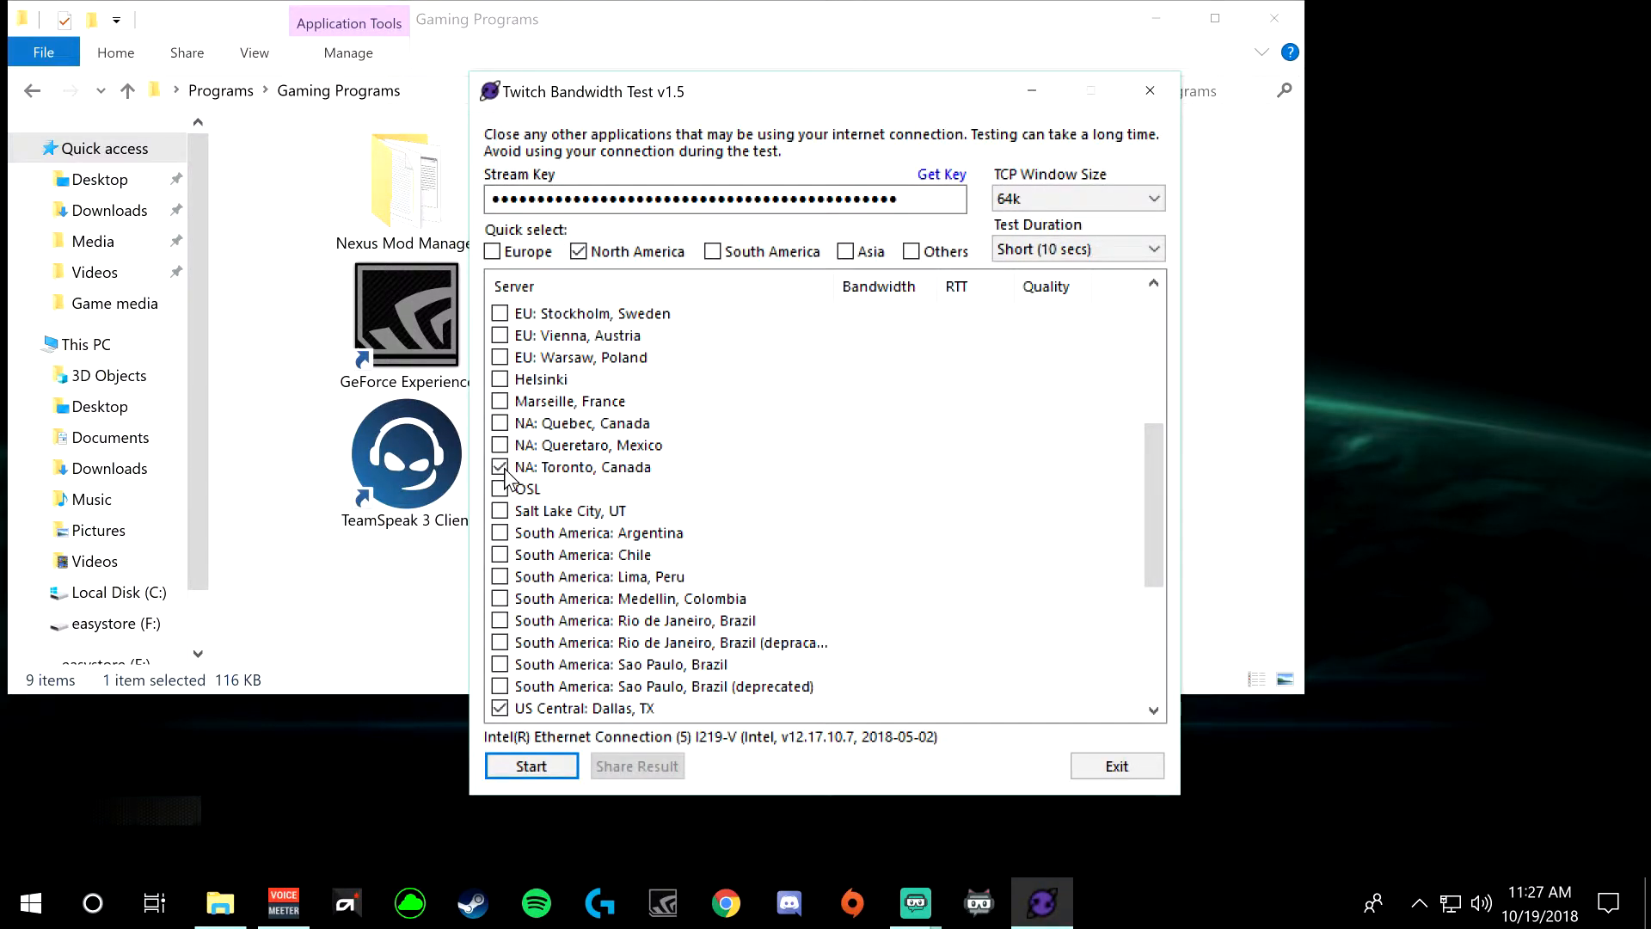
pyautogui.scroll(-5, 779, 406)
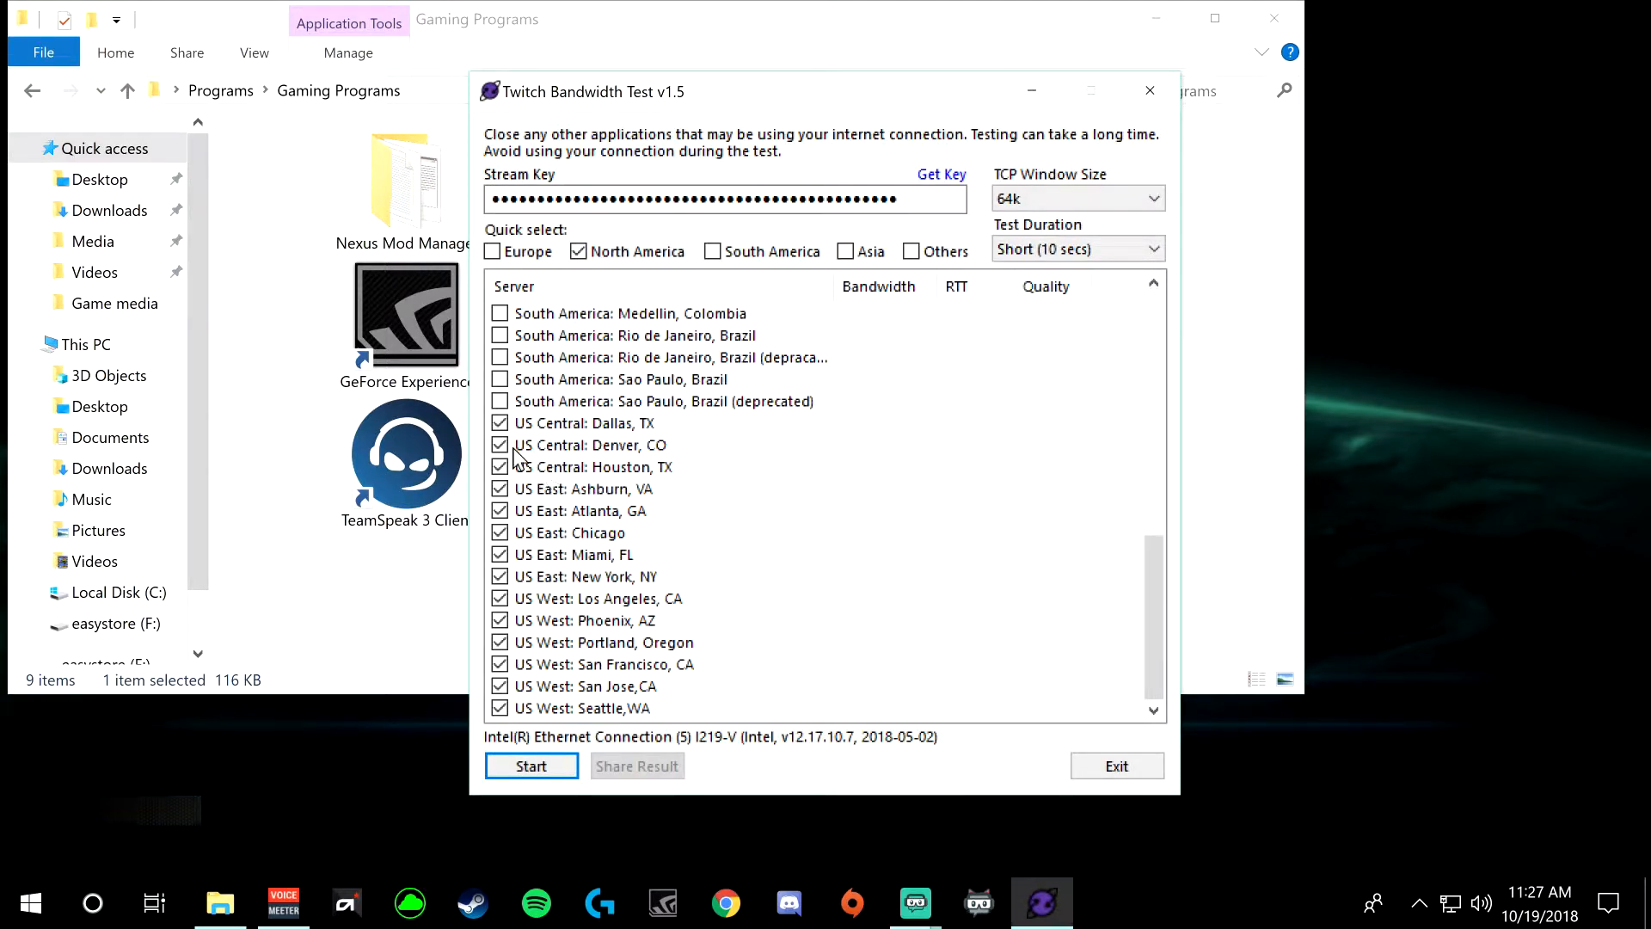
pyautogui.click(501, 423)
pyautogui.click(501, 445)
pyautogui.click(501, 488)
pyautogui.click(501, 489)
pyautogui.click(499, 511)
pyautogui.click(500, 642)
pyautogui.click(500, 664)
pyautogui.click(499, 685)
pyautogui.click(521, 767)
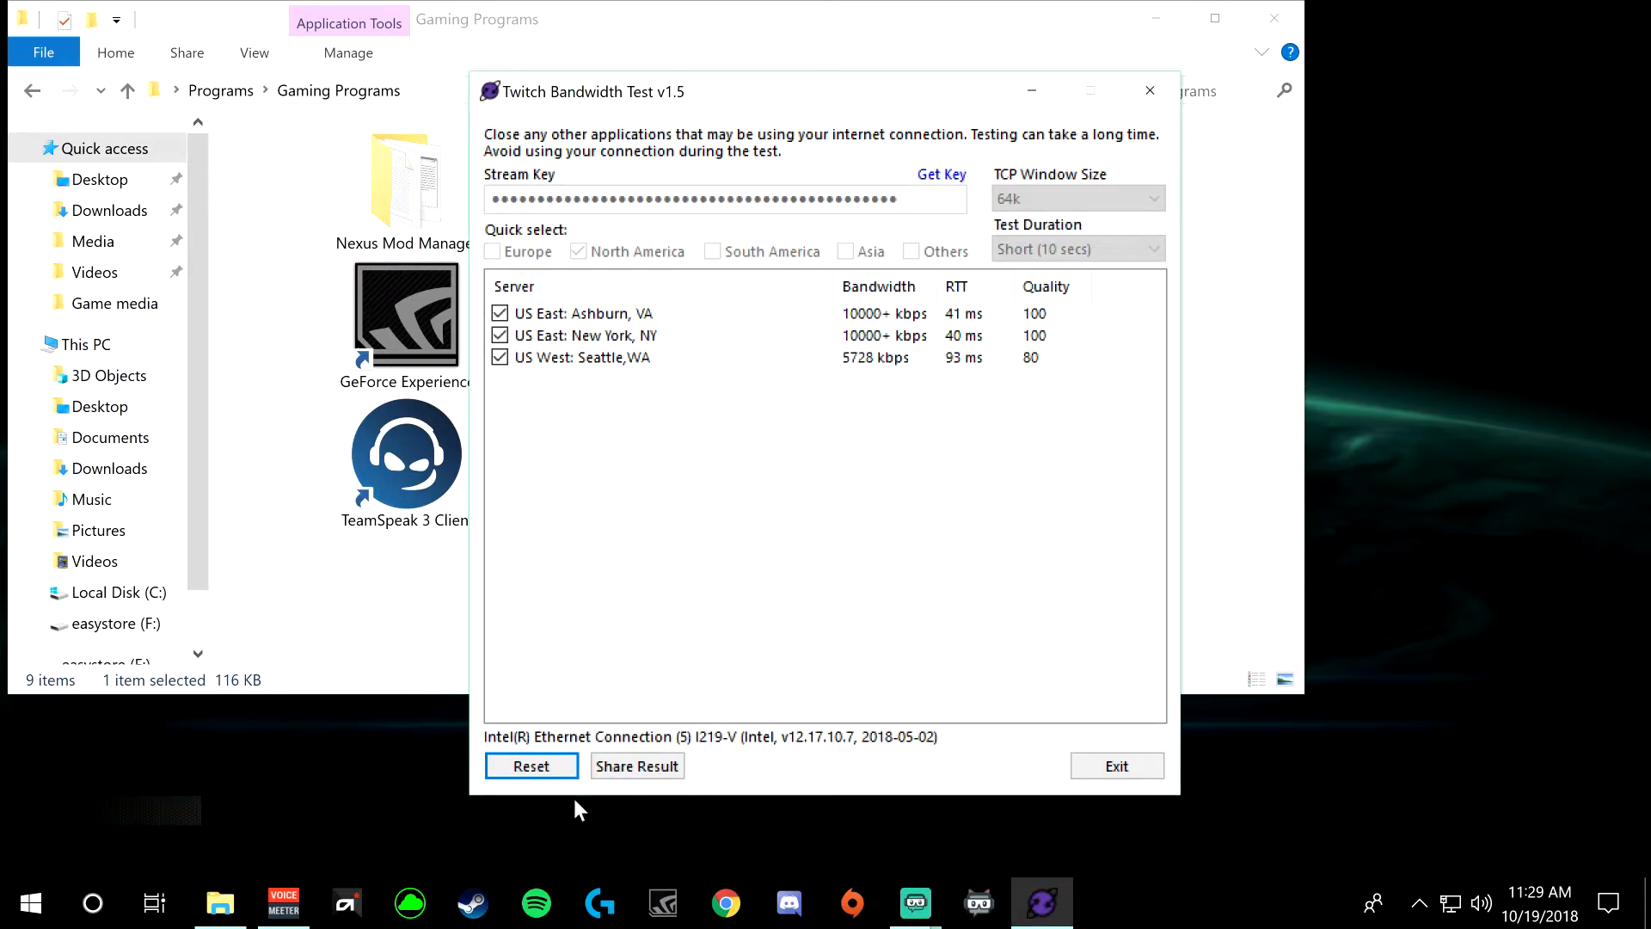
# Step: Close TwitchTest and the Gaming Programs folder, and switch back to the Streamlabs OBS stream settings
pyautogui.click(1150, 90)
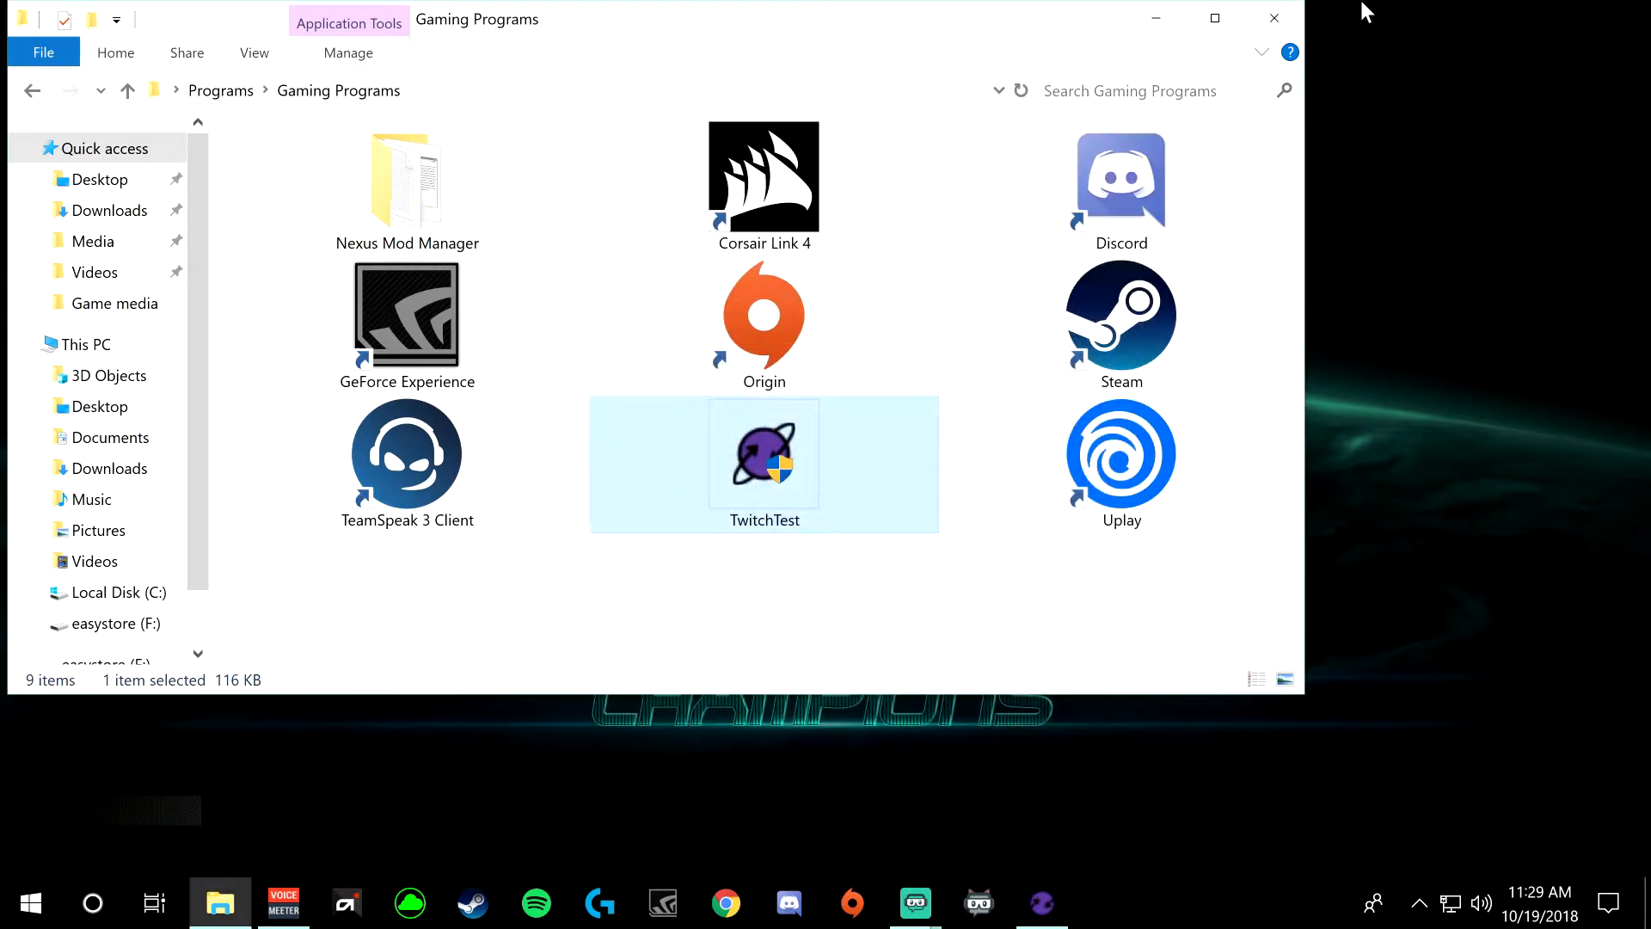
pyautogui.click(1275, 18)
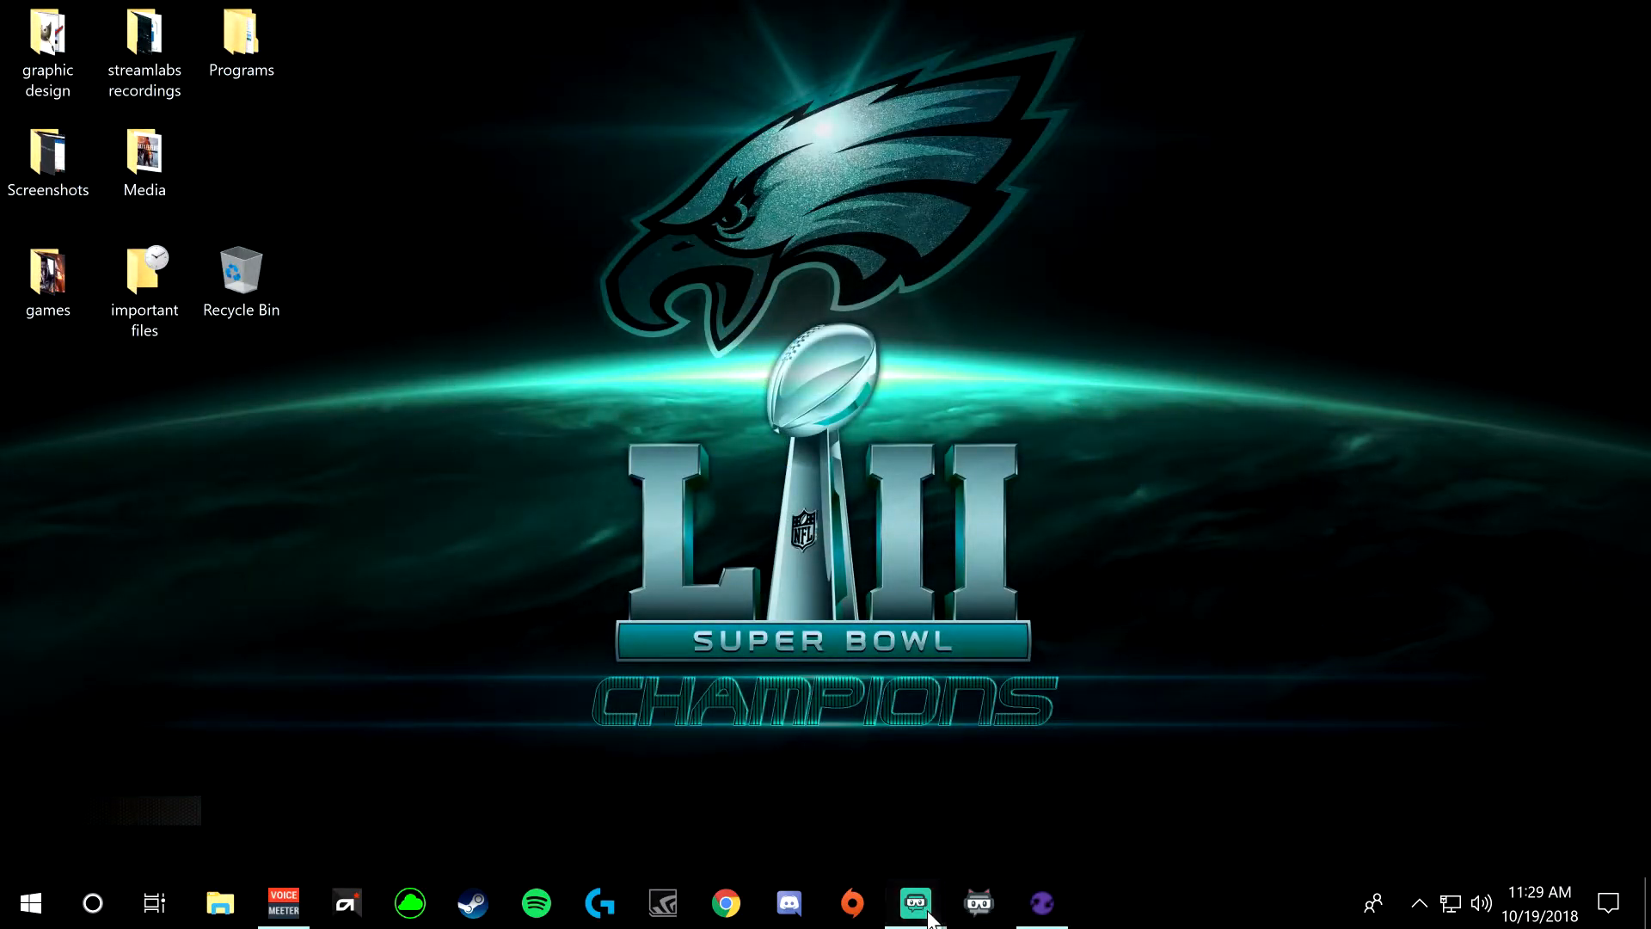
pyautogui.moveTo(915, 903)
pyautogui.click(980, 765)
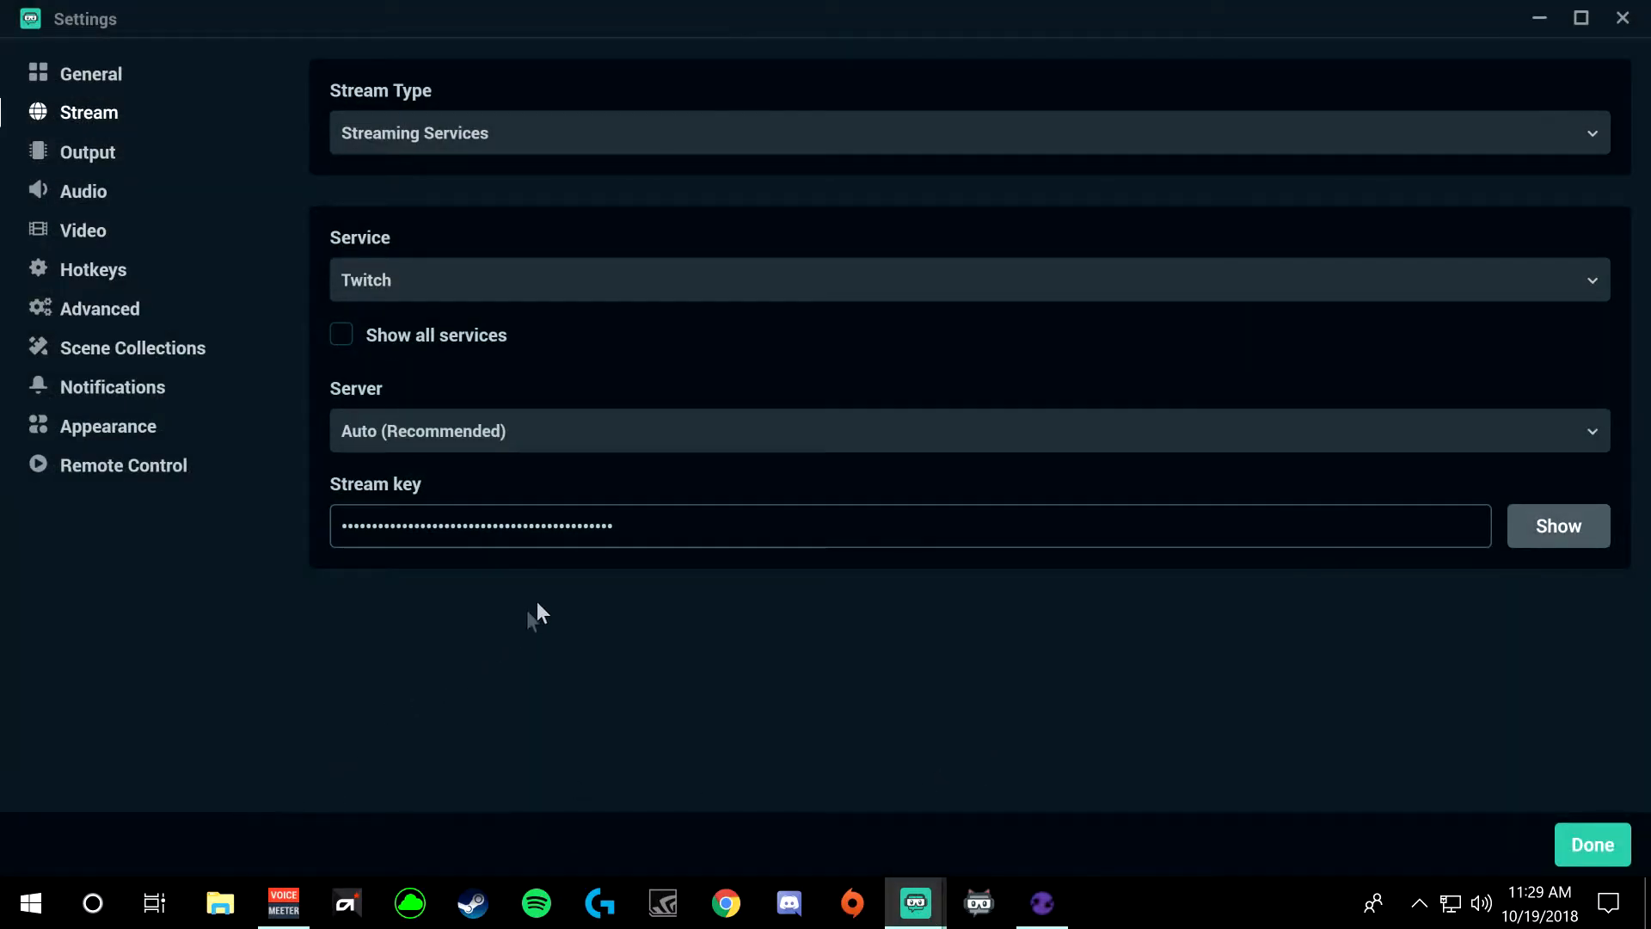
# Step: Set the Twitch streaming server to US East: New York, NY
pyautogui.click(719, 438)
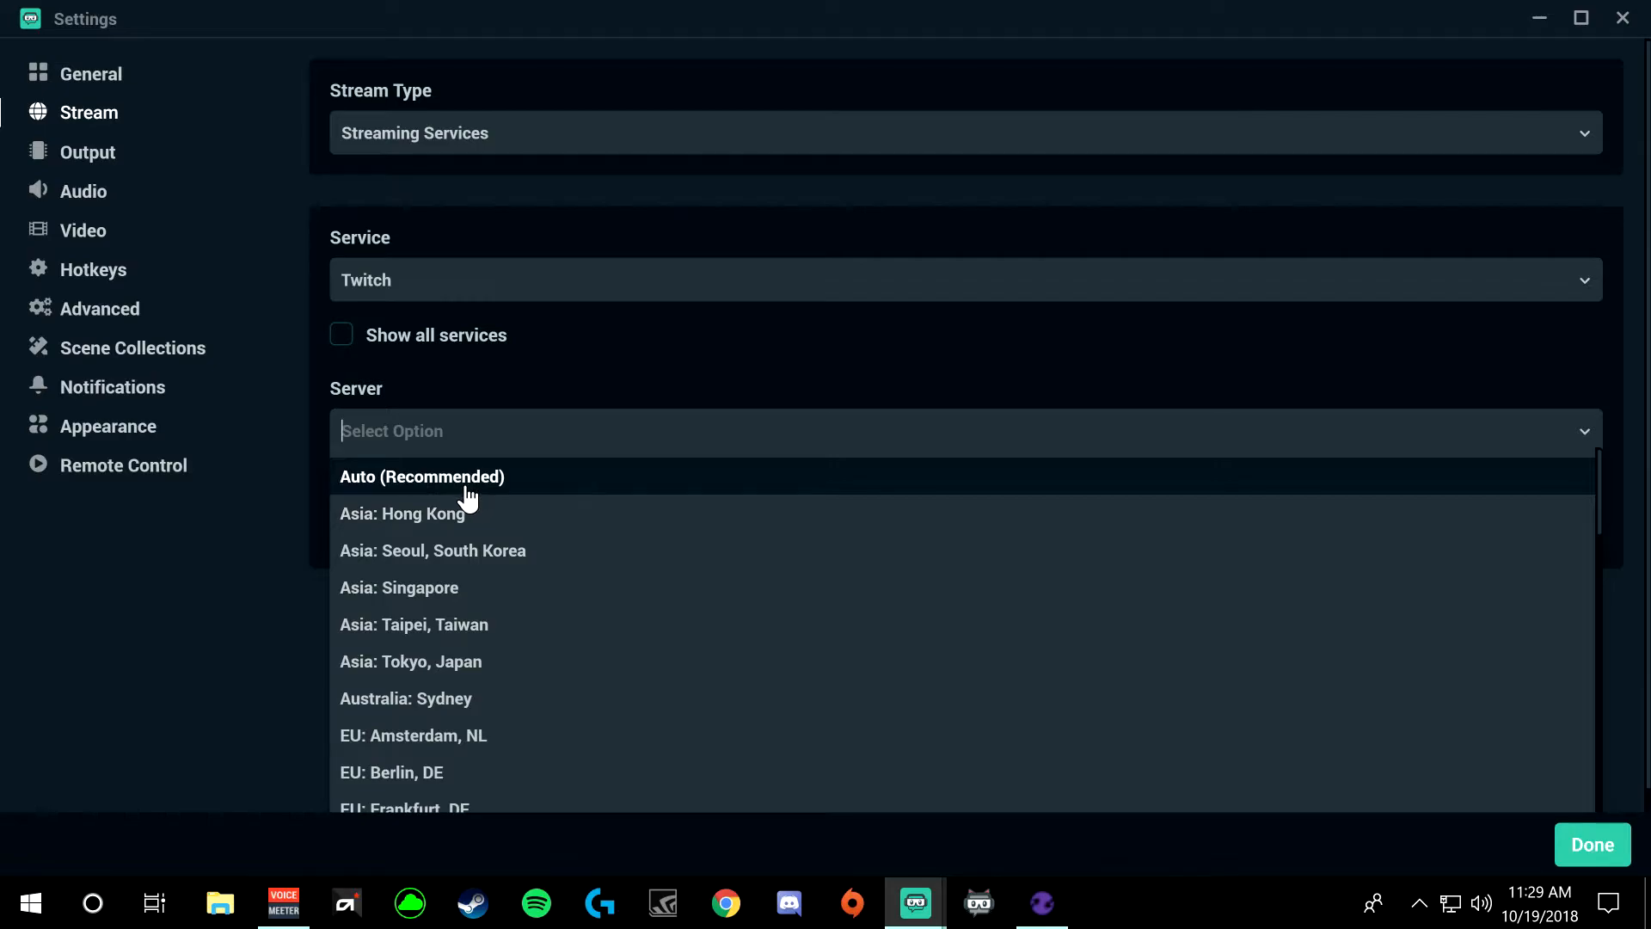
pyautogui.scroll(-15, 484, 615)
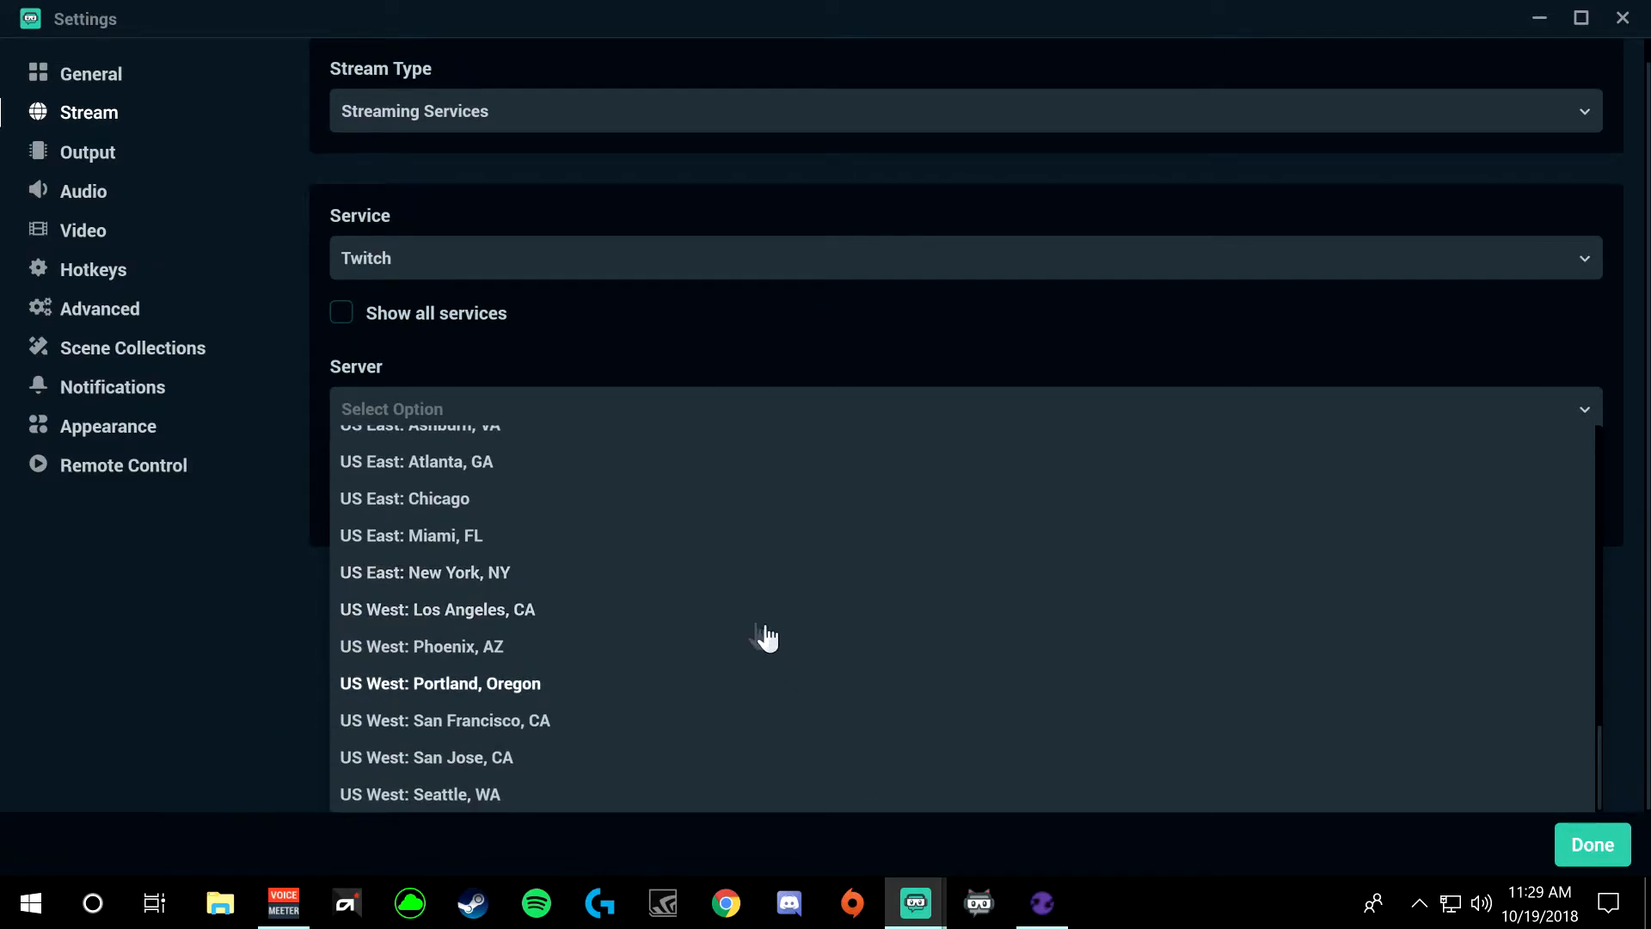
pyautogui.click(423, 574)
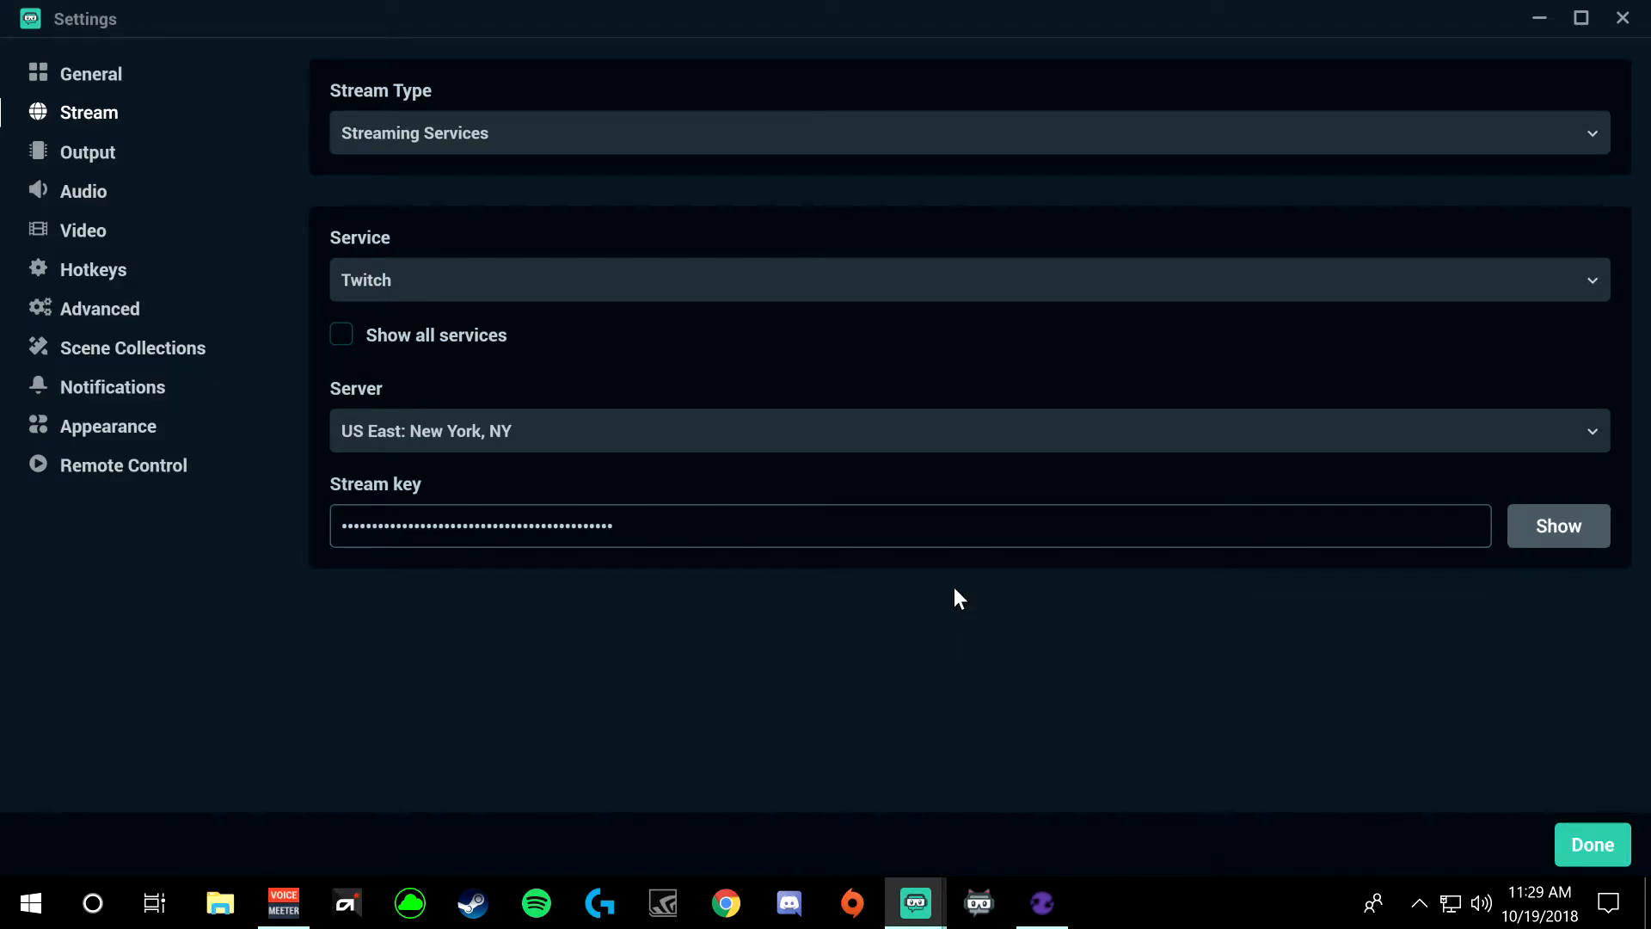
pyautogui.click(594, 434)
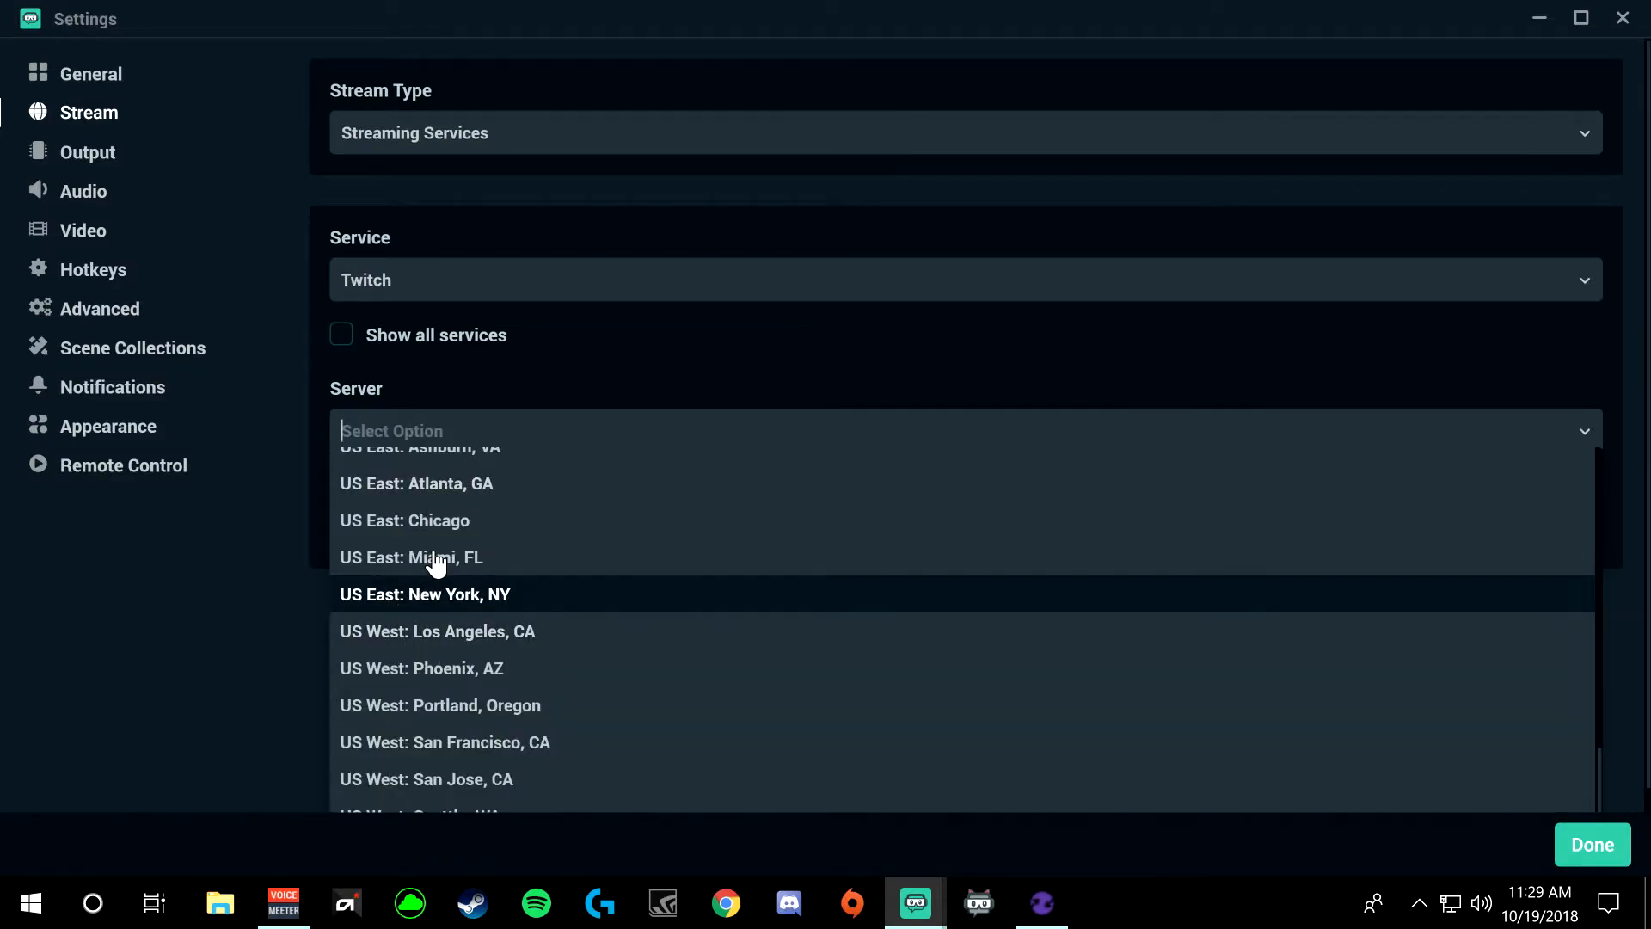
pyautogui.scroll(2, 419, 494)
pyautogui.click(12, 599)
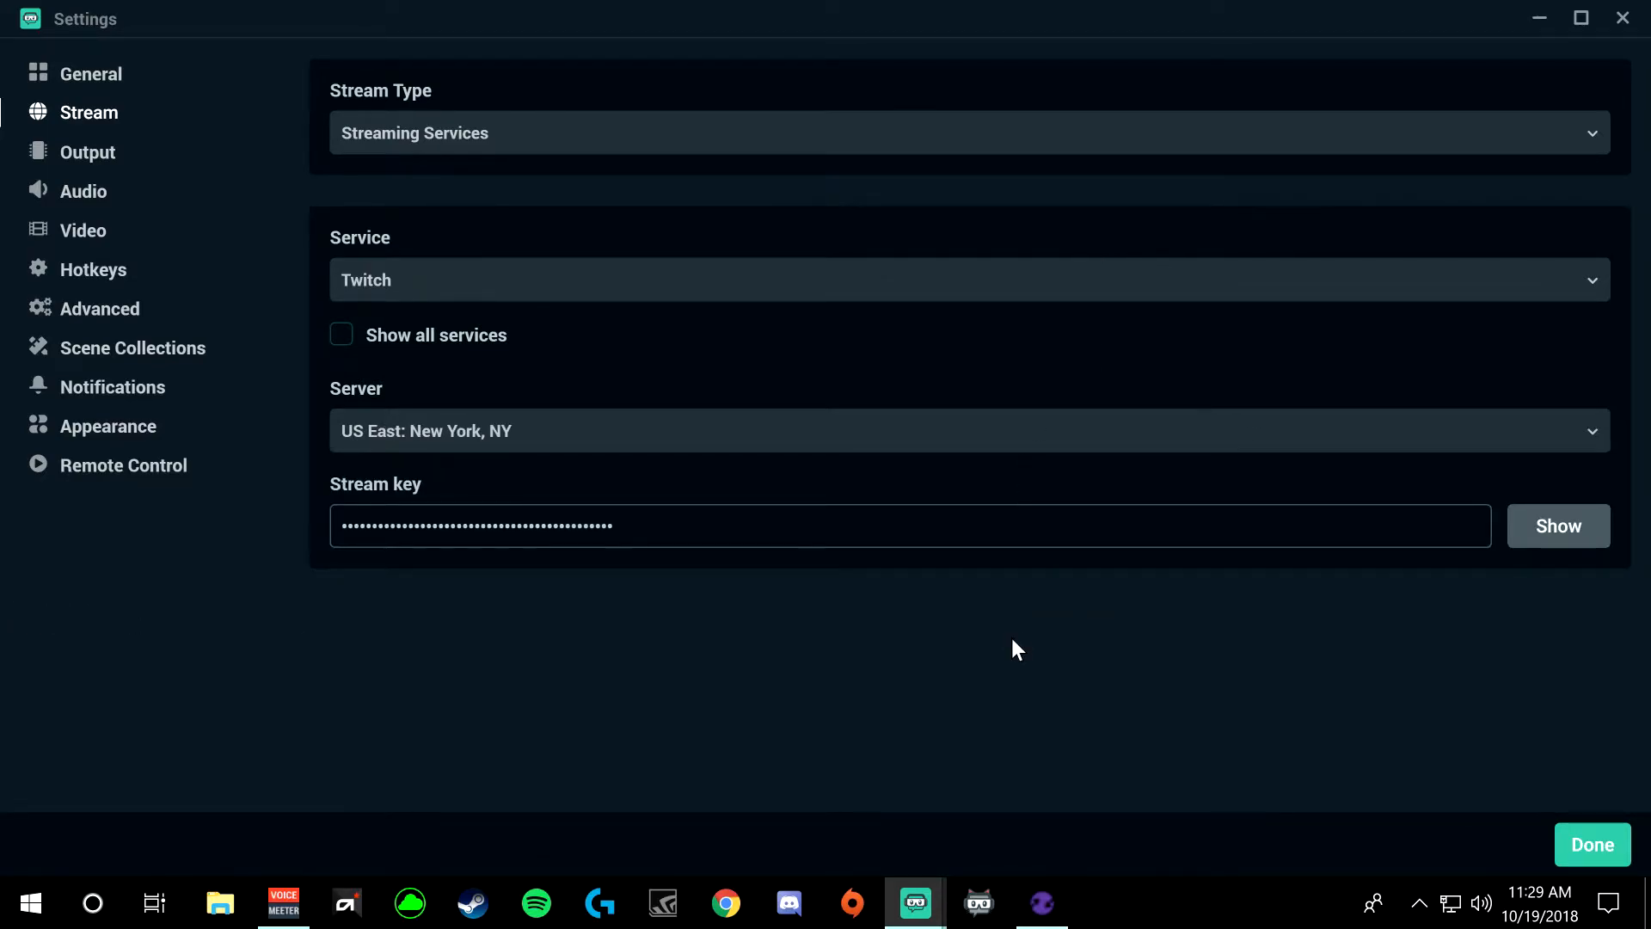
# Step: Open the Output settings and choose Advanced as the output mode
pyautogui.click(89, 153)
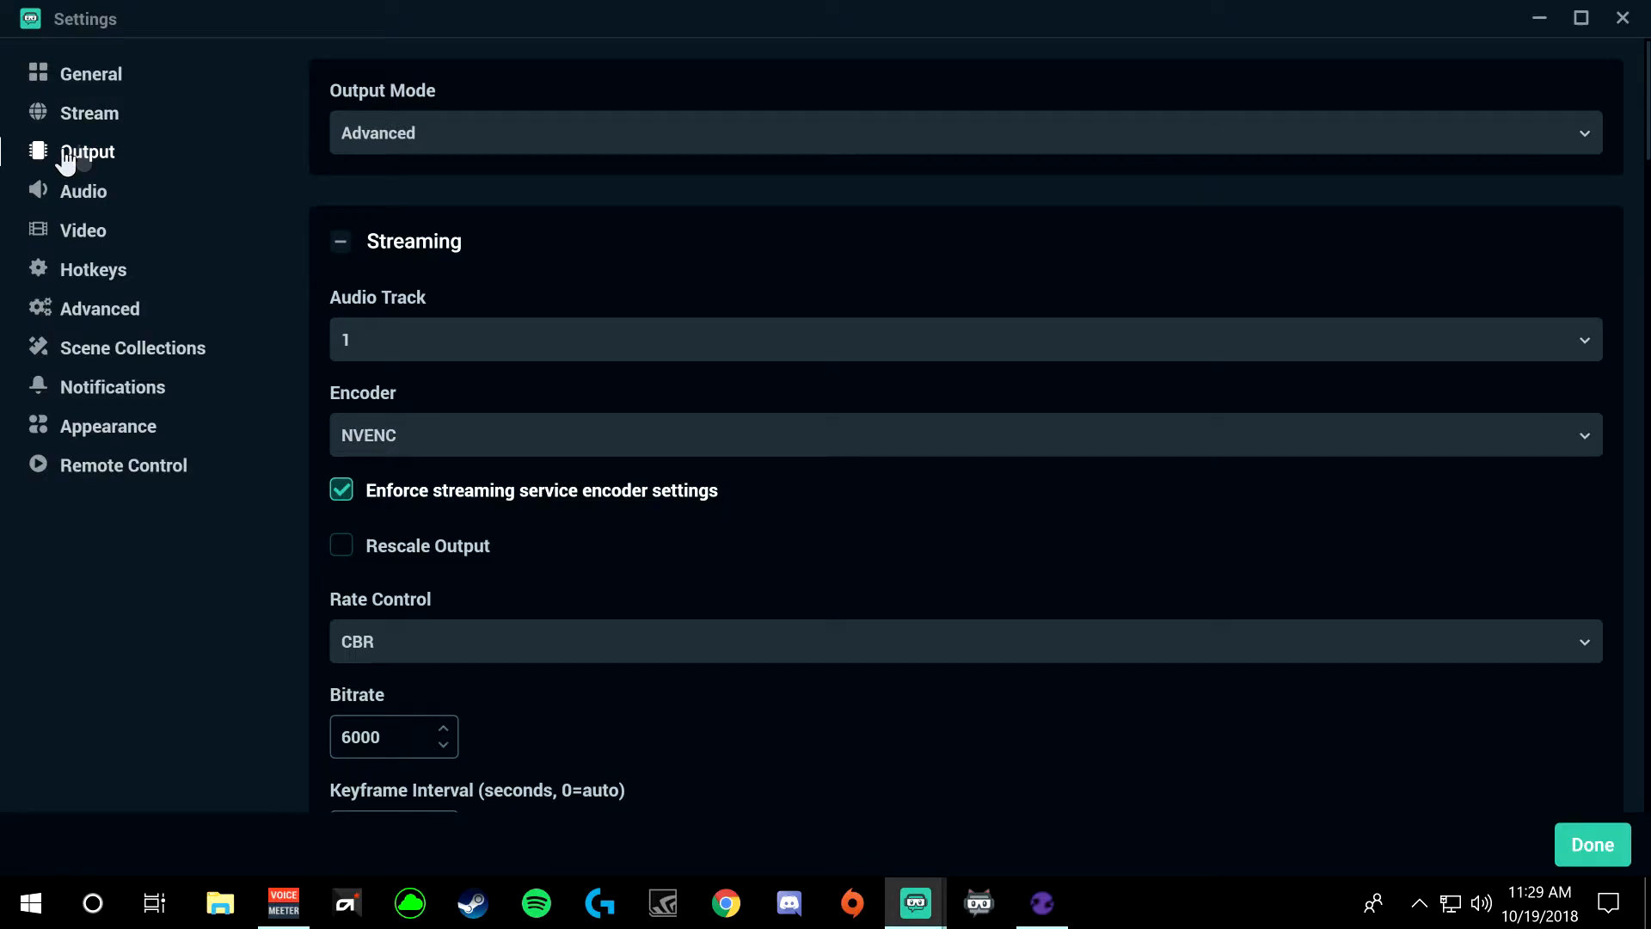
pyautogui.click(612, 140)
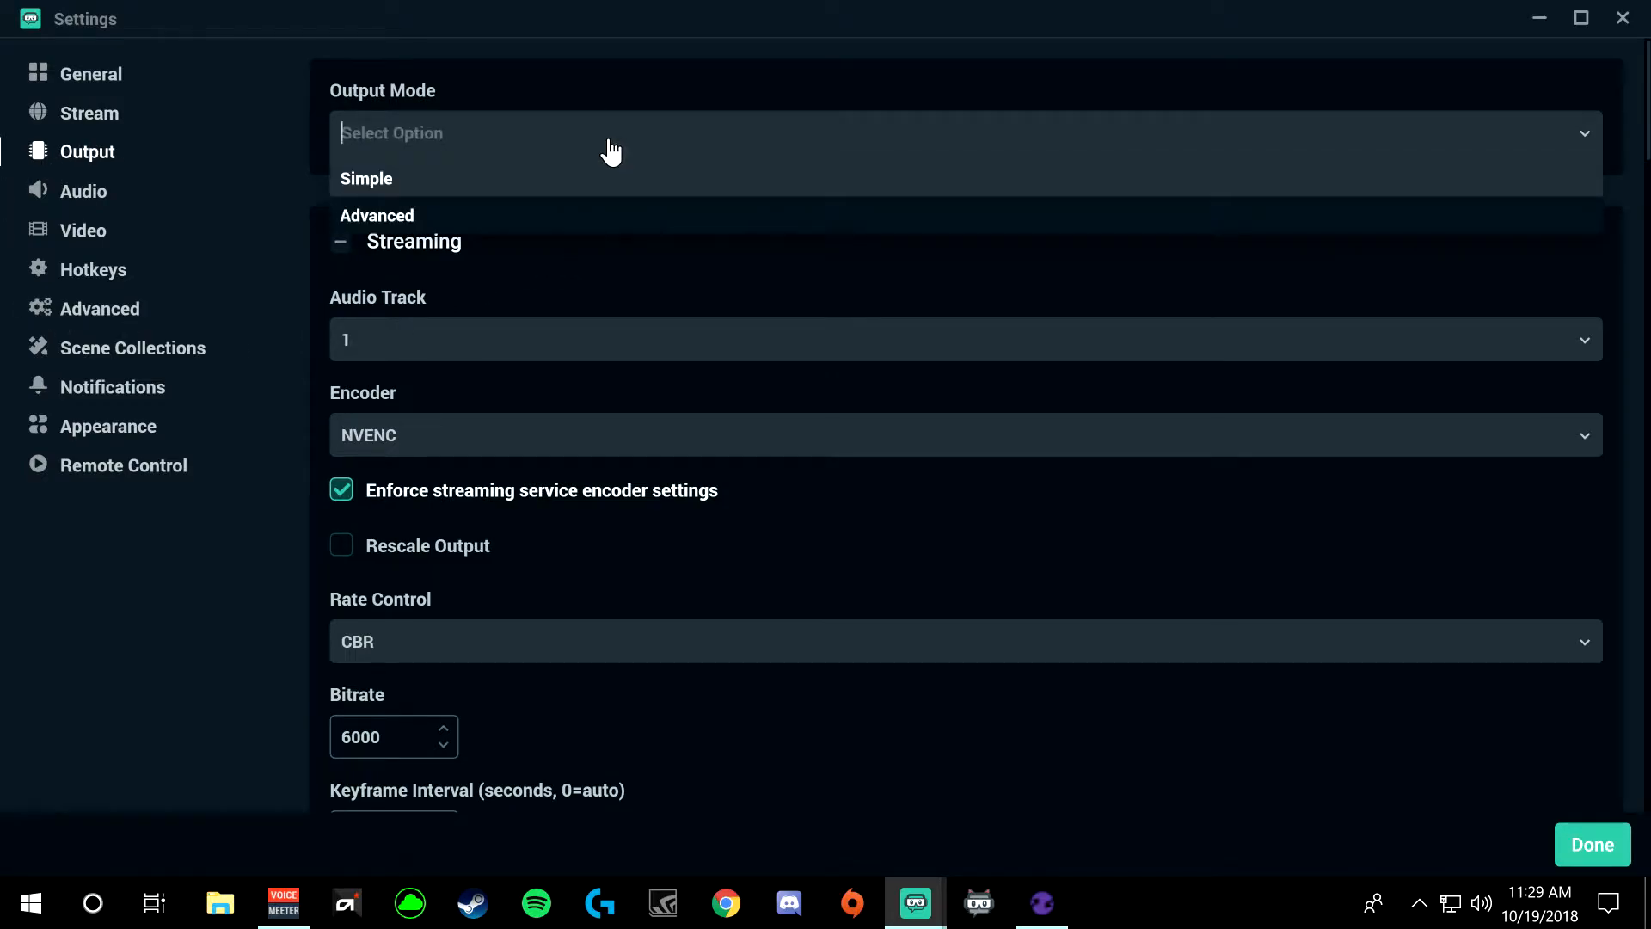
pyautogui.click(384, 217)
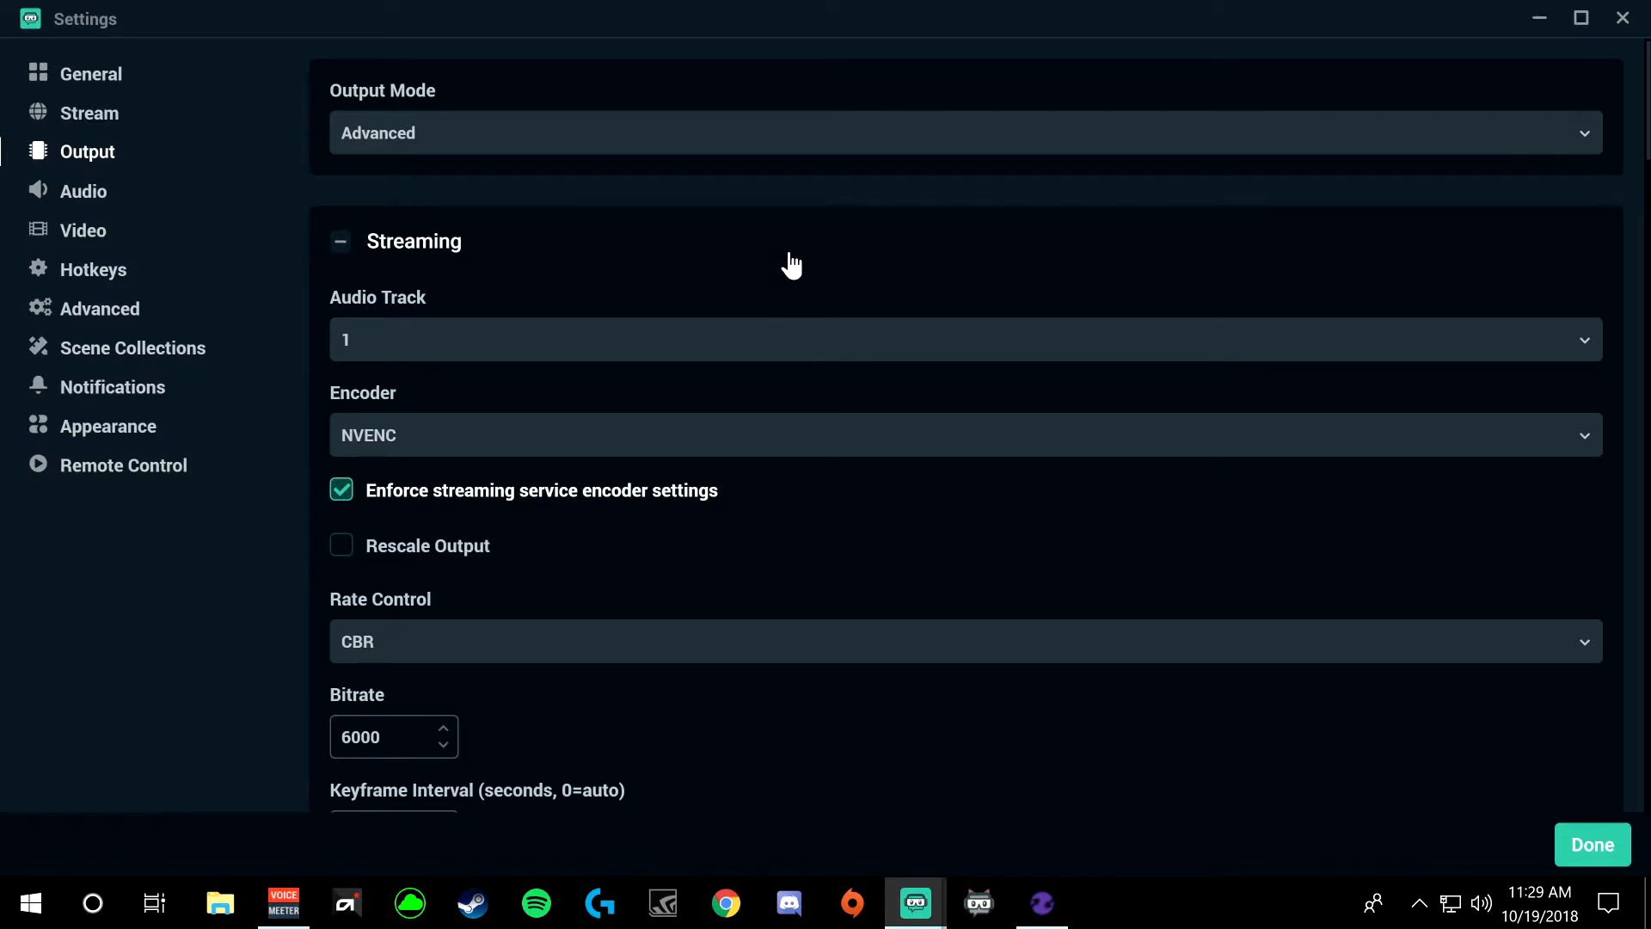
# Step: Configure the streaming output with audio track 1 and the NVENC encoder
pyautogui.scroll(-2, 632, 277)
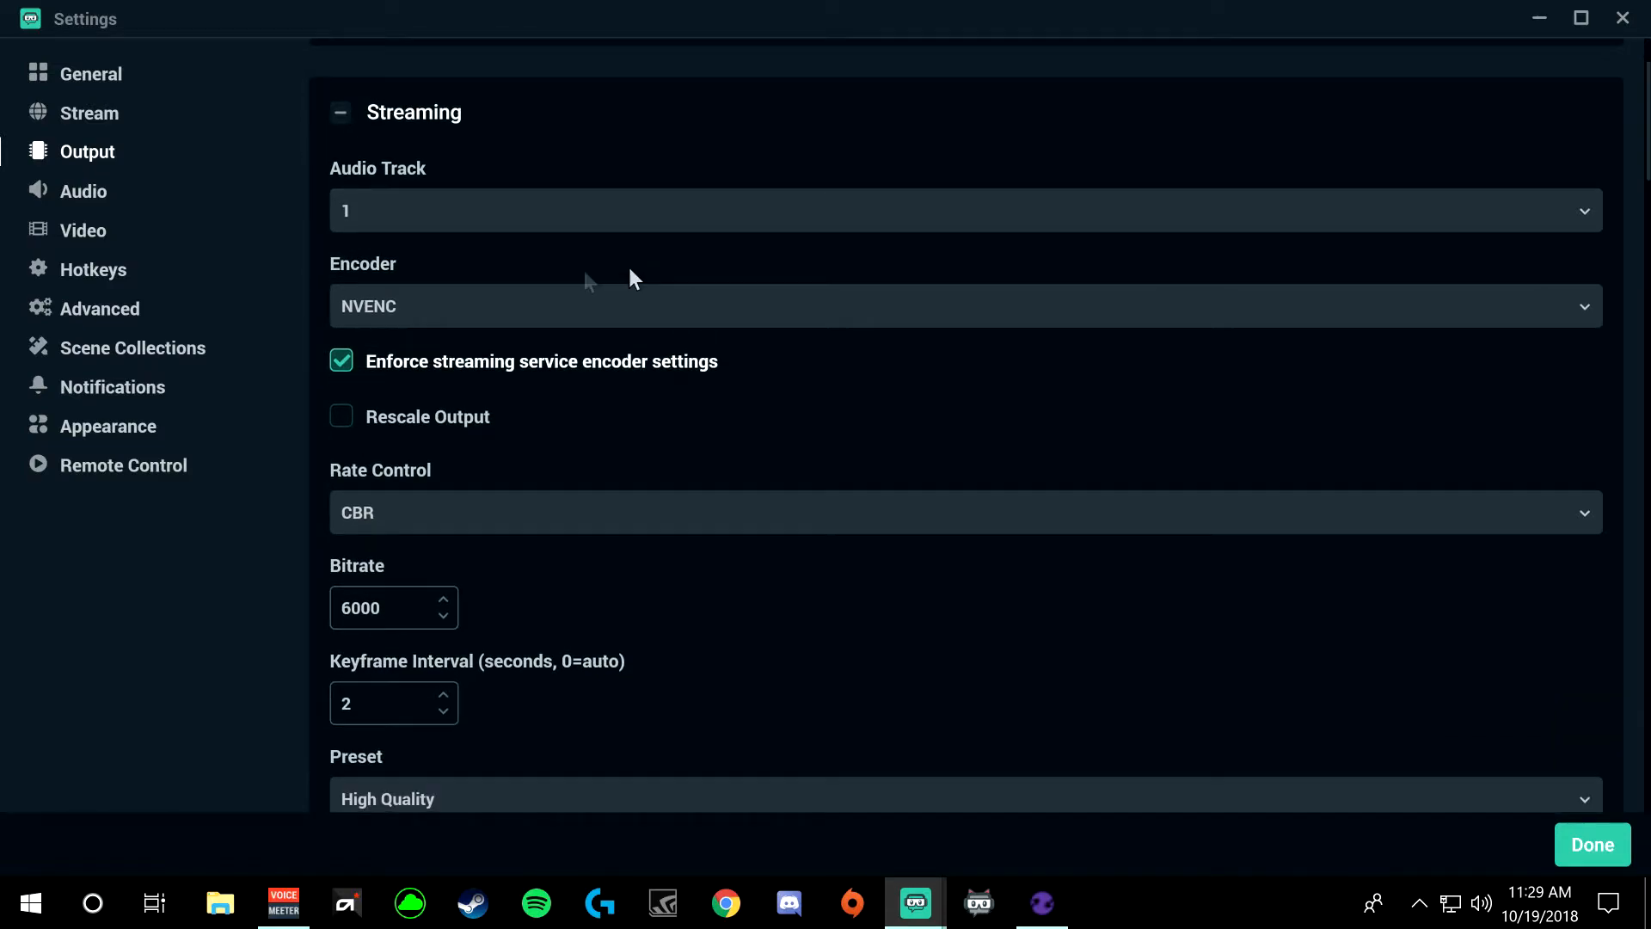
pyautogui.click(434, 225)
pyautogui.click(373, 268)
pyautogui.scroll(-2, 774, 185)
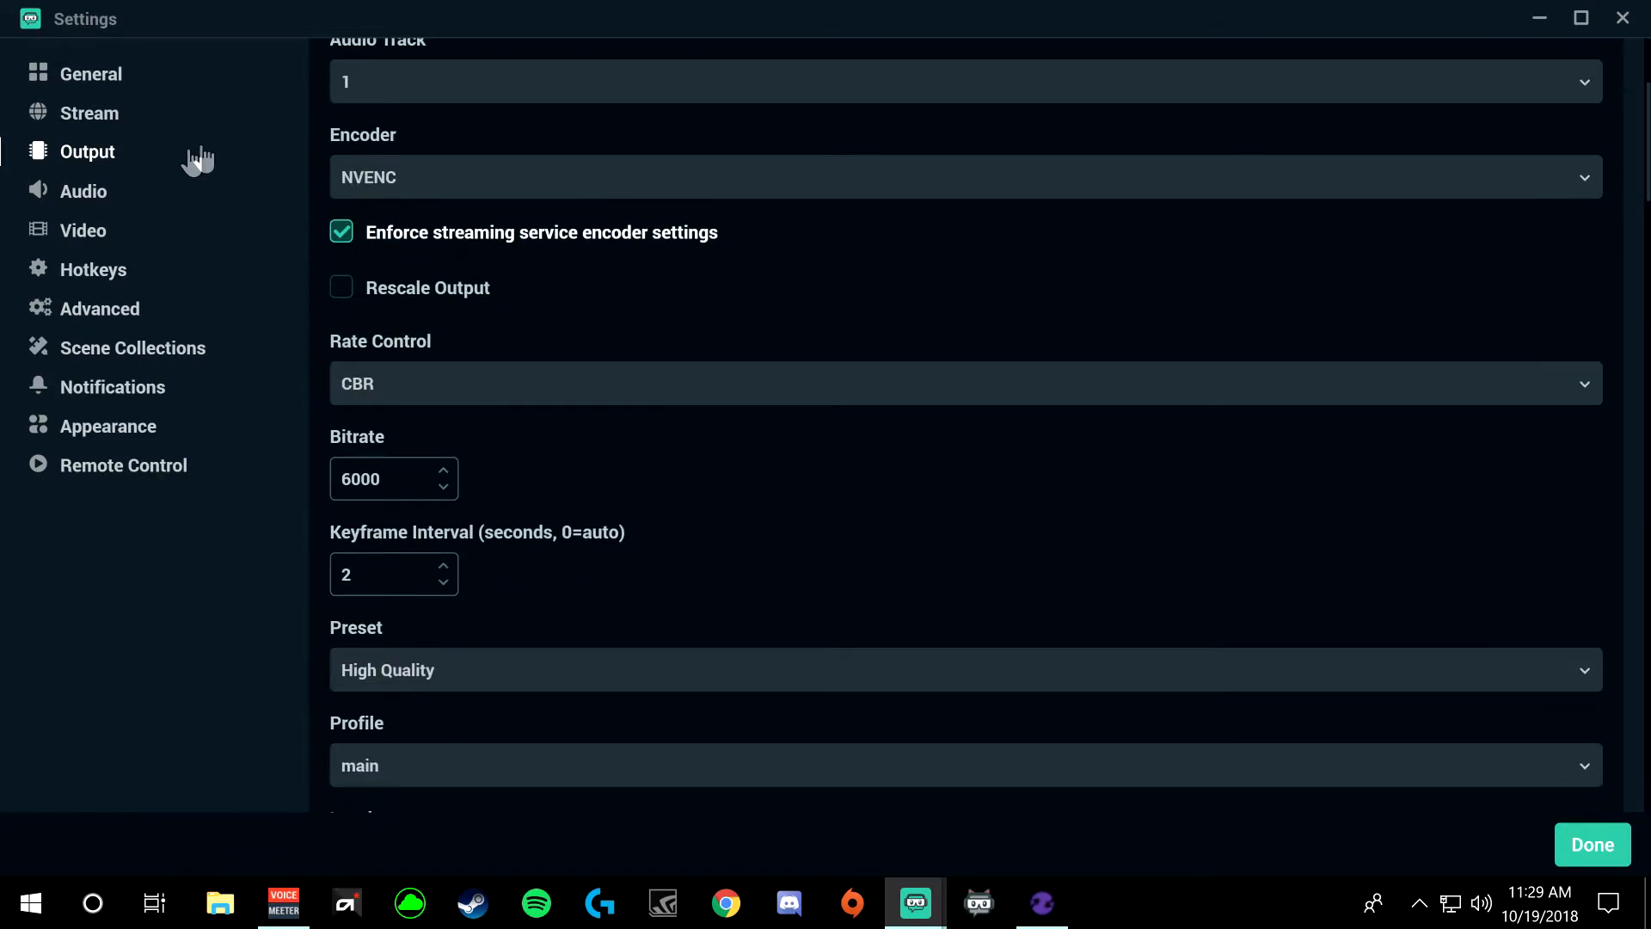
pyautogui.click(949, 199)
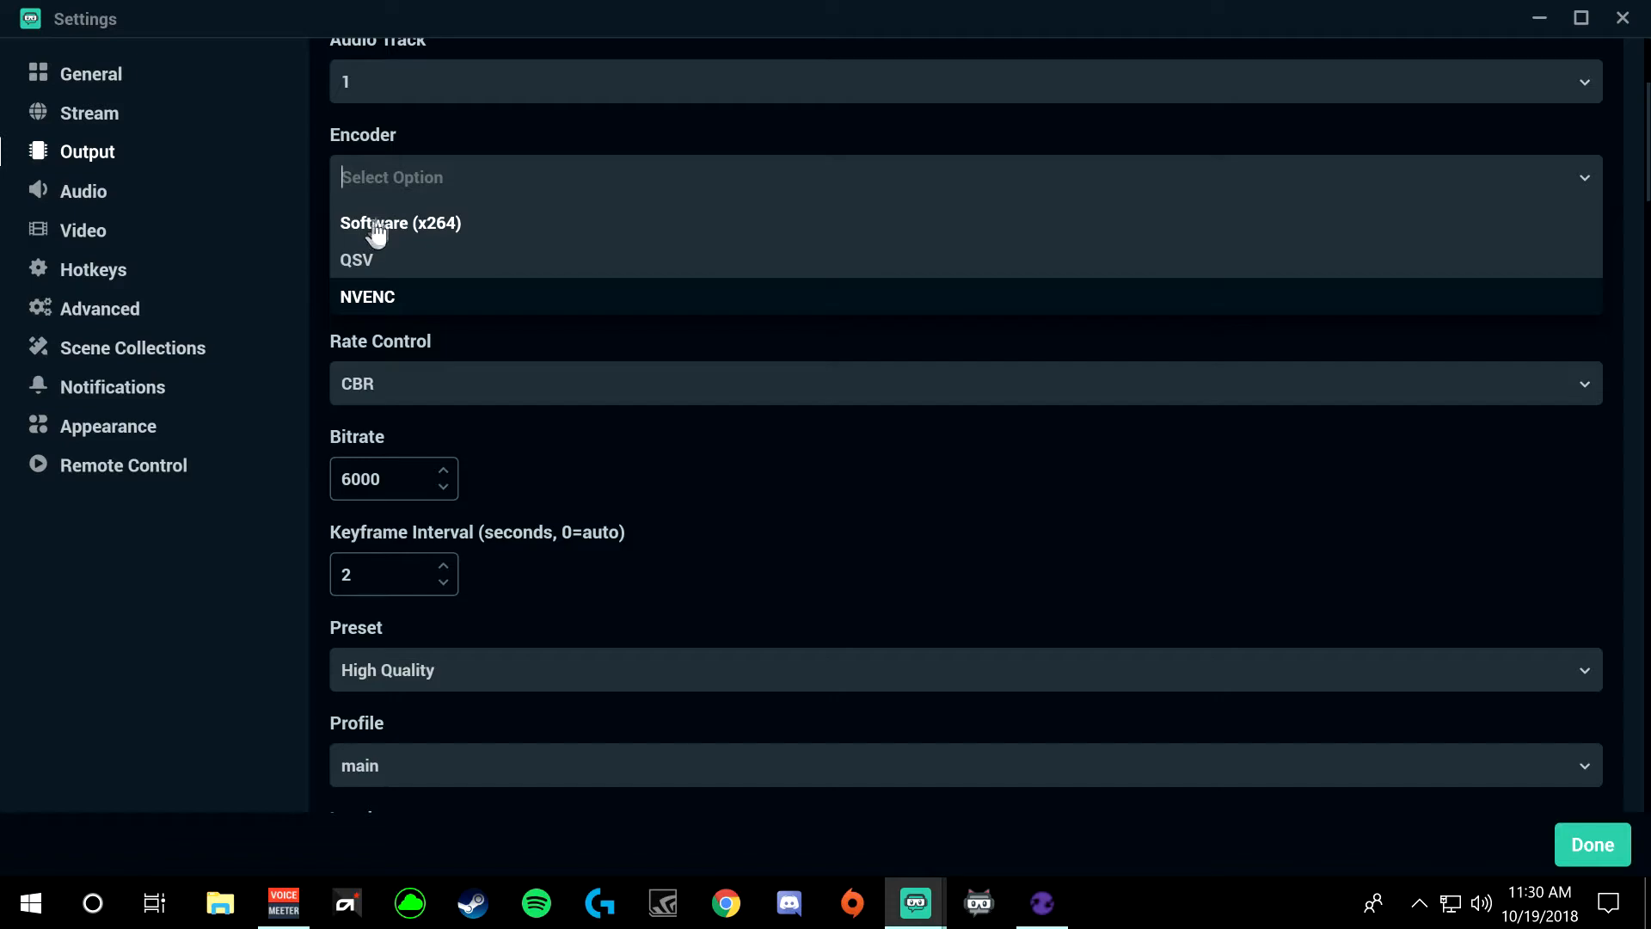
pyautogui.click(368, 301)
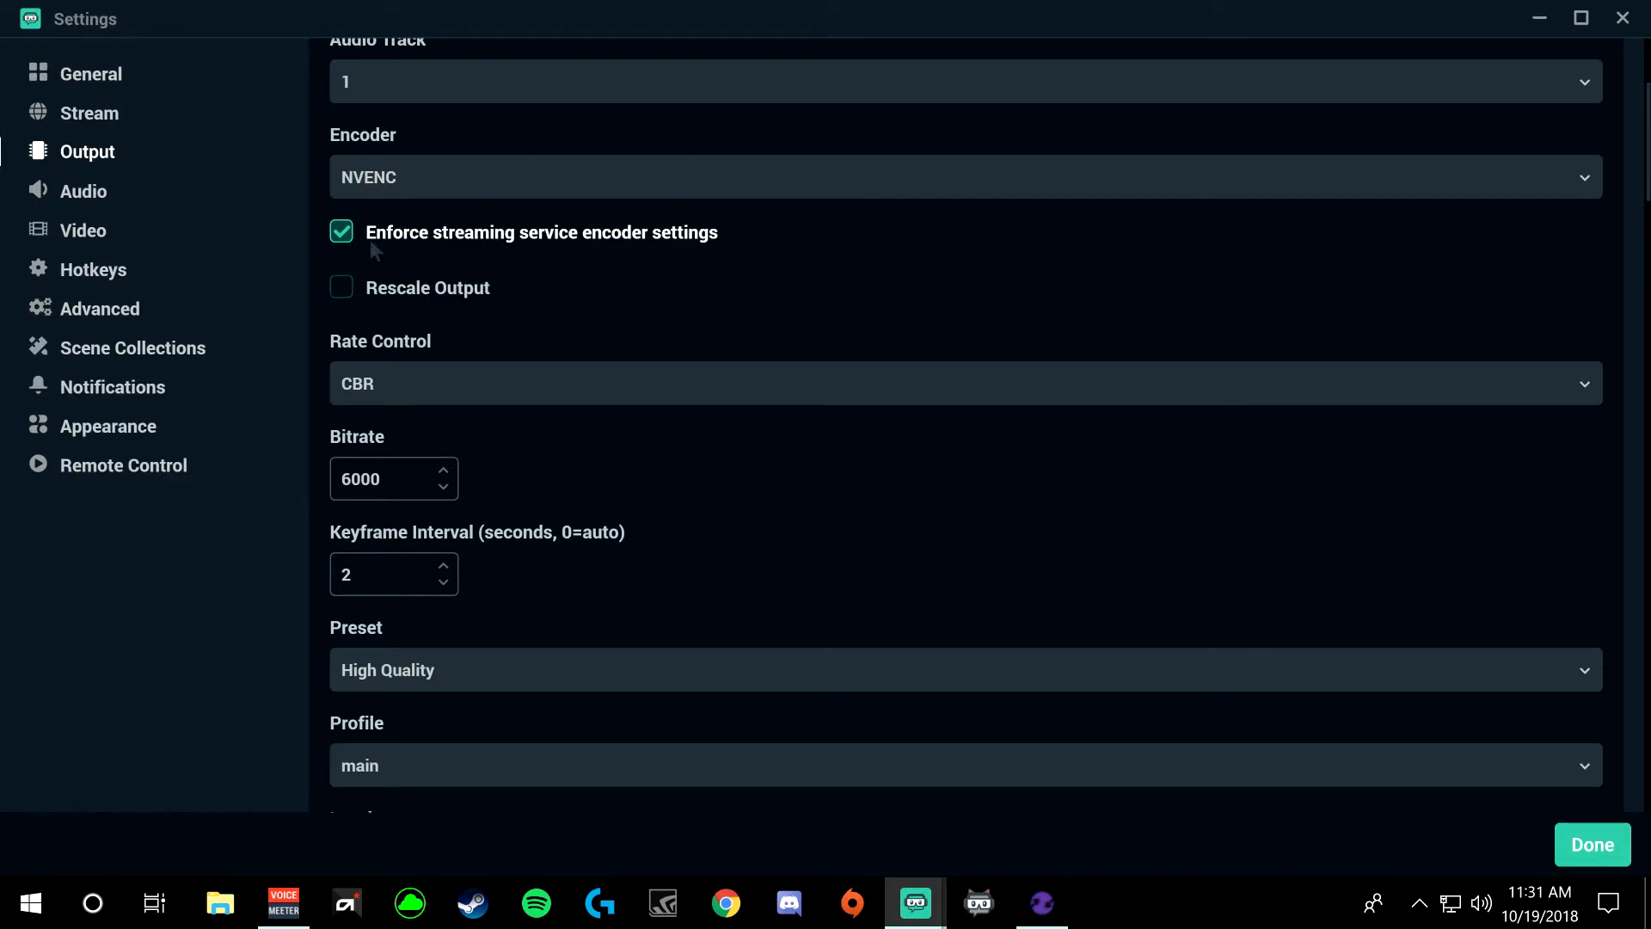
# Step: Set the streaming rate control to CBR
pyautogui.scroll(-3, 490, 307)
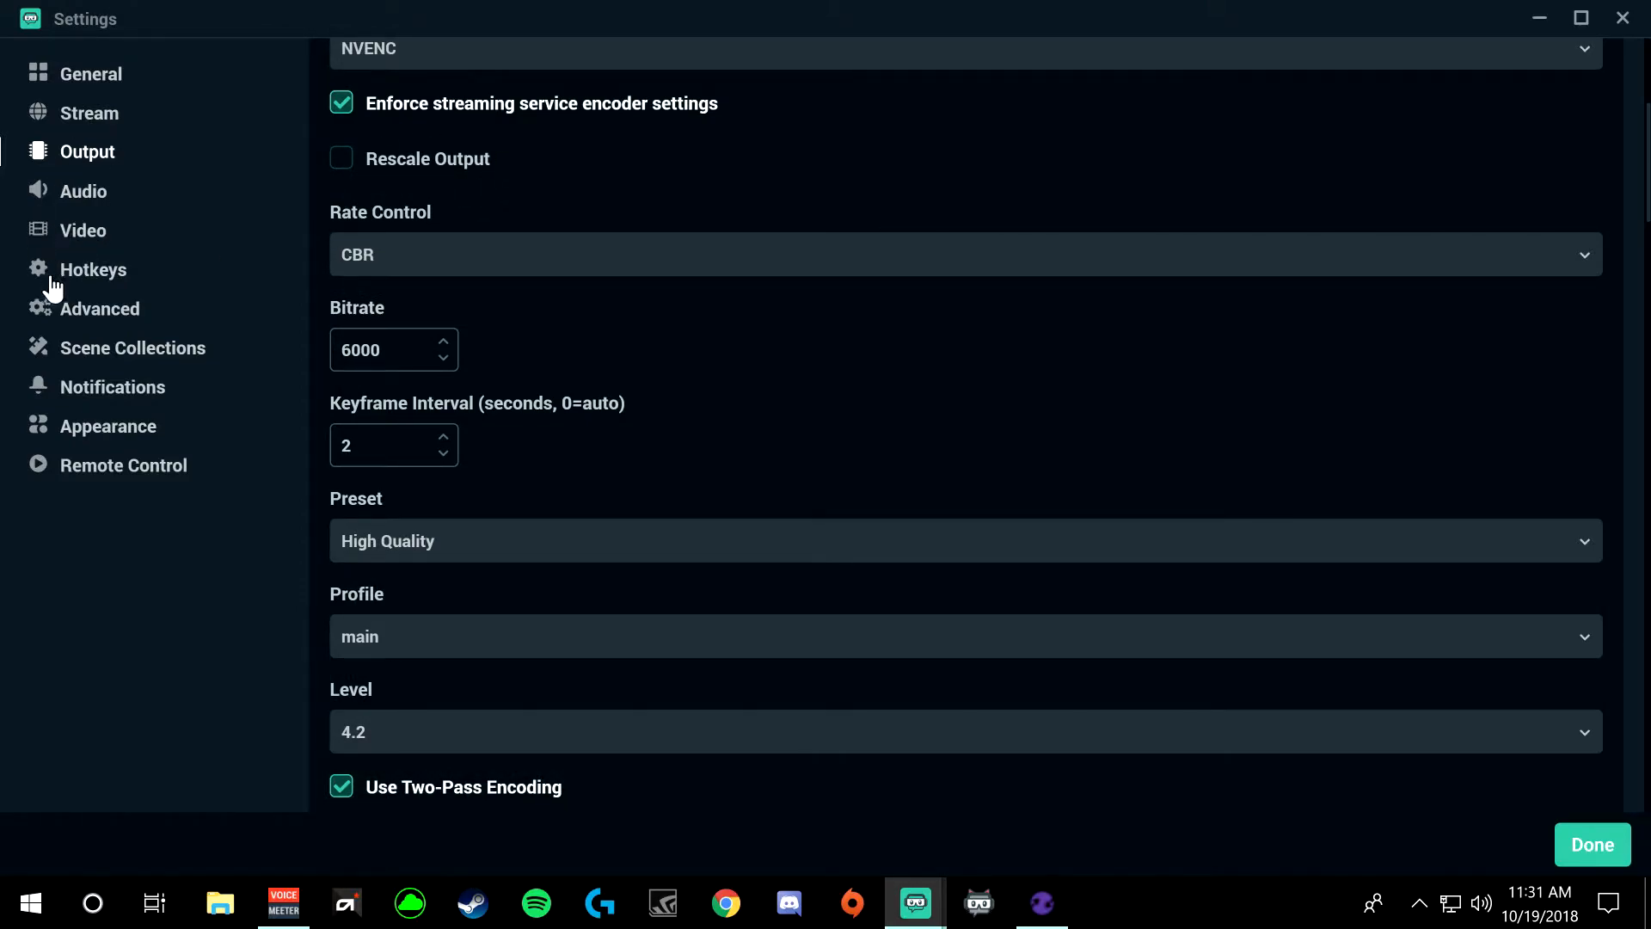
pyautogui.click(372, 276)
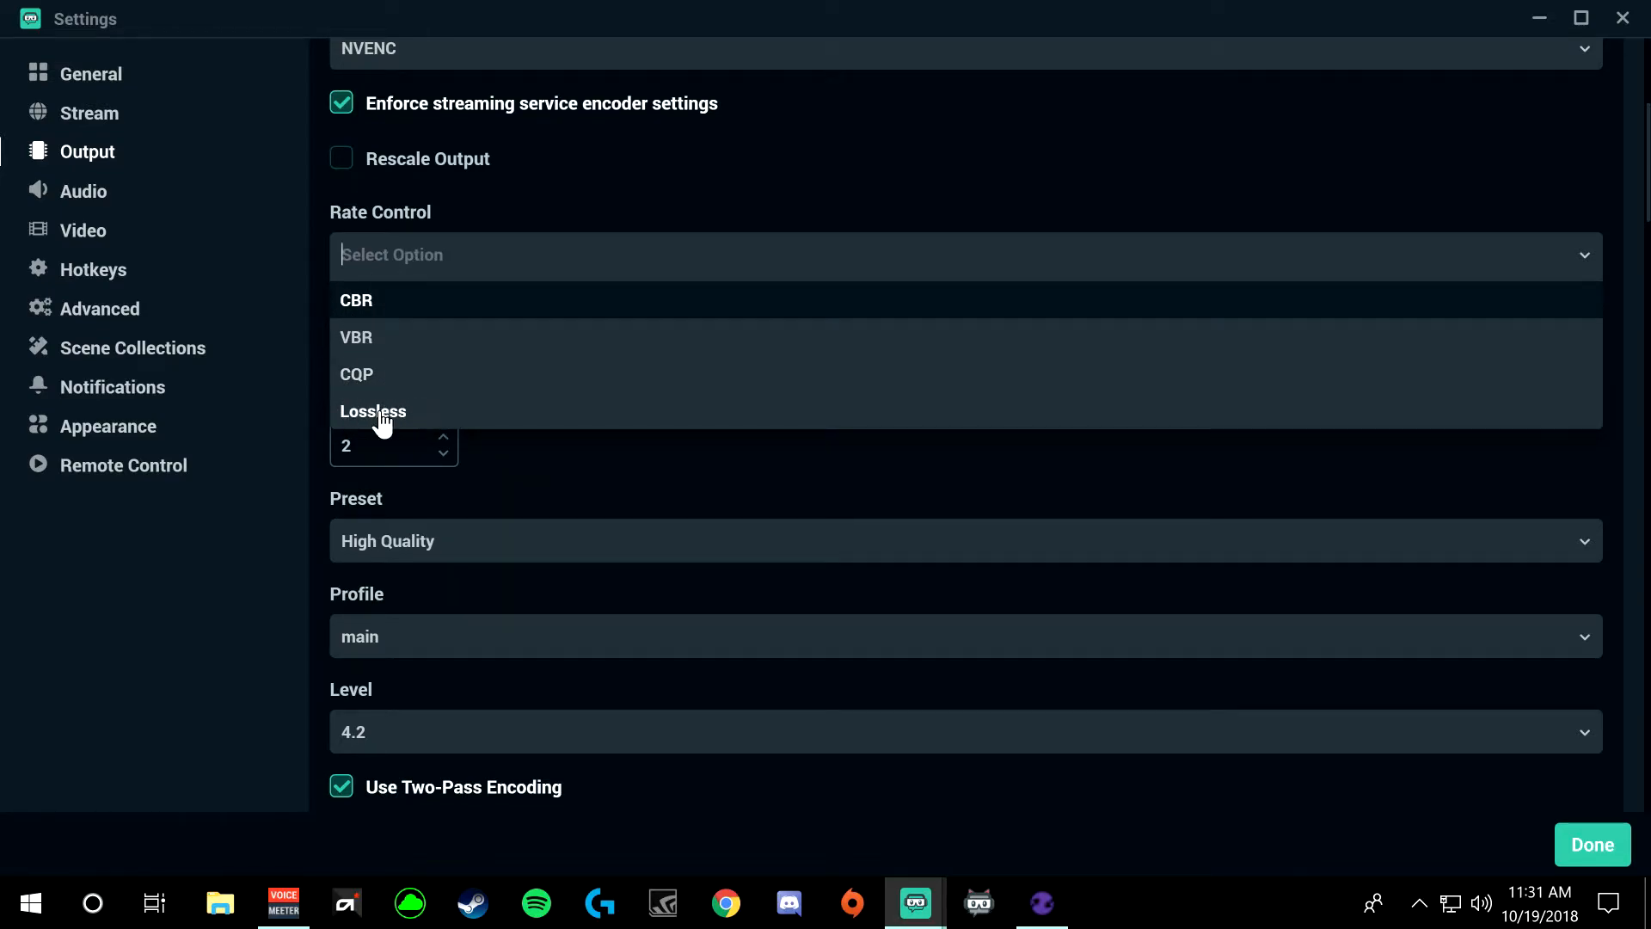
pyautogui.click(404, 301)
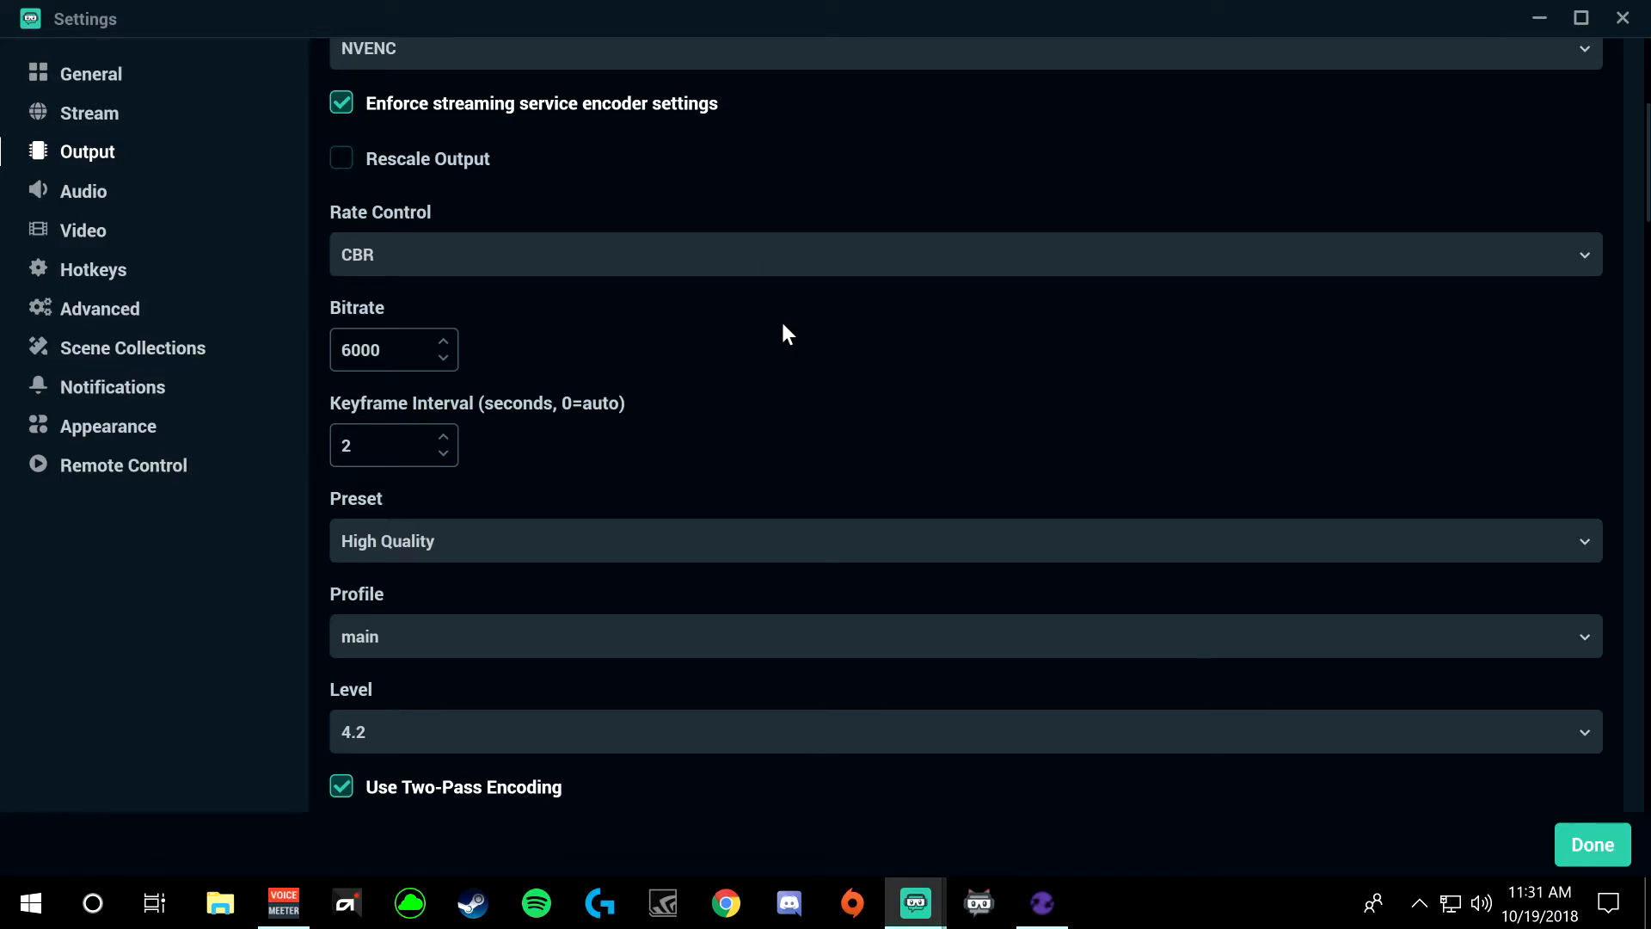
# Step: Check the streaming bitrate against the server bandwidth results in TwitchTest and return to the Streamlabs OBS output settings
pyautogui.scroll(-2, 774, 327)
pyautogui.click(401, 230)
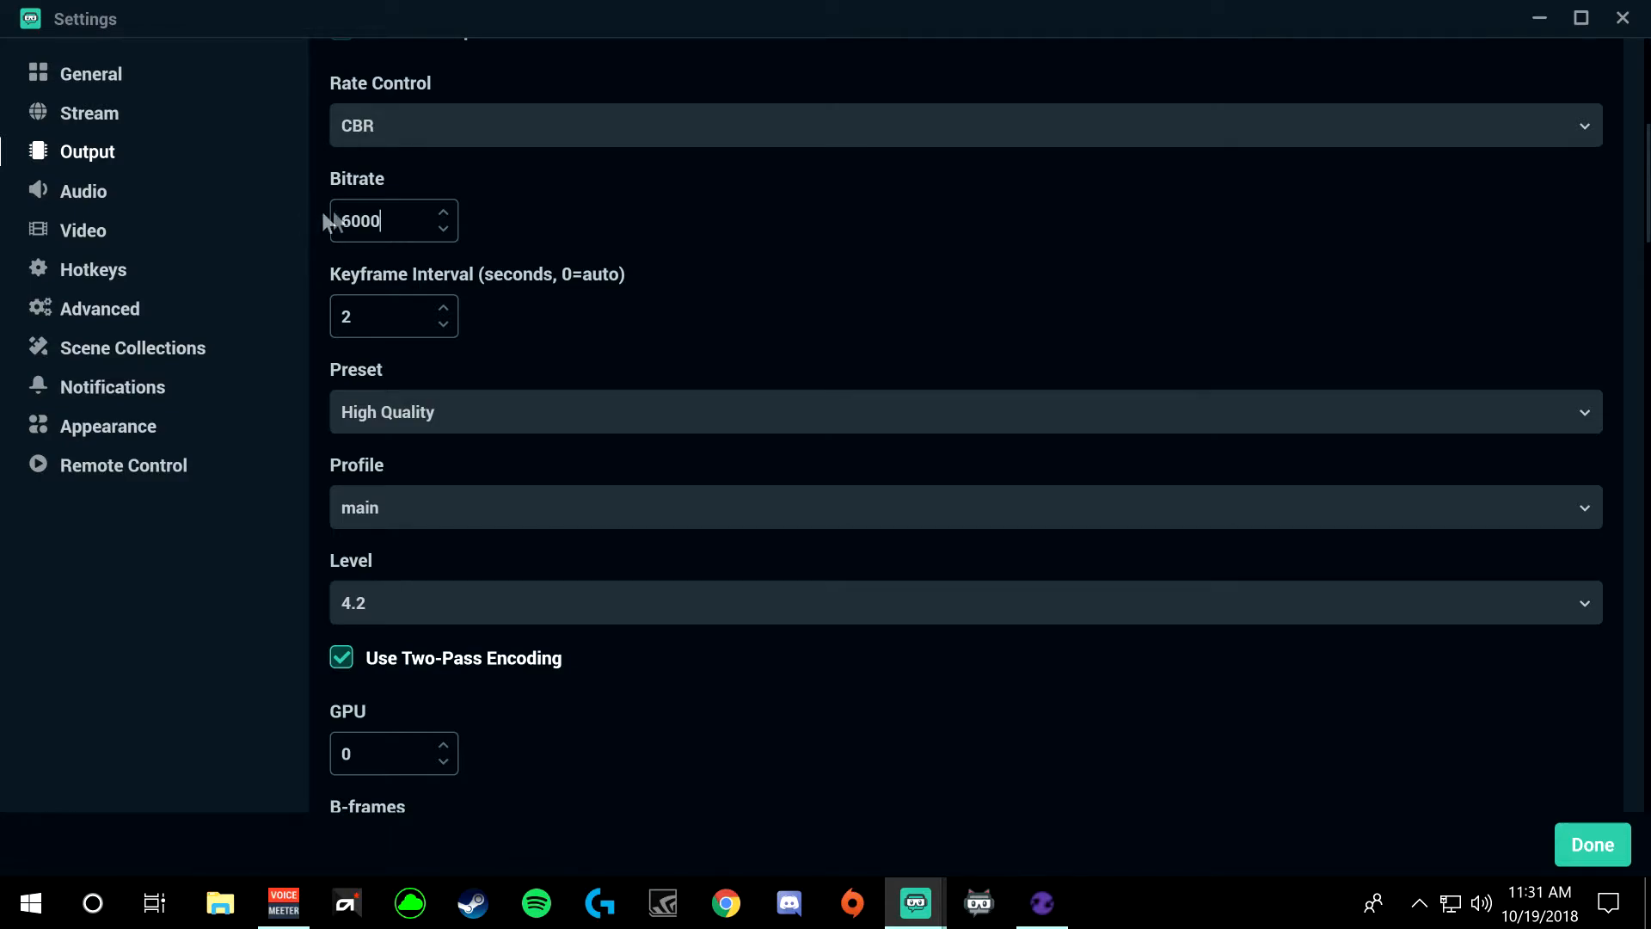
pyautogui.click(380, 221)
pyautogui.click(1041, 901)
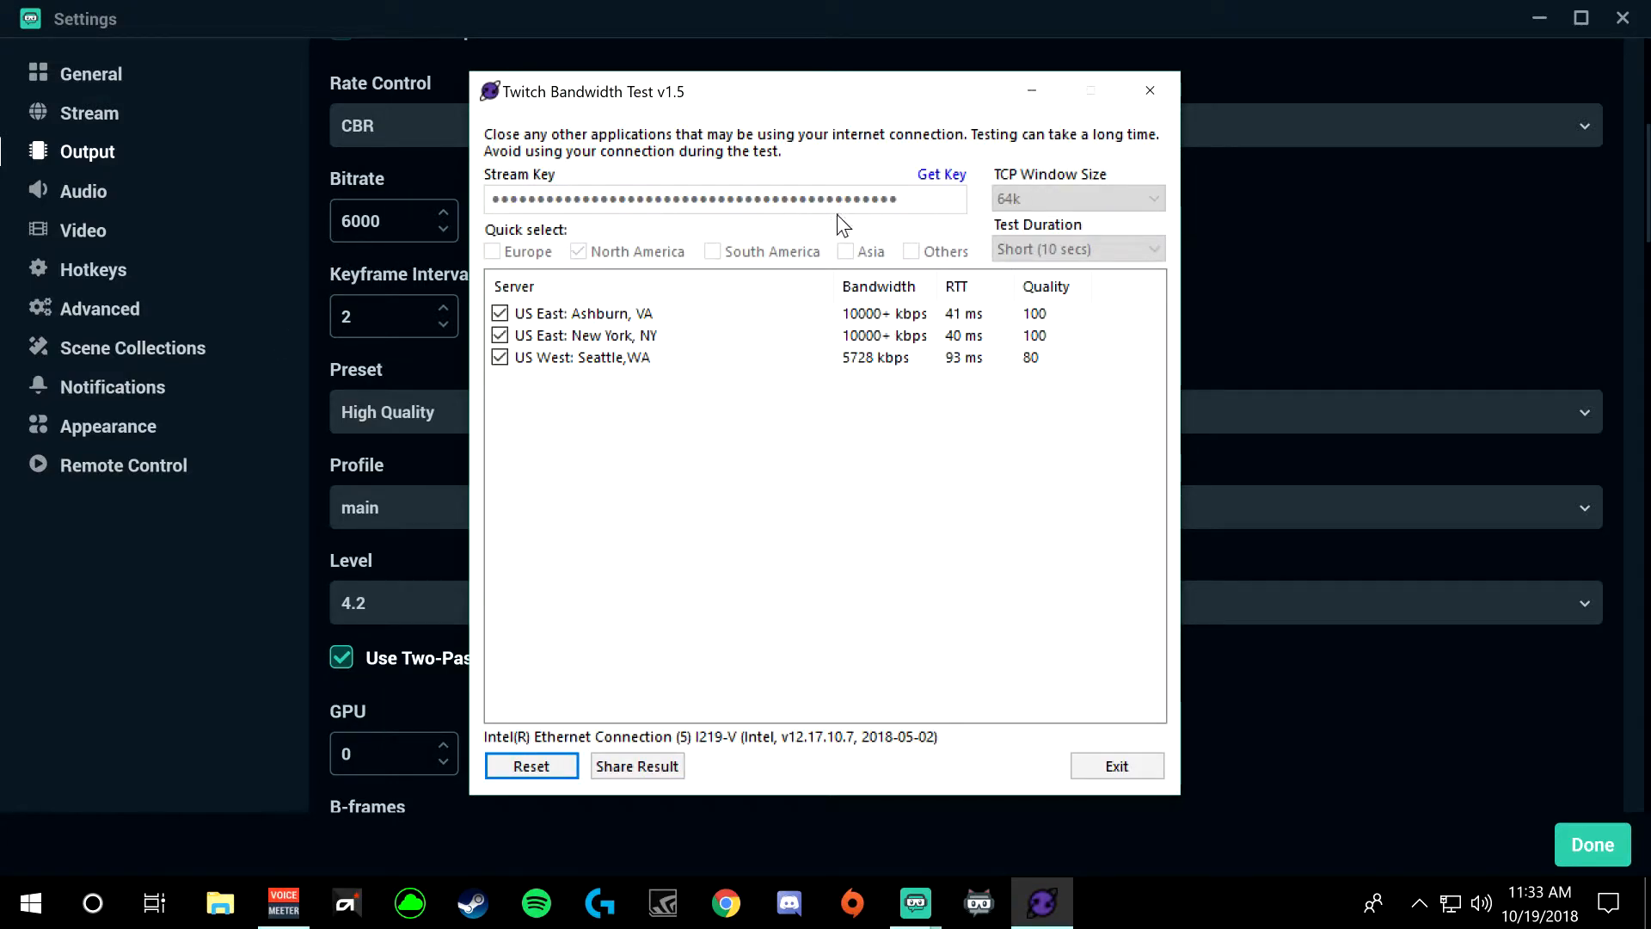
pyautogui.click(1033, 92)
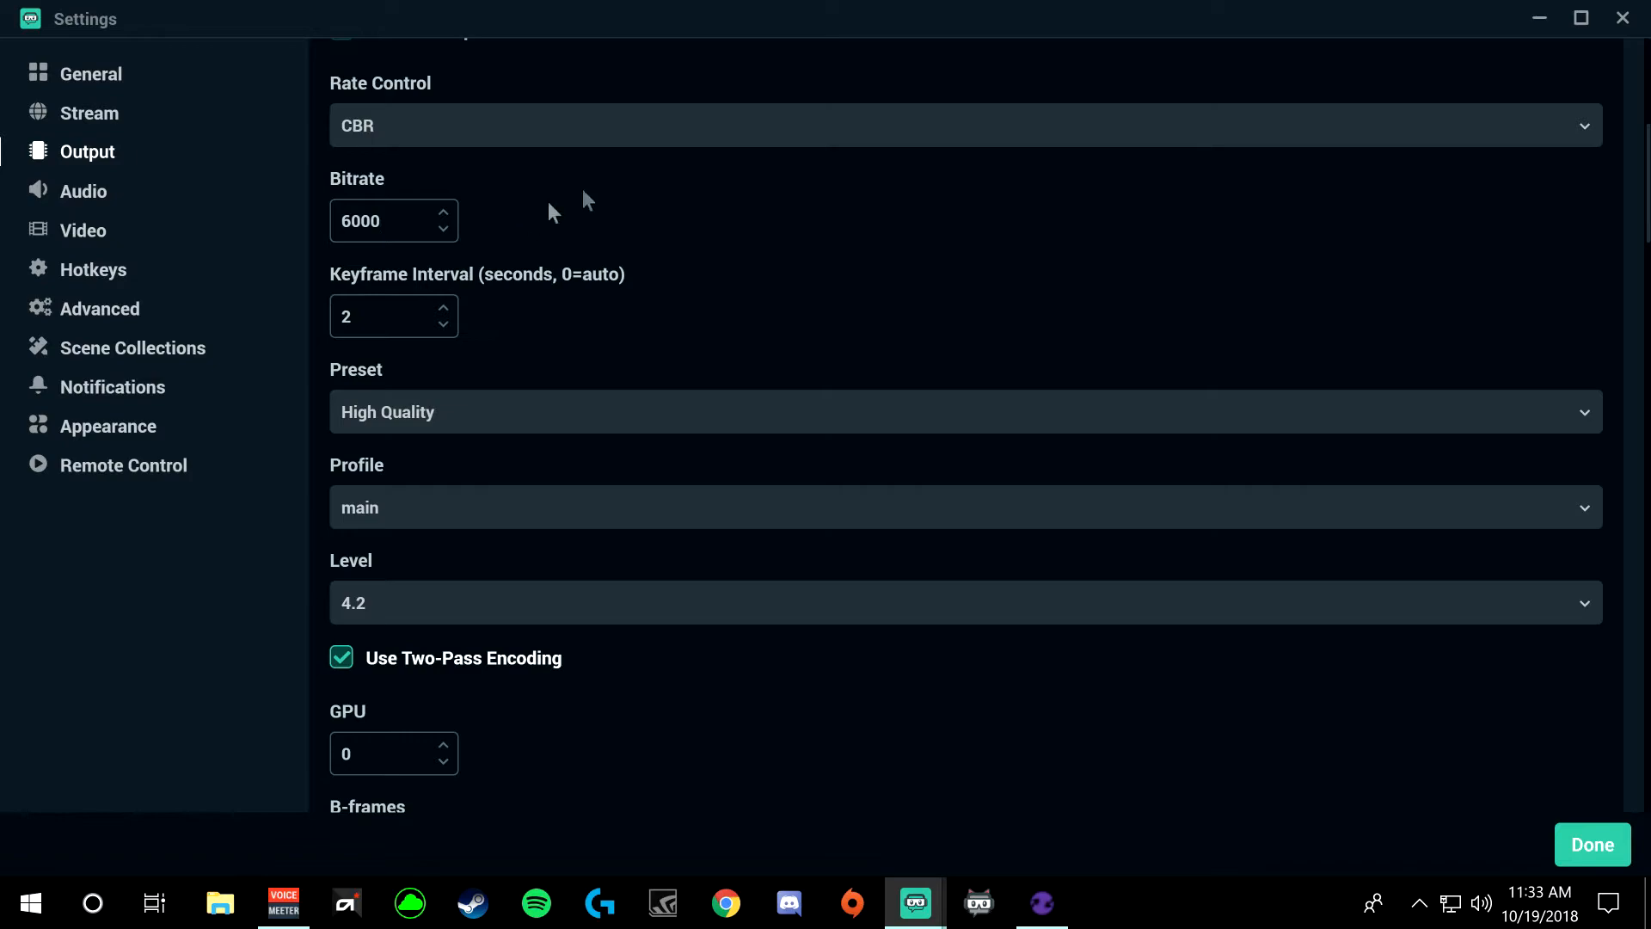
# Step: Set the streaming encoder preset to High Quality
pyautogui.scroll(-2, 601, 179)
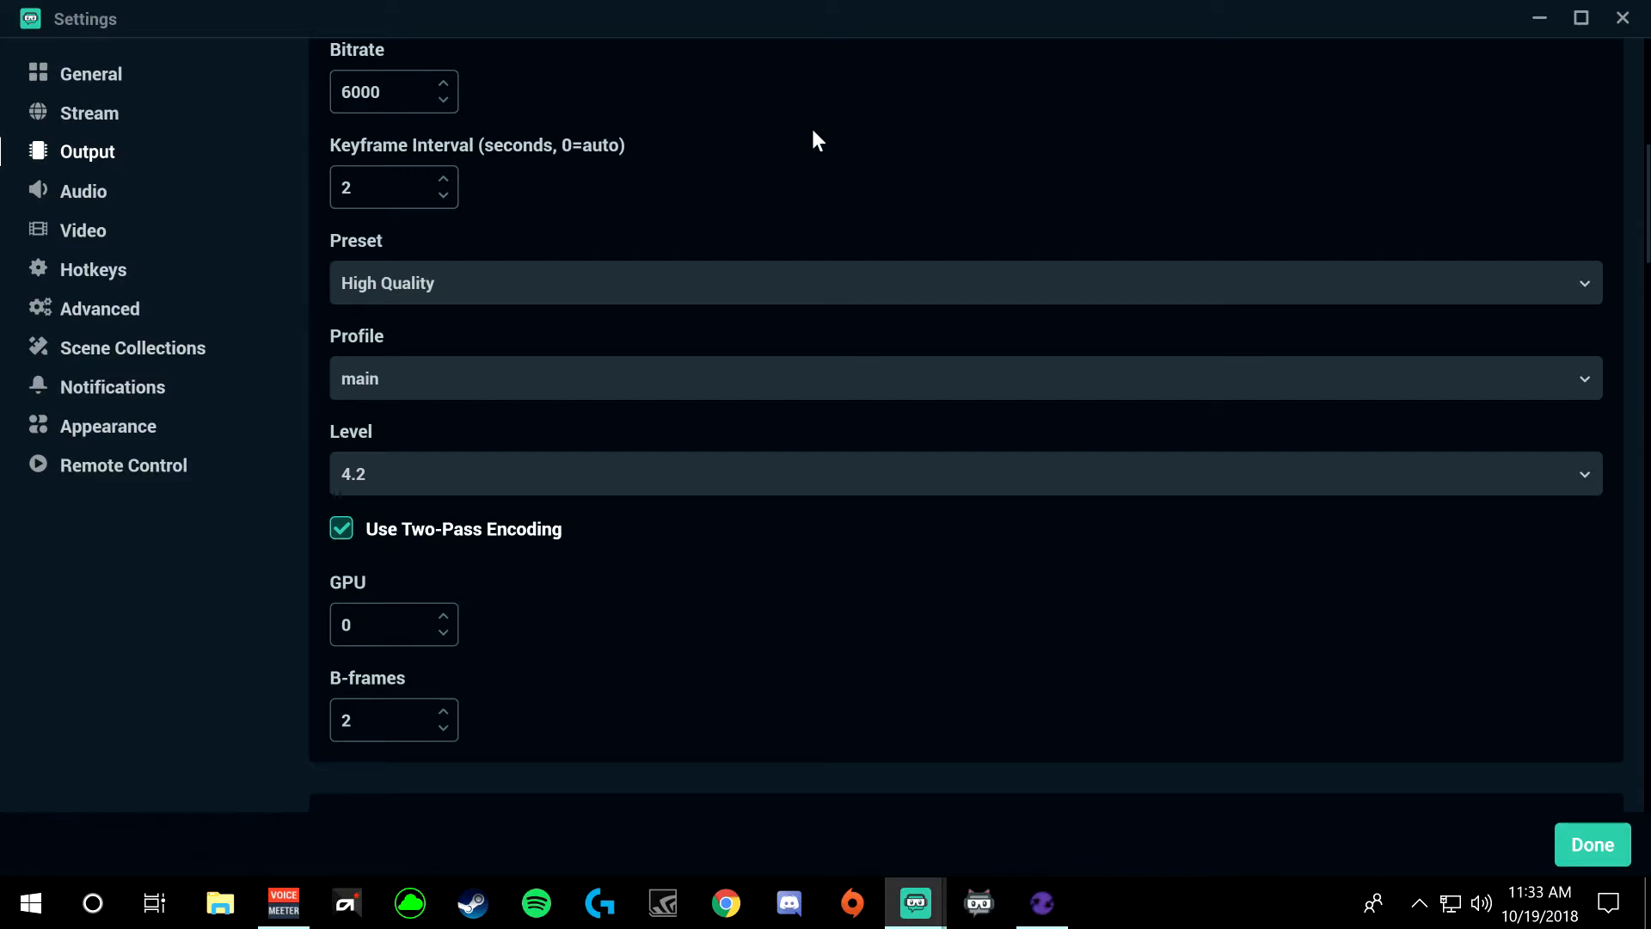
pyautogui.scroll(-2, 753, 163)
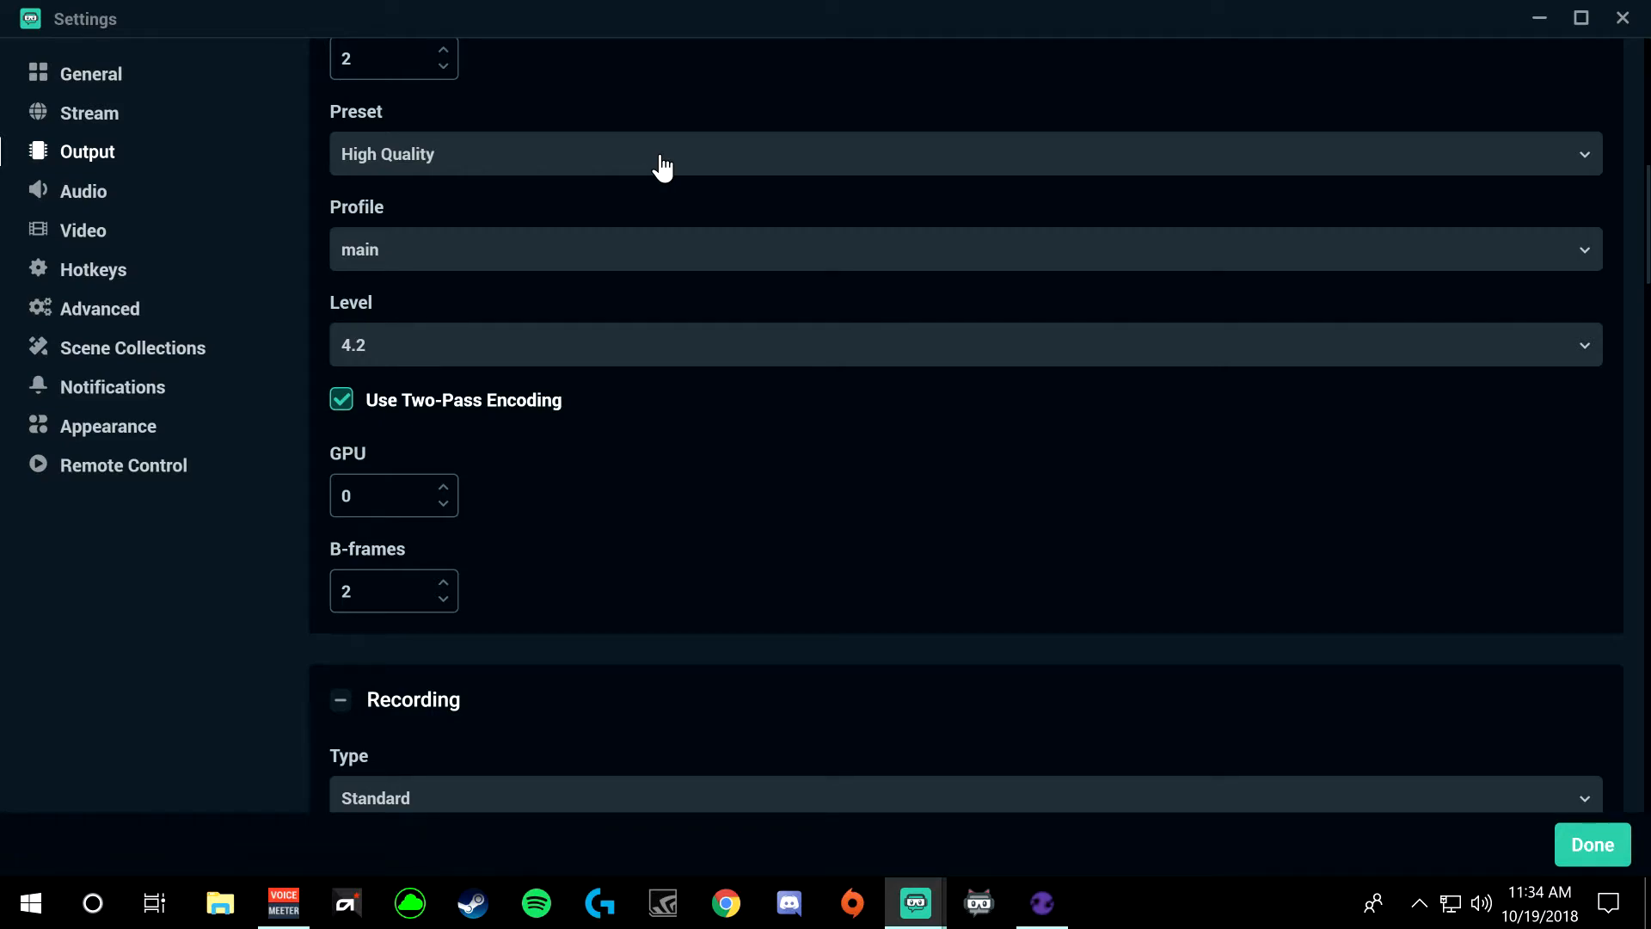
pyautogui.scroll(2, 662, 165)
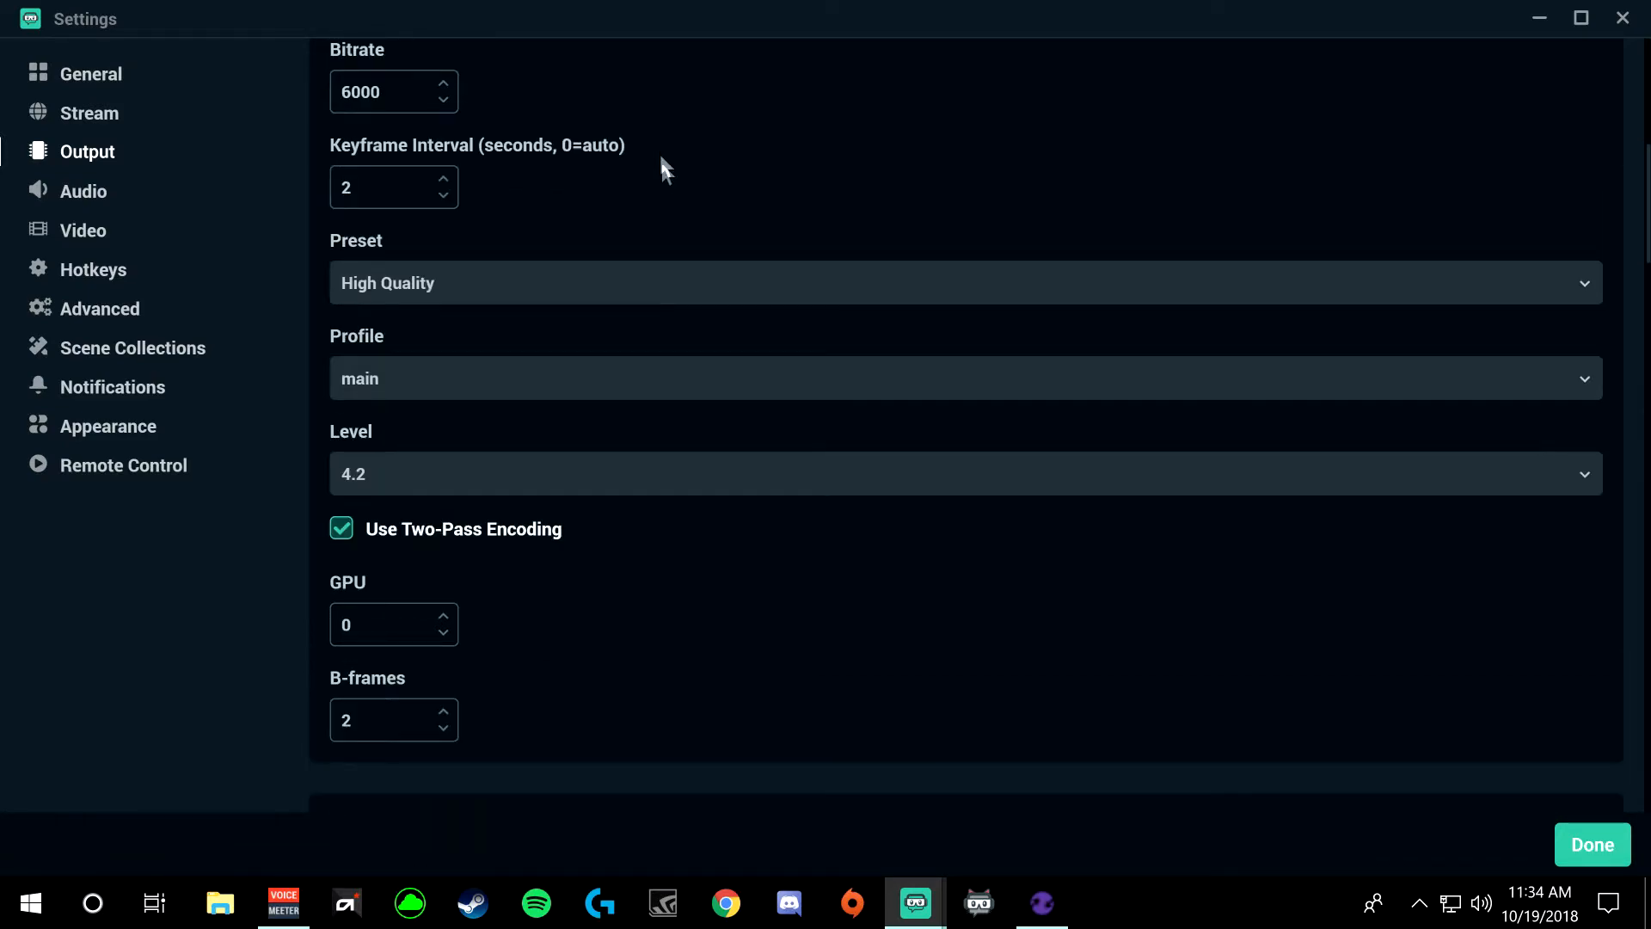
pyautogui.click(503, 296)
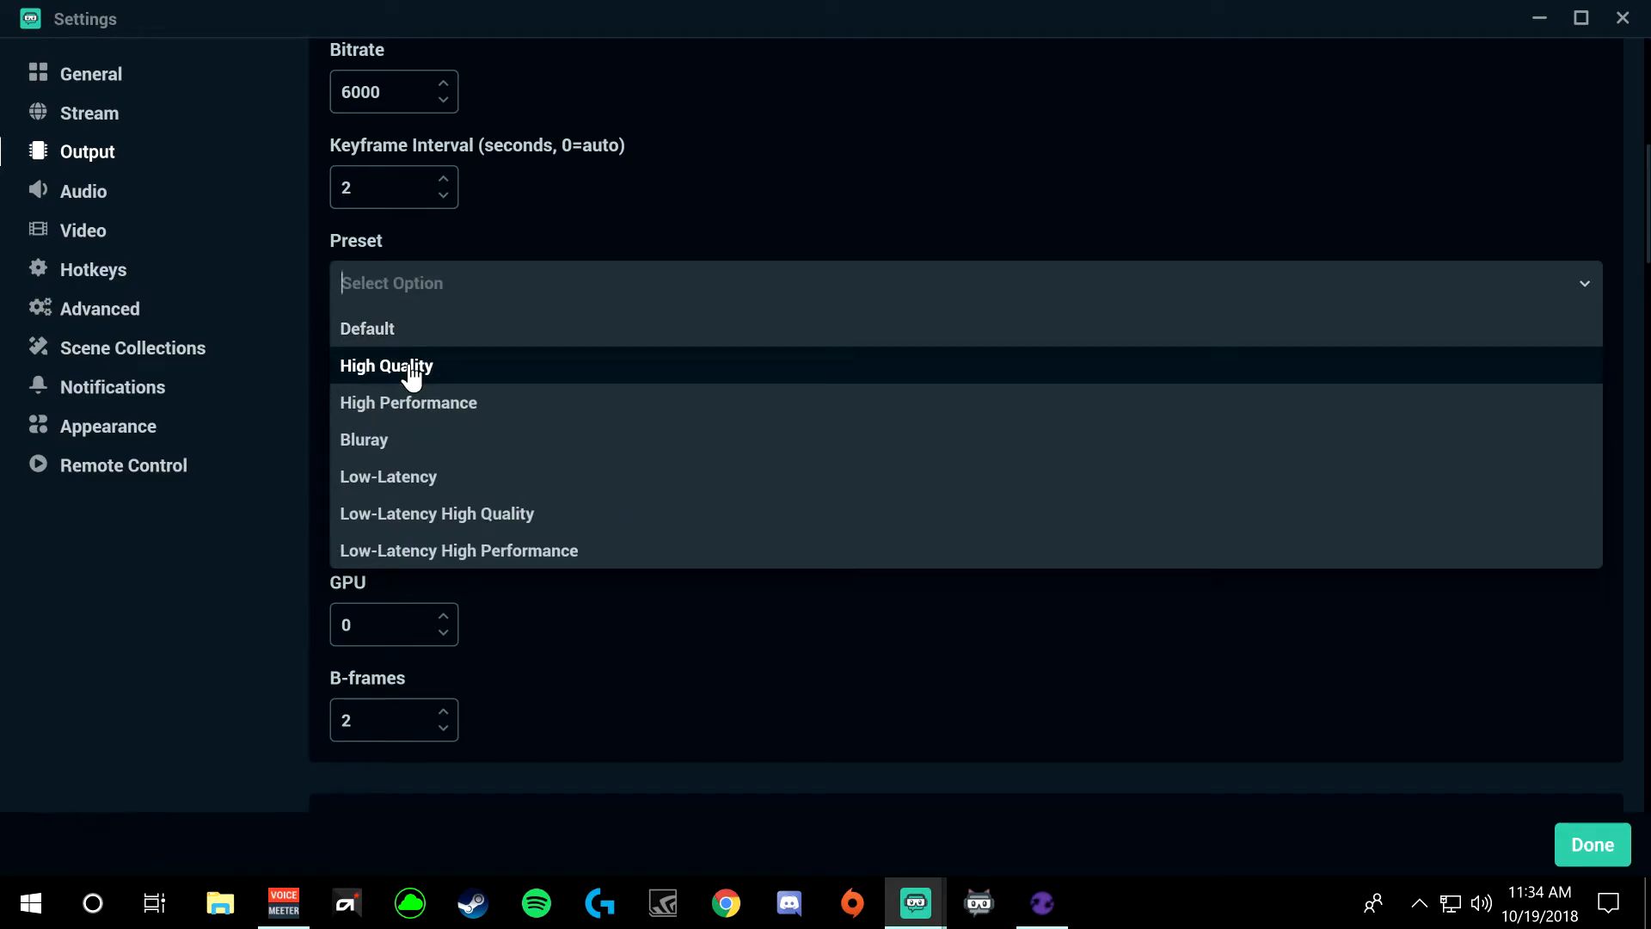
pyautogui.click(411, 376)
# Step: Try the High Performance streaming preset and switch back to High Quality
pyautogui.click(469, 292)
pyautogui.click(424, 403)
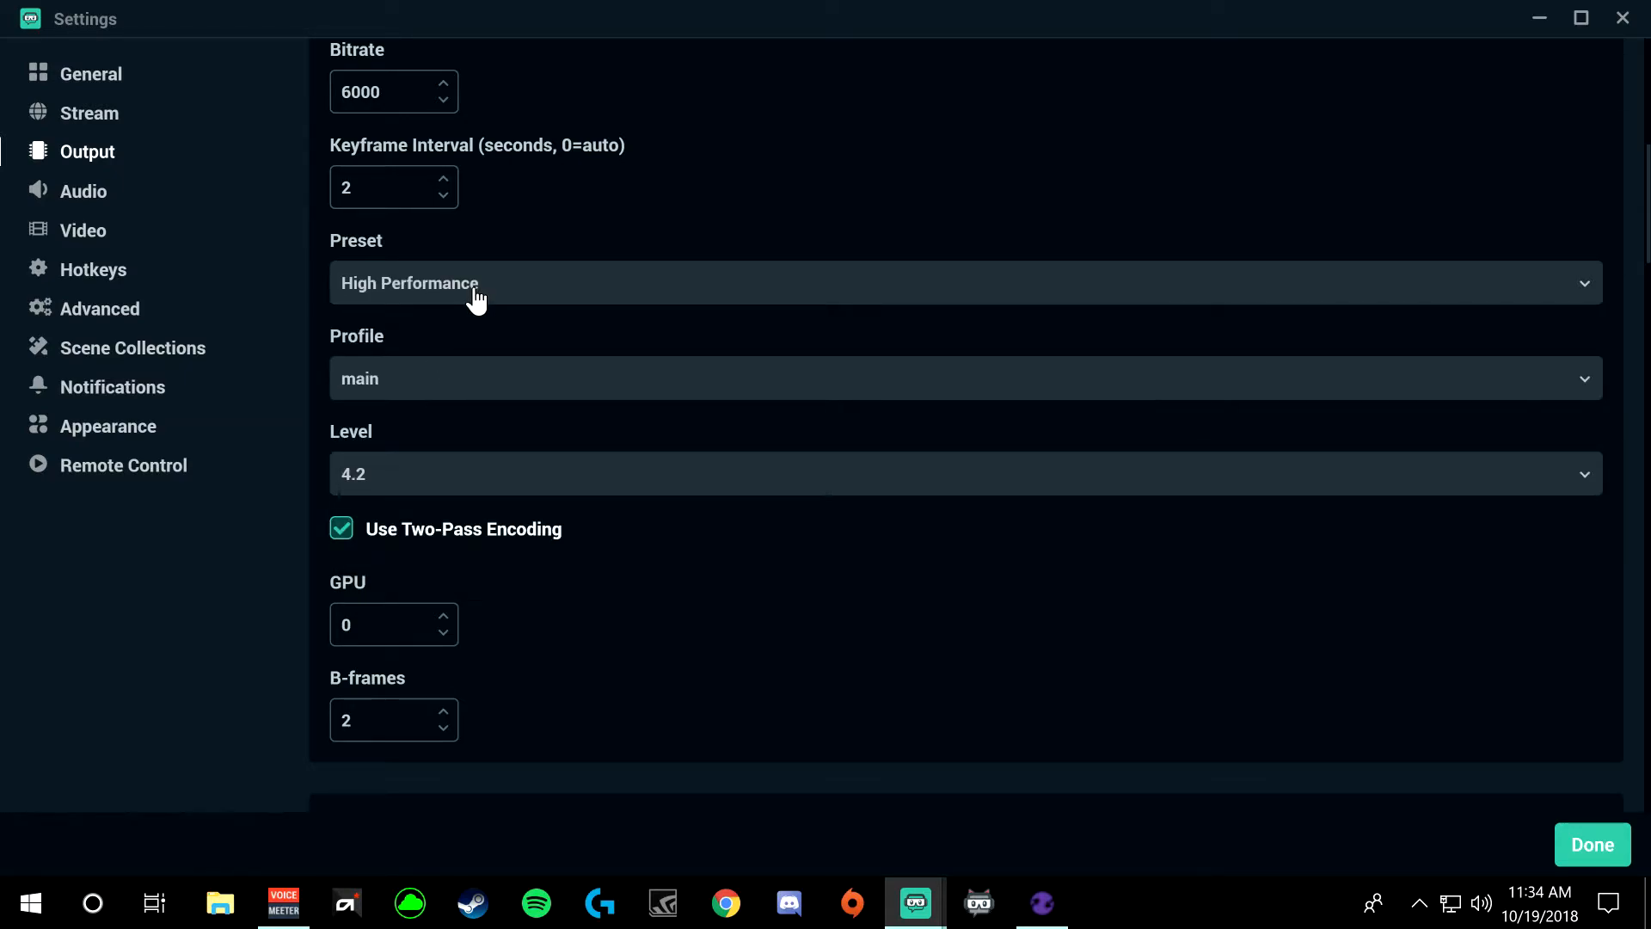
pyautogui.click(476, 299)
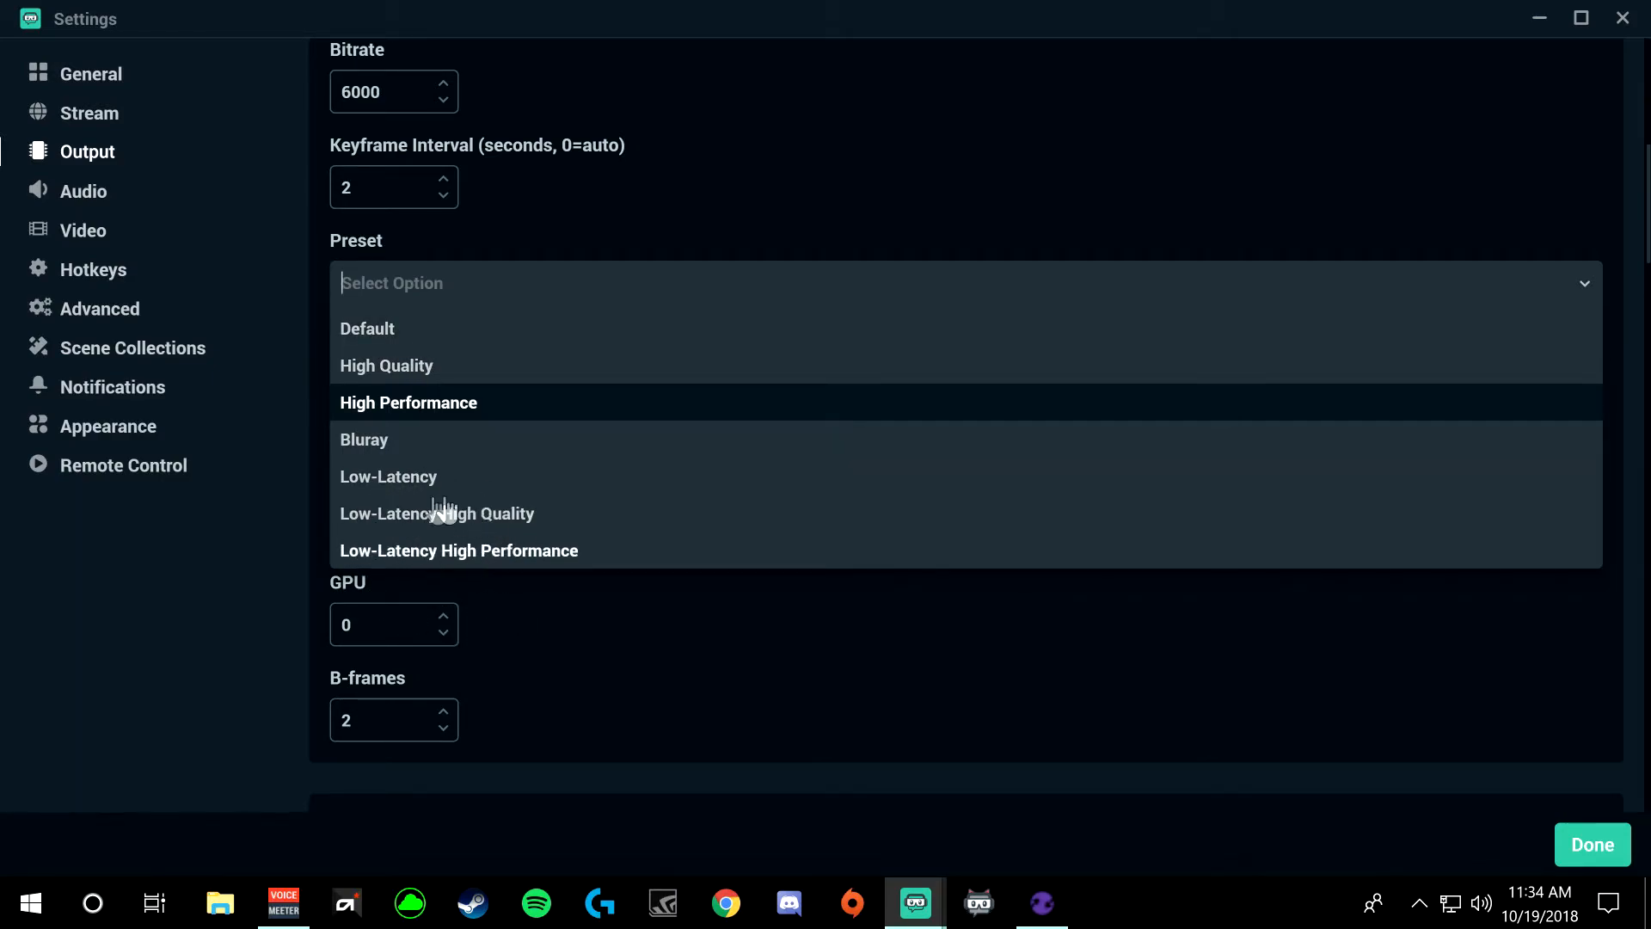
pyautogui.click(421, 370)
# Step: Set the streaming encoder profile to main
pyautogui.click(600, 387)
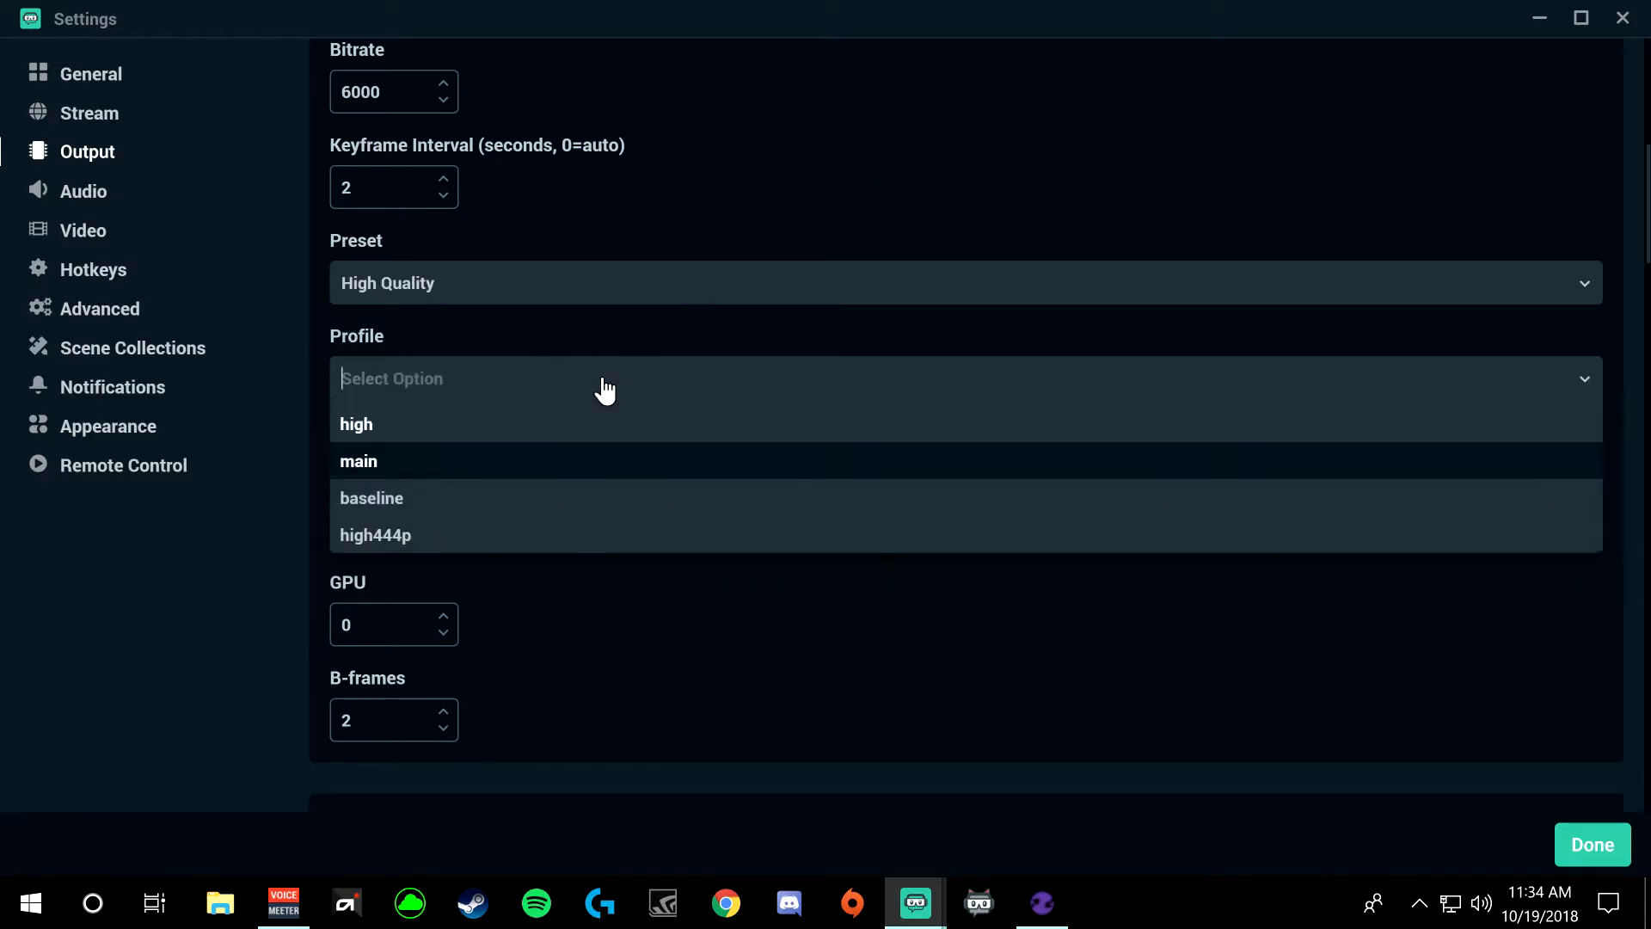
pyautogui.click(368, 464)
pyautogui.click(401, 398)
pyautogui.click(376, 476)
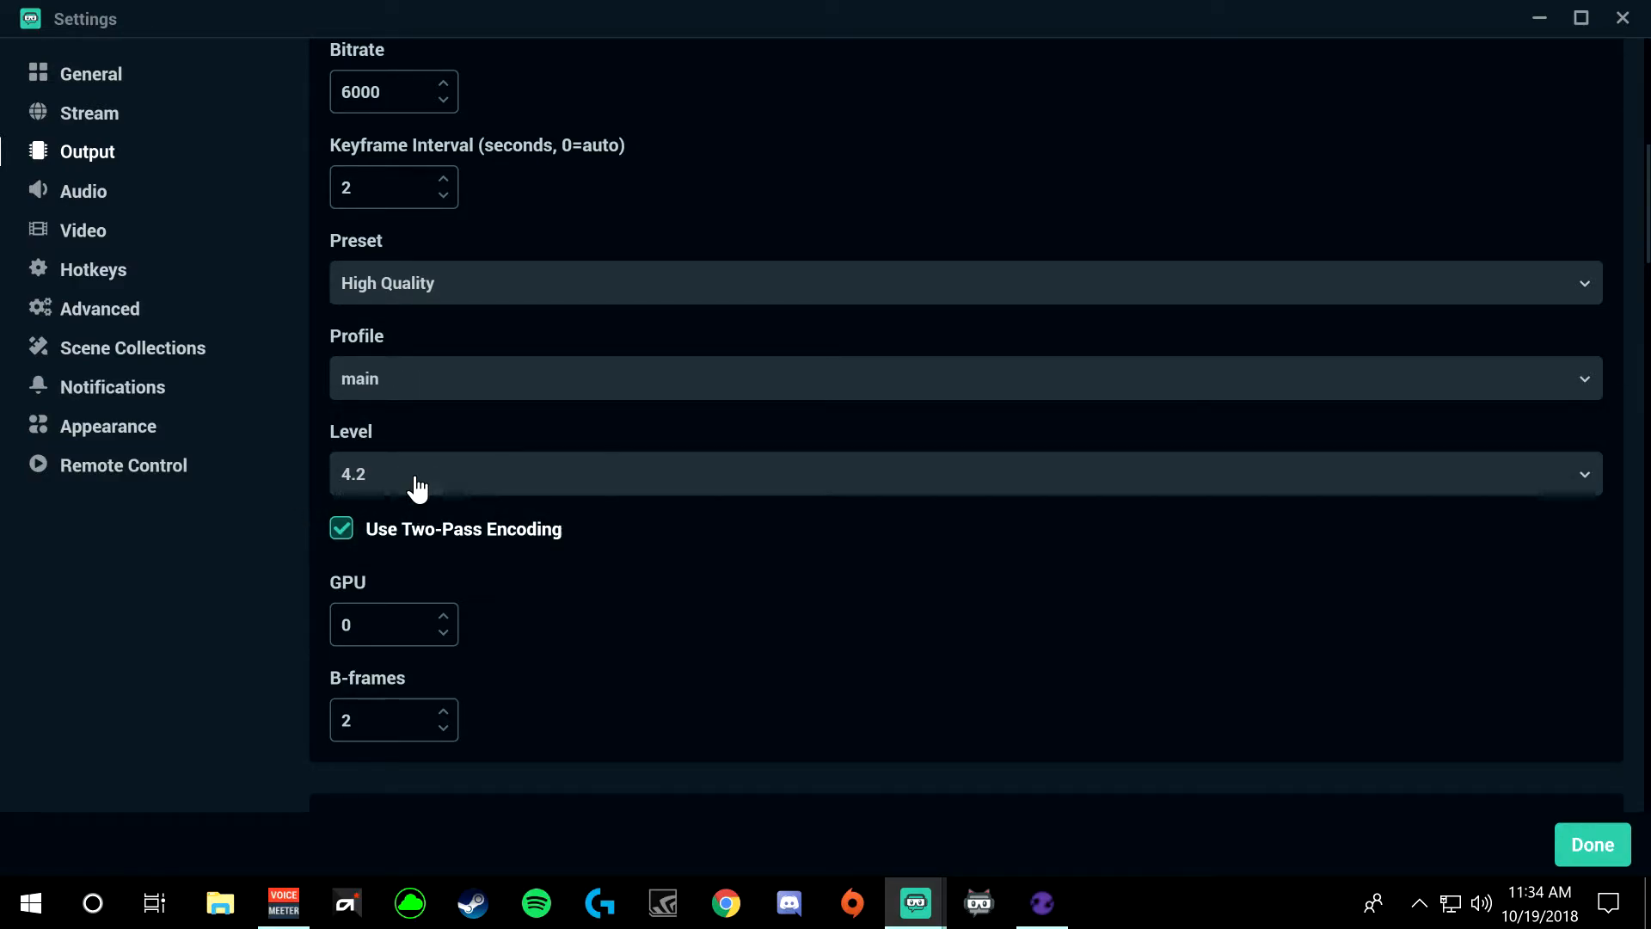
# Step: Look through the available streaming encoder levels and close the list without choosing another one
pyautogui.click(592, 482)
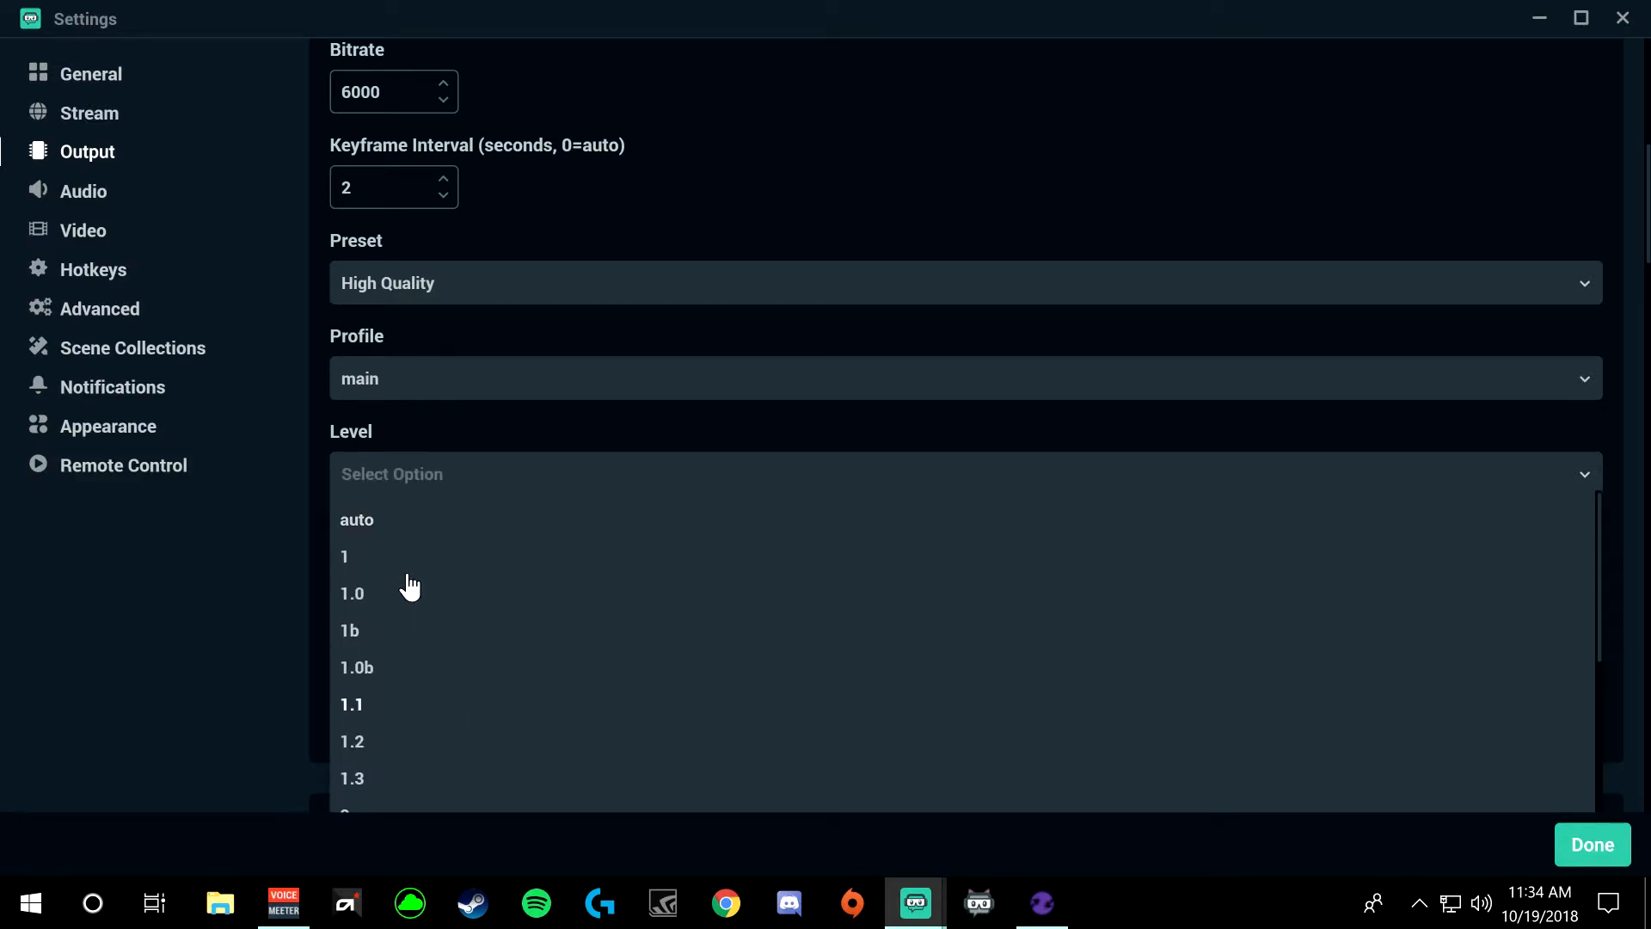
pyautogui.scroll(-3, 413, 612)
pyautogui.scroll(-2, 414, 626)
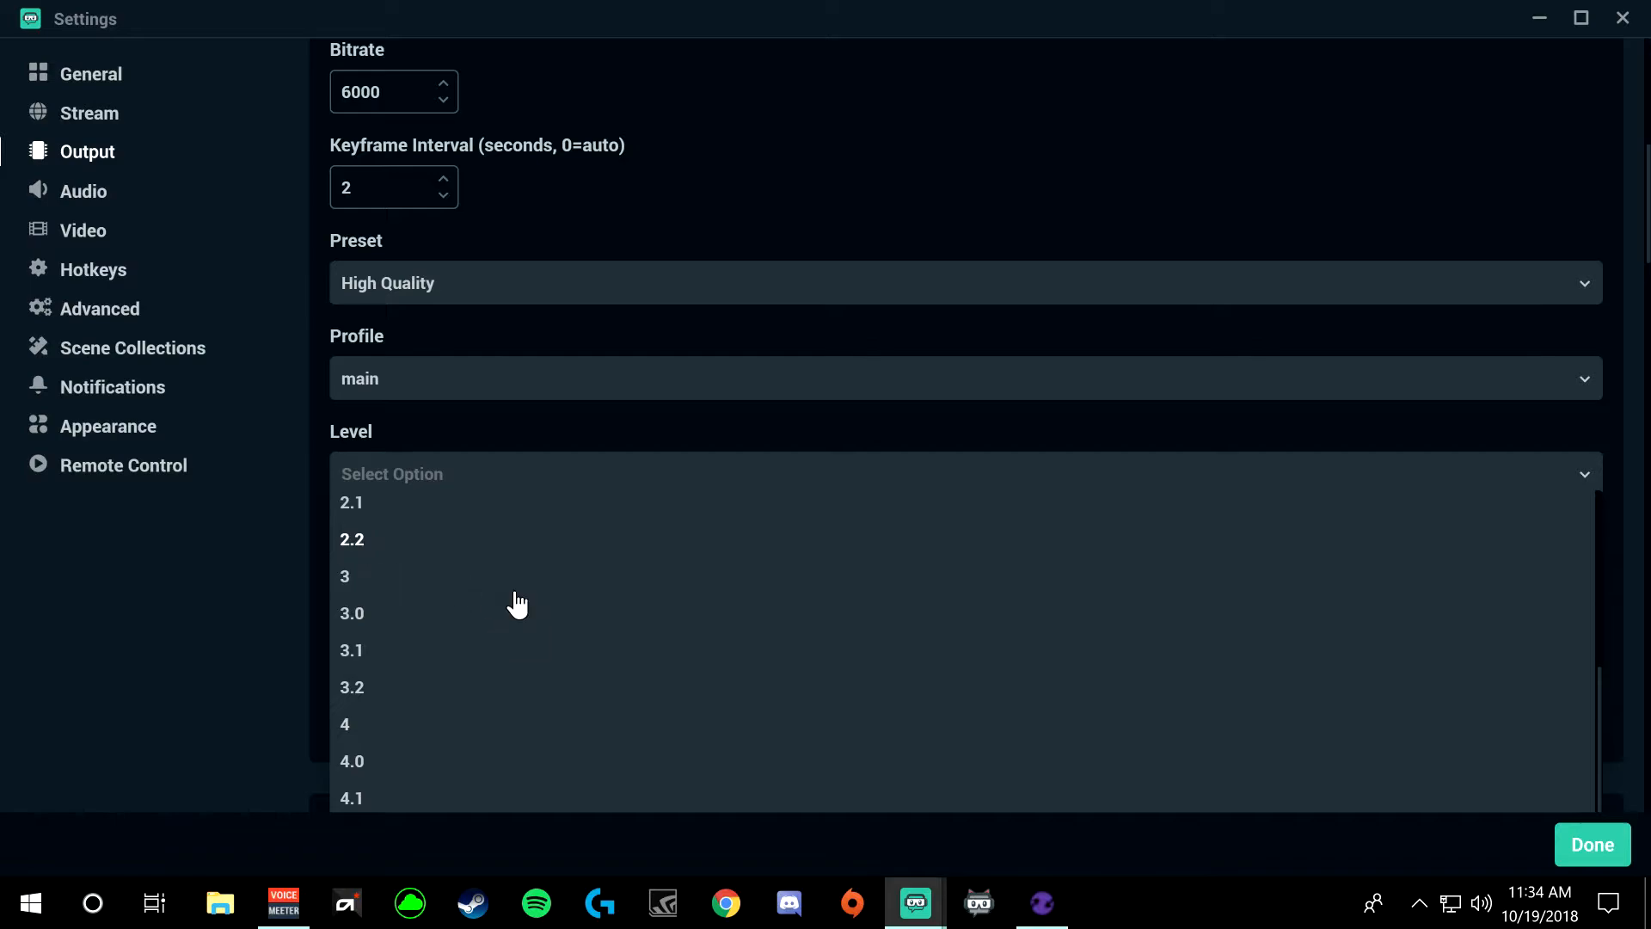
pyautogui.scroll(5, 516, 602)
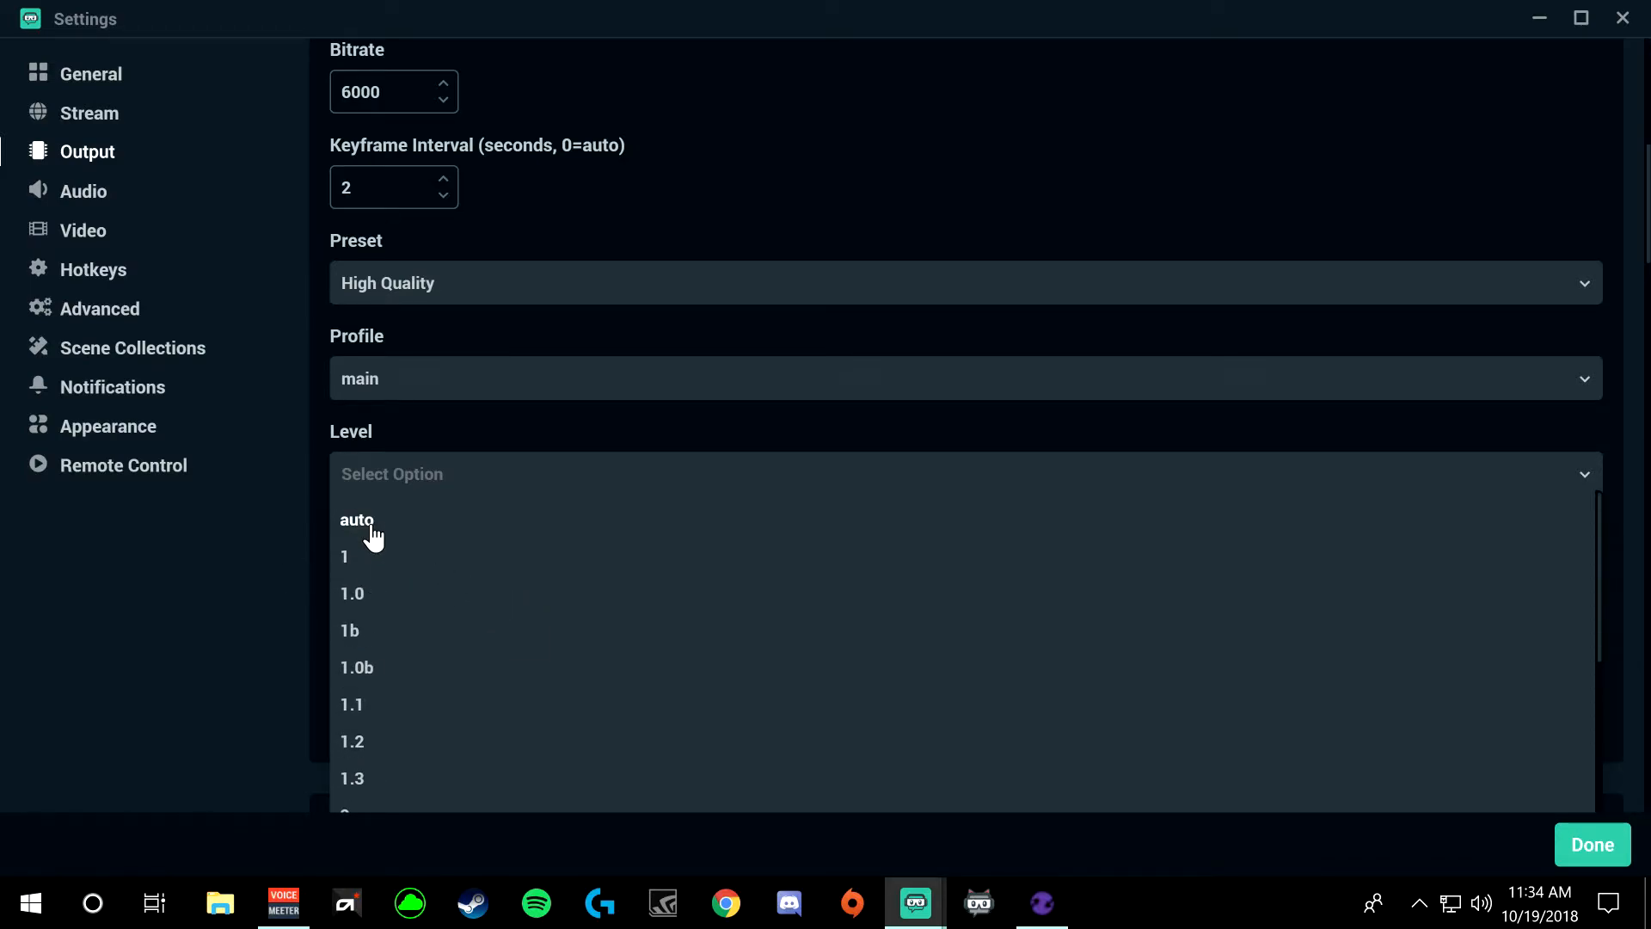
pyautogui.click(168, 544)
# Step: Turn off two-pass encoding for the streaming output
pyautogui.scroll(-3, 649, 484)
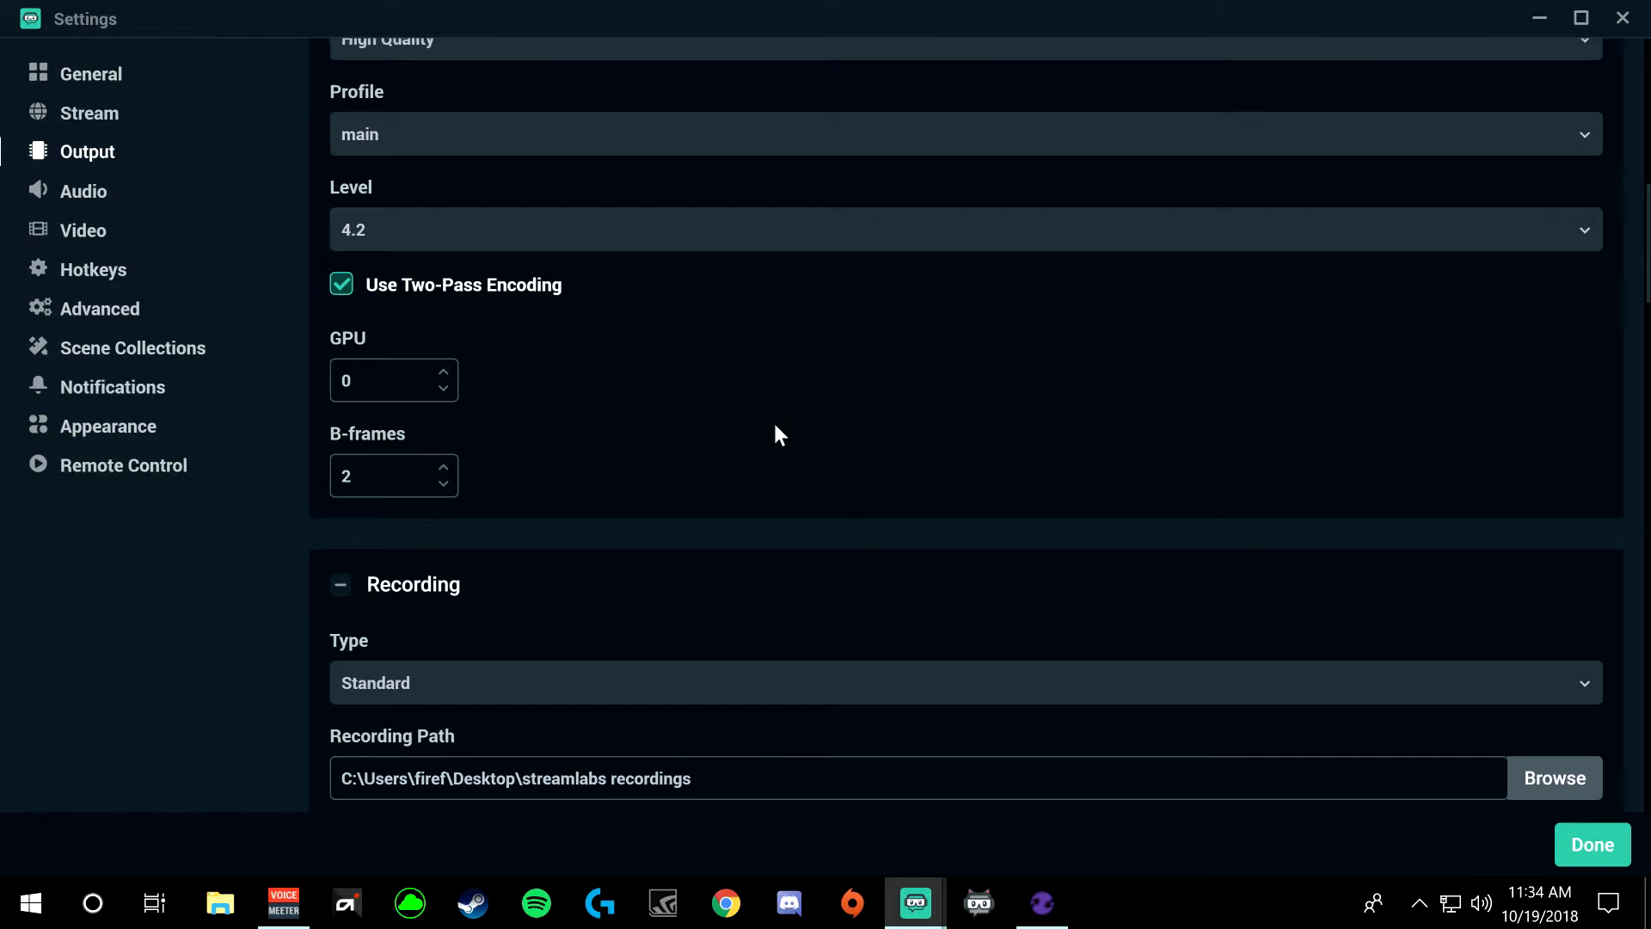
pyautogui.scroll(3, 773, 426)
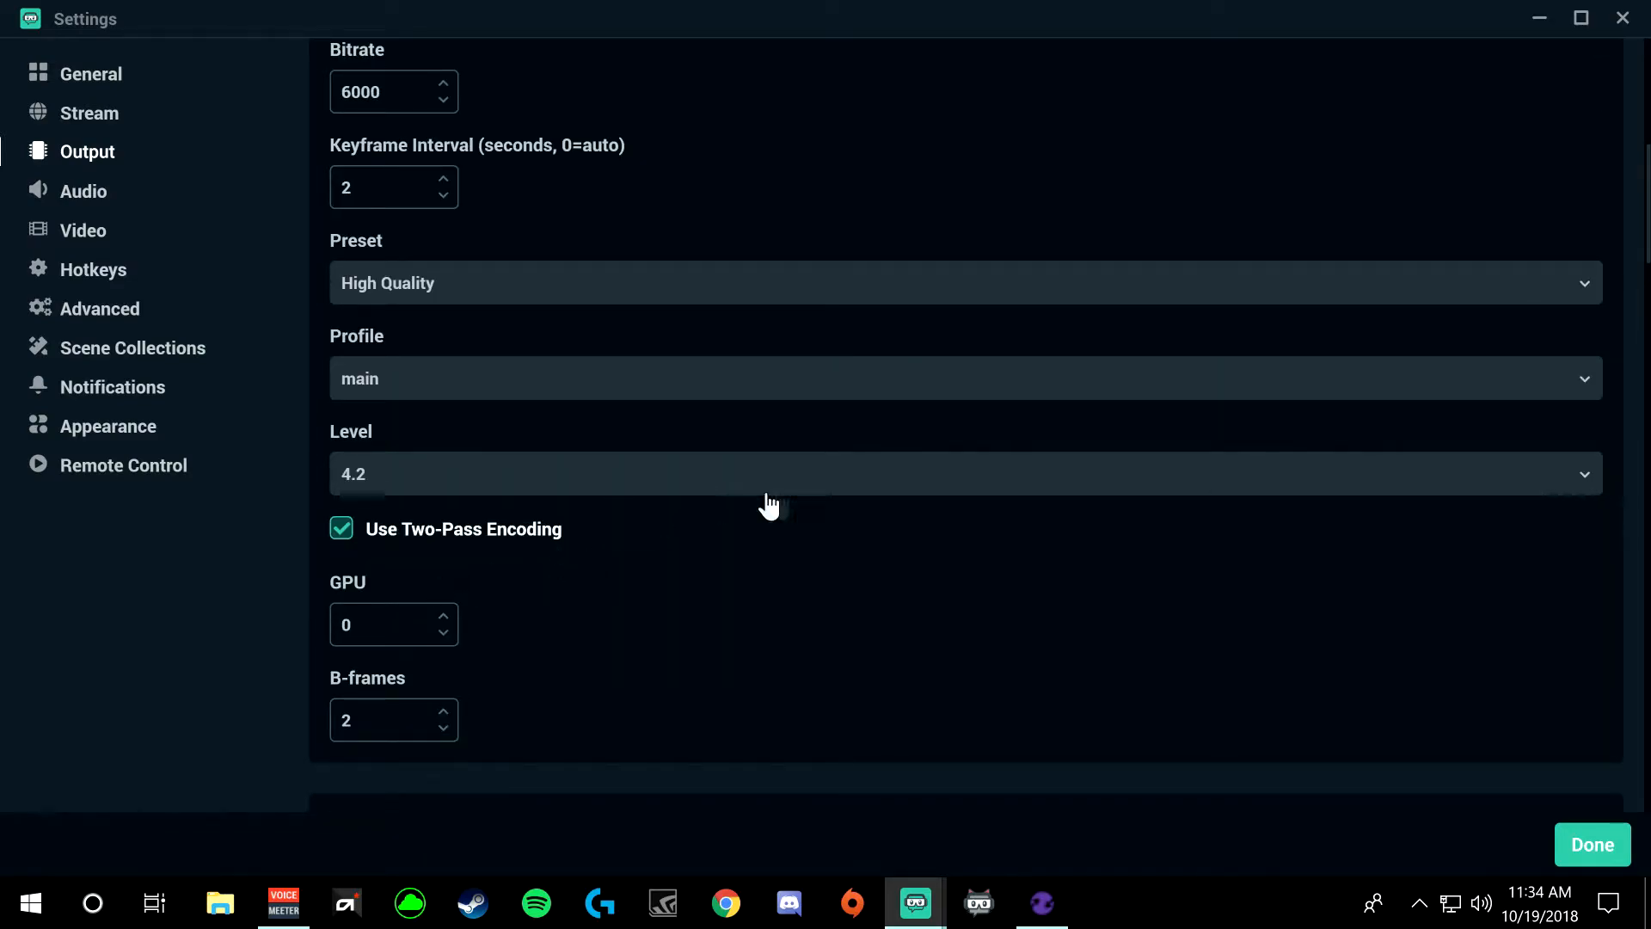
pyautogui.scroll(-2, 782, 503)
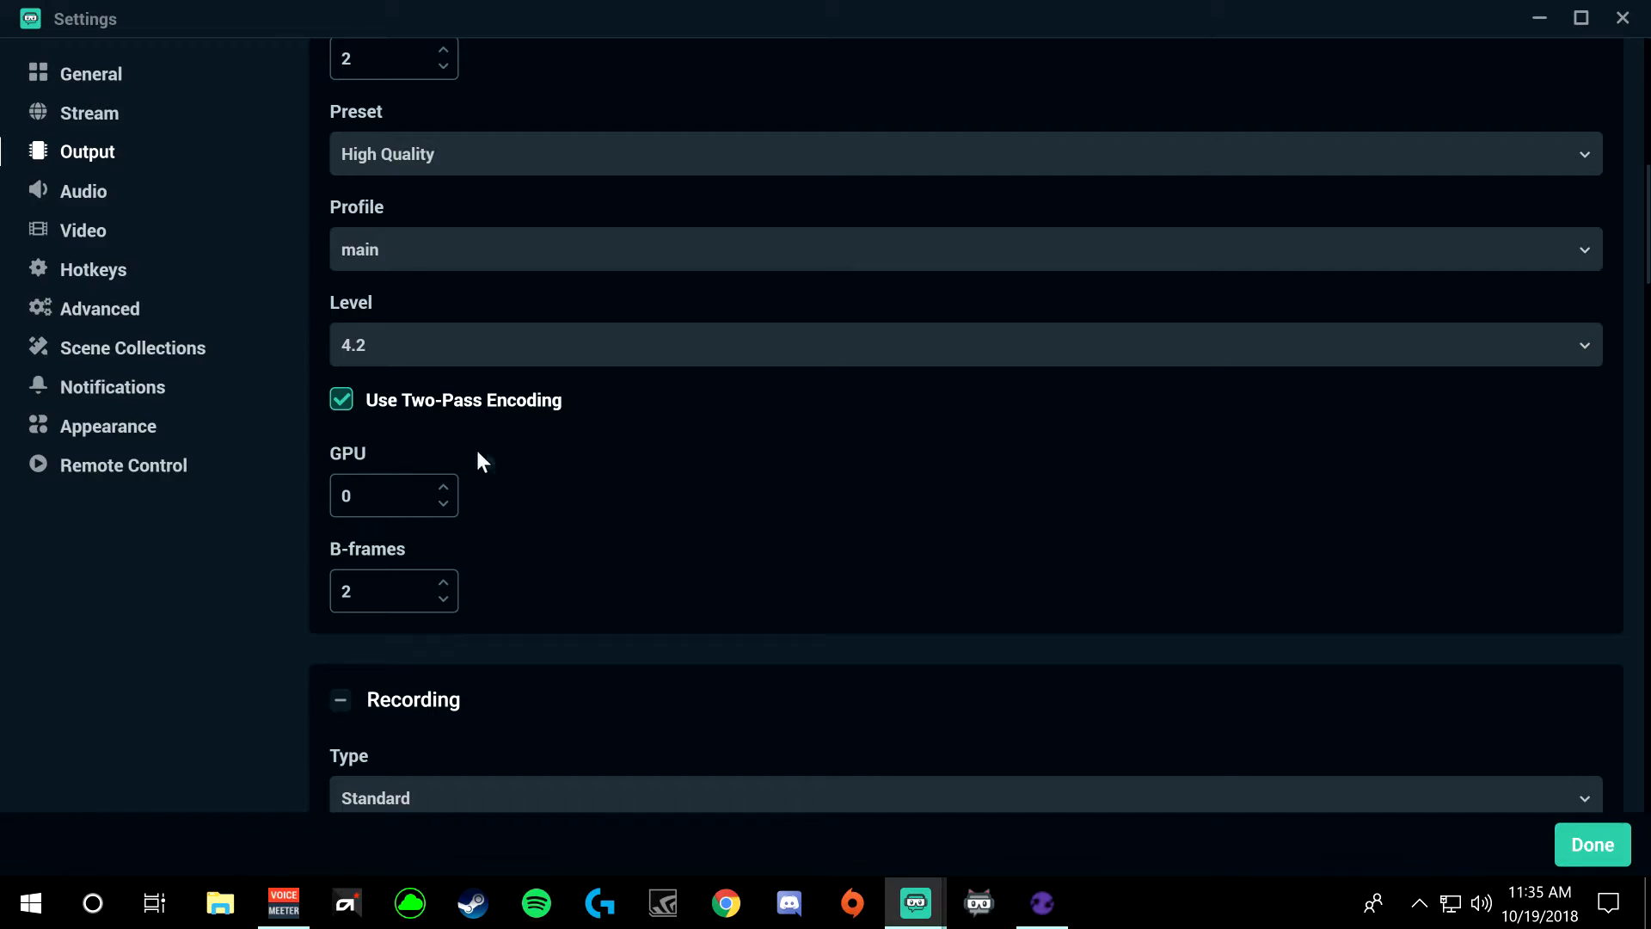
pyautogui.click(343, 406)
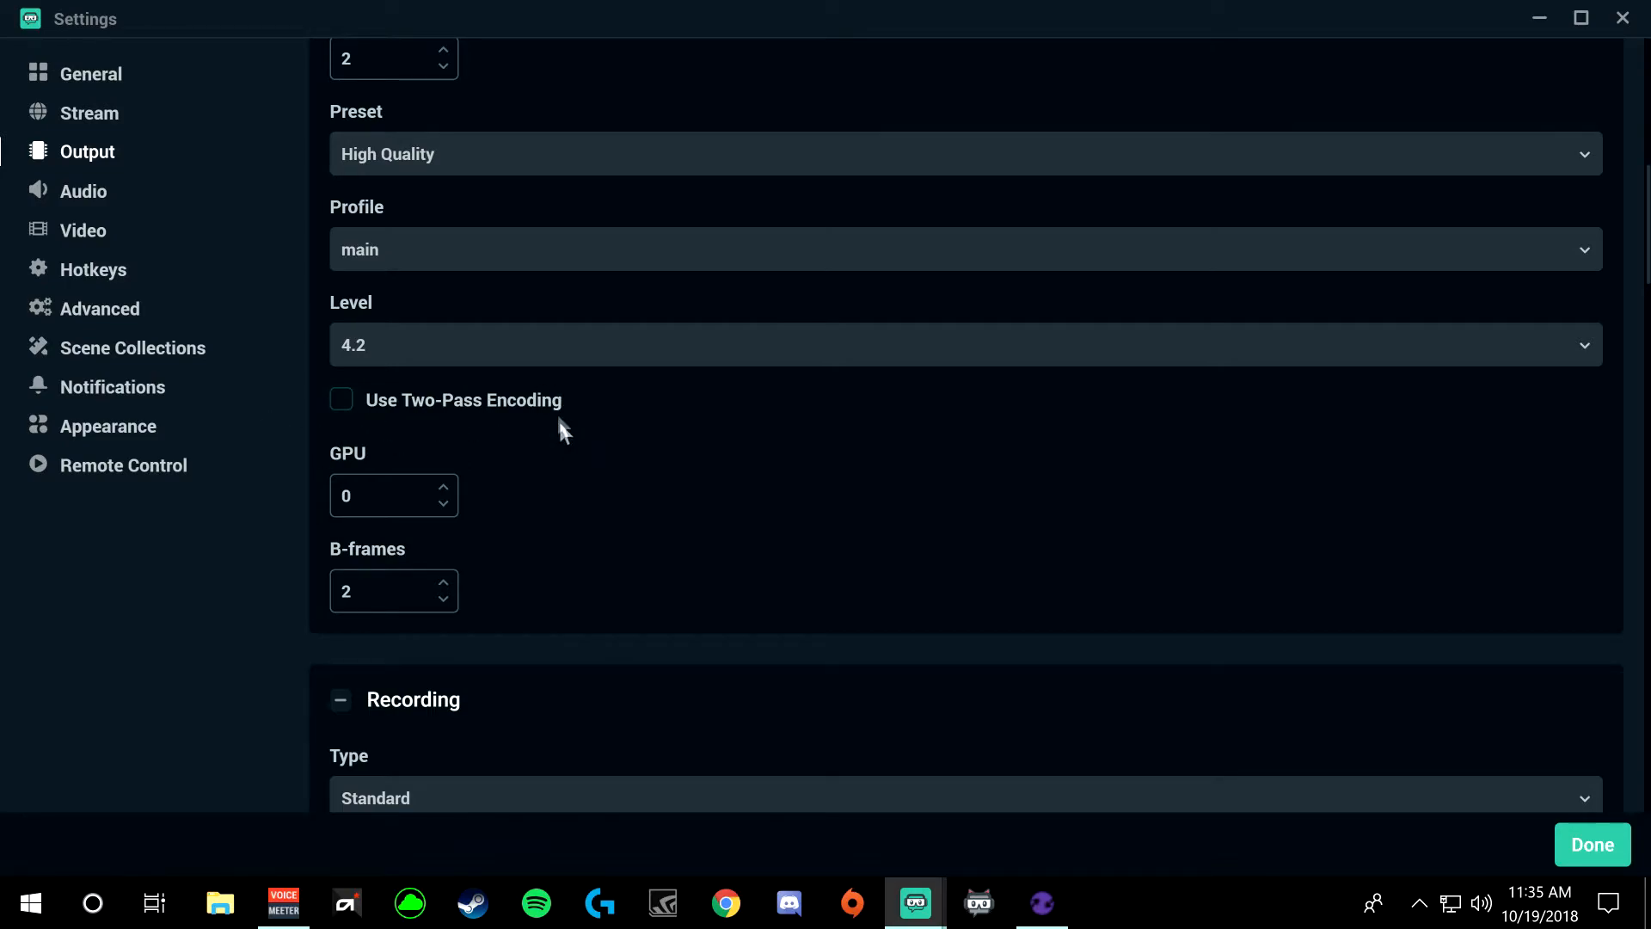
# Step: Set the recording format to mp4 and check the available recording encoders without changing the selection
pyautogui.scroll(-2, 560, 427)
pyautogui.scroll(-2, 549, 387)
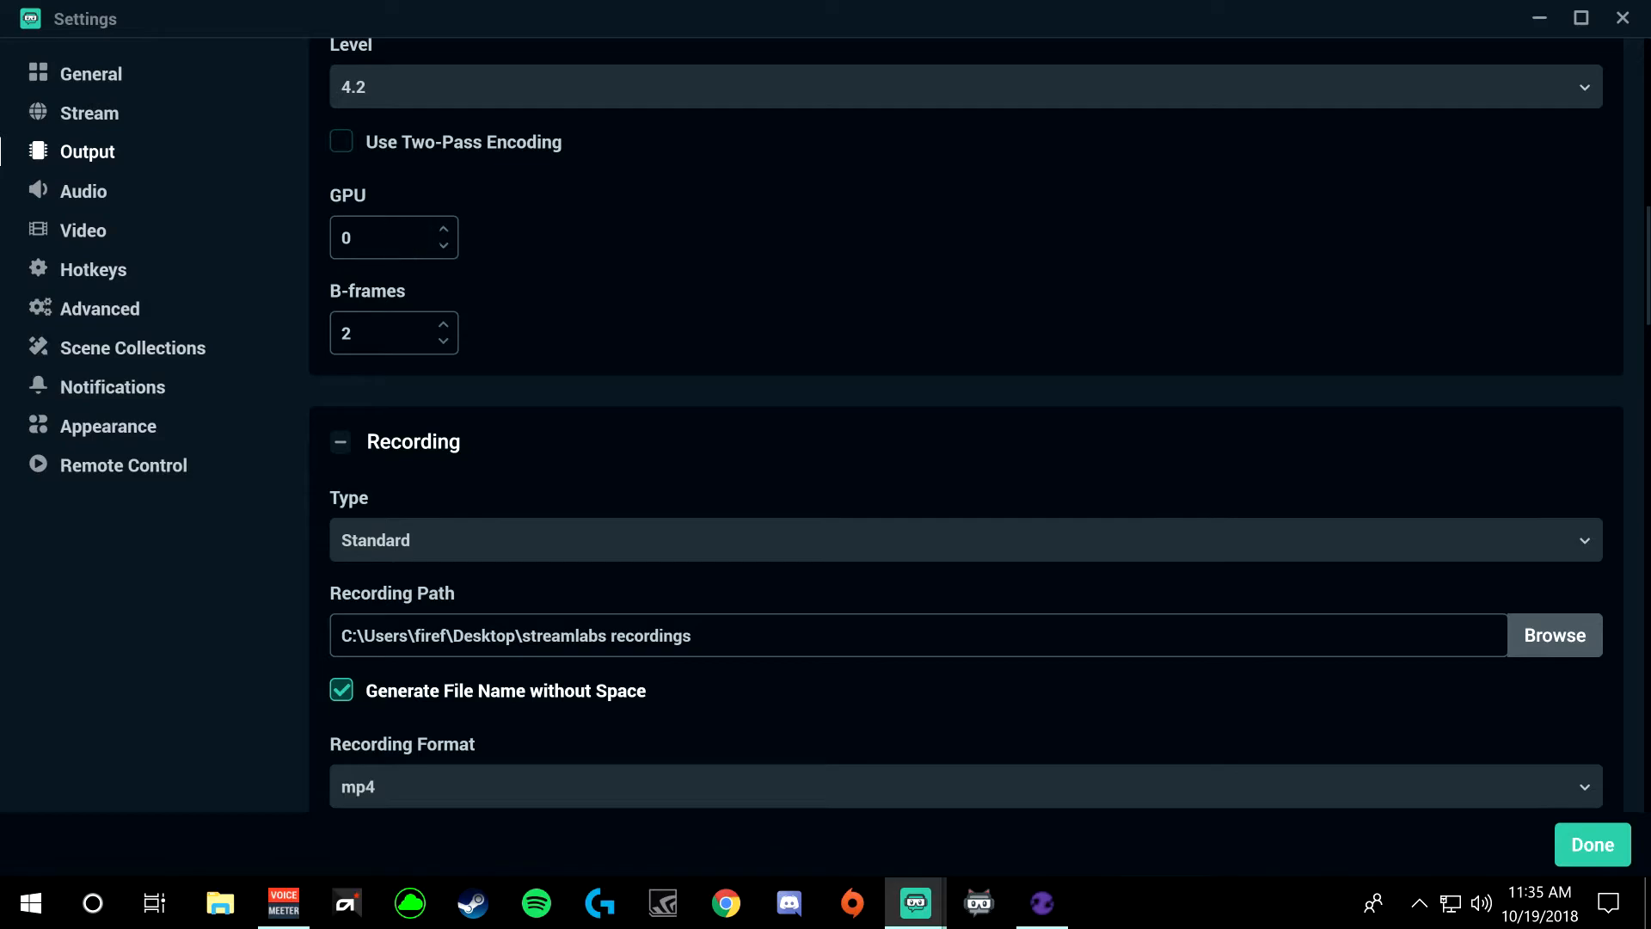
pyautogui.scroll(-1, 791, 197)
pyautogui.scroll(-3, 792, 205)
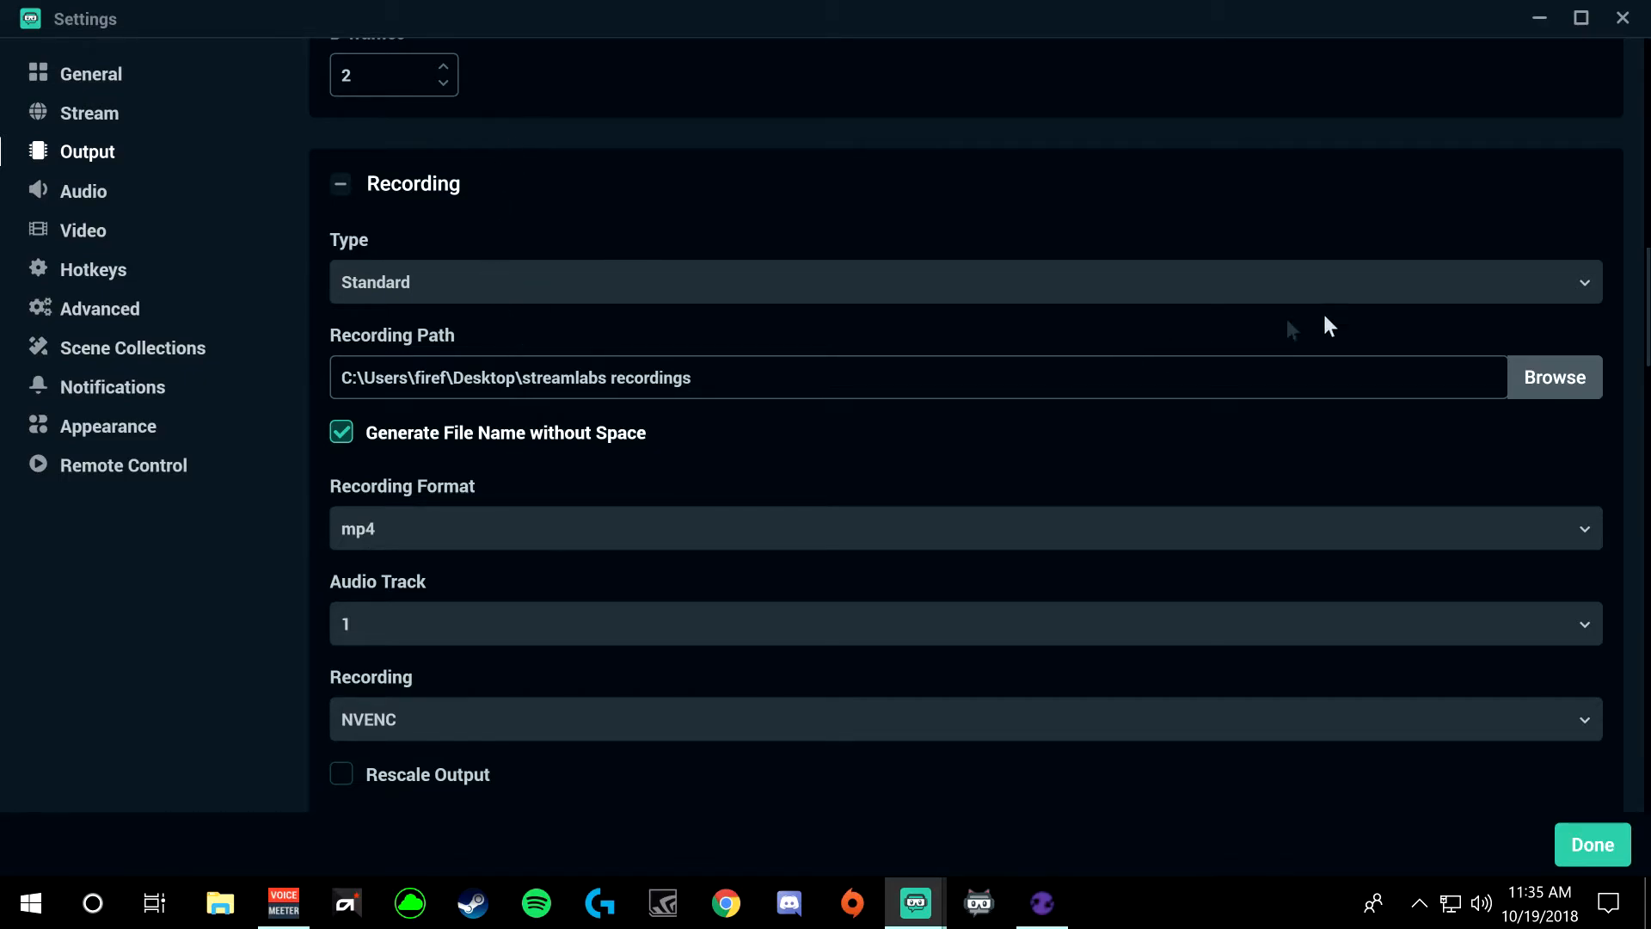
pyautogui.scroll(-5, 757, 277)
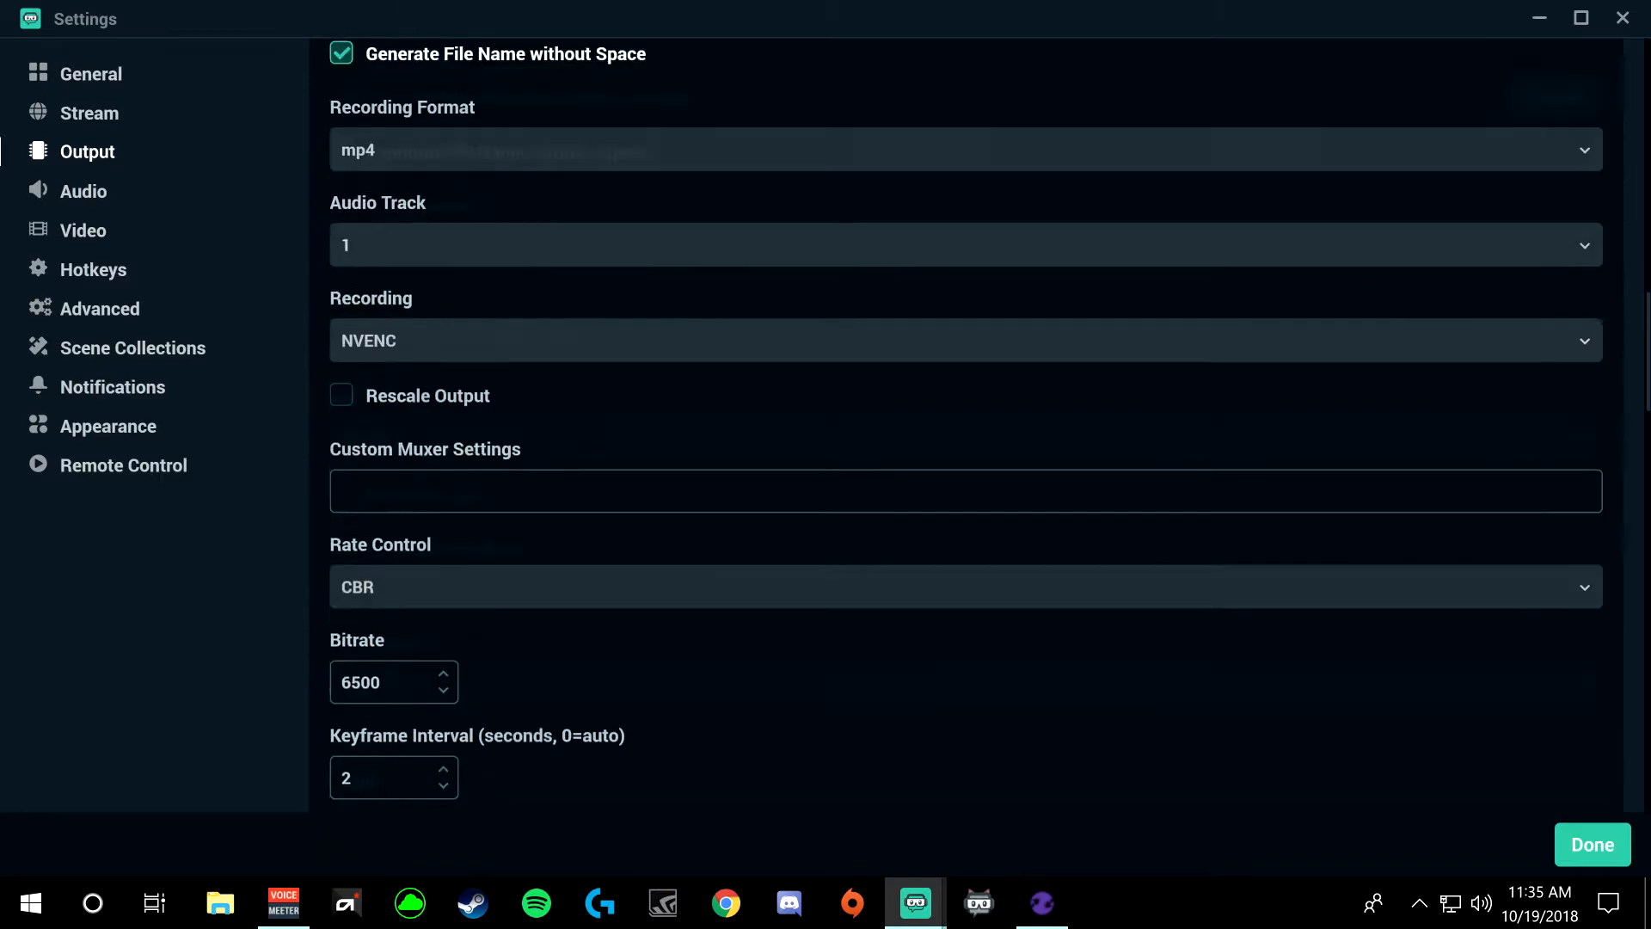
pyautogui.click(527, 153)
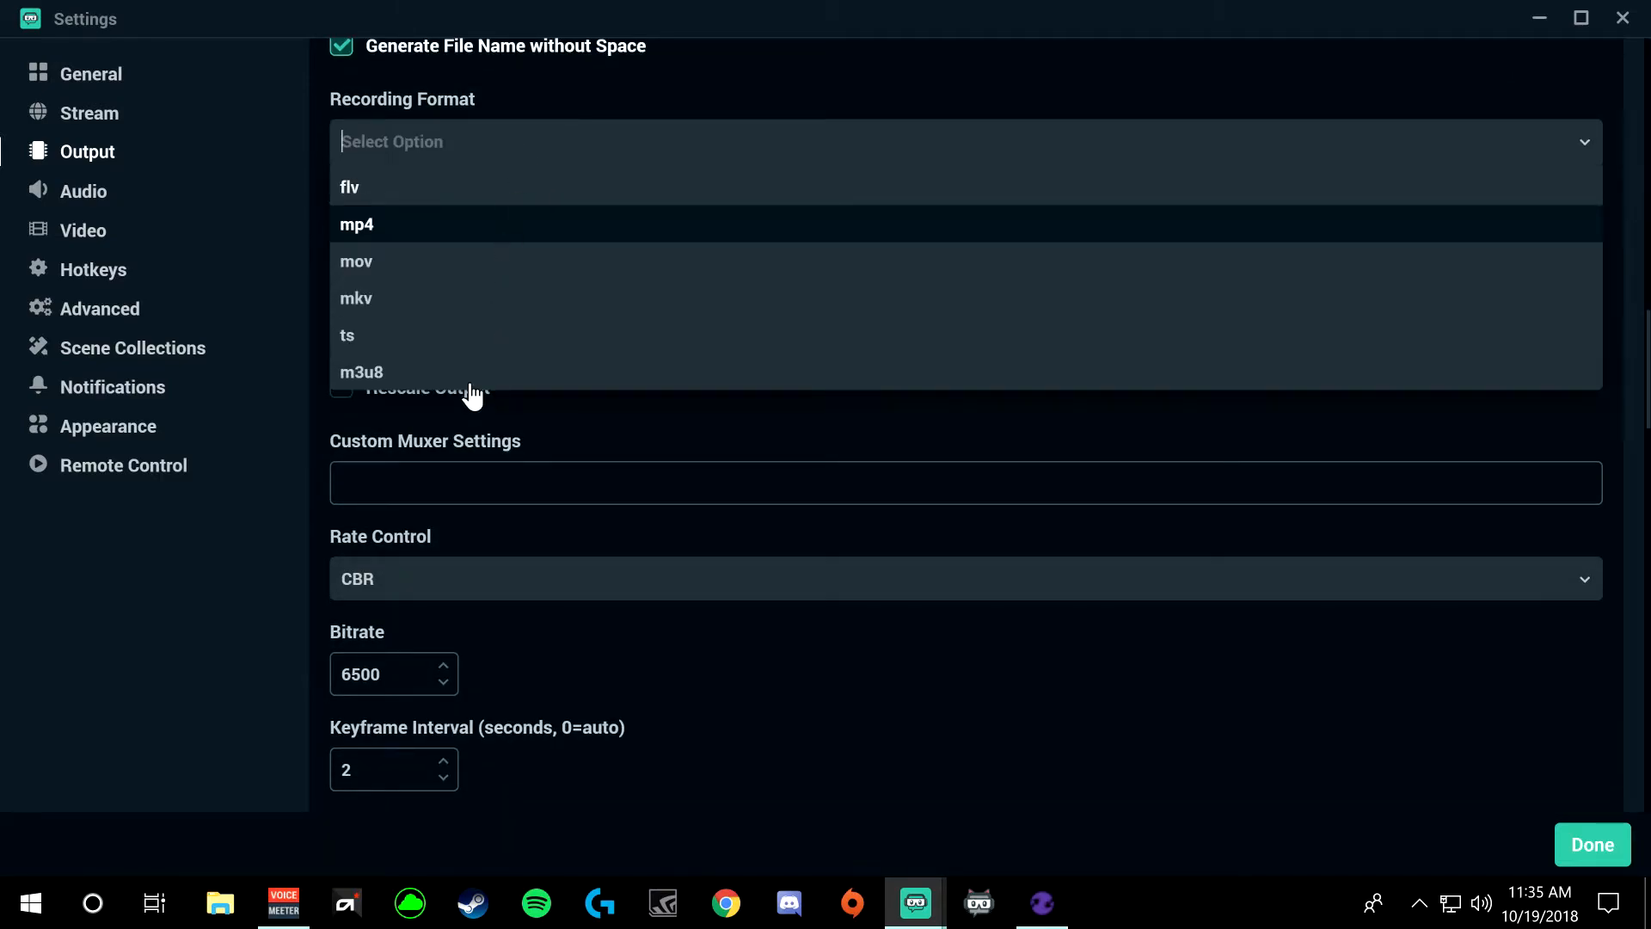
pyautogui.click(365, 225)
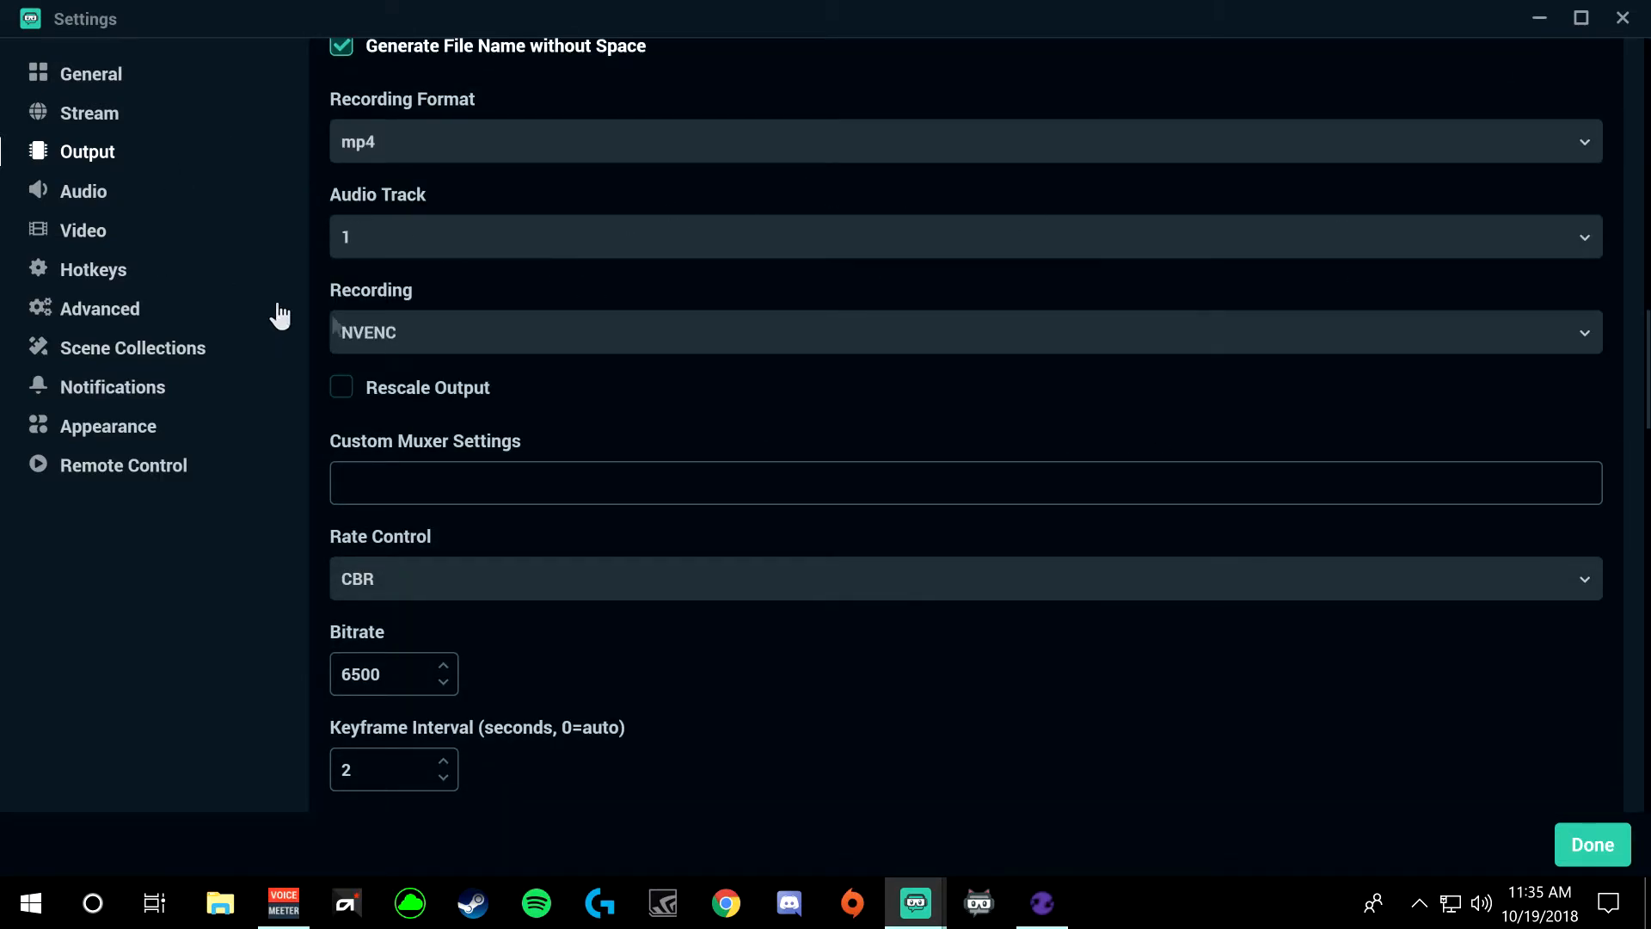
pyautogui.click(526, 343)
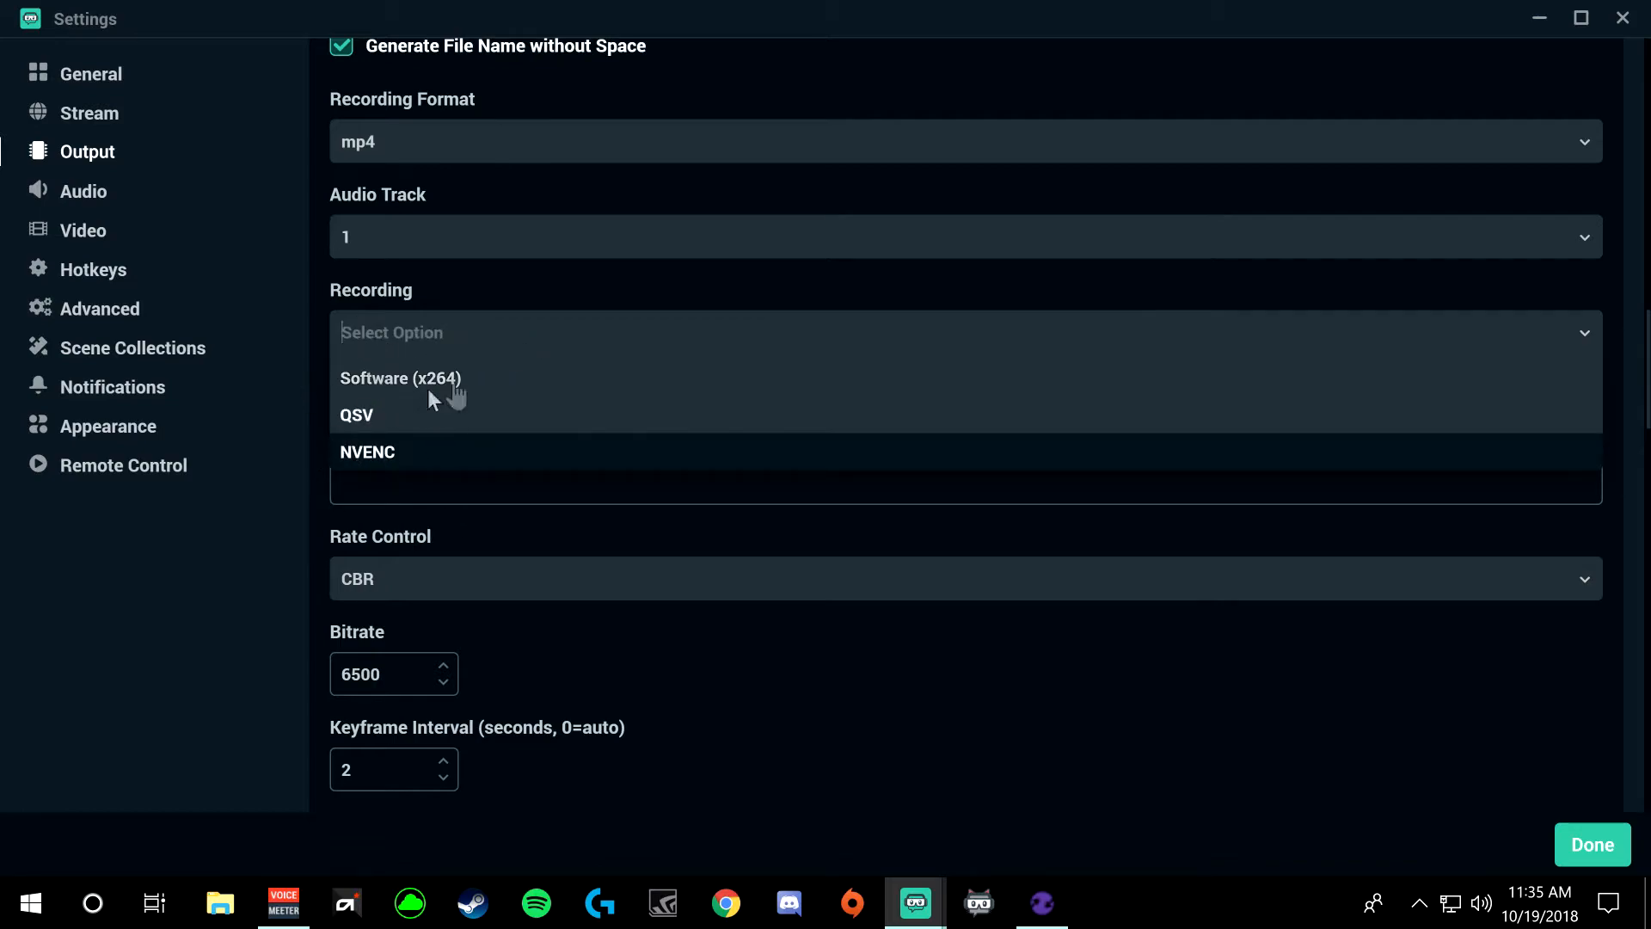
pyautogui.click(516, 297)
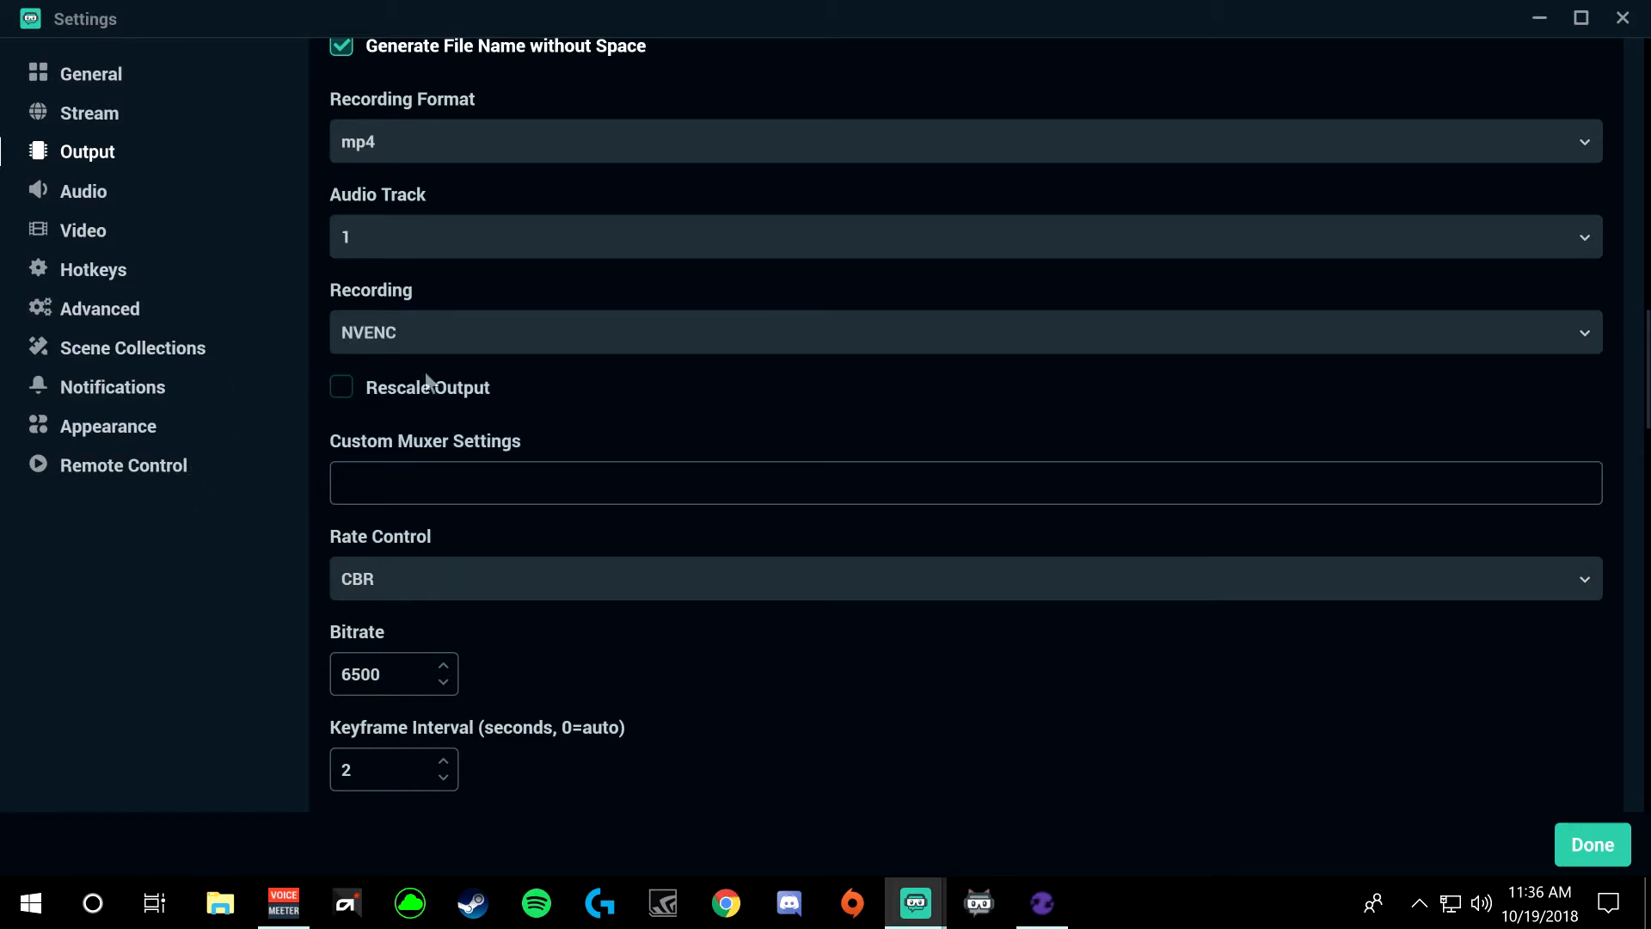
# Step: Set the recording encoder preset to High Quality and its profile to main
pyautogui.scroll(-2, 428, 376)
pyautogui.scroll(-4, 734, 320)
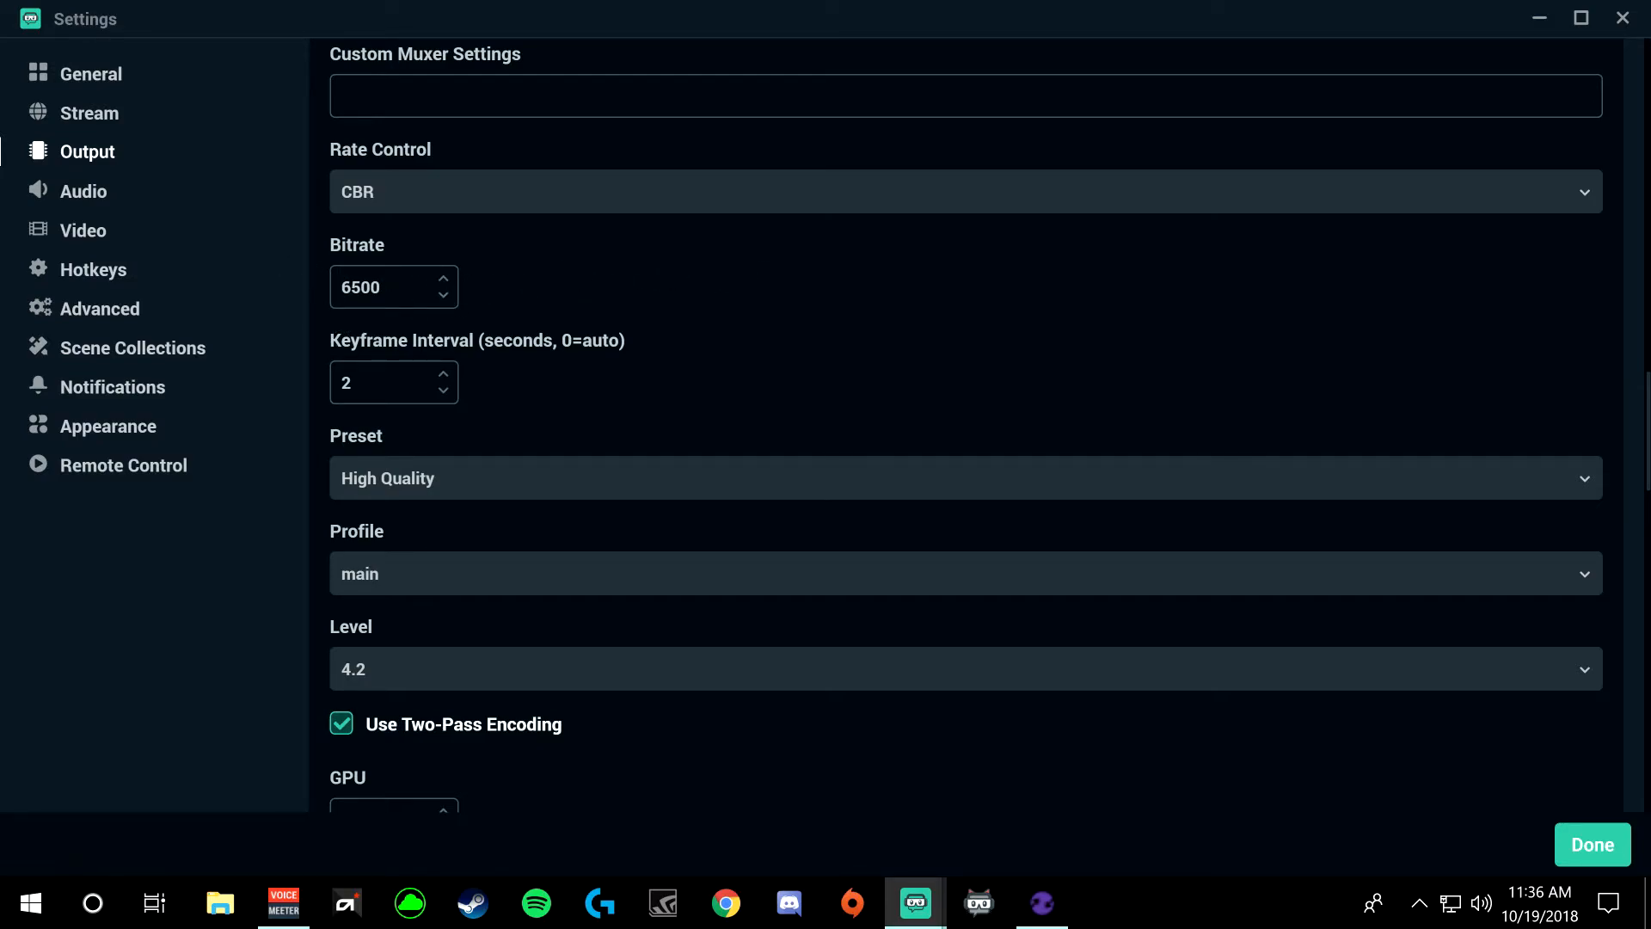
pyautogui.scroll(-3, 767, 237)
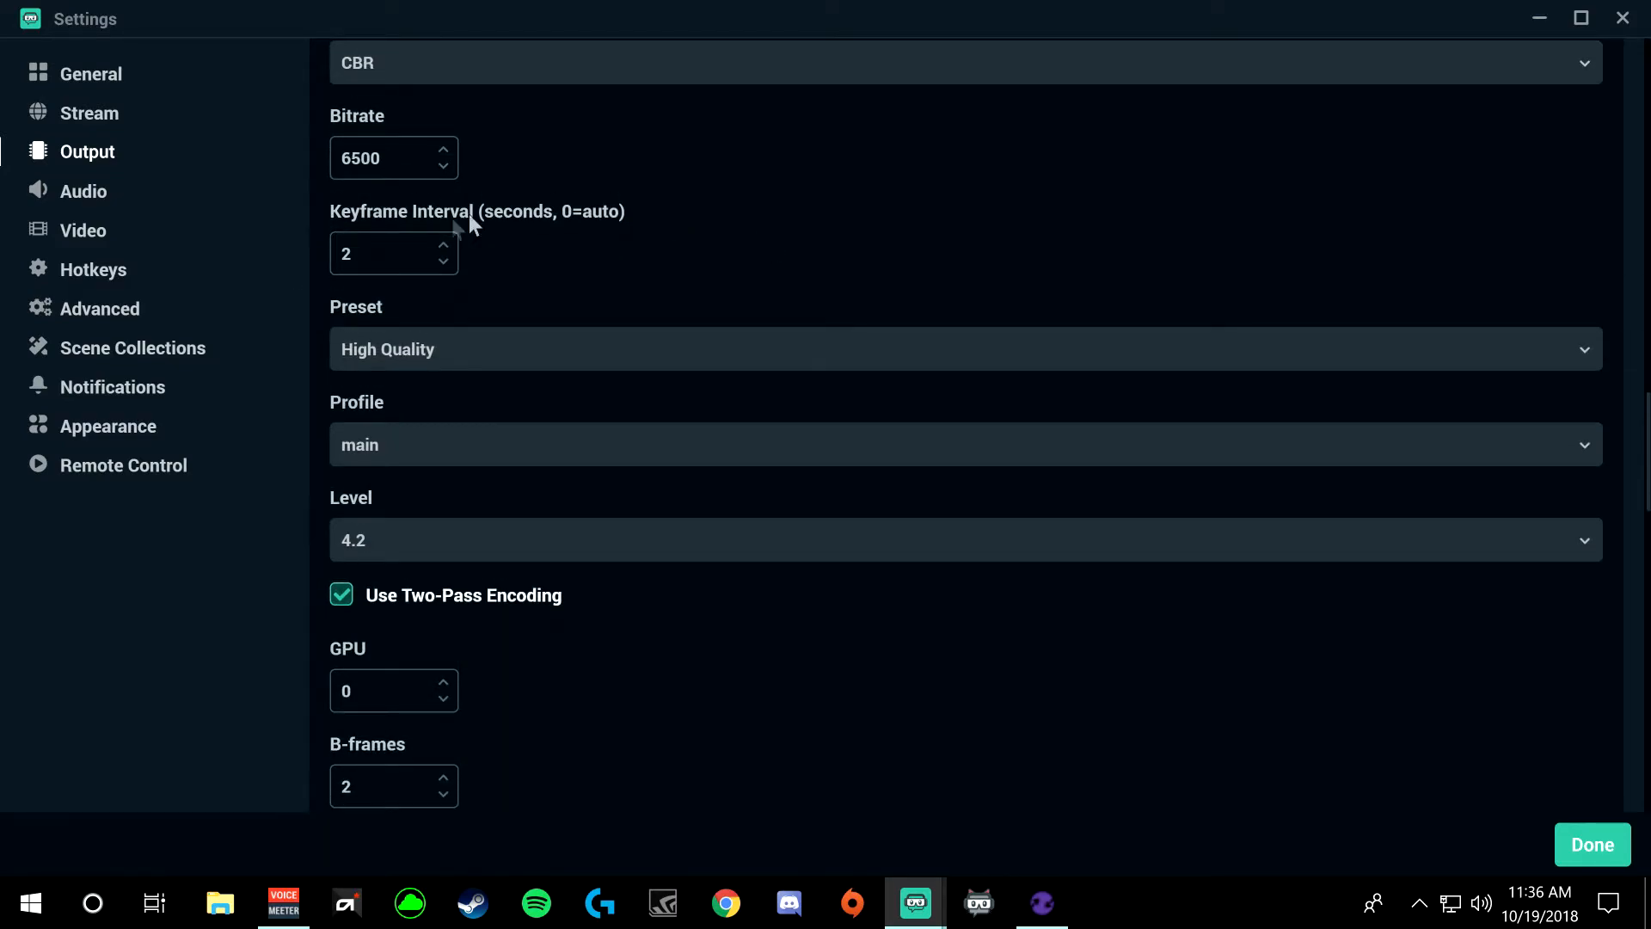
pyautogui.click(477, 348)
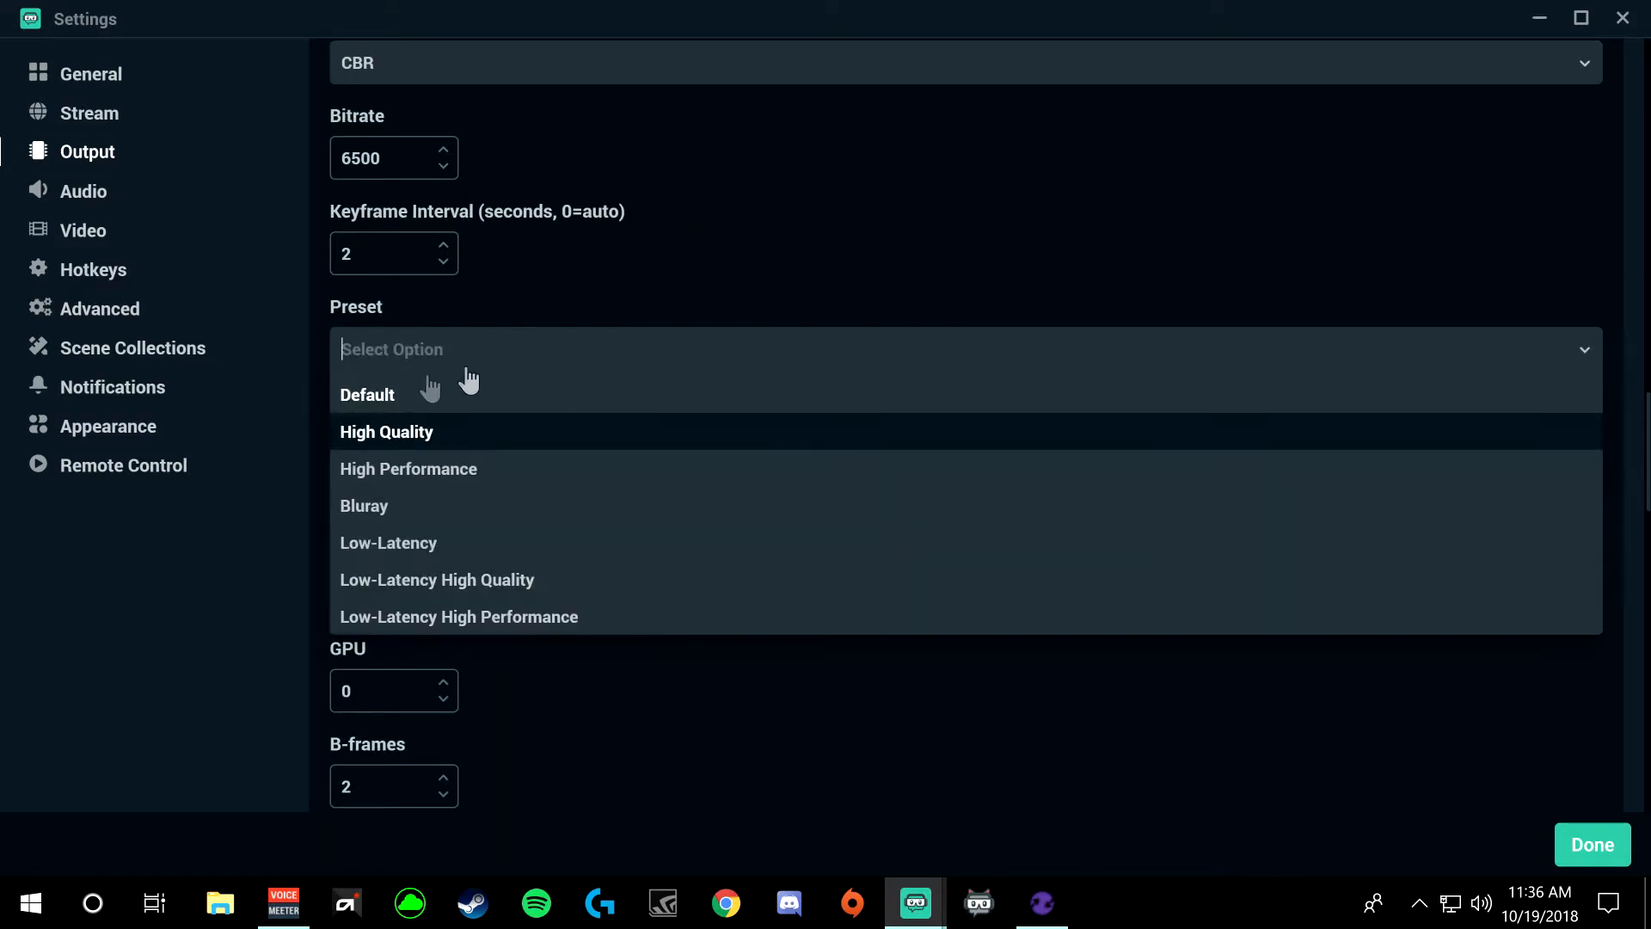
pyautogui.click(391, 432)
pyautogui.click(451, 463)
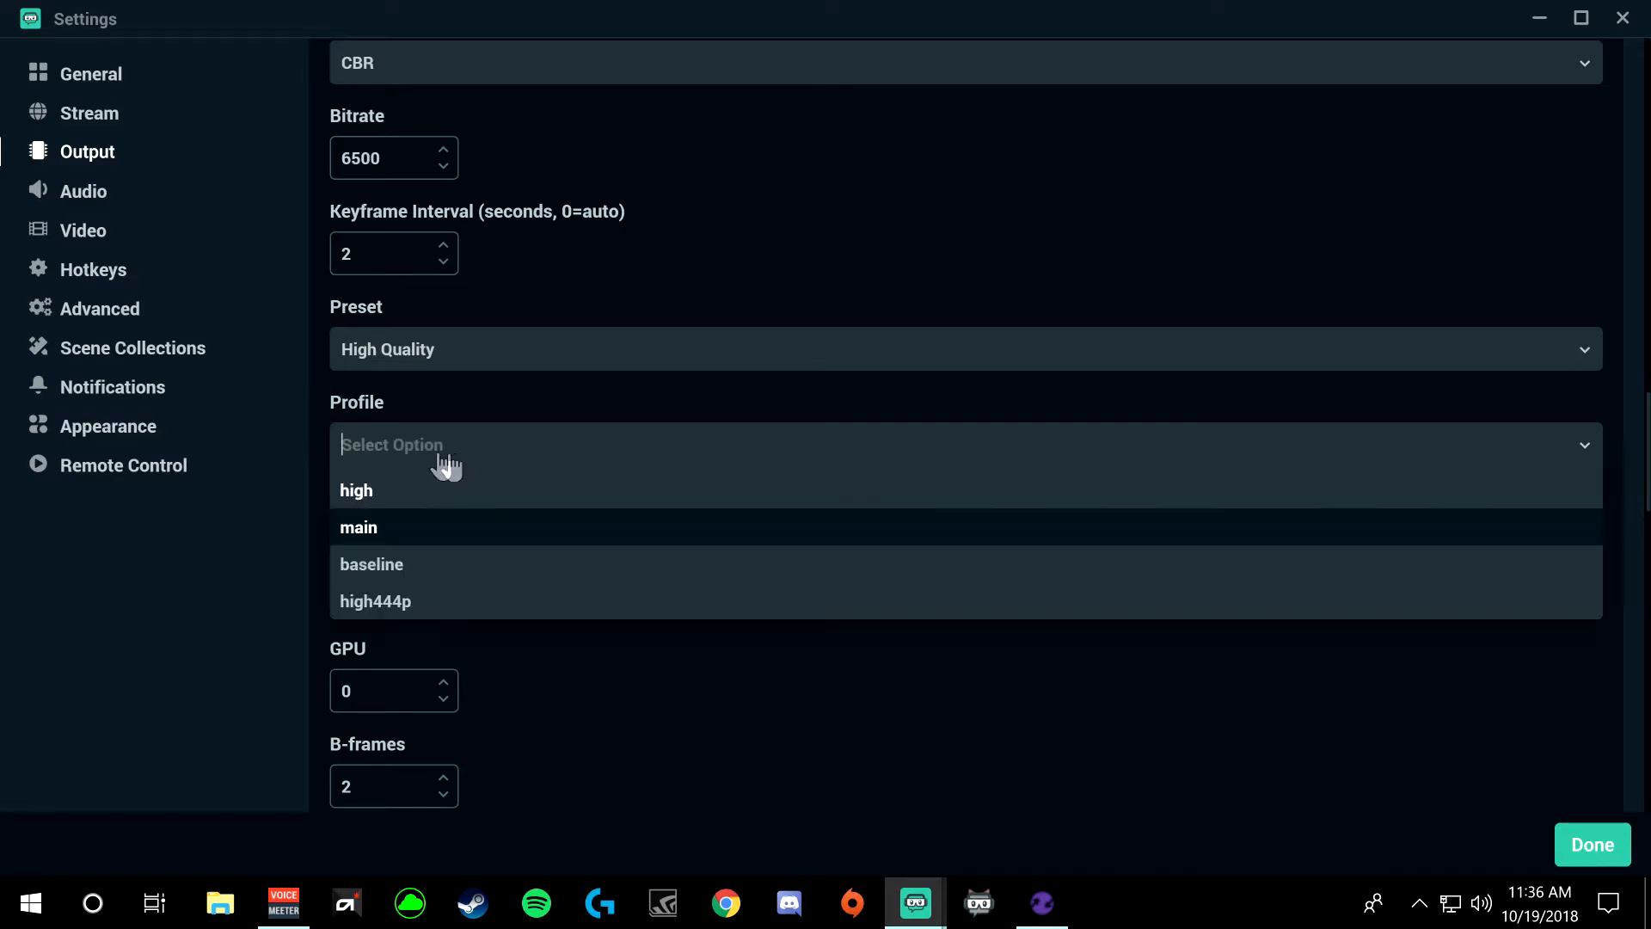
pyautogui.click(369, 529)
# Step: Review the remaining recording encoder settings and the audio track bitrates
pyautogui.scroll(-2, 602, 370)
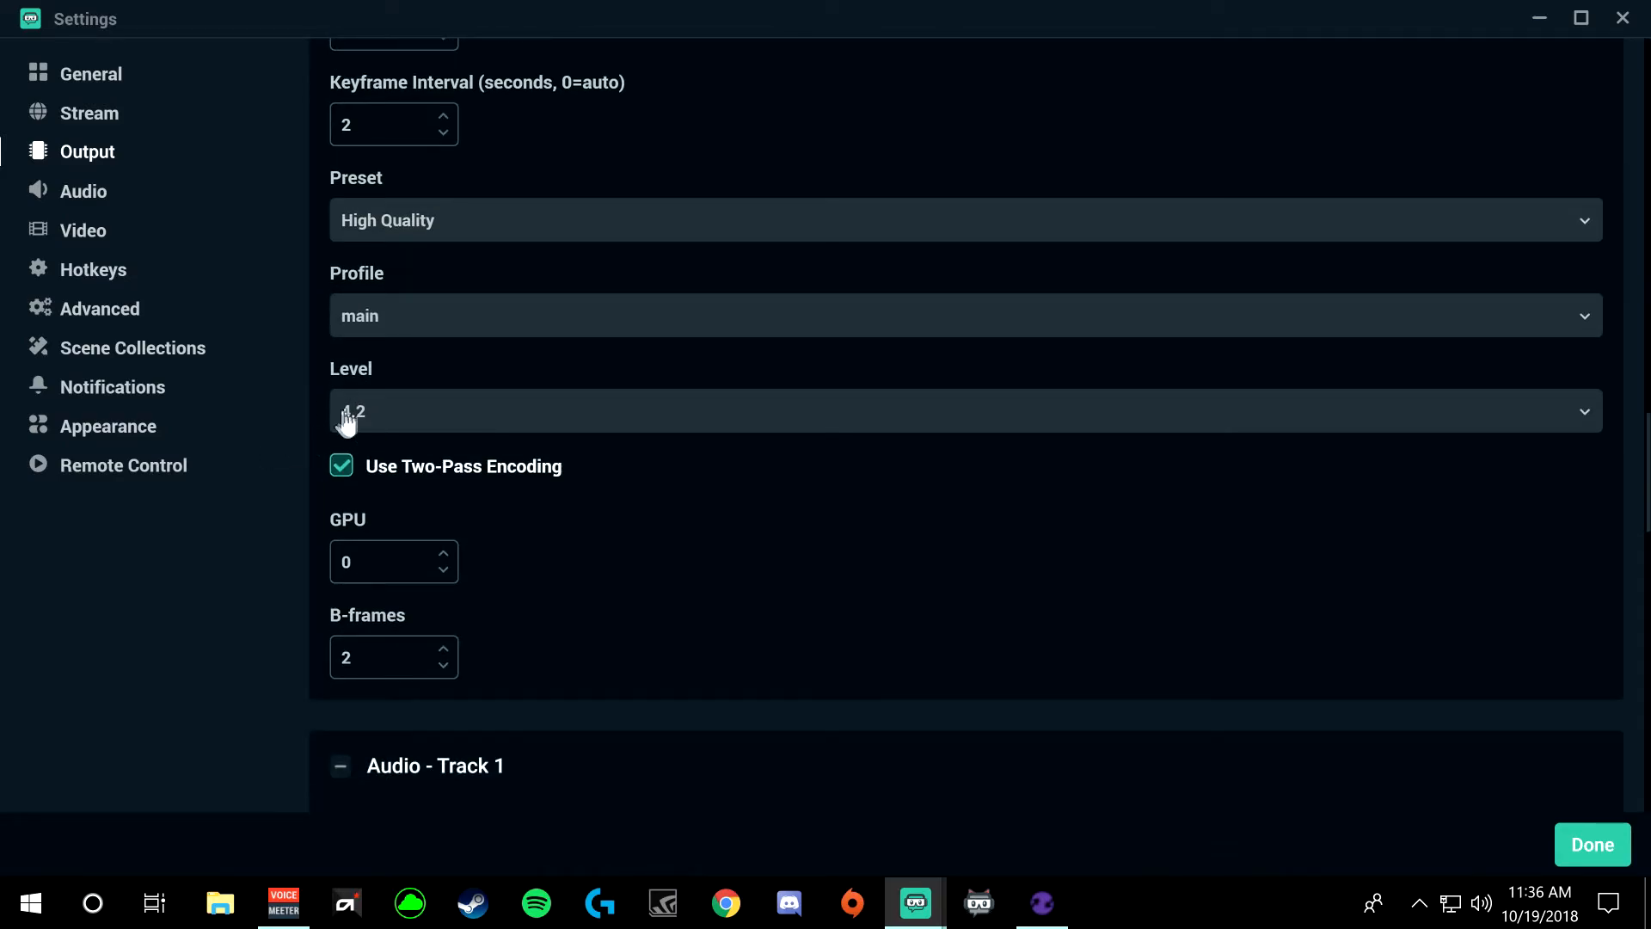
pyautogui.scroll(-3, 653, 327)
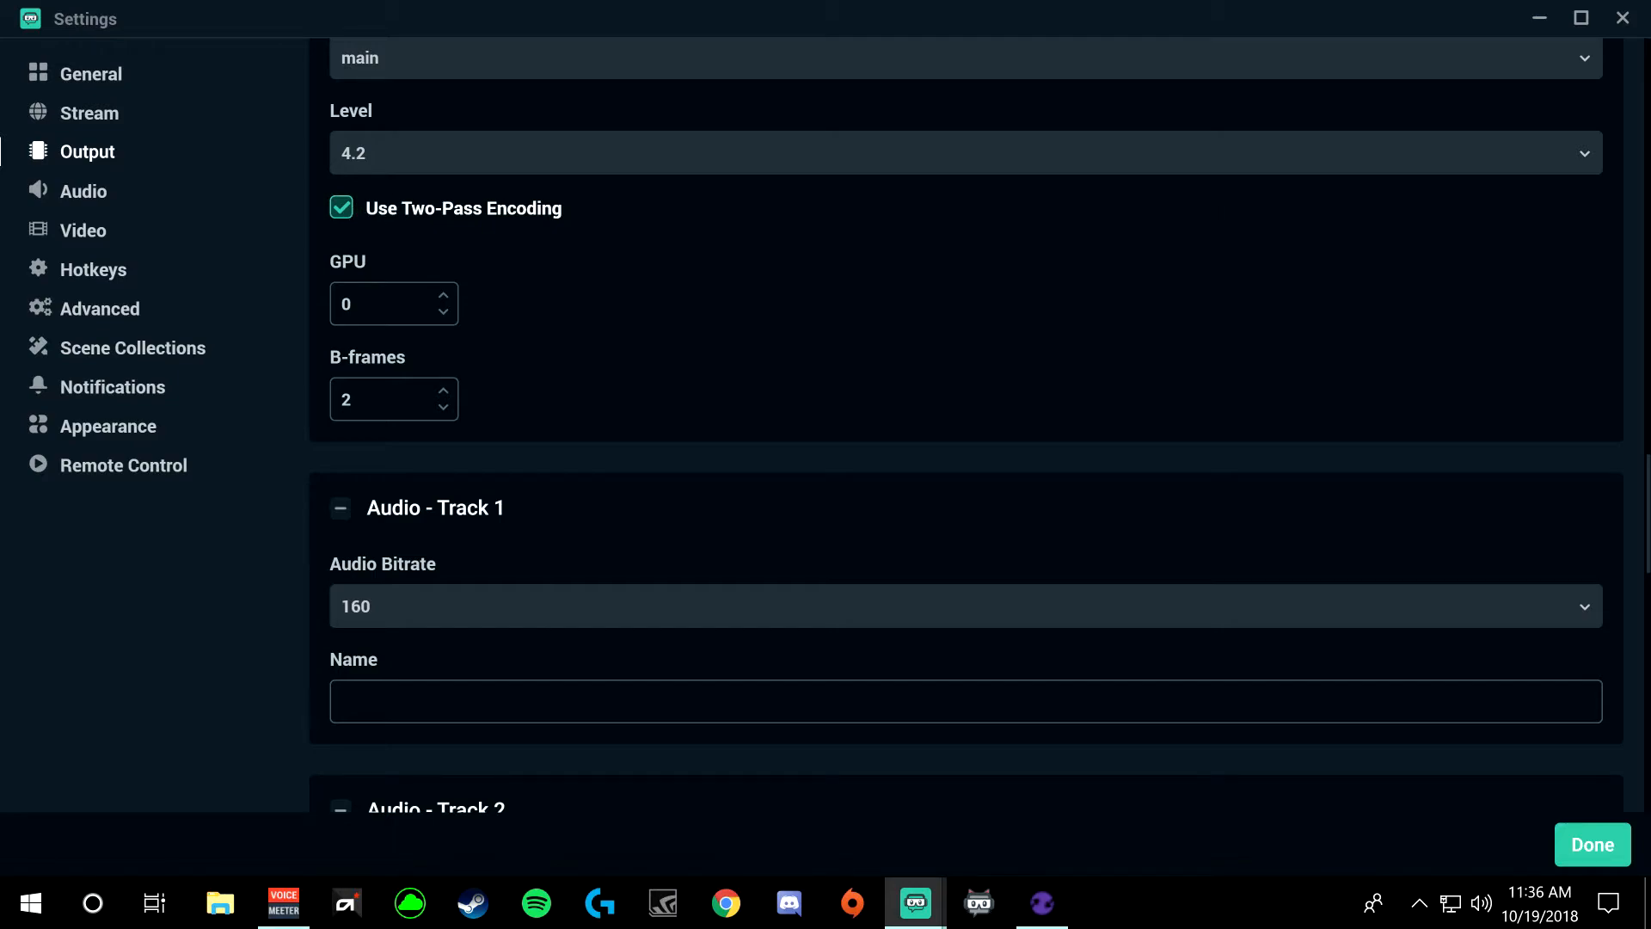
pyautogui.scroll(-2, 590, 258)
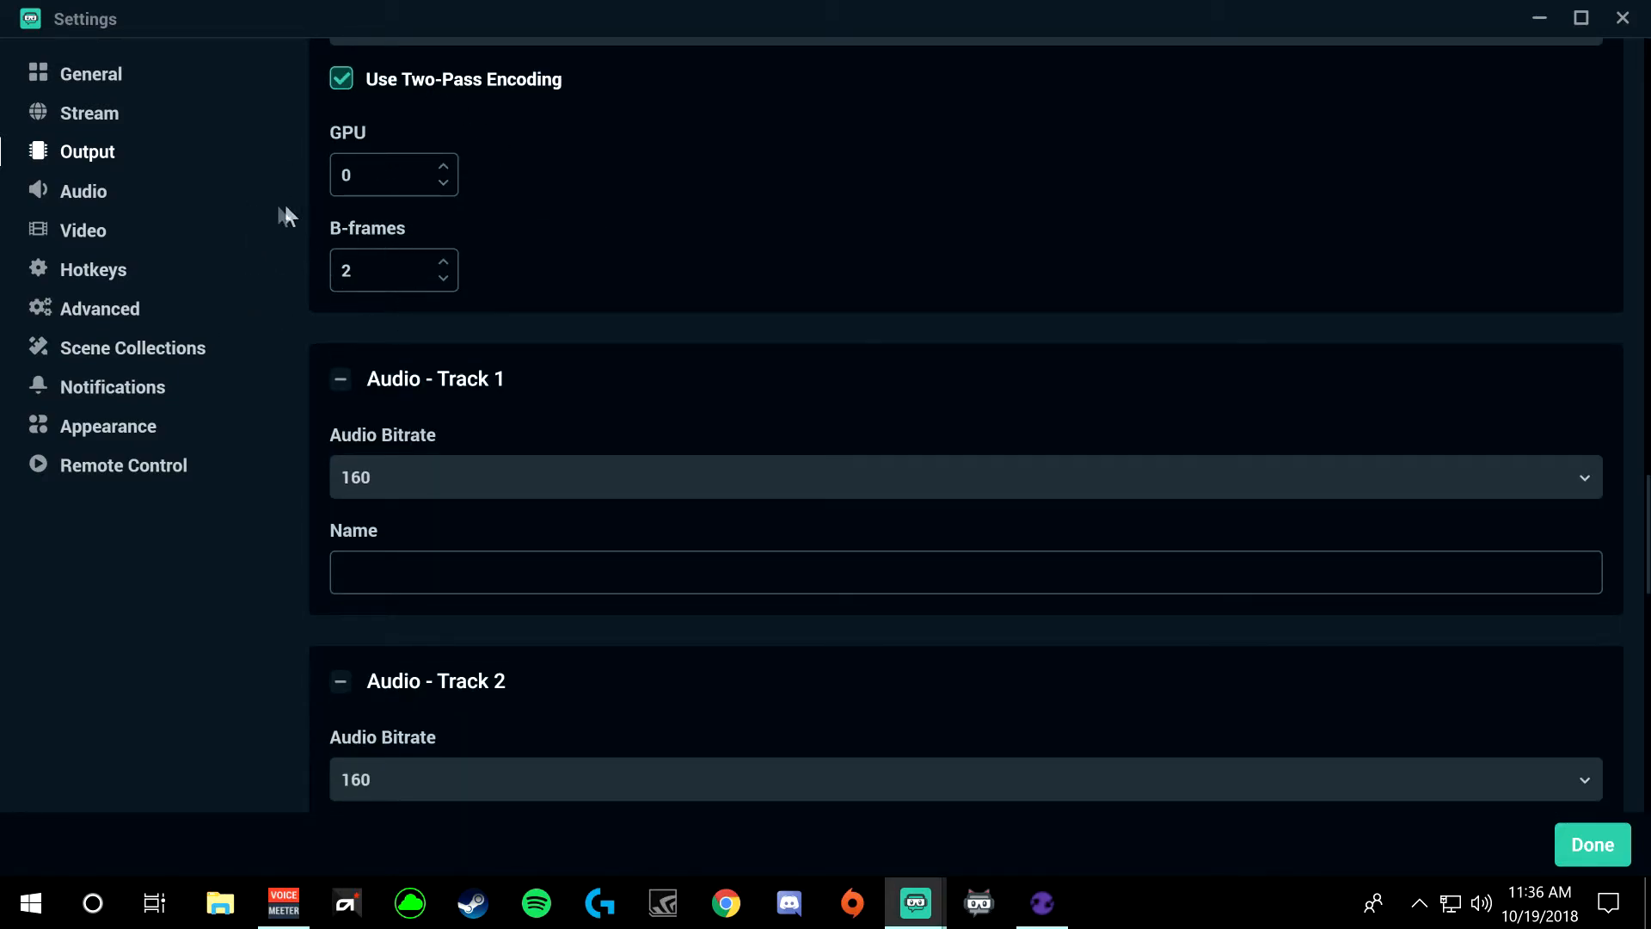
# Step: Review the audio track bitrates and compare the recording encoder settings with the streaming encoder settings in the output settings
pyautogui.scroll(-3, 469, 203)
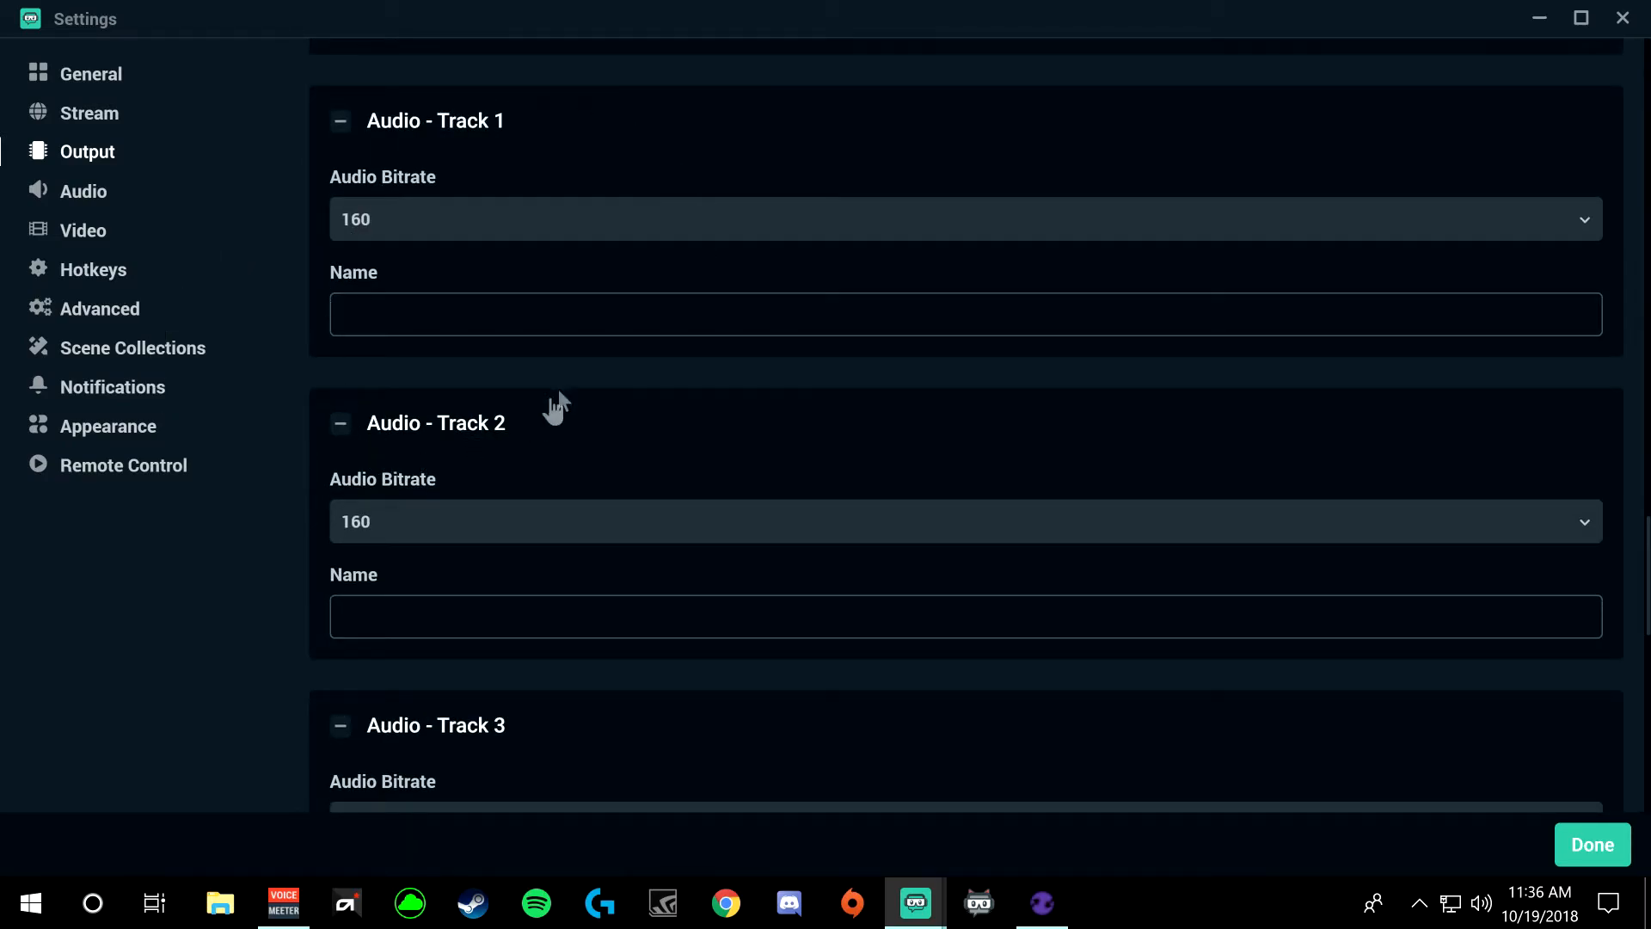
pyautogui.scroll(-7, 533, 370)
pyautogui.scroll(-5, 508, 331)
pyautogui.scroll(14, 314, 258)
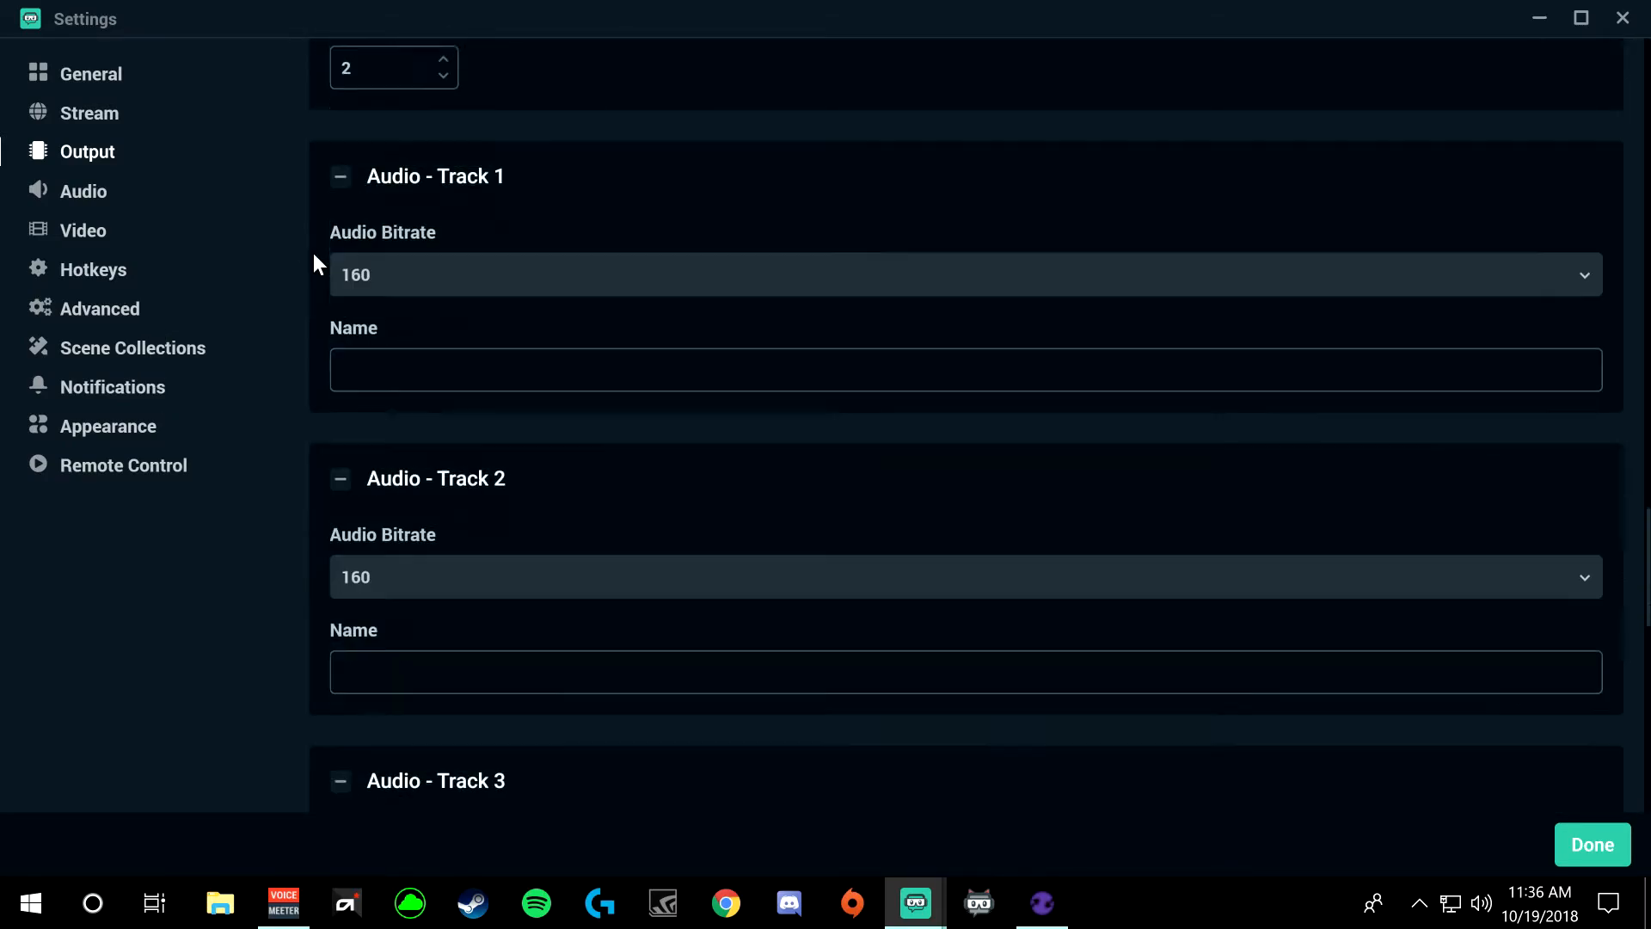
pyautogui.scroll(12, 313, 253)
pyautogui.scroll(-2, 572, 425)
pyautogui.scroll(-8, 568, 421)
pyautogui.scroll(-3, 442, 310)
pyautogui.scroll(11, 497, 423)
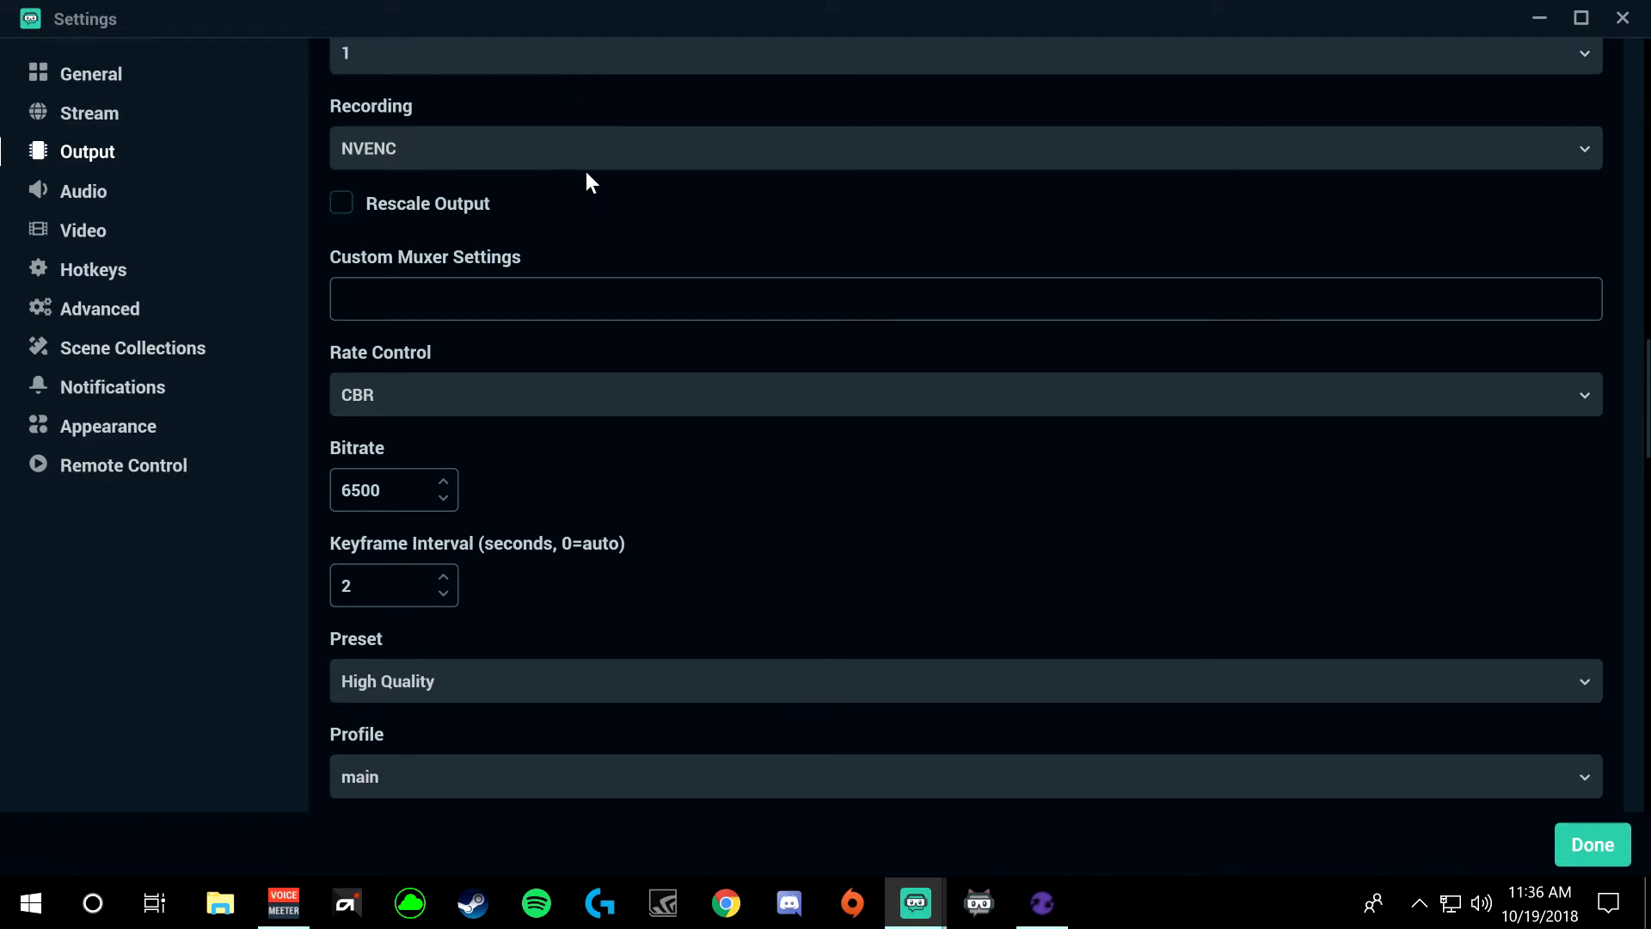
pyautogui.scroll(2, 602, 224)
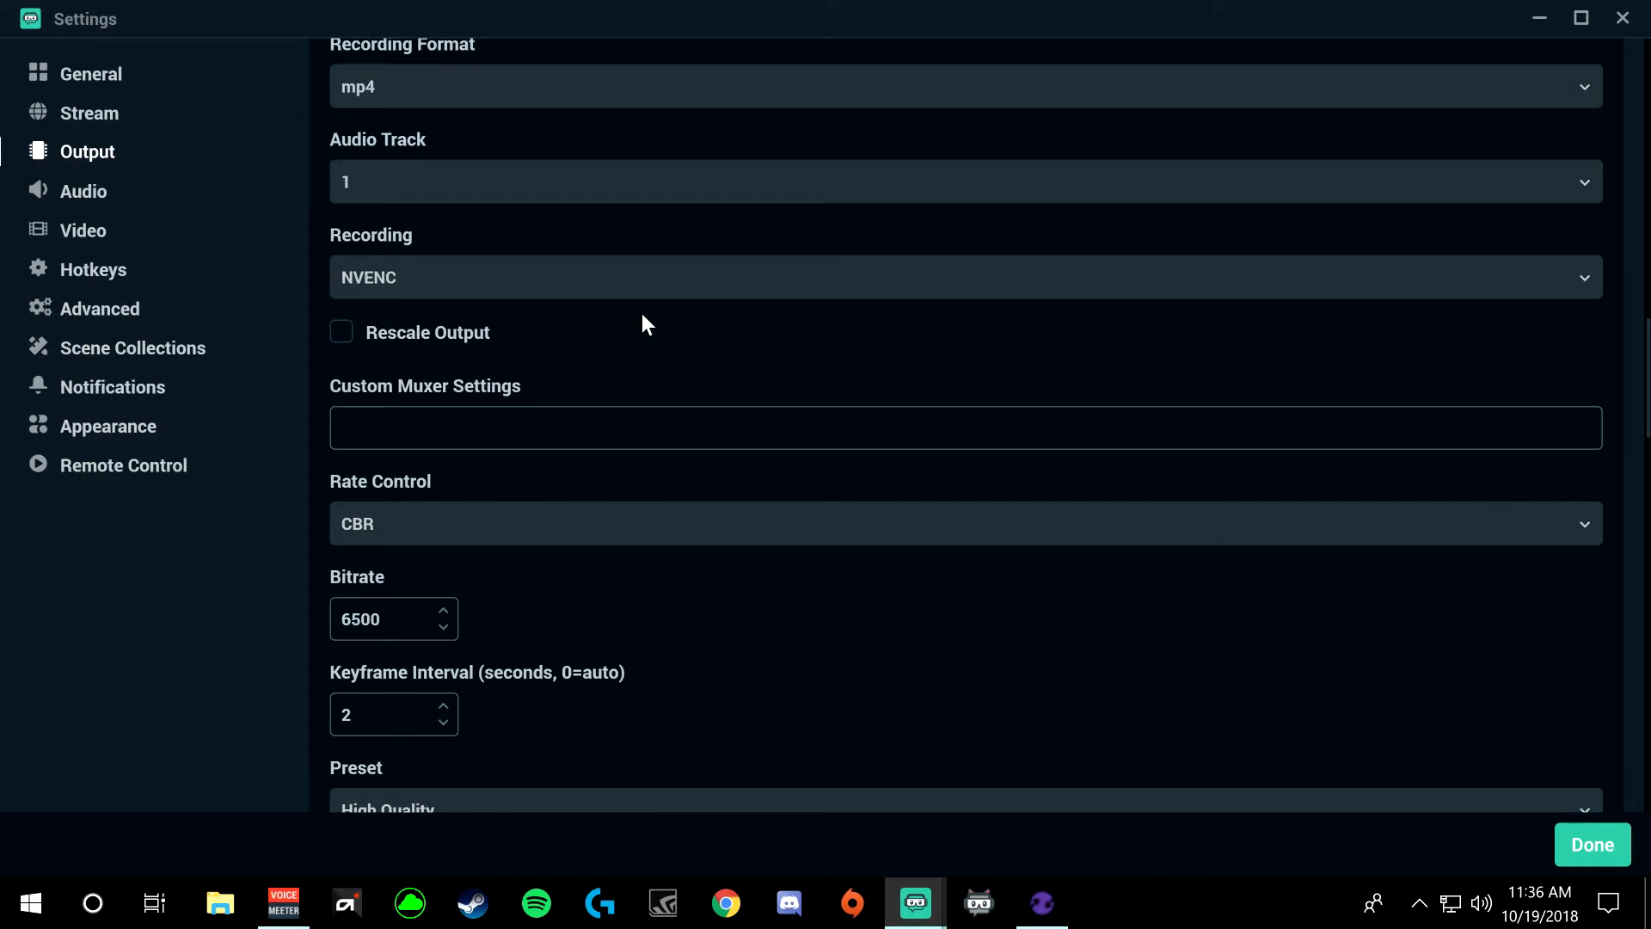
pyautogui.scroll(6, 643, 319)
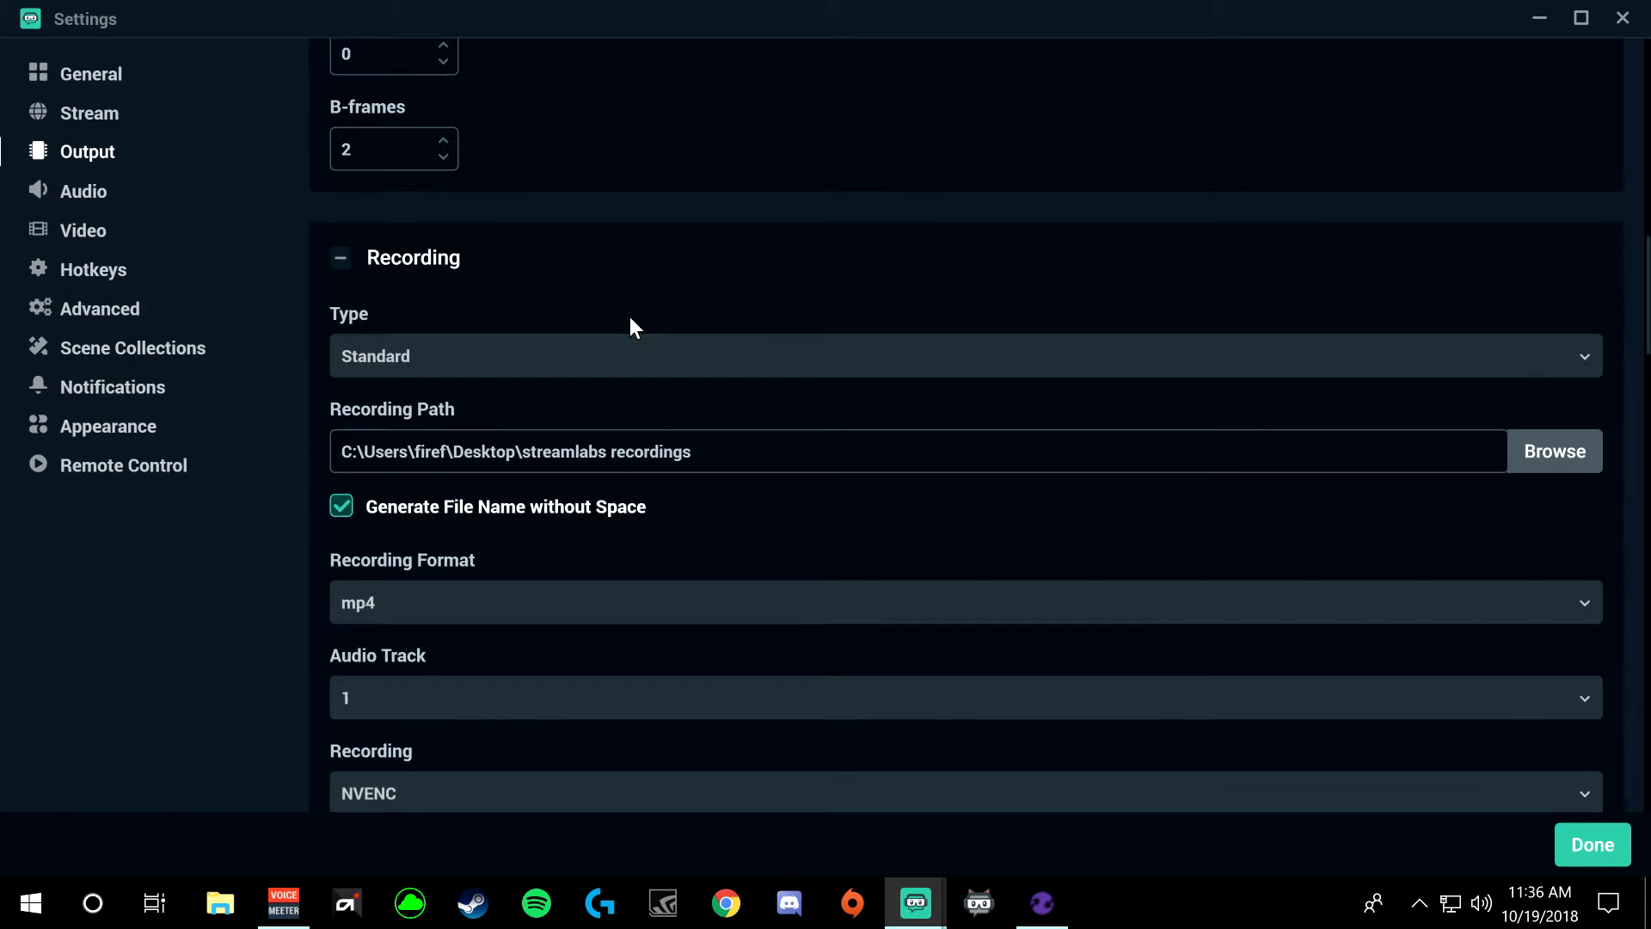
pyautogui.scroll(-2, 630, 325)
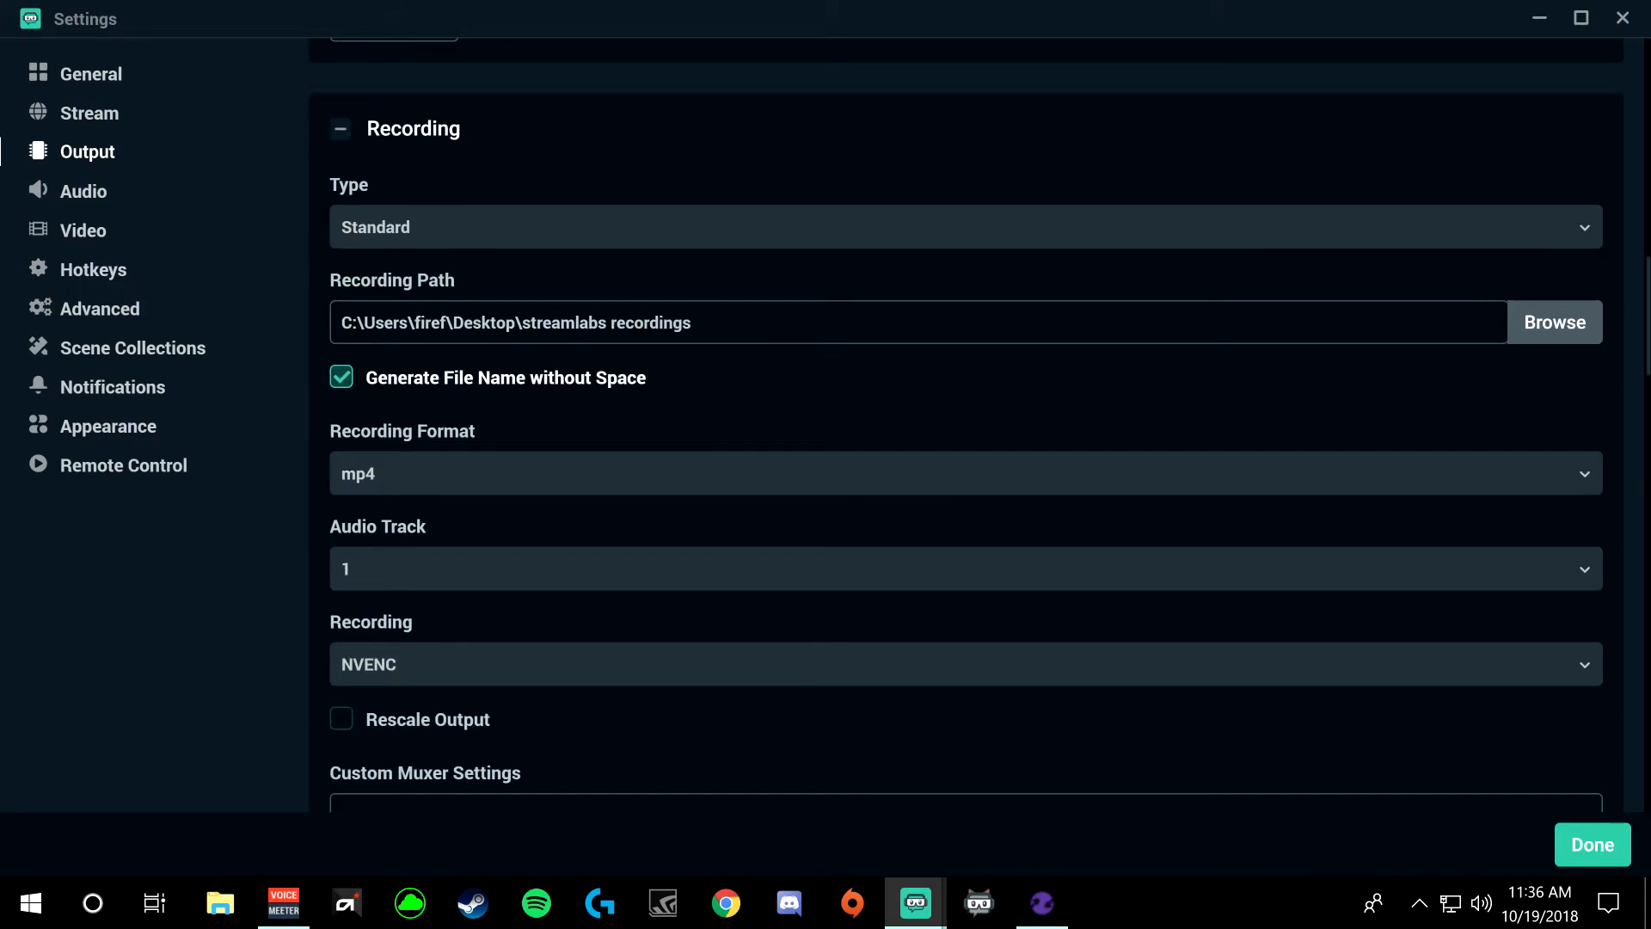
pyautogui.scroll(8, 630, 325)
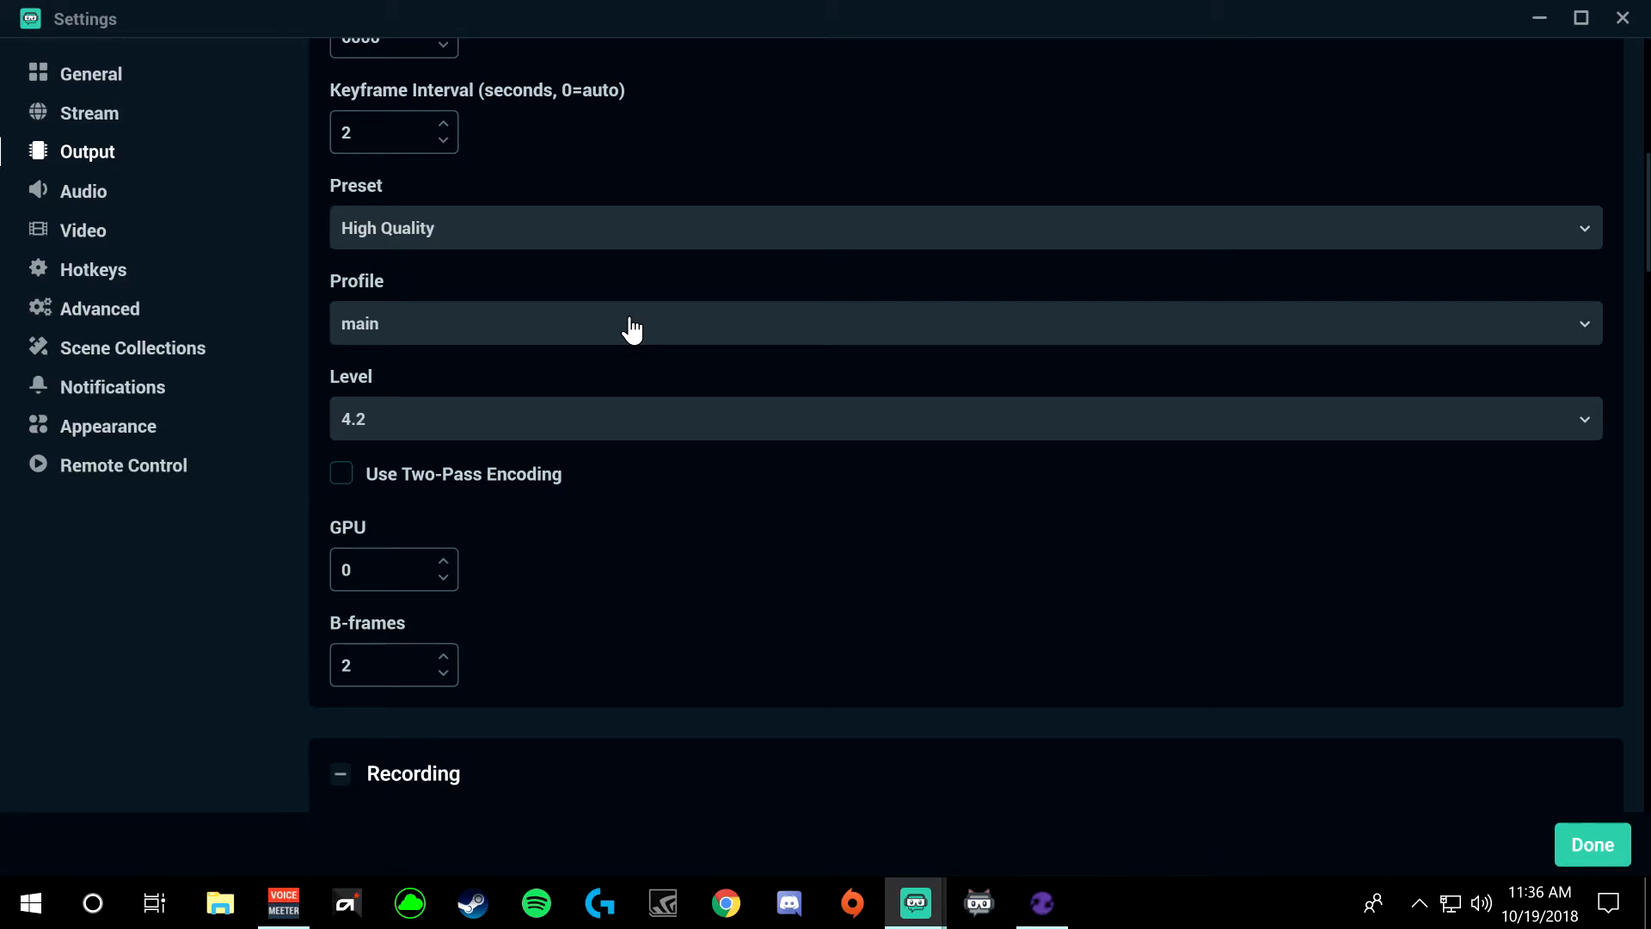
pyautogui.scroll(-6, 632, 329)
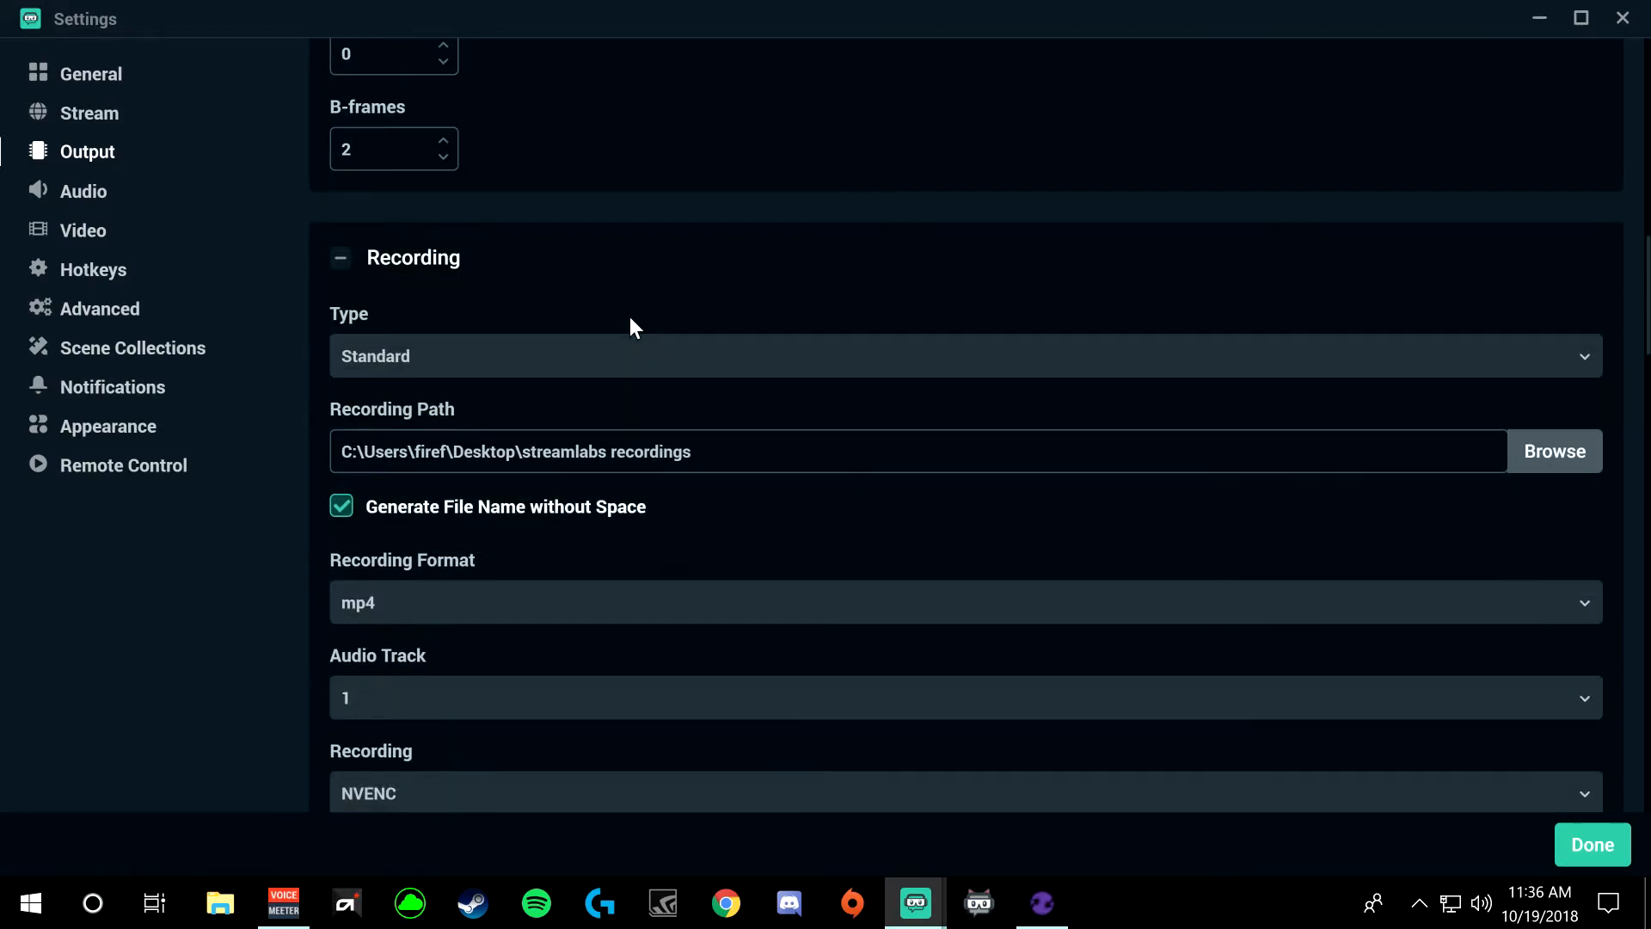
pyautogui.scroll(-8, 632, 327)
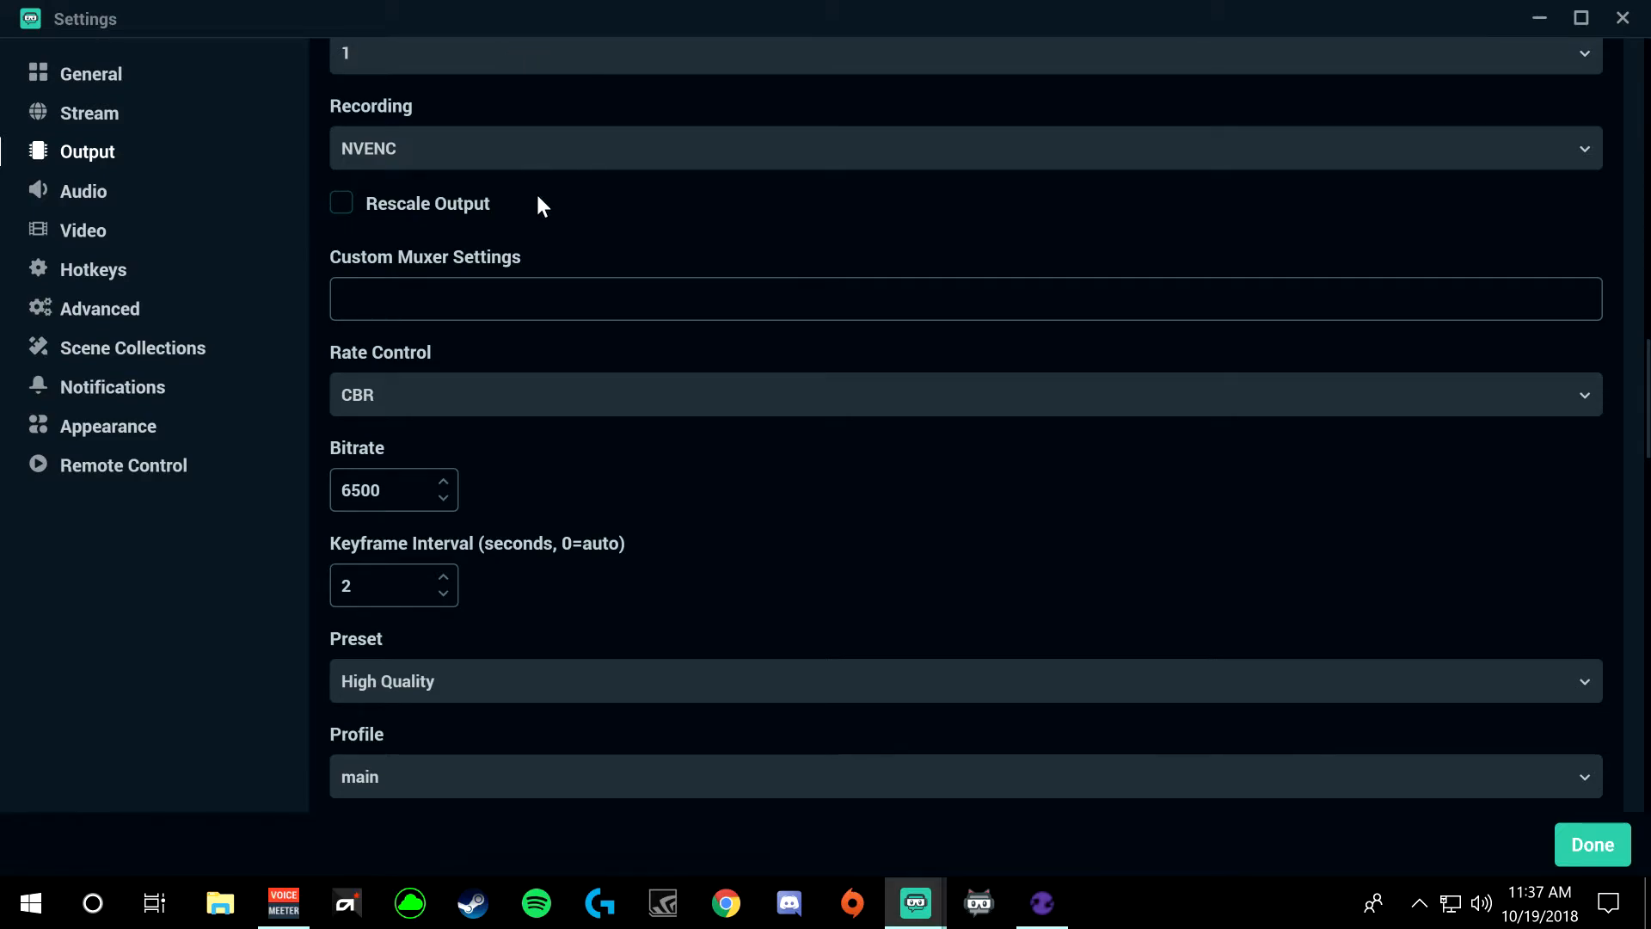
pyautogui.scroll(-1, 535, 200)
# Step: Set Desktop Audio Device 1 to Headphones (Astro A50 Game) in the audio settings
pyautogui.click(107, 201)
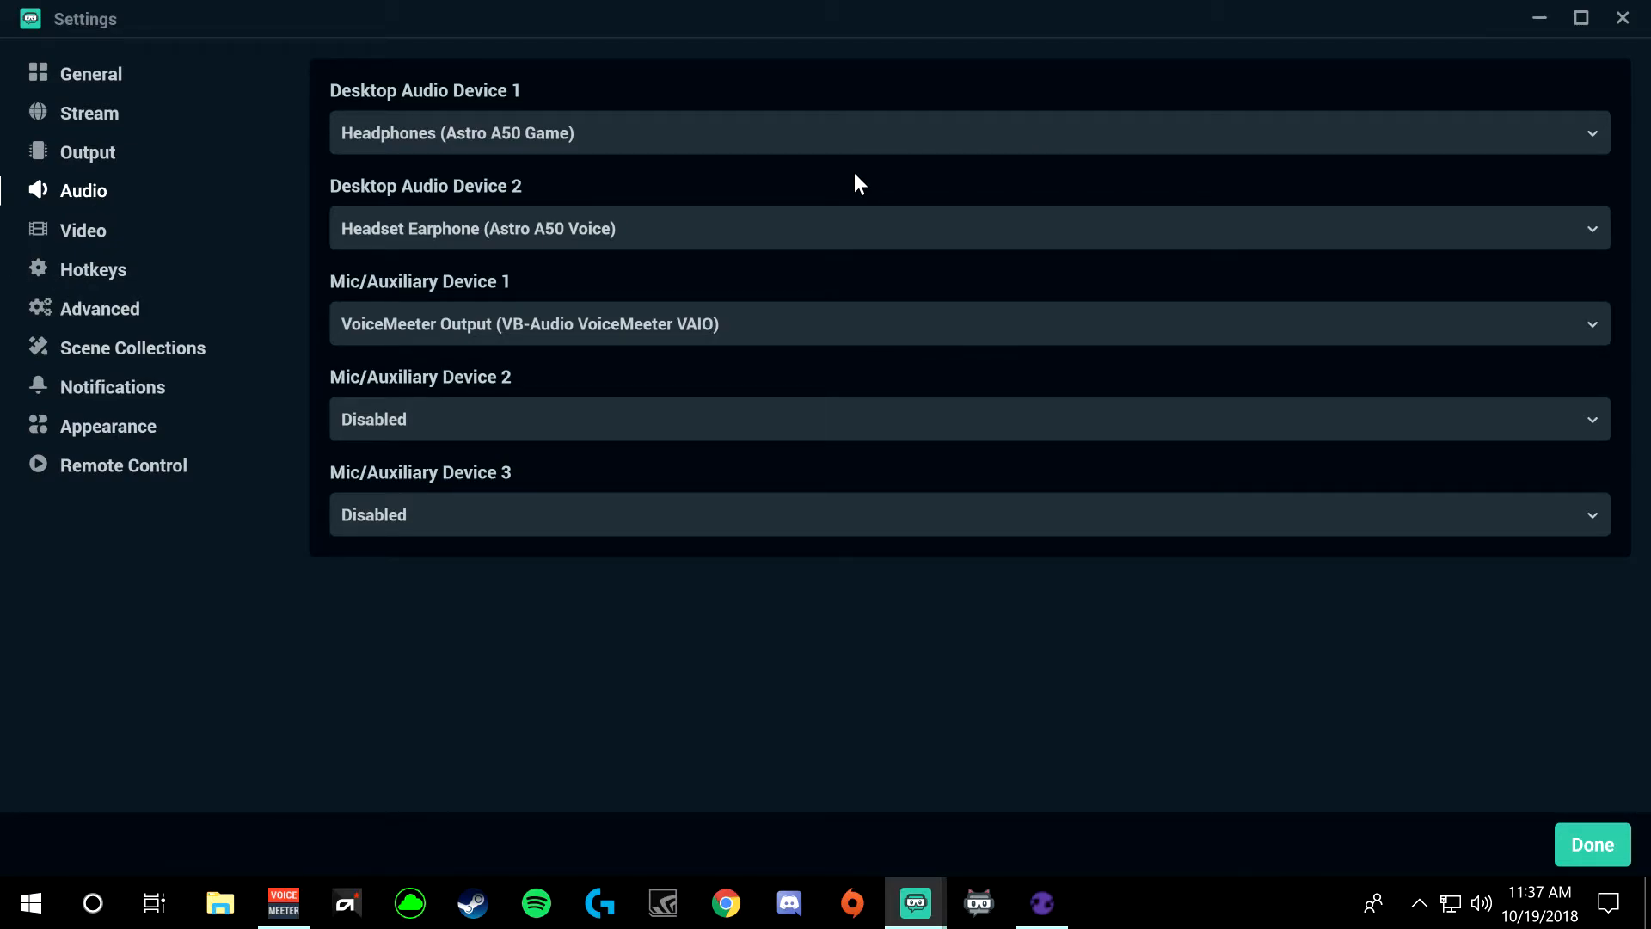
pyautogui.click(647, 139)
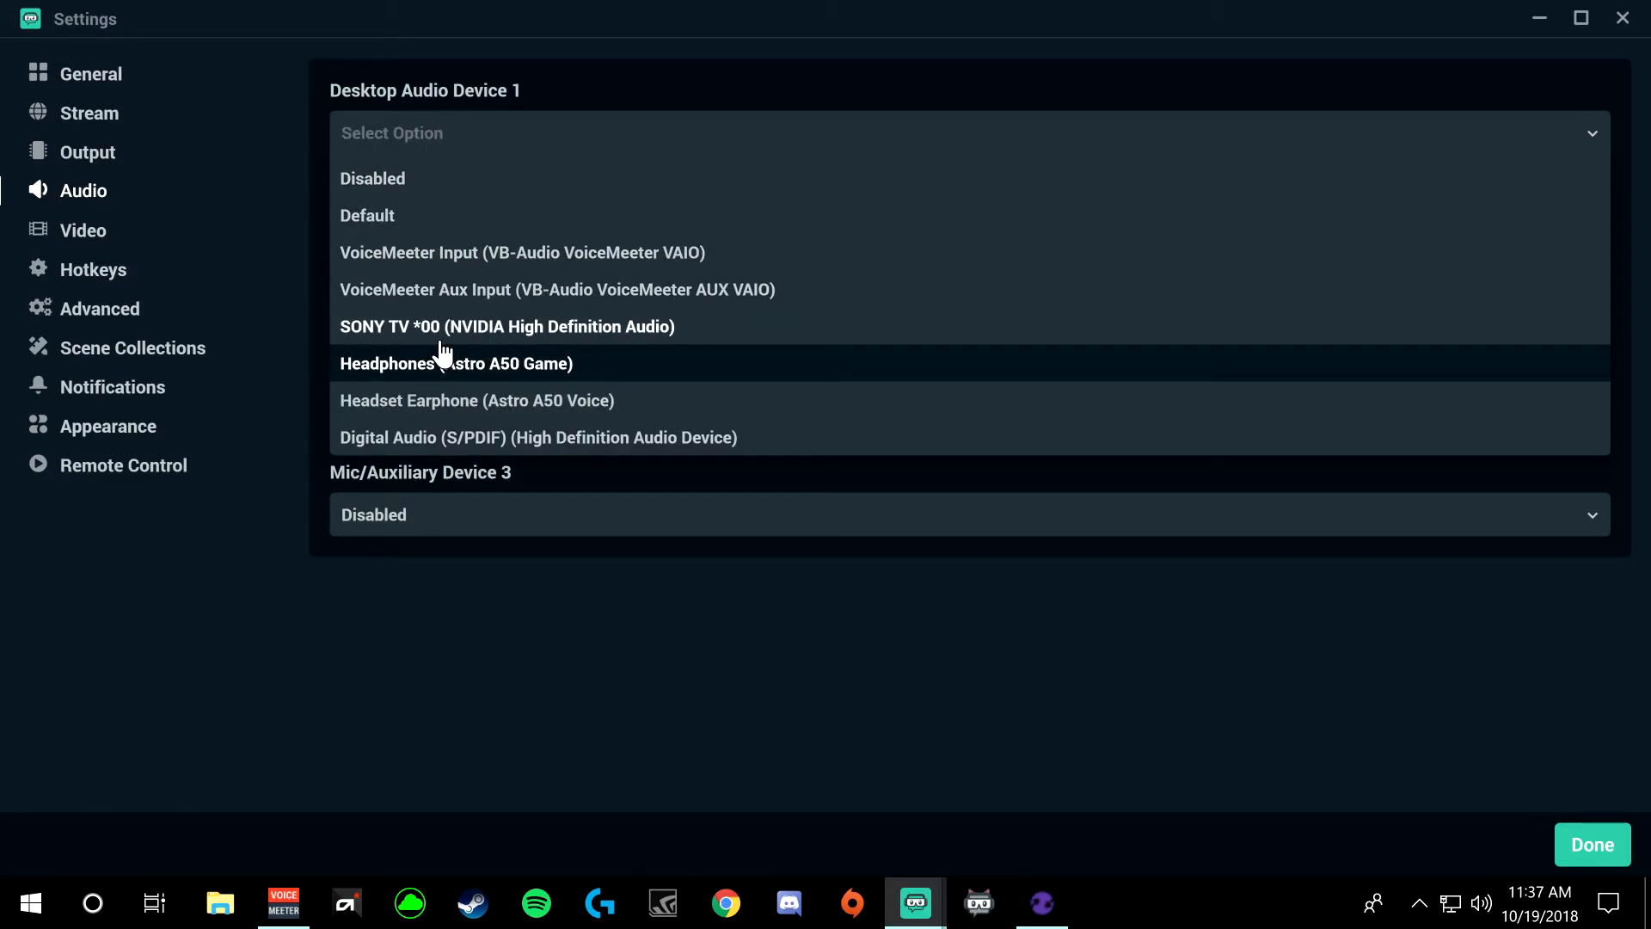
pyautogui.click(488, 368)
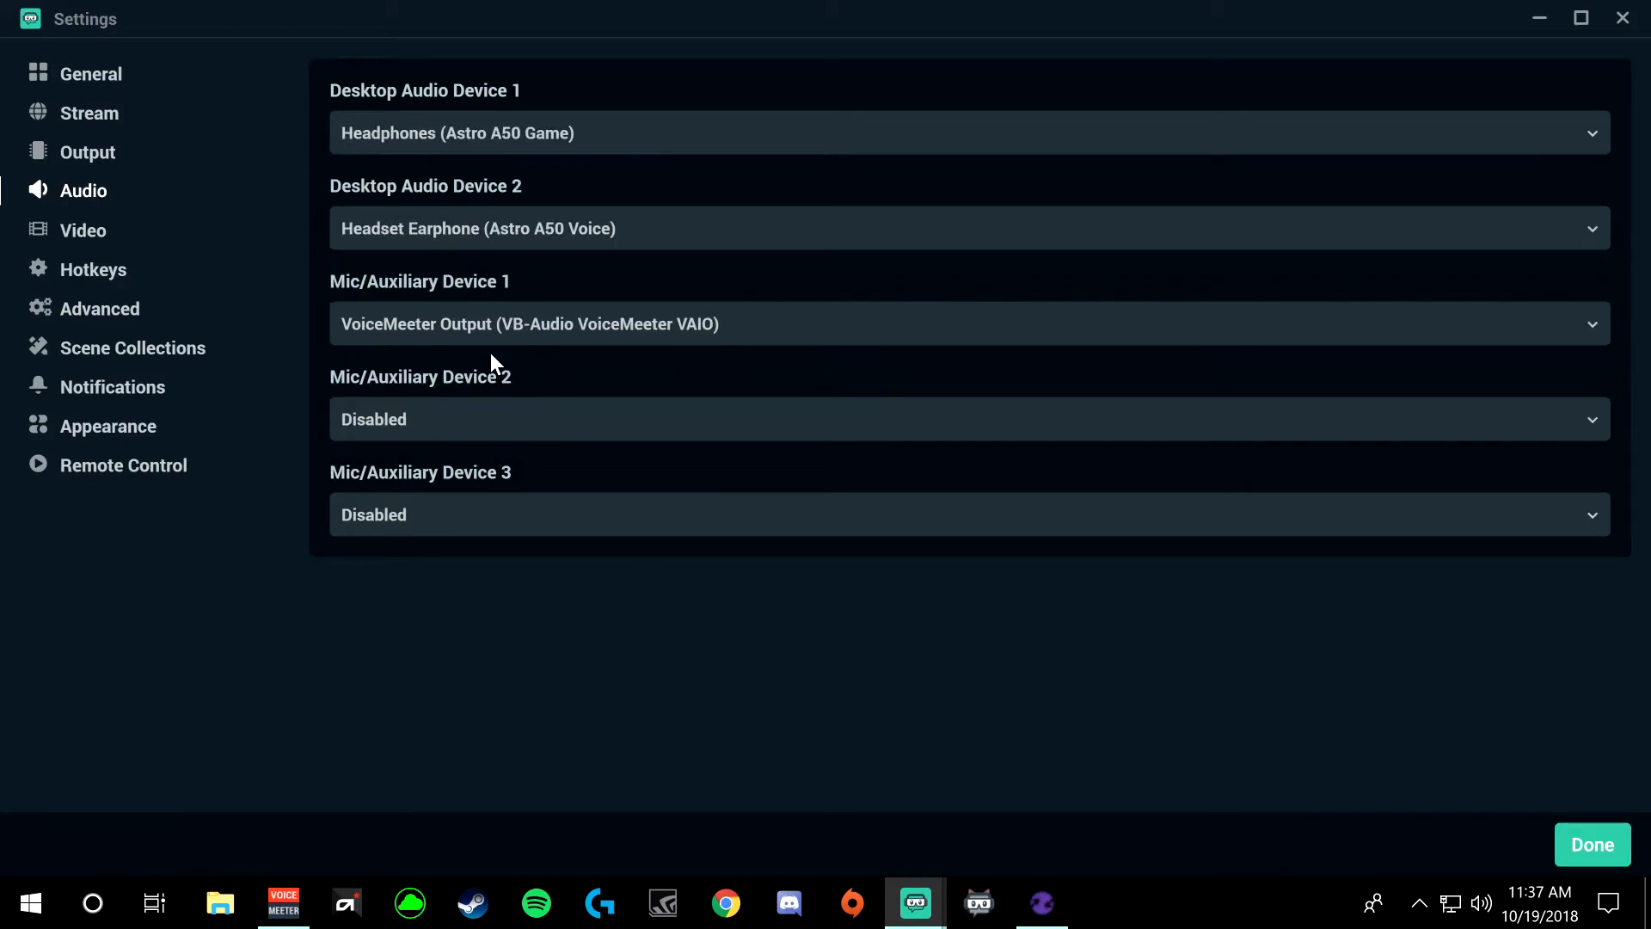
# Step: Shrink the settings window and check how the selected audio devices are listed in the editor's mixer
pyautogui.moveTo(1304, 11)
pyautogui.mouseDown()
pyautogui.moveTo(888, 641)
pyautogui.moveTo(1116, 48)
pyautogui.moveTo(1083, 34)
pyautogui.moveTo(1314, 13)
pyautogui.mouseUp()
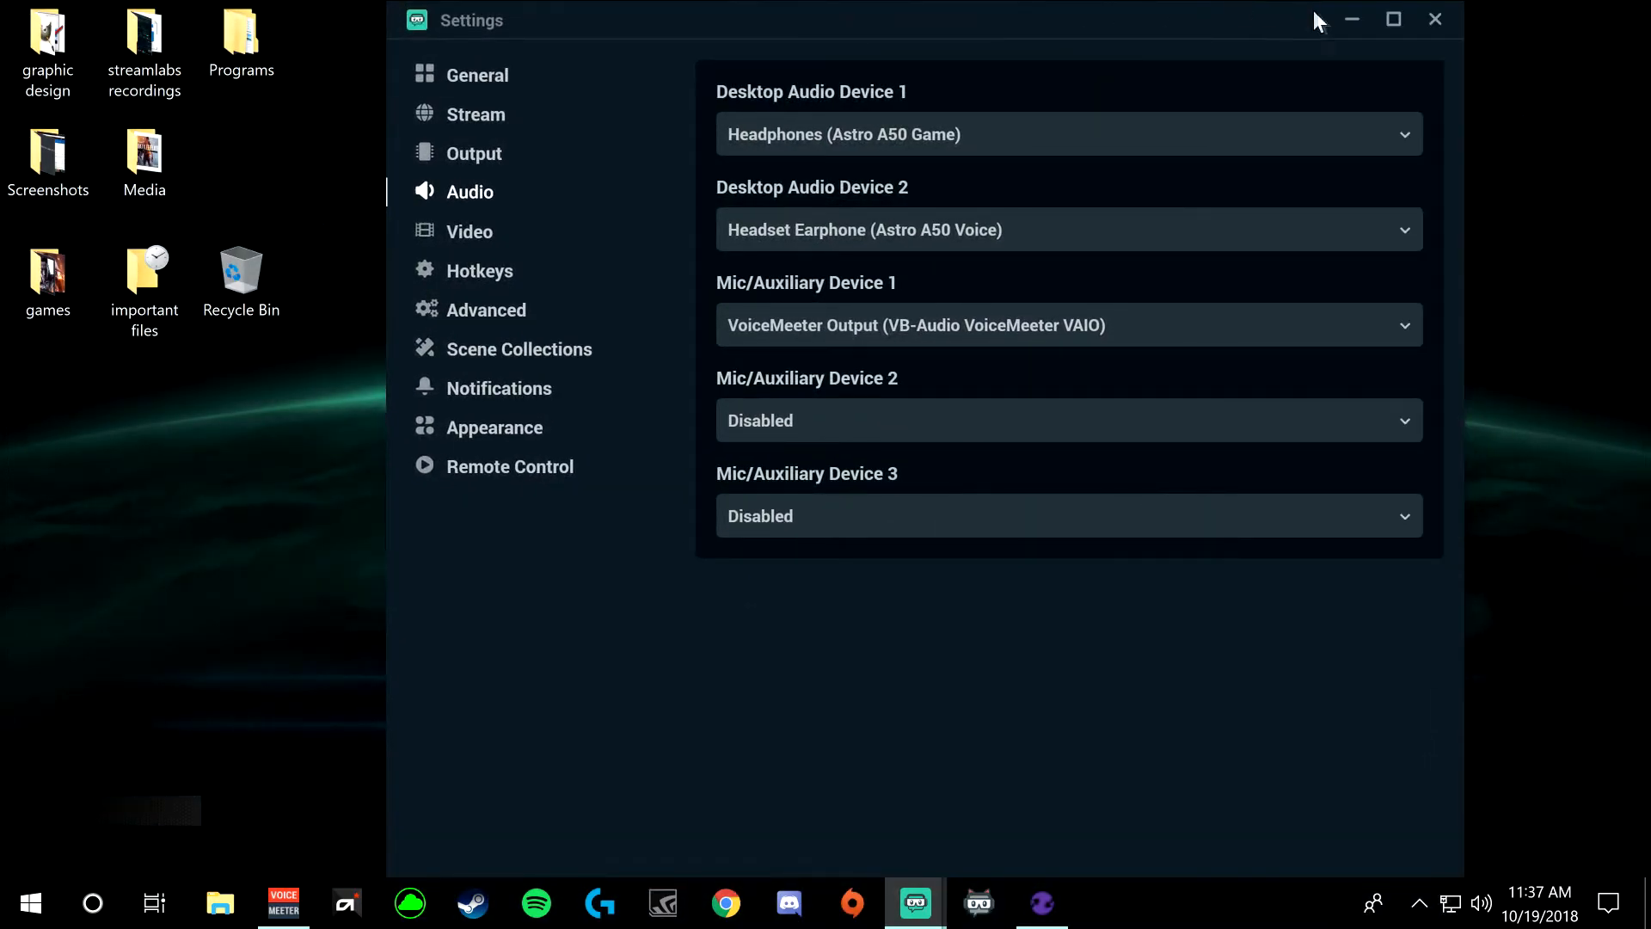
pyautogui.moveTo(915, 903)
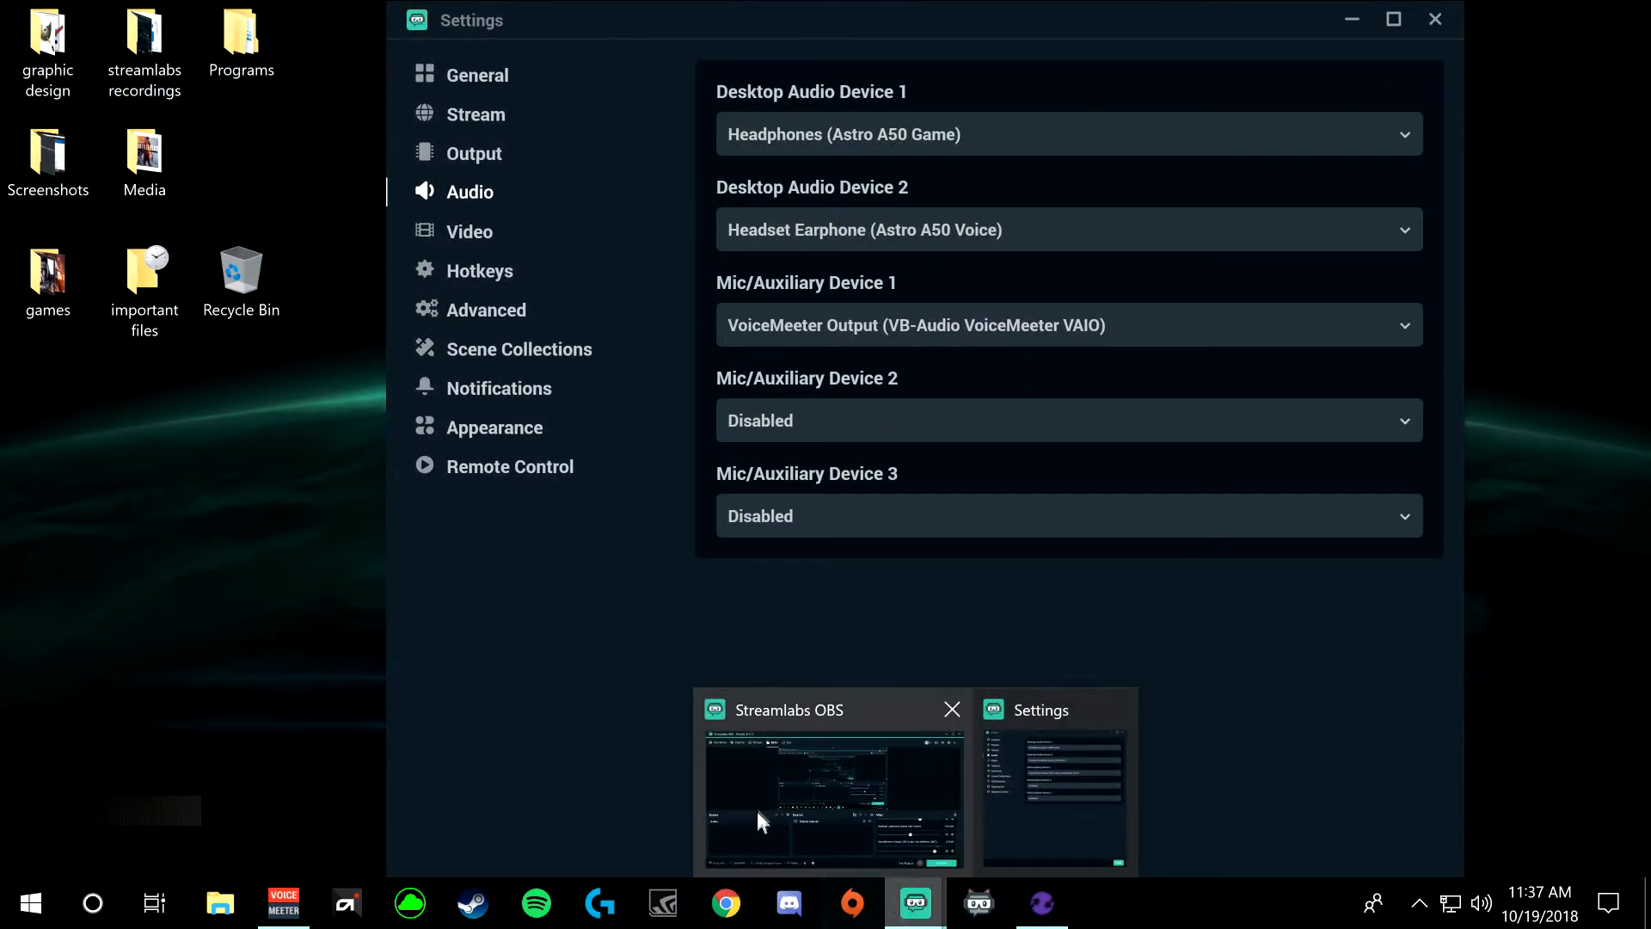
pyautogui.click(756, 812)
pyautogui.scroll(2, 1272, 616)
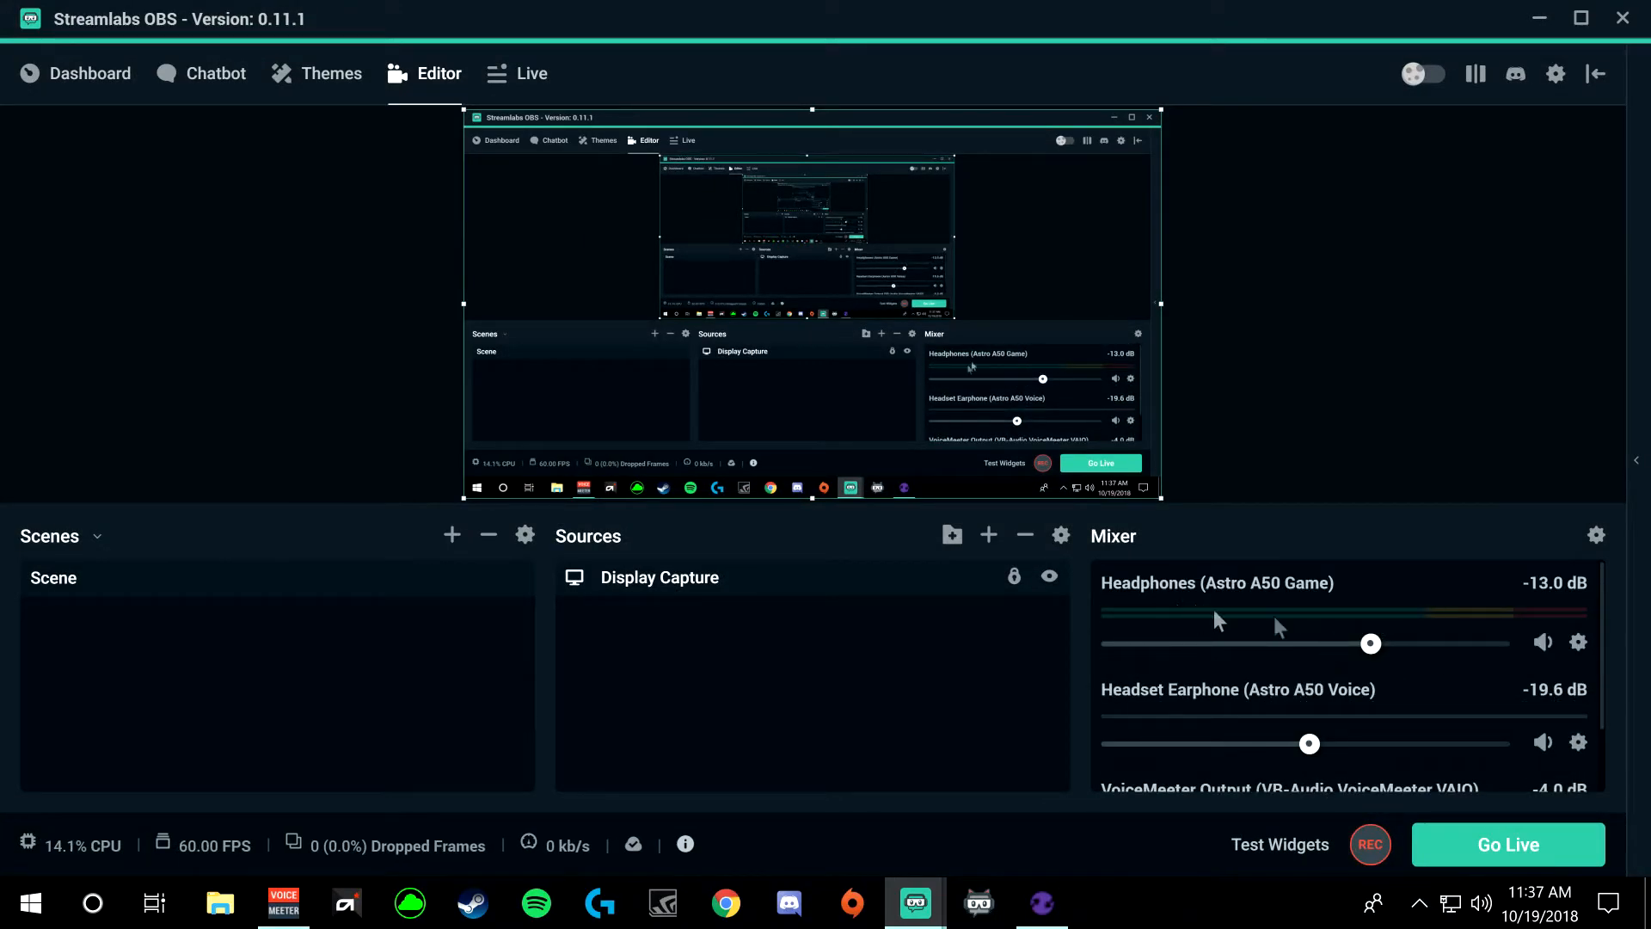
pyautogui.click(1539, 18)
# Step: Set Desktop Audio Device 1 to Disabled and reselect Headphones (Astro A50 Game) for it
pyautogui.click(997, 148)
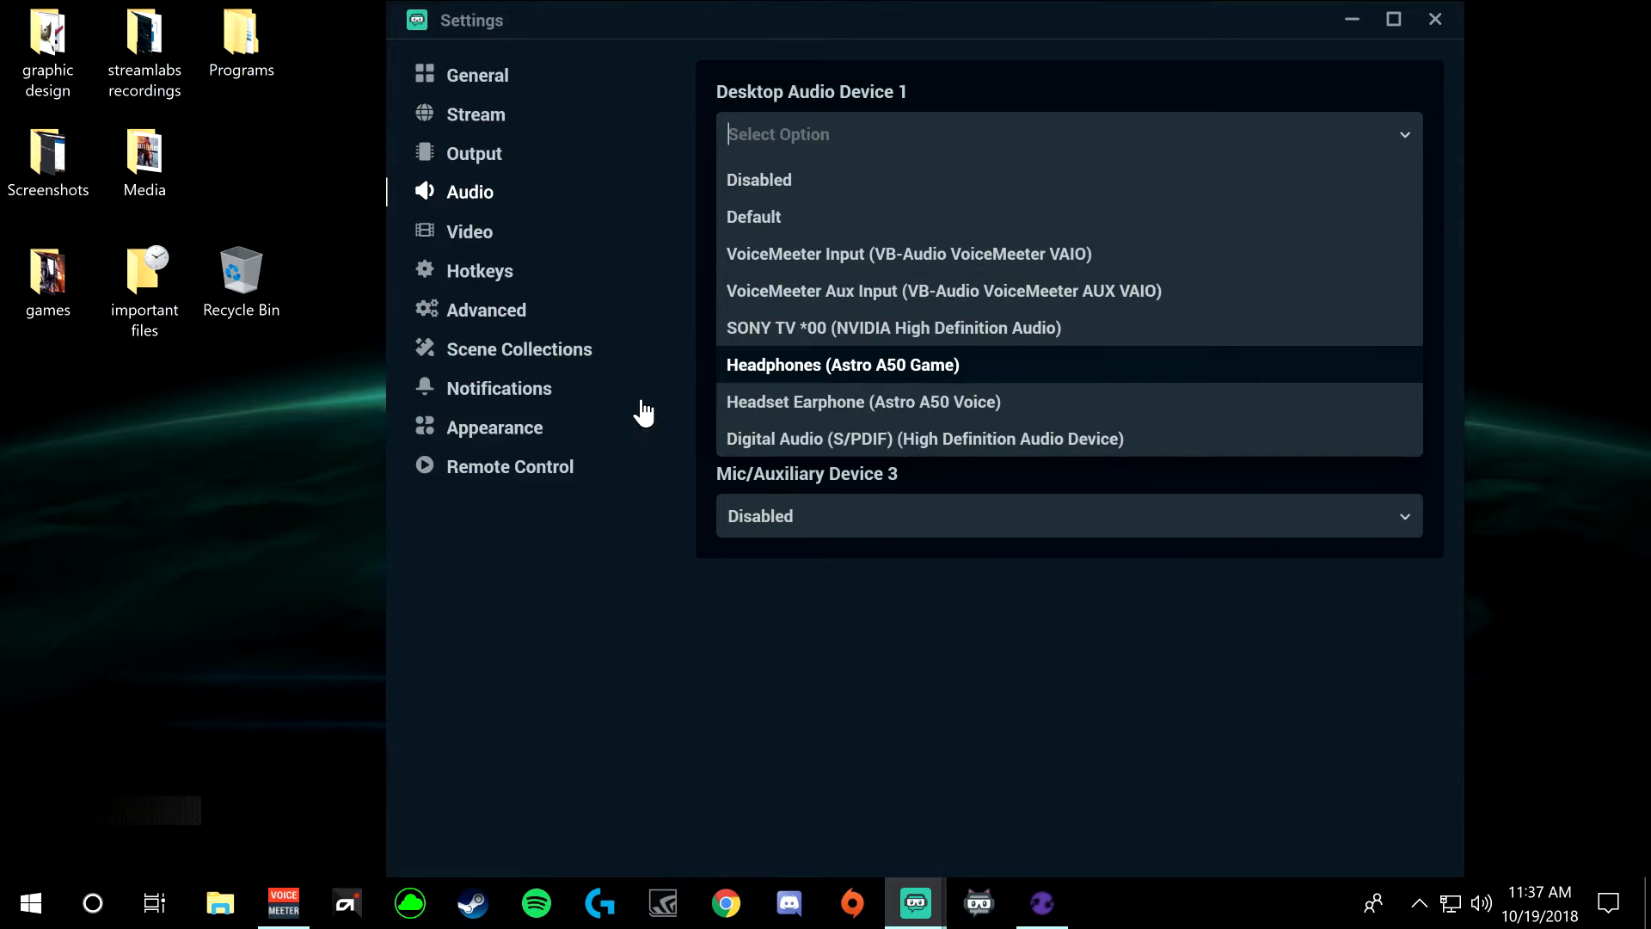
pyautogui.click(779, 179)
pyautogui.click(889, 153)
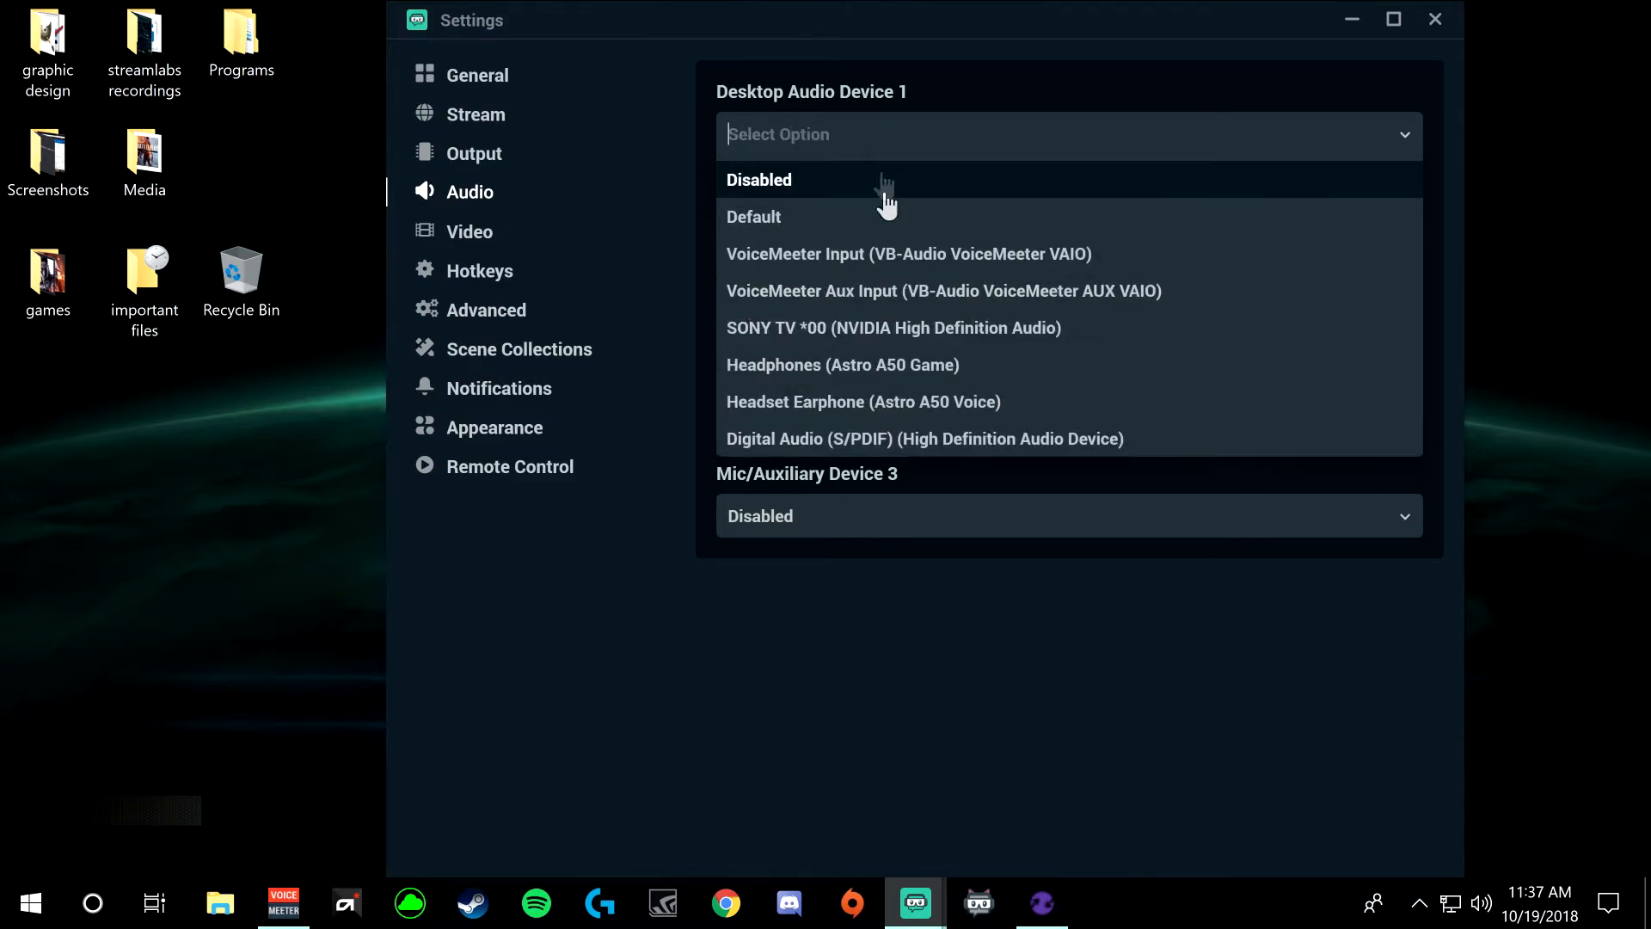
pyautogui.click(870, 370)
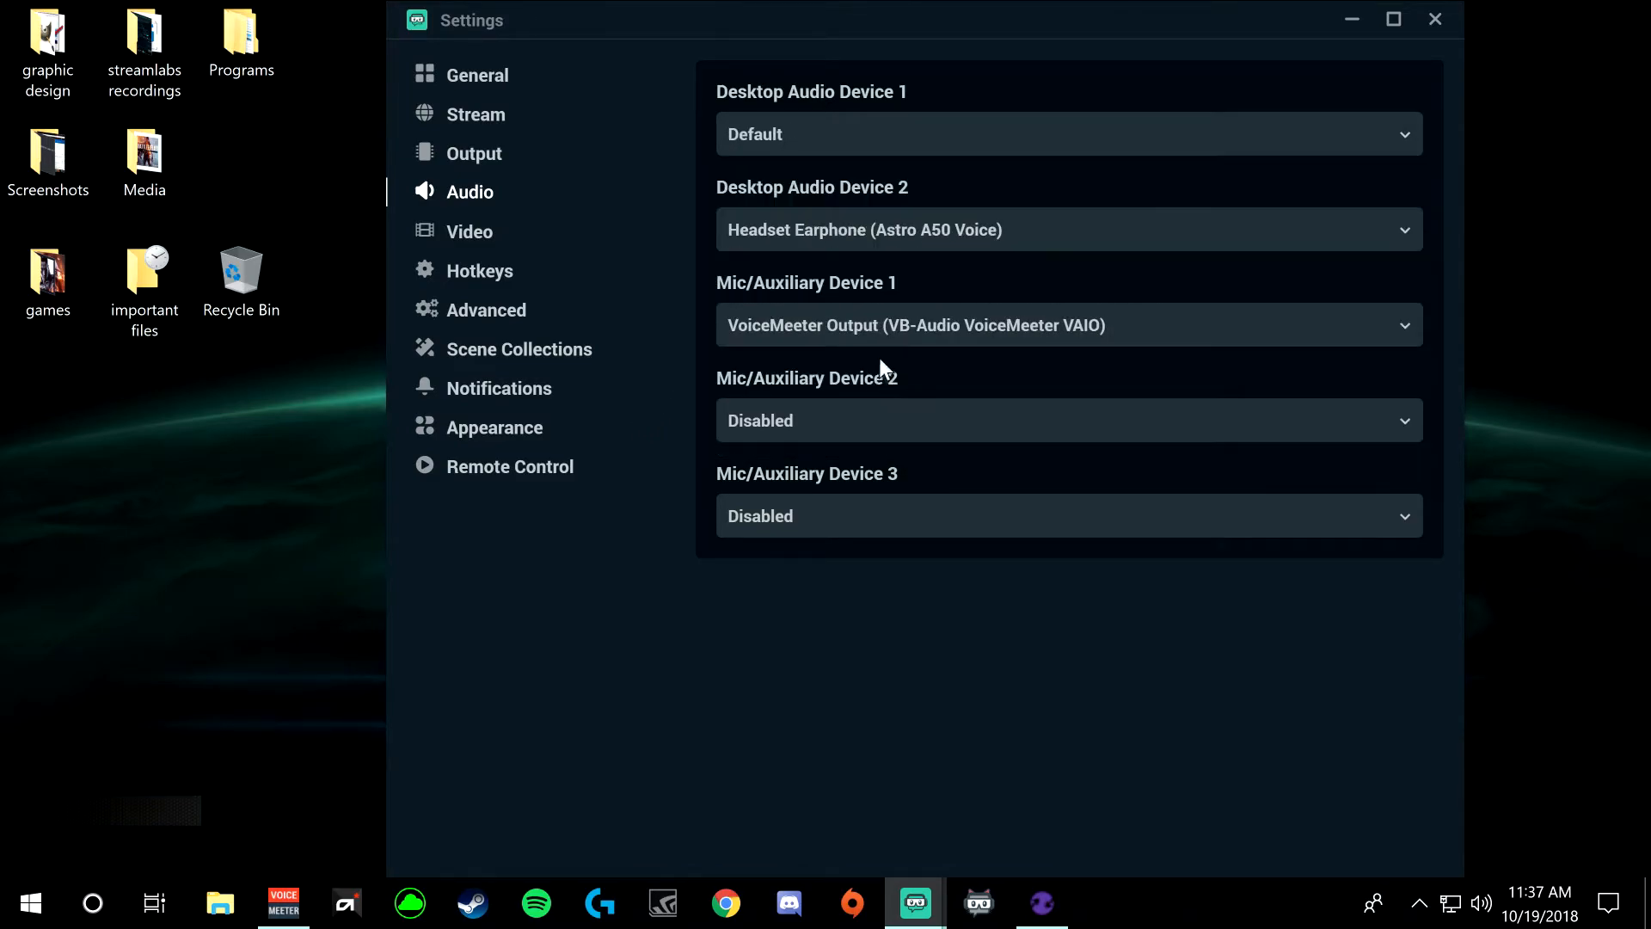
pyautogui.click(896, 129)
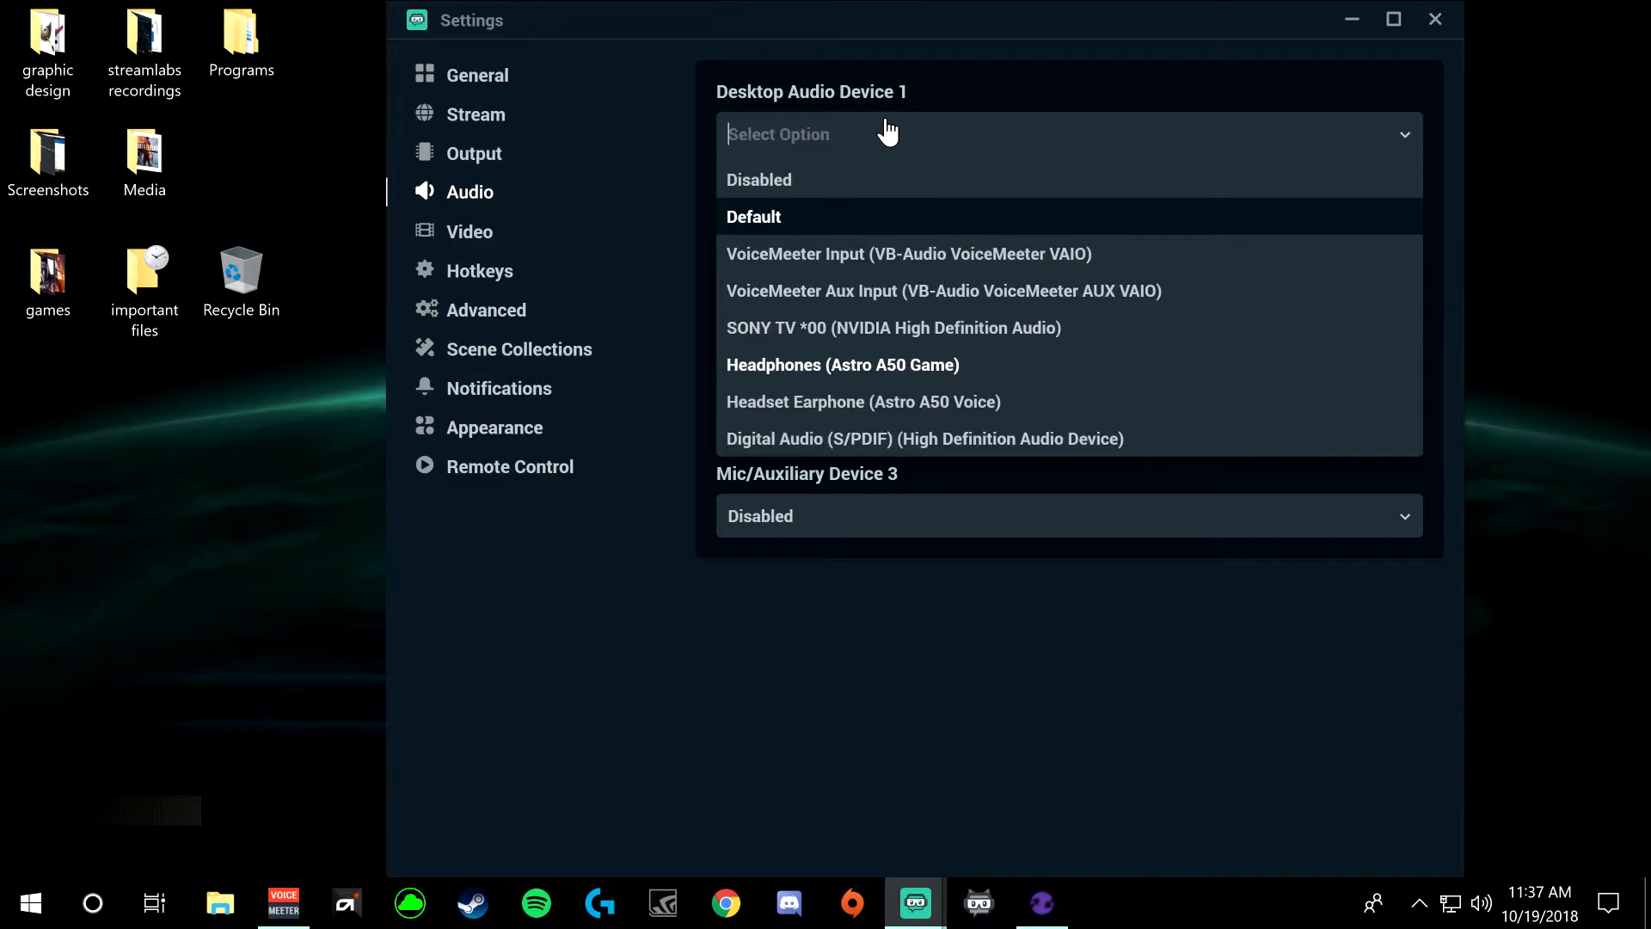
pyautogui.click(864, 366)
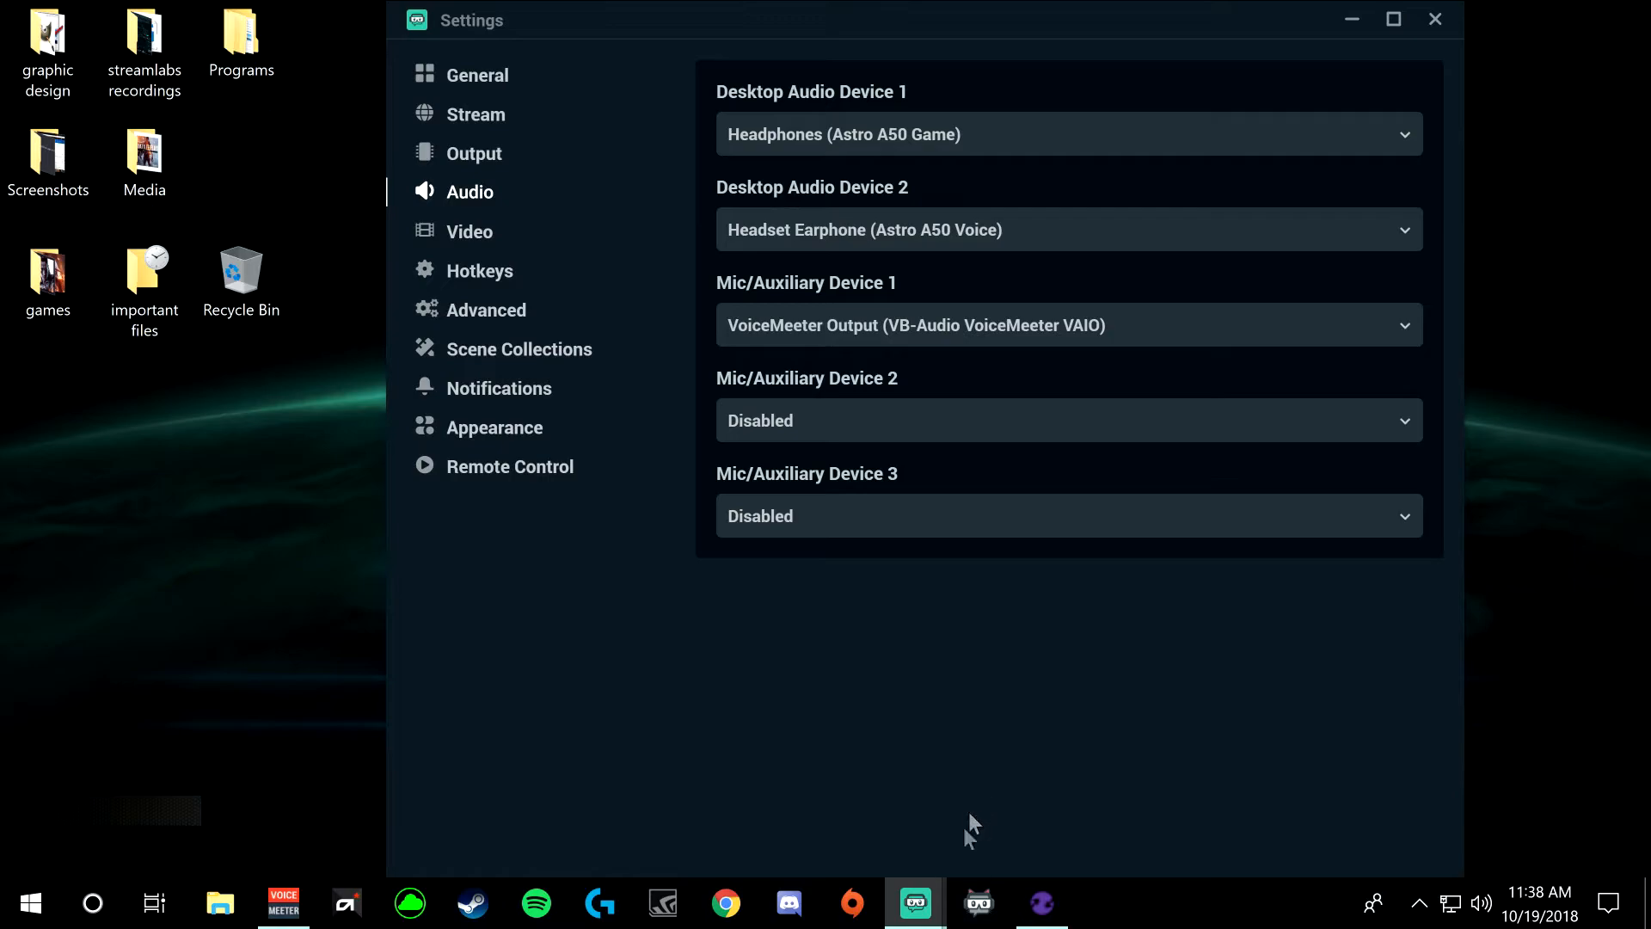
# Step: Mute and unmute Headset Earphone (Astro A50 Voice) in the editor's mixer, and set its volume to -12.1 dB
pyautogui.moveTo(914, 898)
pyautogui.click(778, 778)
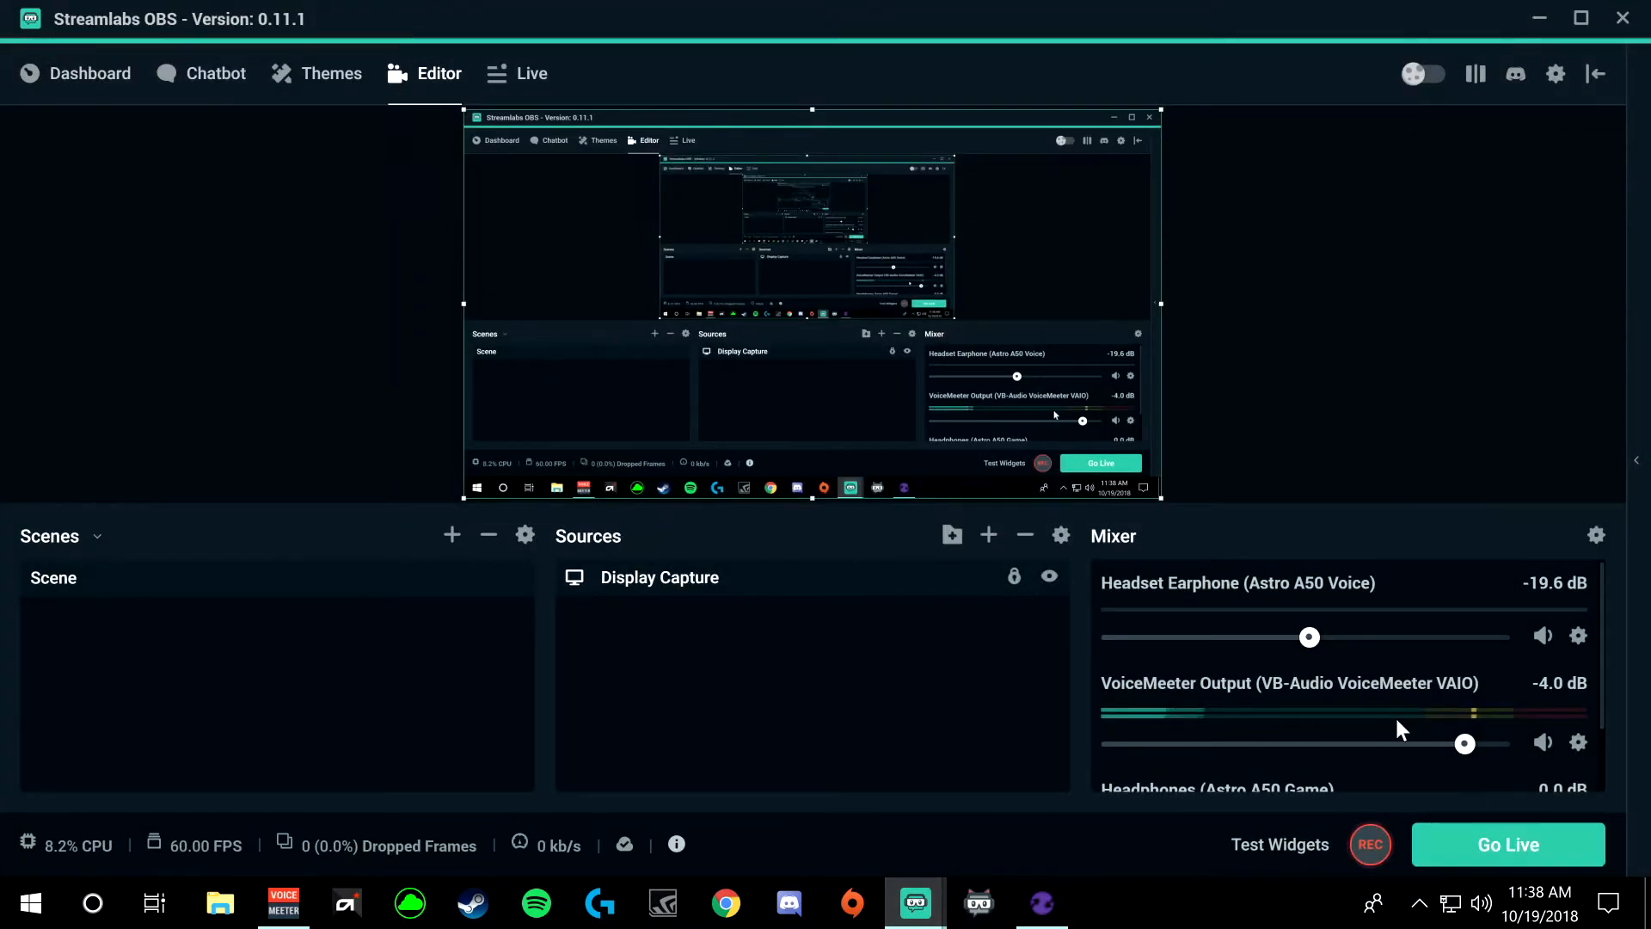
pyautogui.scroll(-2, 1373, 662)
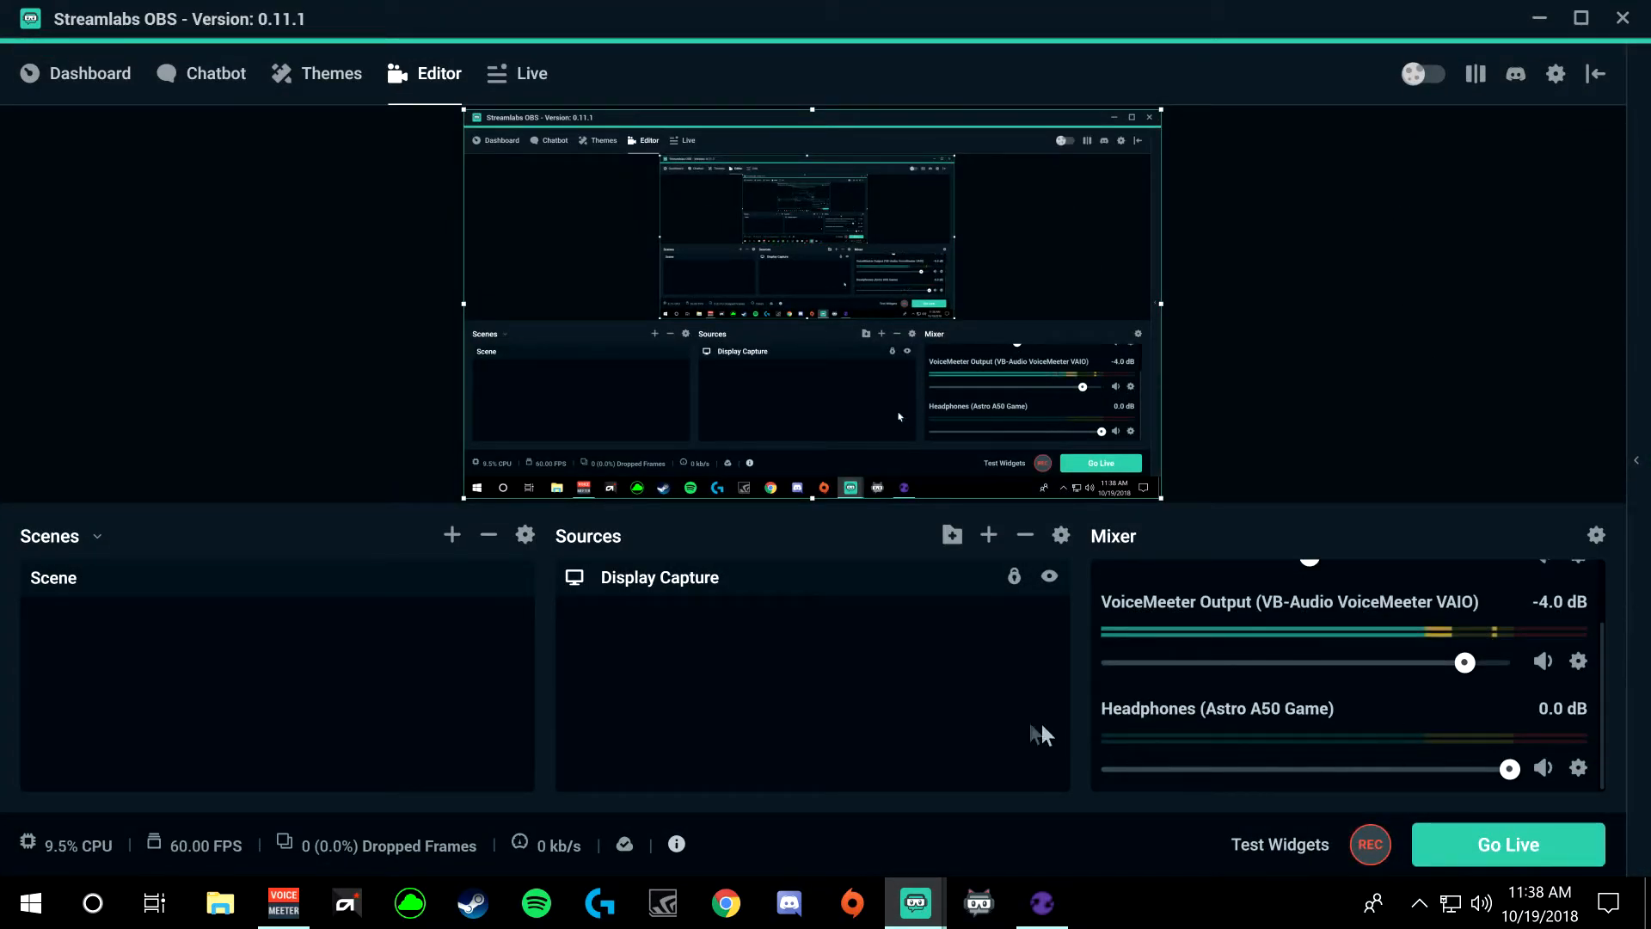
pyautogui.scroll(2, 1416, 731)
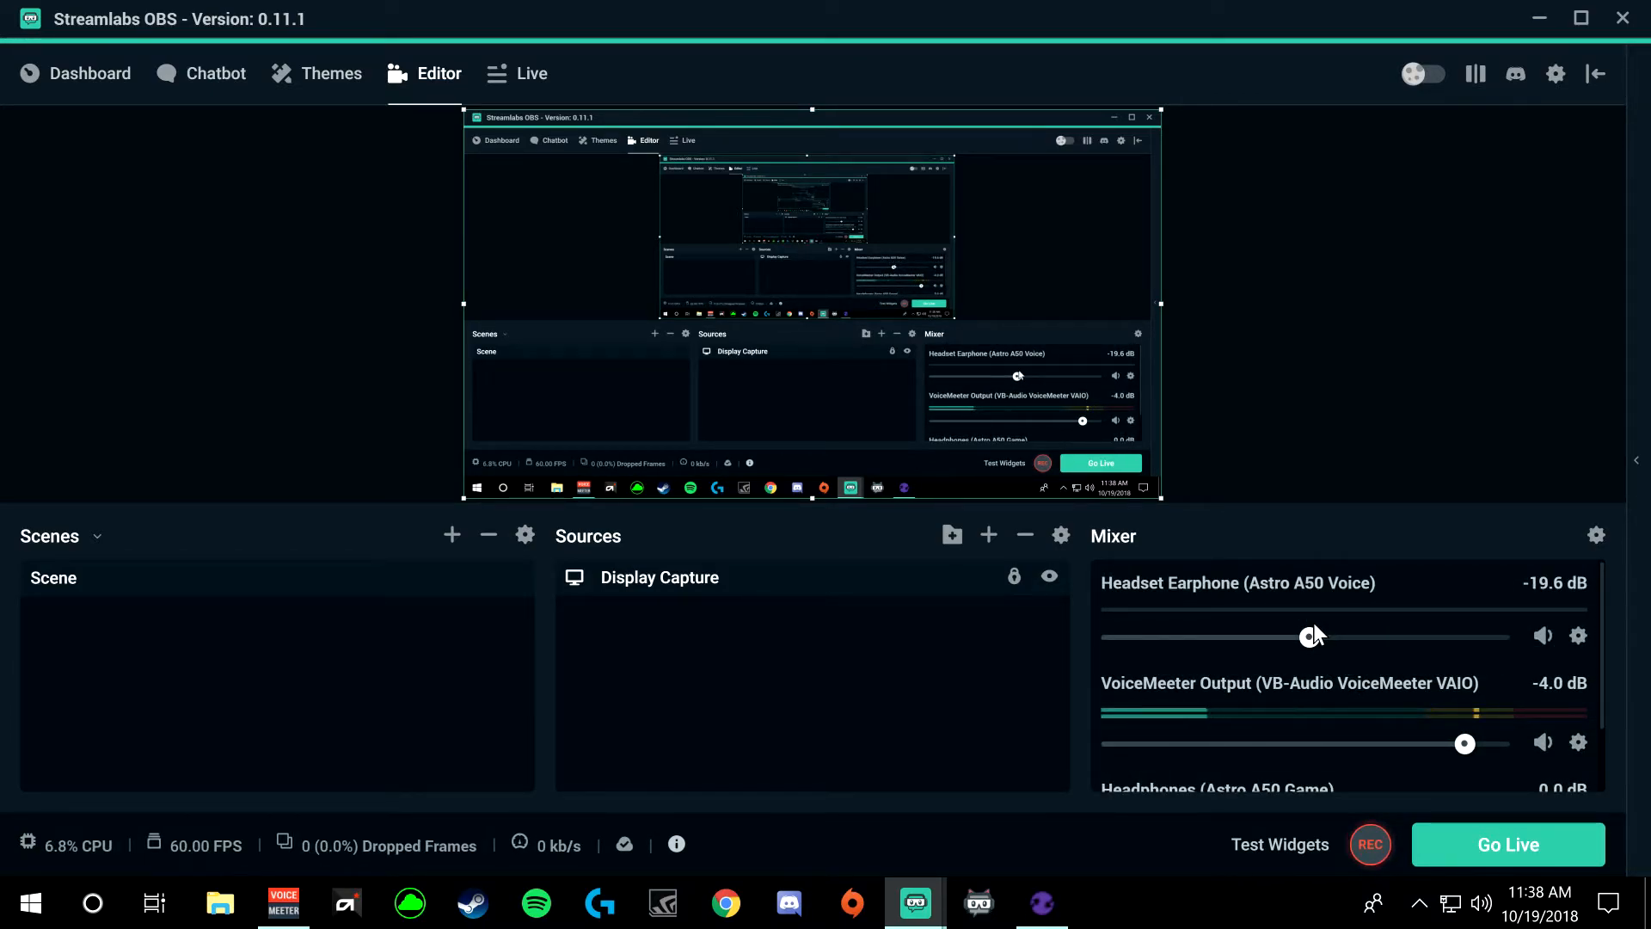
pyautogui.moveTo(1313, 622); pyautogui.dragTo(1044, 647)
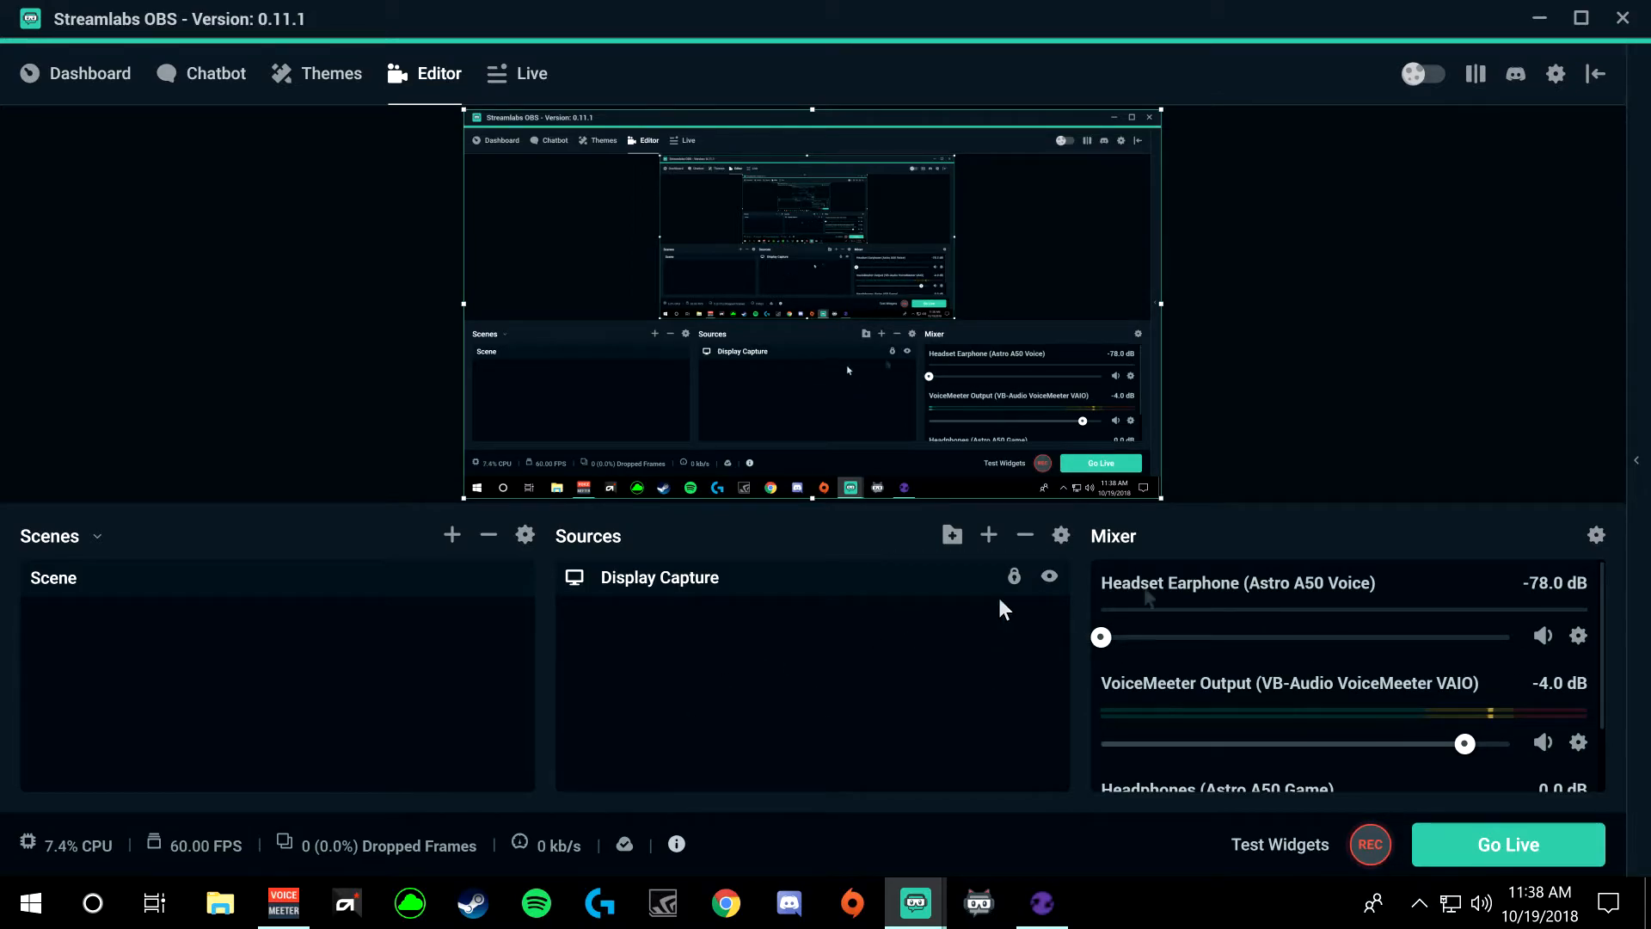
pyautogui.click(1543, 638)
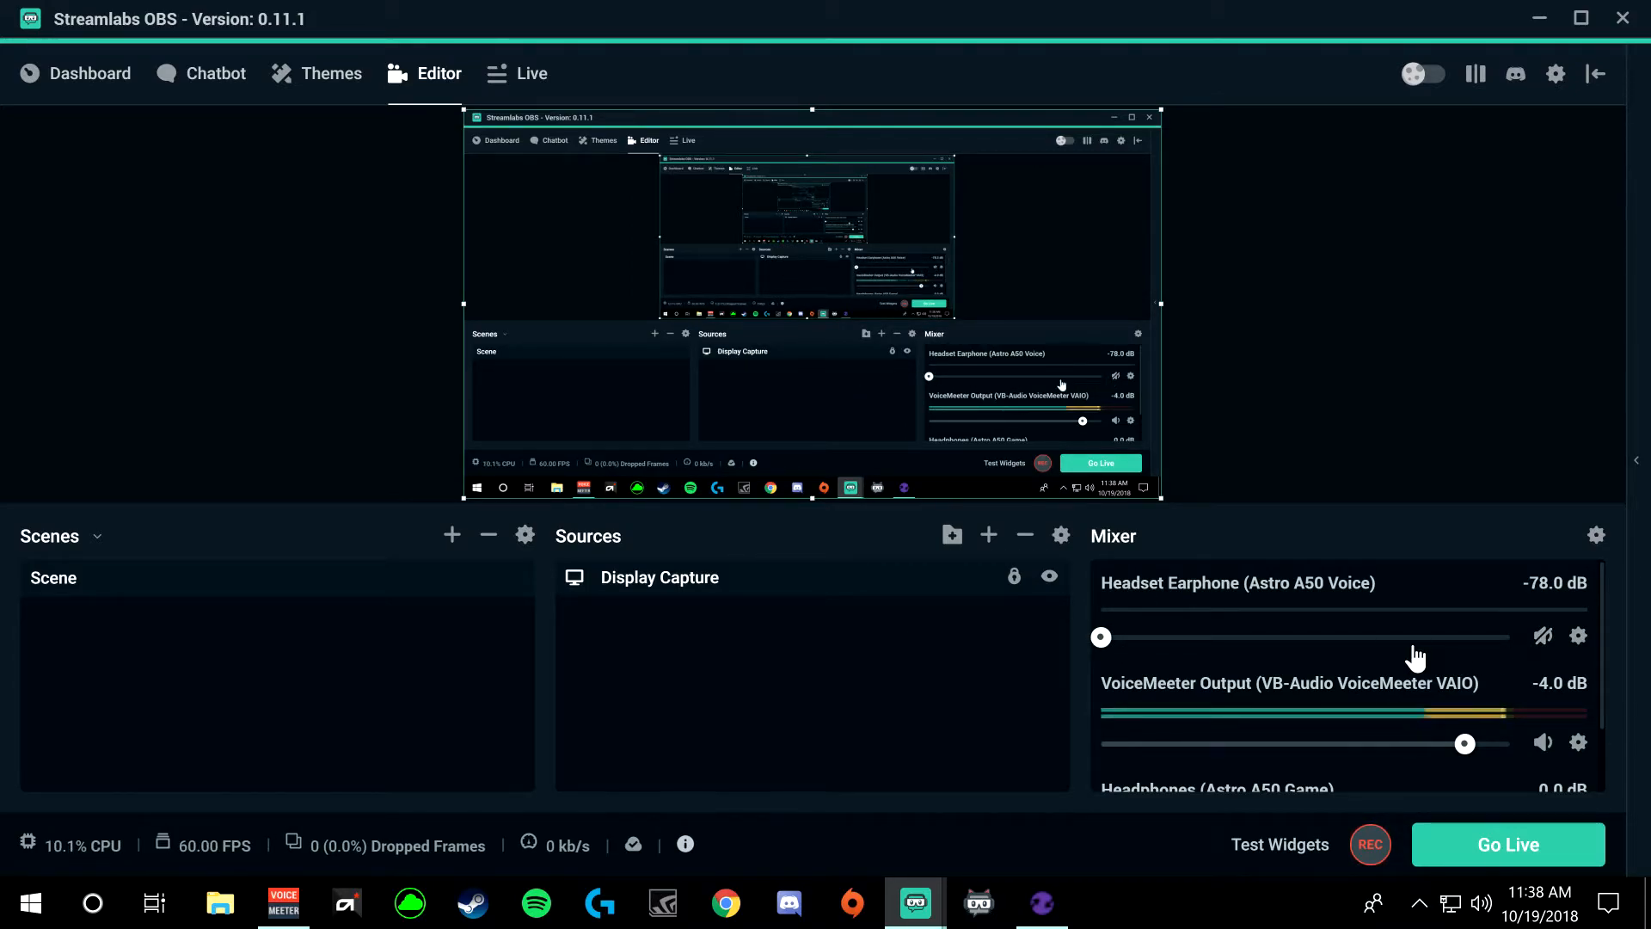
pyautogui.click(1542, 638)
pyautogui.moveTo(1100, 636); pyautogui.dragTo(1415, 632)
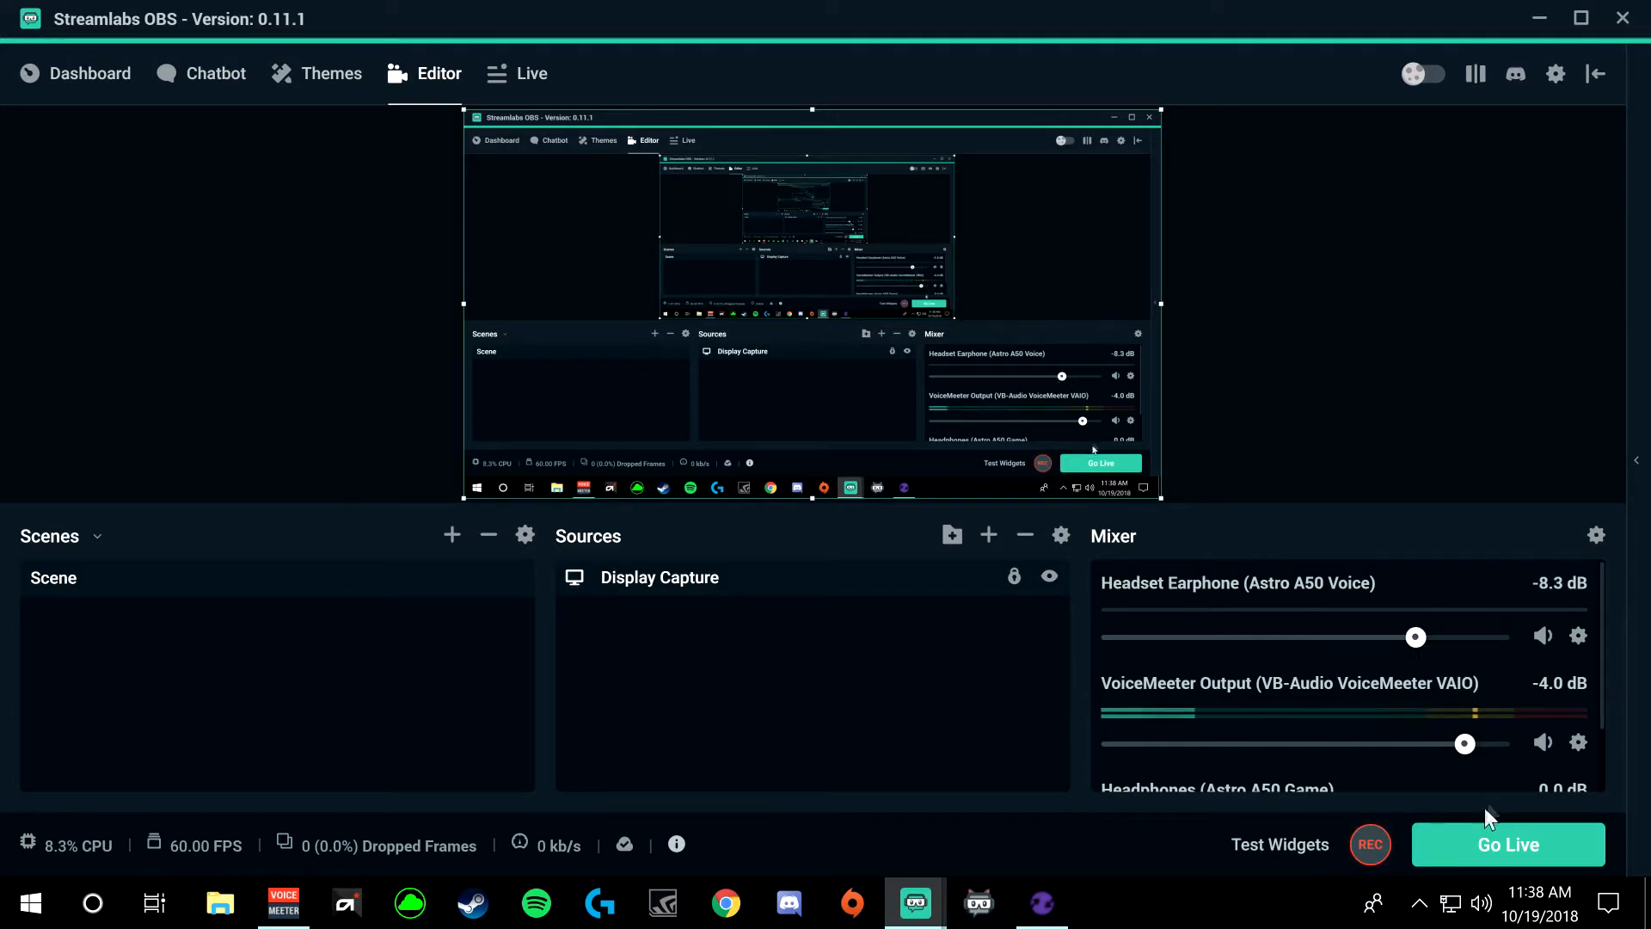
pyautogui.click(1379, 637)
# Step: Check the available Mic/Auxiliary Device 1 options in the audio settings, and view the microphone setup in VoiceMeeter Banana
pyautogui.moveTo(916, 902)
pyautogui.click(1069, 818)
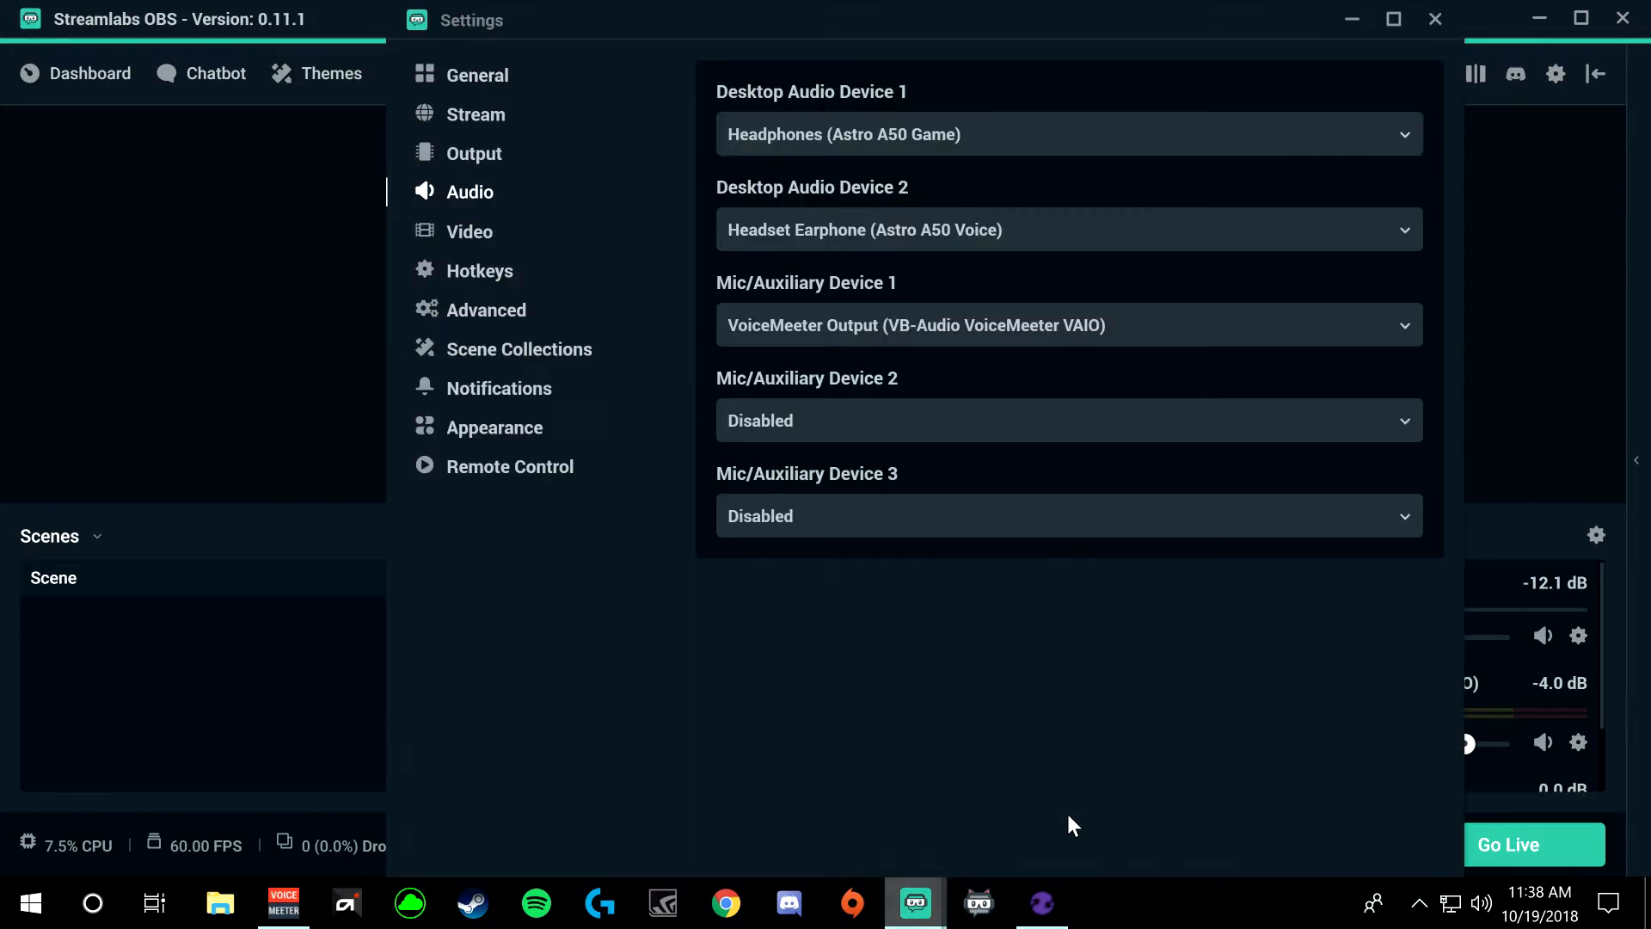
pyautogui.click(953, 329)
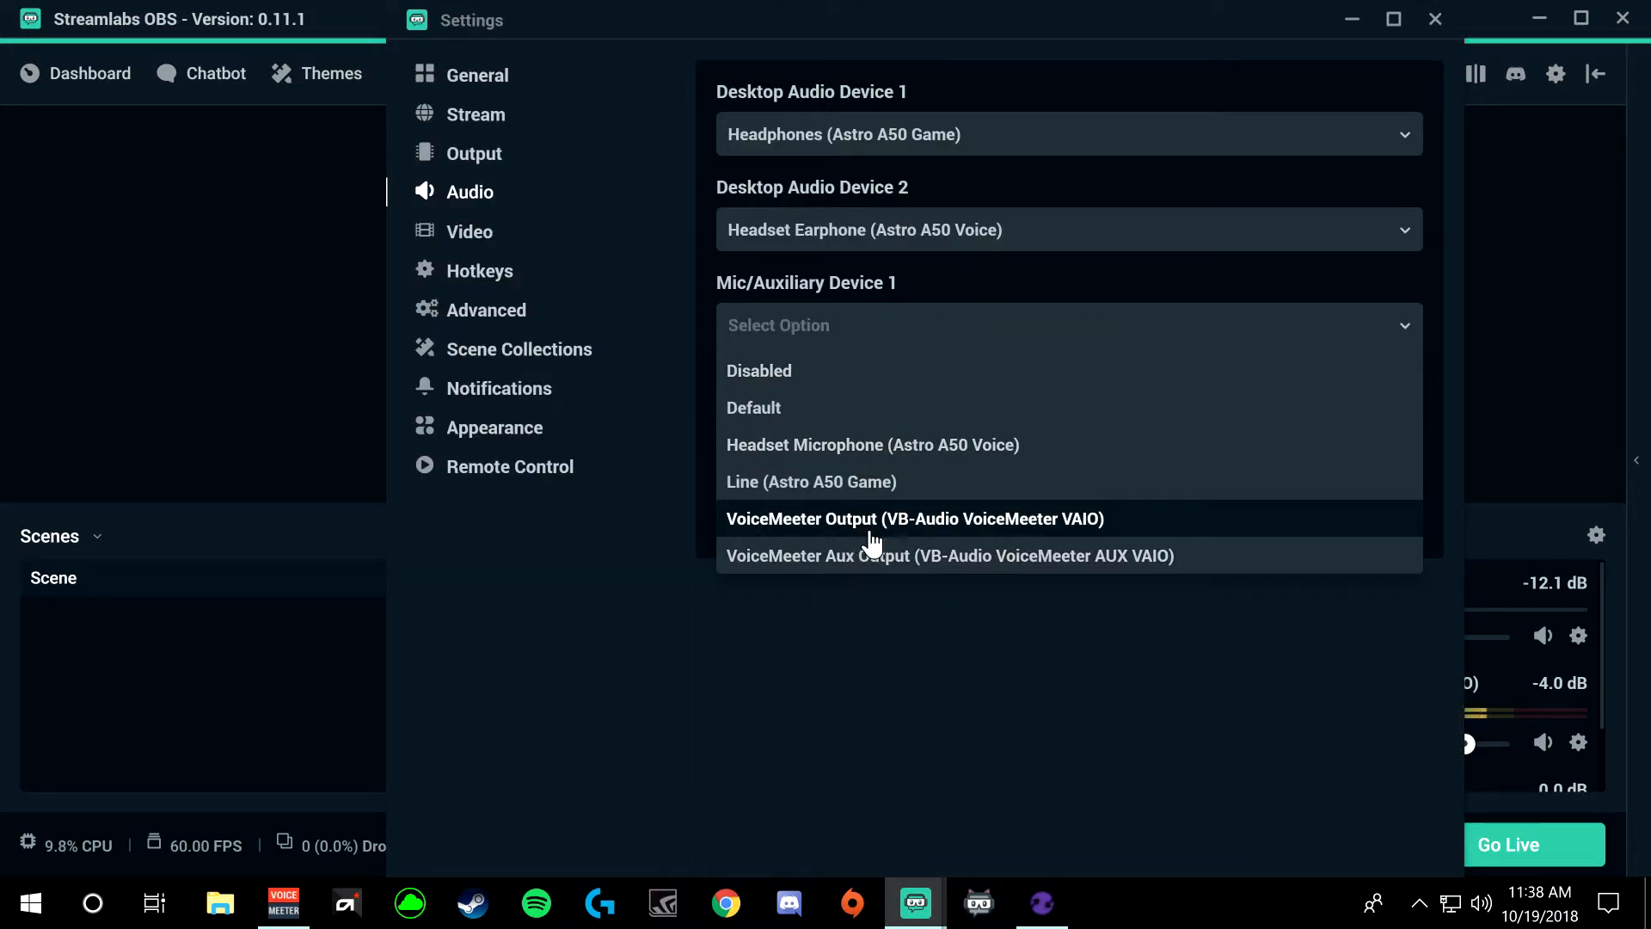
pyautogui.click(285, 916)
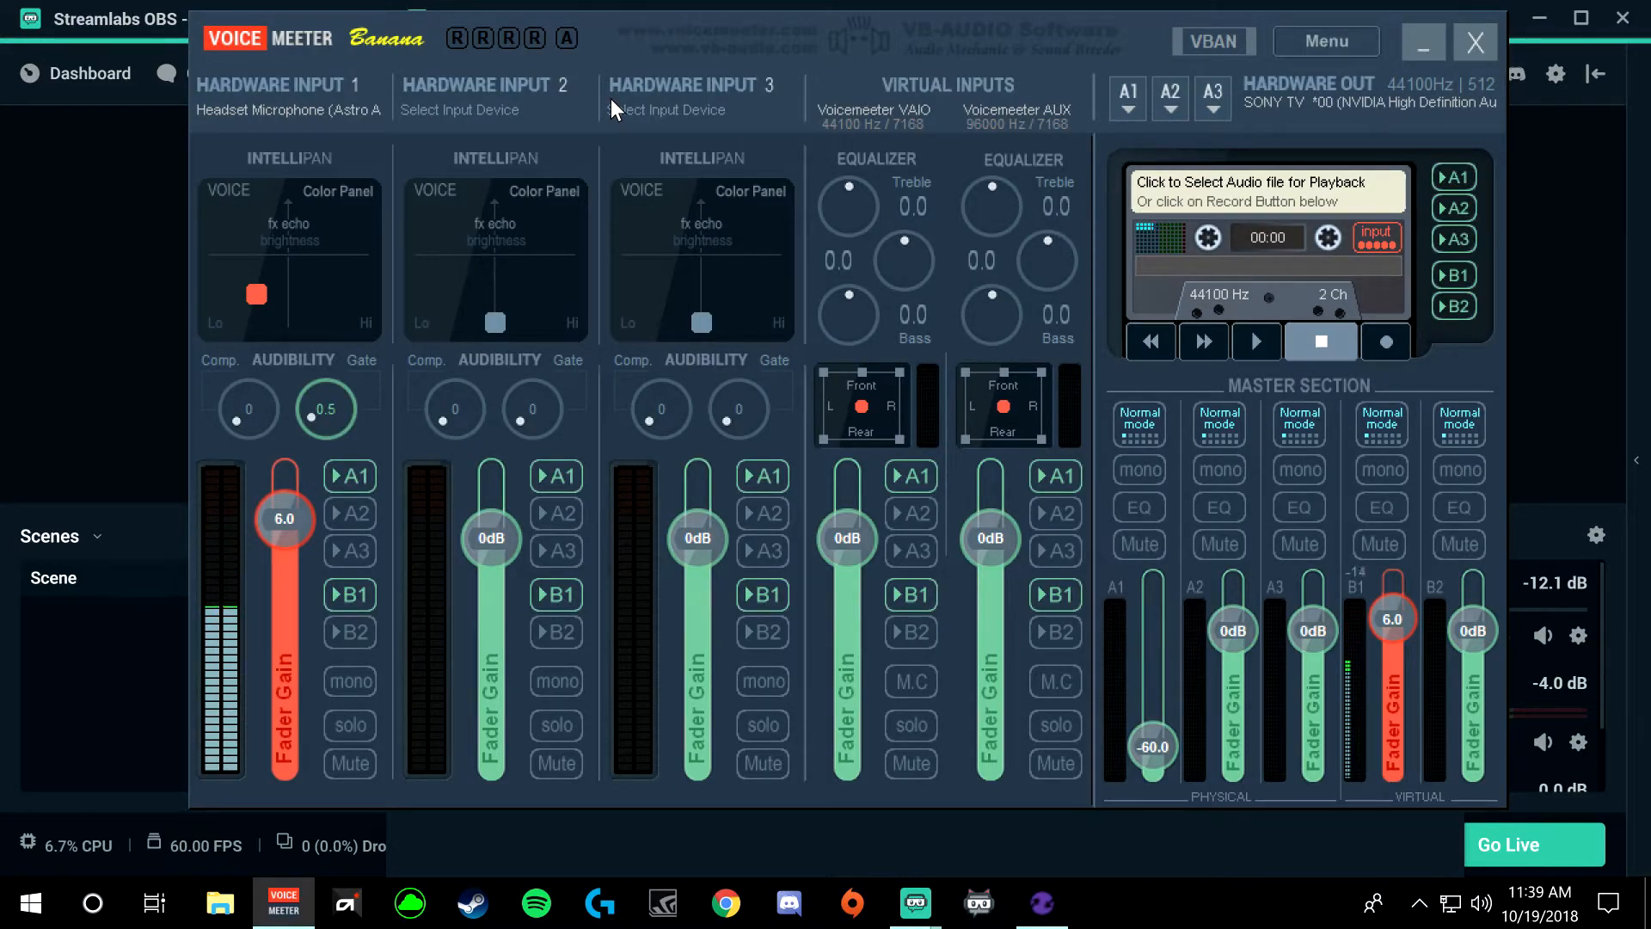
pyautogui.click(1417, 49)
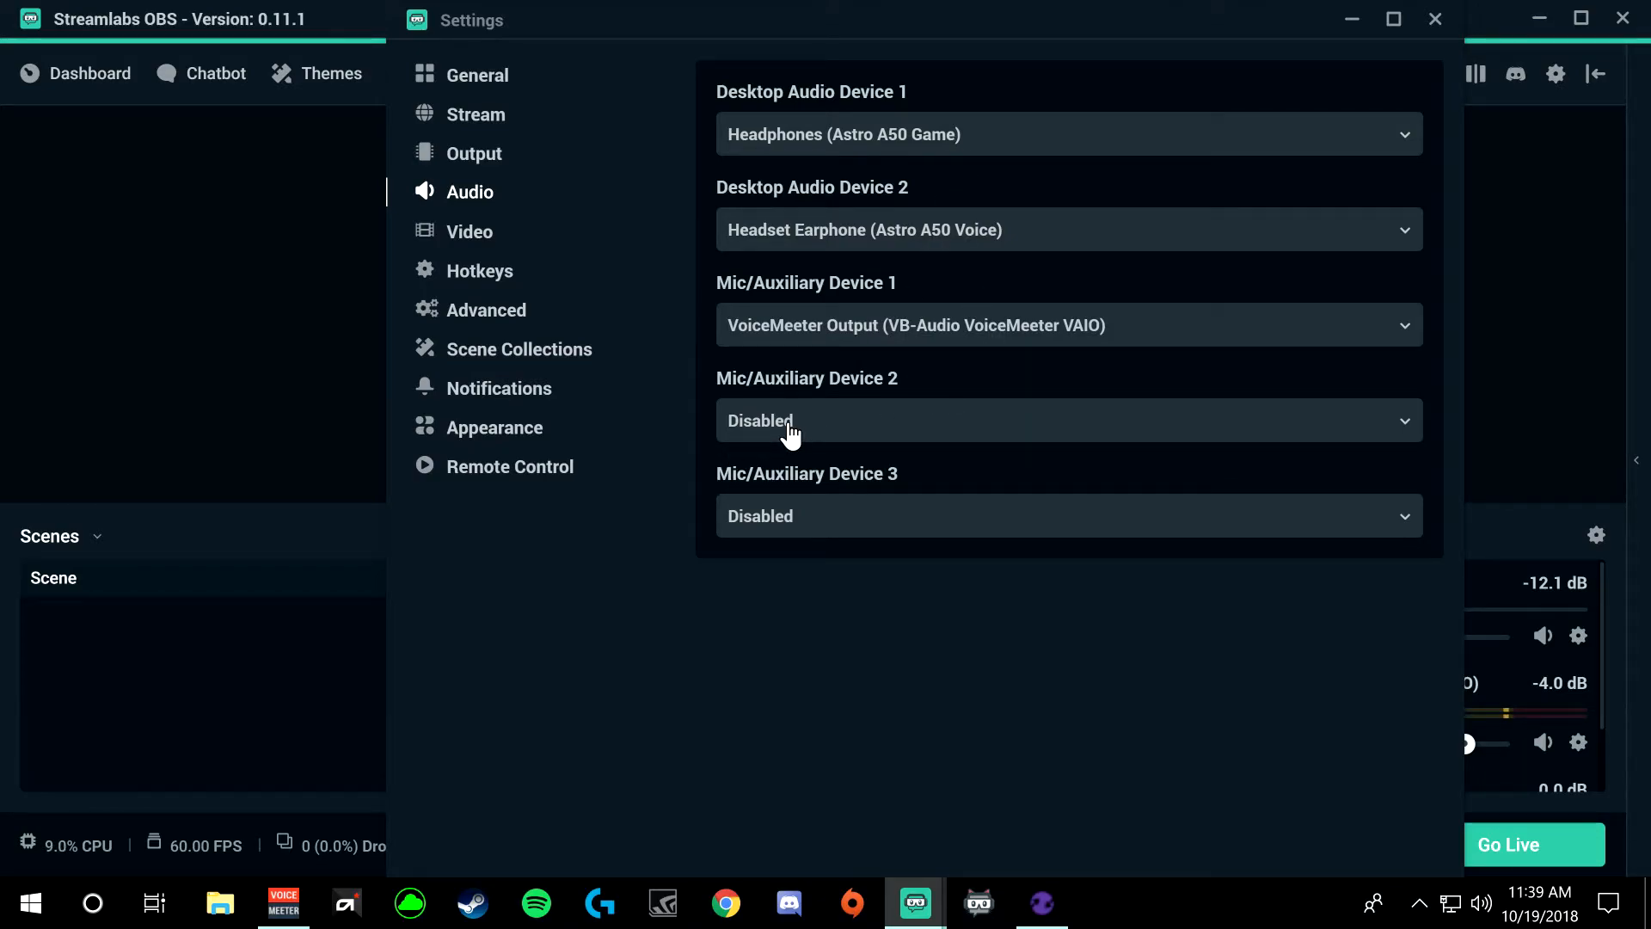
# Step: Set the base canvas resolution to 1920x1080 in the video settings, and minimize the settings window
pyautogui.click(473, 241)
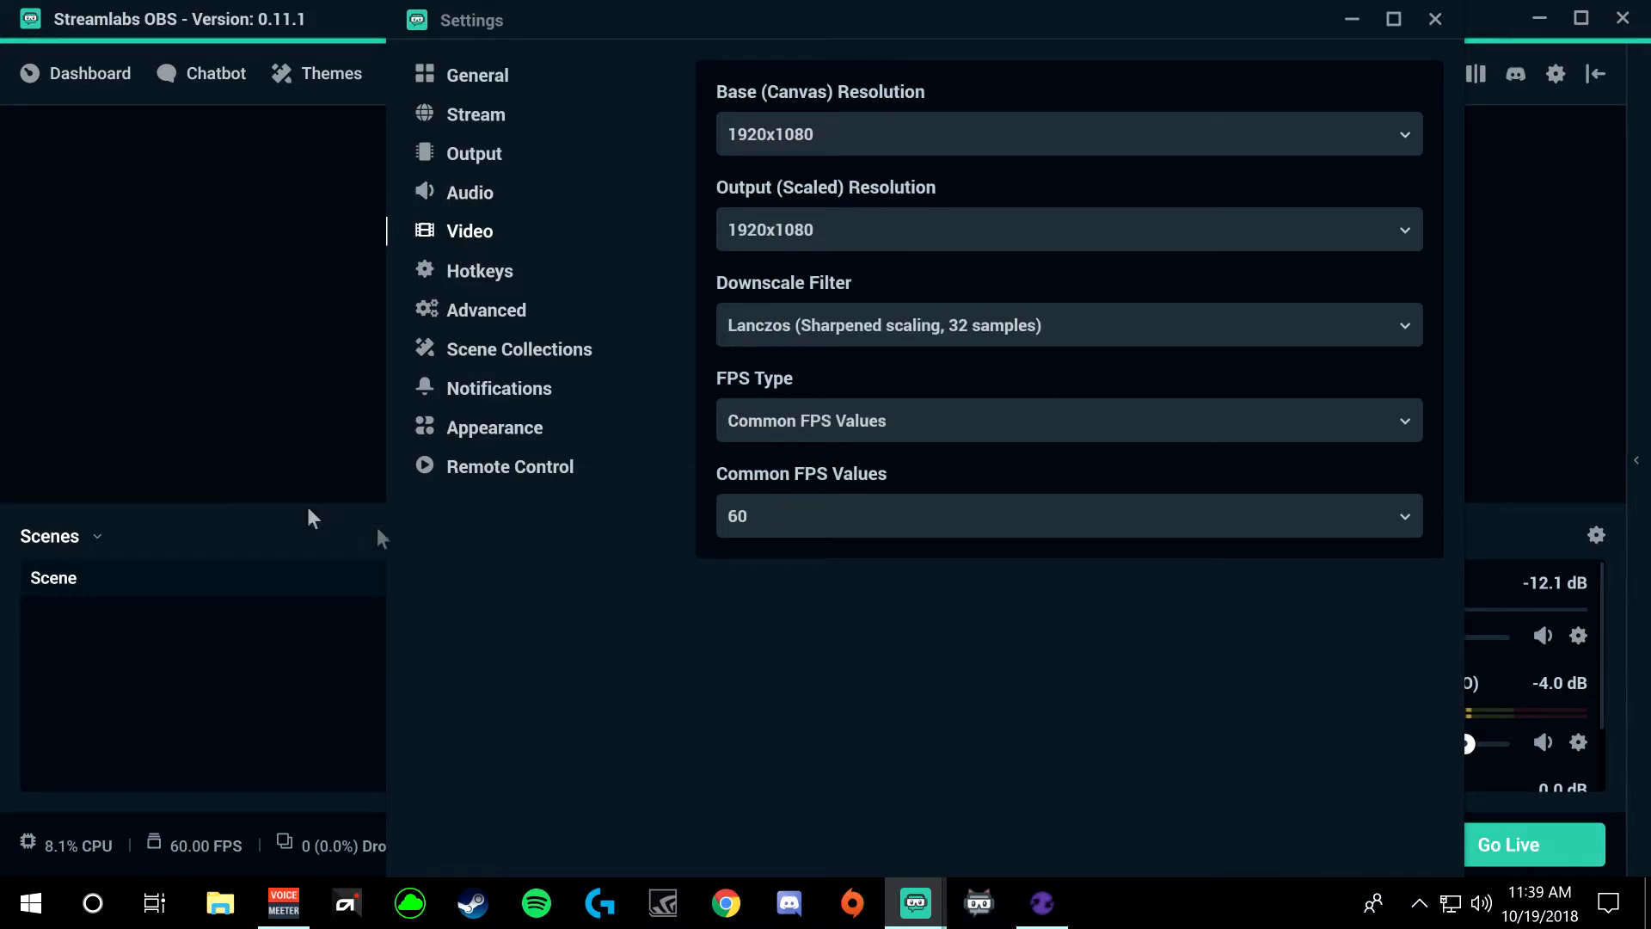
pyautogui.click(925, 140)
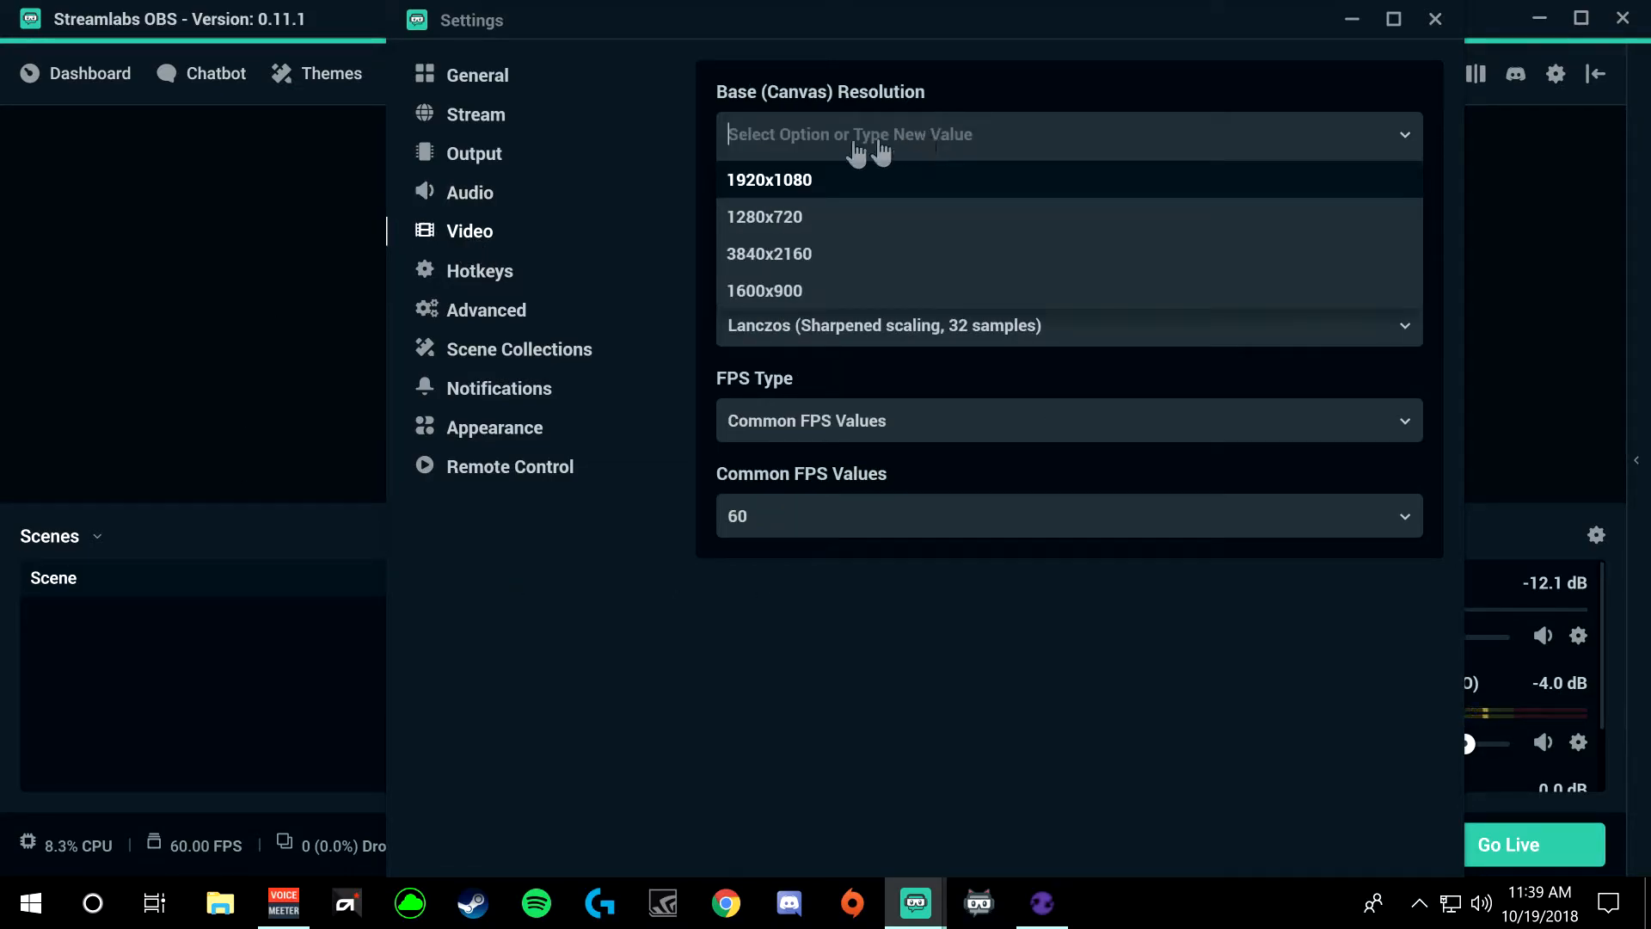
pyautogui.click(790, 186)
pyautogui.click(895, 142)
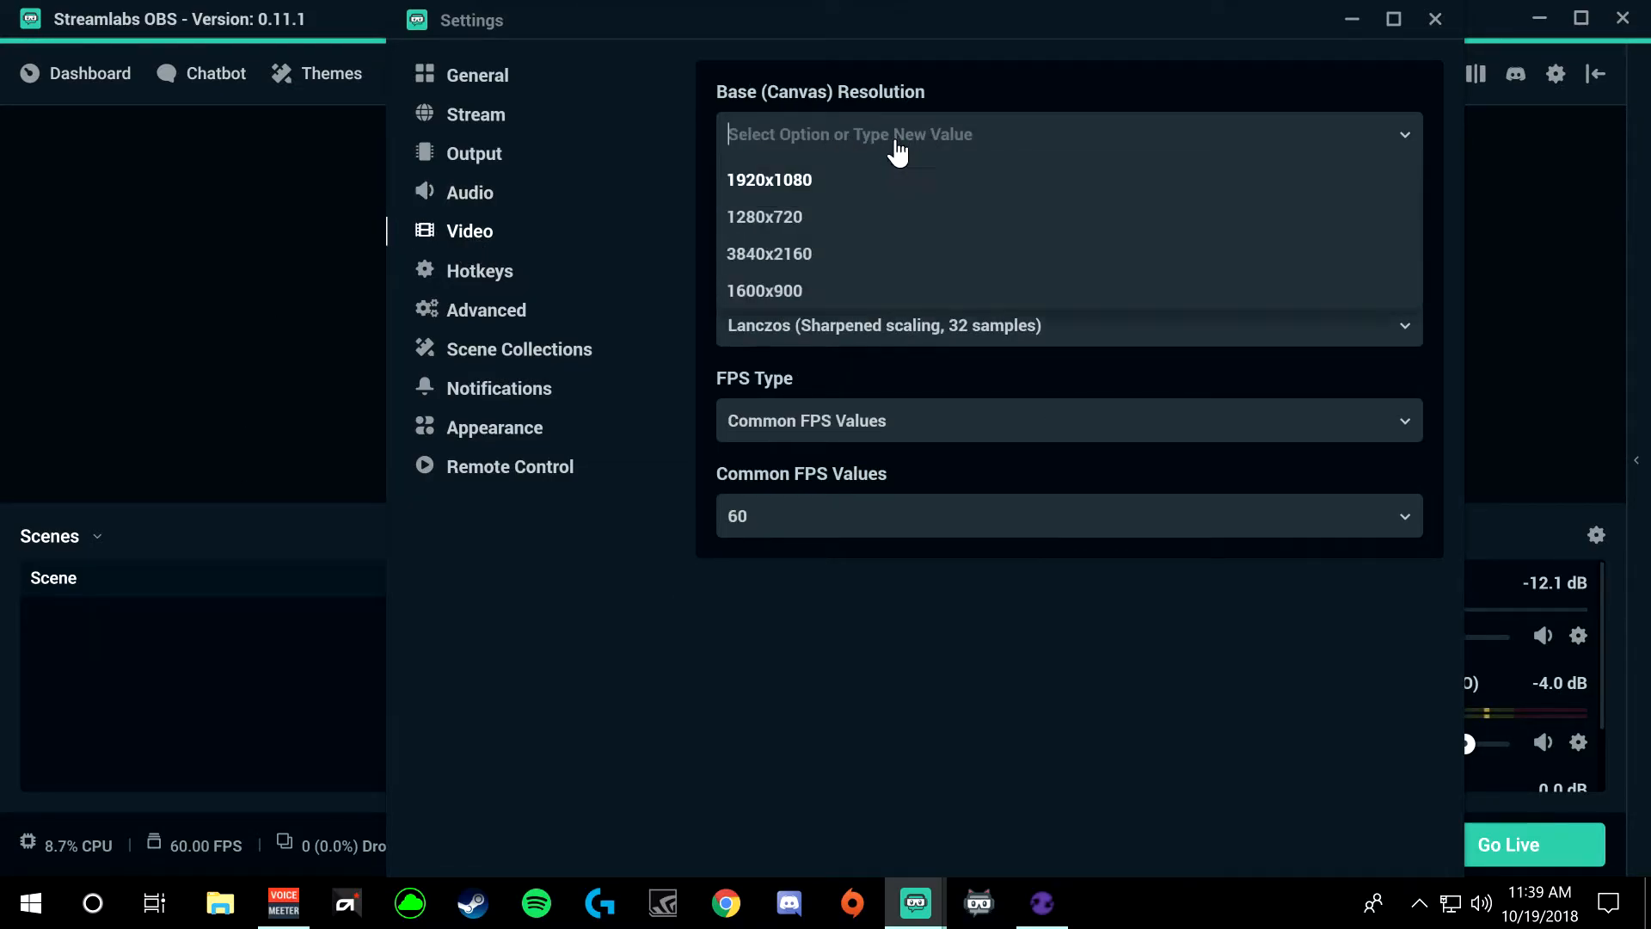
pyautogui.click(797, 180)
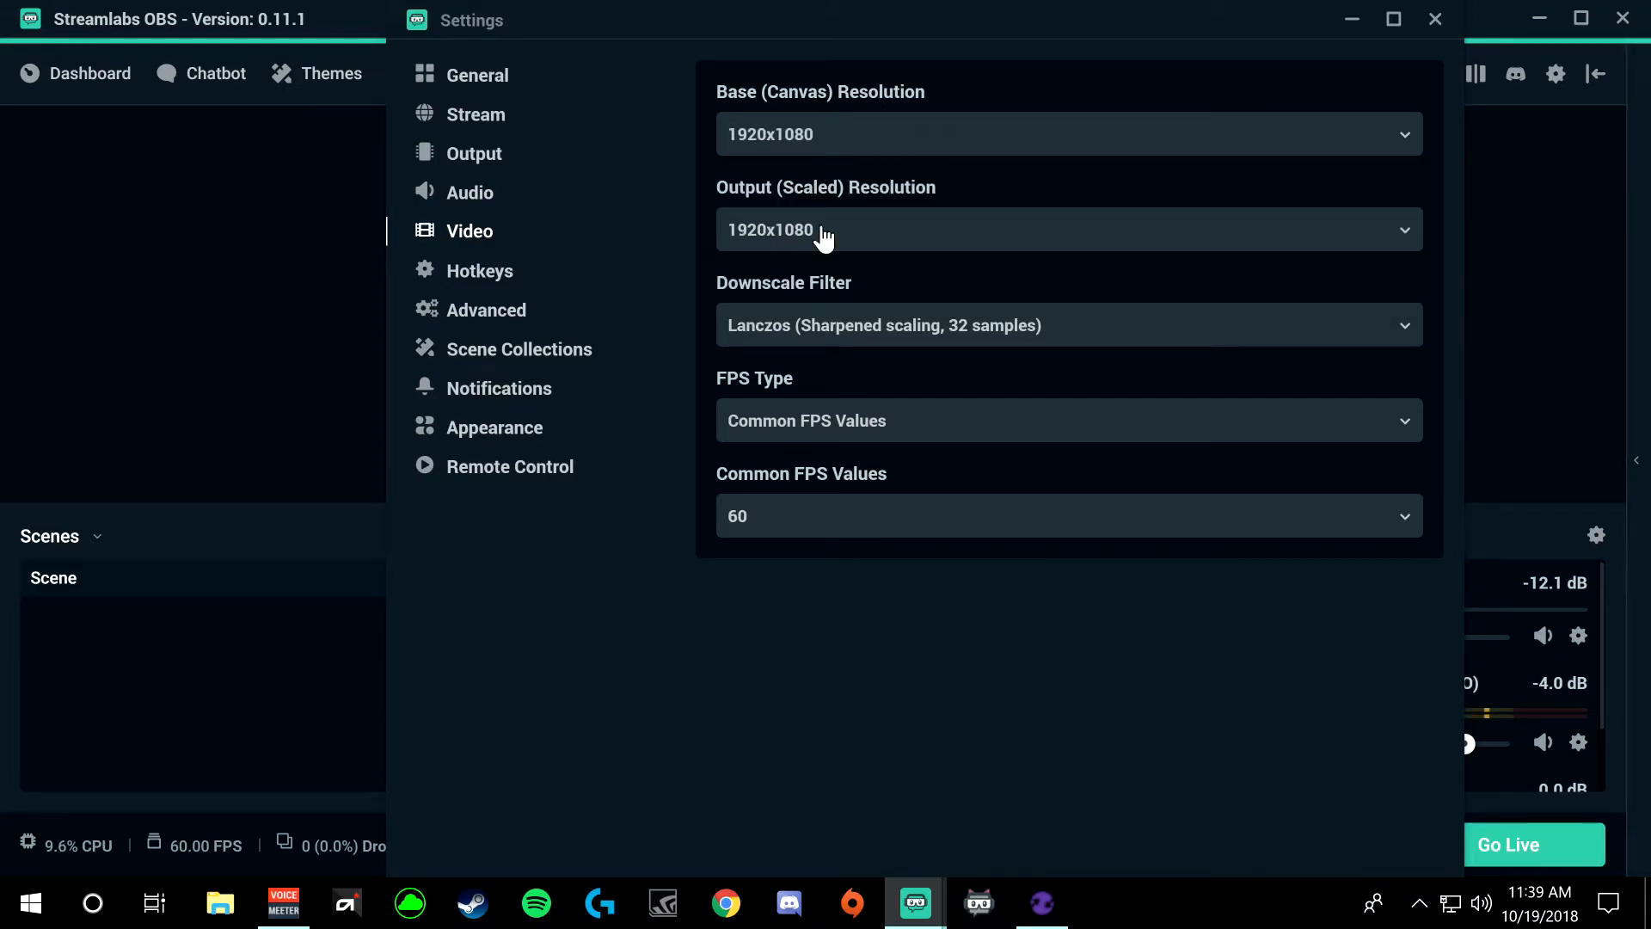
pyautogui.click(1350, 21)
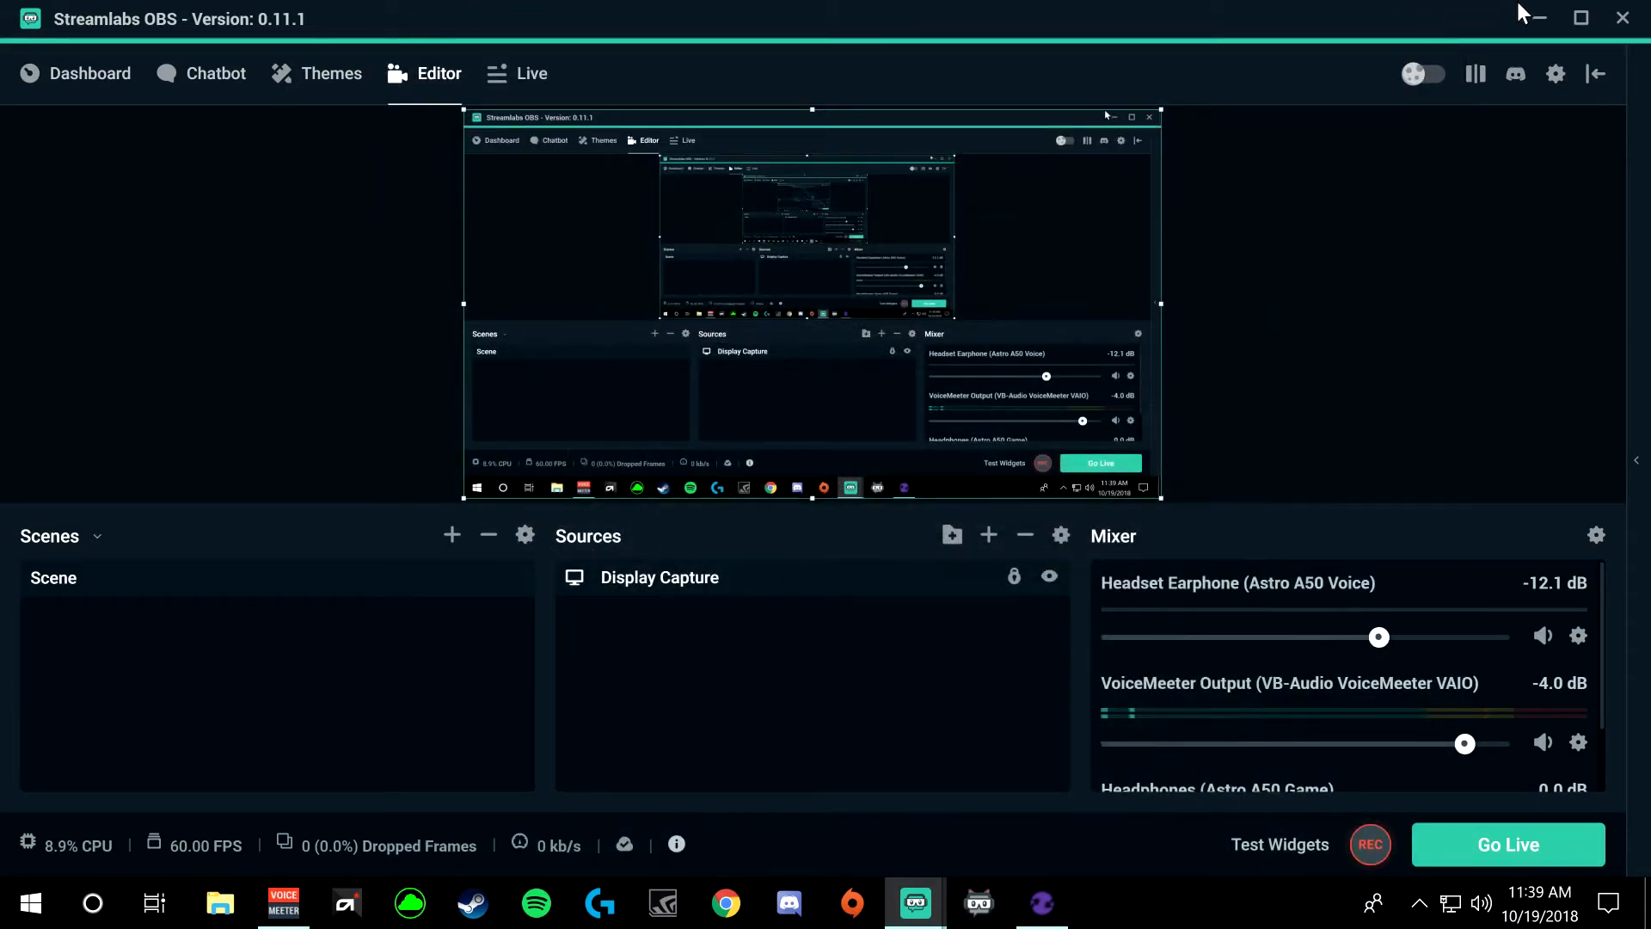
# Step: Check the resolution of display 2 in the Windows display settings, and close them
pyautogui.click(1533, 13)
pyautogui.rightClick(1043, 203)
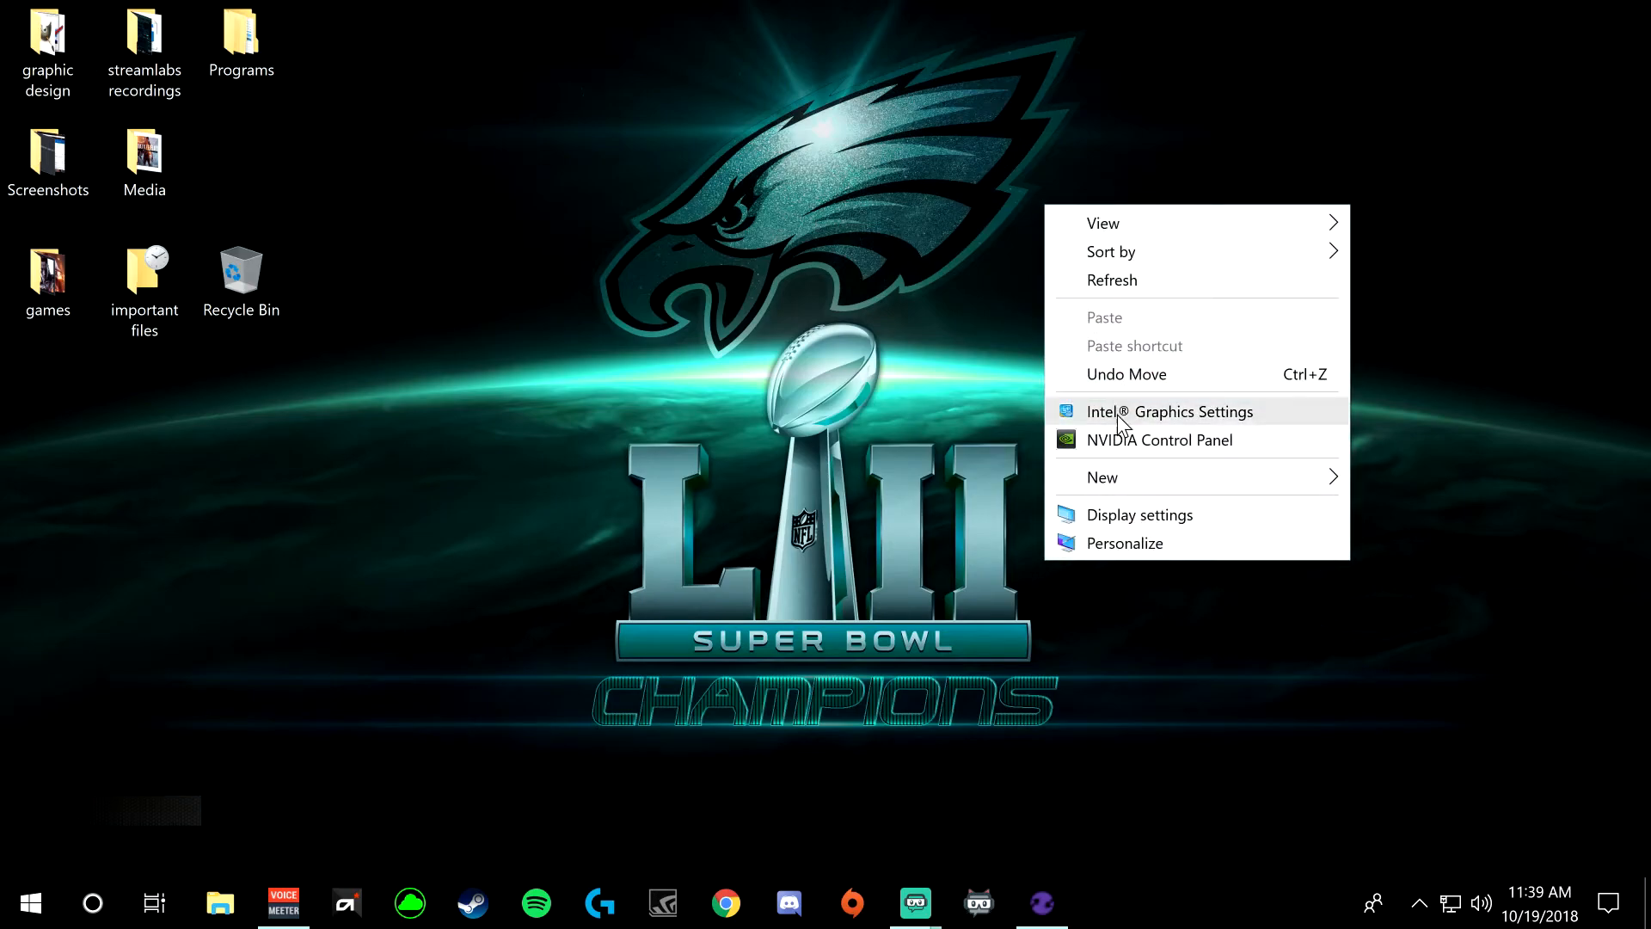
pyautogui.click(1106, 521)
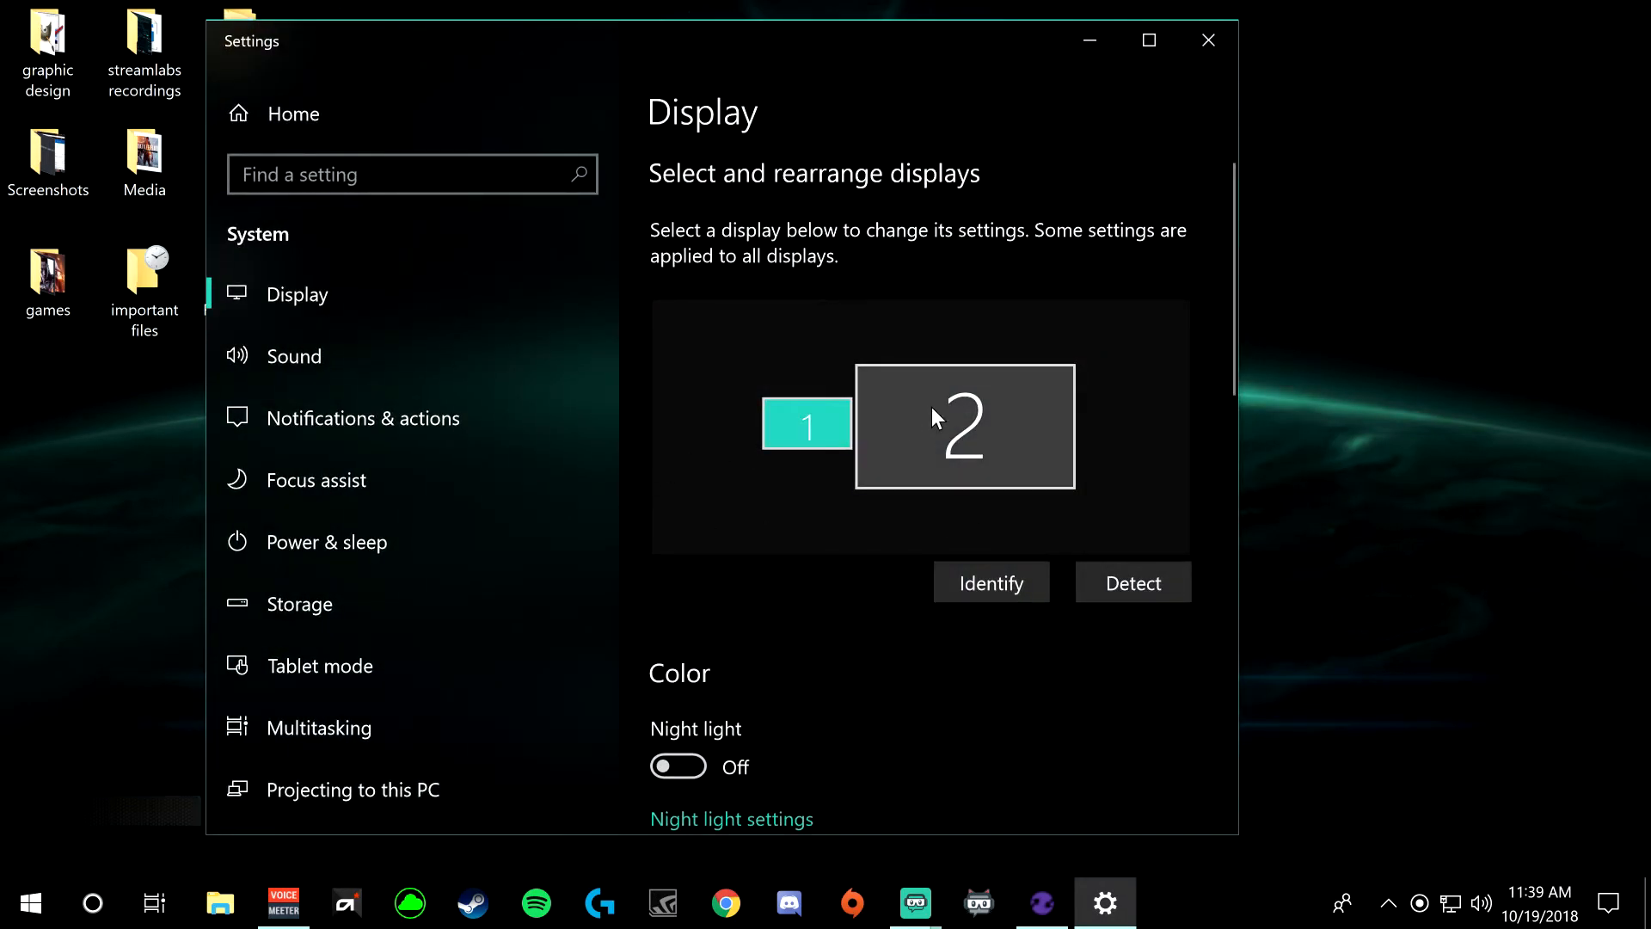
pyautogui.click(931, 416)
pyautogui.scroll(-10, 900, 418)
pyautogui.scroll(1, 771, 538)
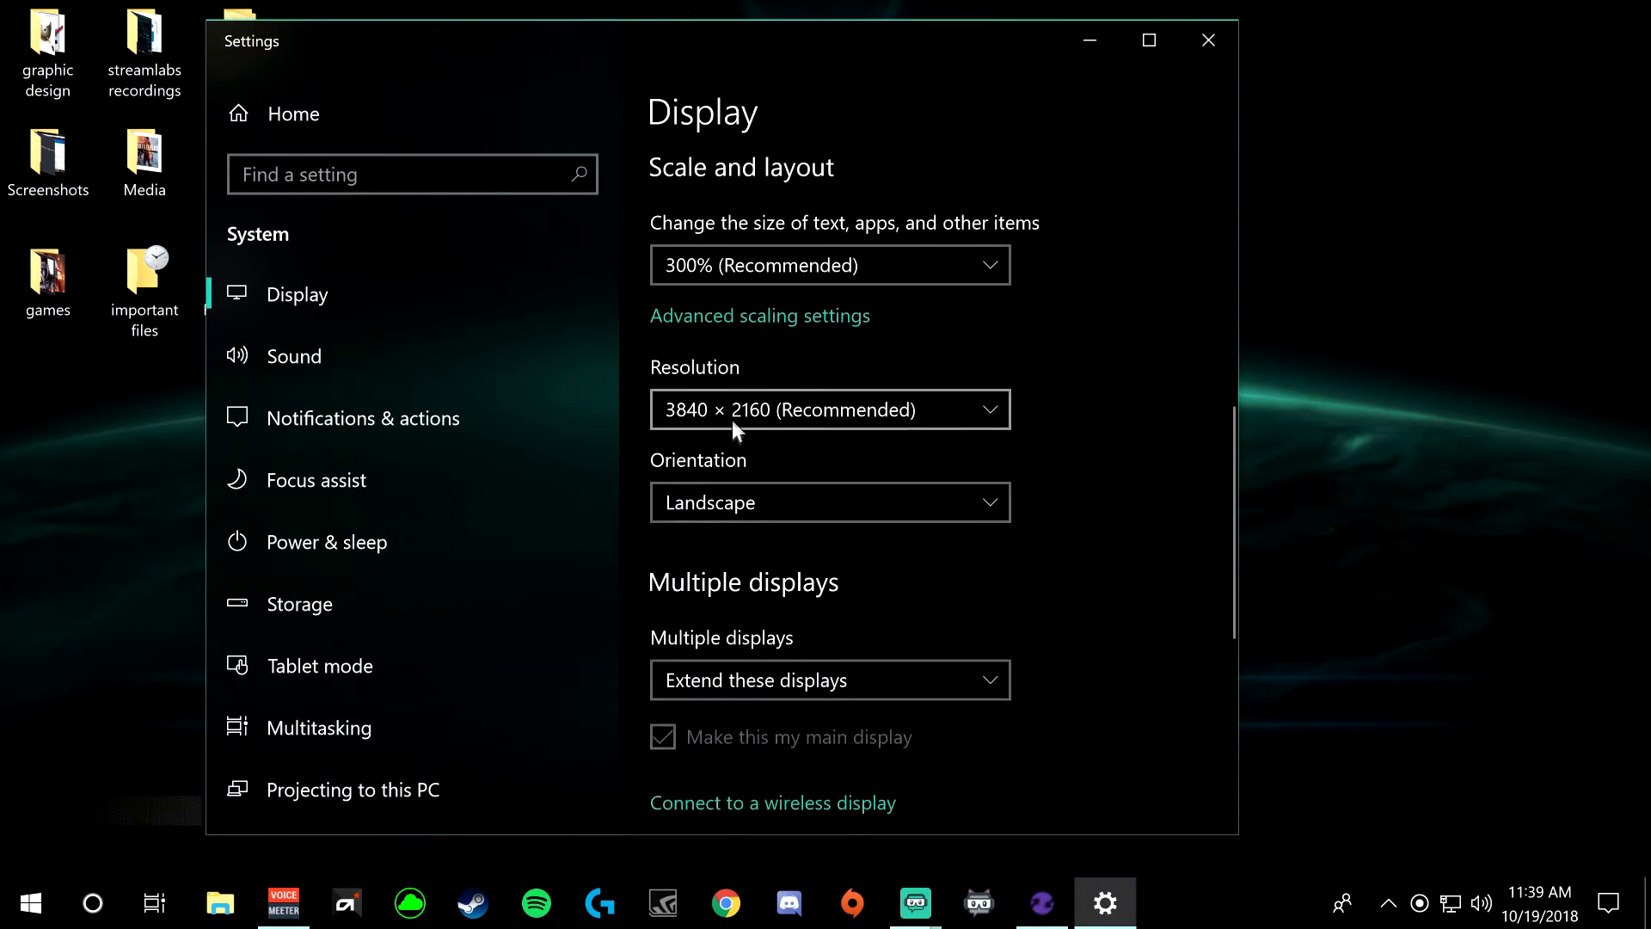
pyautogui.click(1208, 40)
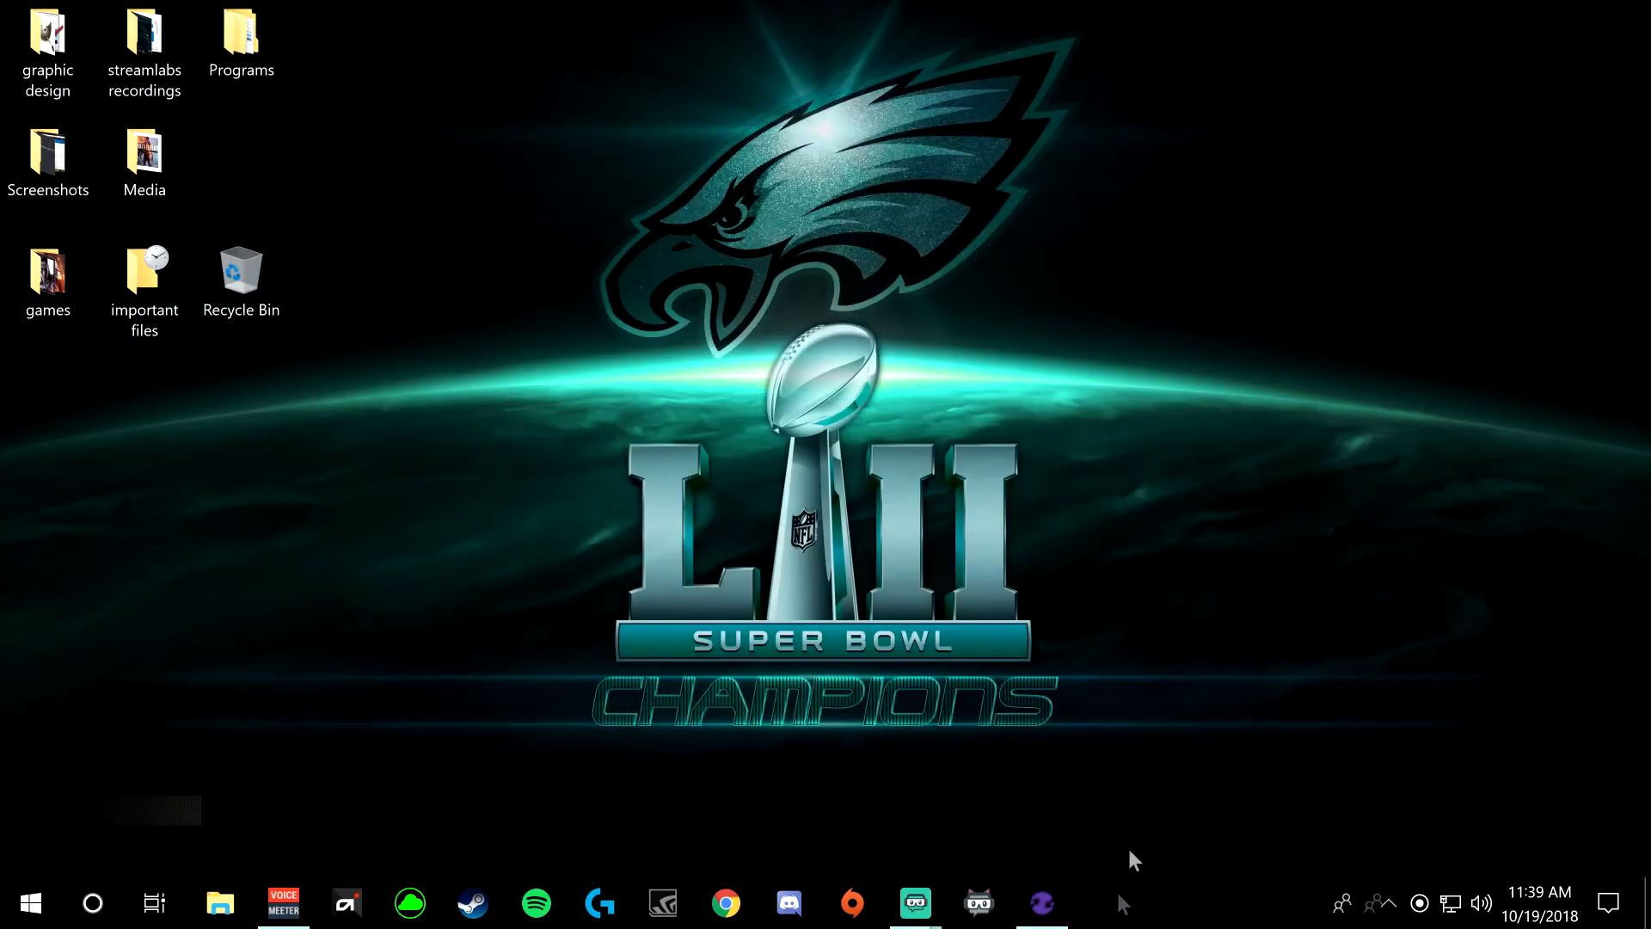
# Step: Reopen the Streamlabs OBS settings, try 3840x2160 as the base canvas resolution twice, and set it back to 1920x1080
pyautogui.moveTo(1056, 922)
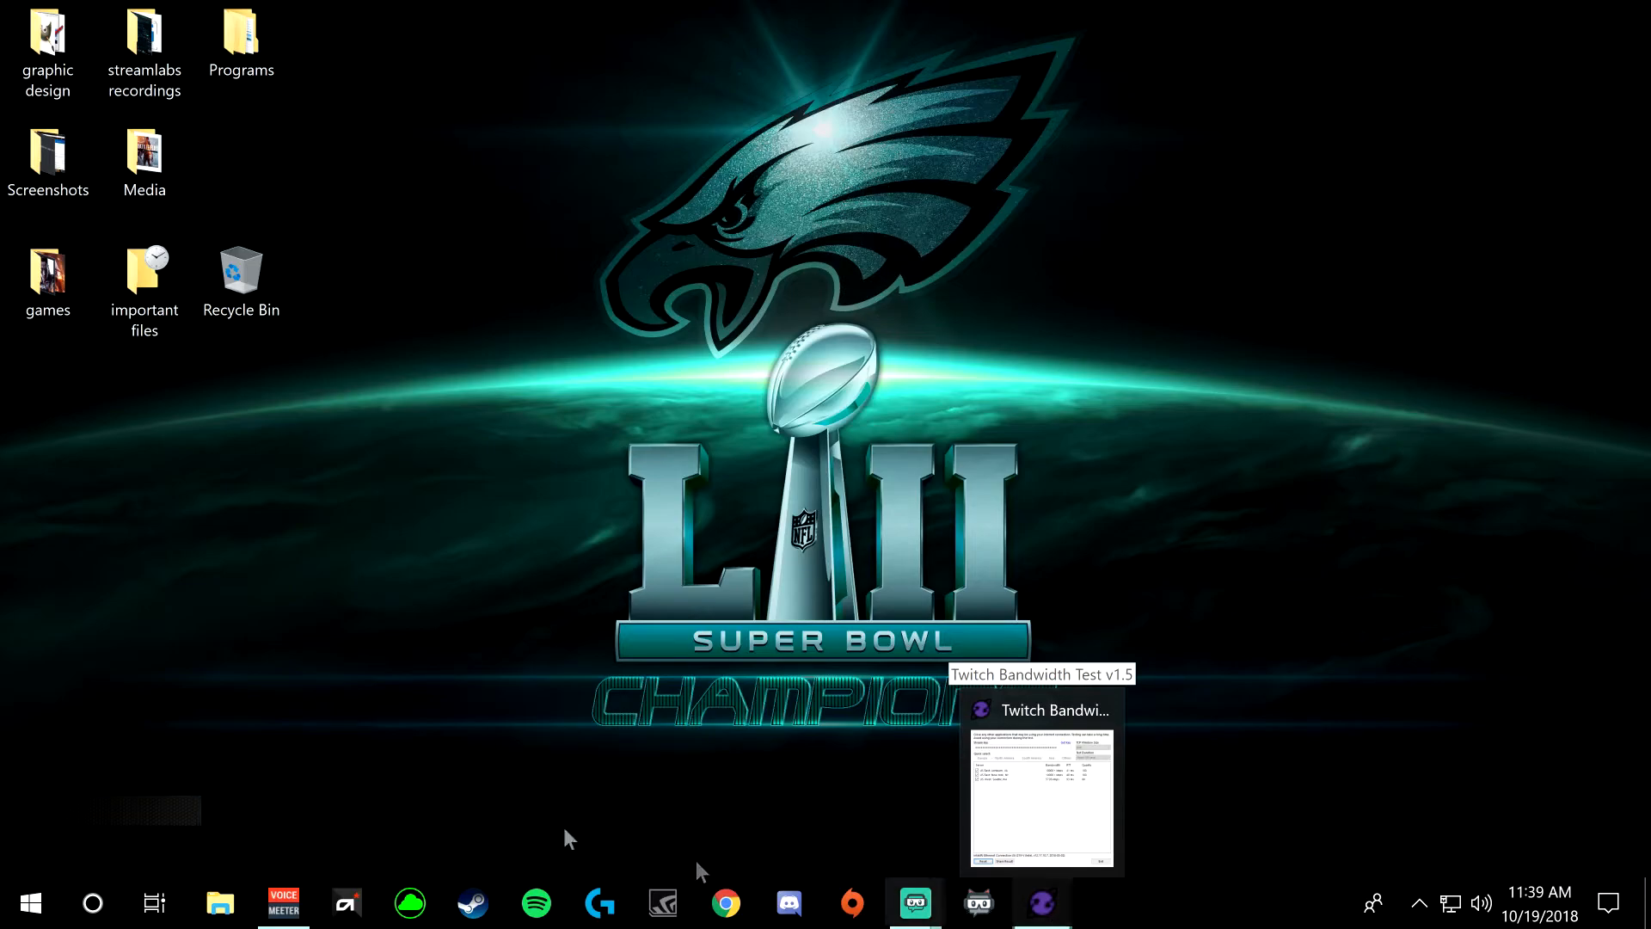
pyautogui.moveTo(919, 898)
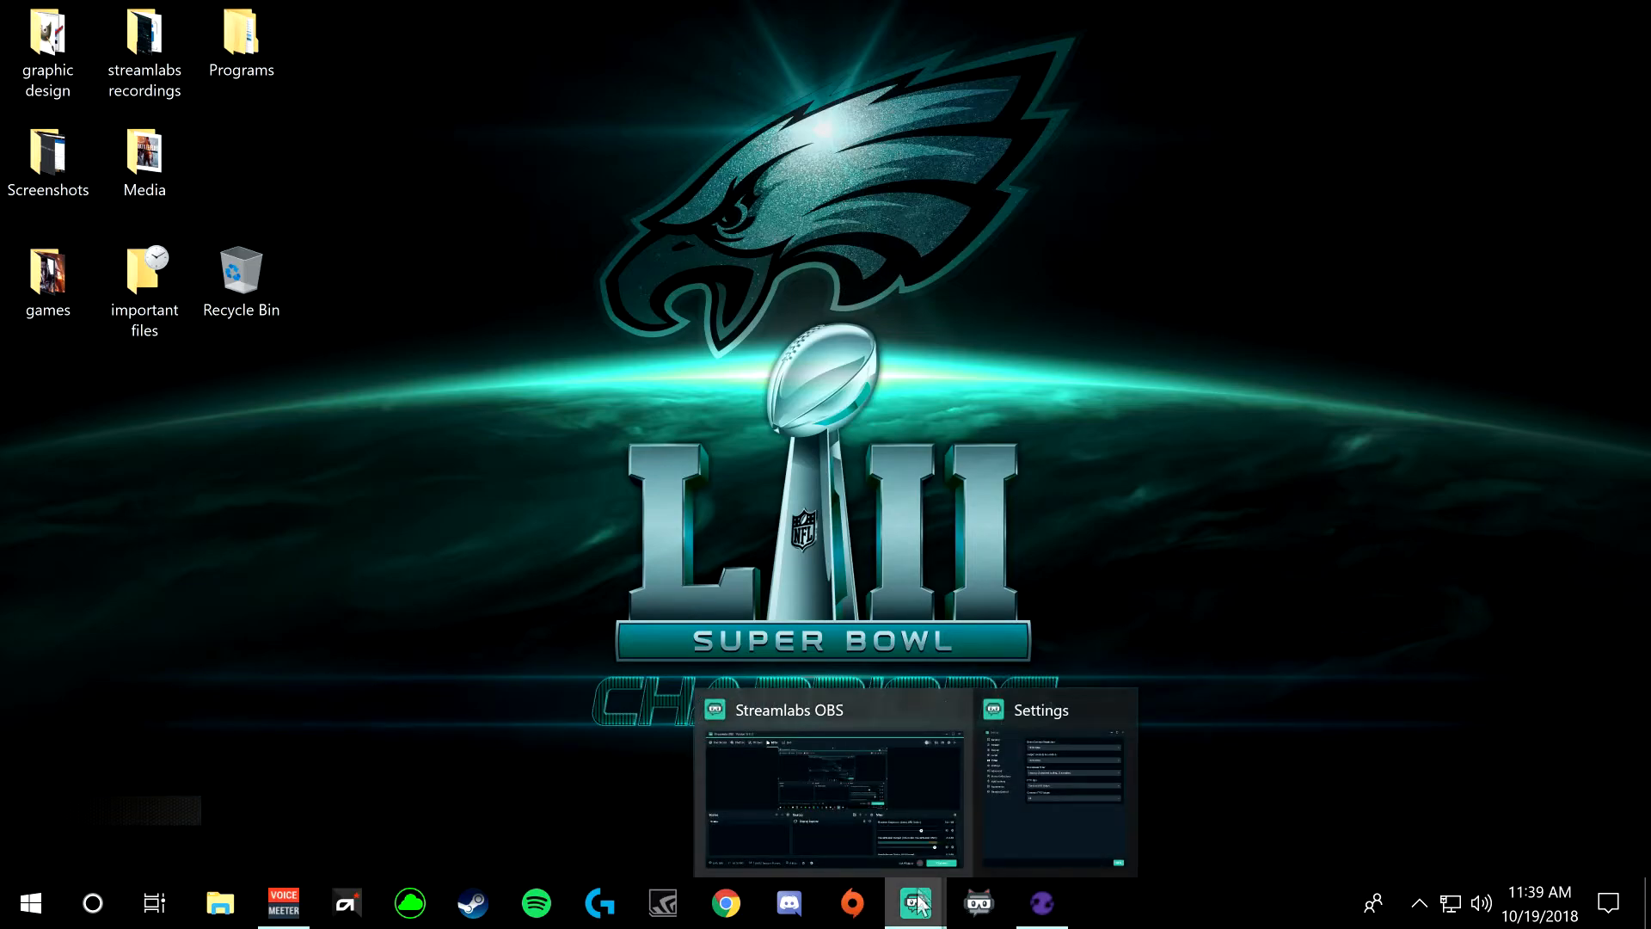
pyautogui.click(1172, 792)
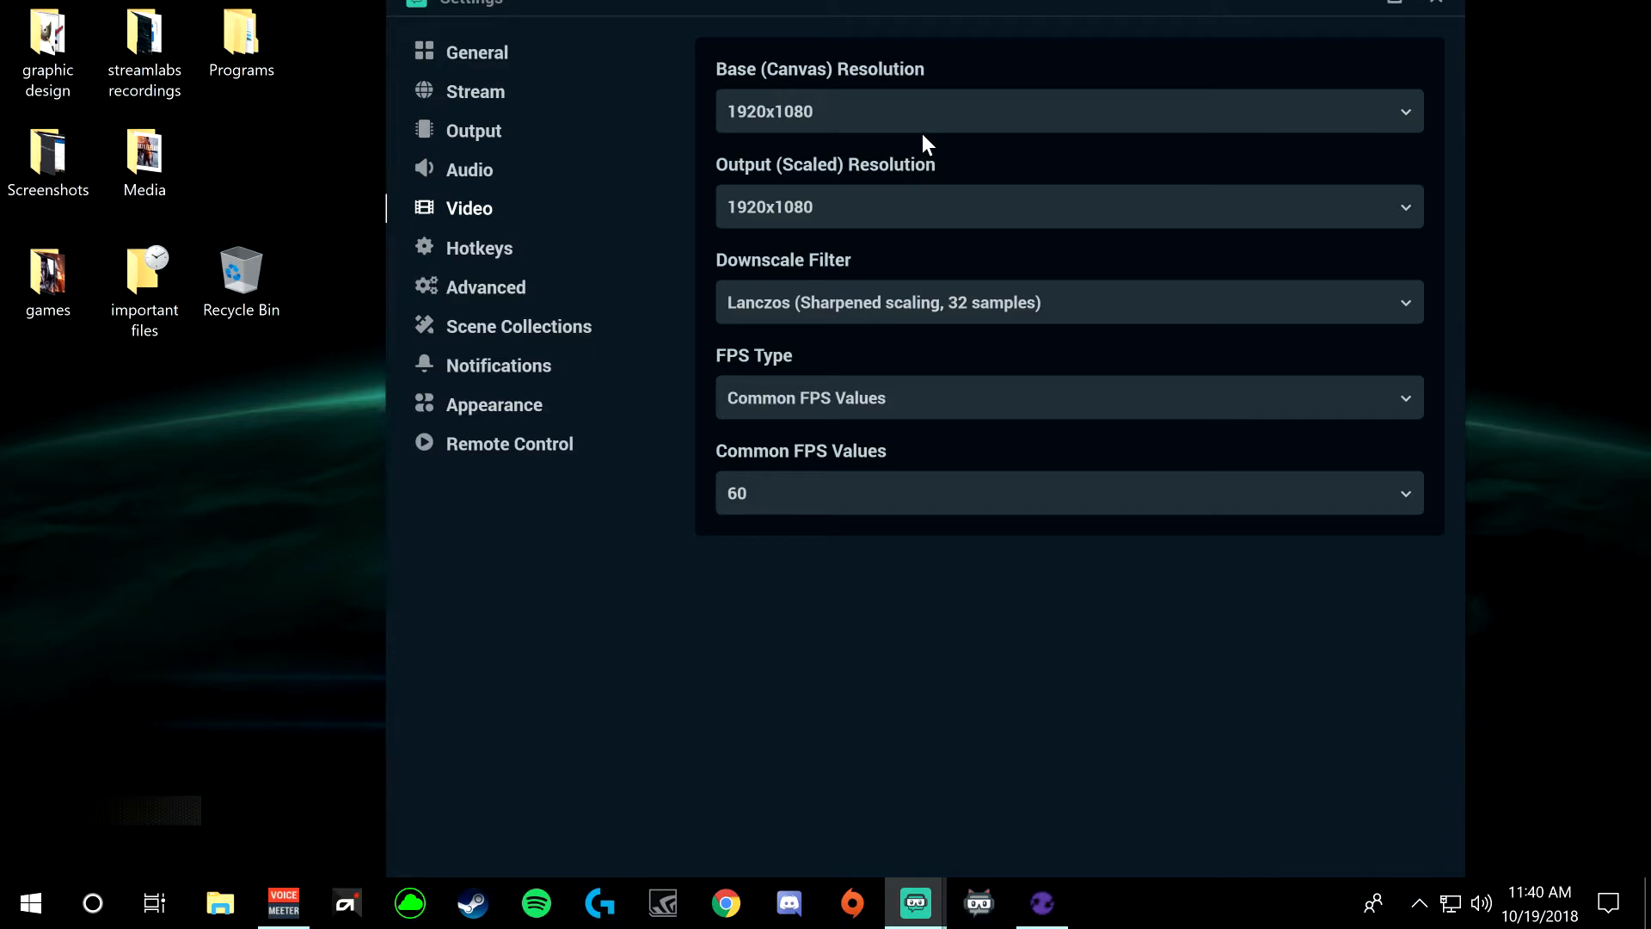
pyautogui.click(925, 130)
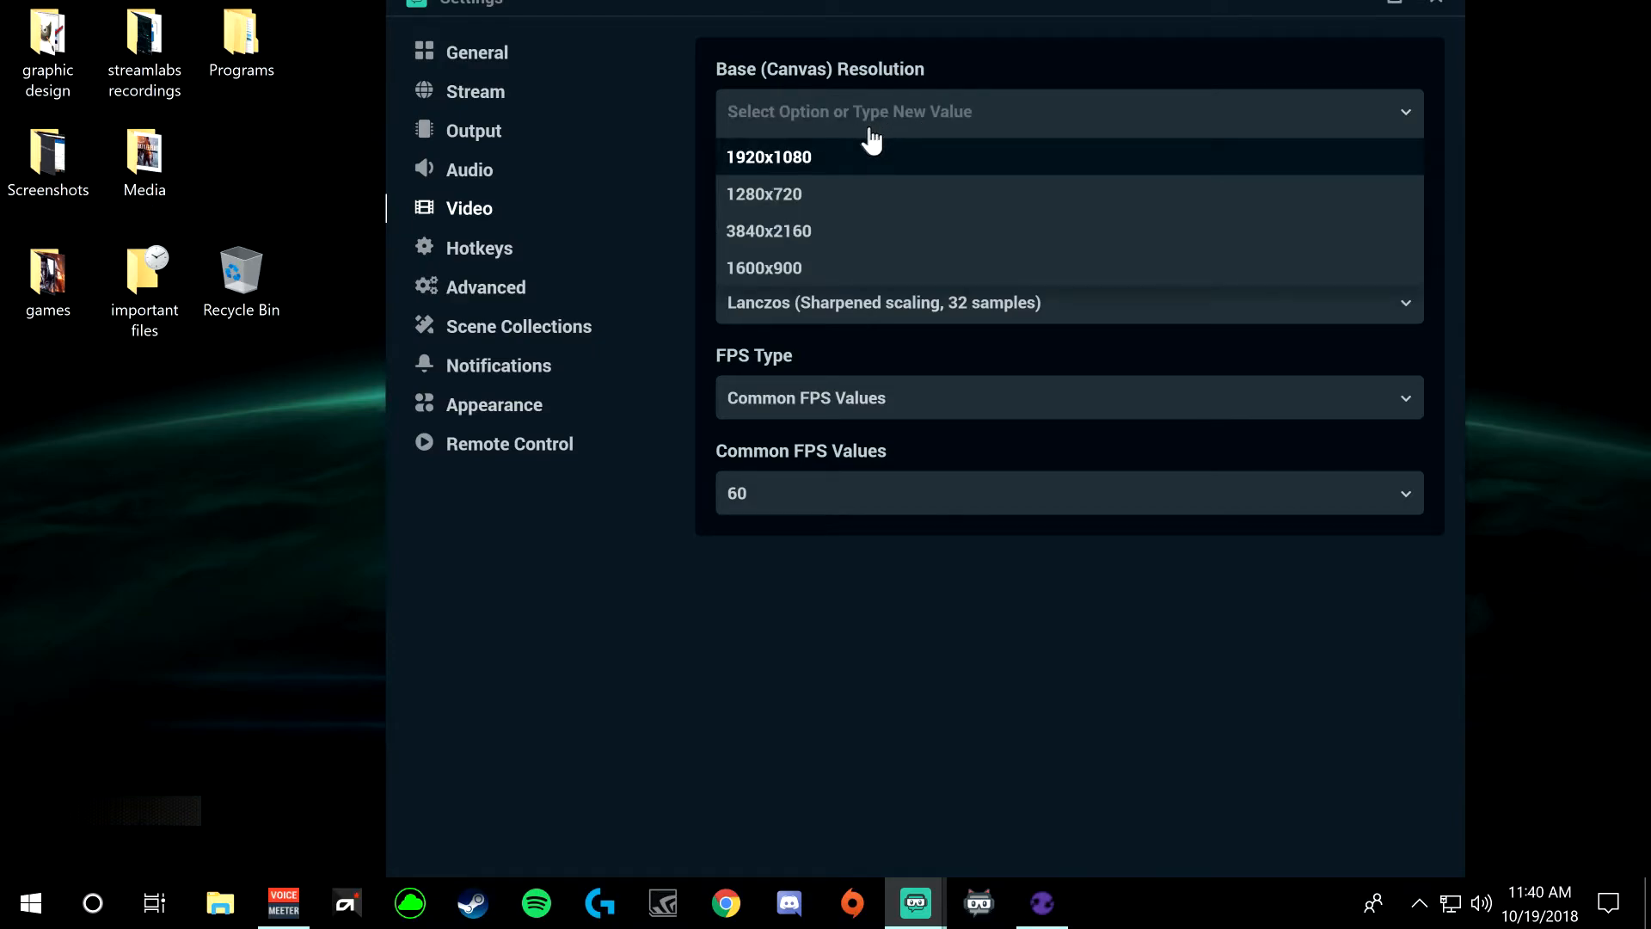
pyautogui.click(780, 232)
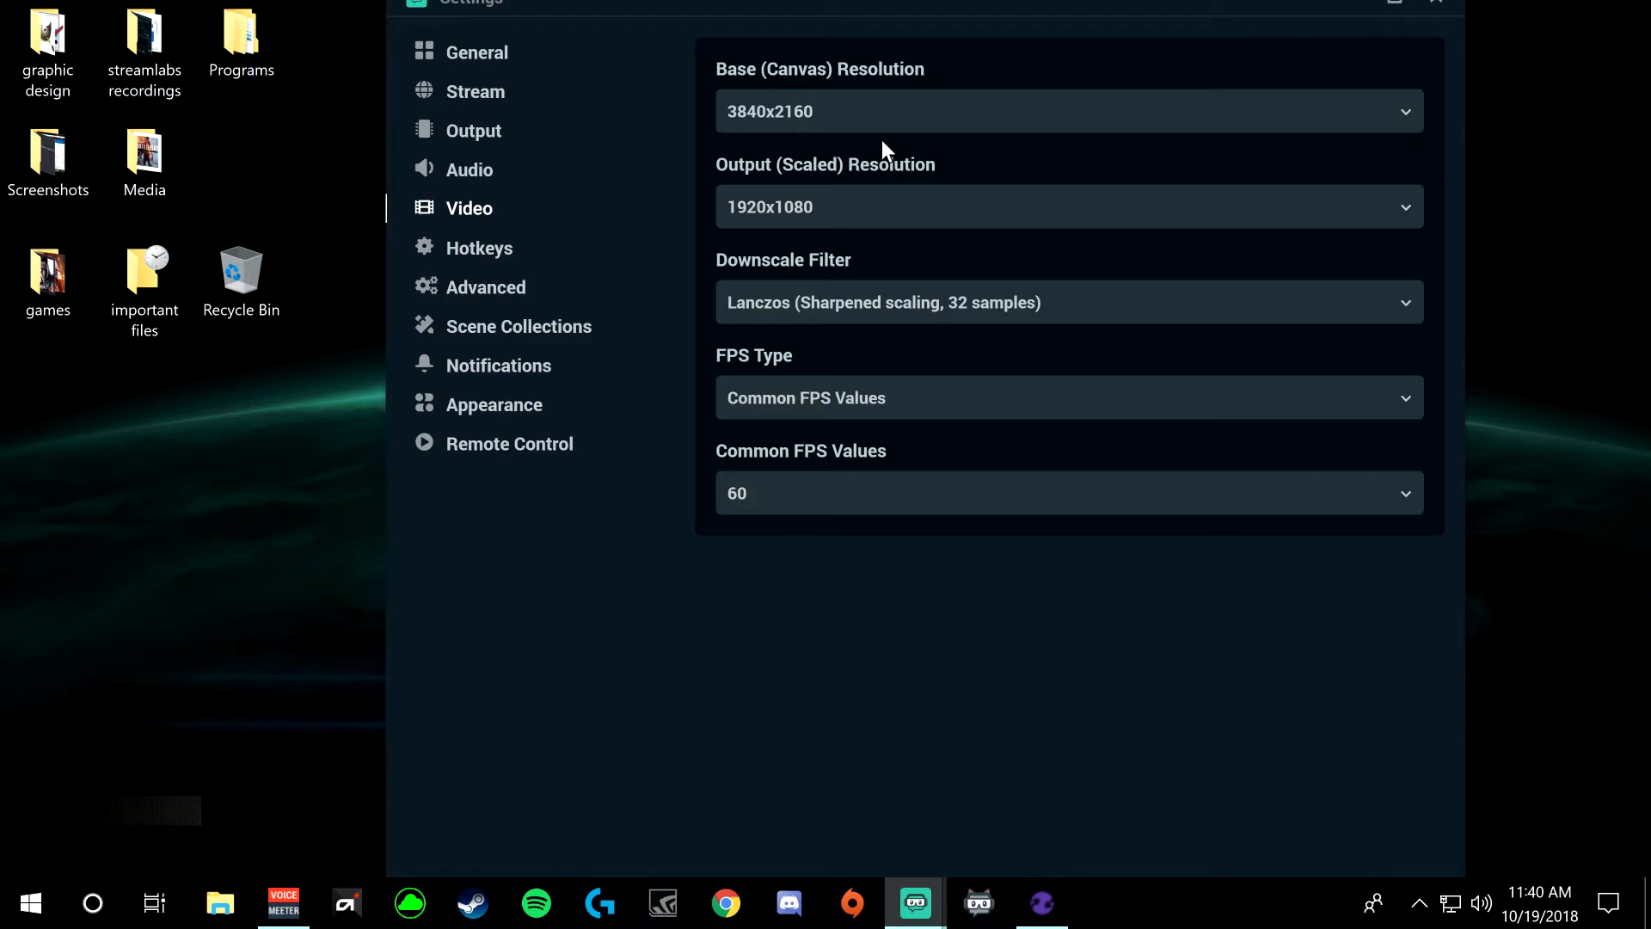
pyautogui.click(856, 124)
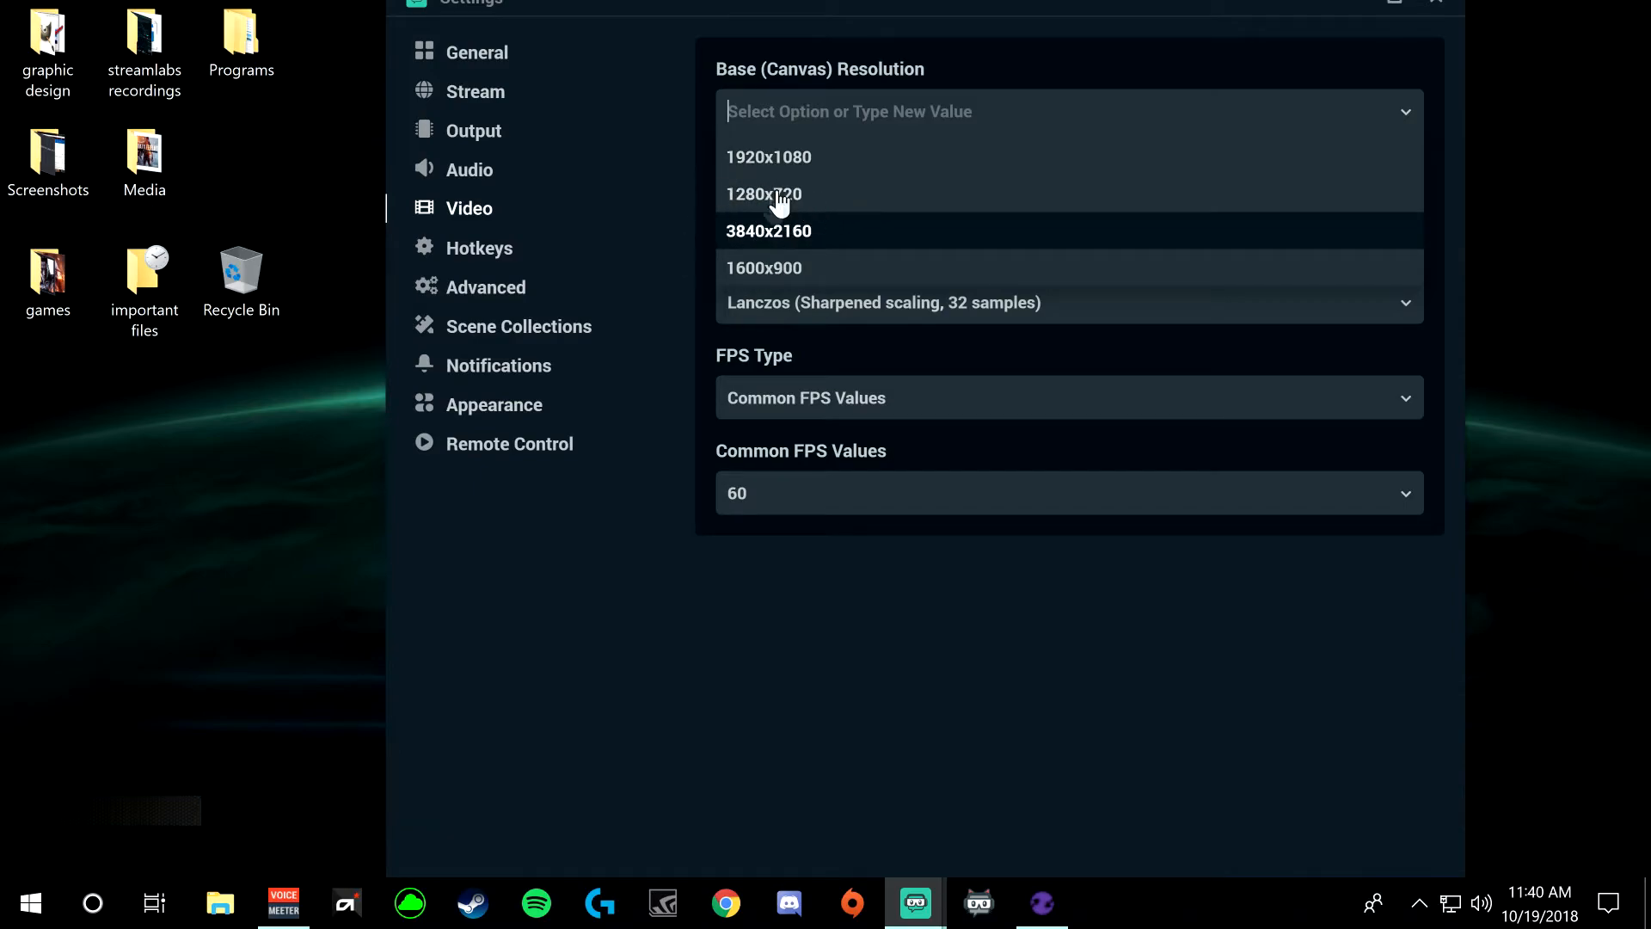
pyautogui.click(800, 158)
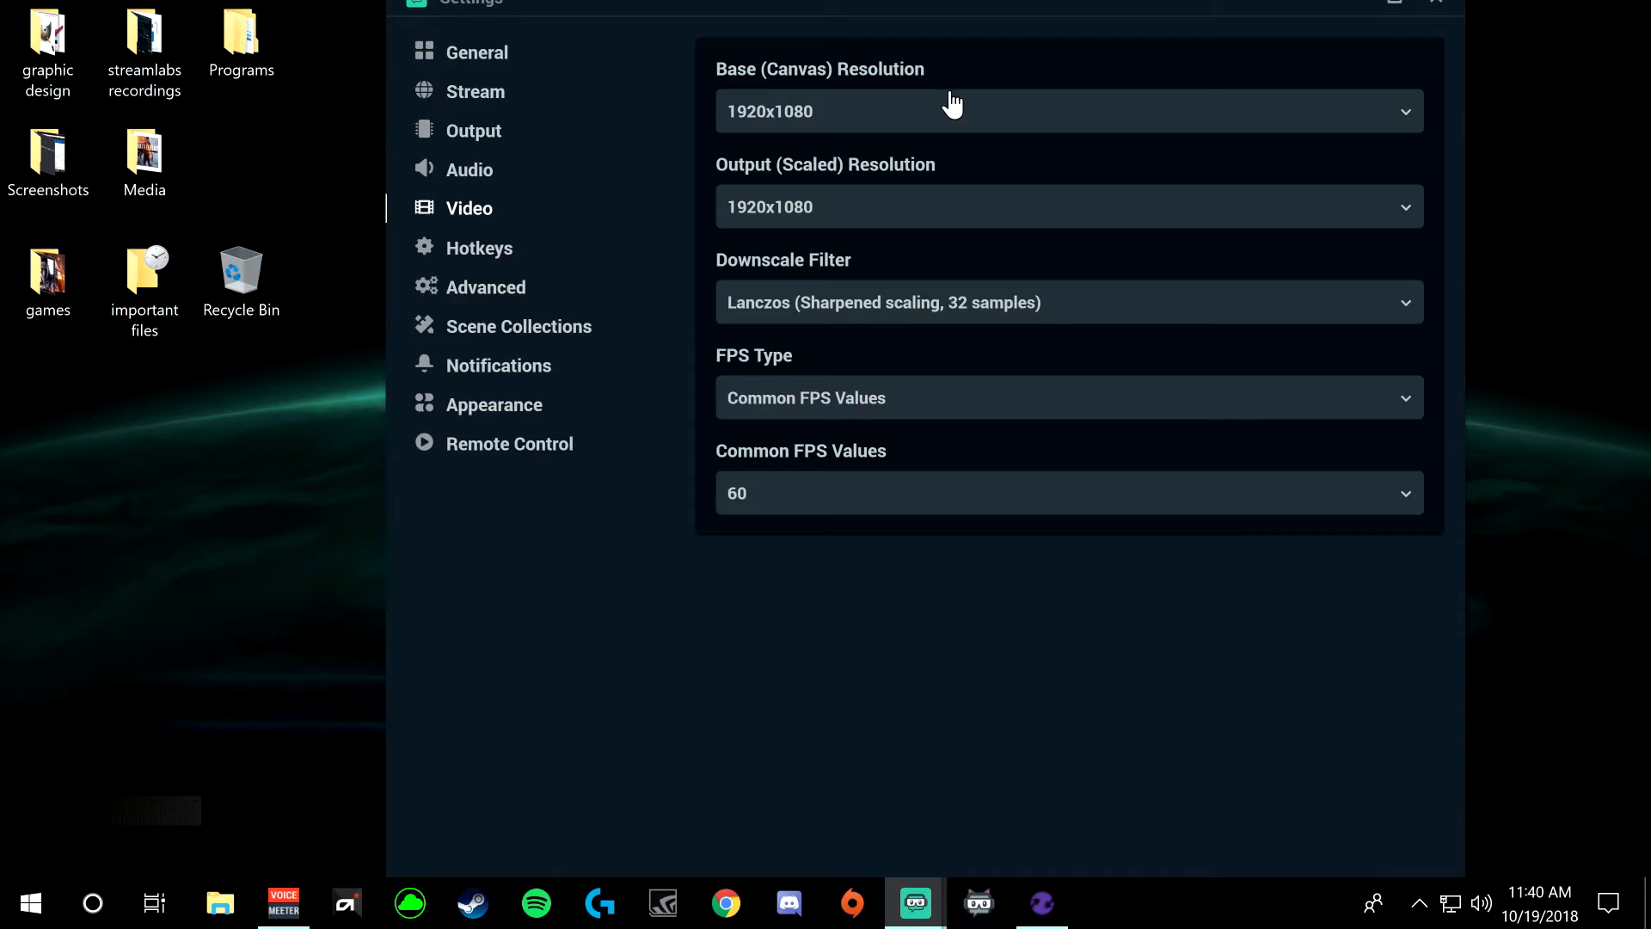
pyautogui.click(903, 127)
pyautogui.click(804, 230)
pyautogui.click(809, 133)
pyautogui.click(787, 157)
# Step: Try 1280x720 as the output (scaled) resolution, and set it back to 1920x1080
pyautogui.click(806, 226)
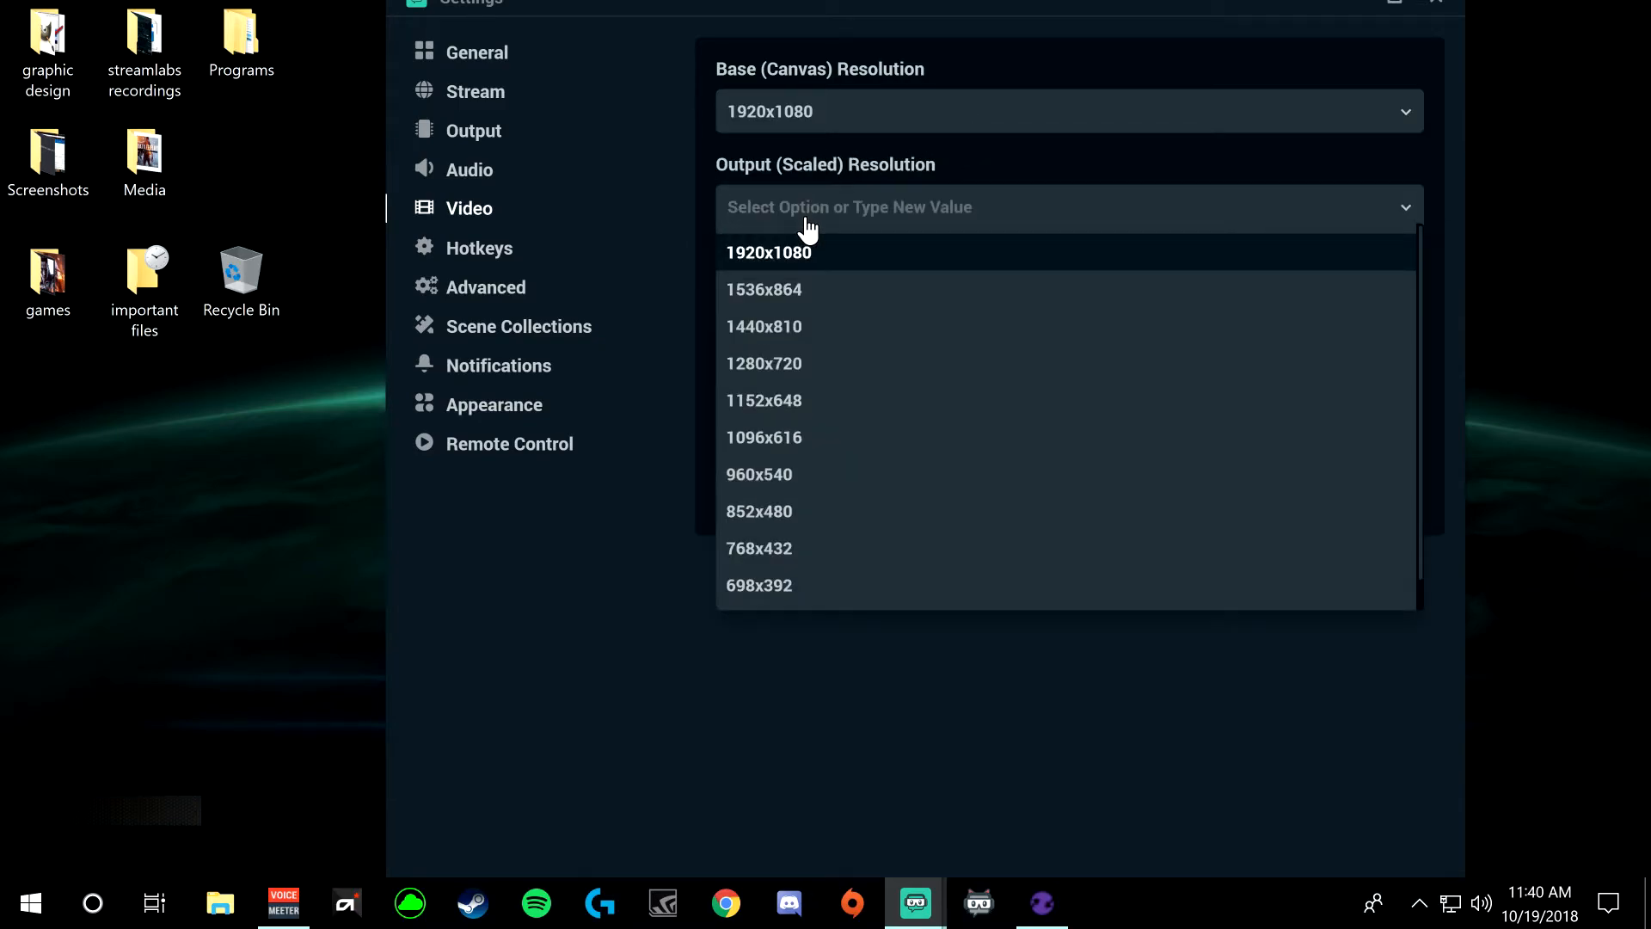
pyautogui.click(785, 364)
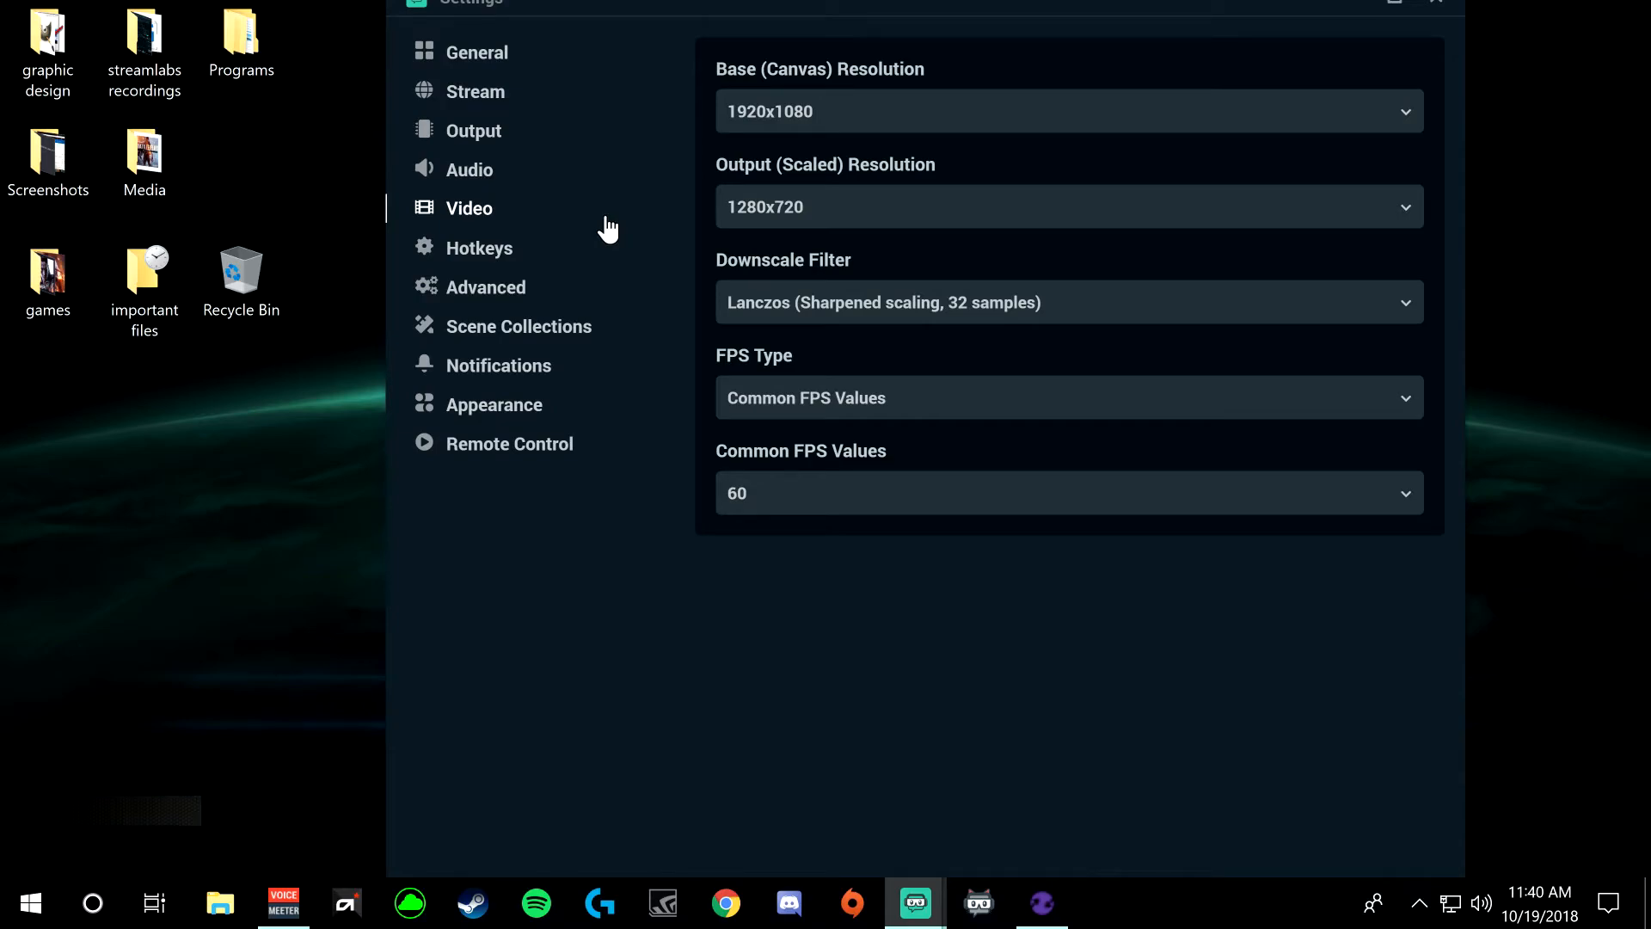
pyautogui.click(904, 220)
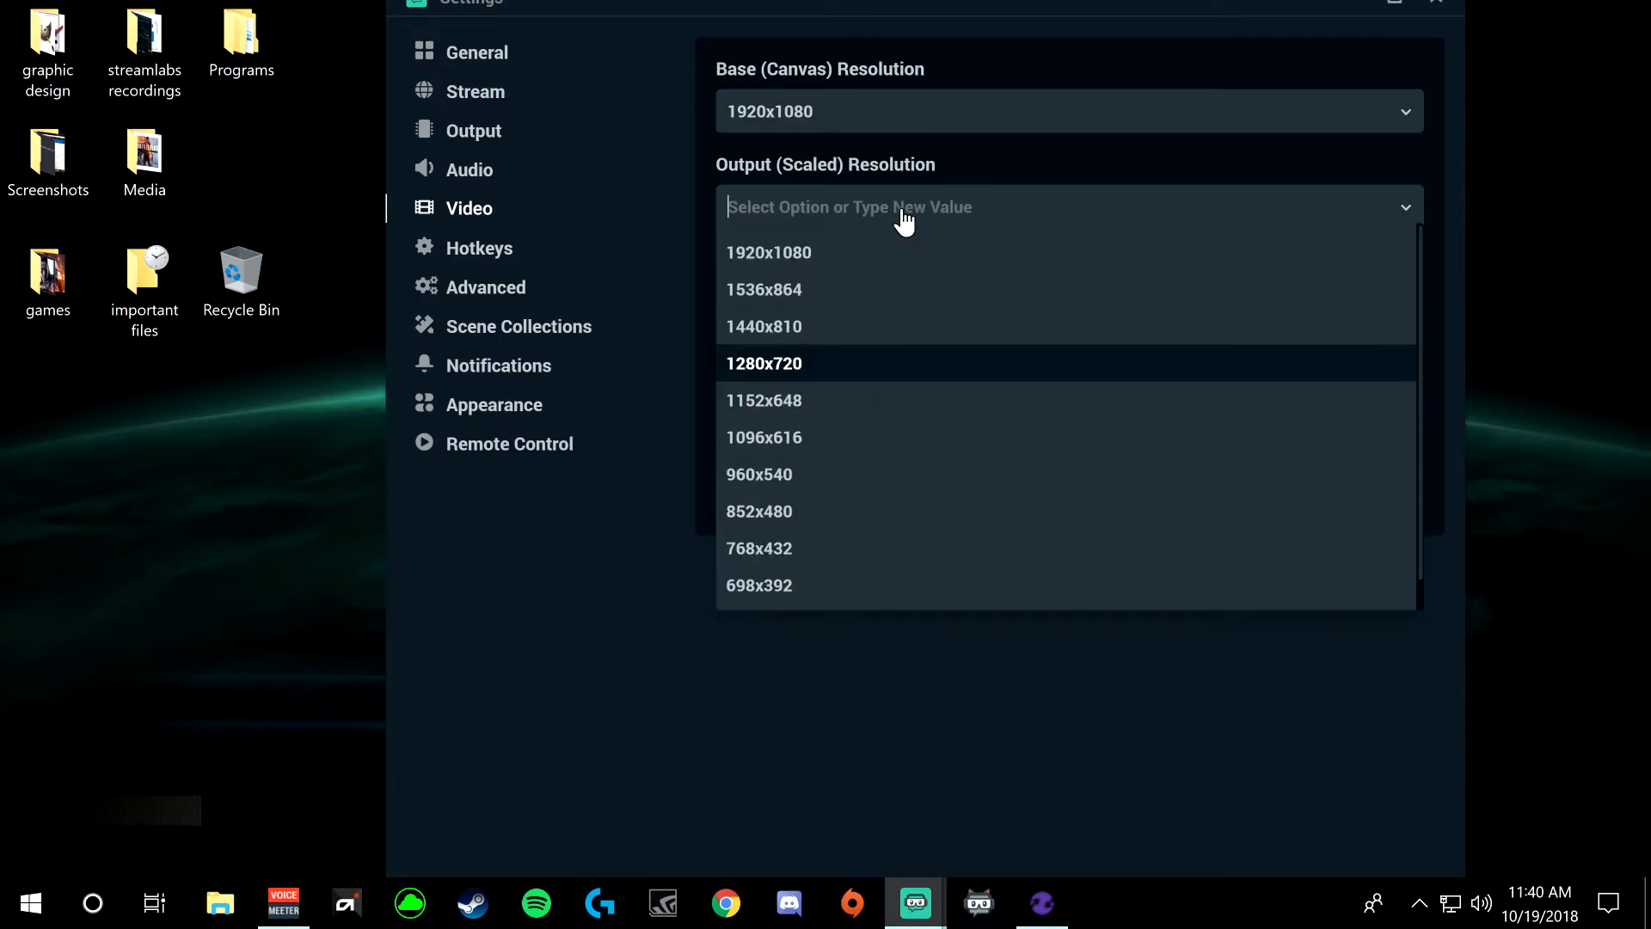
pyautogui.click(990, 209)
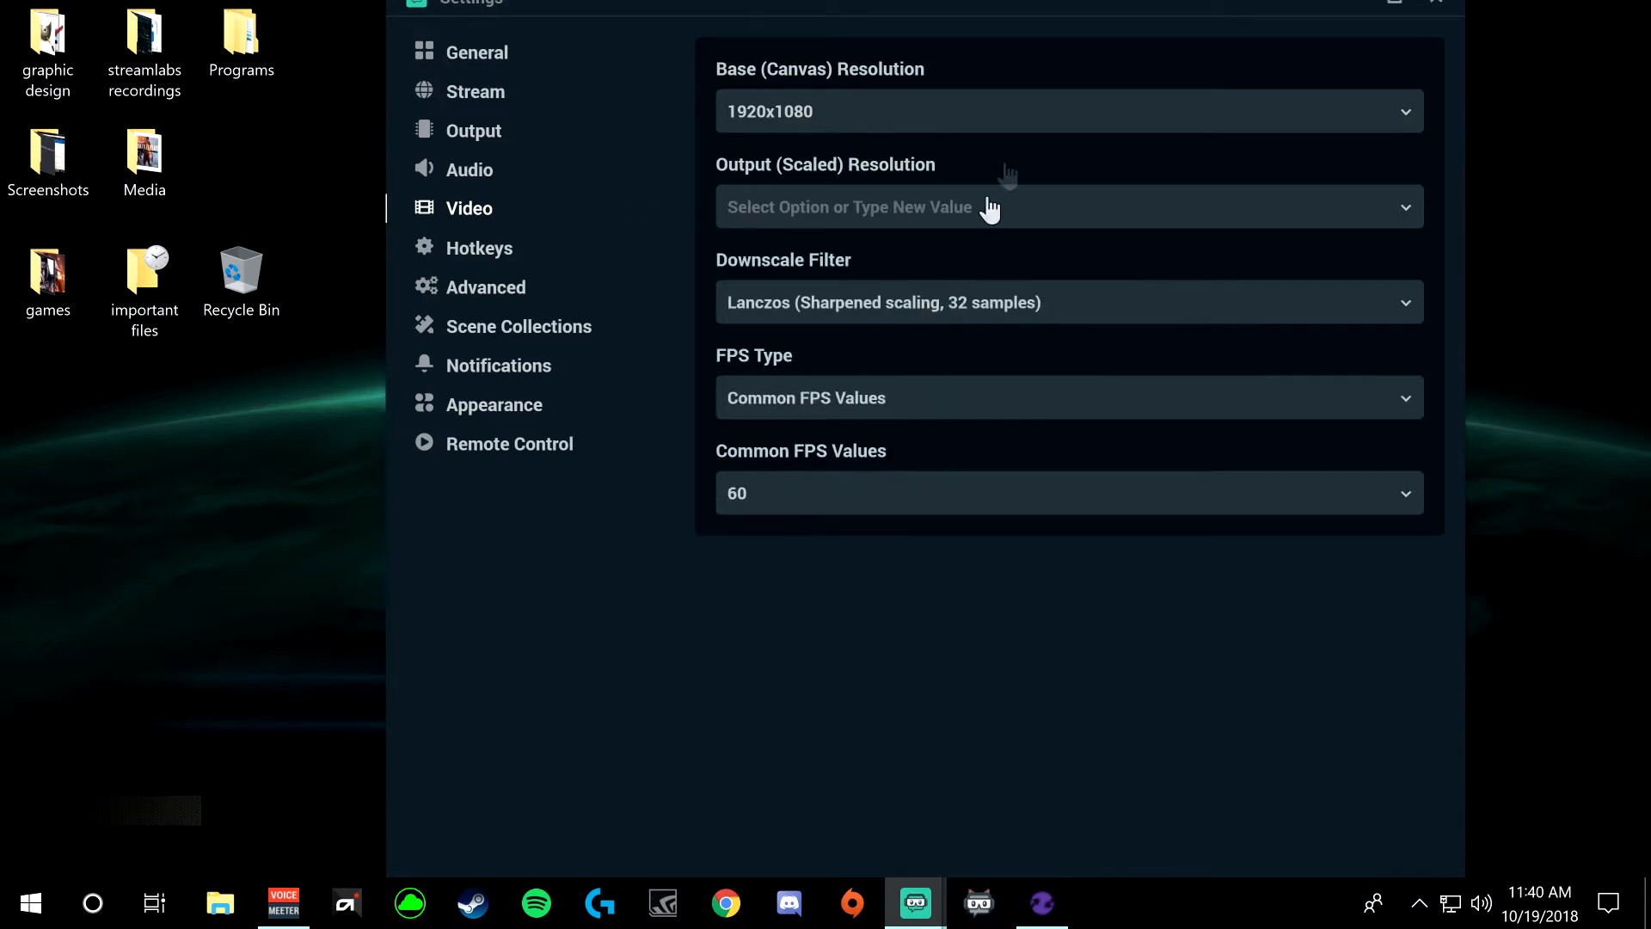
pyautogui.click(850, 209)
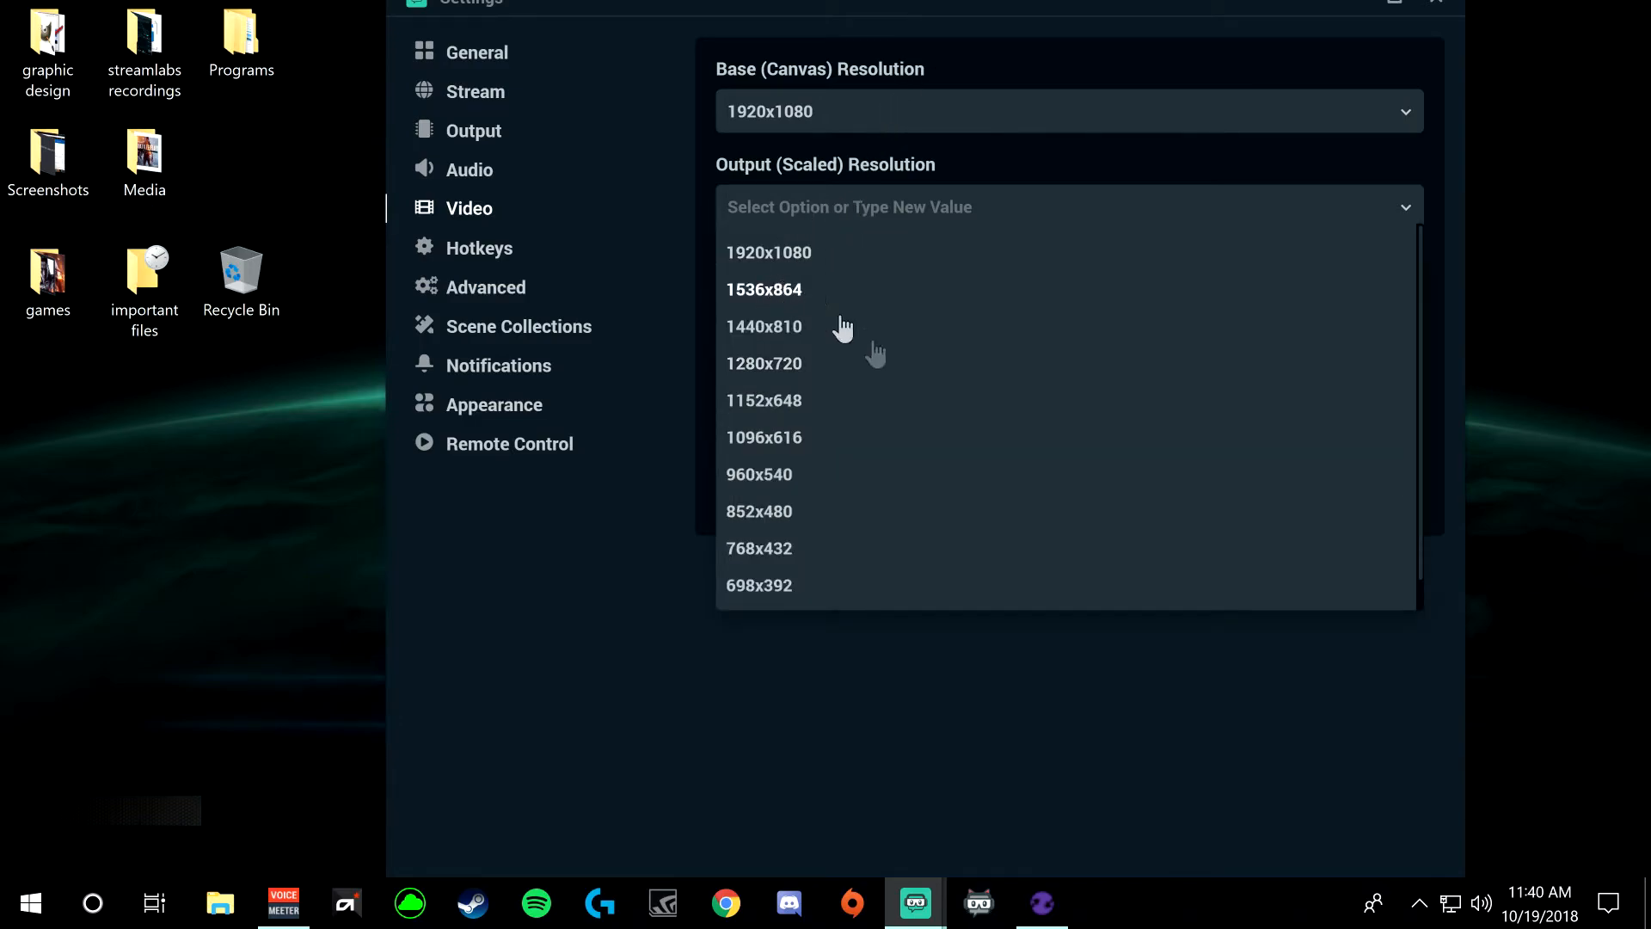
pyautogui.click(806, 258)
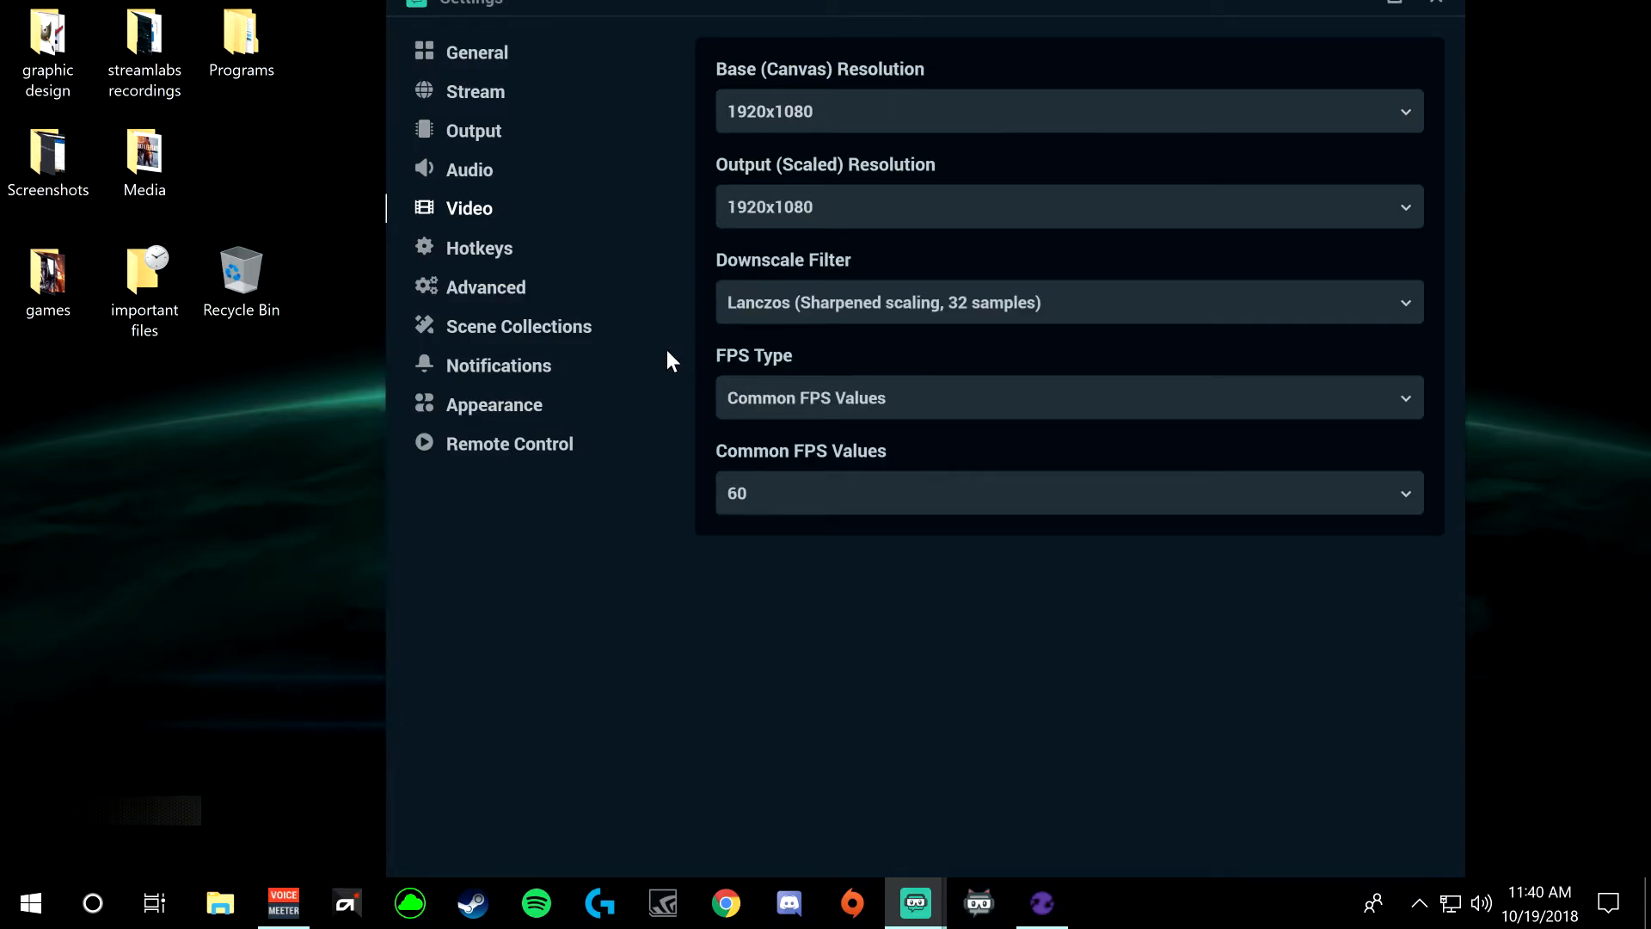
# Step: Select Lanczos (Sharpened scaling, 32 samples) as the downscale filter and Common FPS Values as the FPS type
pyautogui.click(952, 298)
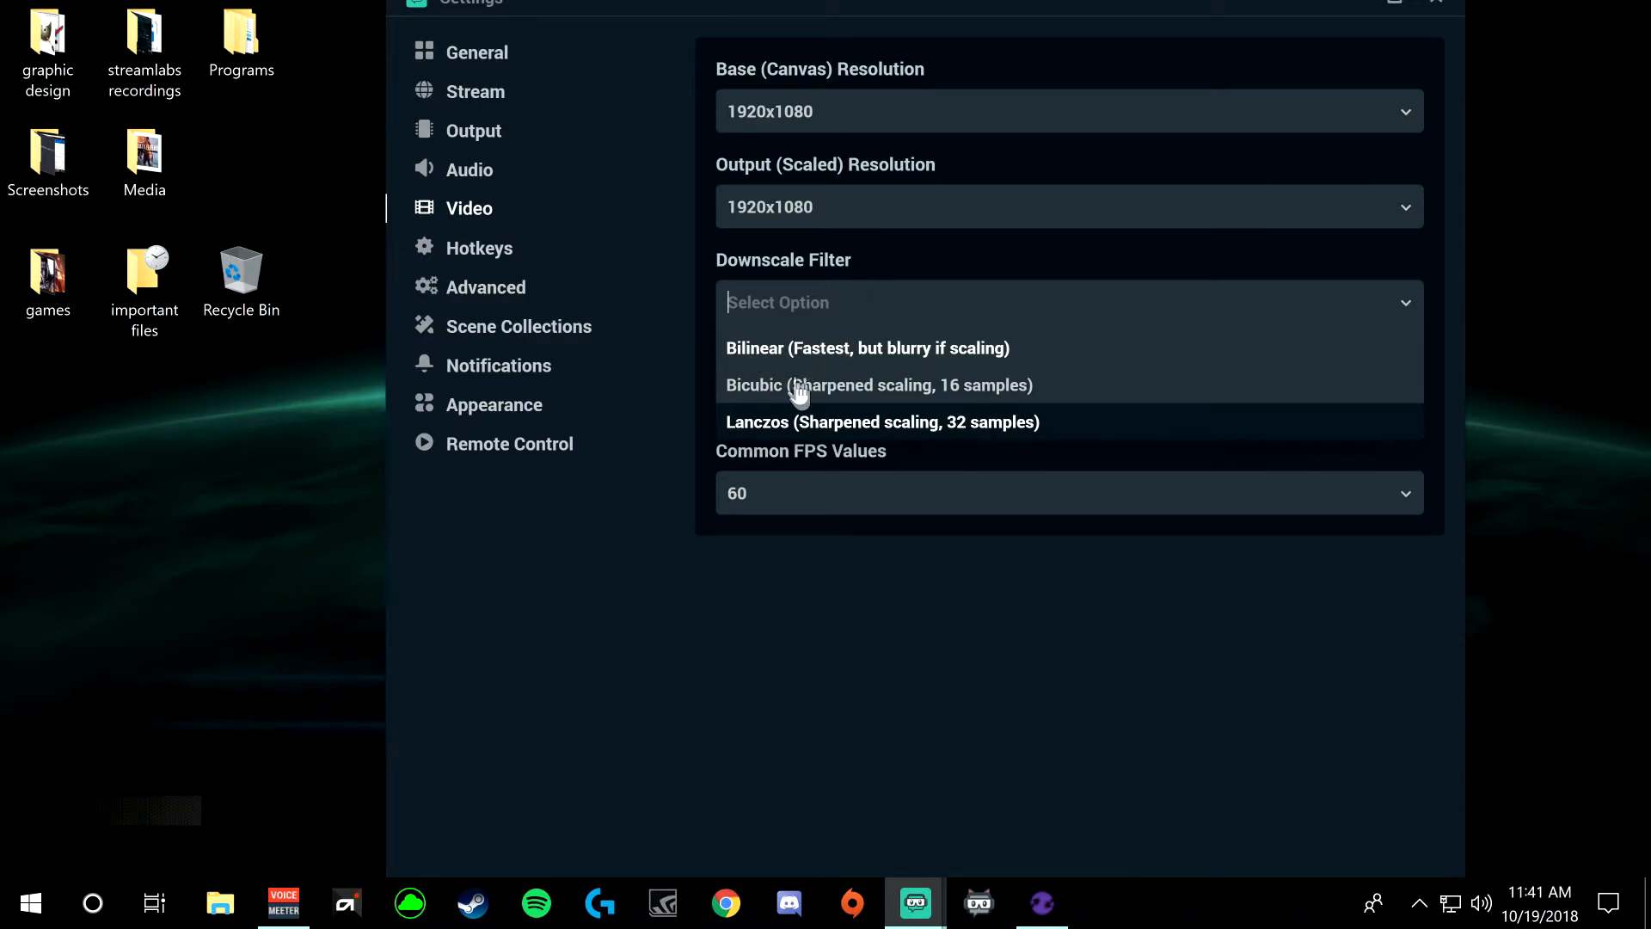
pyautogui.click(838, 423)
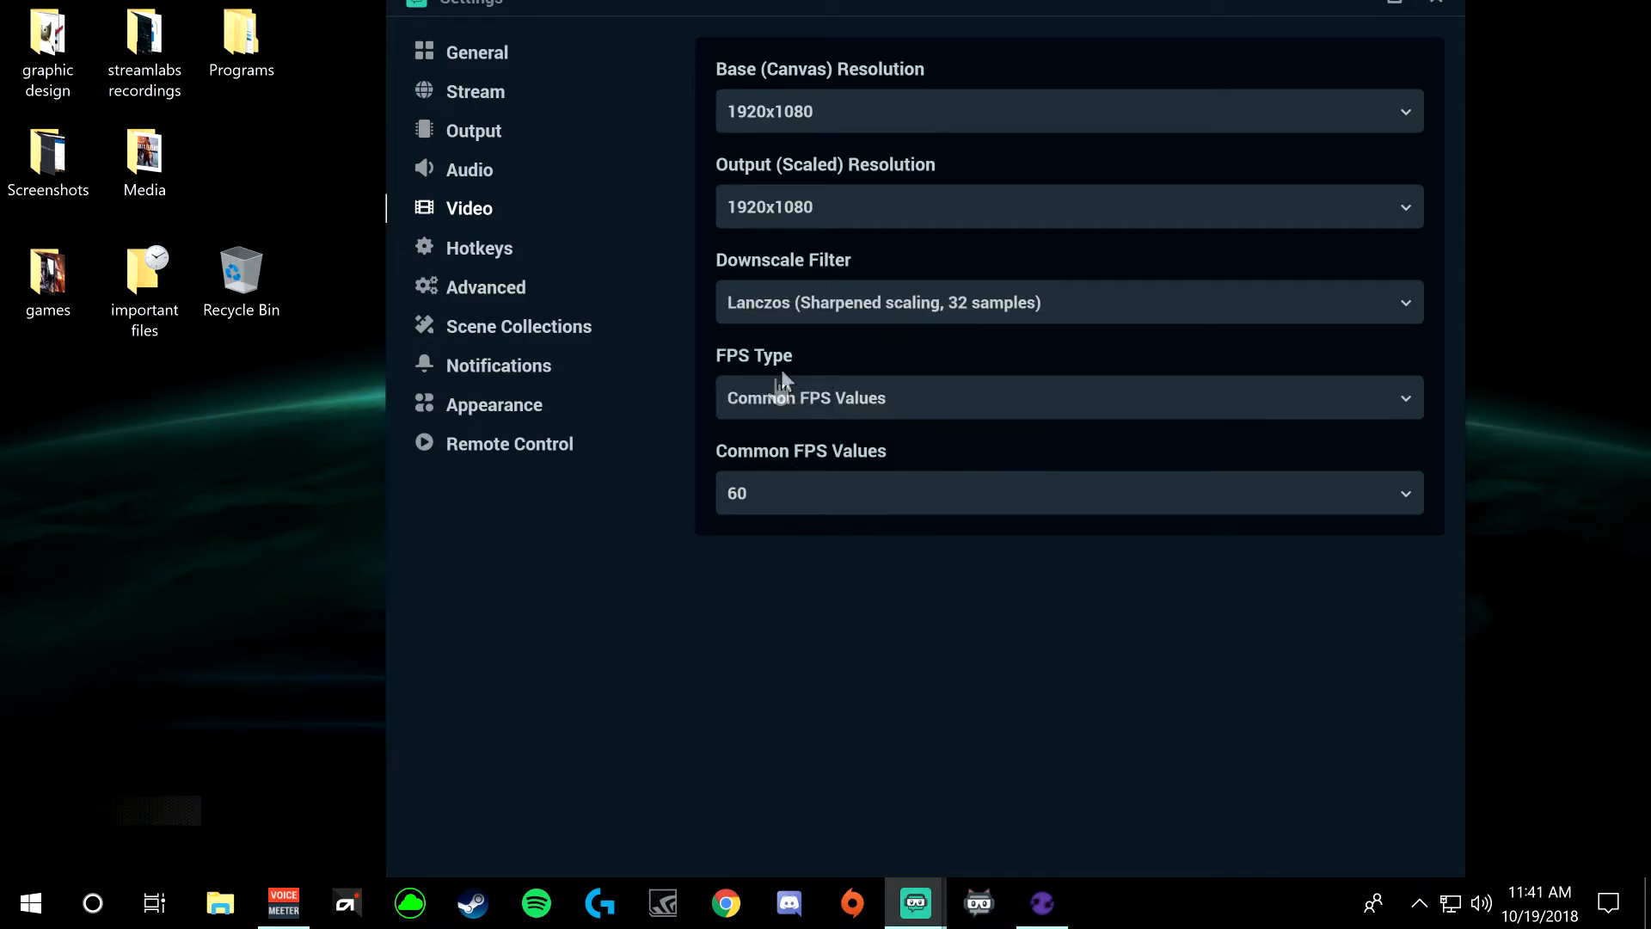
pyautogui.click(961, 389)
pyautogui.click(766, 449)
# Step: Try the Integer FPS Value type with a value of 100, and return the FPS type to Common FPS Values
pyautogui.click(904, 402)
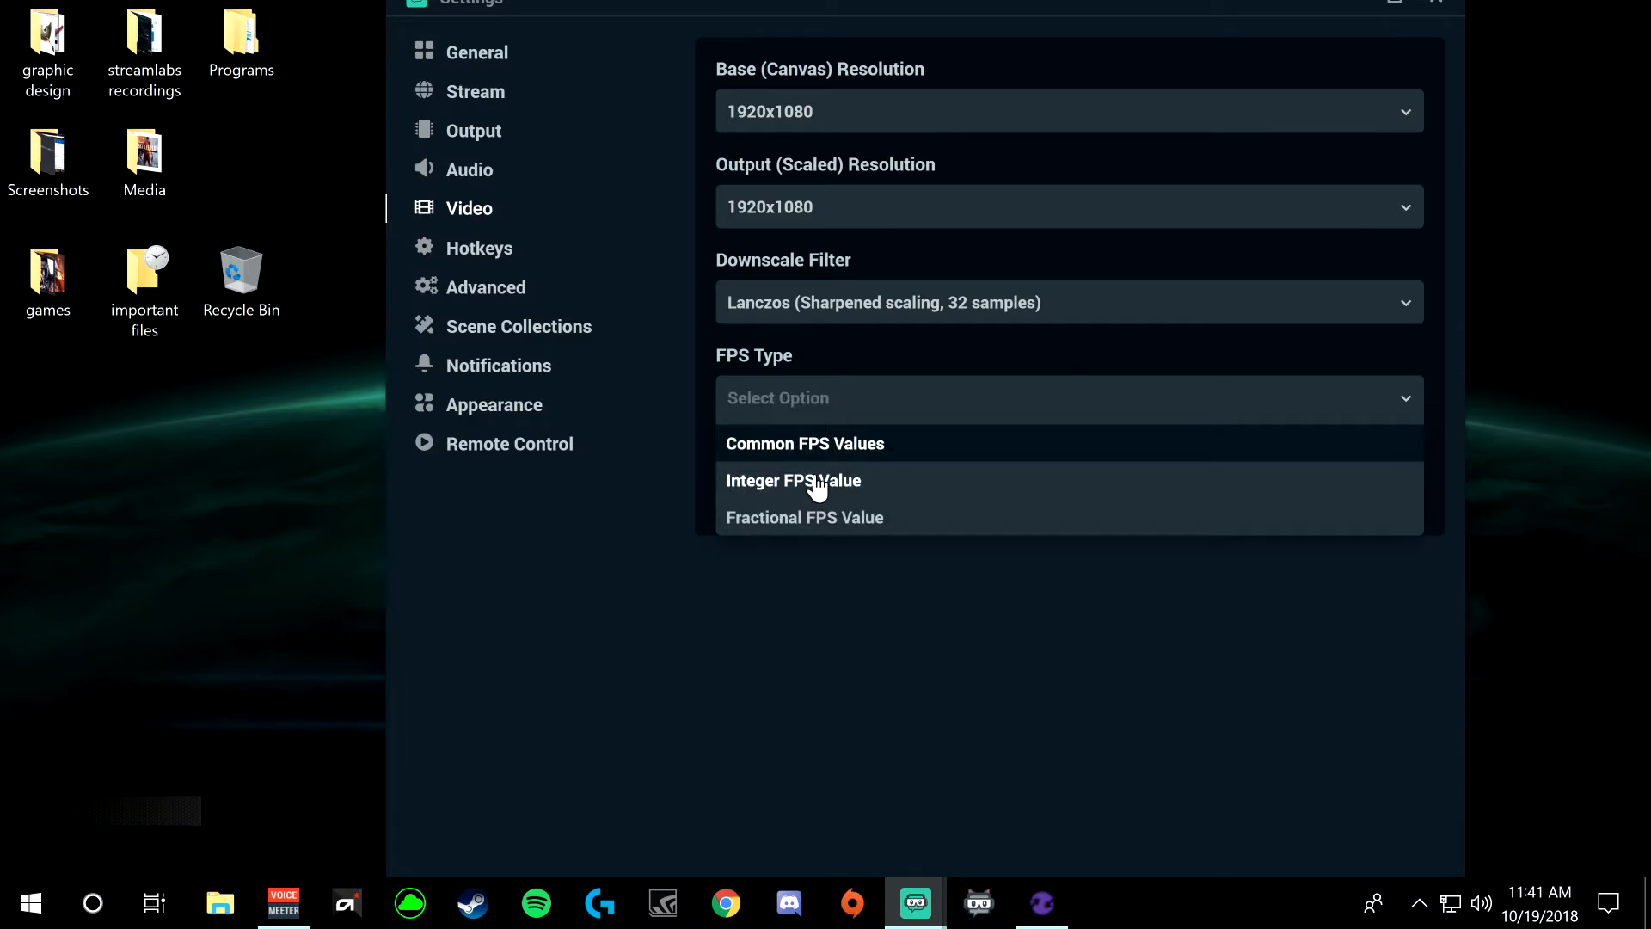
pyautogui.click(821, 480)
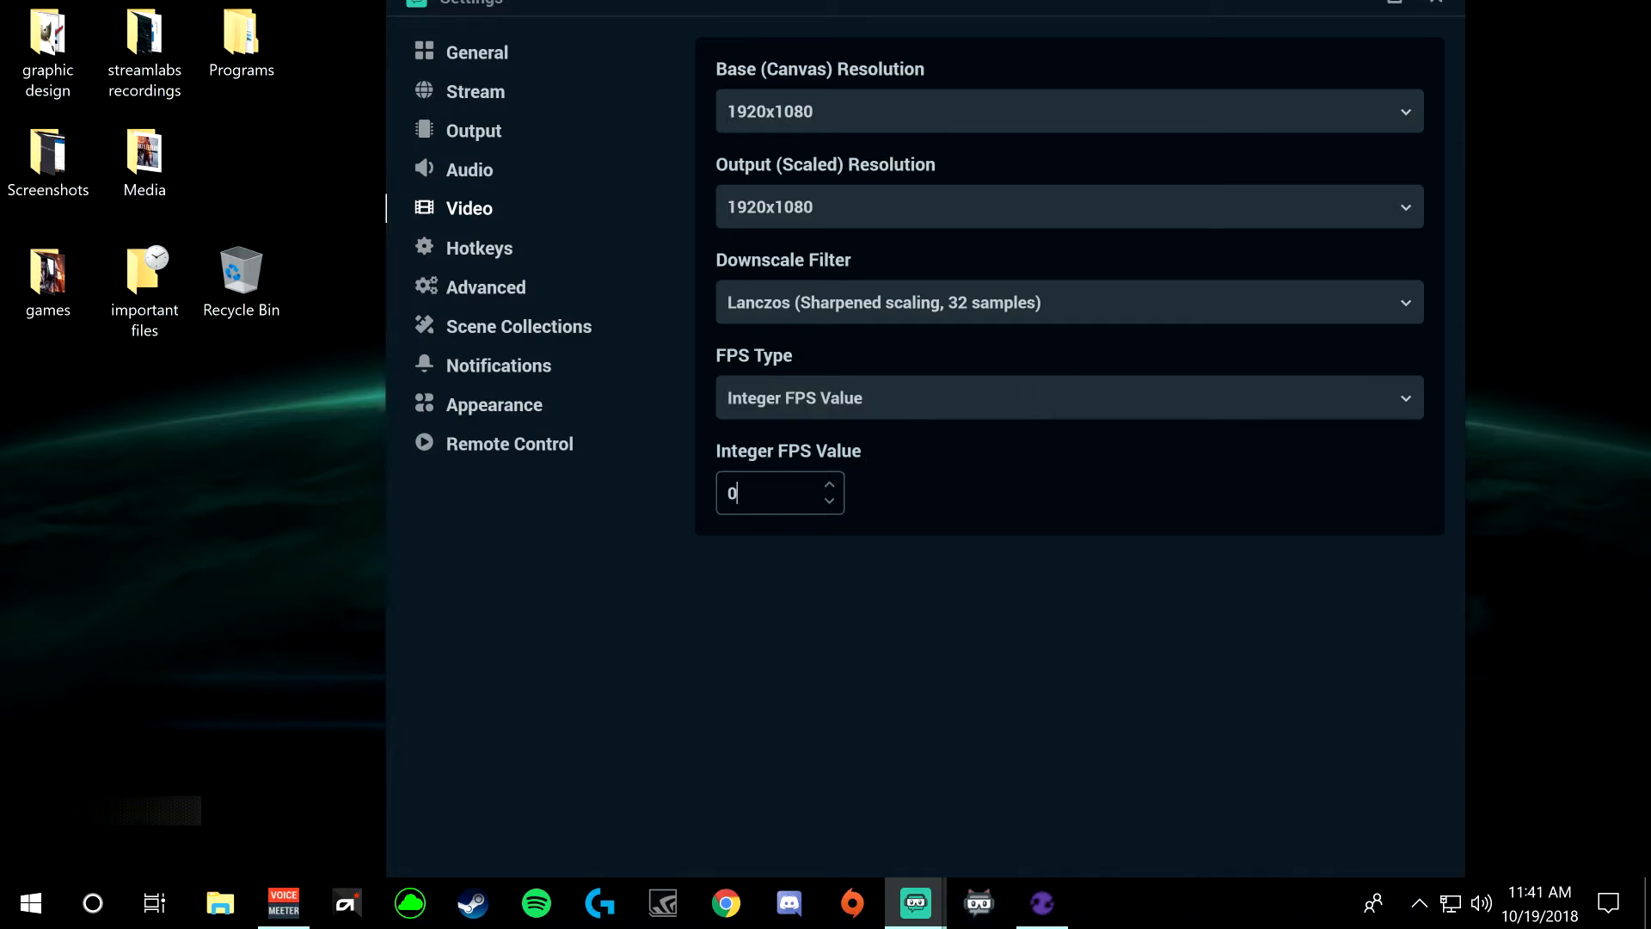
pyautogui.write('100')
pyautogui.click(855, 404)
pyautogui.click(790, 443)
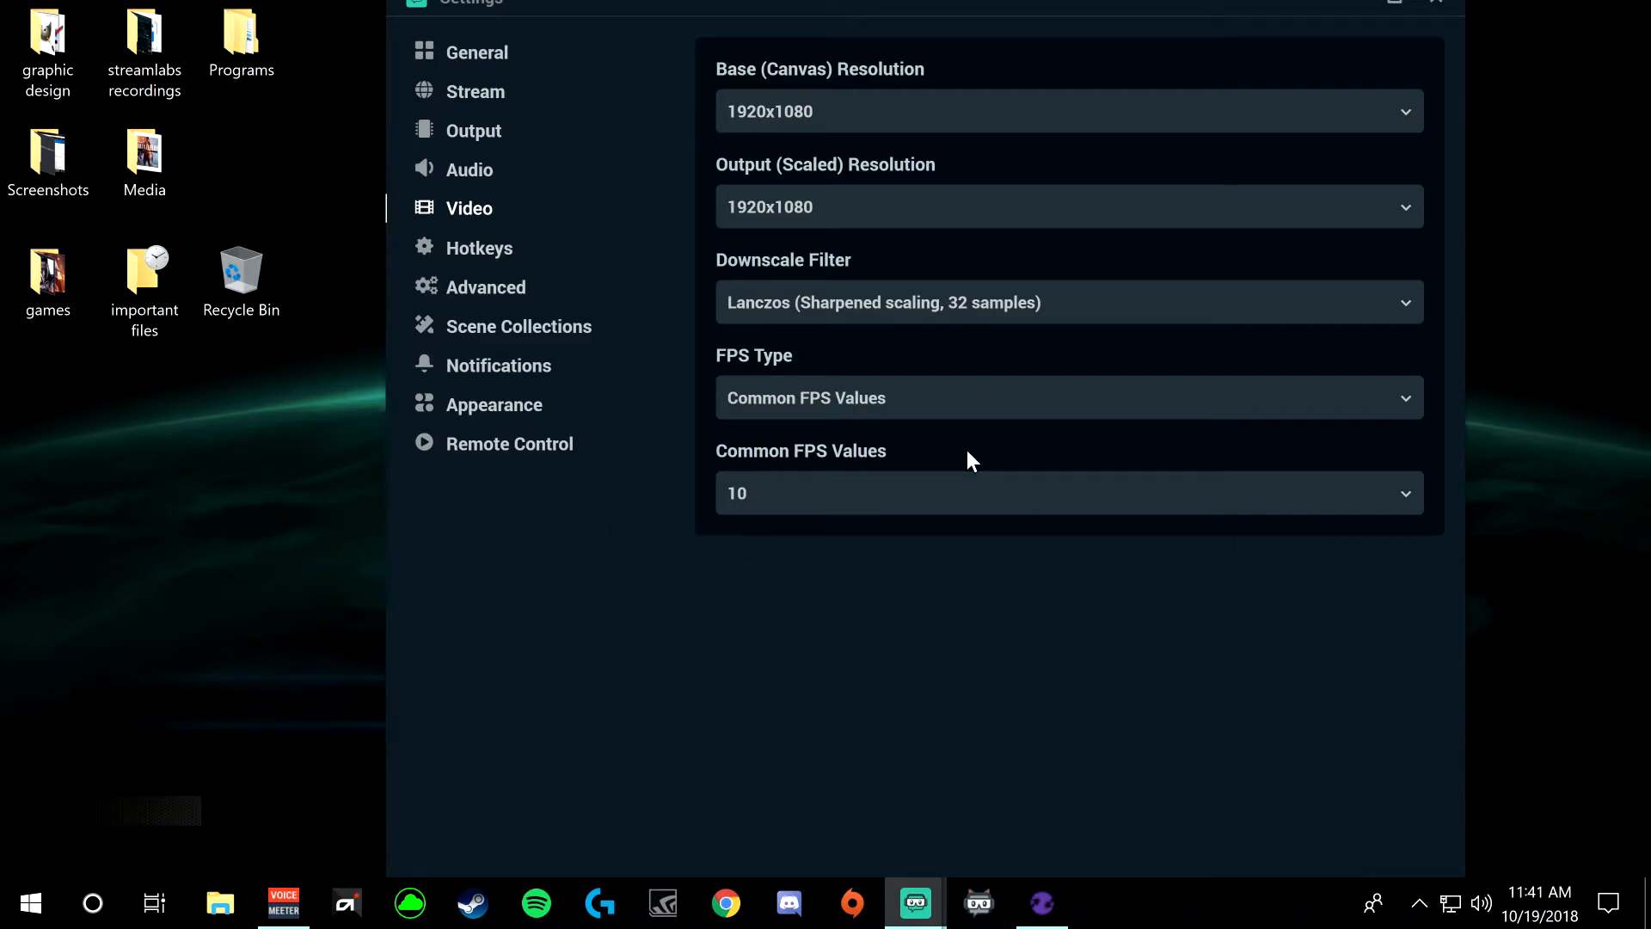
# Step: Set the common FPS value to 60
pyautogui.click(894, 500)
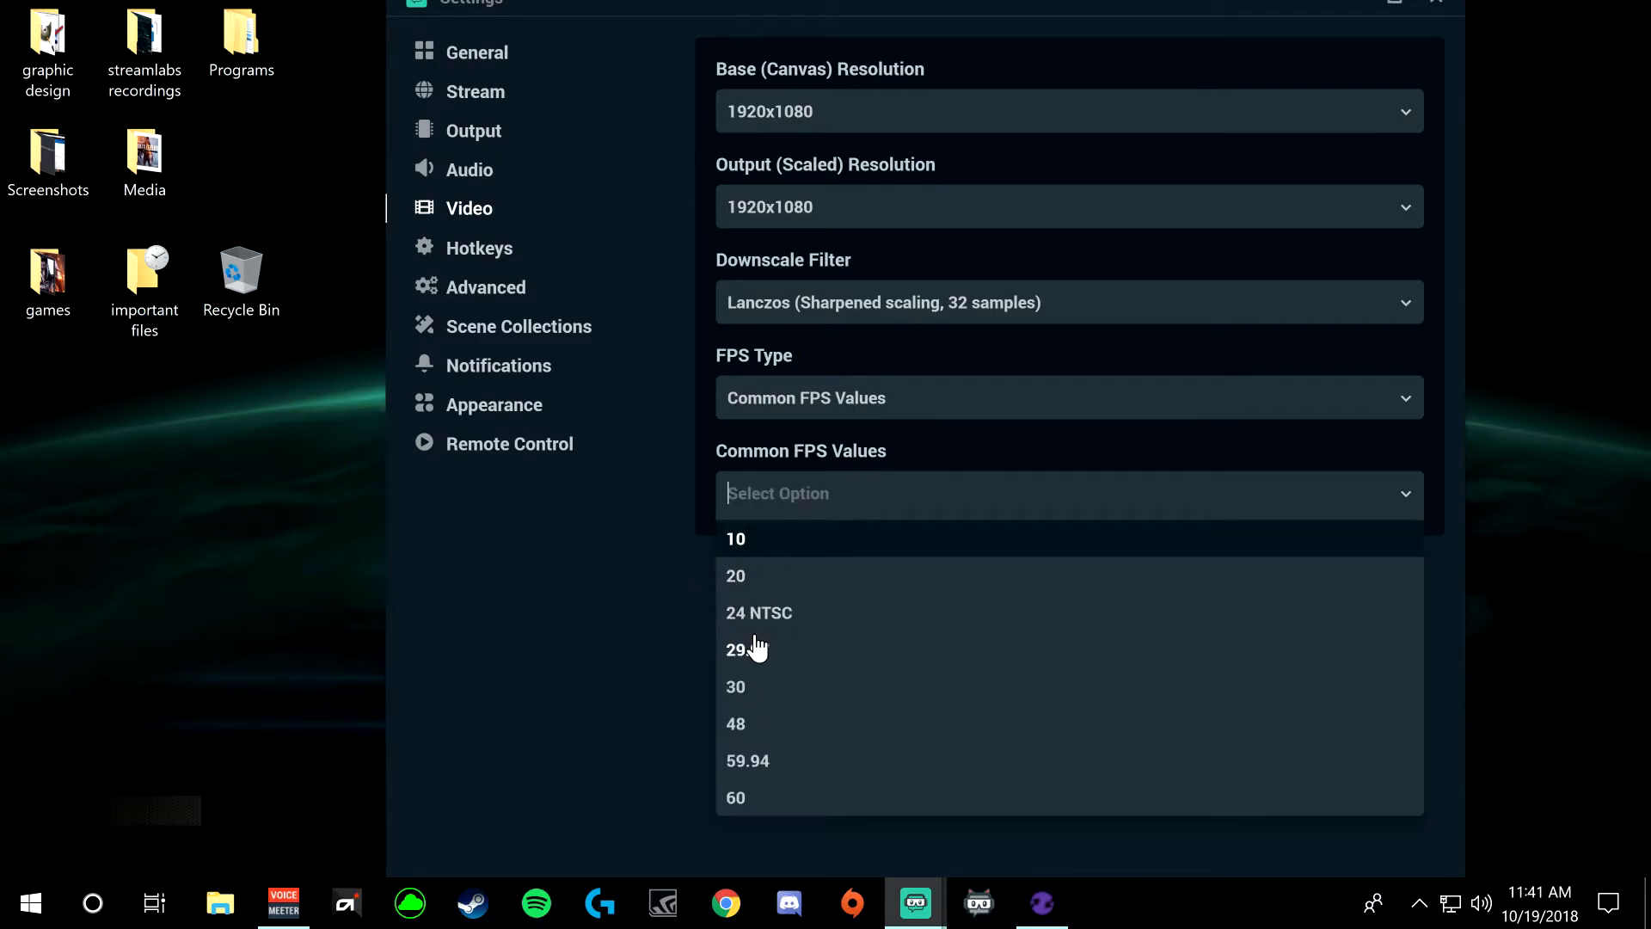
pyautogui.click(736, 800)
pyautogui.click(823, 503)
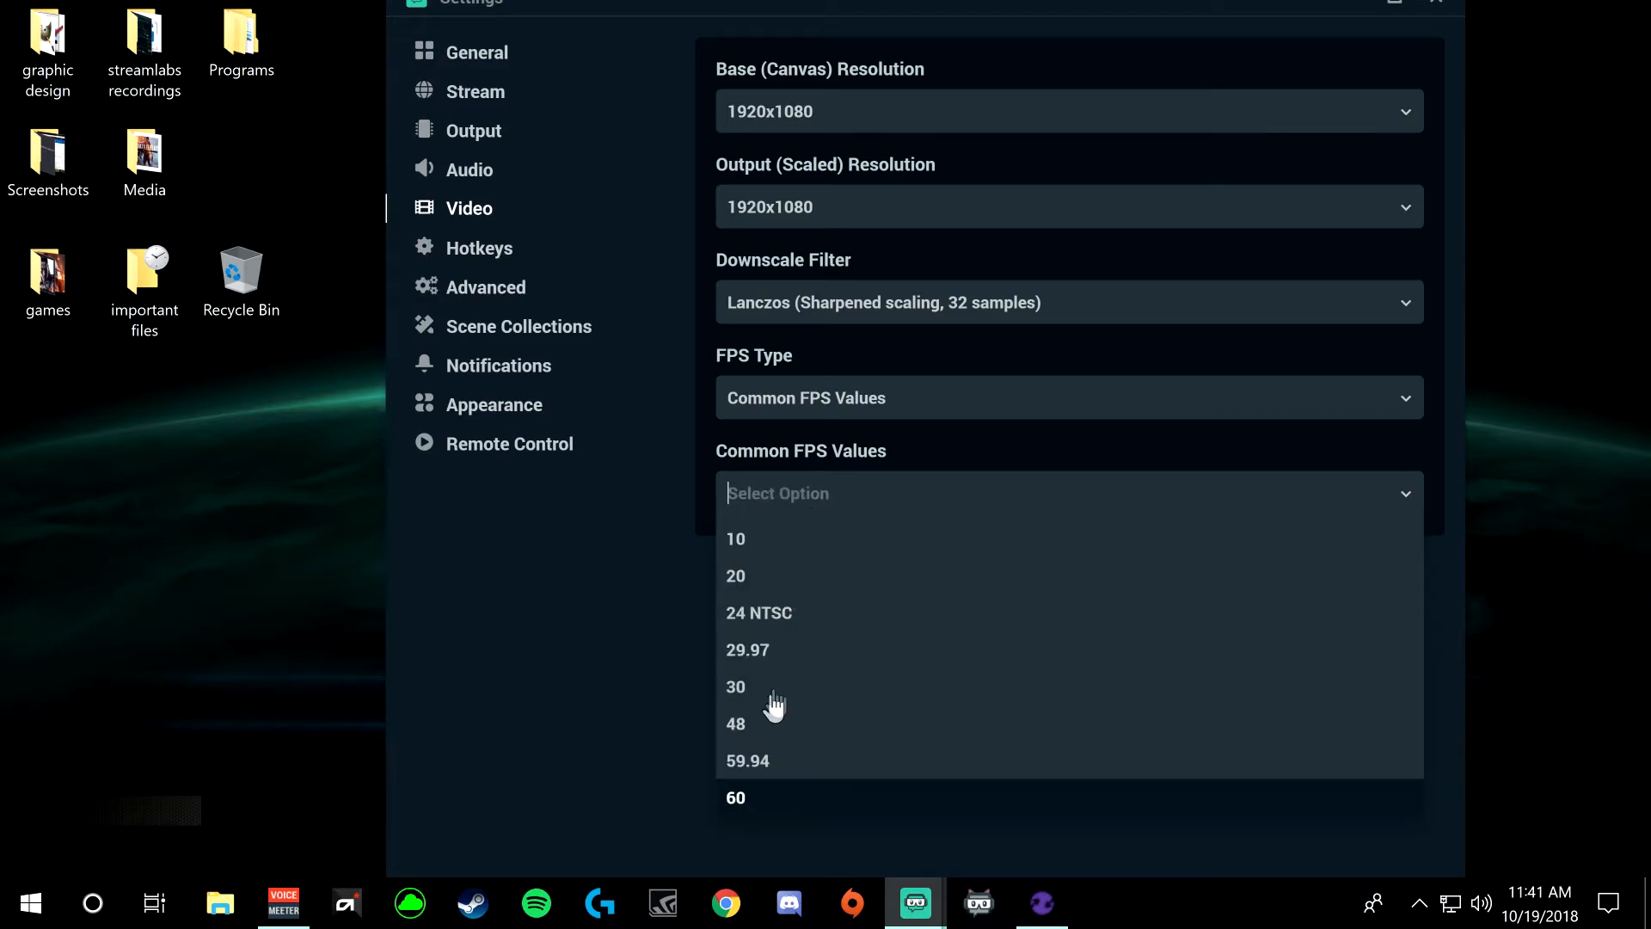
pyautogui.click(733, 804)
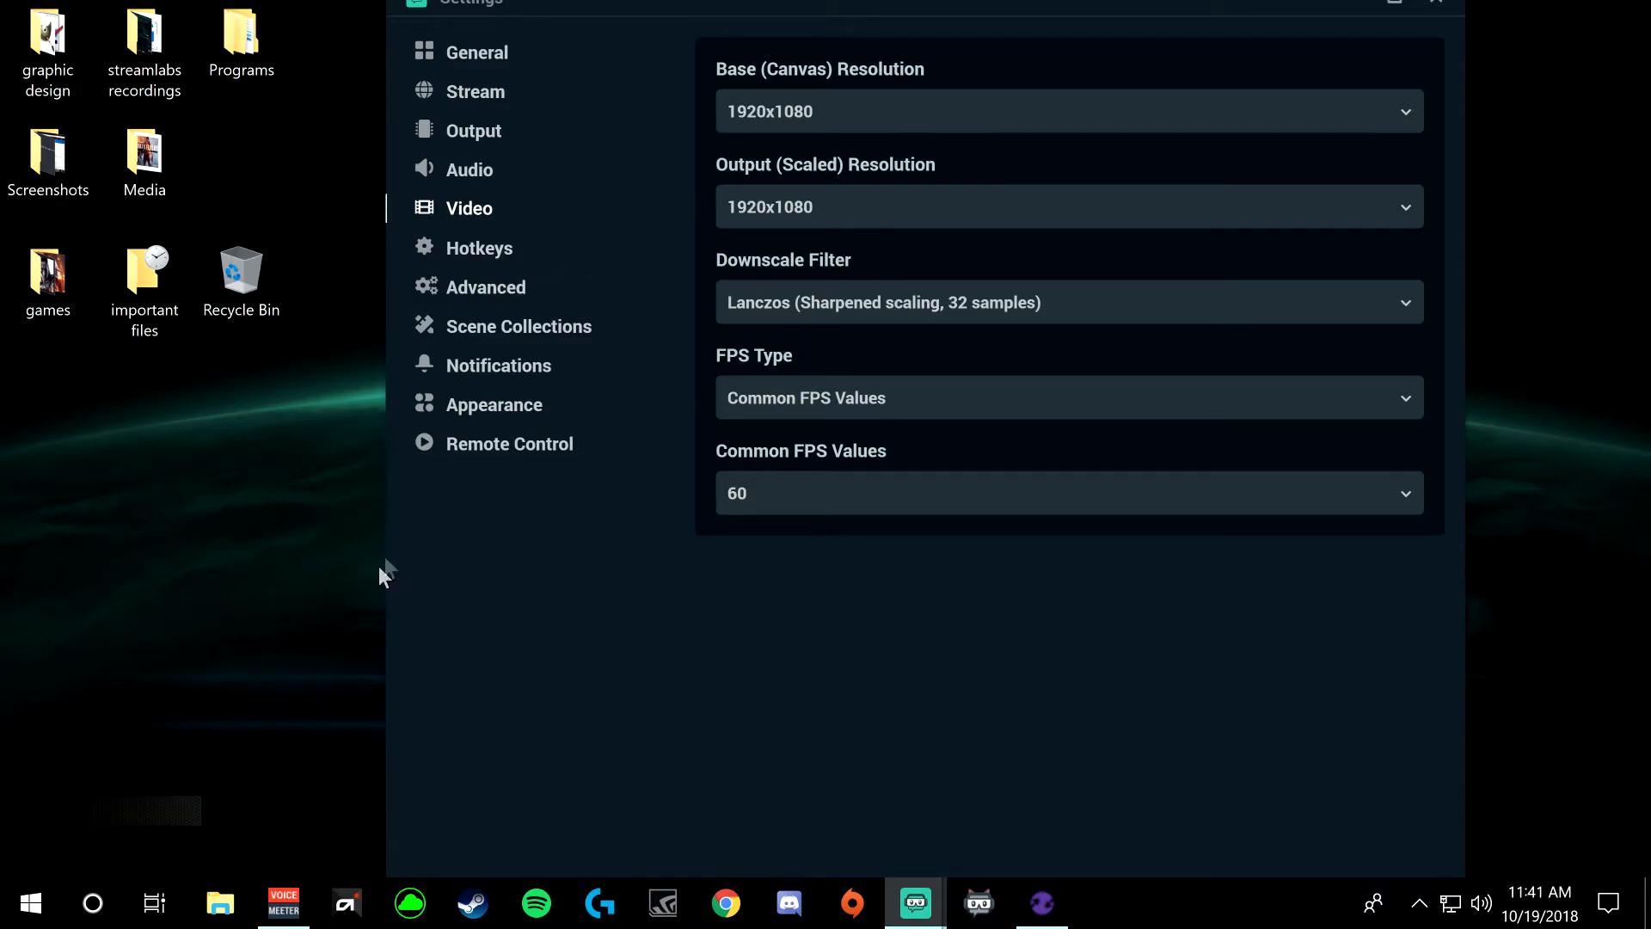
# Step: Remove the Start Recording and Stop Recording hotkeys, and look through the remaining scene and audio source hotkeys
pyautogui.click(472, 252)
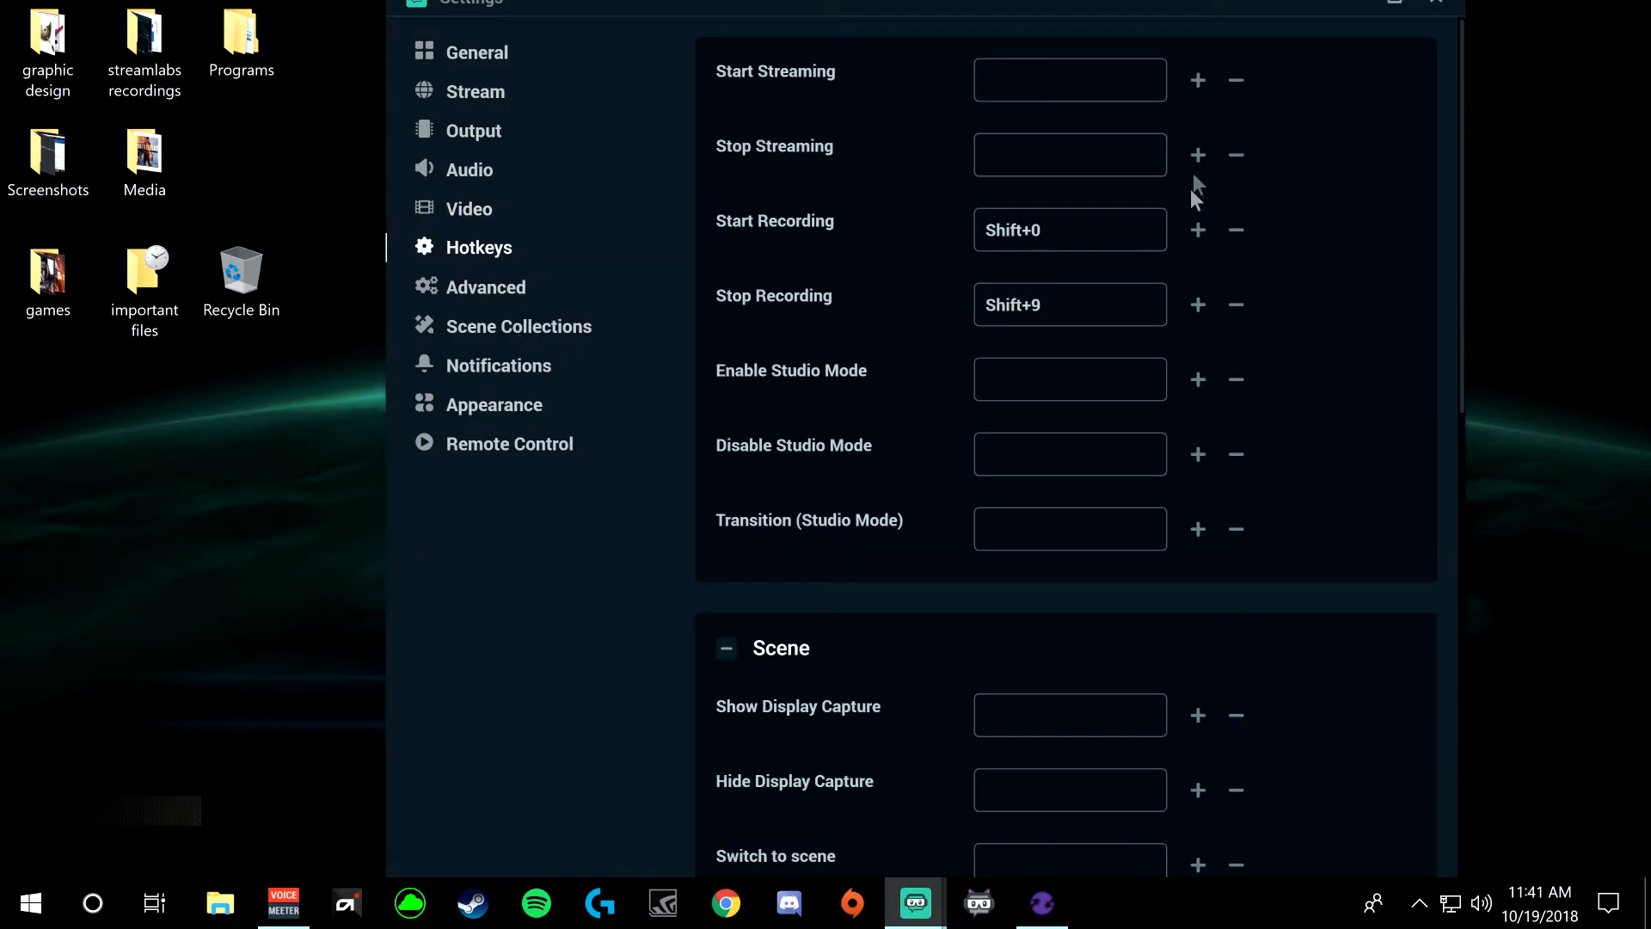
pyautogui.click(1236, 230)
pyautogui.click(1236, 305)
pyautogui.scroll(-7, 954, 172)
pyautogui.scroll(-6, 938, 208)
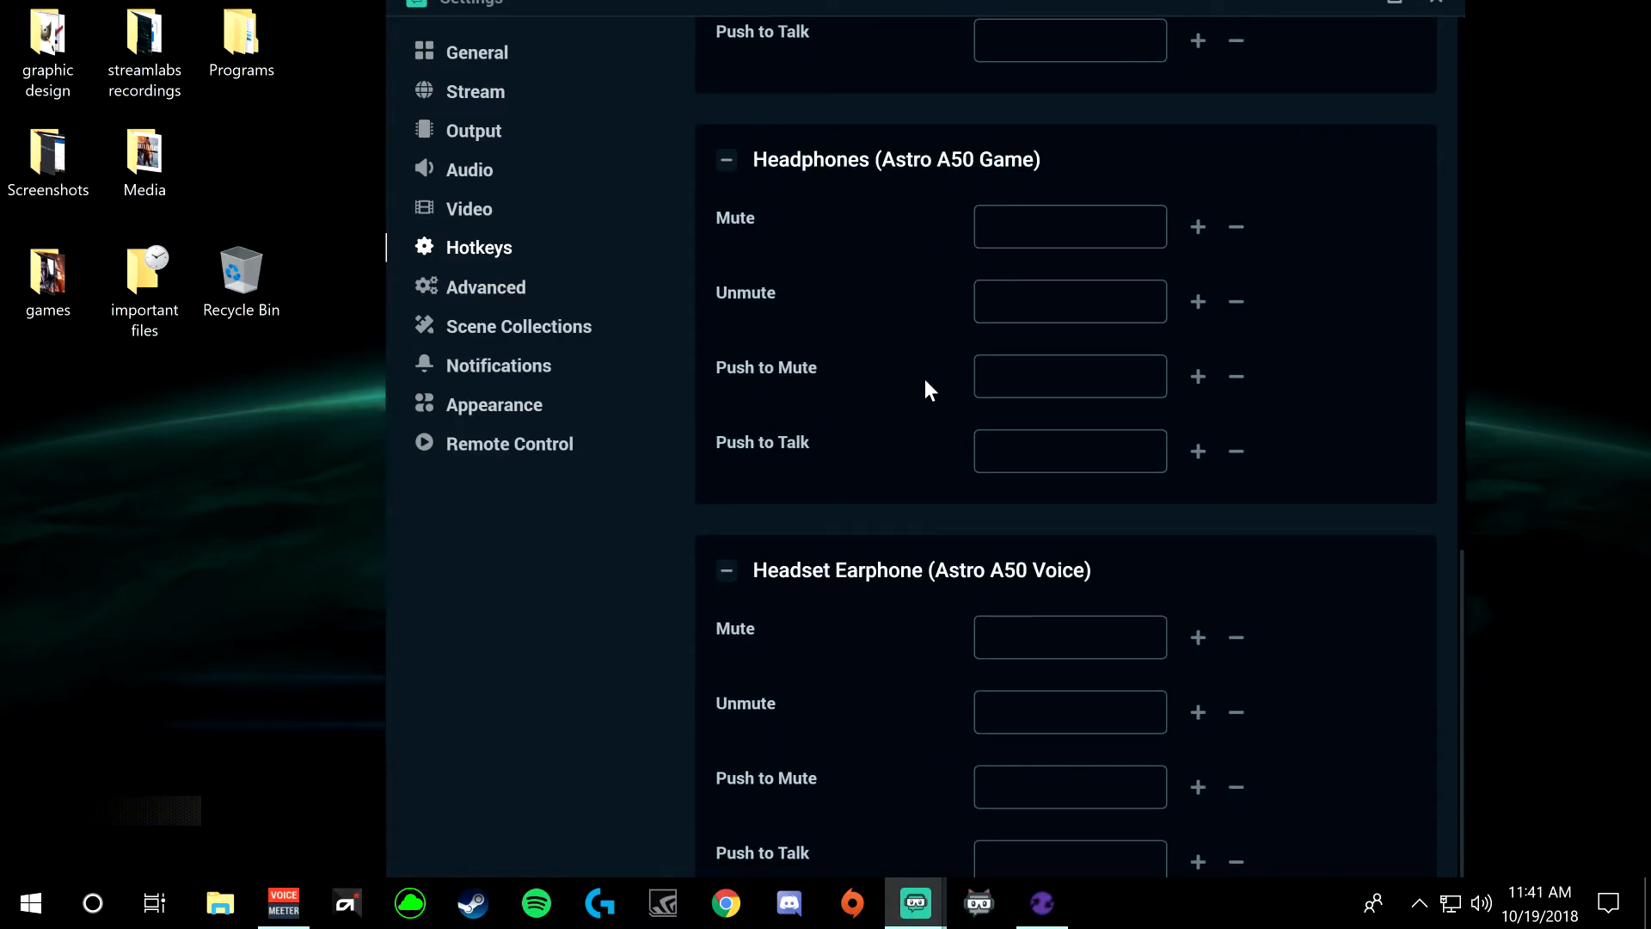
pyautogui.scroll(13, 925, 380)
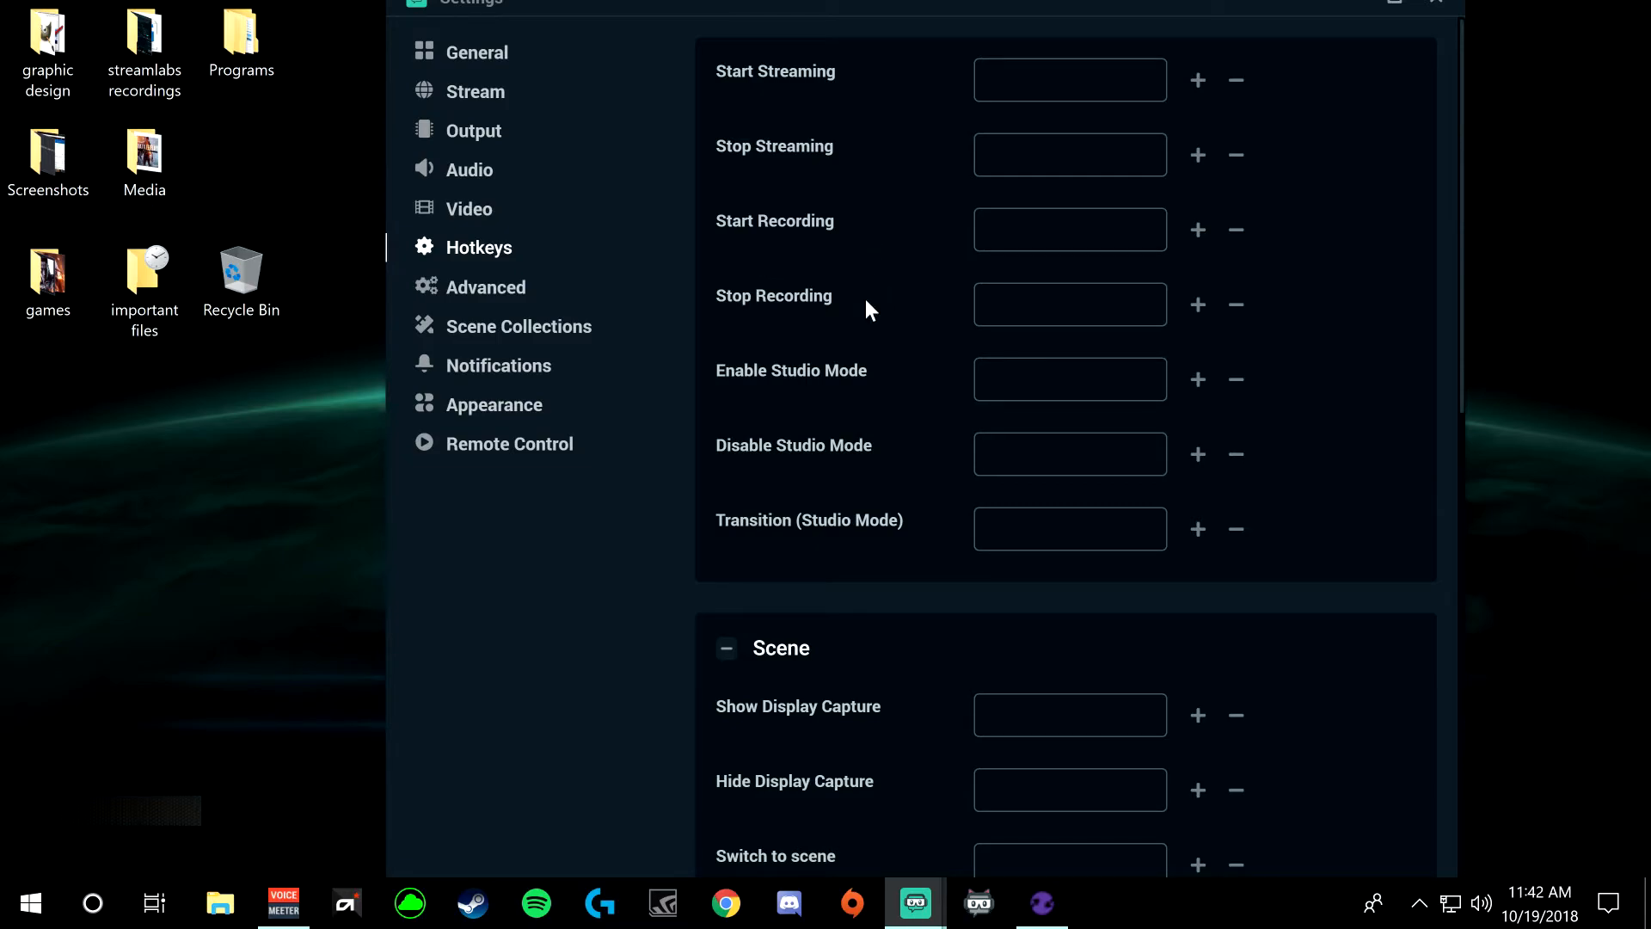
# Step: Review the process priority options in the advanced settings, and select Normal
pyautogui.click(447, 293)
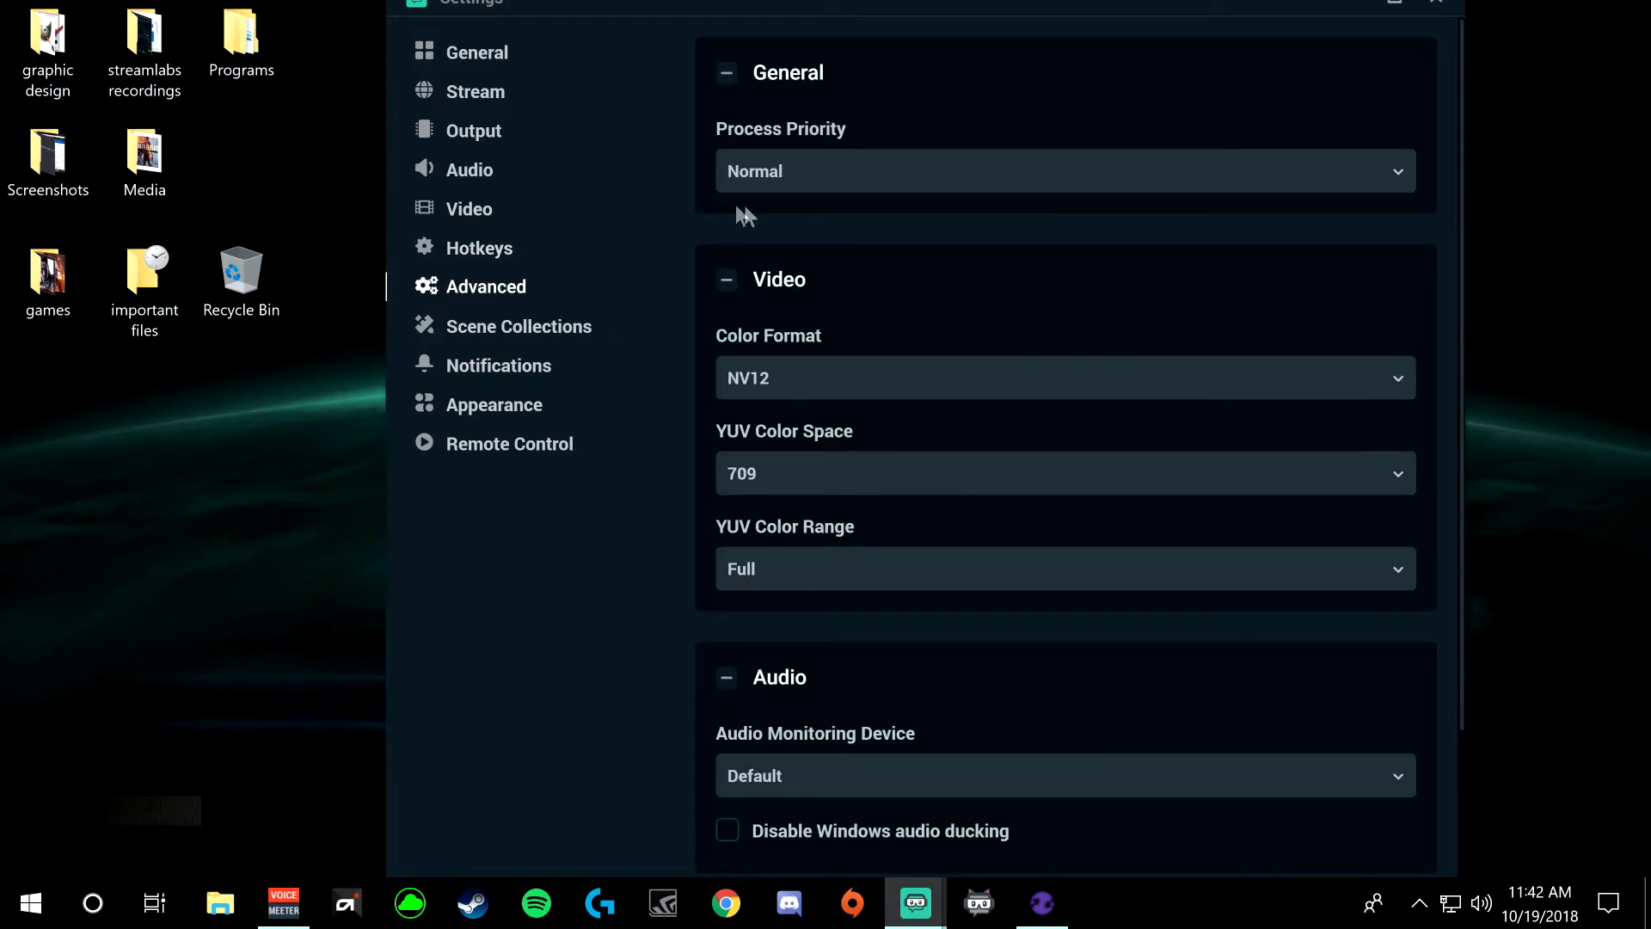
pyautogui.click(851, 187)
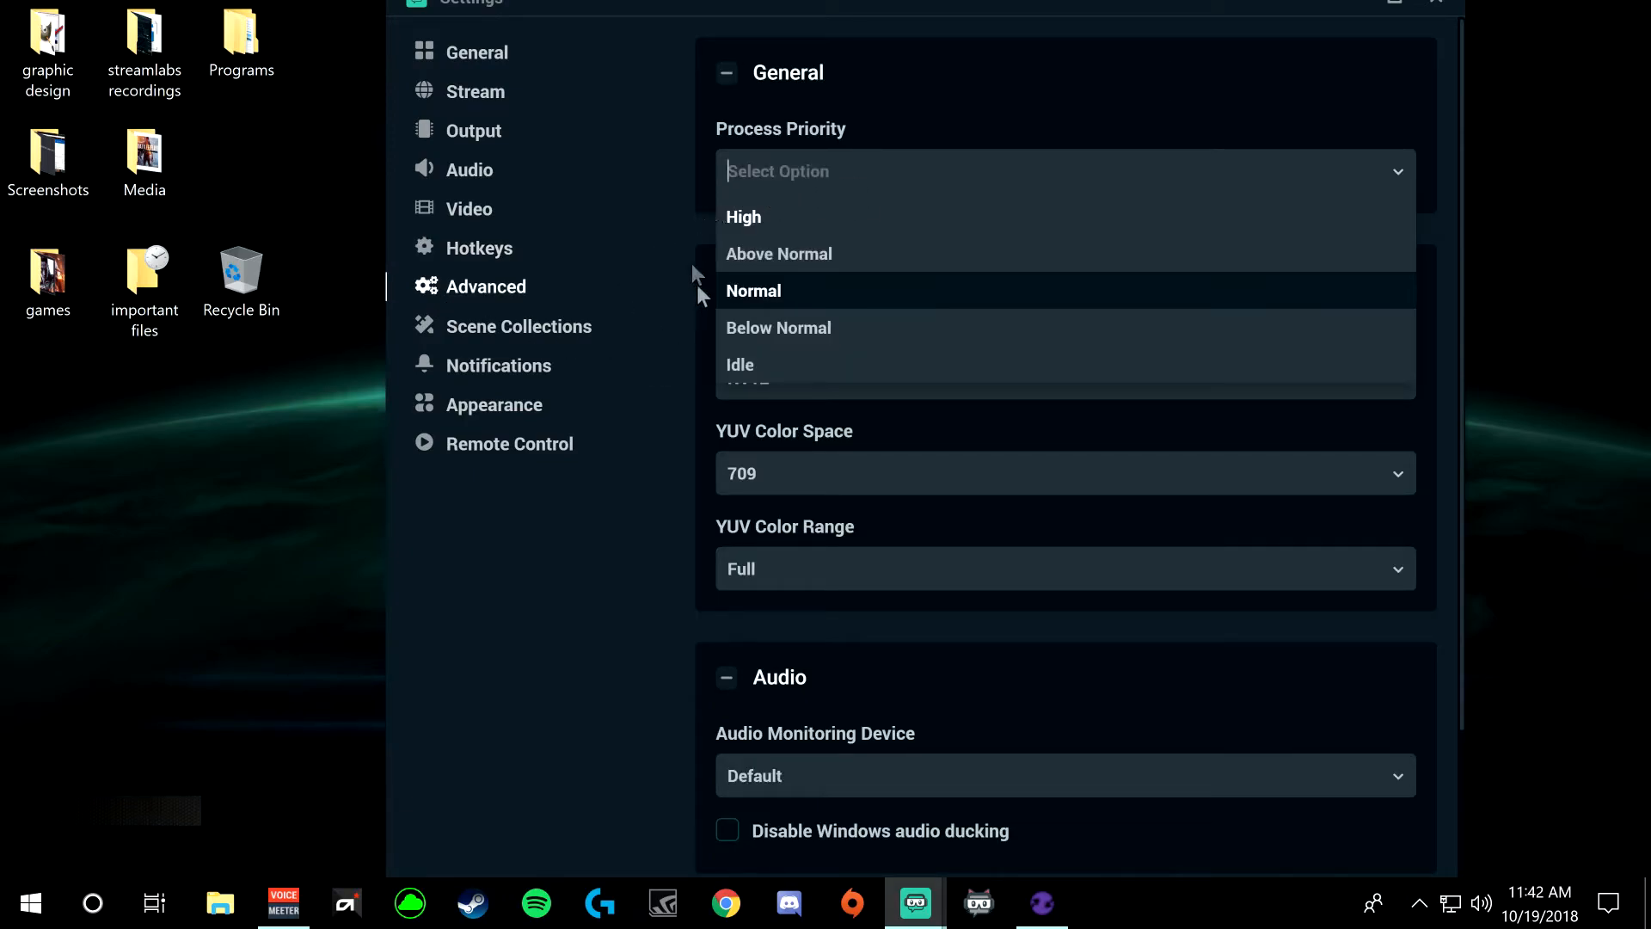
pyautogui.click(754, 292)
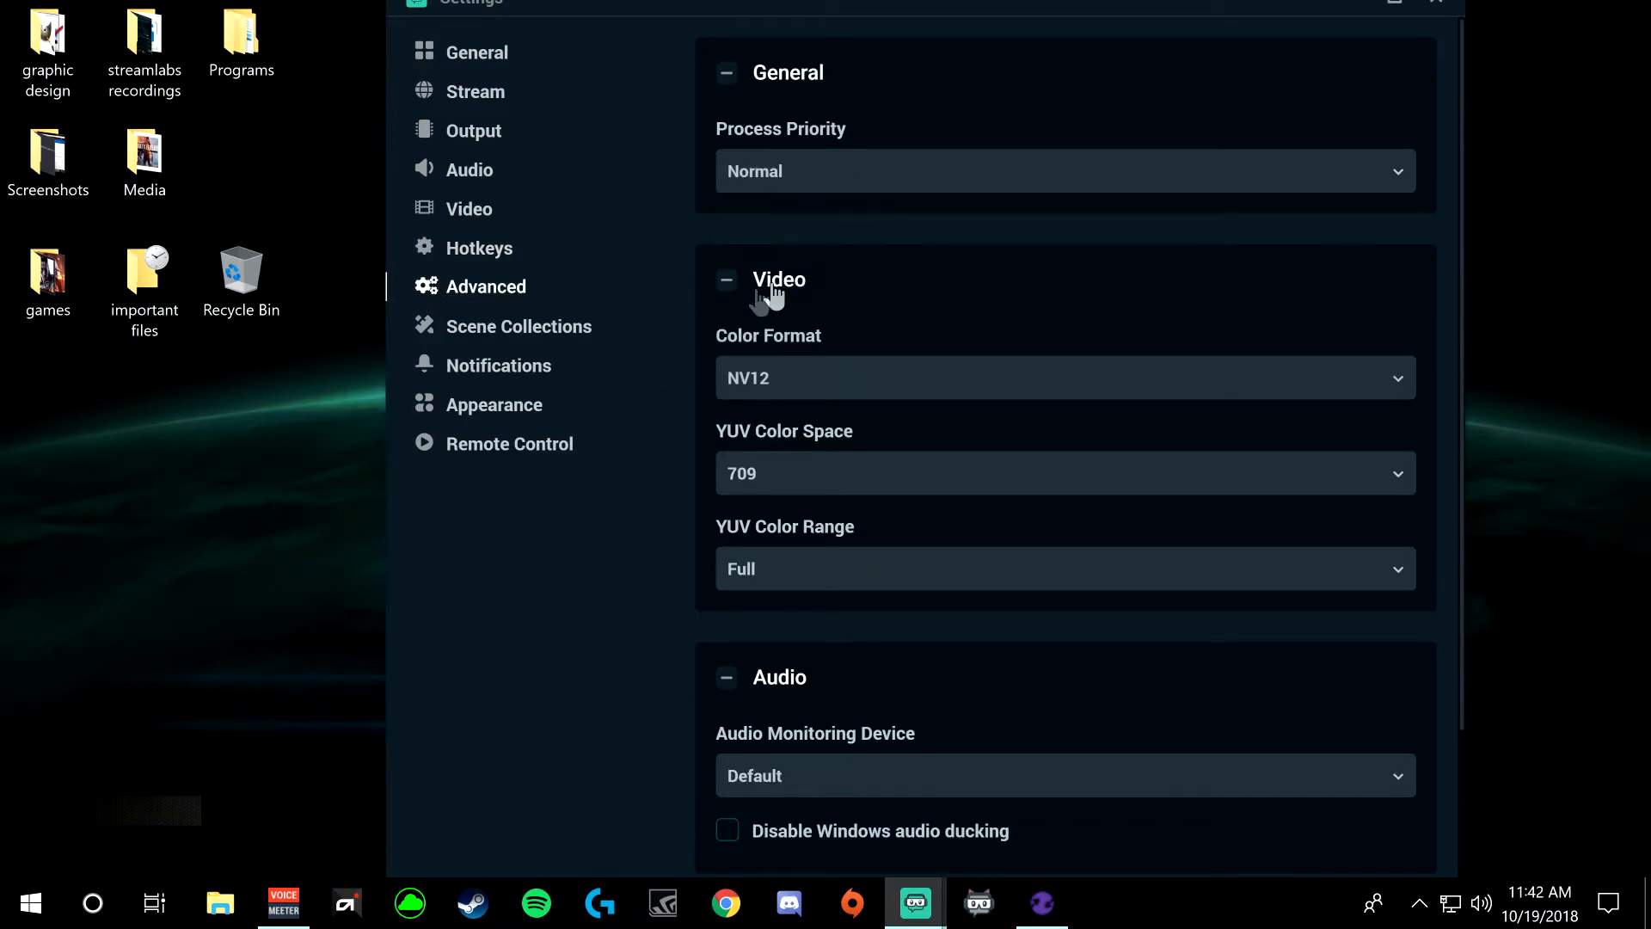
pyautogui.click(928, 189)
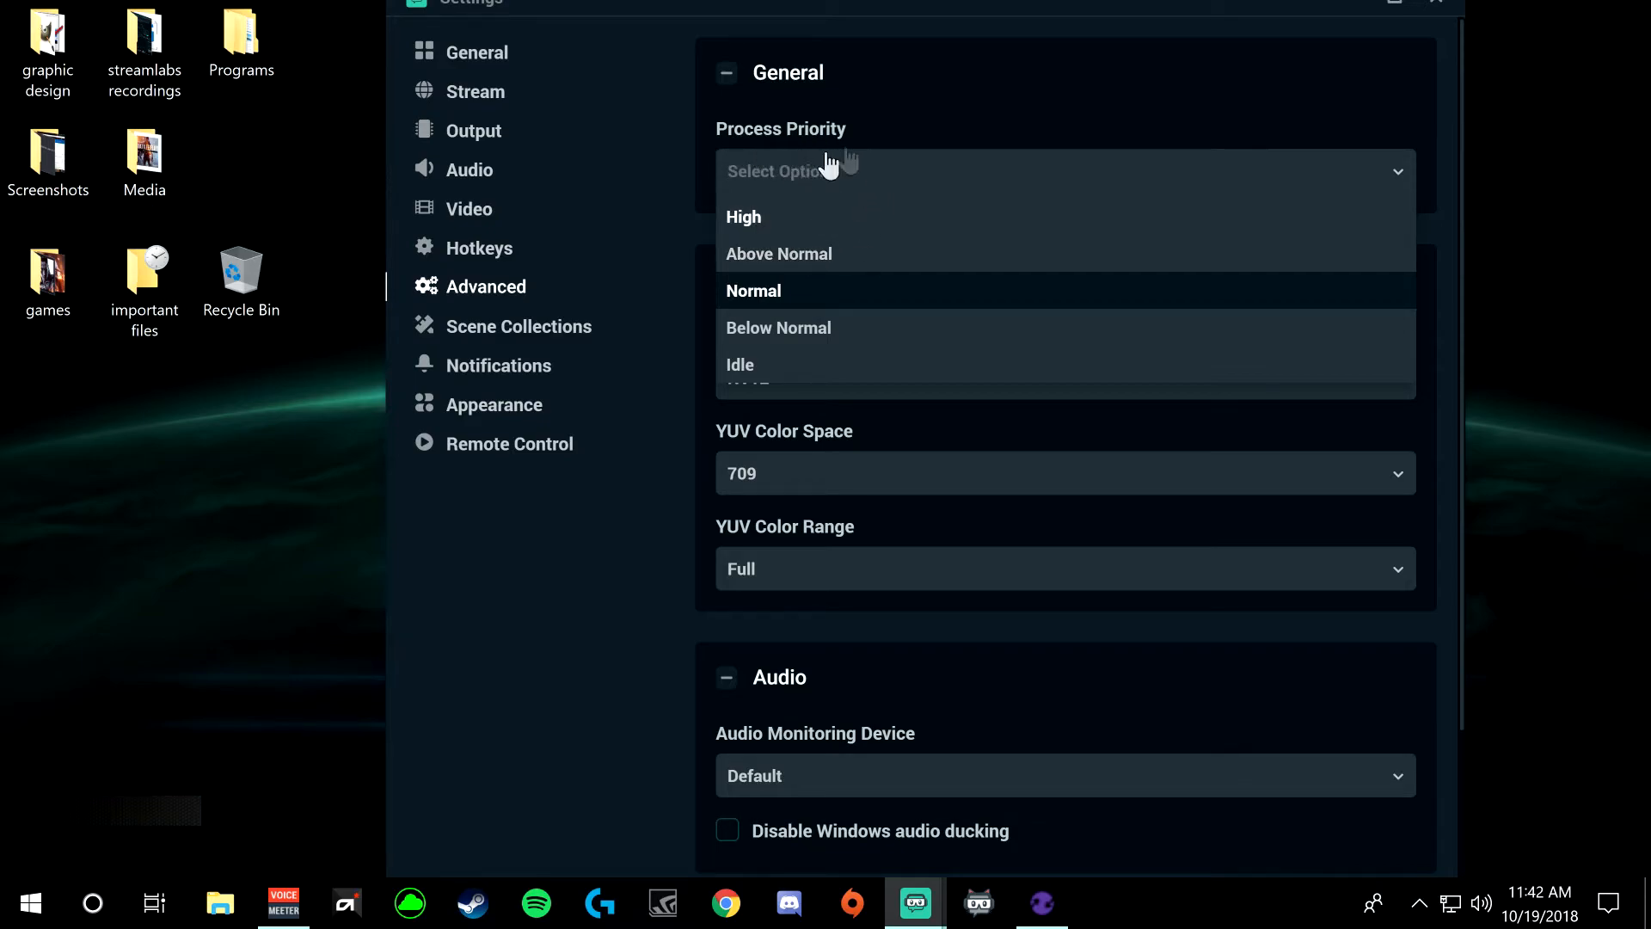
pyautogui.click(770, 294)
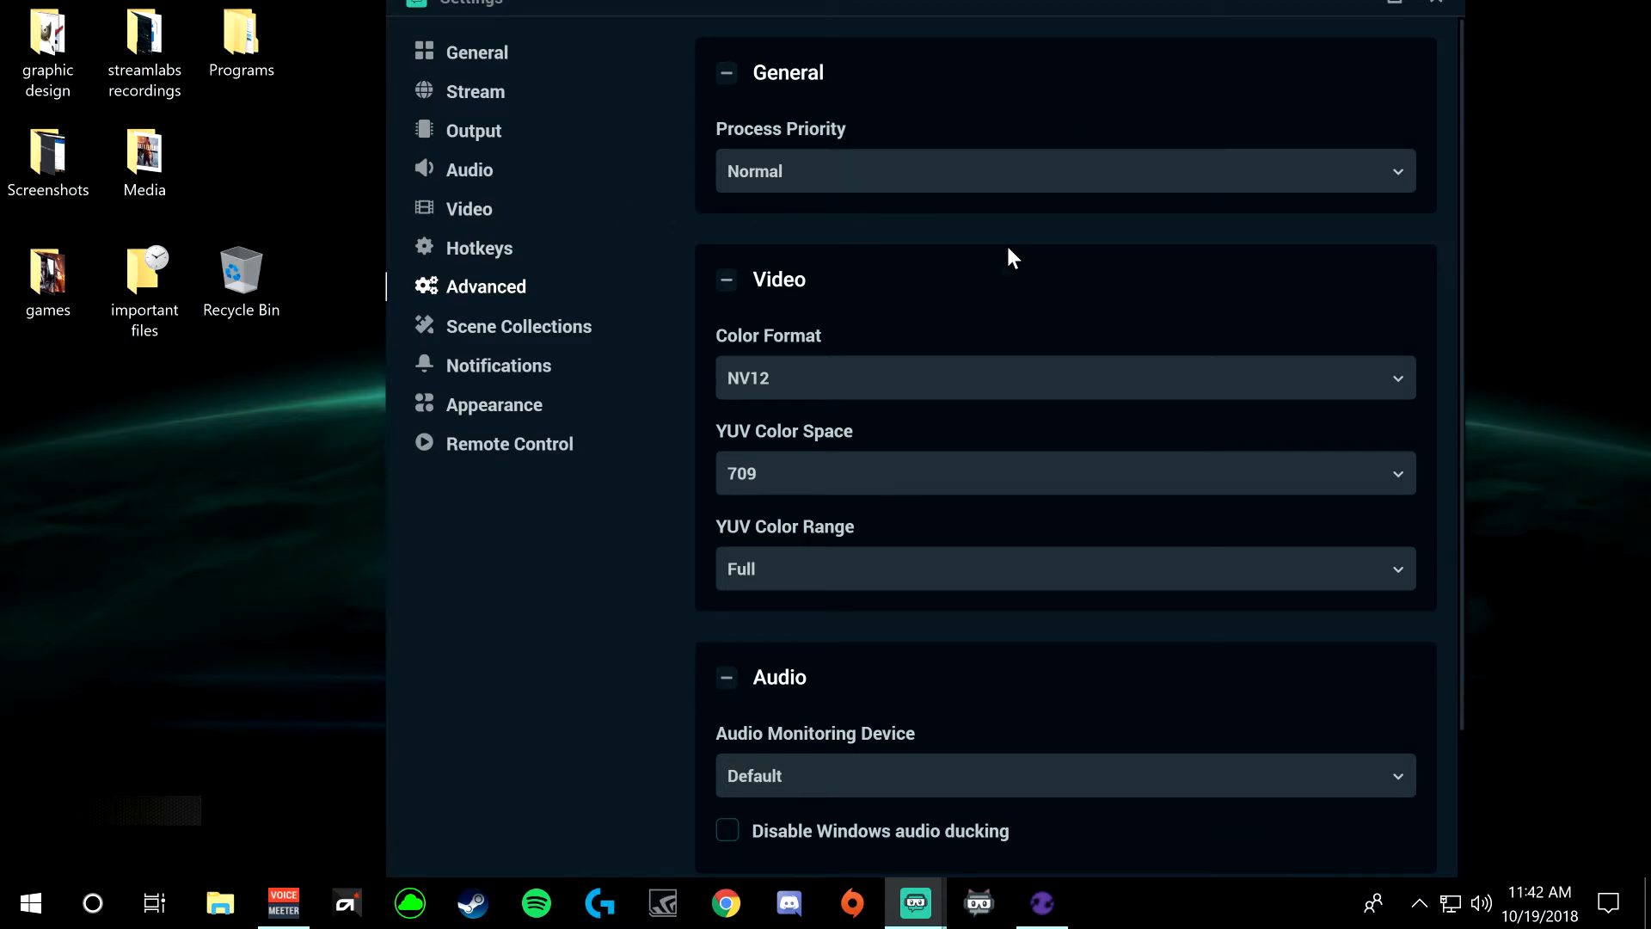
# Step: Look over the advanced video and audio options, and select NV12 as the color format
pyautogui.scroll(-3, 1001, 271)
pyautogui.scroll(3, 980, 249)
pyautogui.click(933, 399)
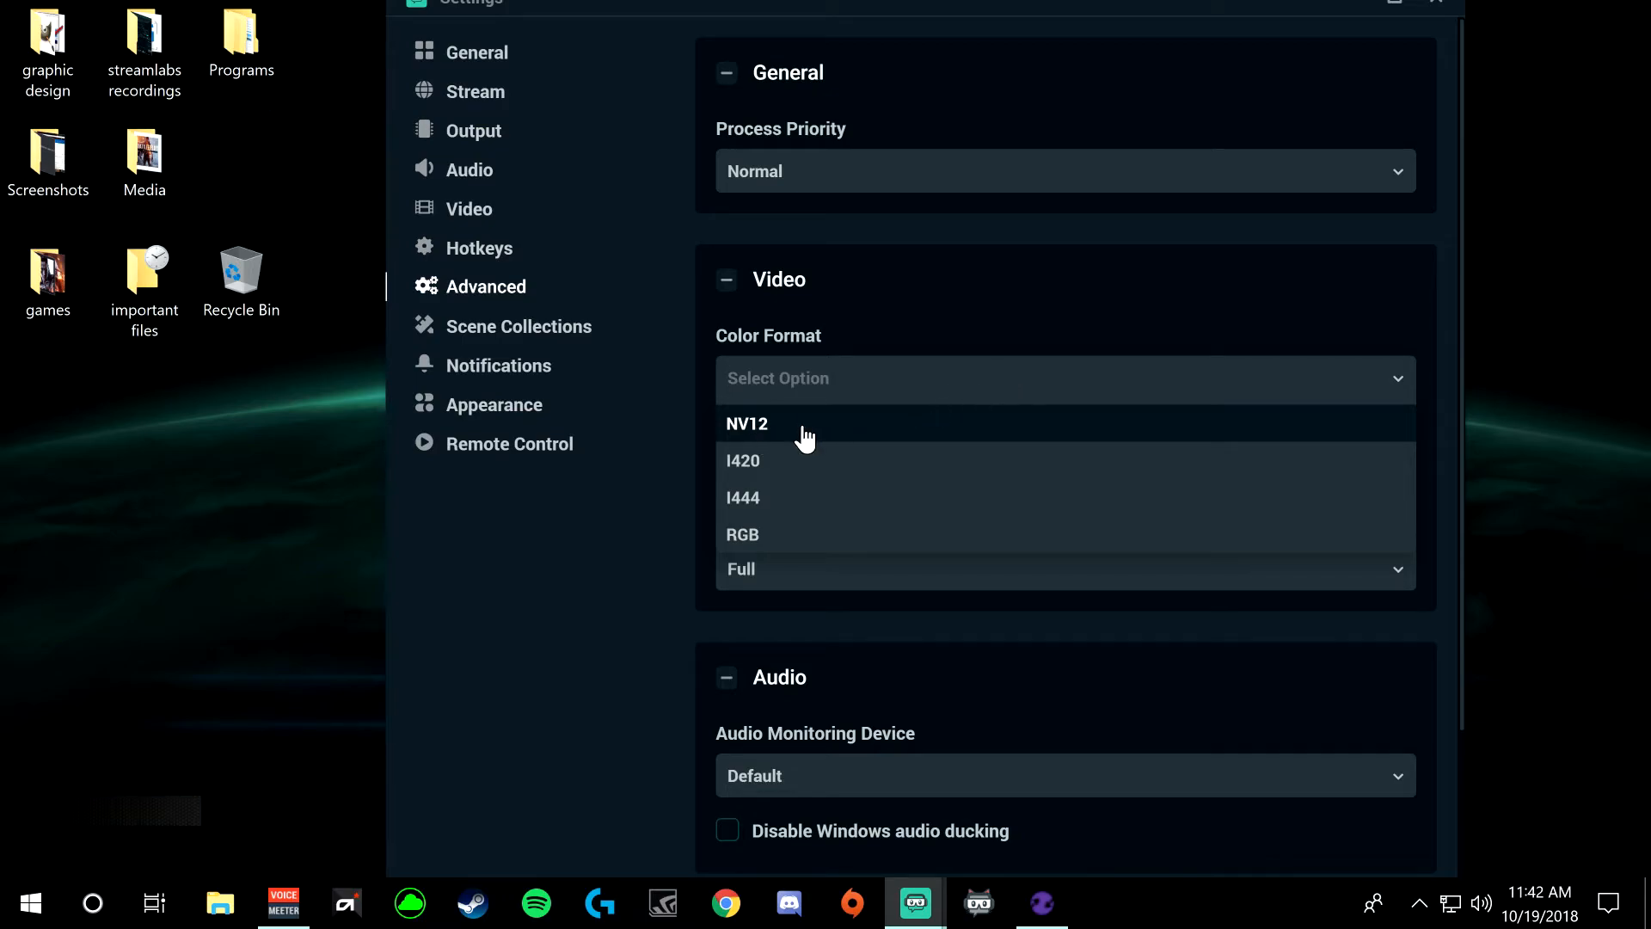
pyautogui.click(759, 435)
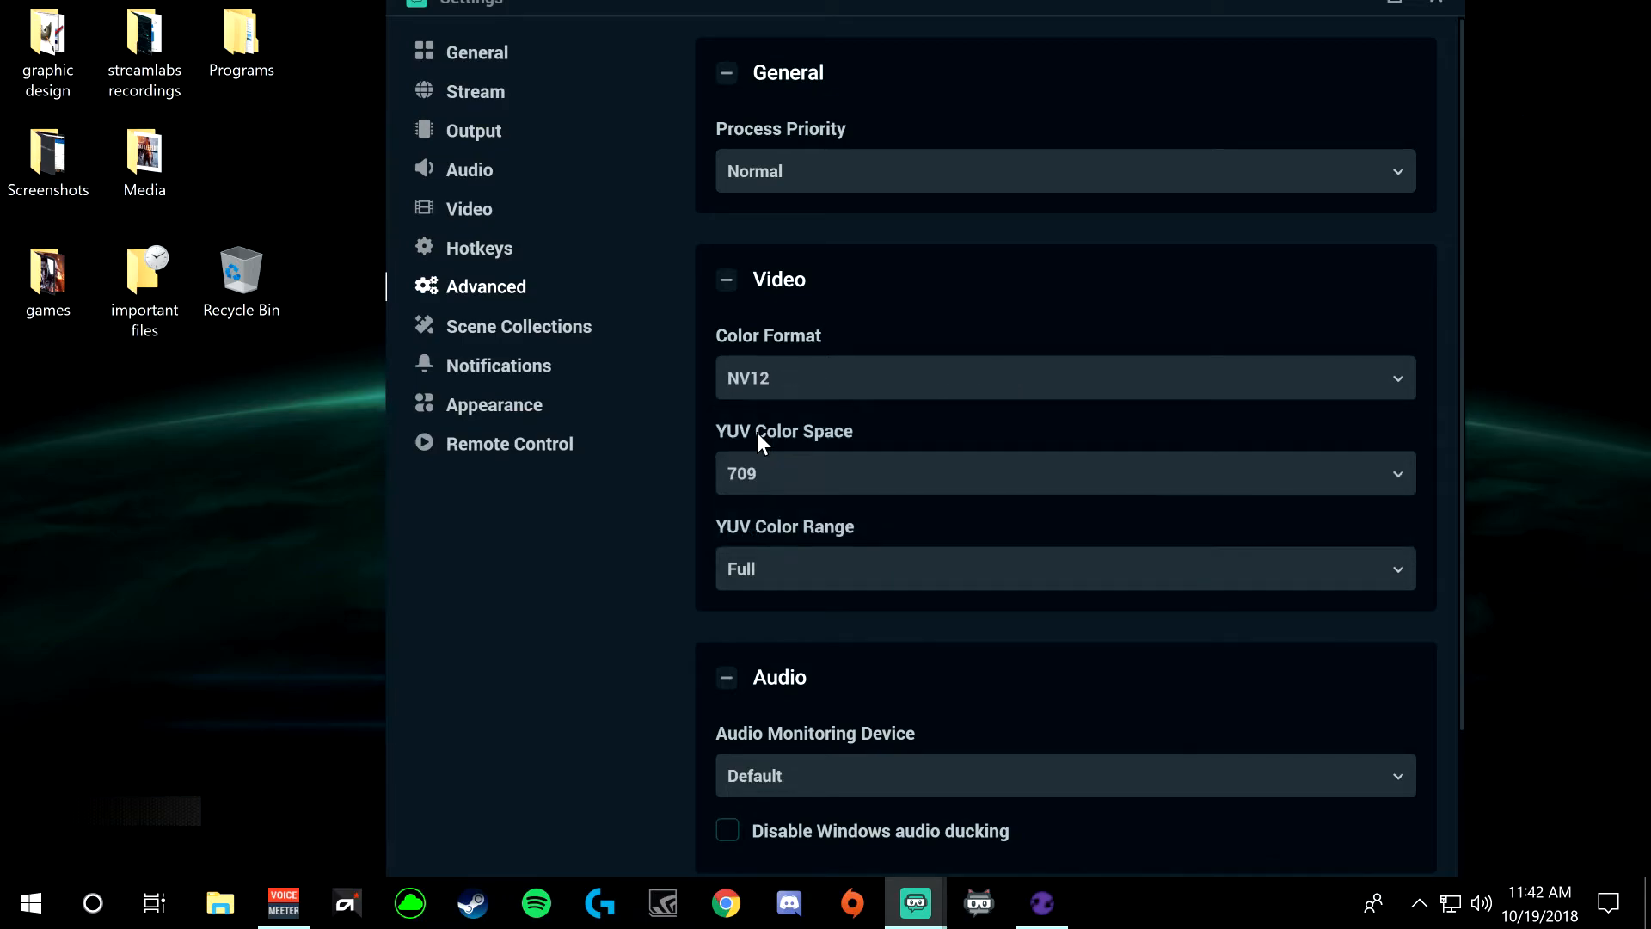
# Step: Set the YUV color space to 709 and the YUV color range to Full
pyautogui.click(851, 486)
pyautogui.click(775, 550)
pyautogui.click(847, 585)
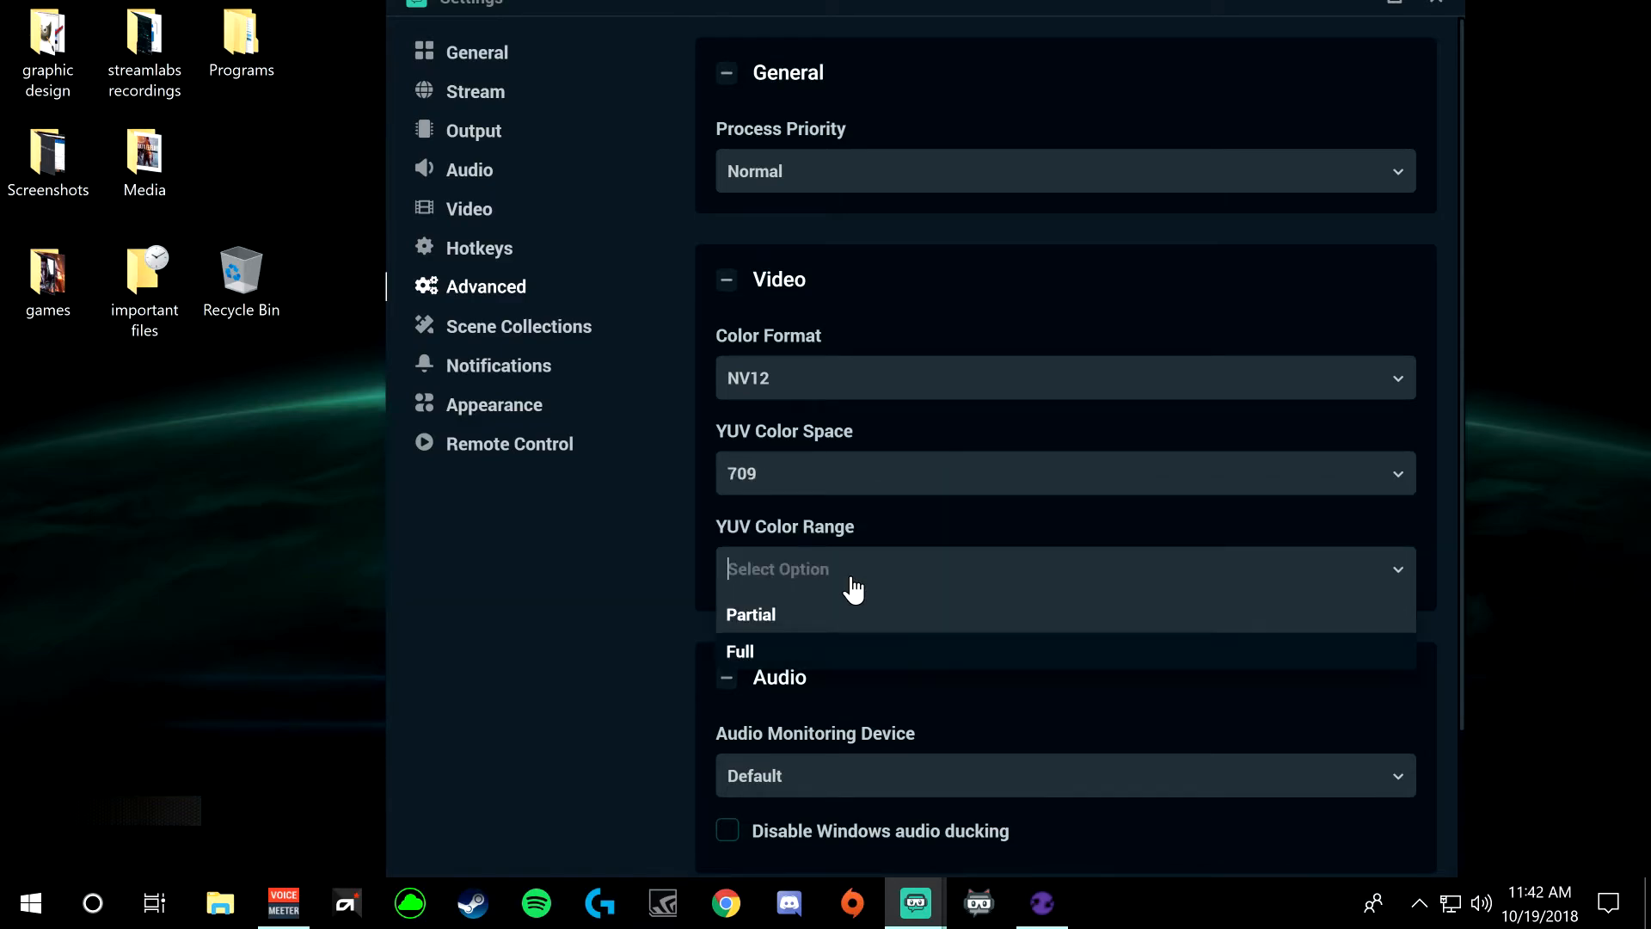
pyautogui.click(756, 657)
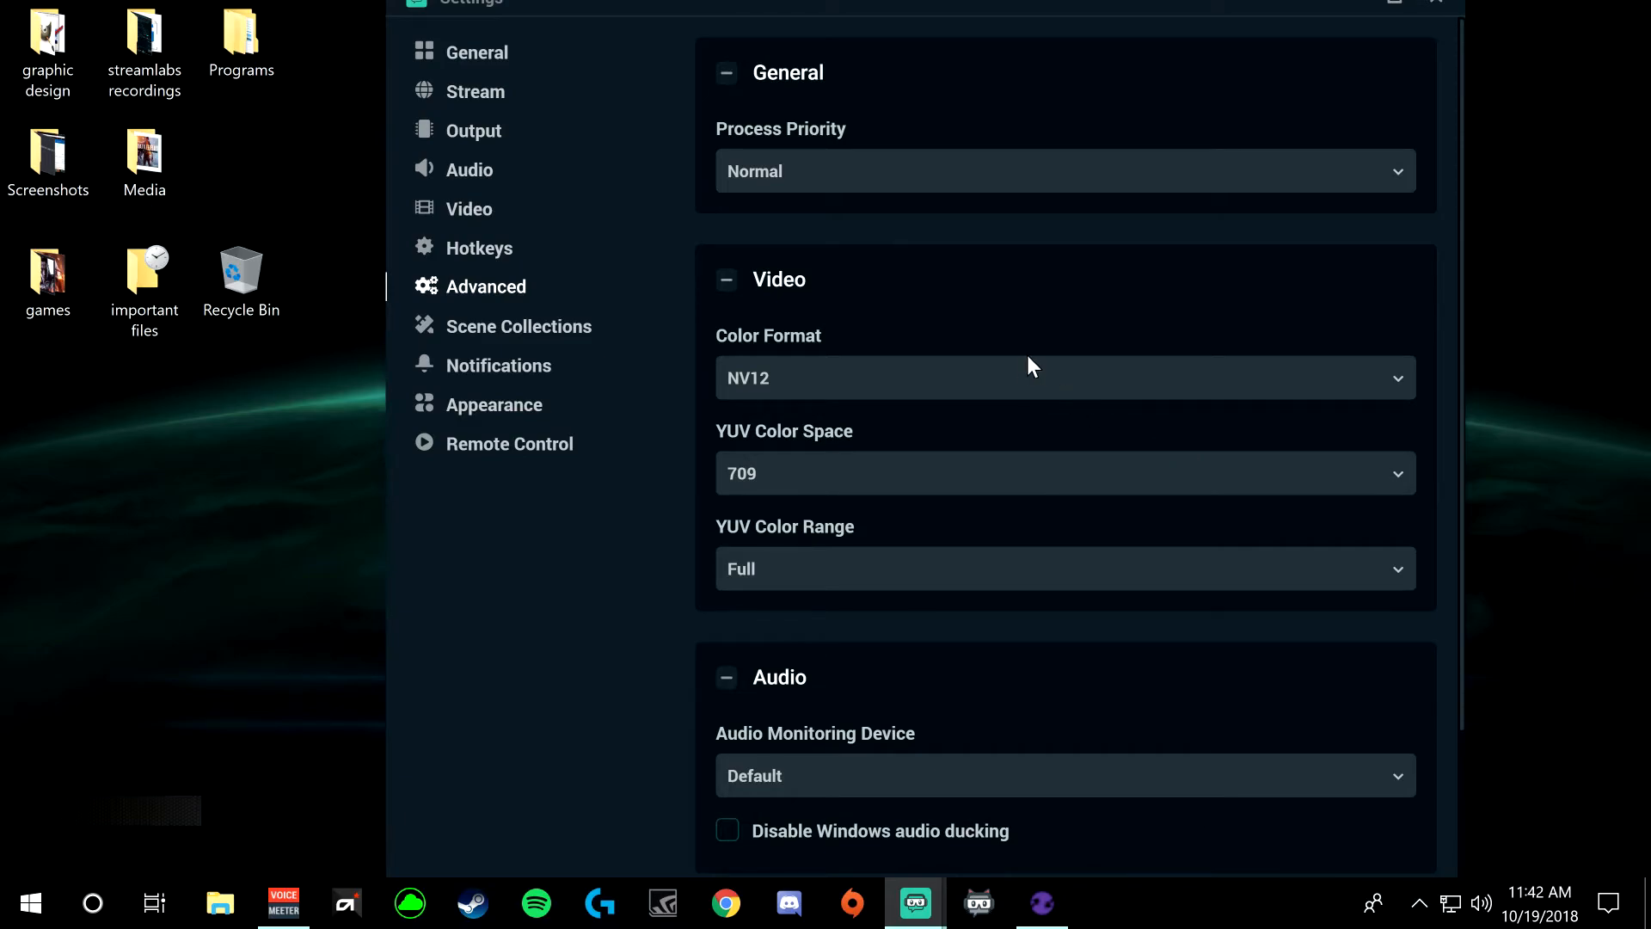
# Step: Maximize the settings window and turn off the stream delay in the advanced settings
pyautogui.scroll(-3, 1023, 358)
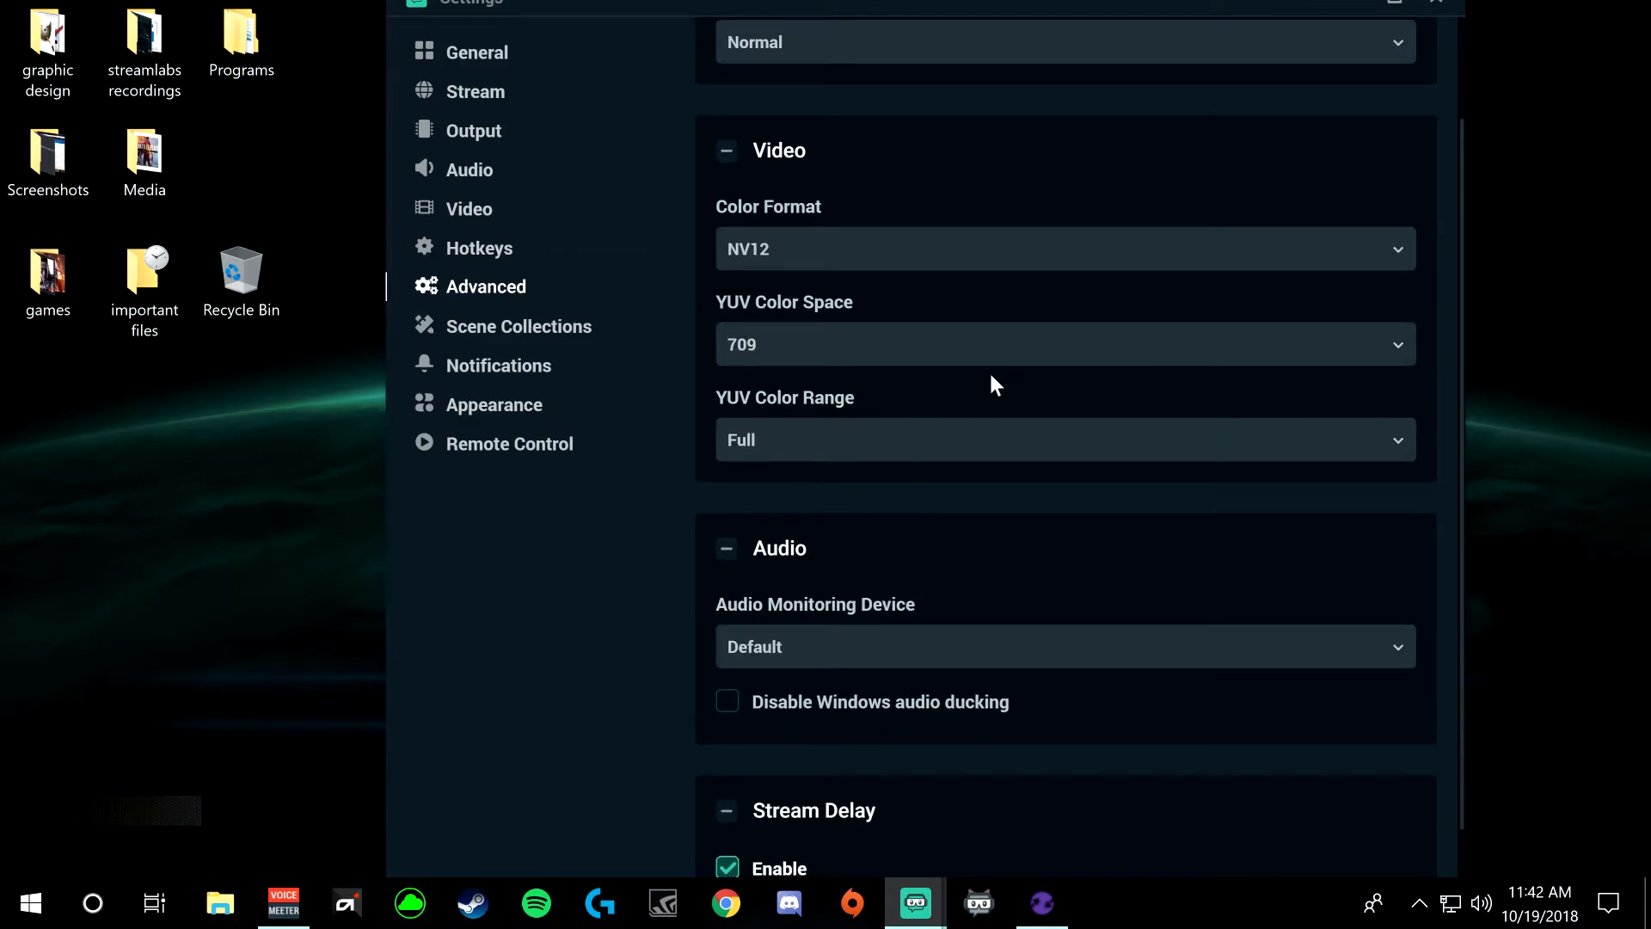
pyautogui.scroll(-3, 961, 406)
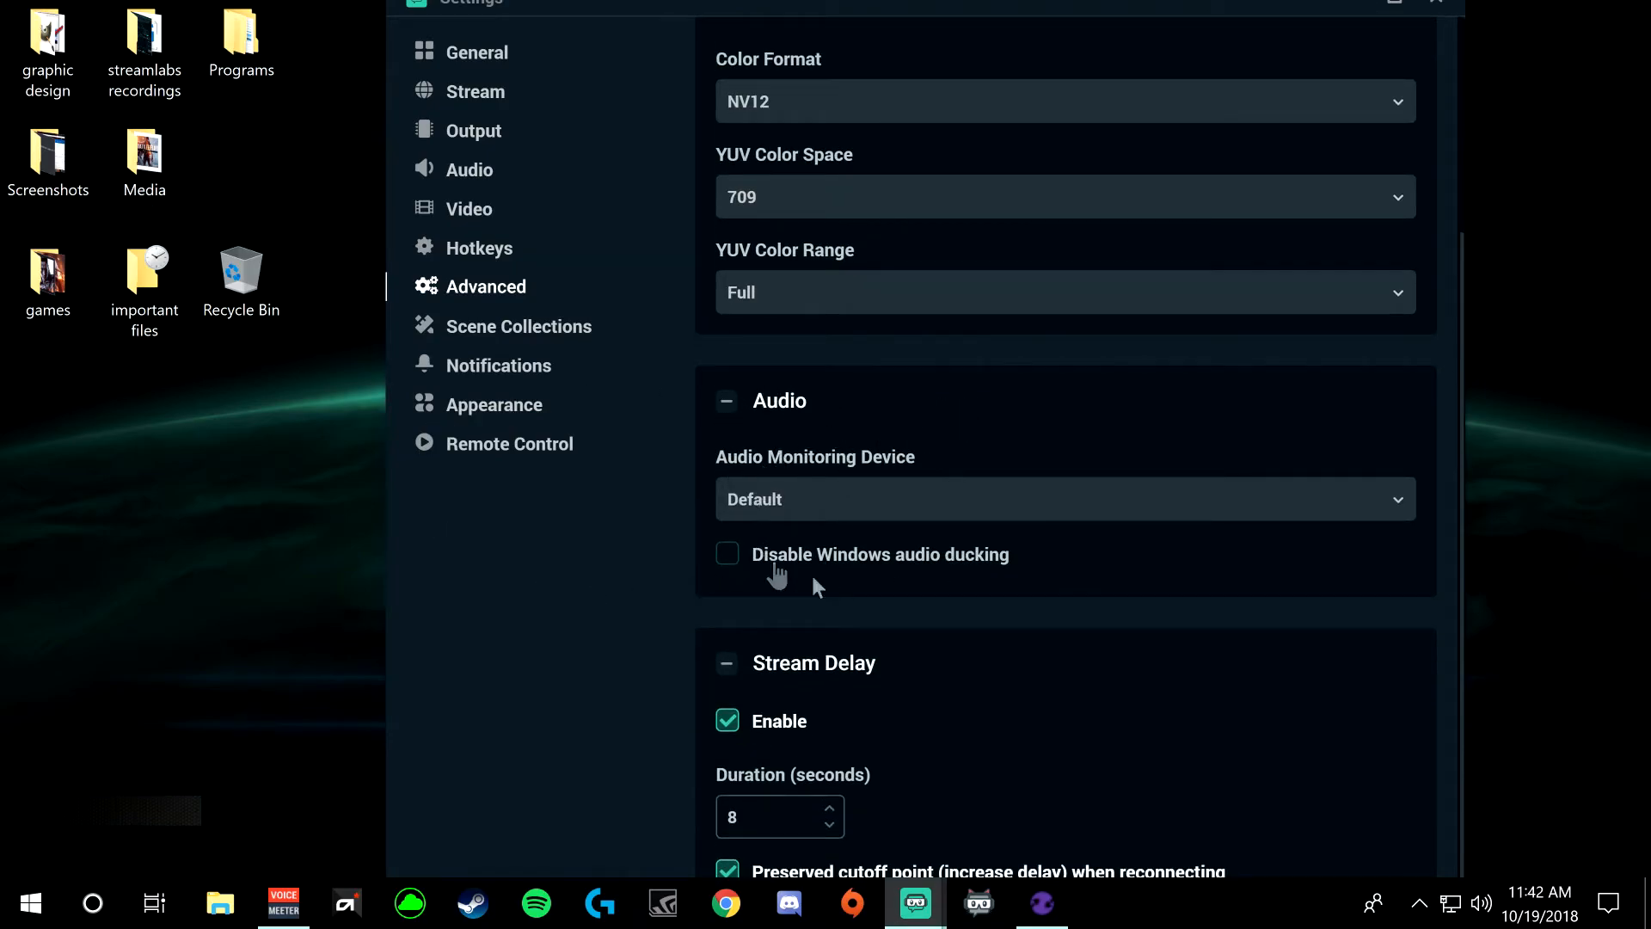
pyautogui.click(1393, 3)
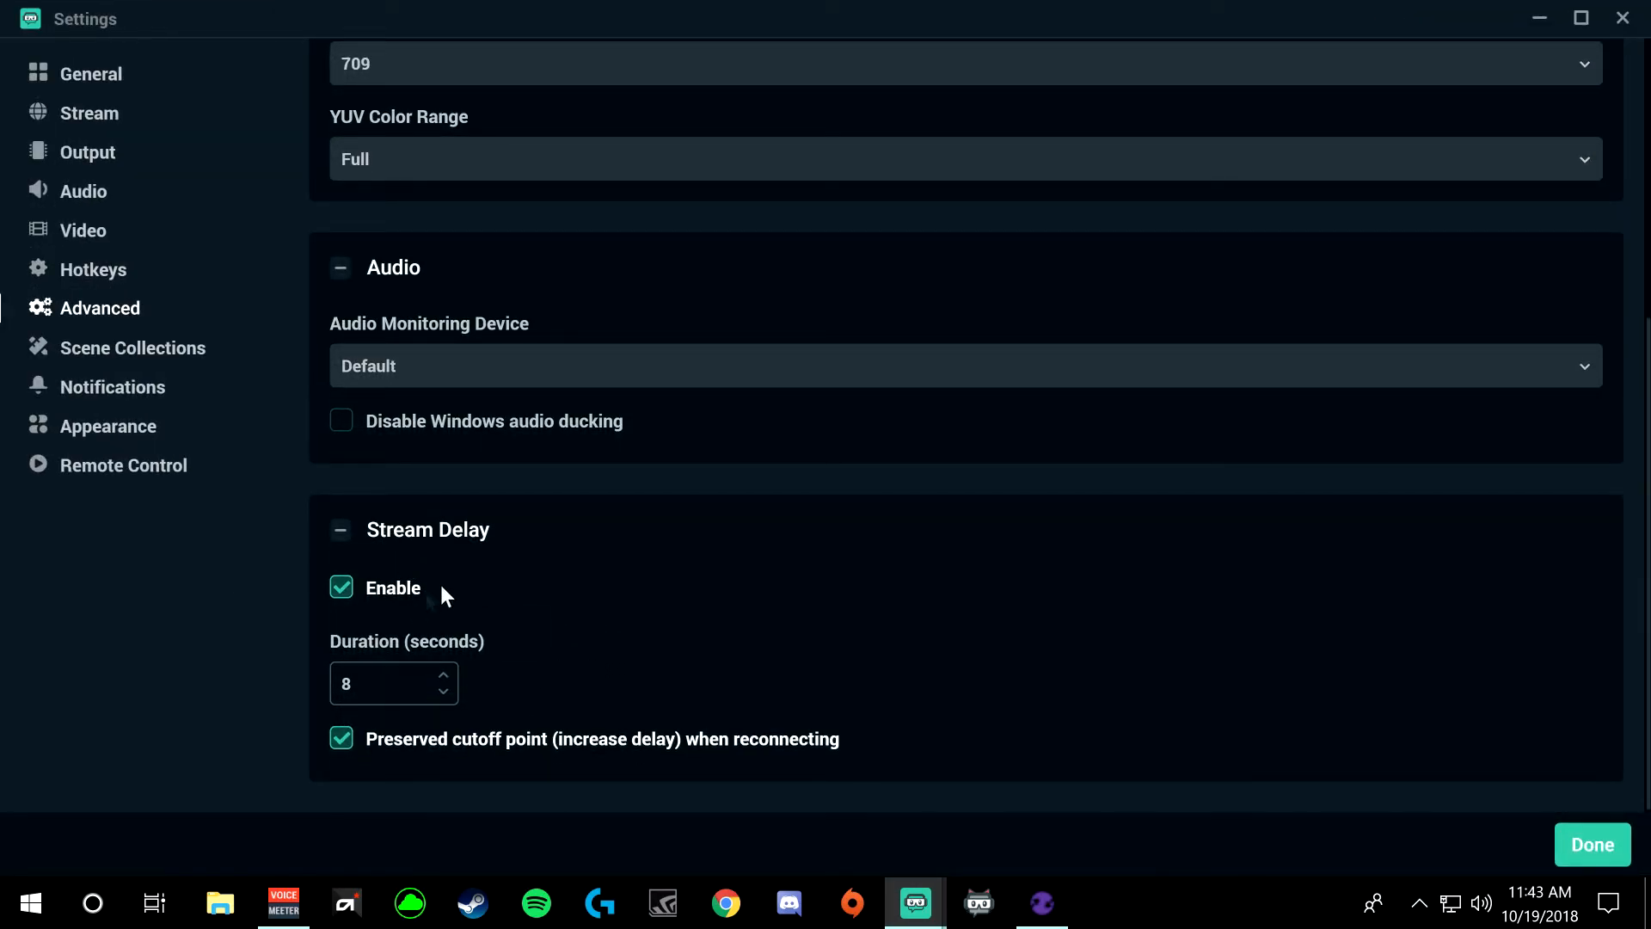
pyautogui.click(339, 588)
pyautogui.scroll(5, 456, 396)
pyautogui.scroll(-5, 455, 446)
# Step: Look over the scene collection options and the troubleshooter notification thresholds
pyautogui.click(185, 355)
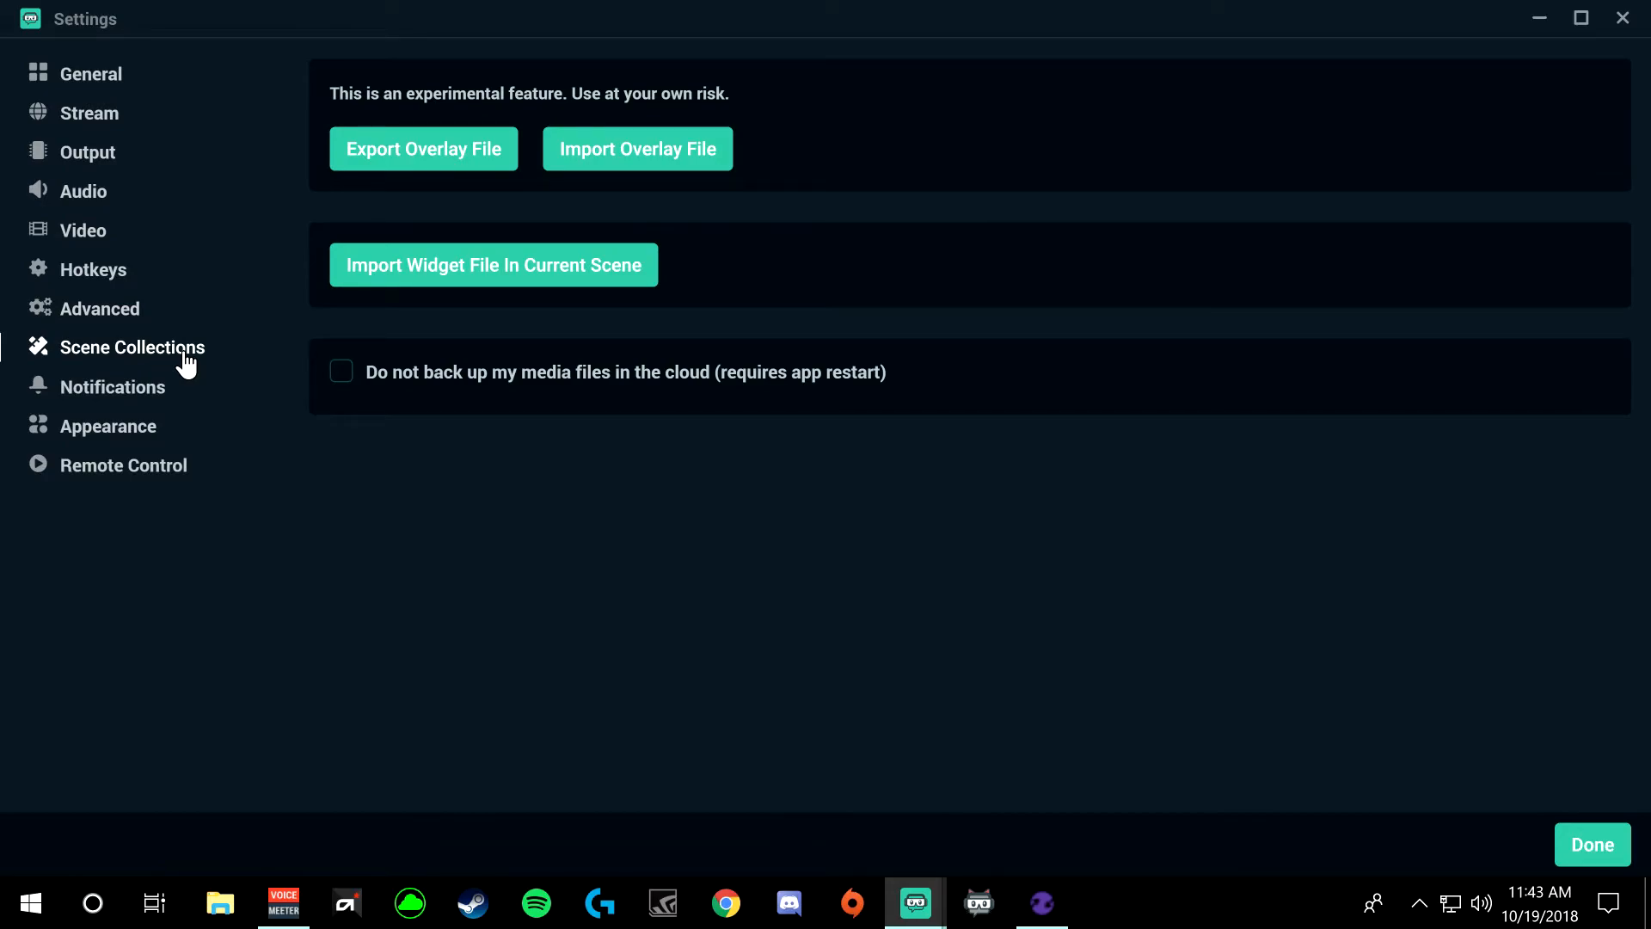
pyautogui.click(118, 392)
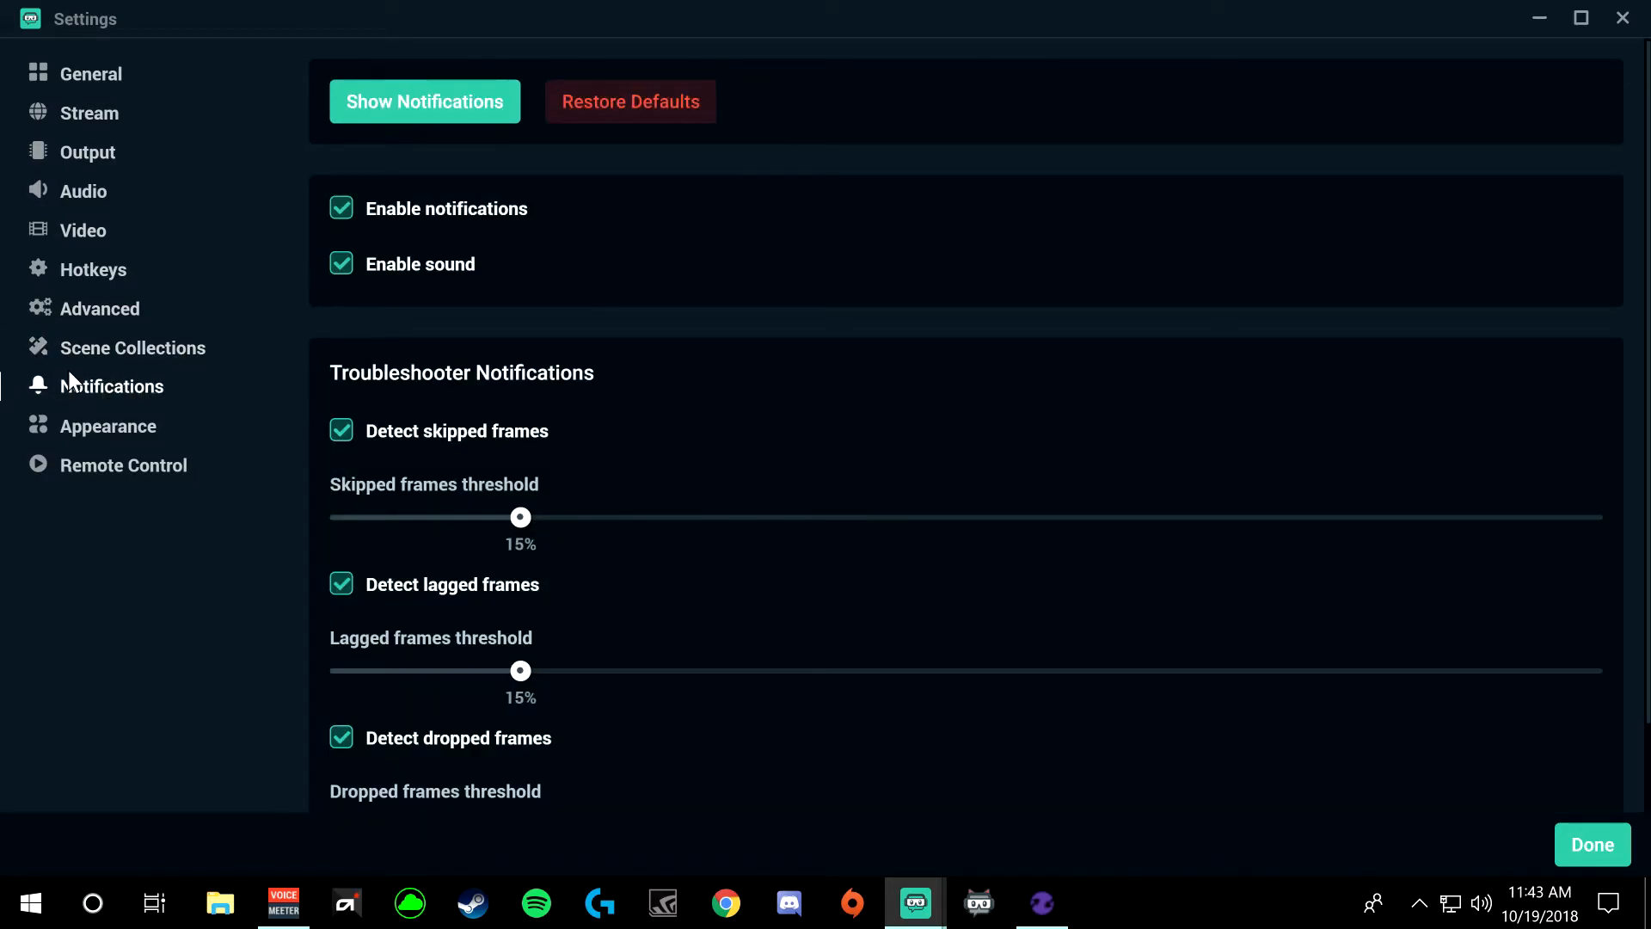
pyautogui.scroll(-2, 590, 509)
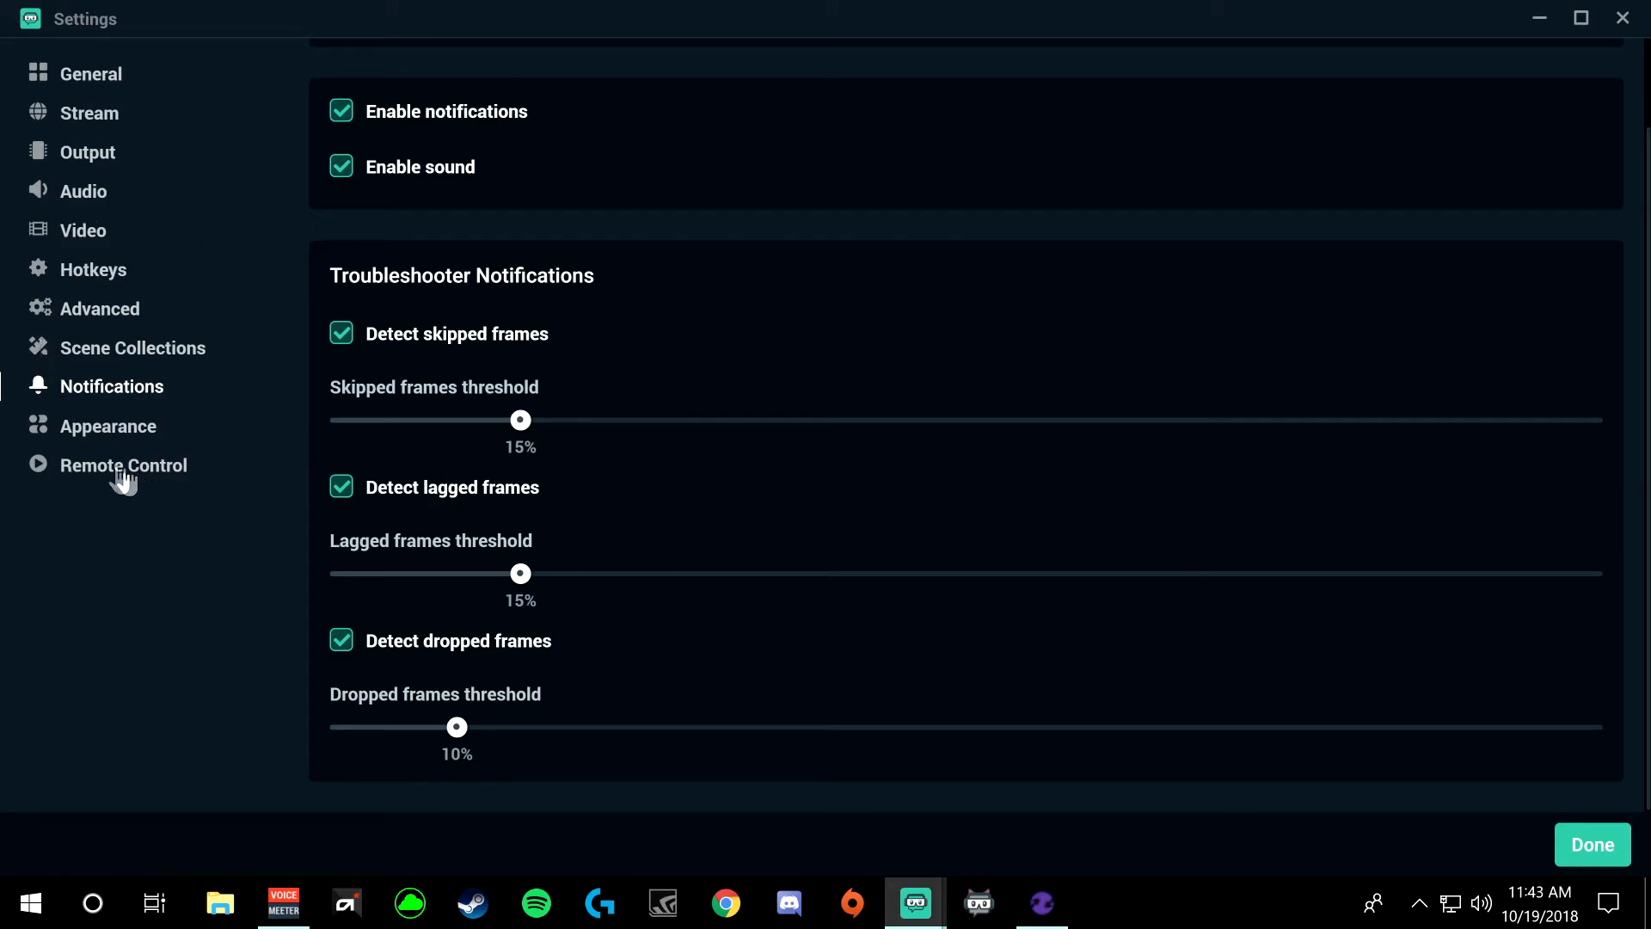
# Step: Try turning night mode off in the appearance settings, and switch it back on
pyautogui.click(83, 439)
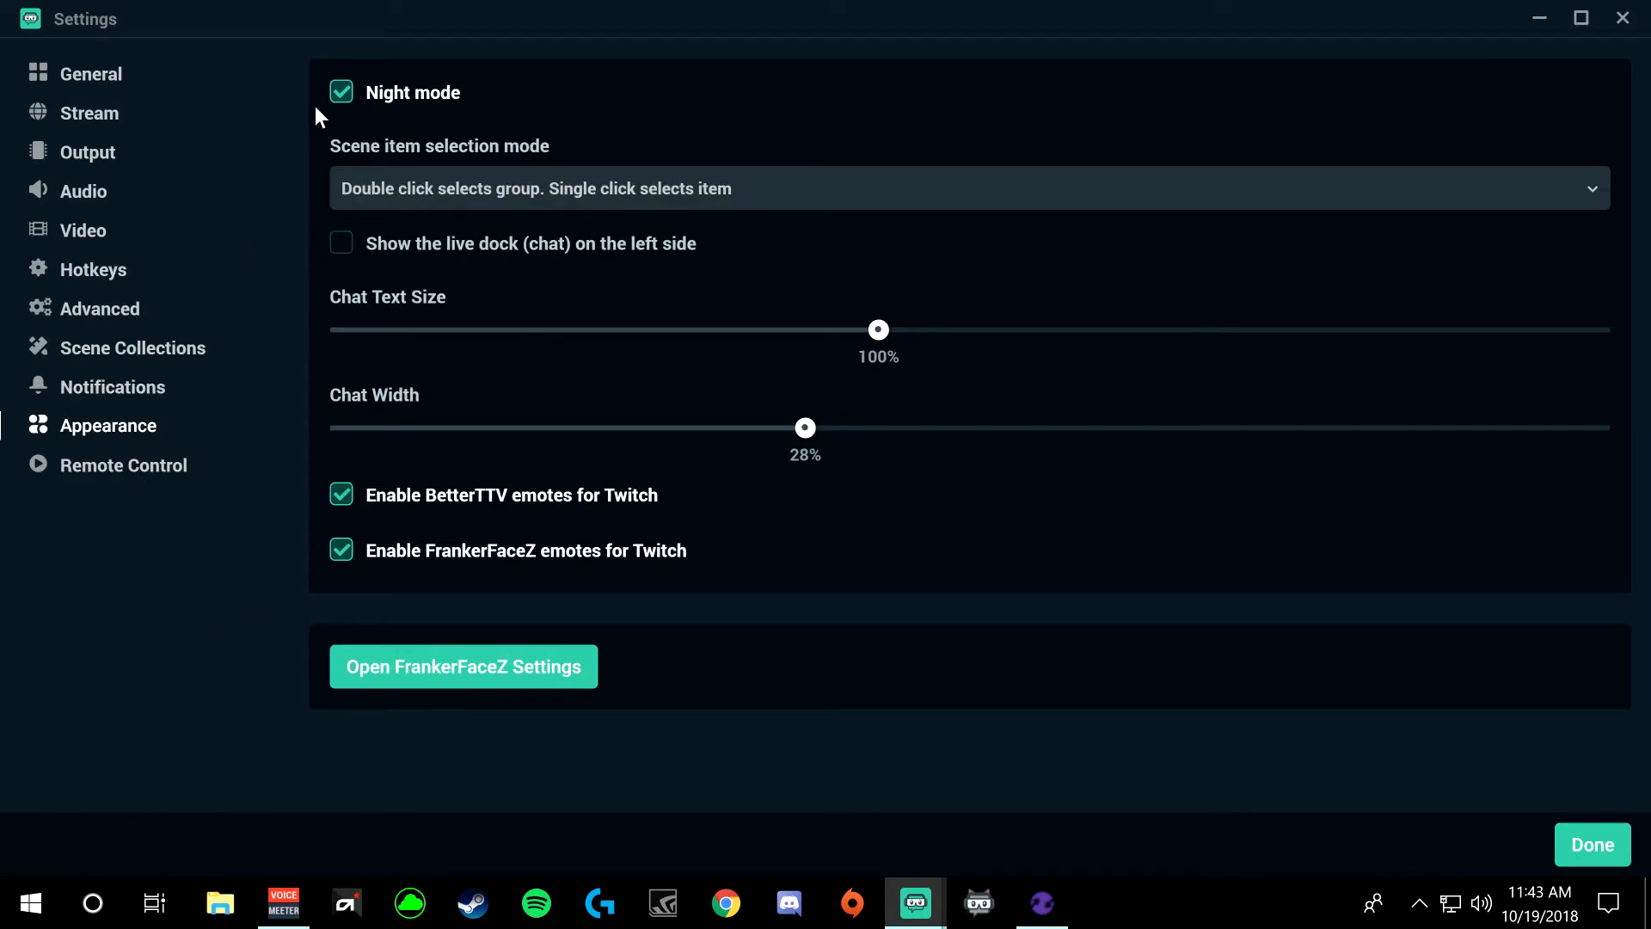
pyautogui.click(342, 93)
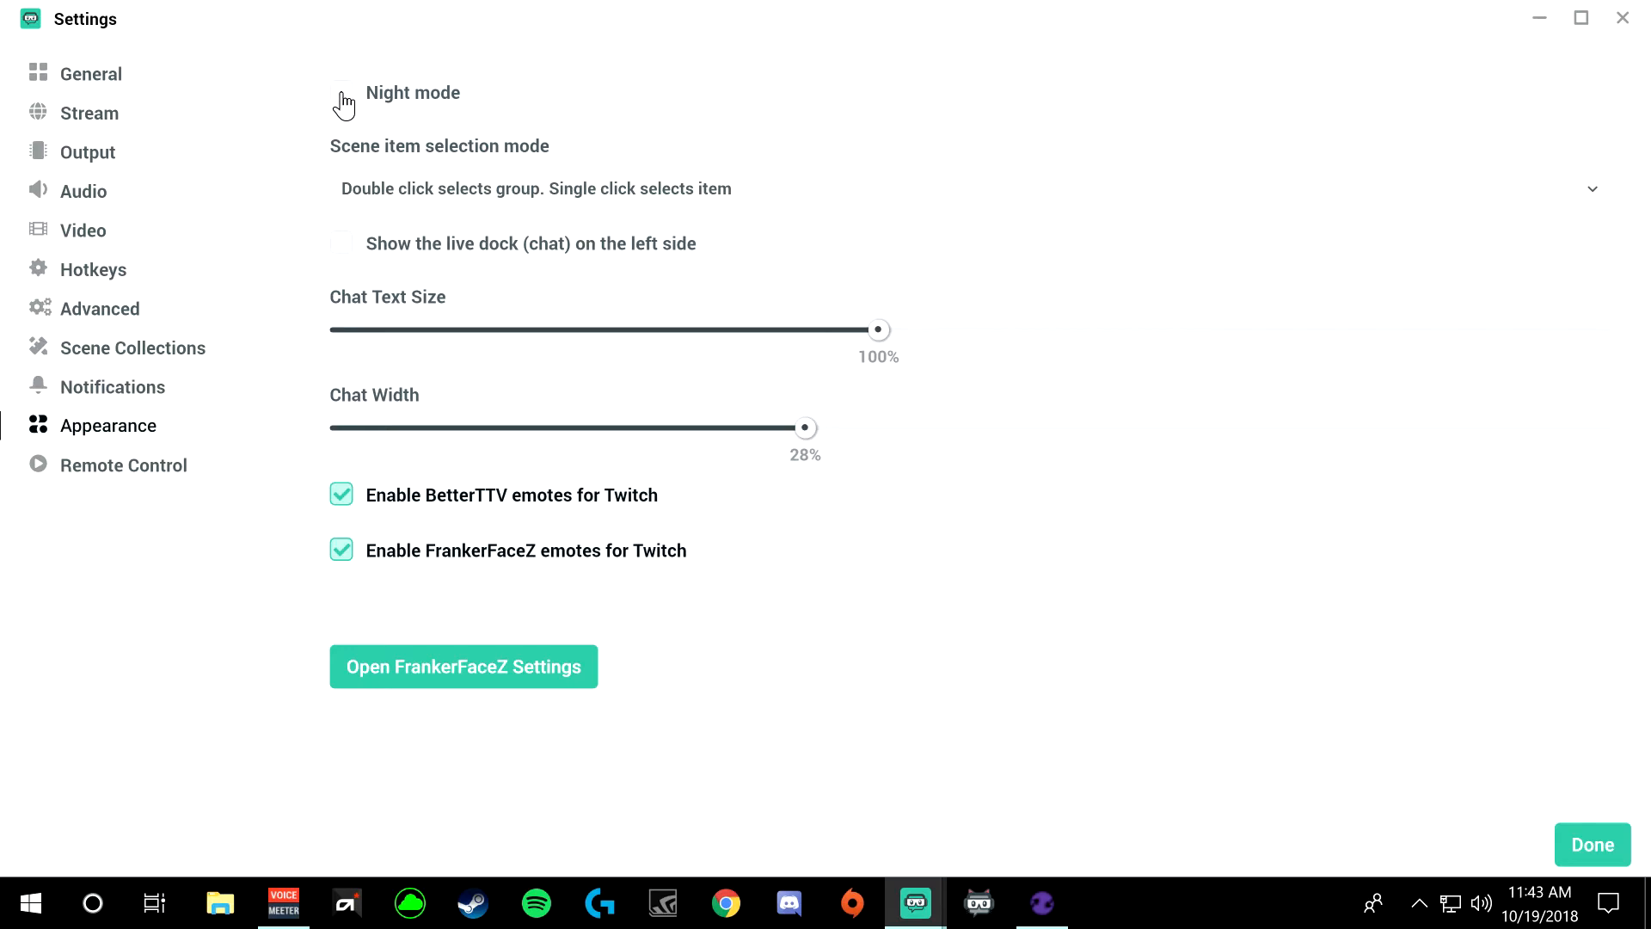
pyautogui.click(342, 95)
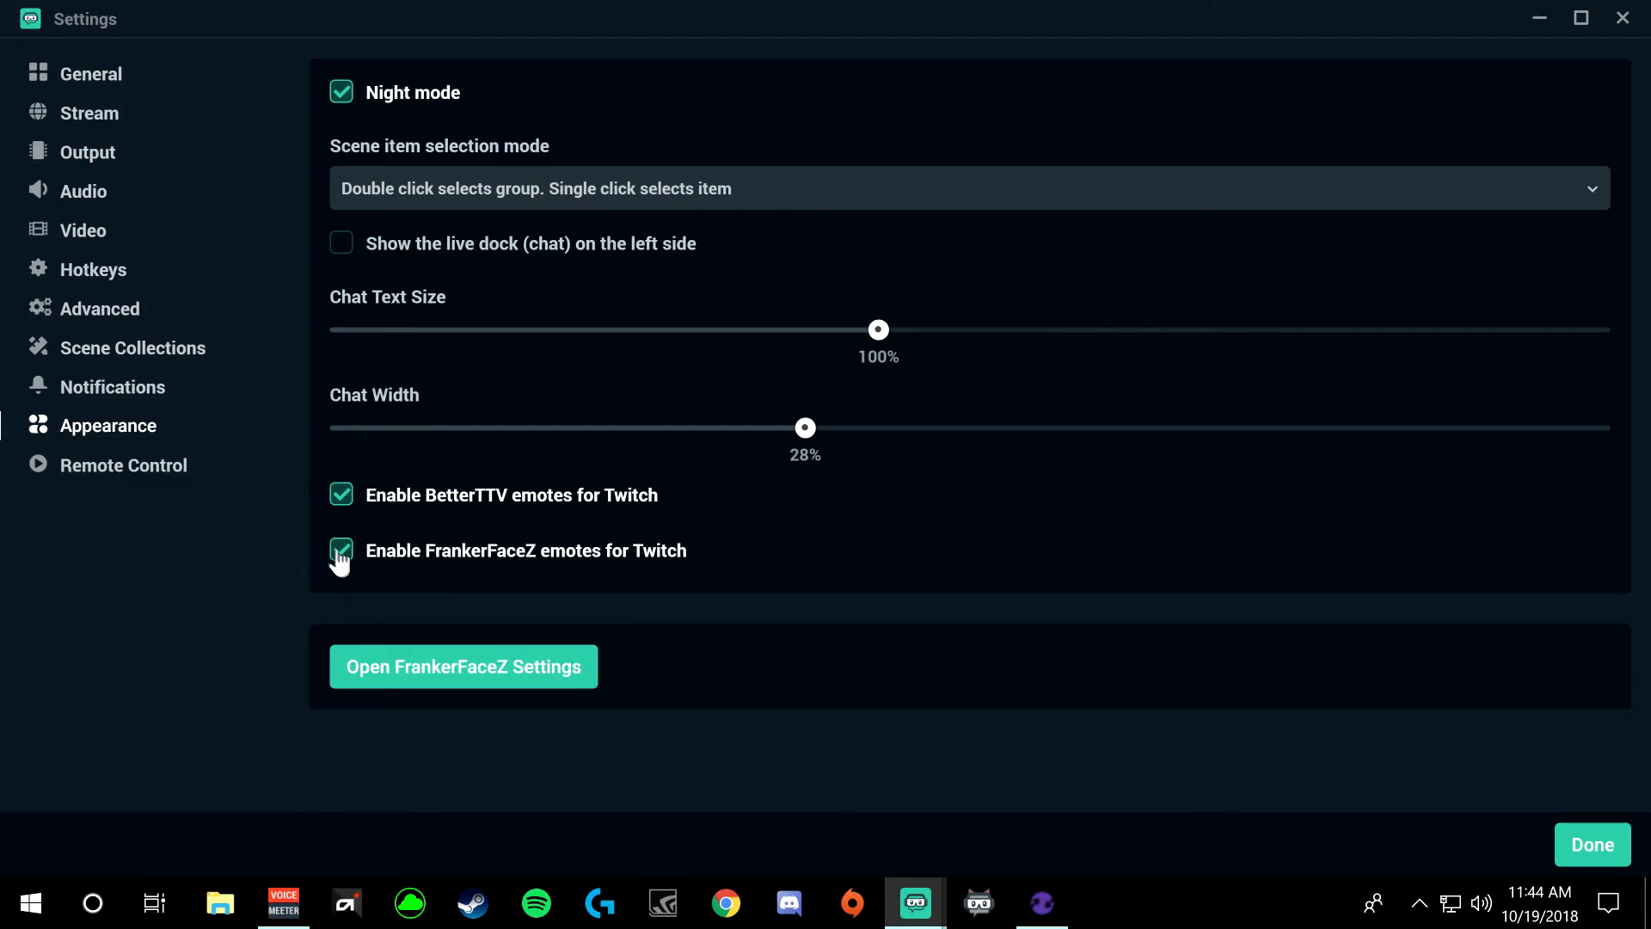
# Step: Reveal the remote control QR code, and recheck the streaming output settings before closing the settings
pyautogui.click(96, 485)
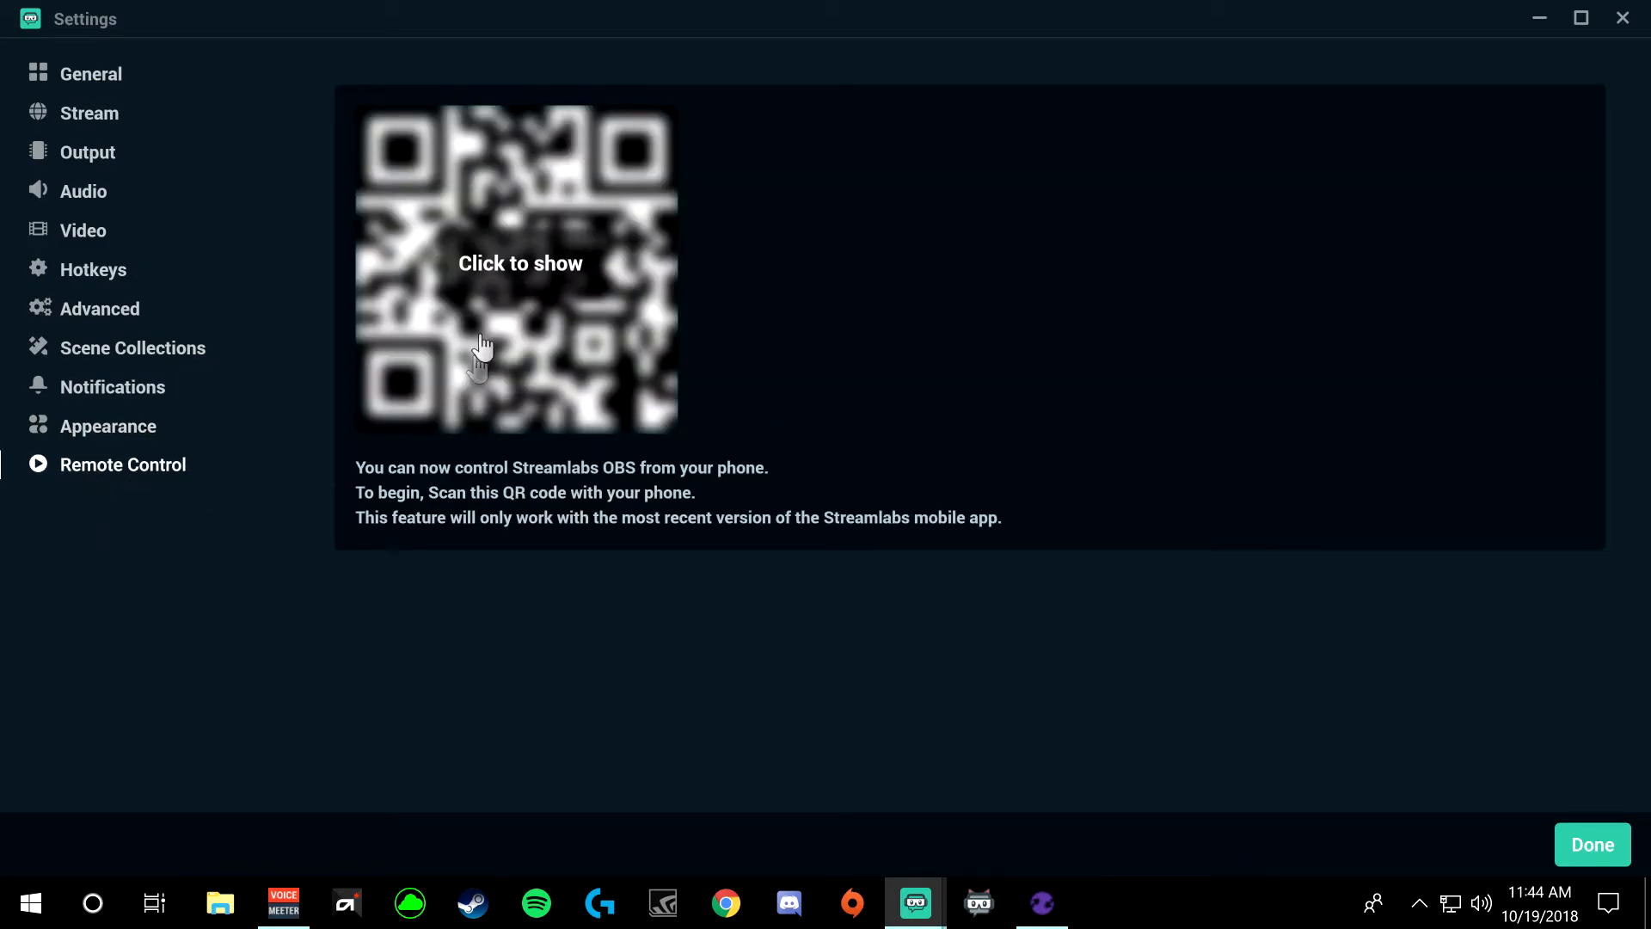
pyautogui.click(492, 273)
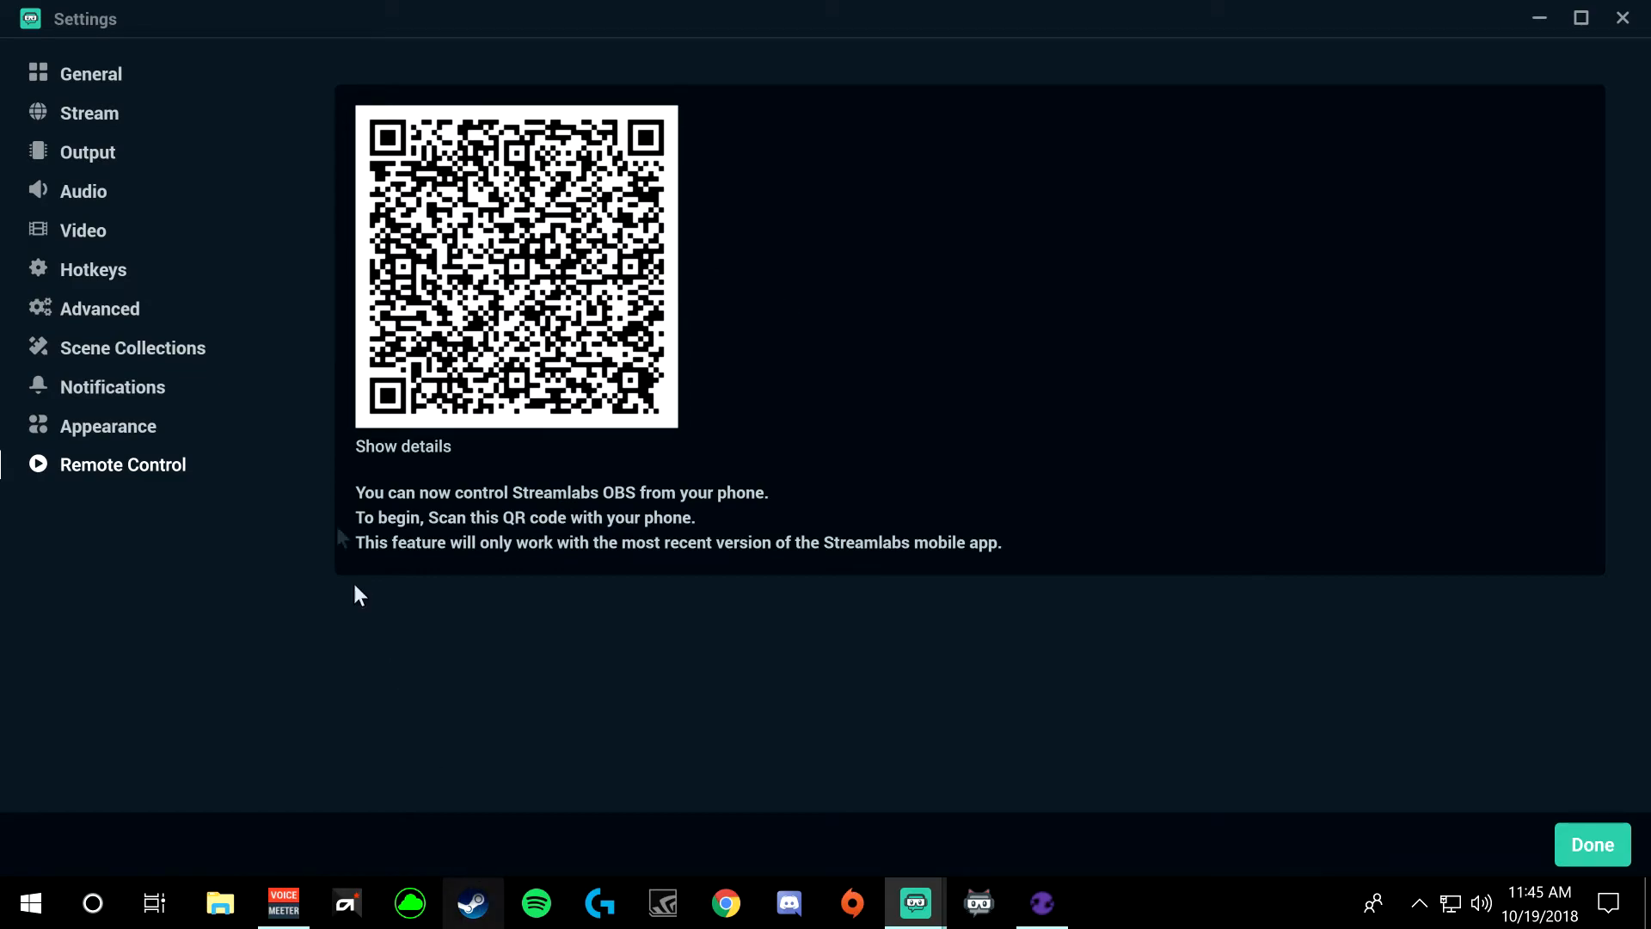
pyautogui.click(90, 116)
pyautogui.click(90, 157)
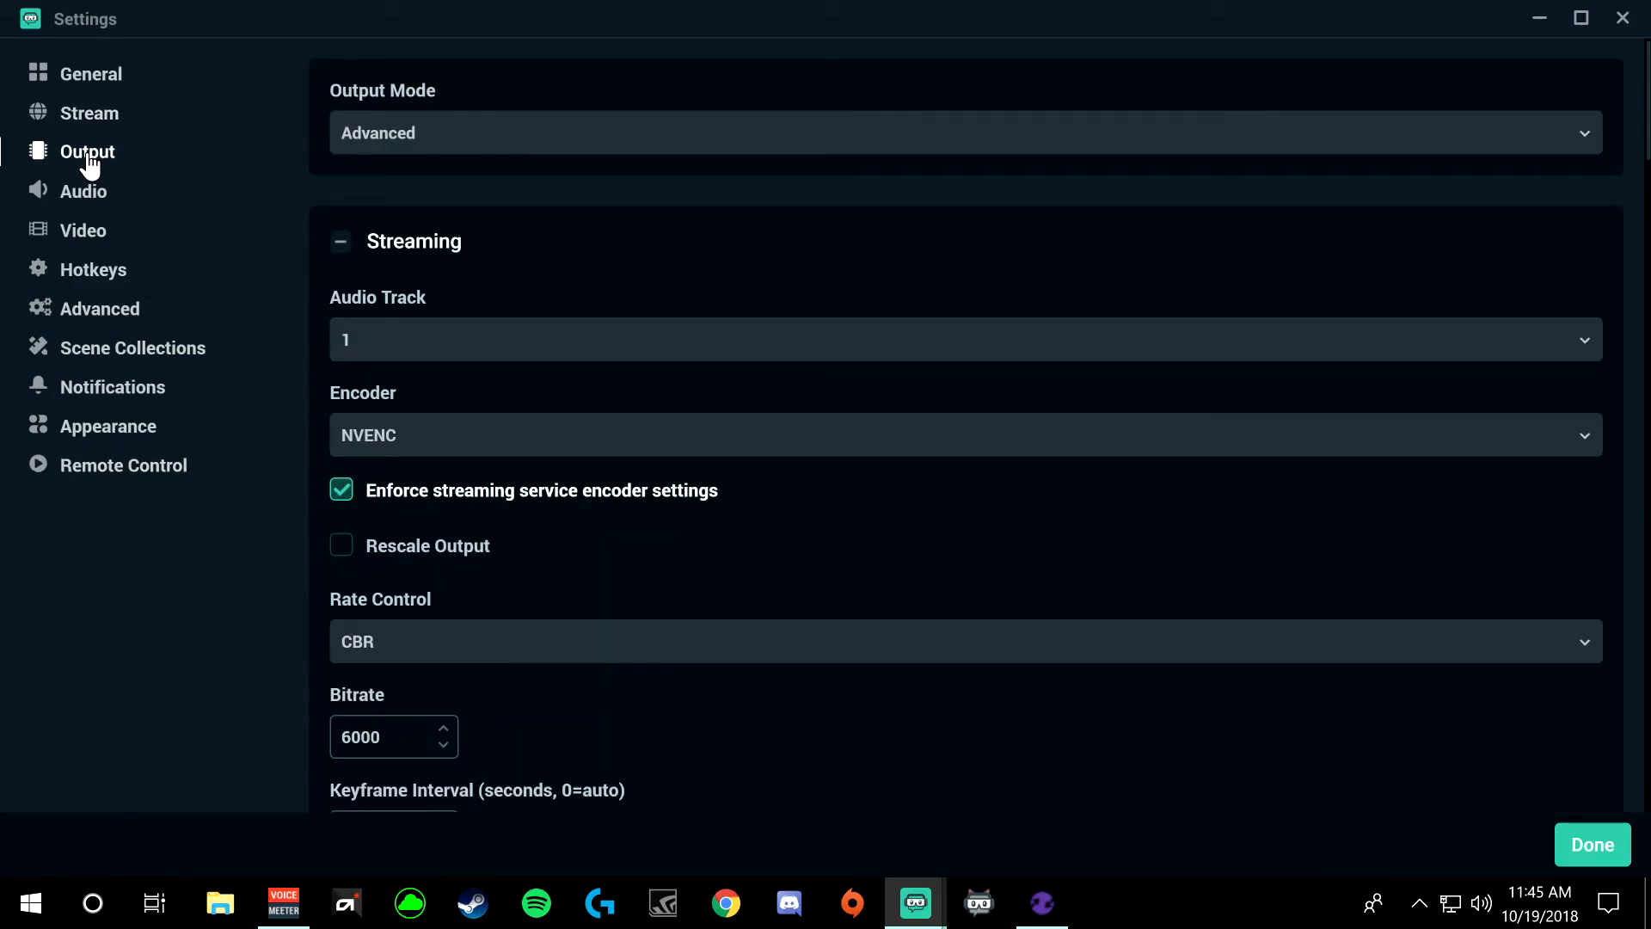
pyautogui.scroll(-4, 1056, 656)
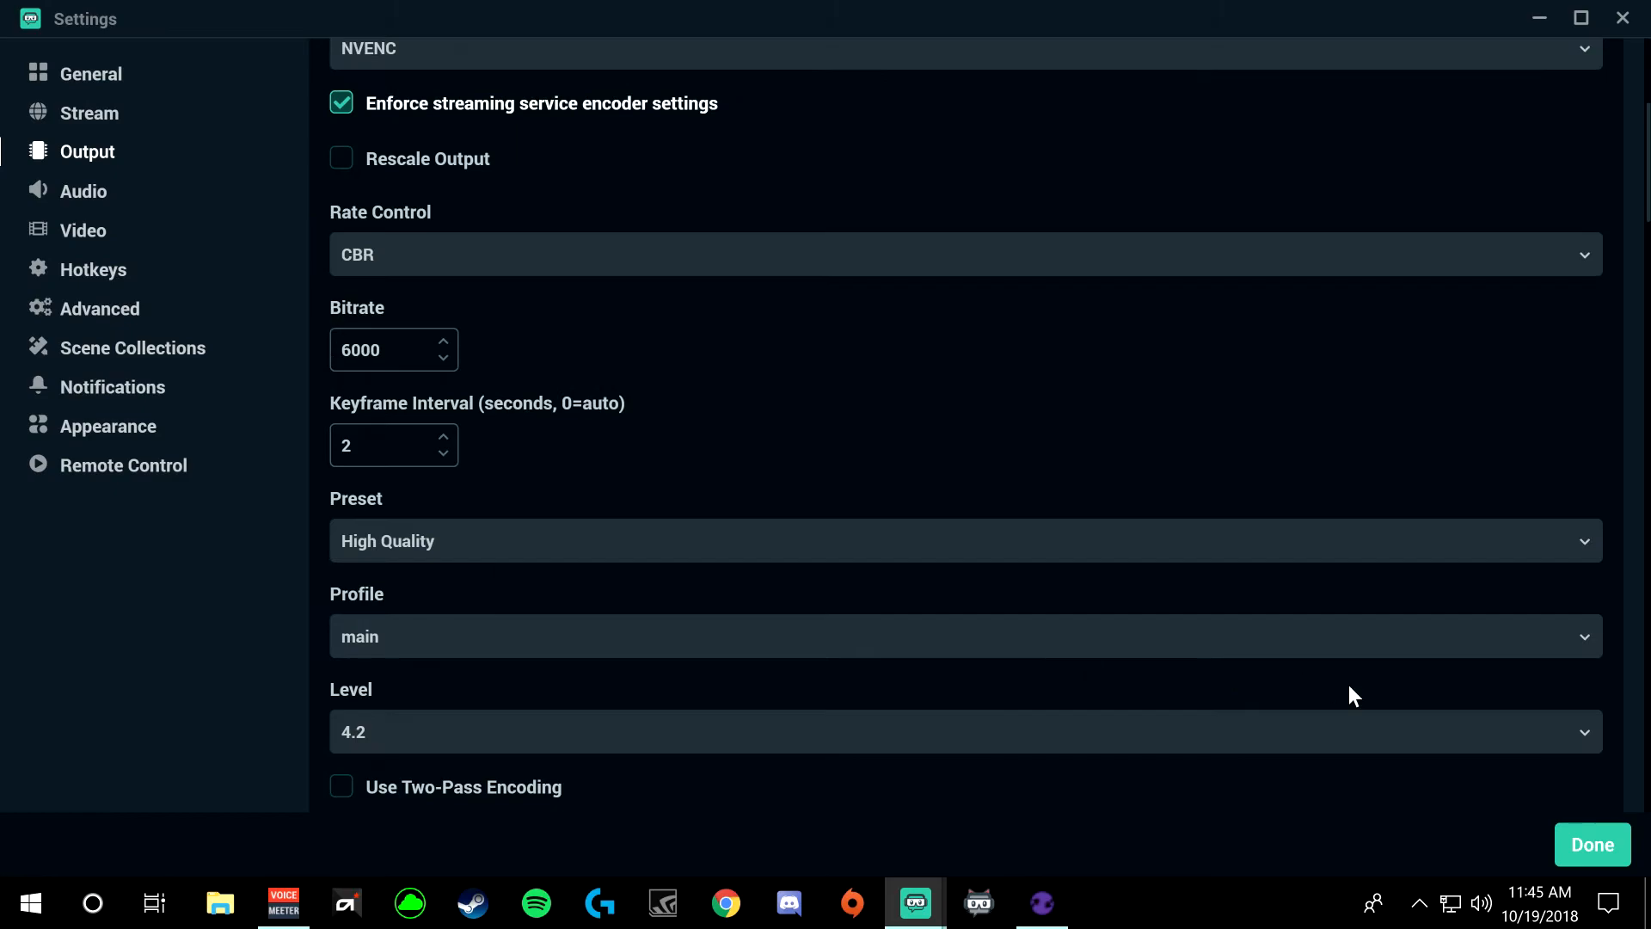
pyautogui.click(1607, 849)
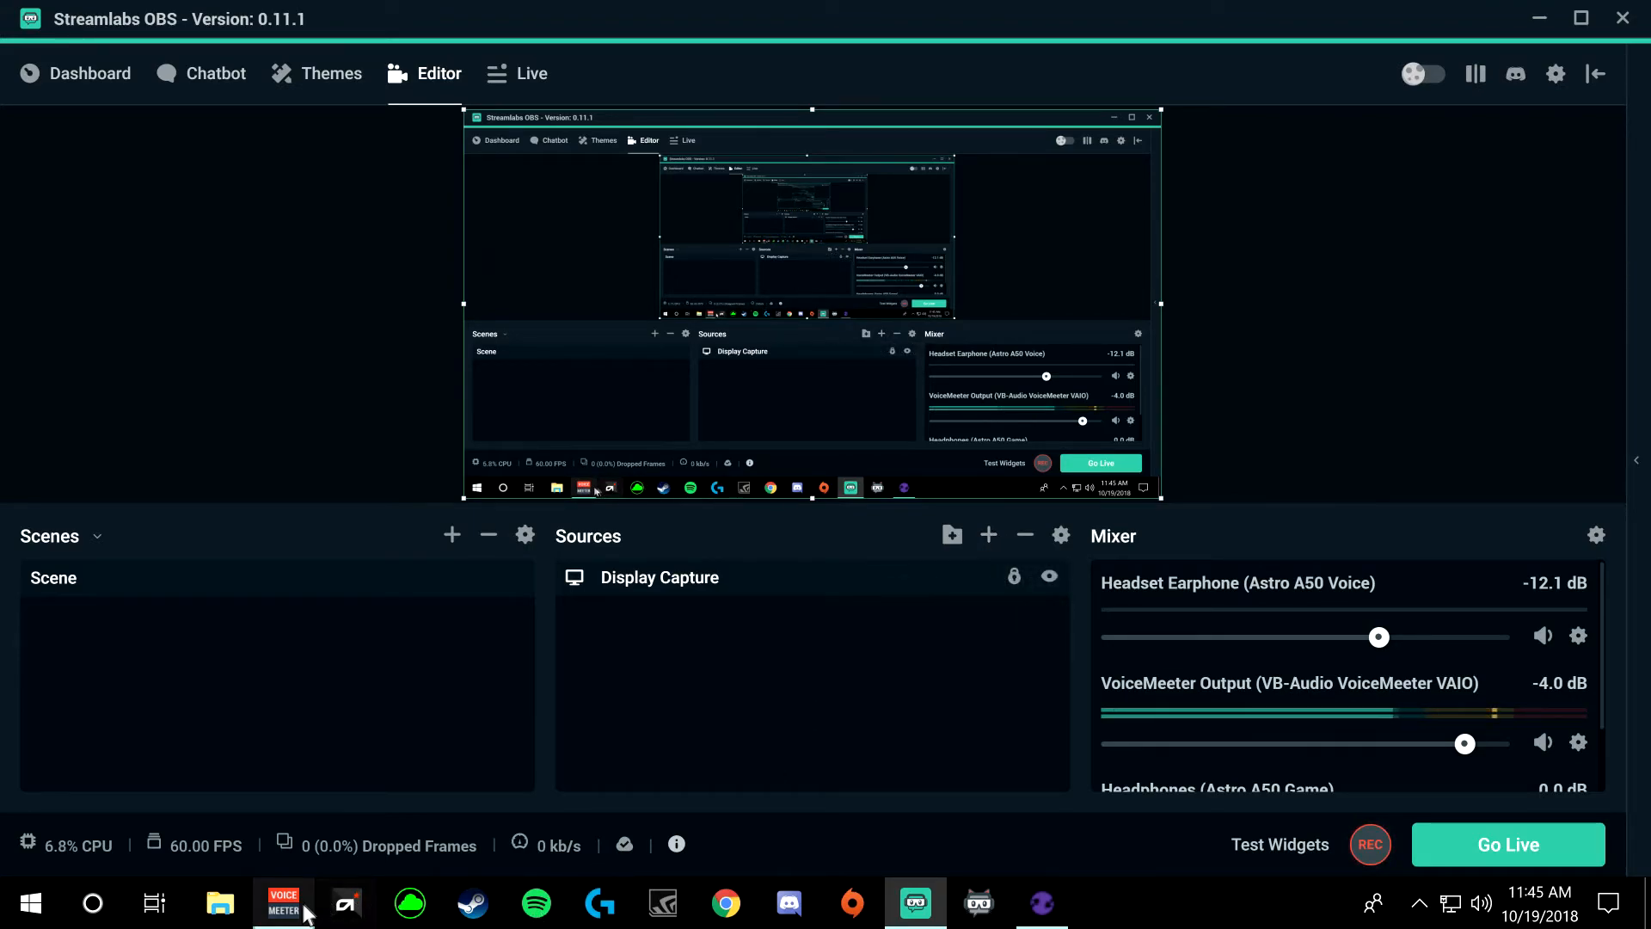
# Step: Switch to Chrome and open the live dashboard of the Twitch channel
pyautogui.click(726, 903)
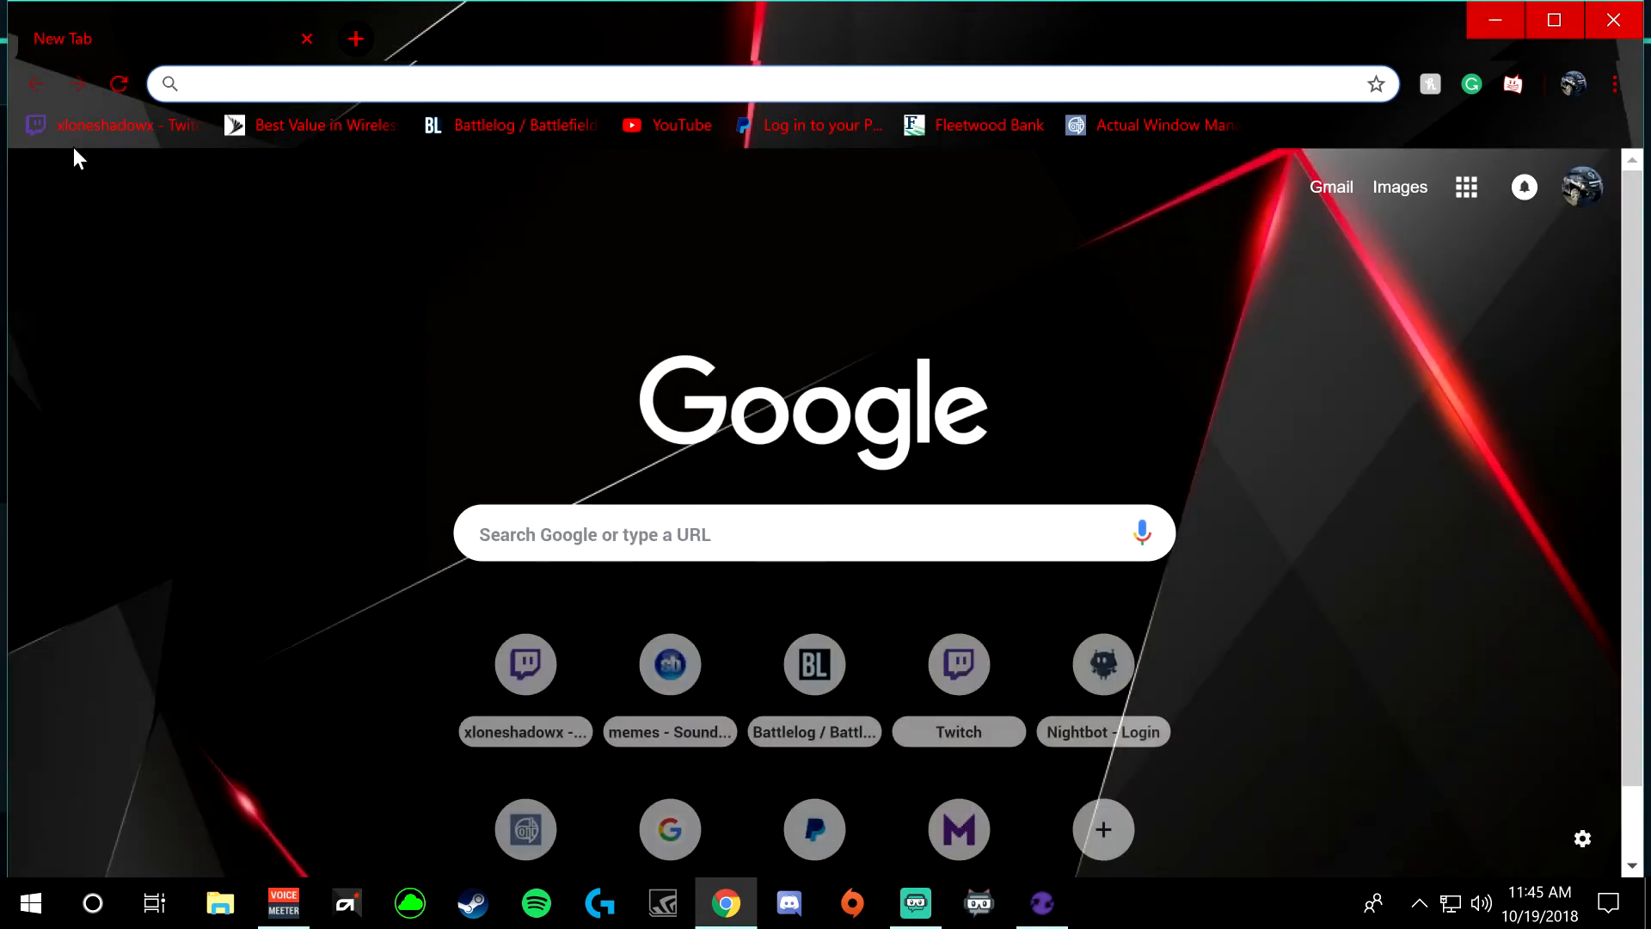
pyautogui.click(138, 126)
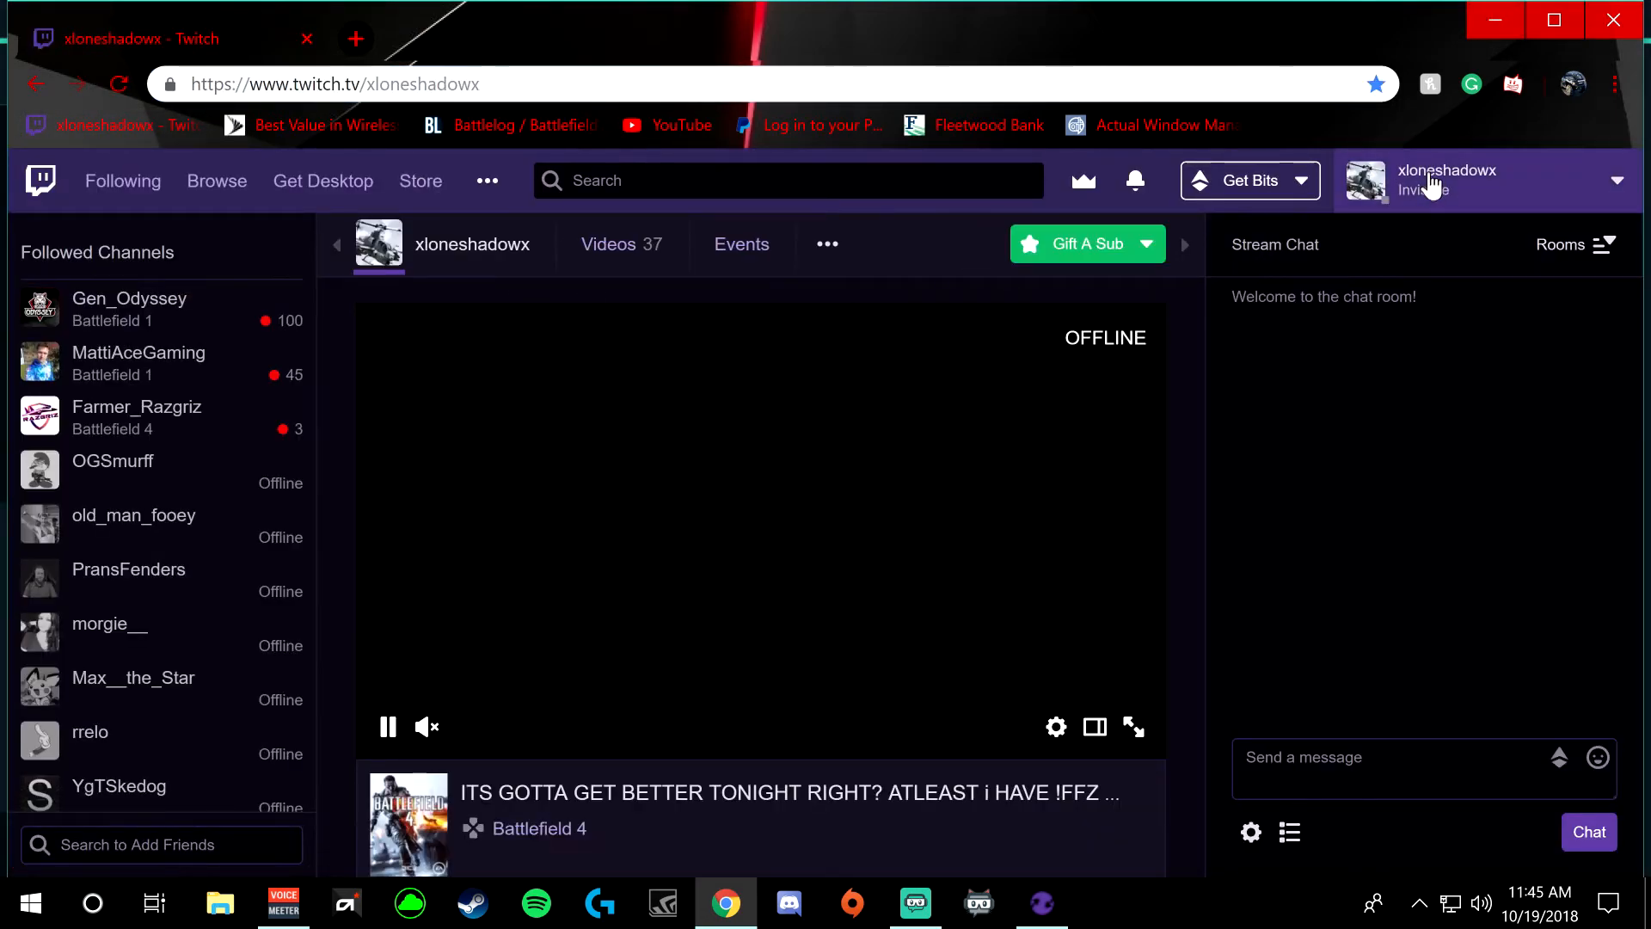
pyautogui.click(1461, 178)
pyautogui.click(1399, 559)
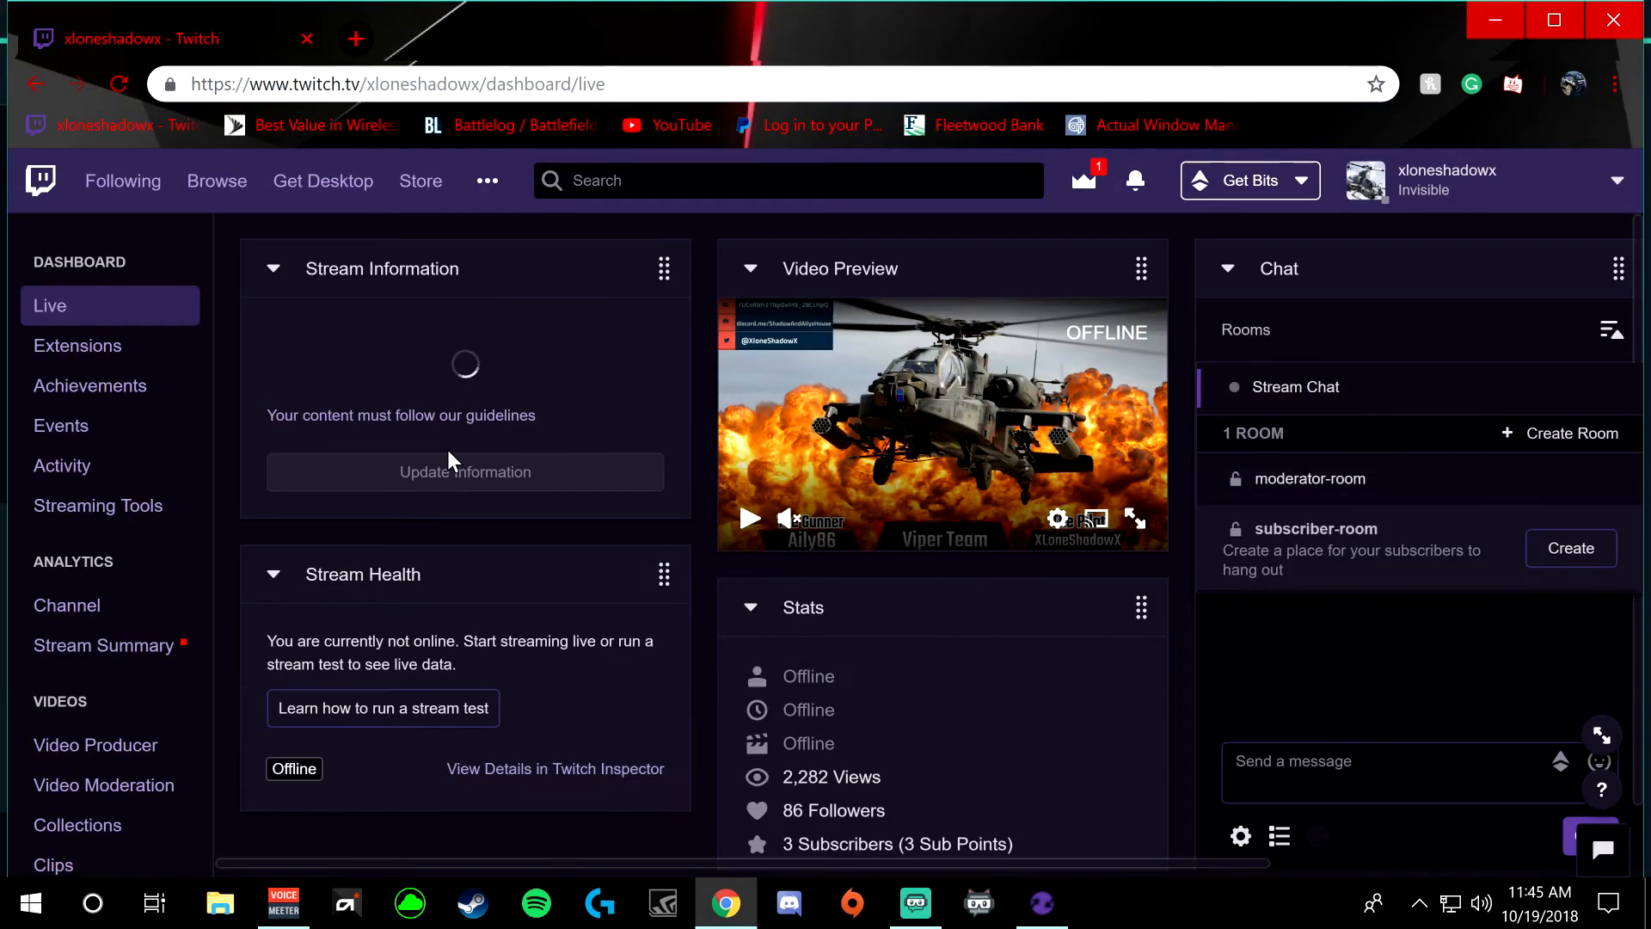
# Step: Copy the "?bandwidthtest=true" parameter from the stream test instructions under Stream Health, and close the instructions
pyautogui.scroll(-5, 447, 452)
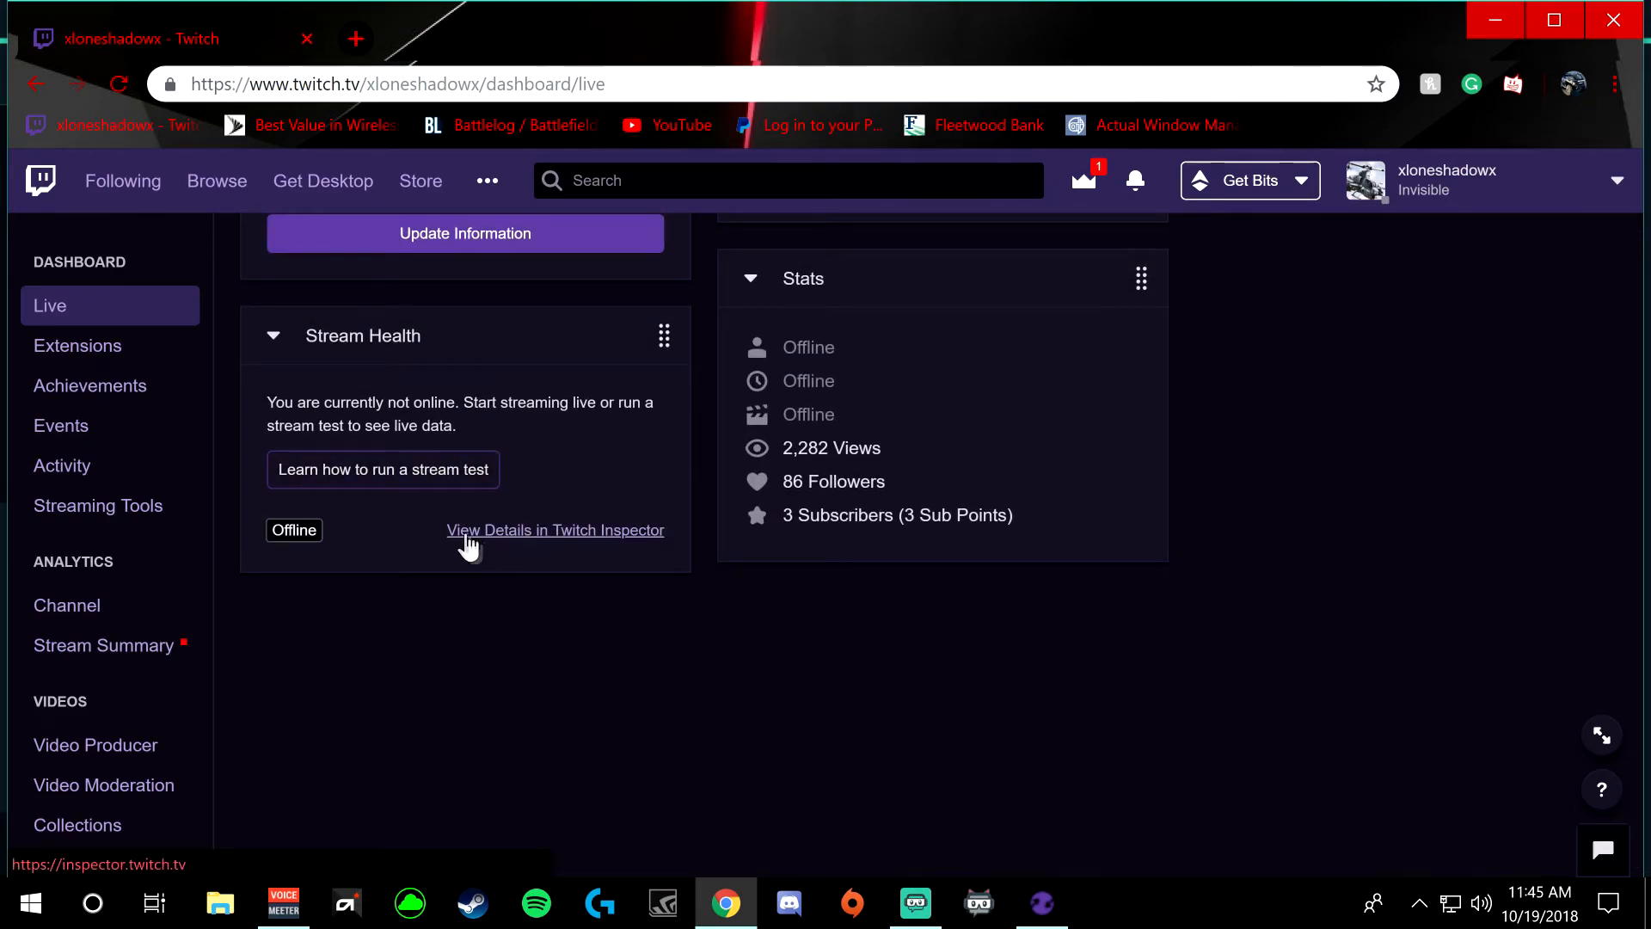
pyautogui.click(430, 473)
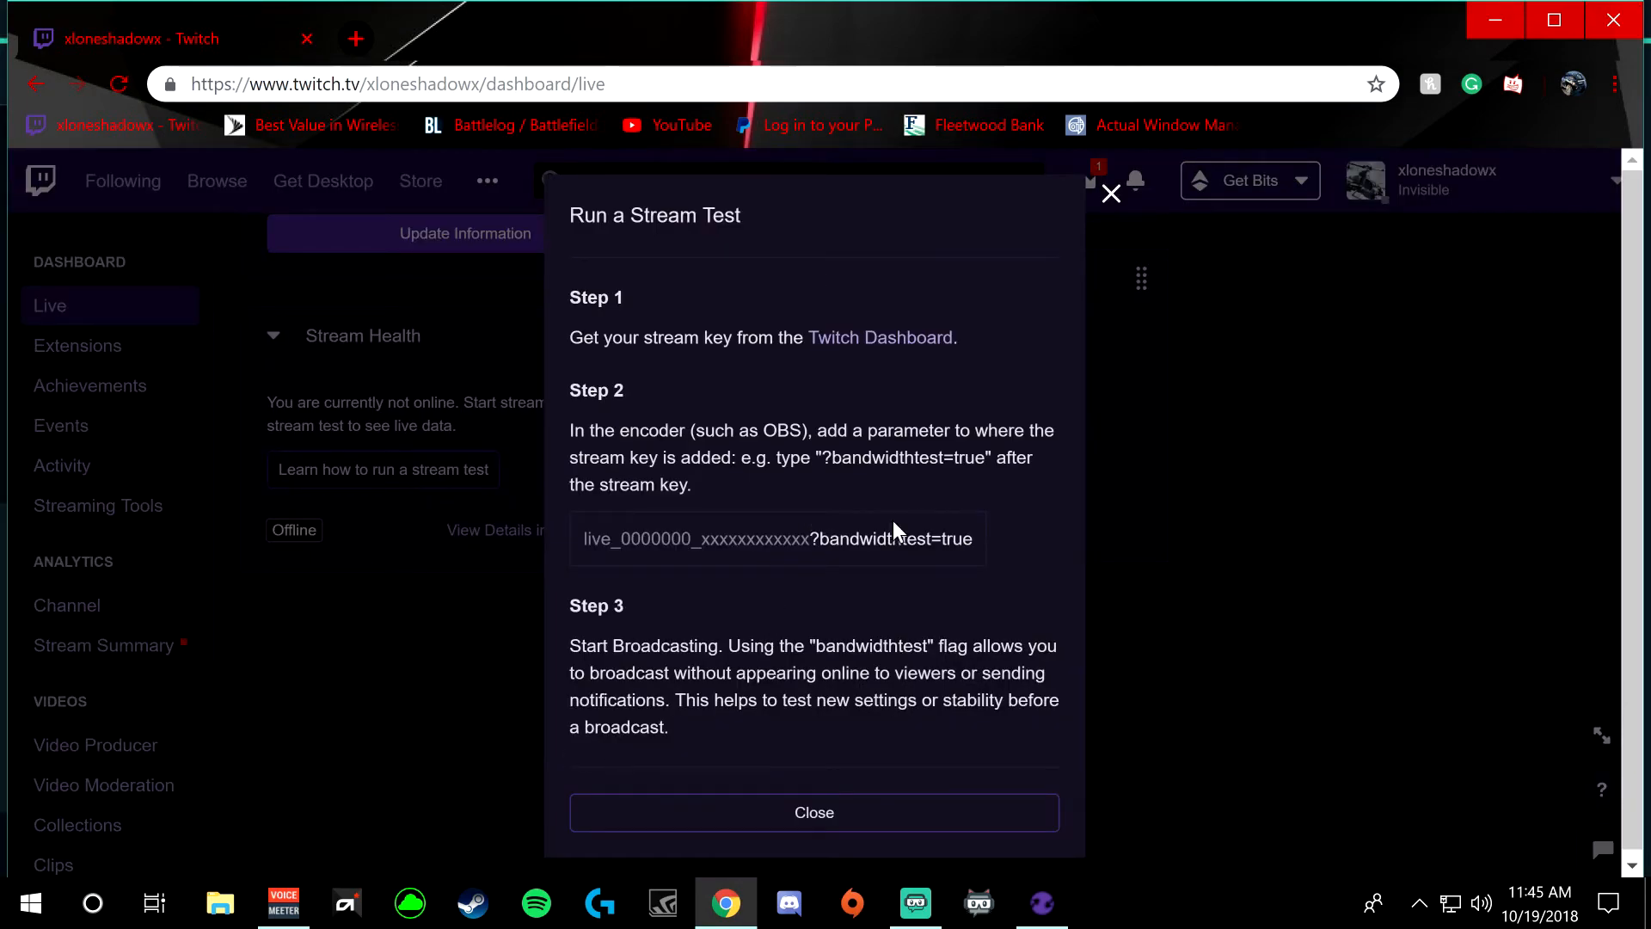
pyautogui.moveTo(834, 537); pyautogui.dragTo(963, 538)
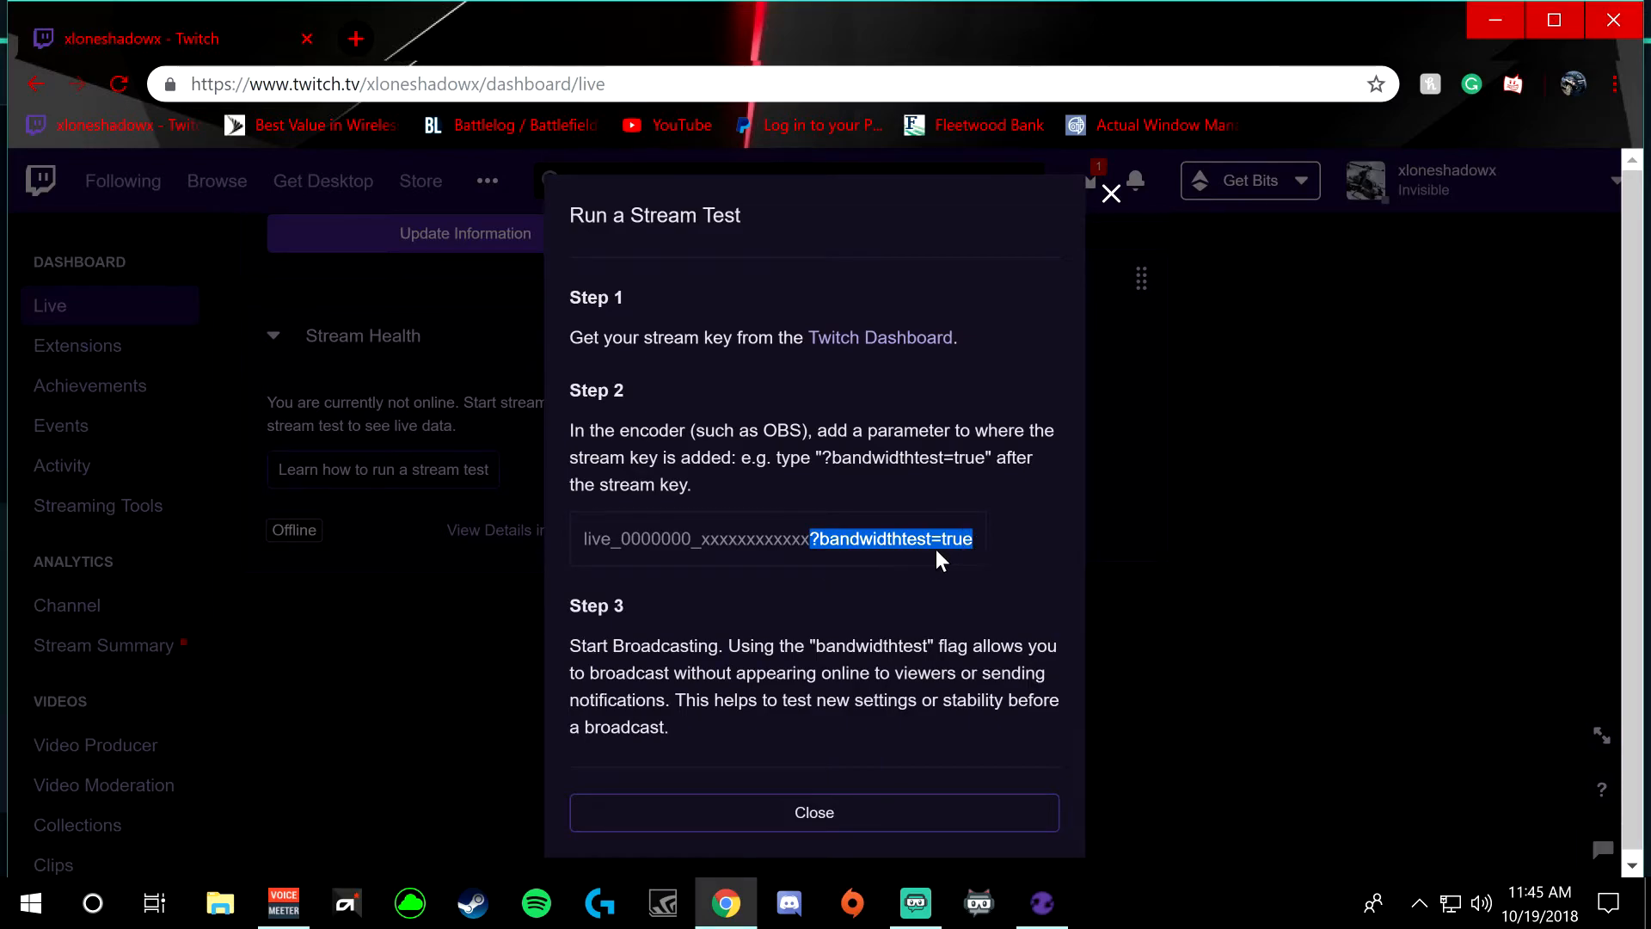
pyautogui.rightClick(878, 539)
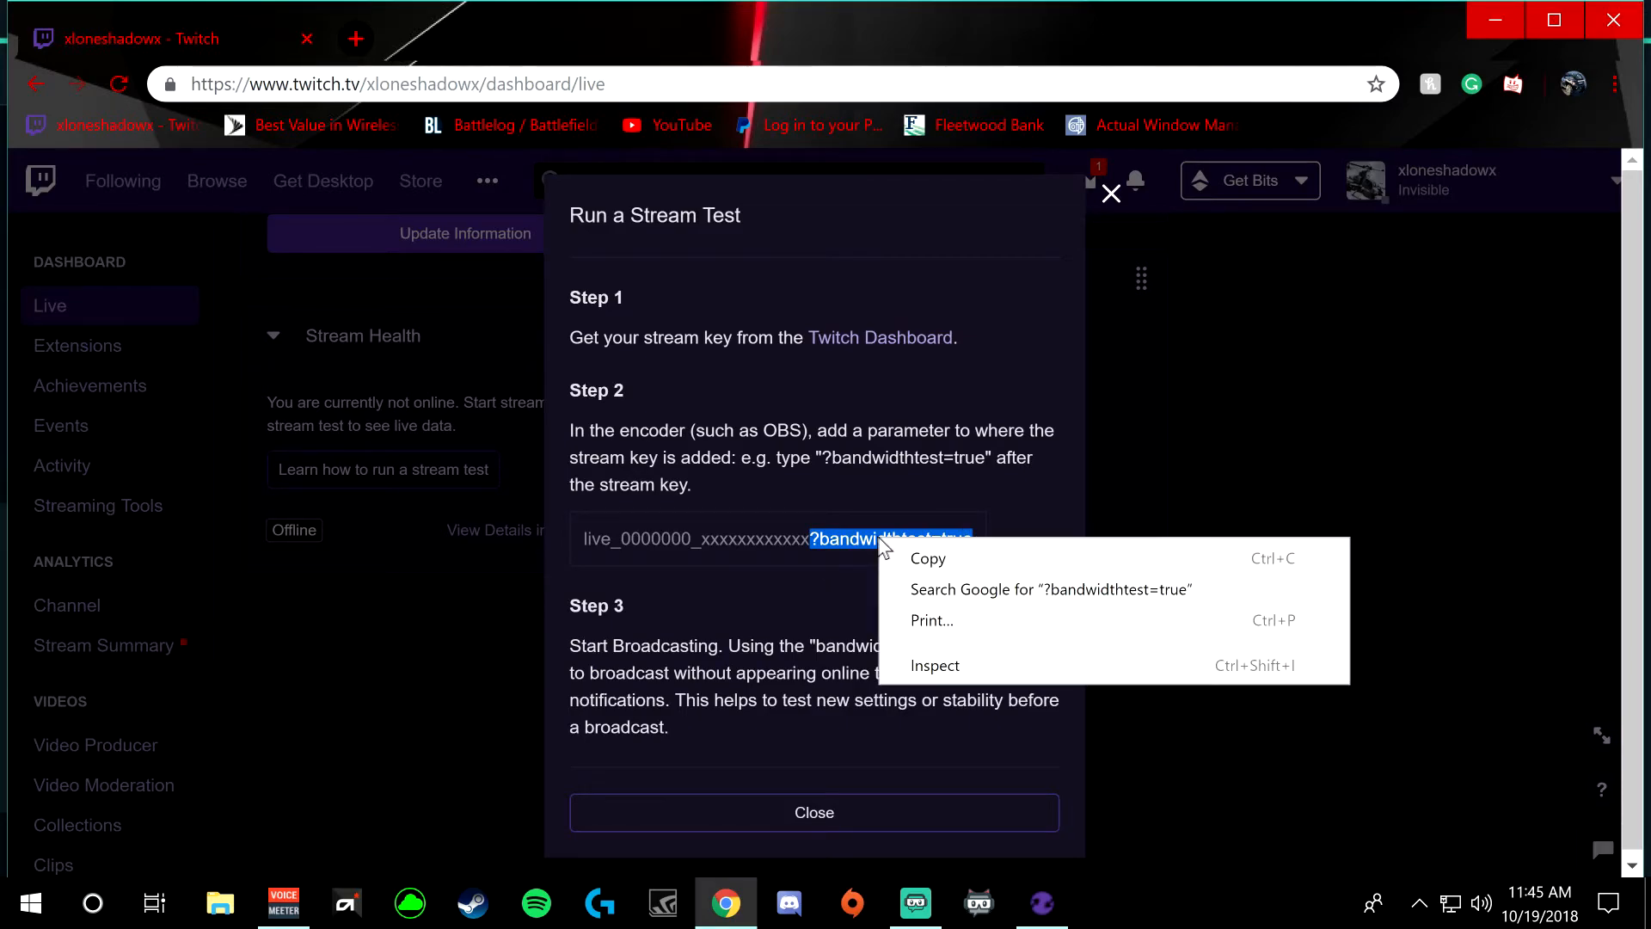
pyautogui.click(947, 554)
pyautogui.click(781, 826)
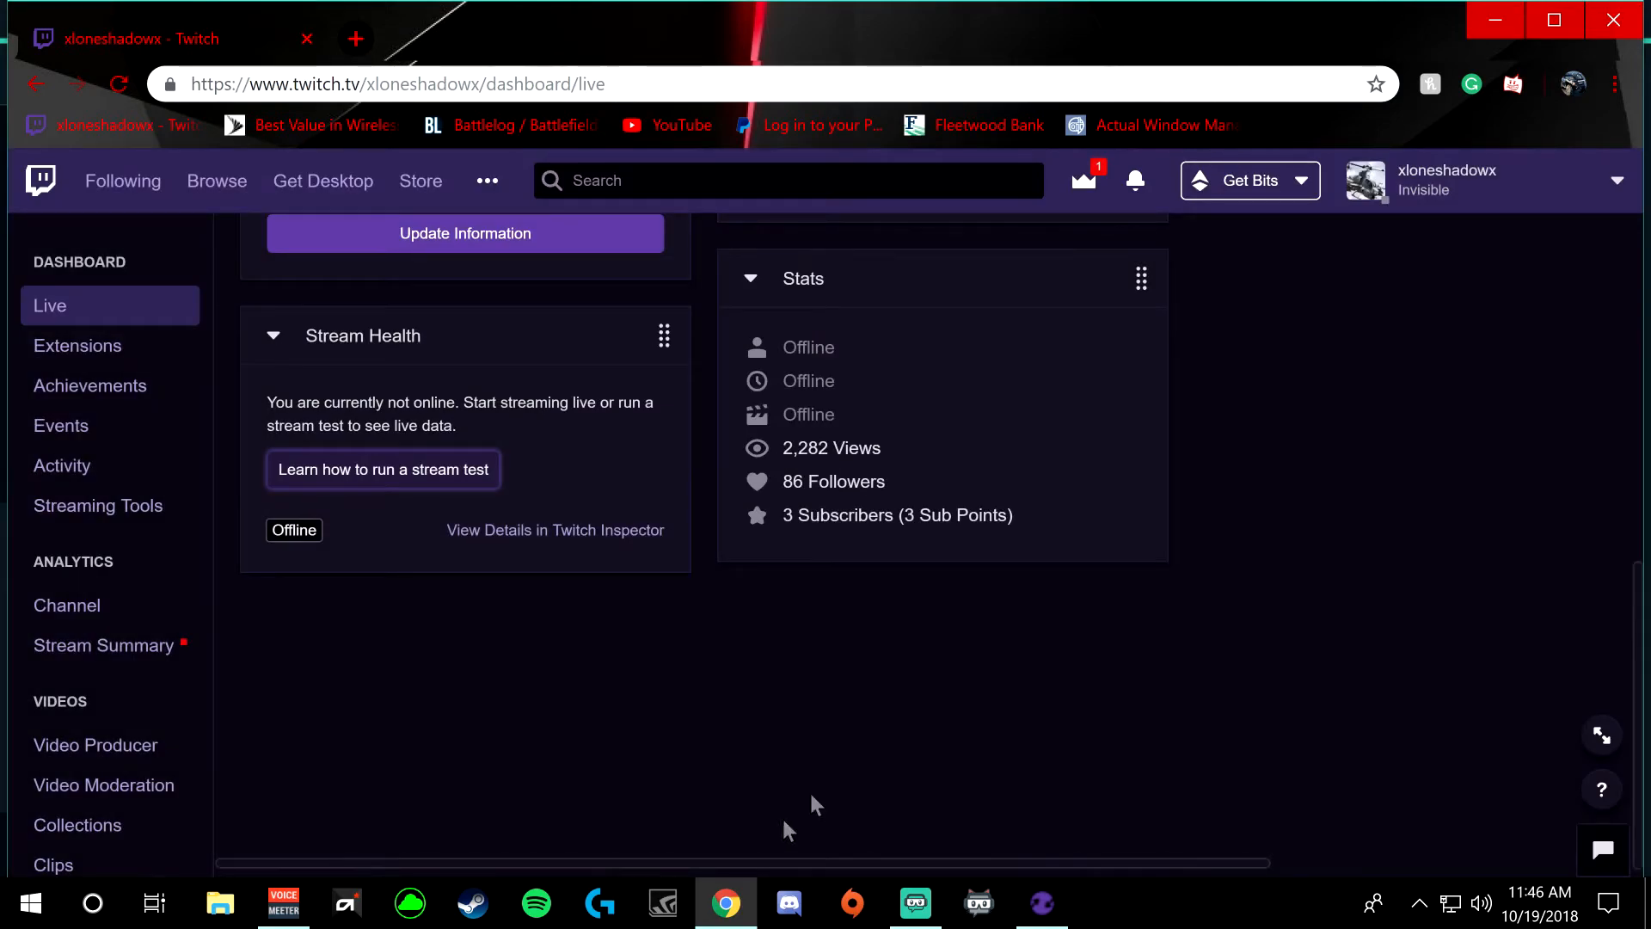
# Step: Back in Streamlabs OBS, append "?bandwidthtest=true" to the stream key, reveal the key to check it, and close the settings
pyautogui.click(1480, 22)
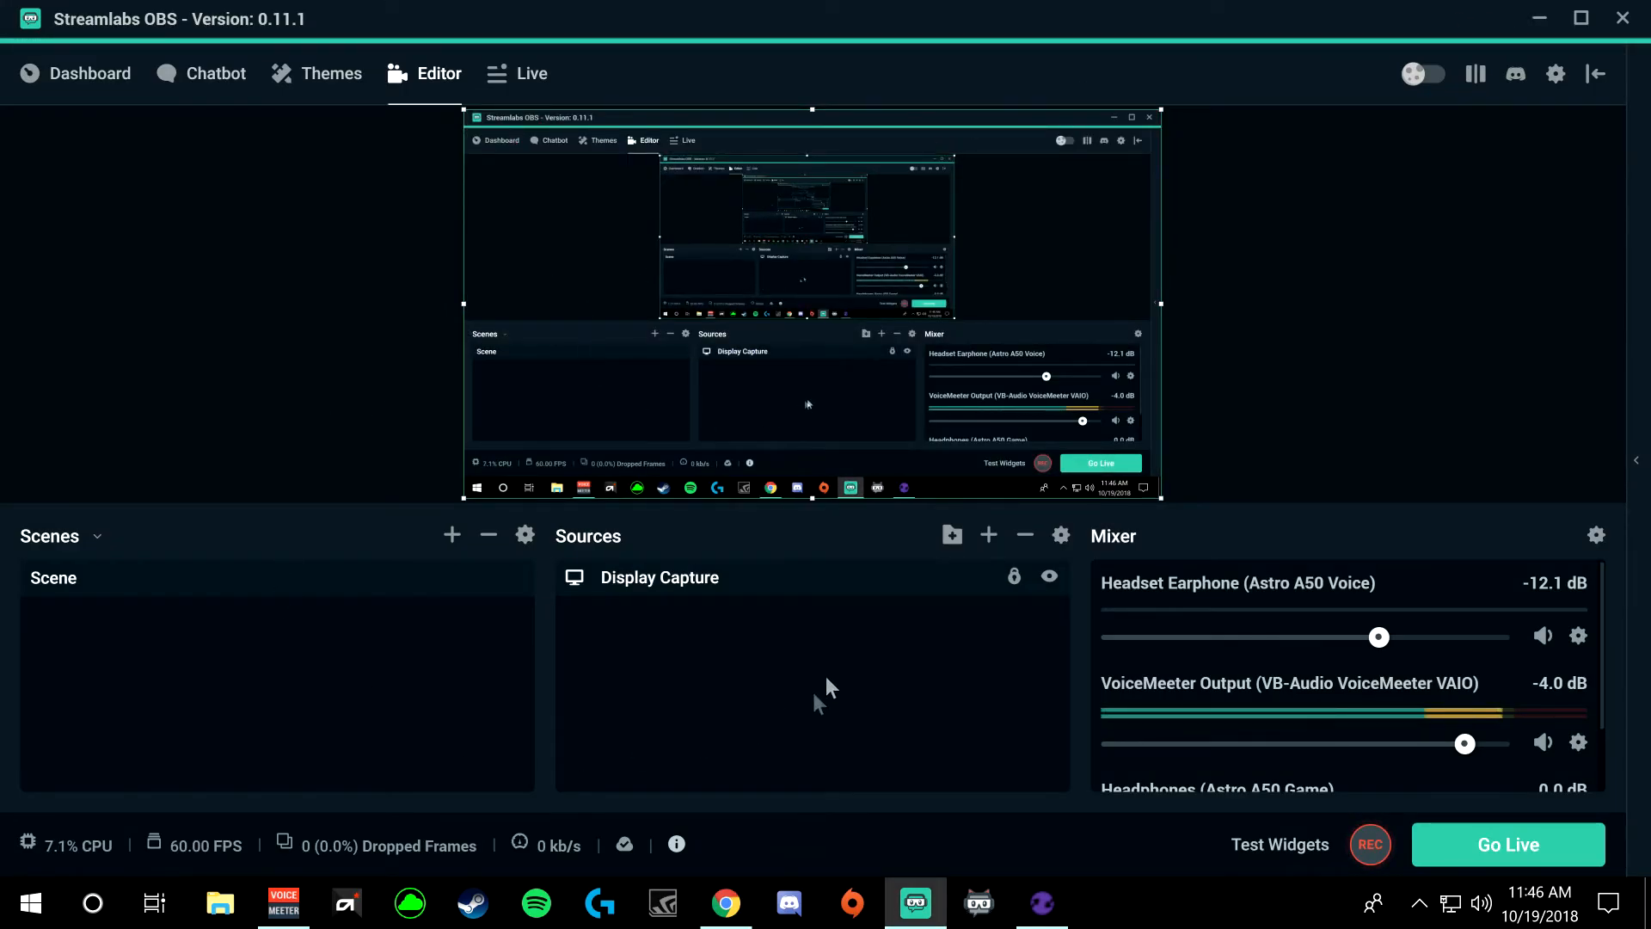
pyautogui.click(1553, 69)
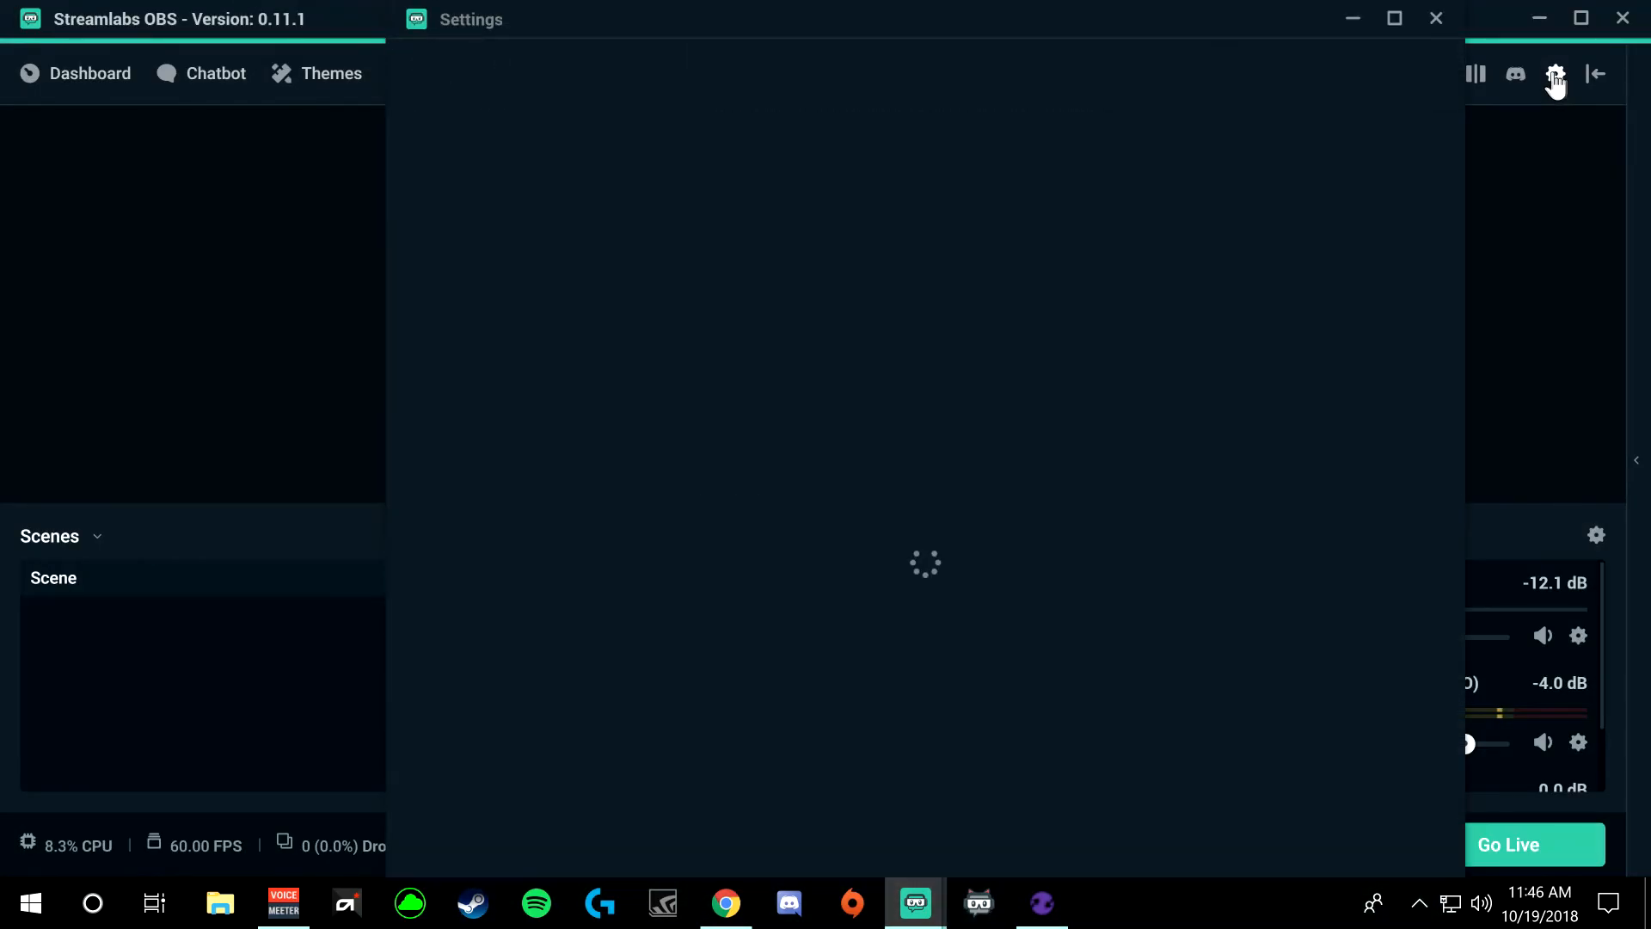
pyautogui.click(477, 120)
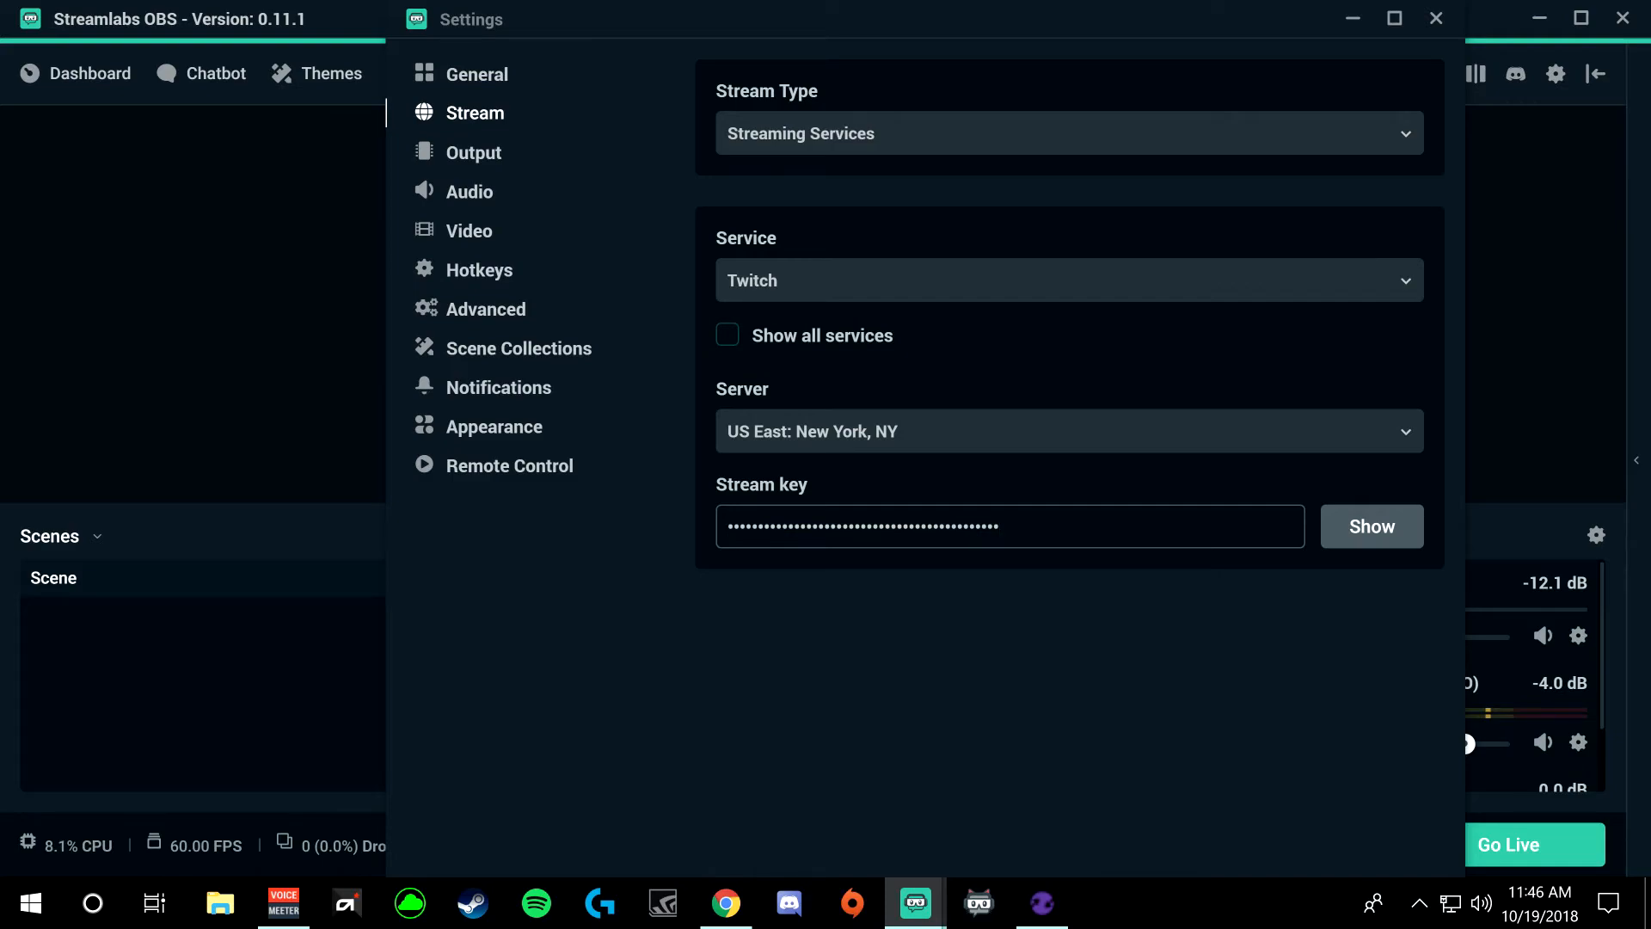
pyautogui.hotkey('ctrl', 'v')
pyautogui.click(1371, 528)
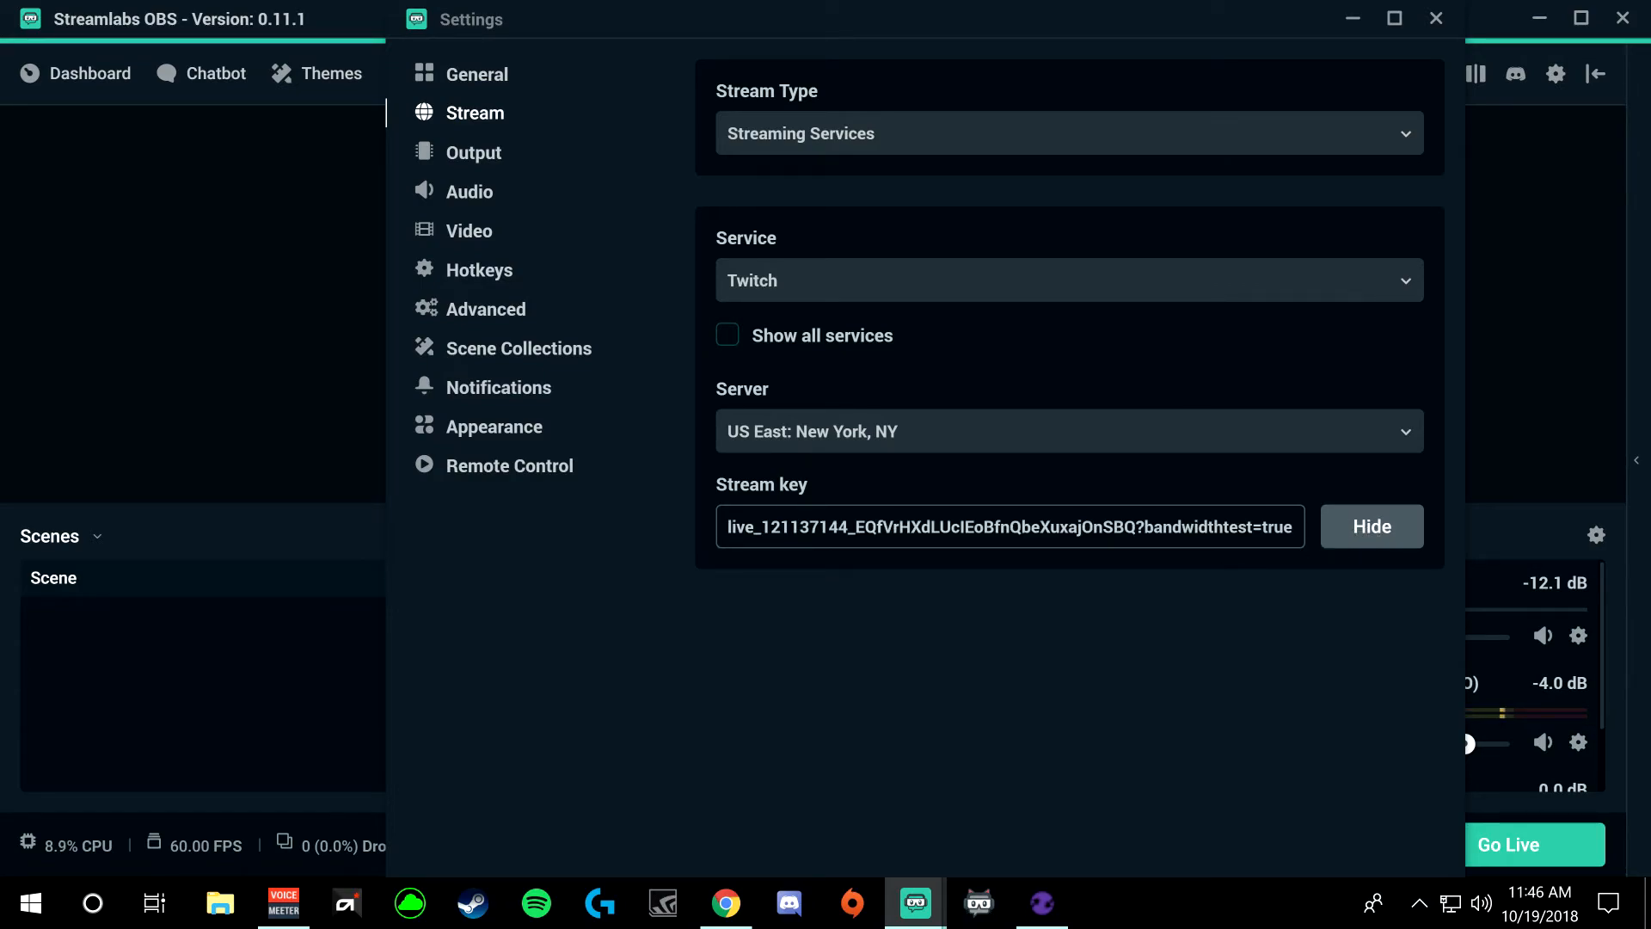
pyautogui.moveTo(1294, 527); pyautogui.dragTo(769, 526)
pyautogui.click(1226, 630)
pyautogui.click(1436, 18)
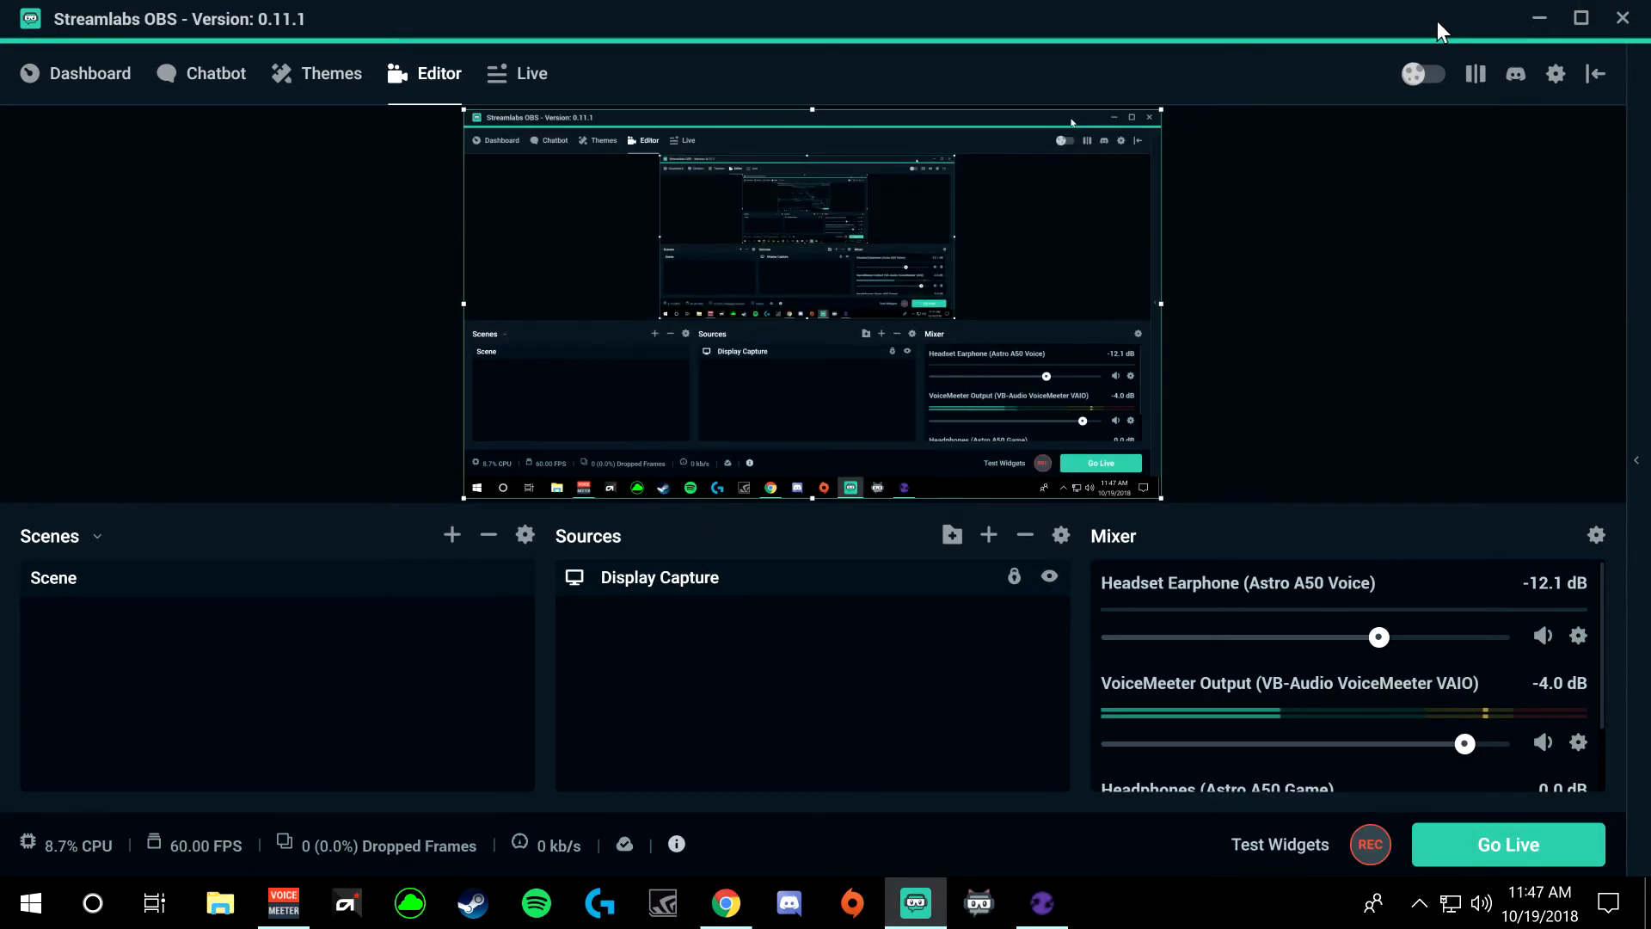
# Step: Open the stream info for going live, and cancel it without starting the stream
pyautogui.click(1506, 845)
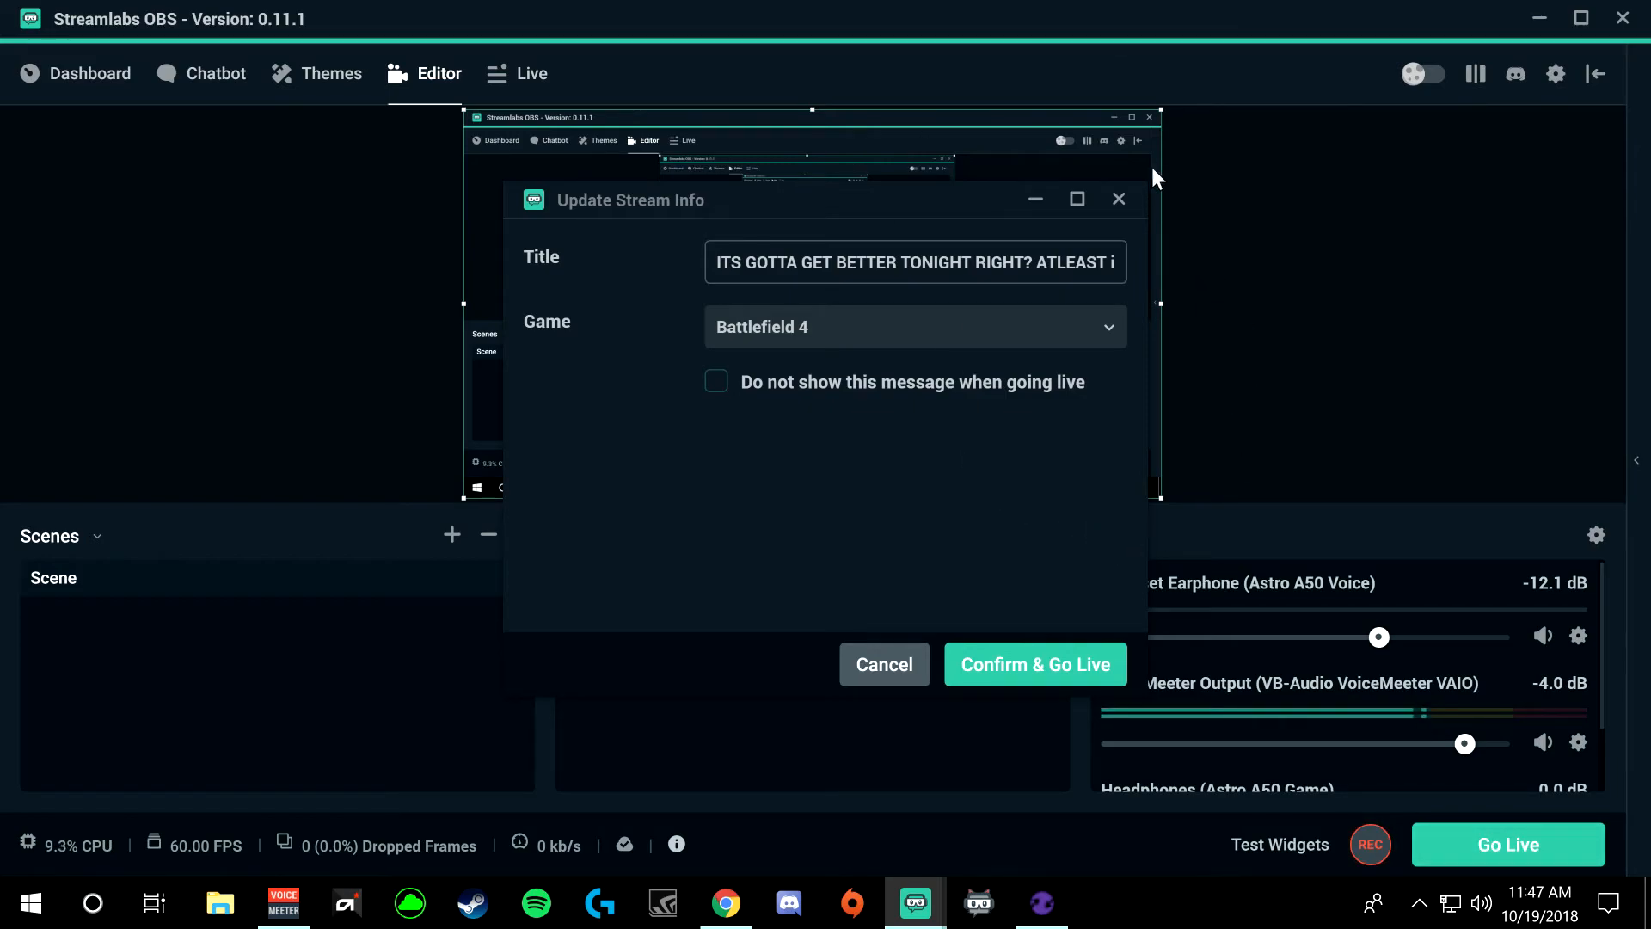
pyautogui.click(899, 665)
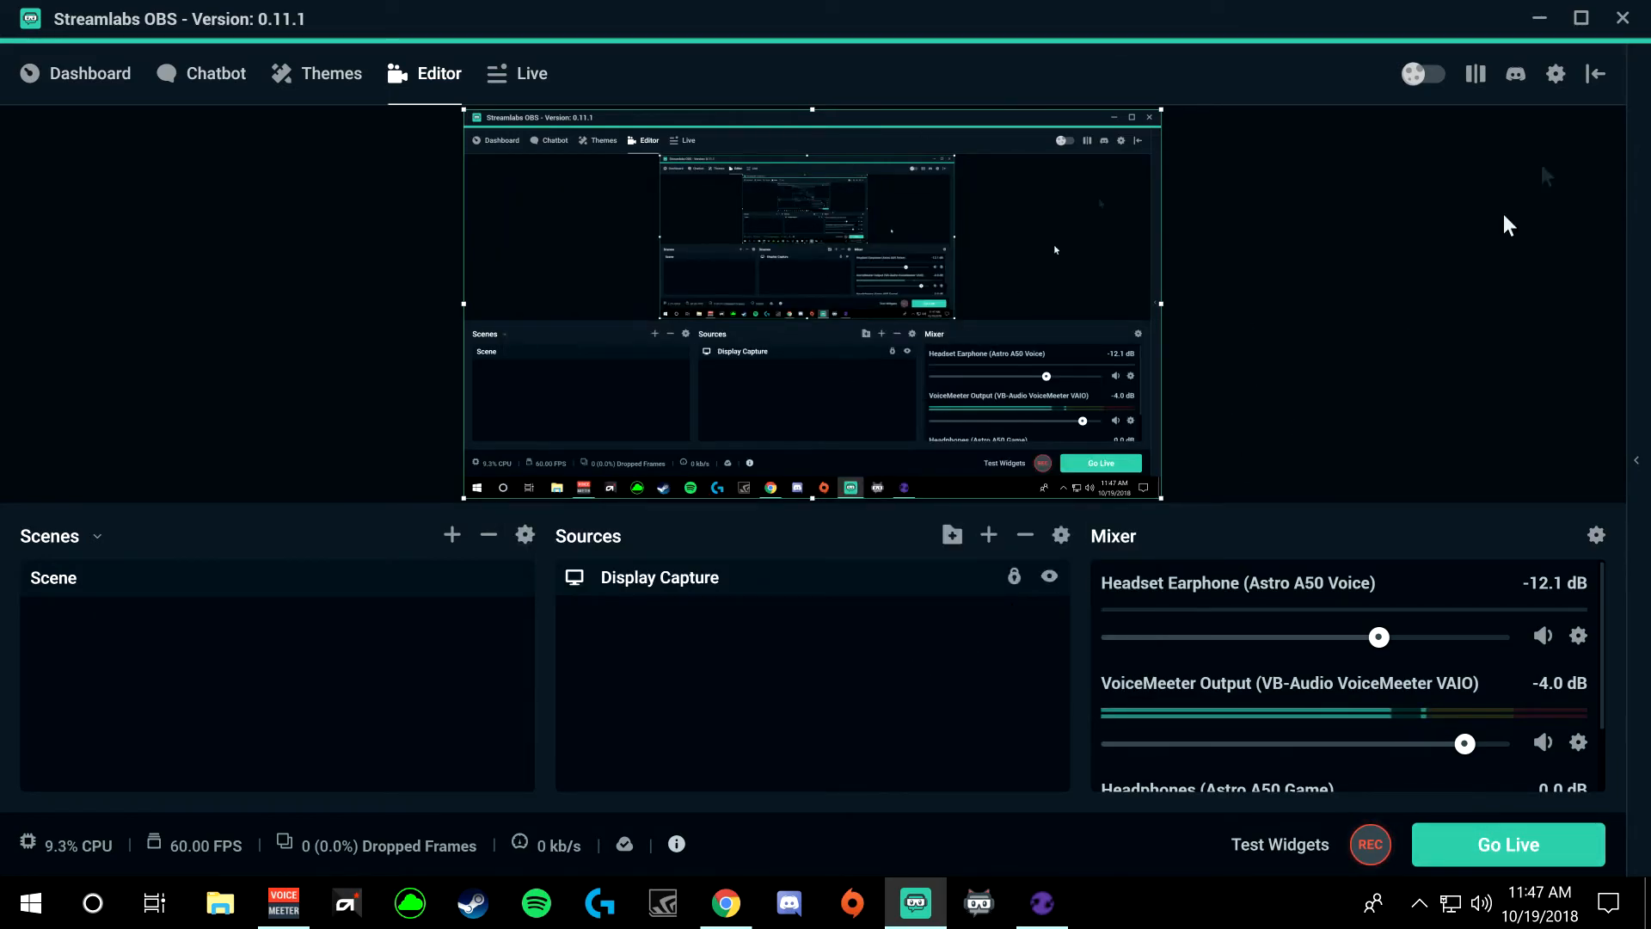
# Step: Reveal the stream key in the stream settings to verify its bandwidth test parameter, and close the settings
pyautogui.click(1554, 73)
pyautogui.scroll(-3, 948, 341)
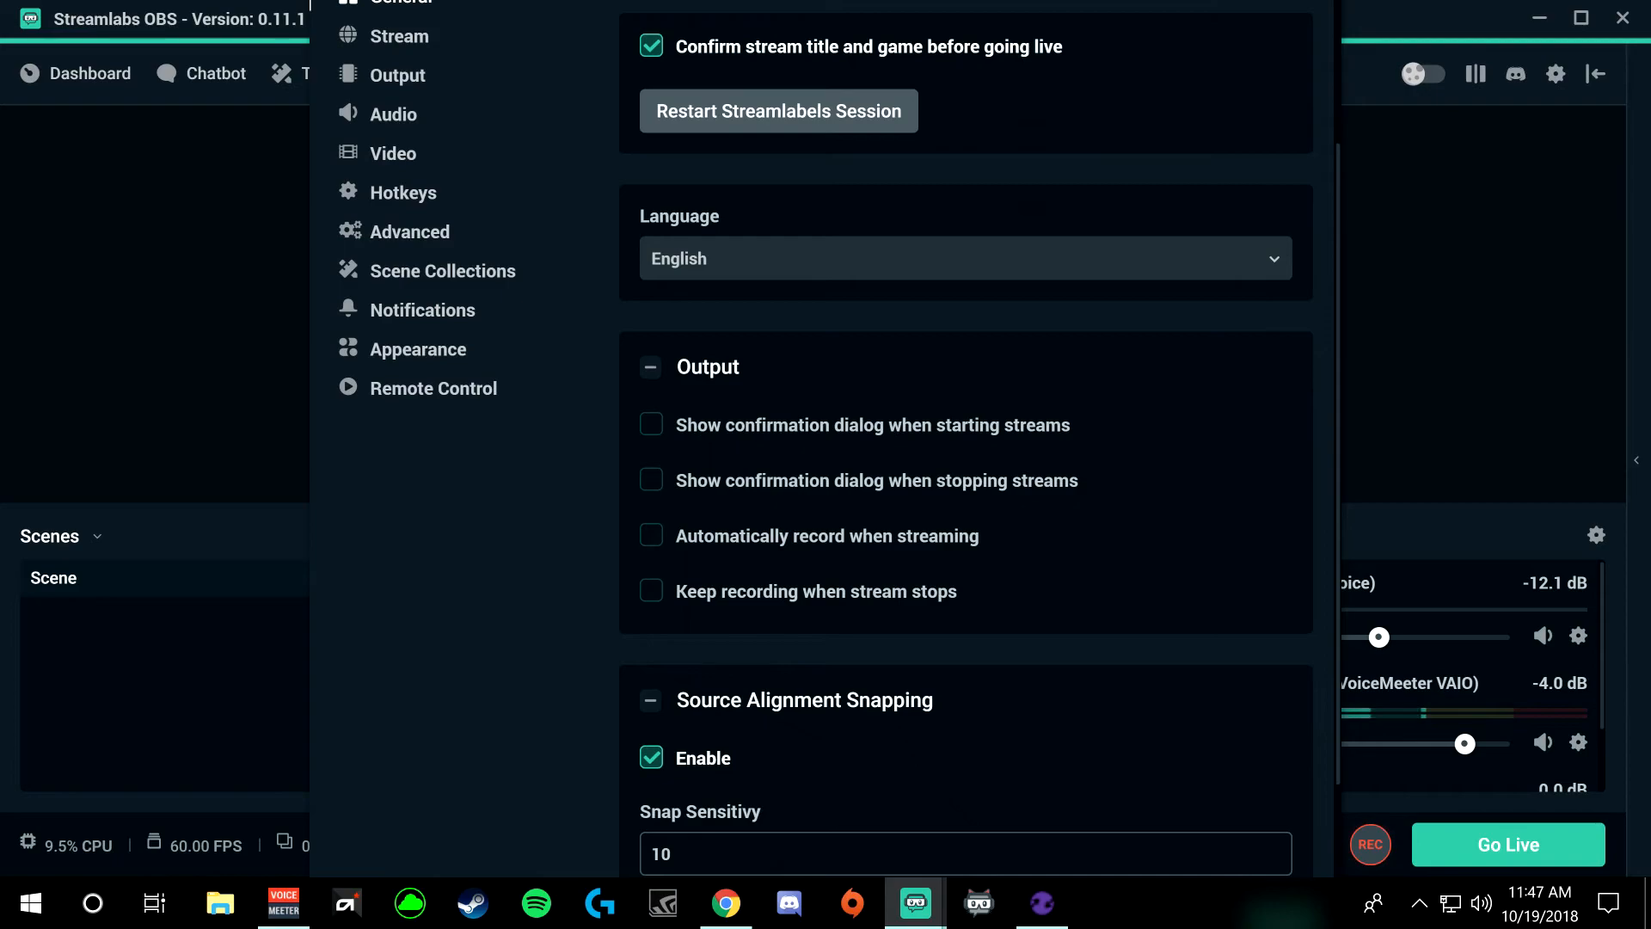
pyautogui.click(404, 43)
pyautogui.click(1251, 454)
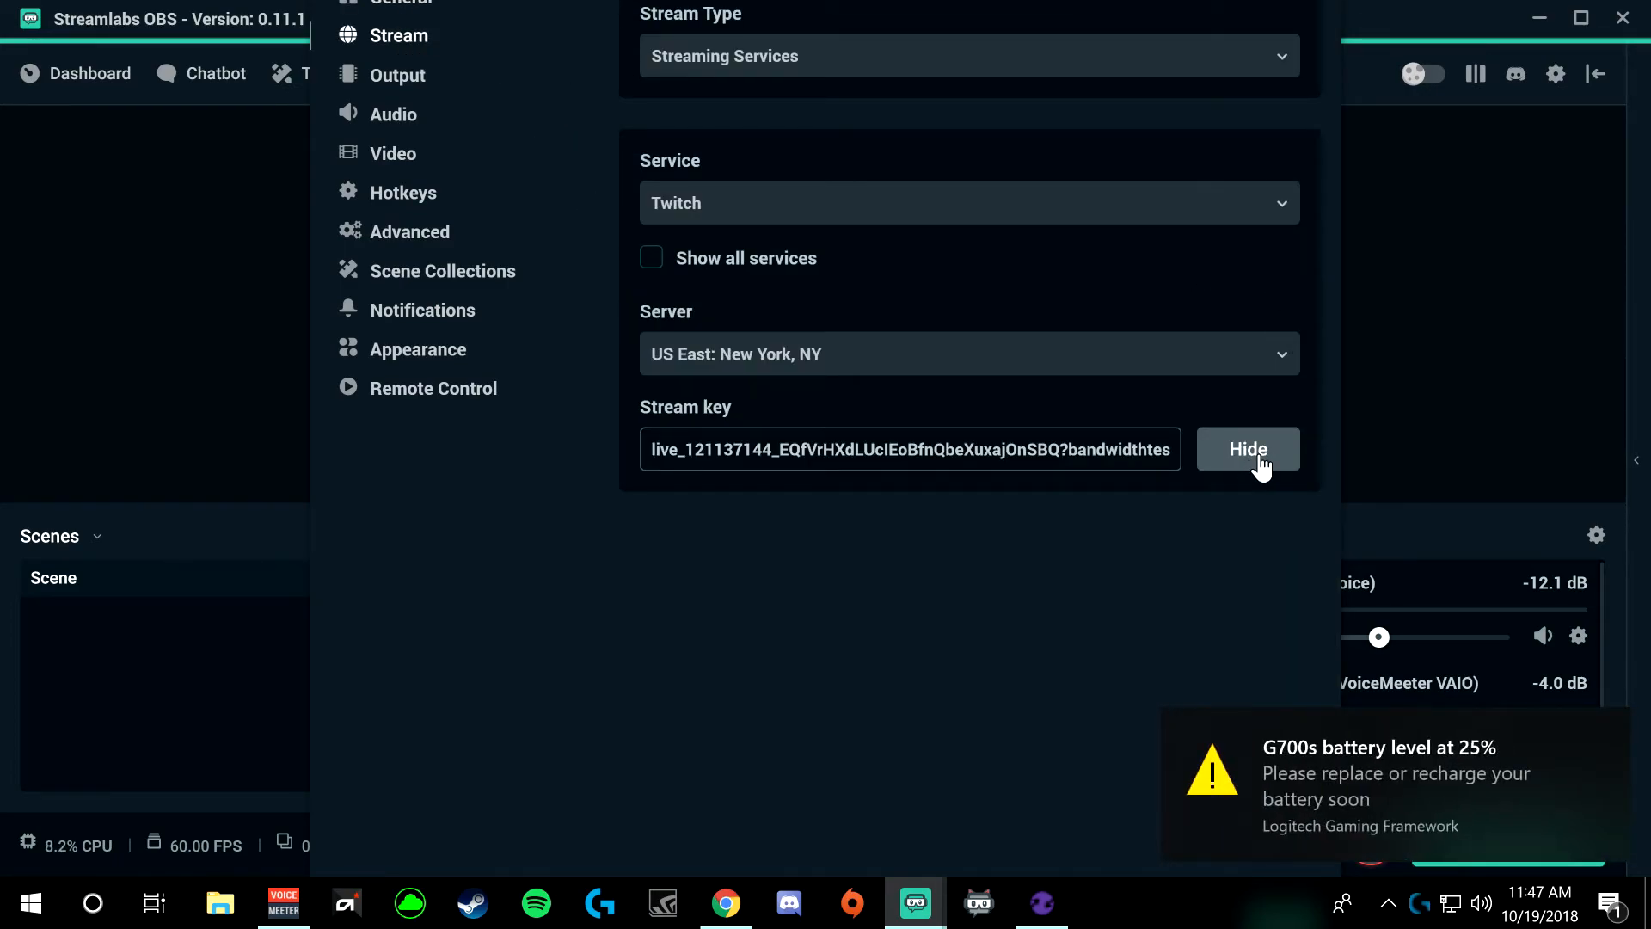
pyautogui.click(1606, 733)
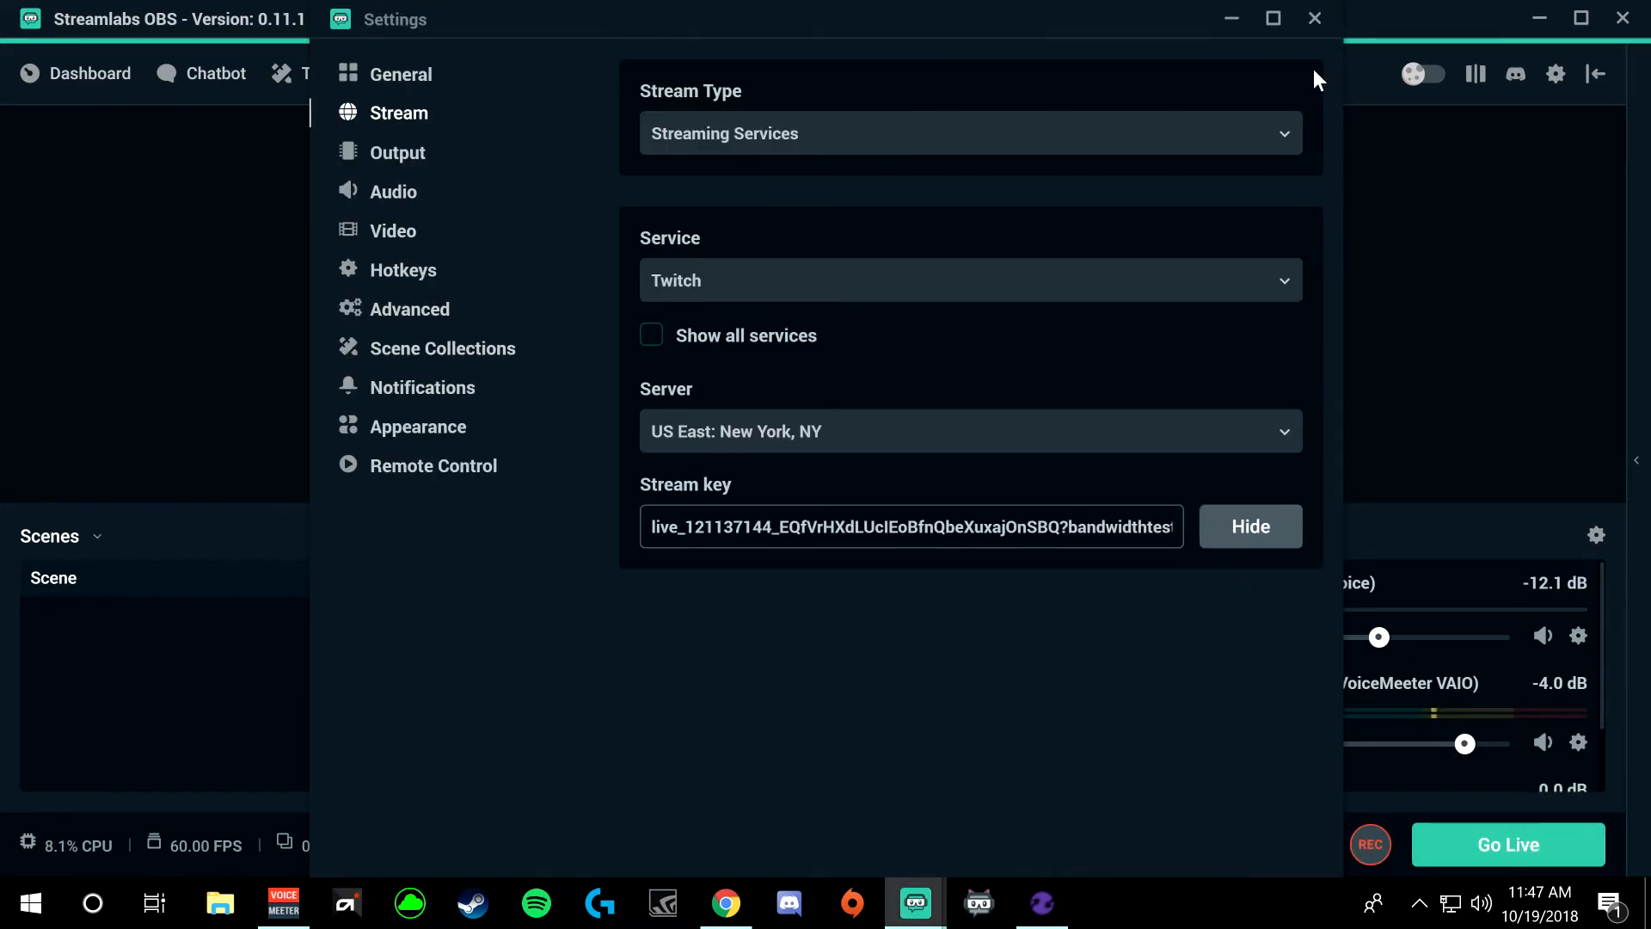
pyautogui.click(1316, 18)
# Step: Go live with the existing stream title and game to start the bandwidth test, and minimize Streamlabs OBS
pyautogui.click(1496, 846)
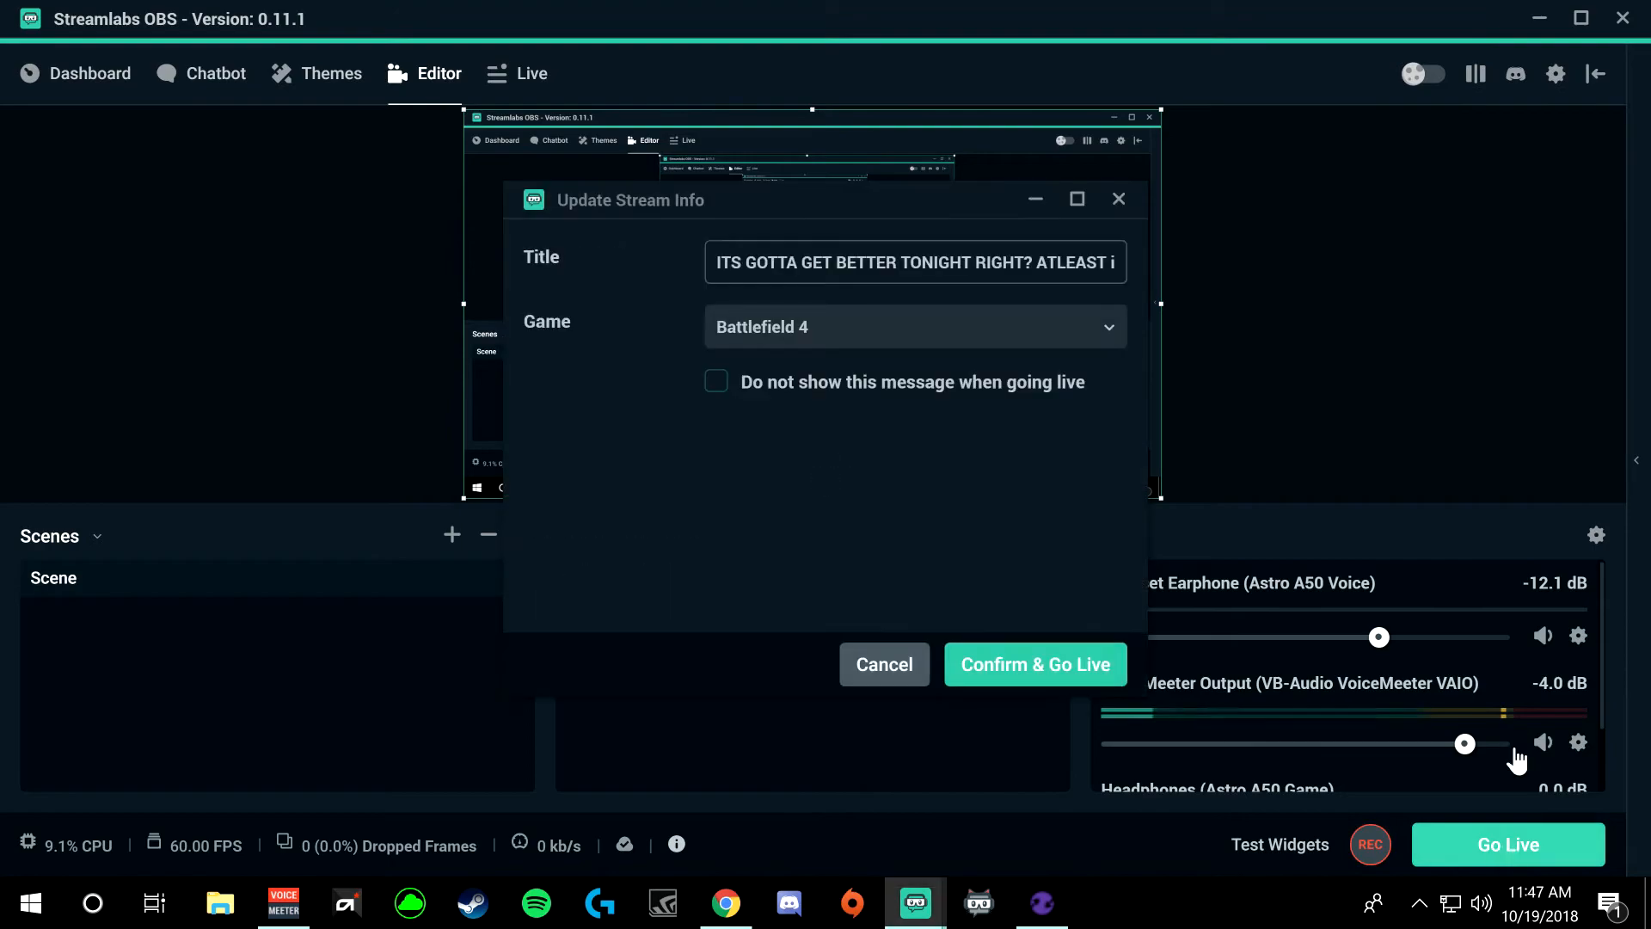
pyautogui.click(991, 675)
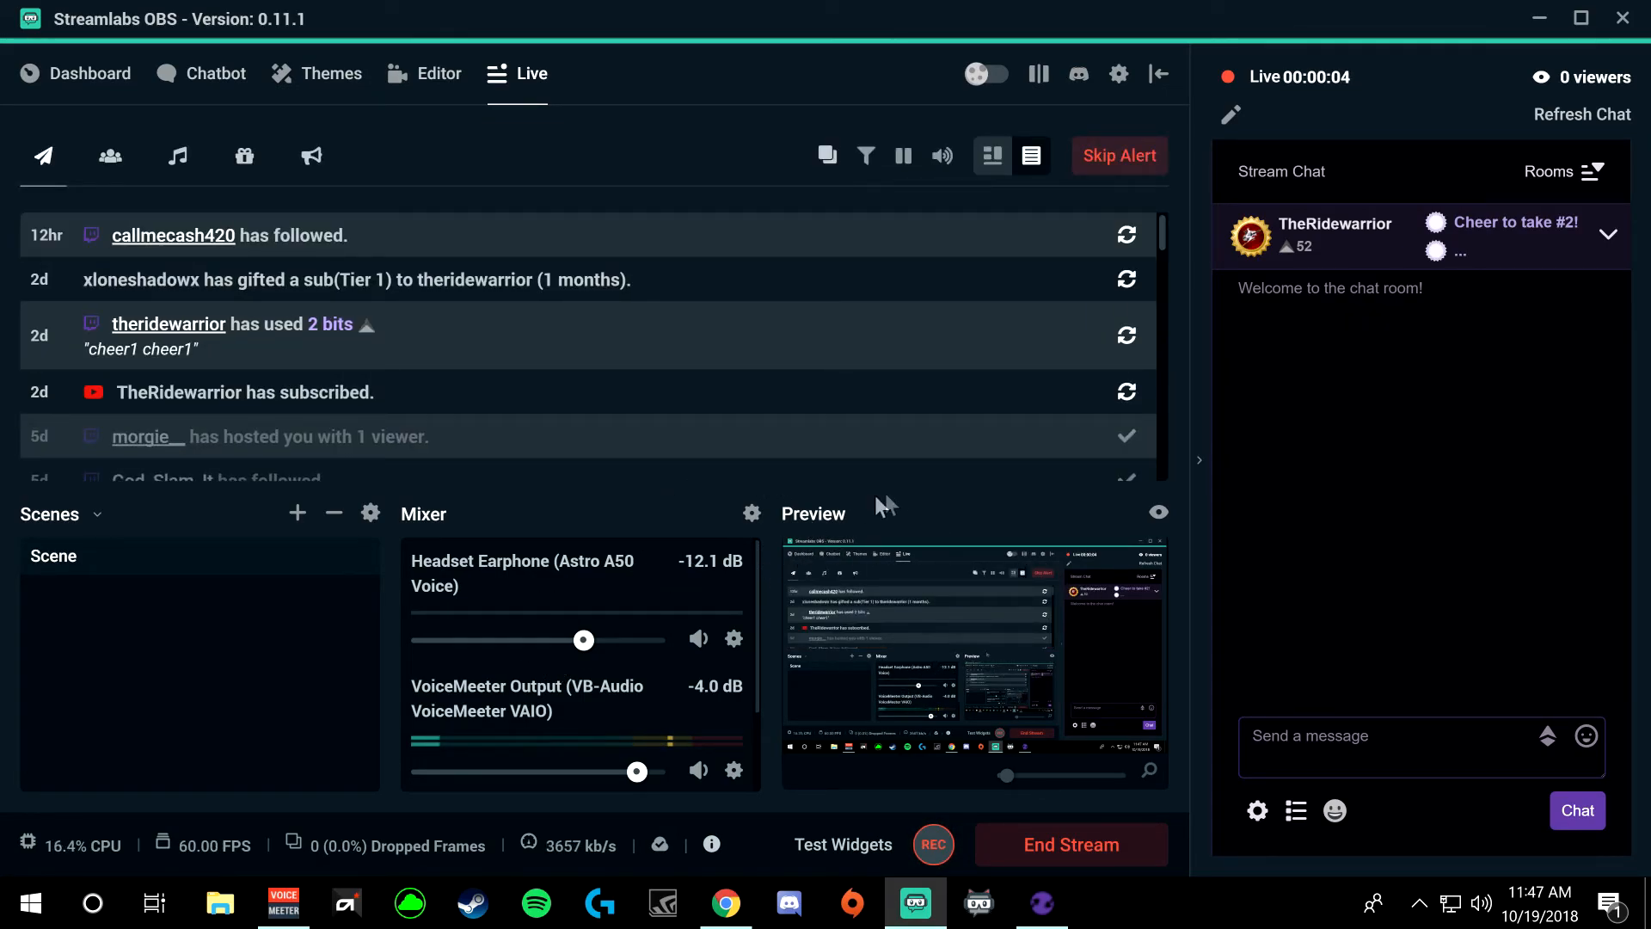
pyautogui.click(1539, 18)
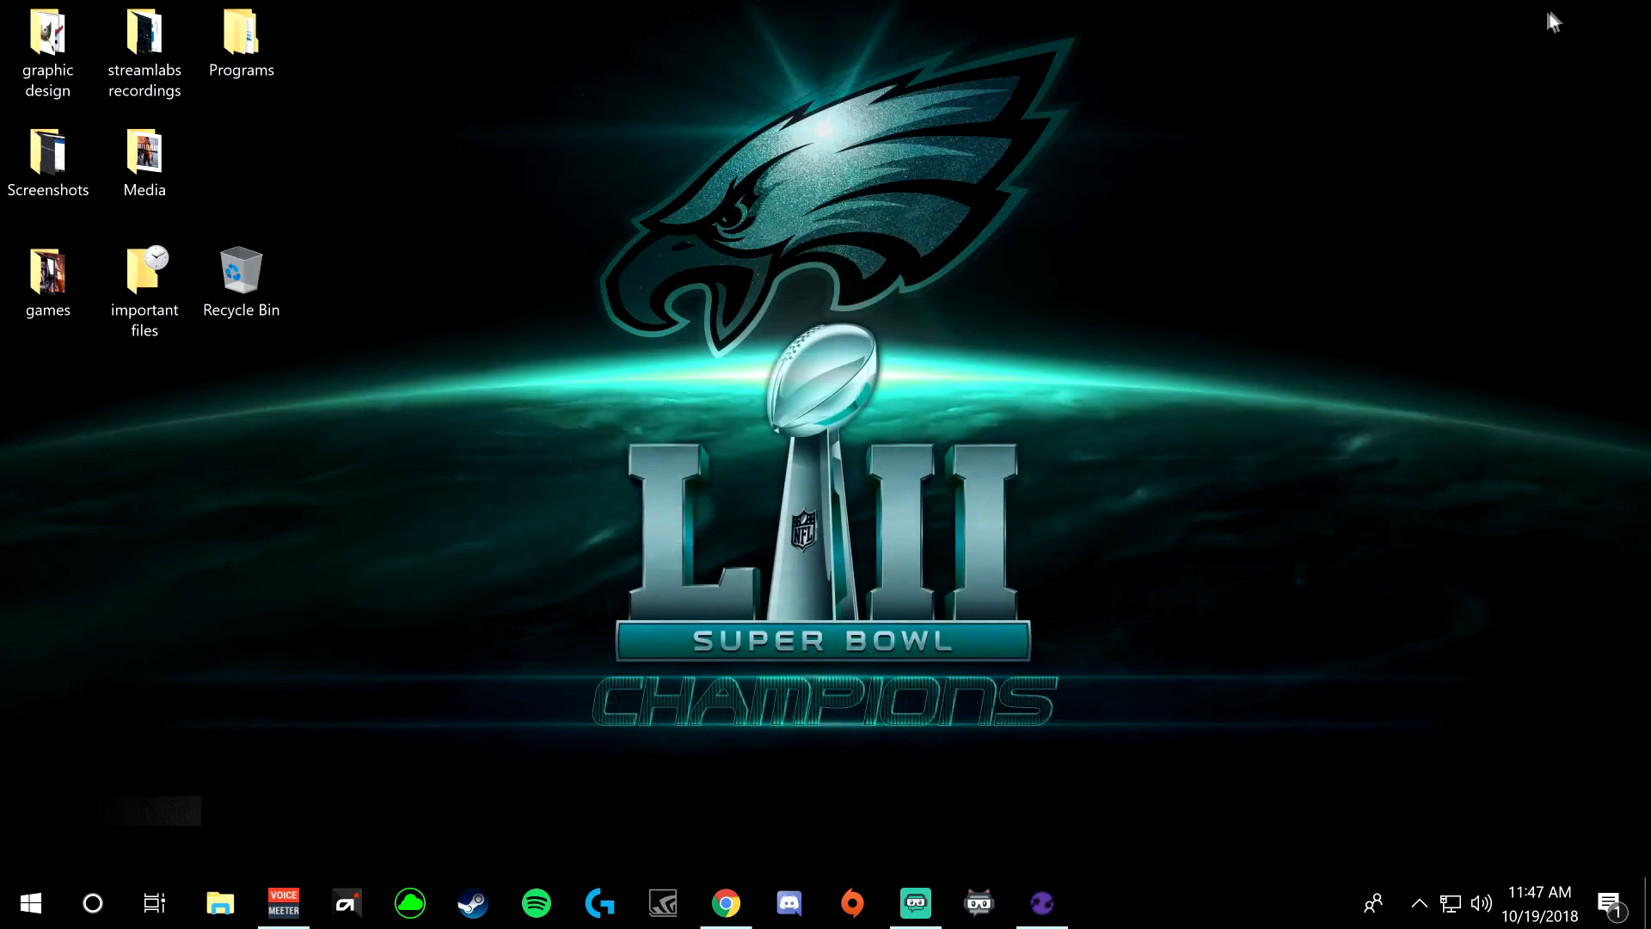
# Step: In Chrome, open the stream details in Twitch Inspector from Stream Health, log in with Twitch and authorize its account access
pyautogui.click(726, 903)
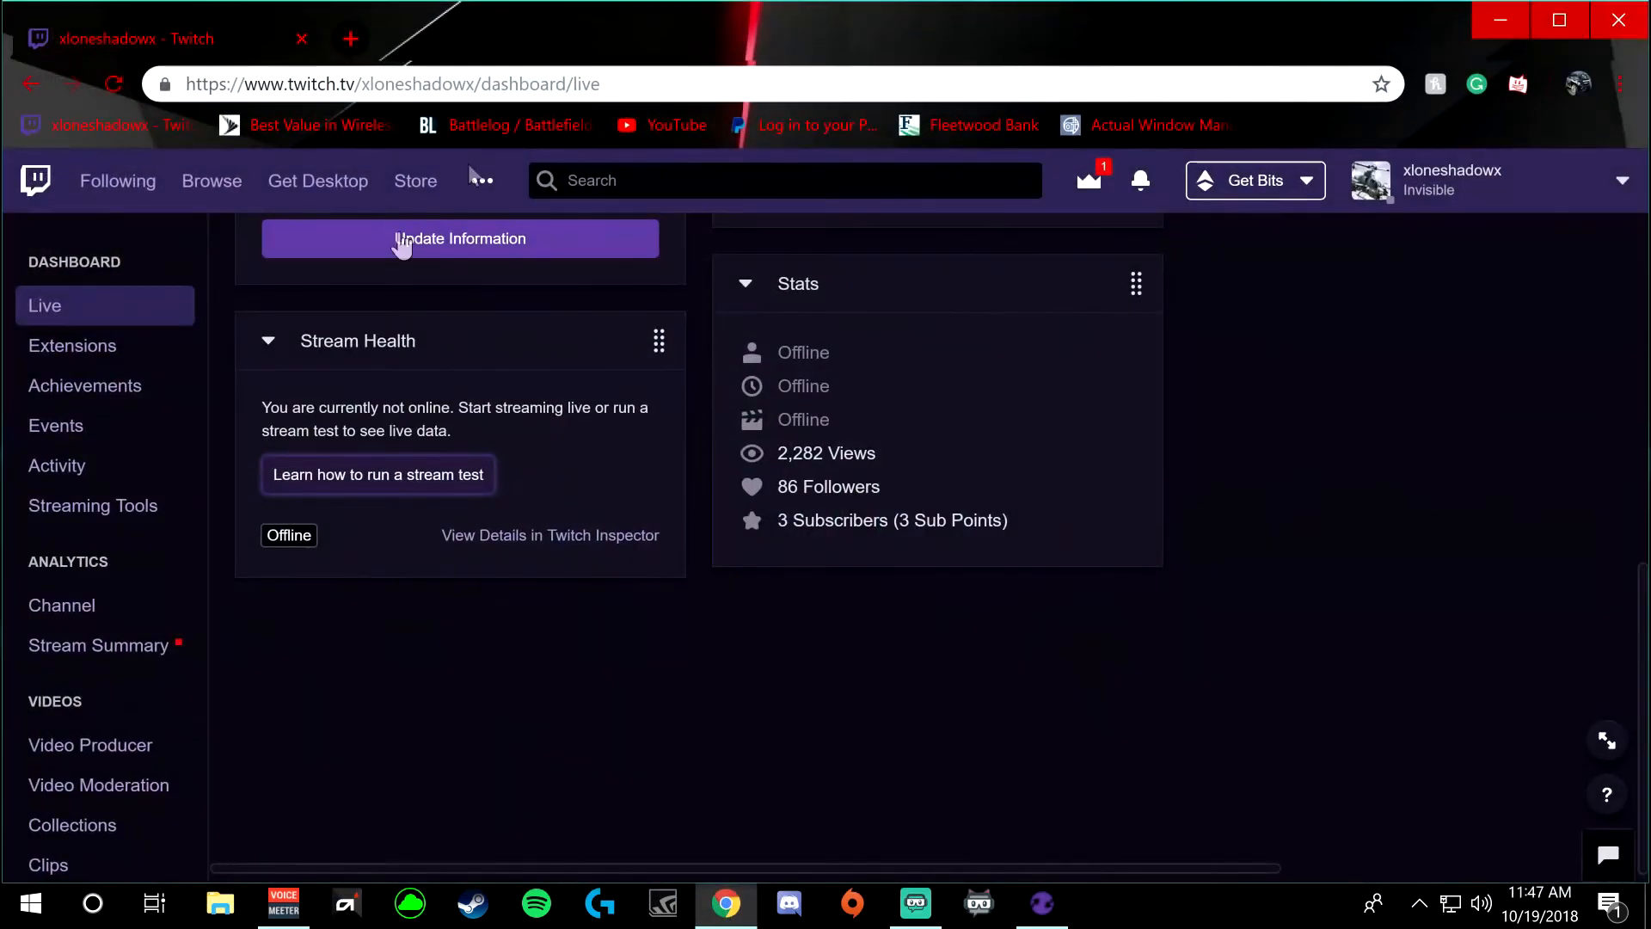
pyautogui.click(530, 536)
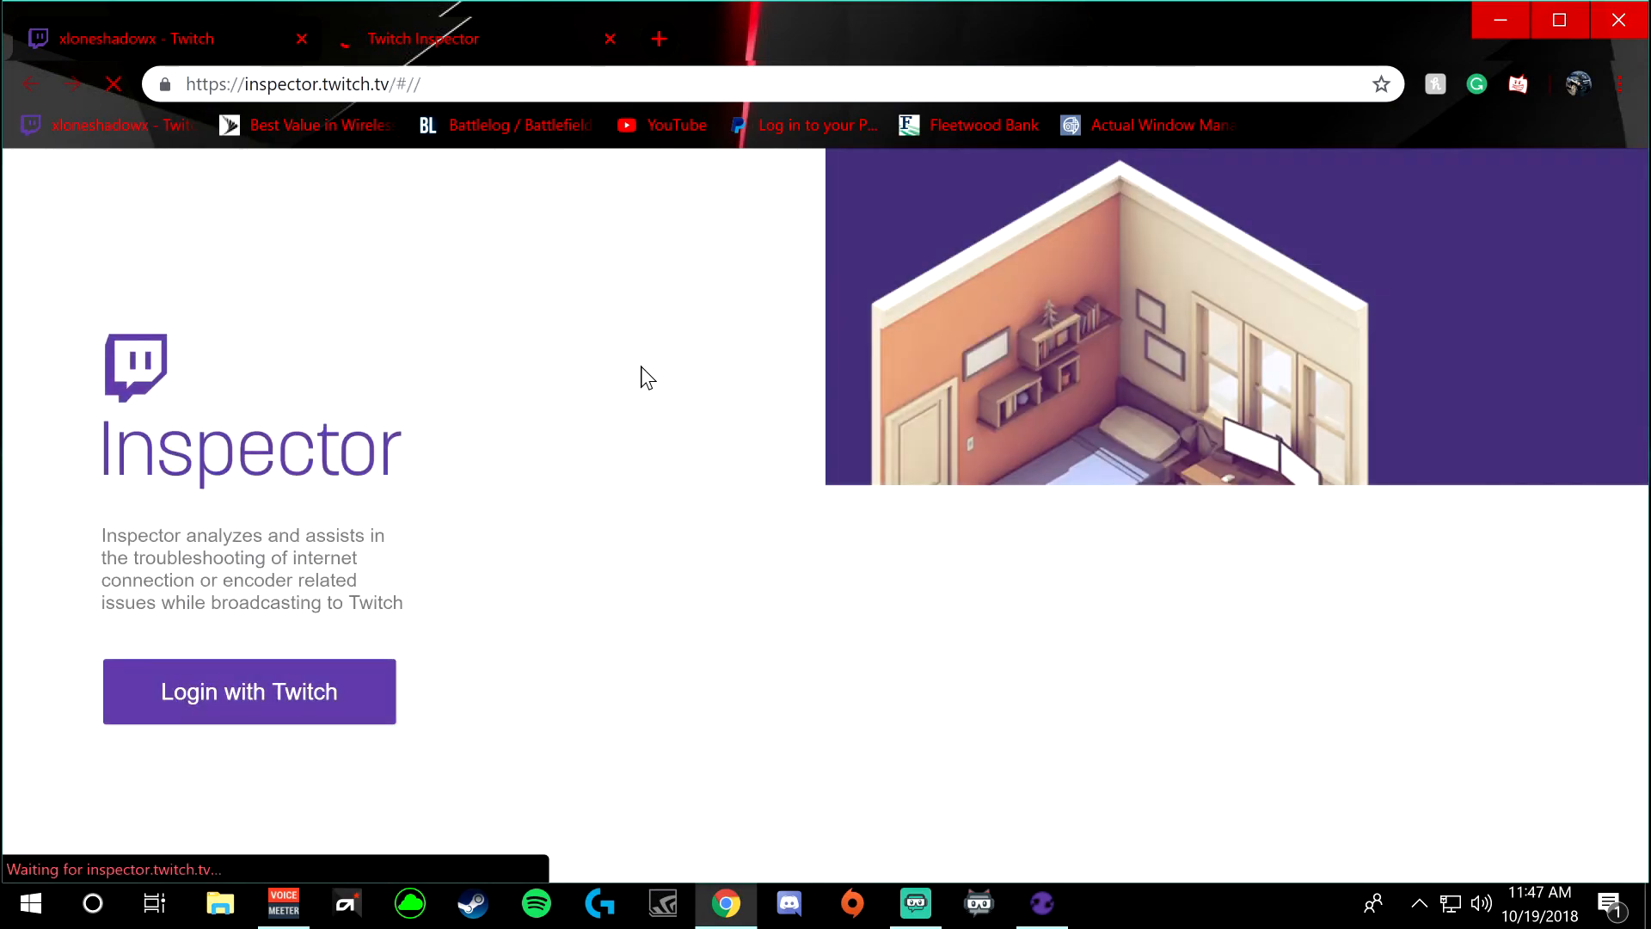
pyautogui.click(246, 675)
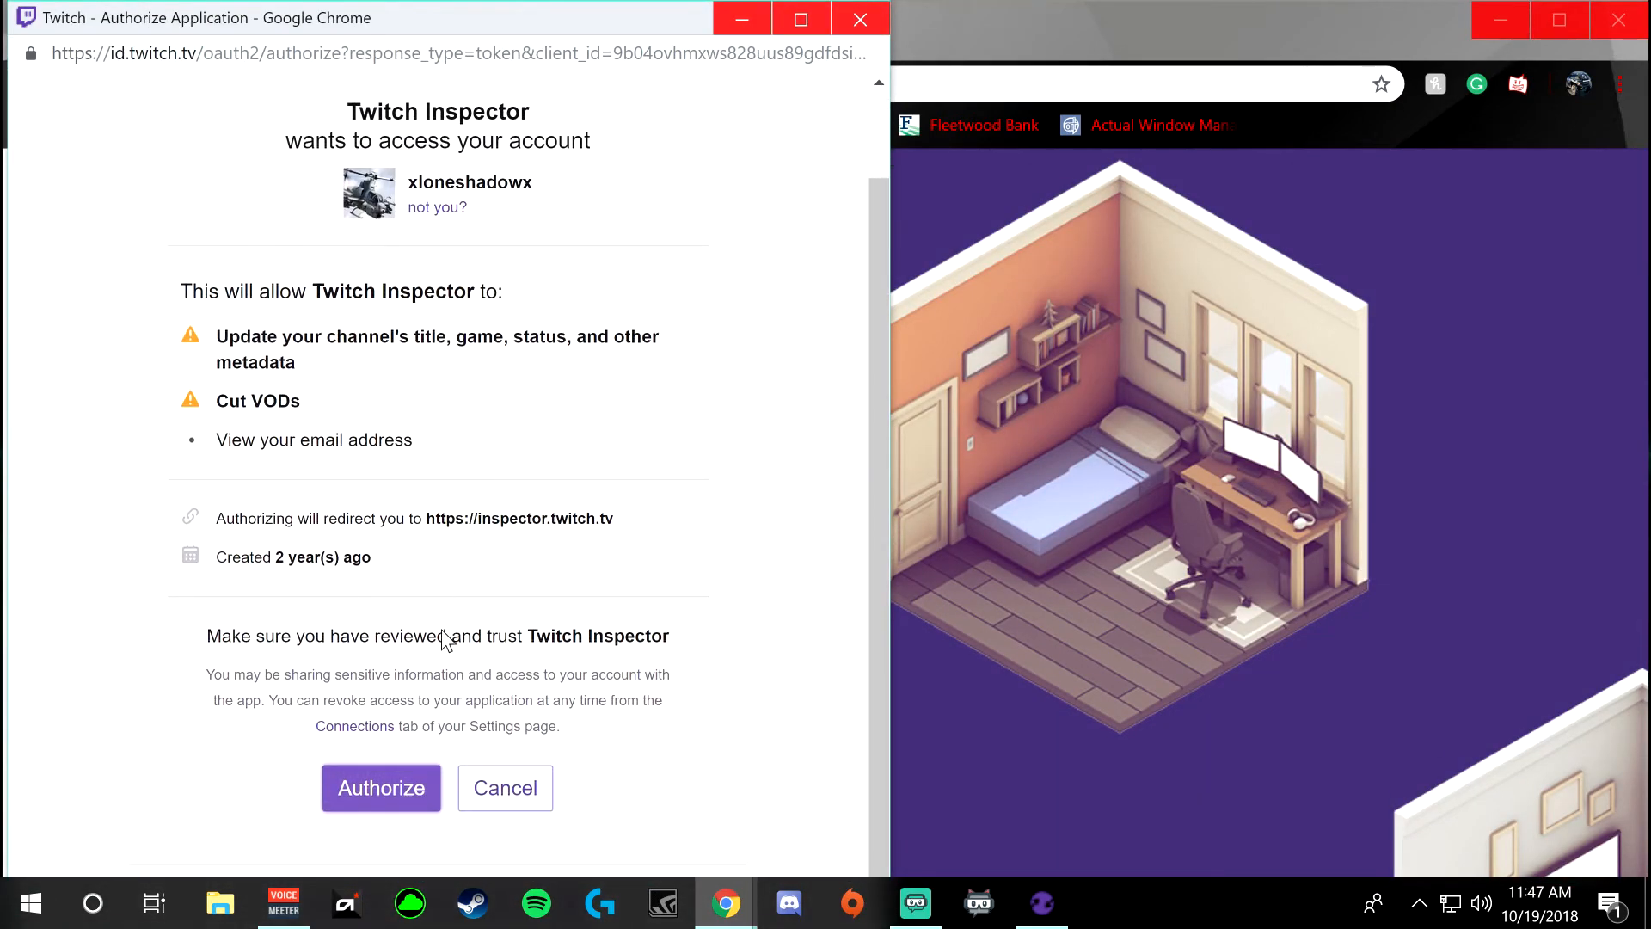
pyautogui.click(363, 784)
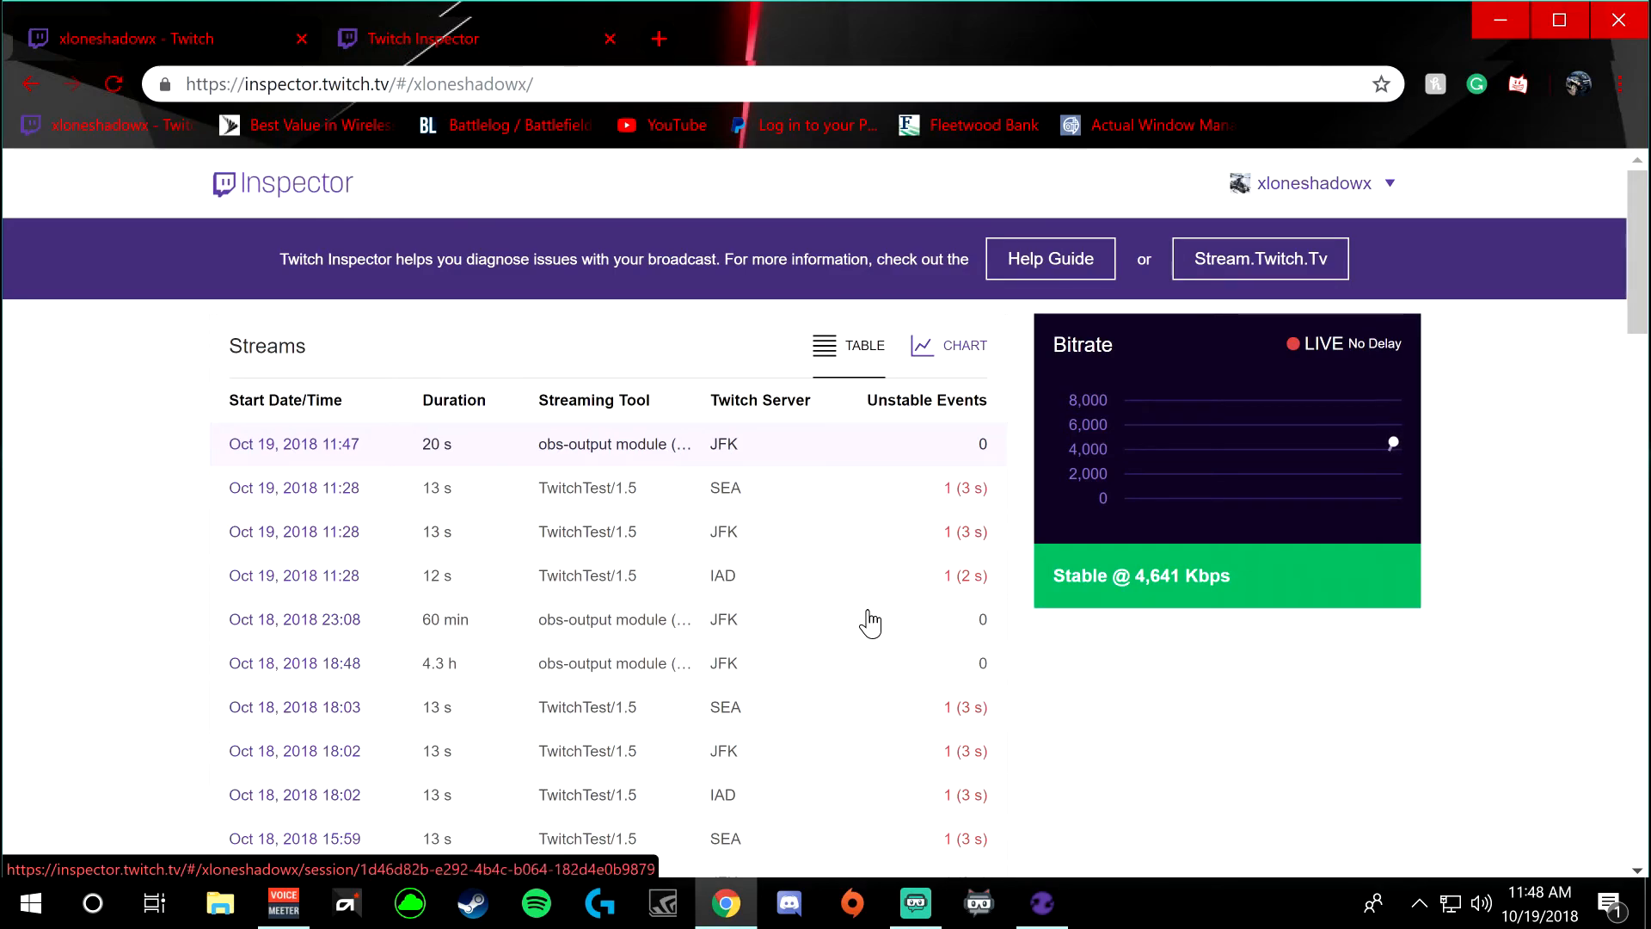
# Step: Open the live broadcast's session in Twitch Inspector and examine its bitrate graph, stability status and configuration check
pyautogui.scroll(-5, 1074, 497)
pyautogui.scroll(5, 1074, 503)
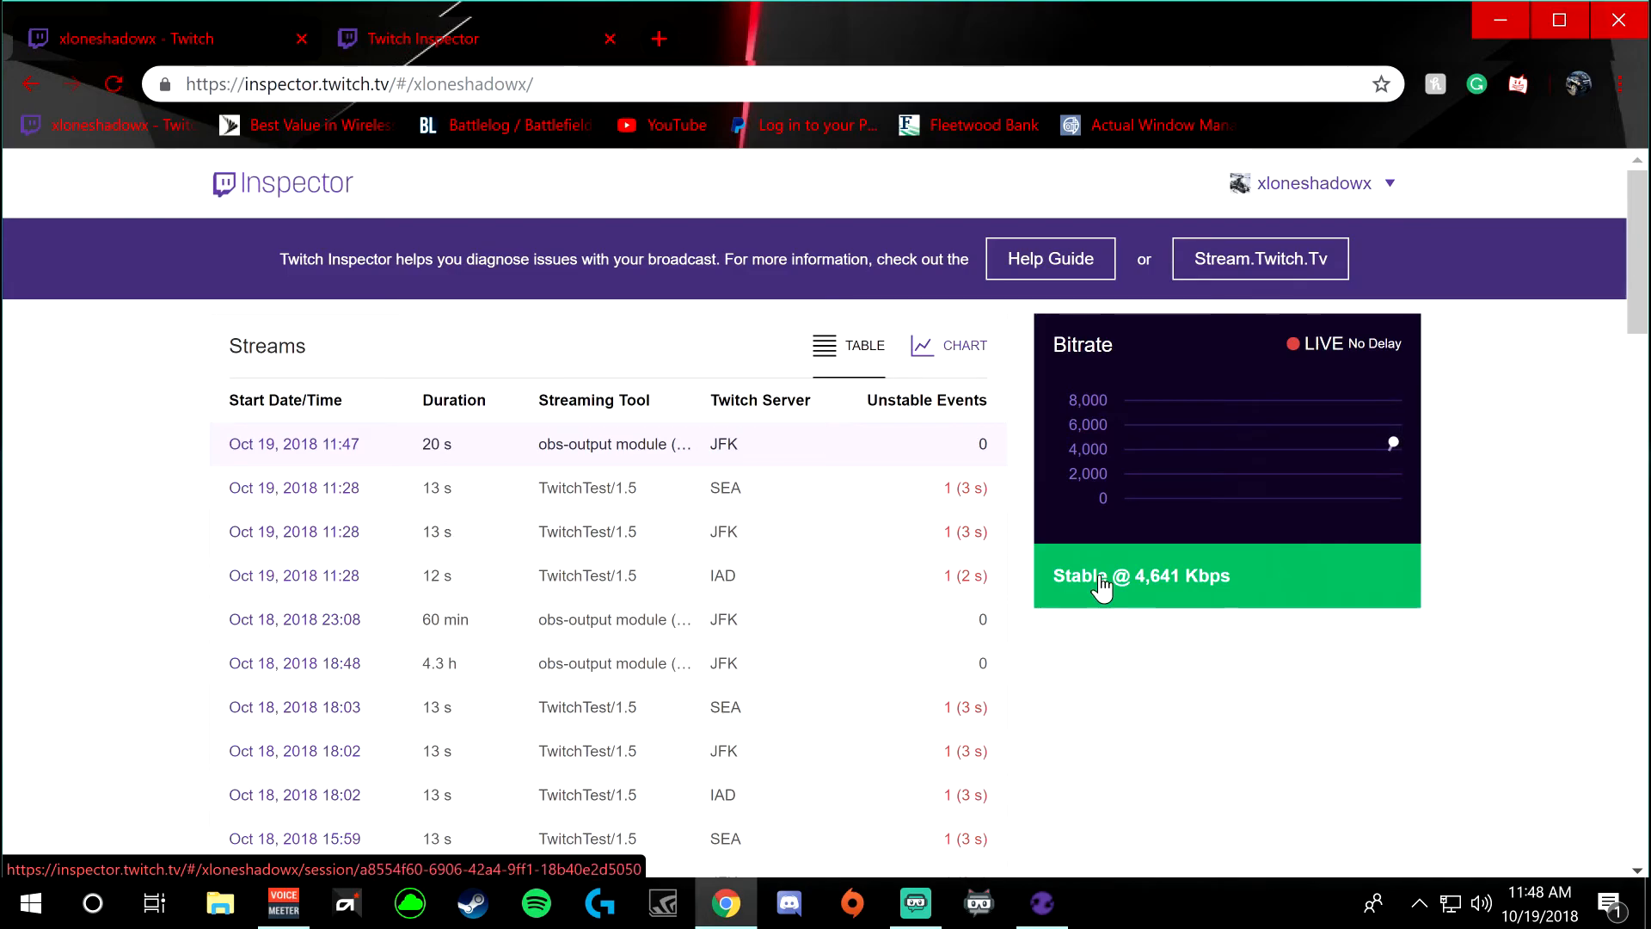
pyautogui.click(1219, 568)
pyautogui.scroll(-3, 1106, 590)
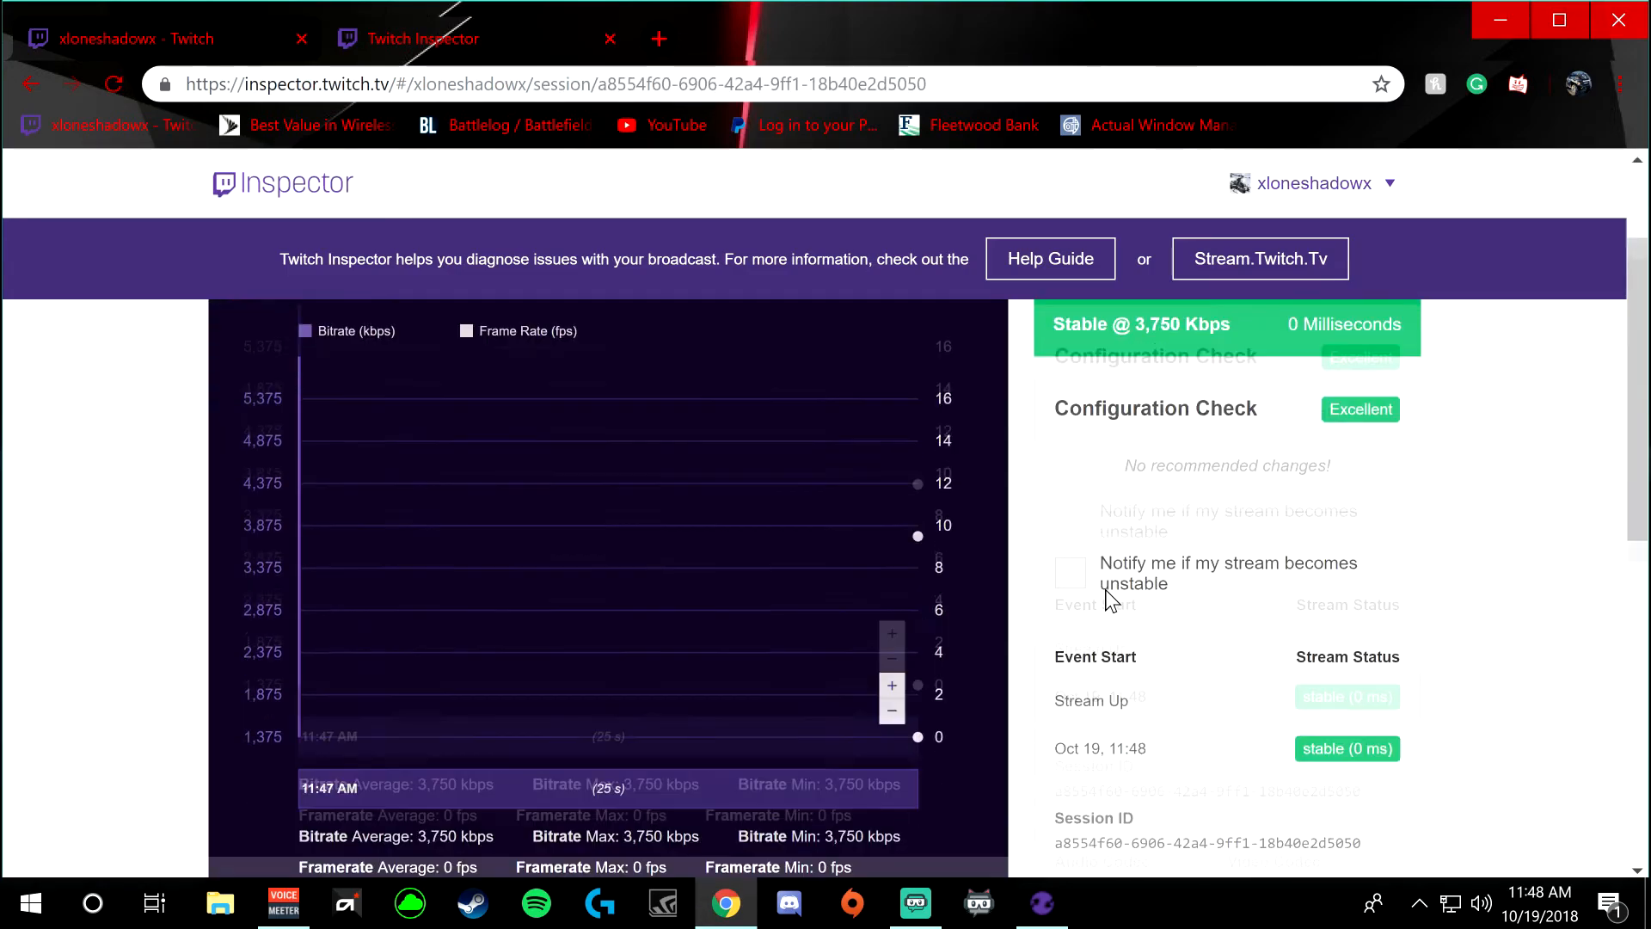
pyautogui.scroll(2, 1106, 590)
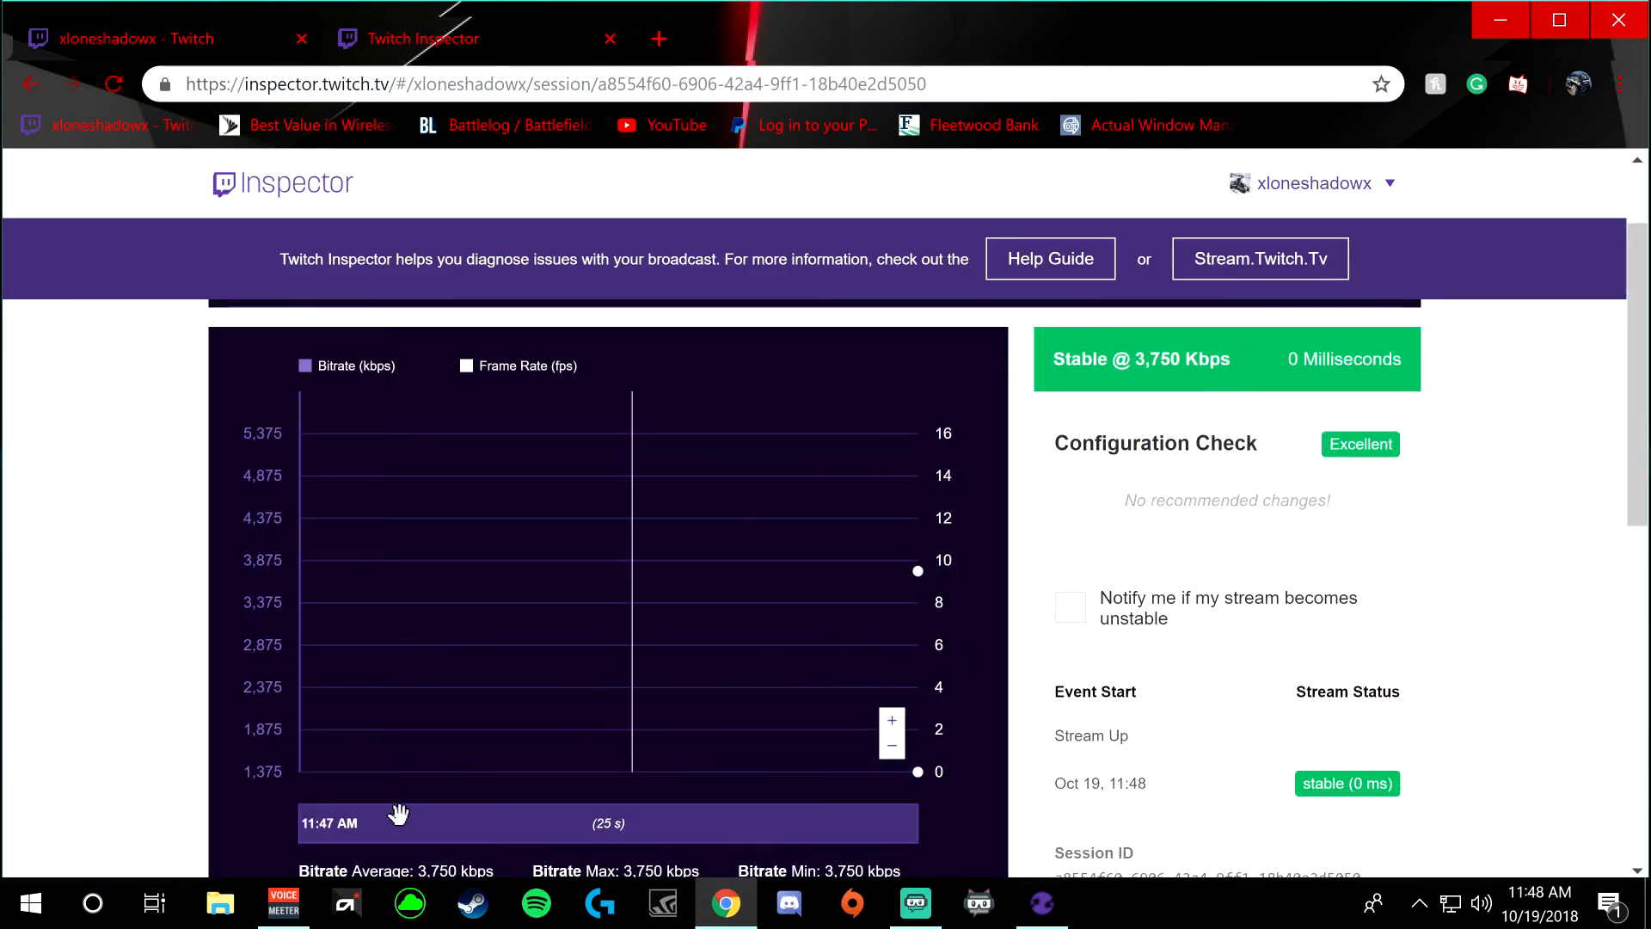
pyautogui.scroll(-2, 943, 673)
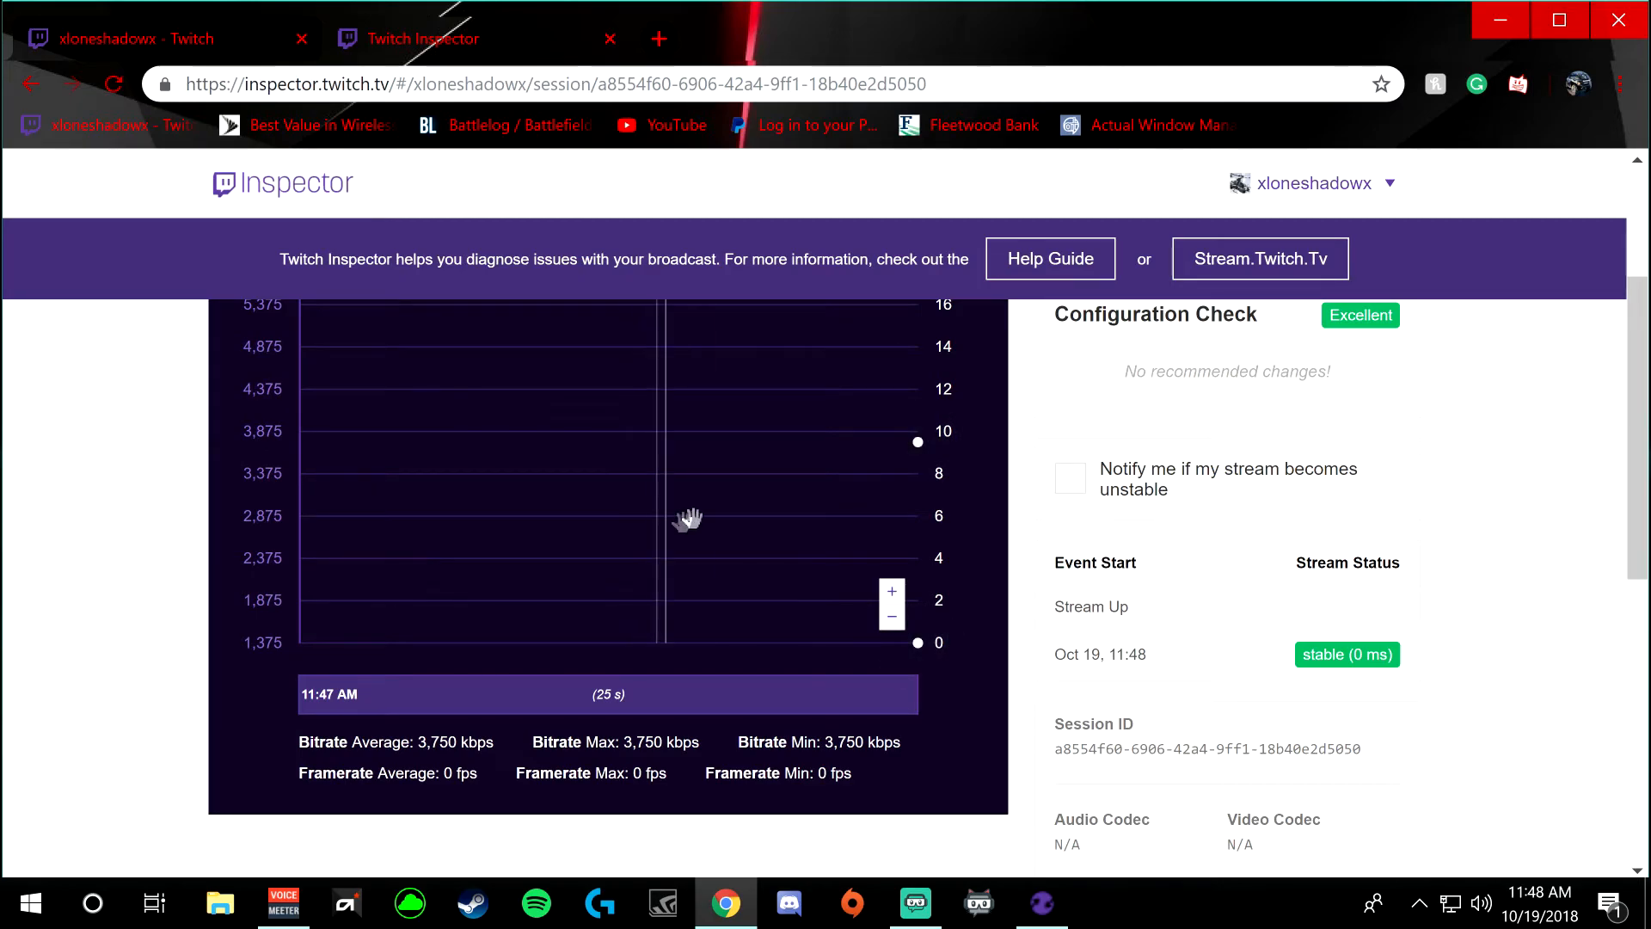
pyautogui.scroll(3, 750, 516)
pyautogui.scroll(-3, 746, 514)
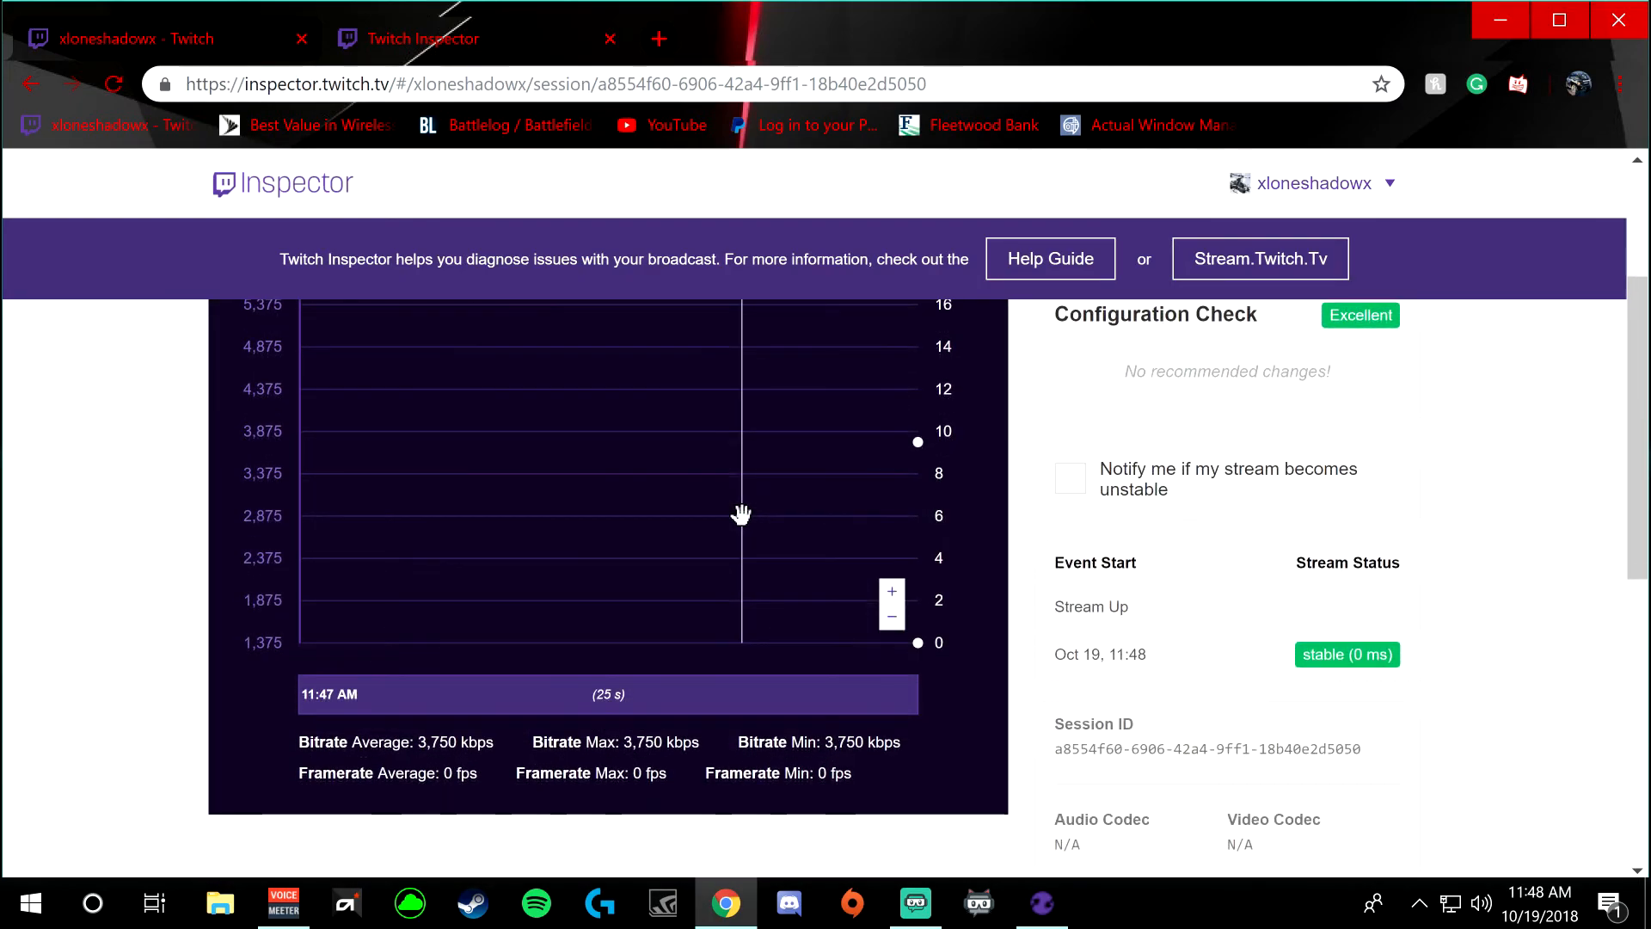
# Step: Examine the session's resolution, average bitrate, framerate, keyframe interval, encoder and server details, and return to the bitrate graph
pyautogui.scroll(-3, 1042, 636)
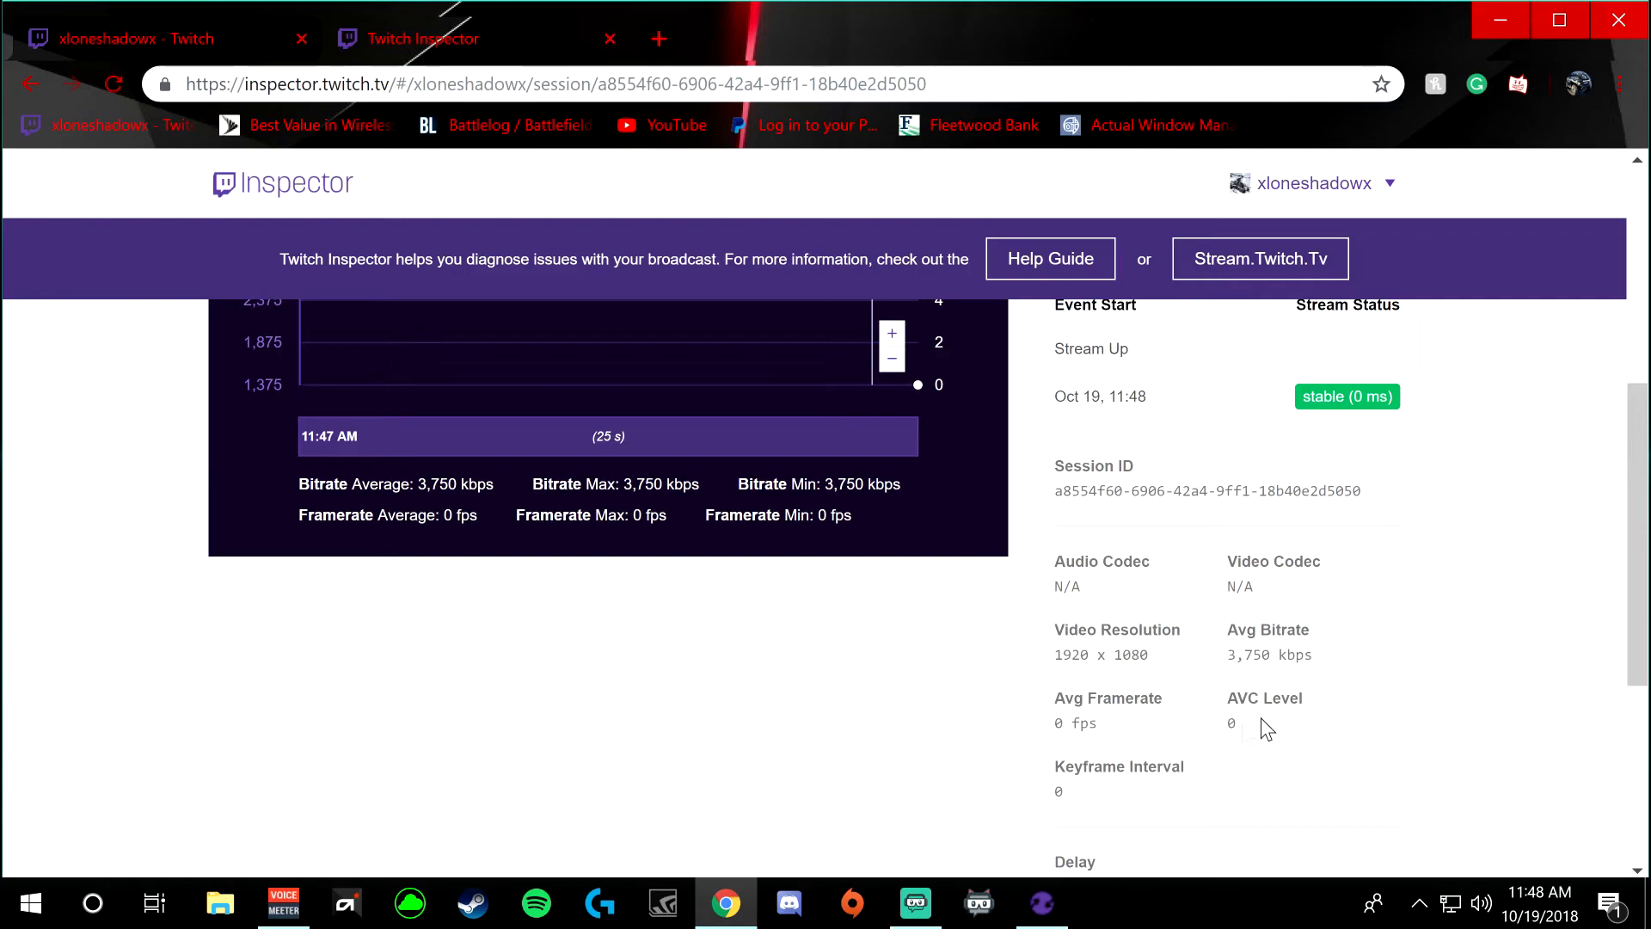
pyautogui.scroll(-3, 1365, 632)
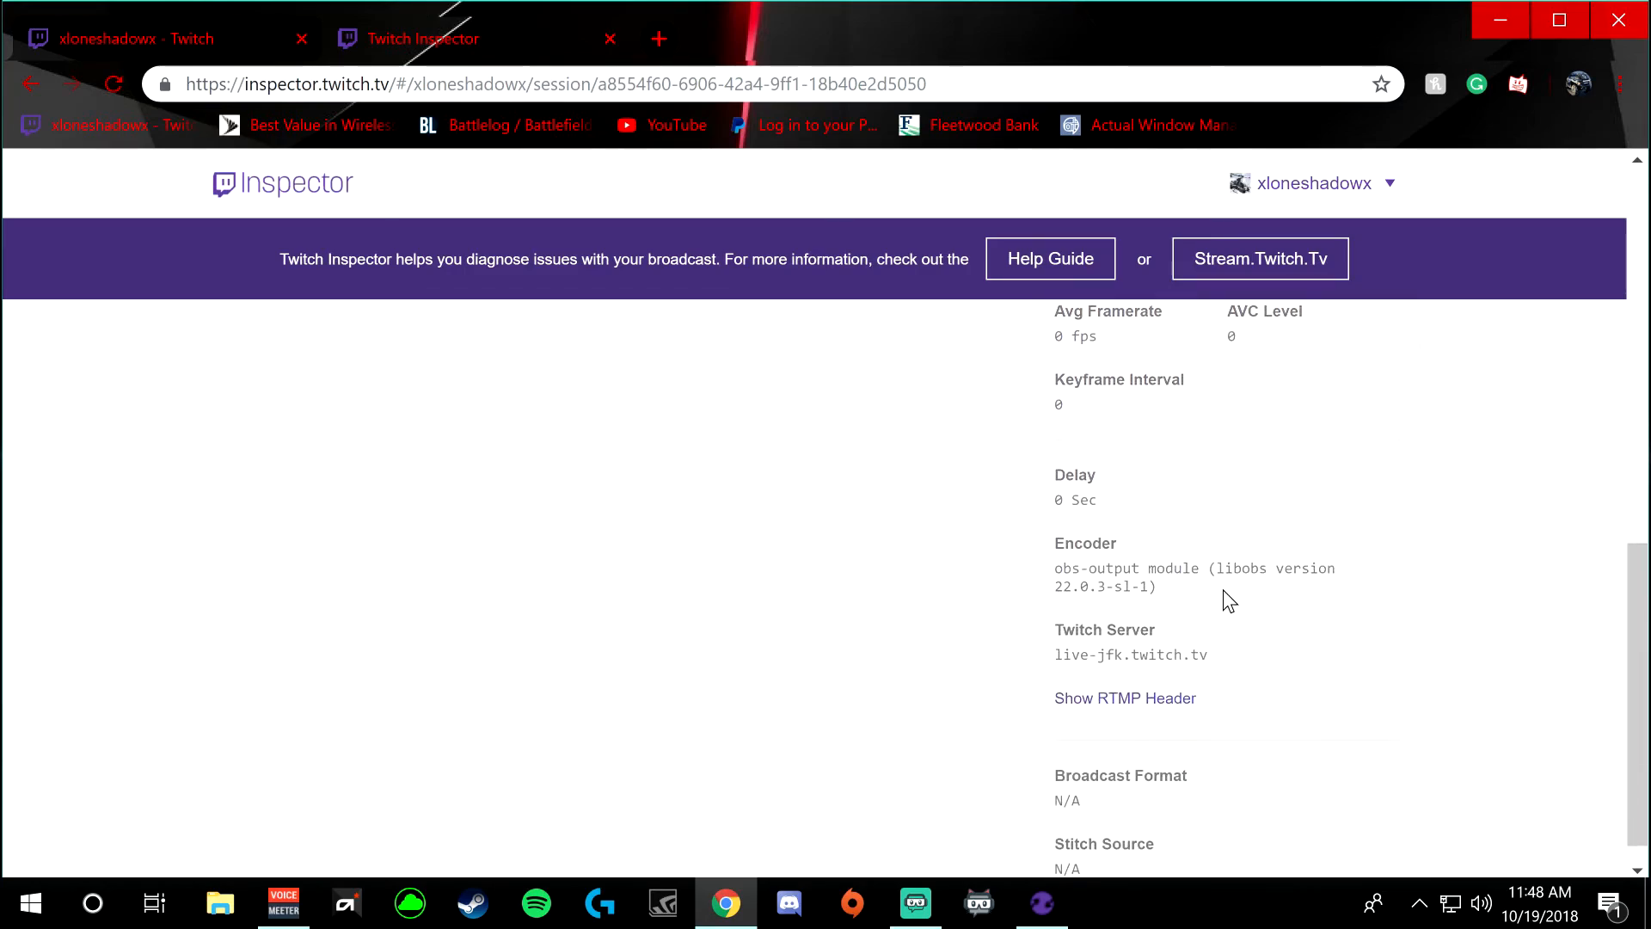
pyautogui.scroll(5, 1043, 691)
pyautogui.scroll(-2, 1256, 456)
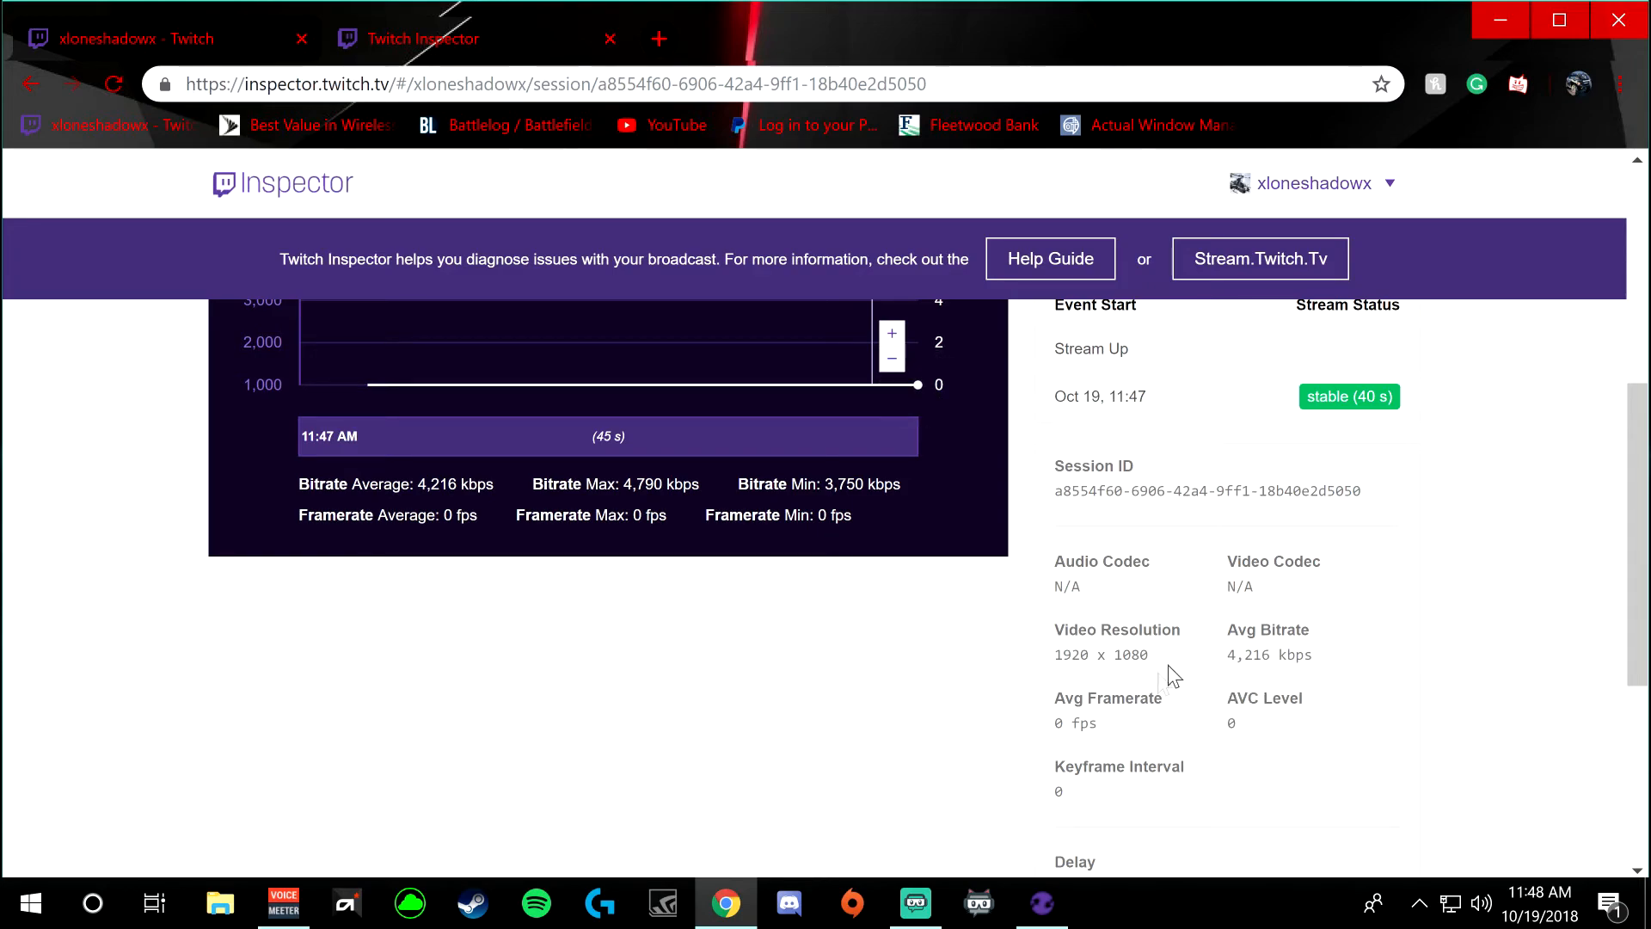
pyautogui.scroll(-3, 1216, 648)
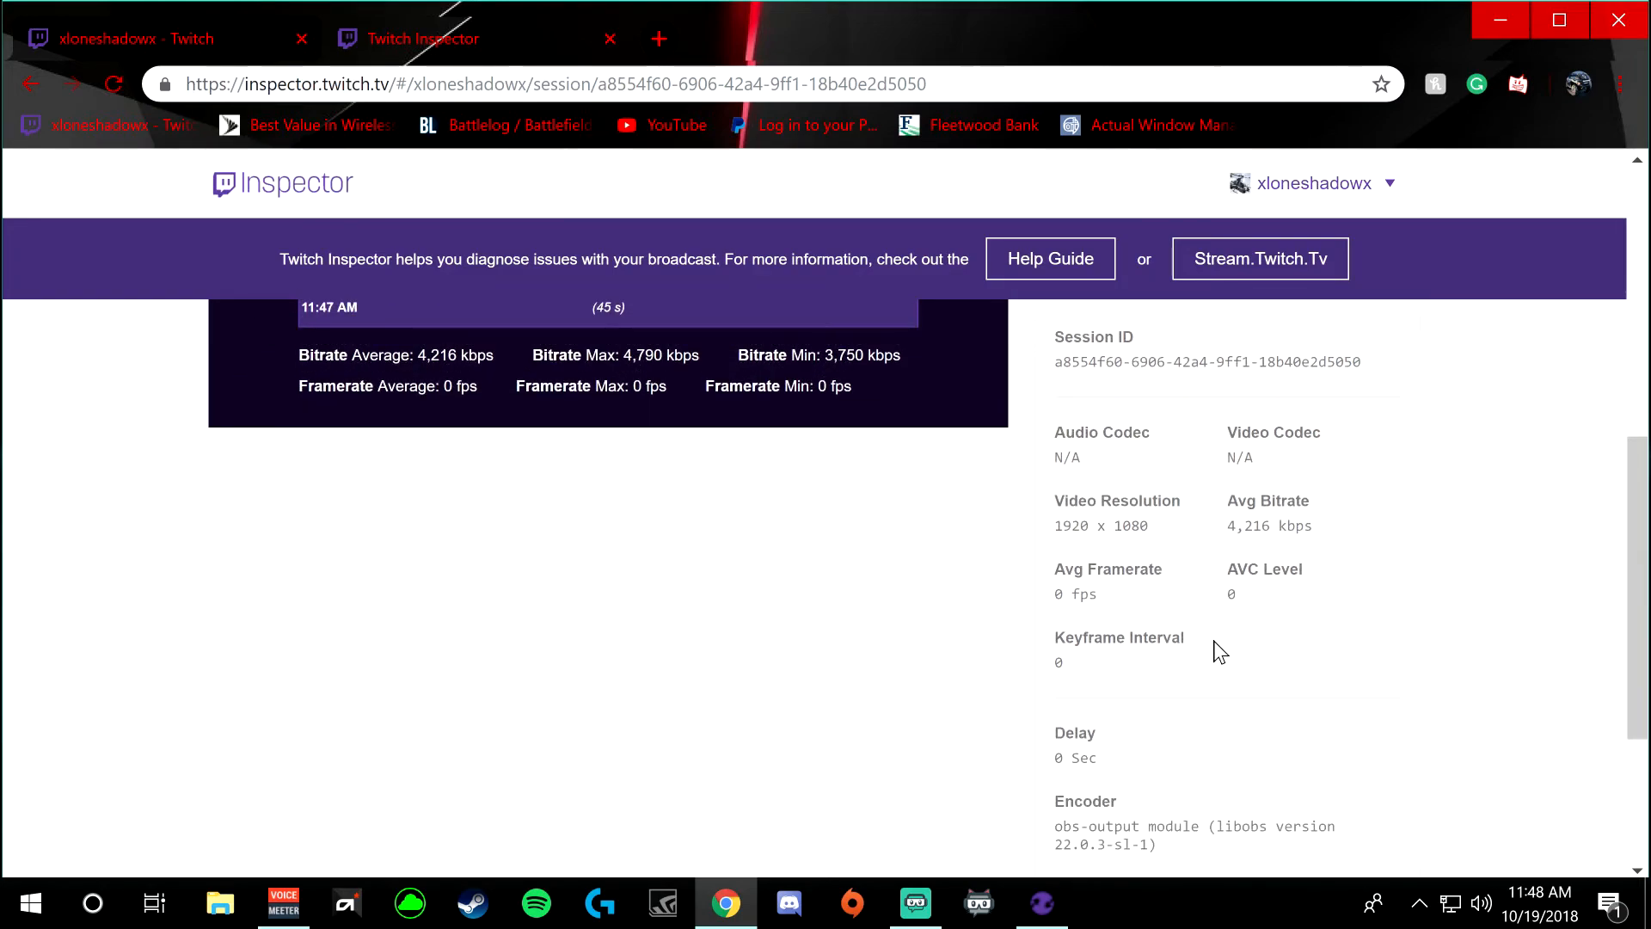
pyautogui.scroll(-2, 1174, 640)
pyautogui.scroll(7, 1242, 780)
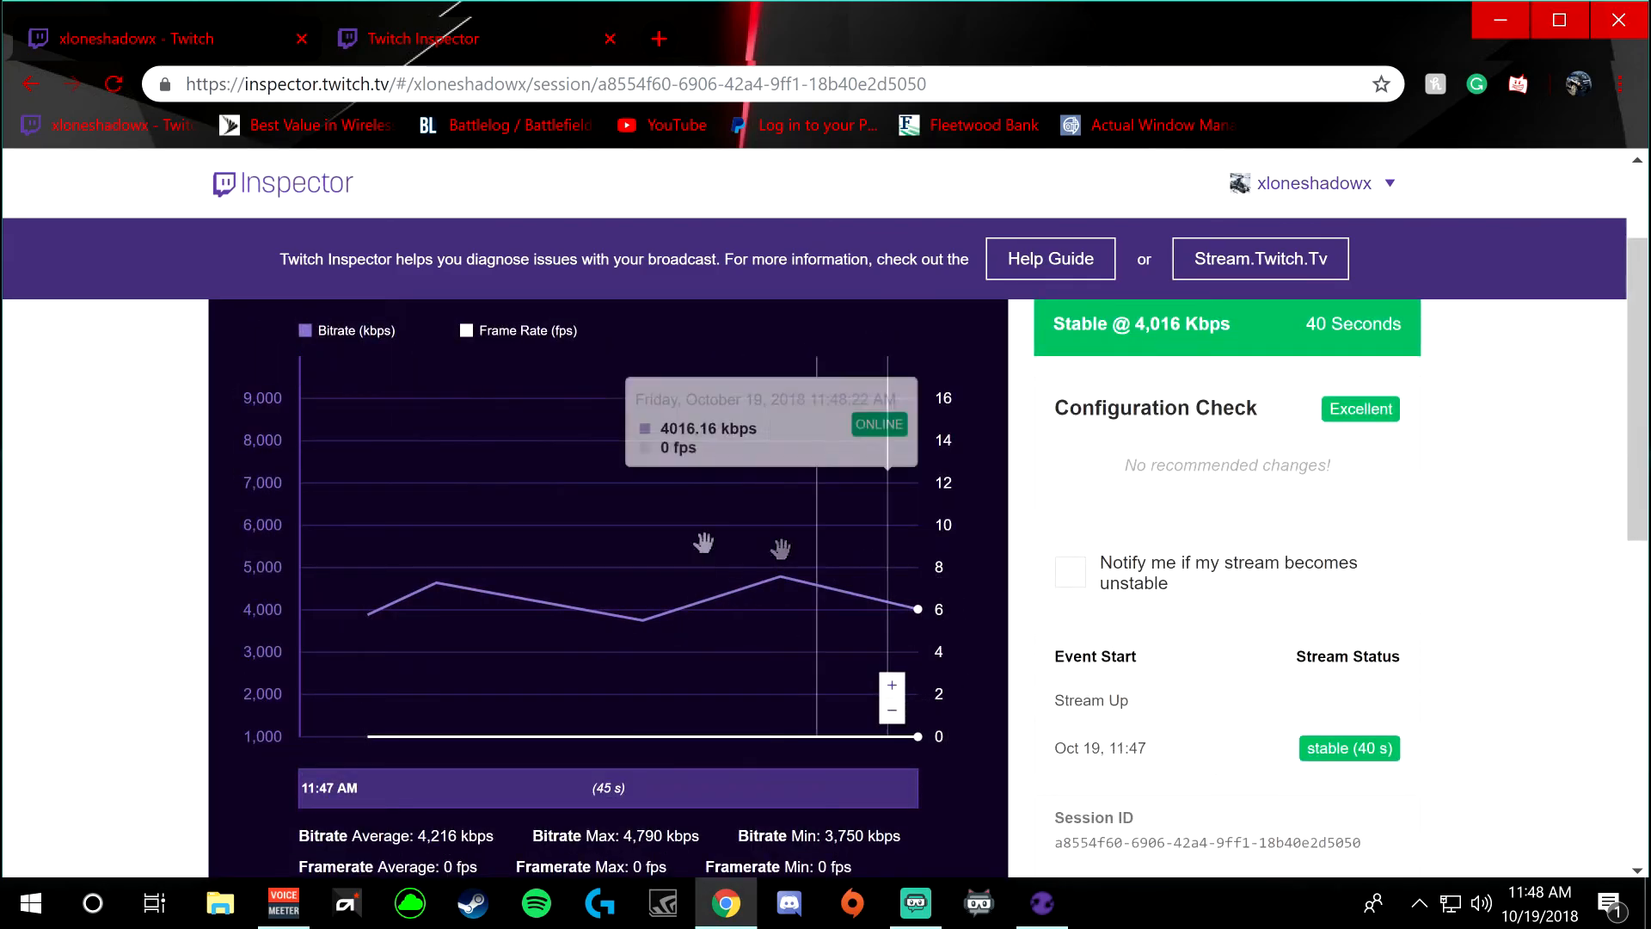
pyautogui.moveTo(1137, 8); pyautogui.dragTo(0, 808)
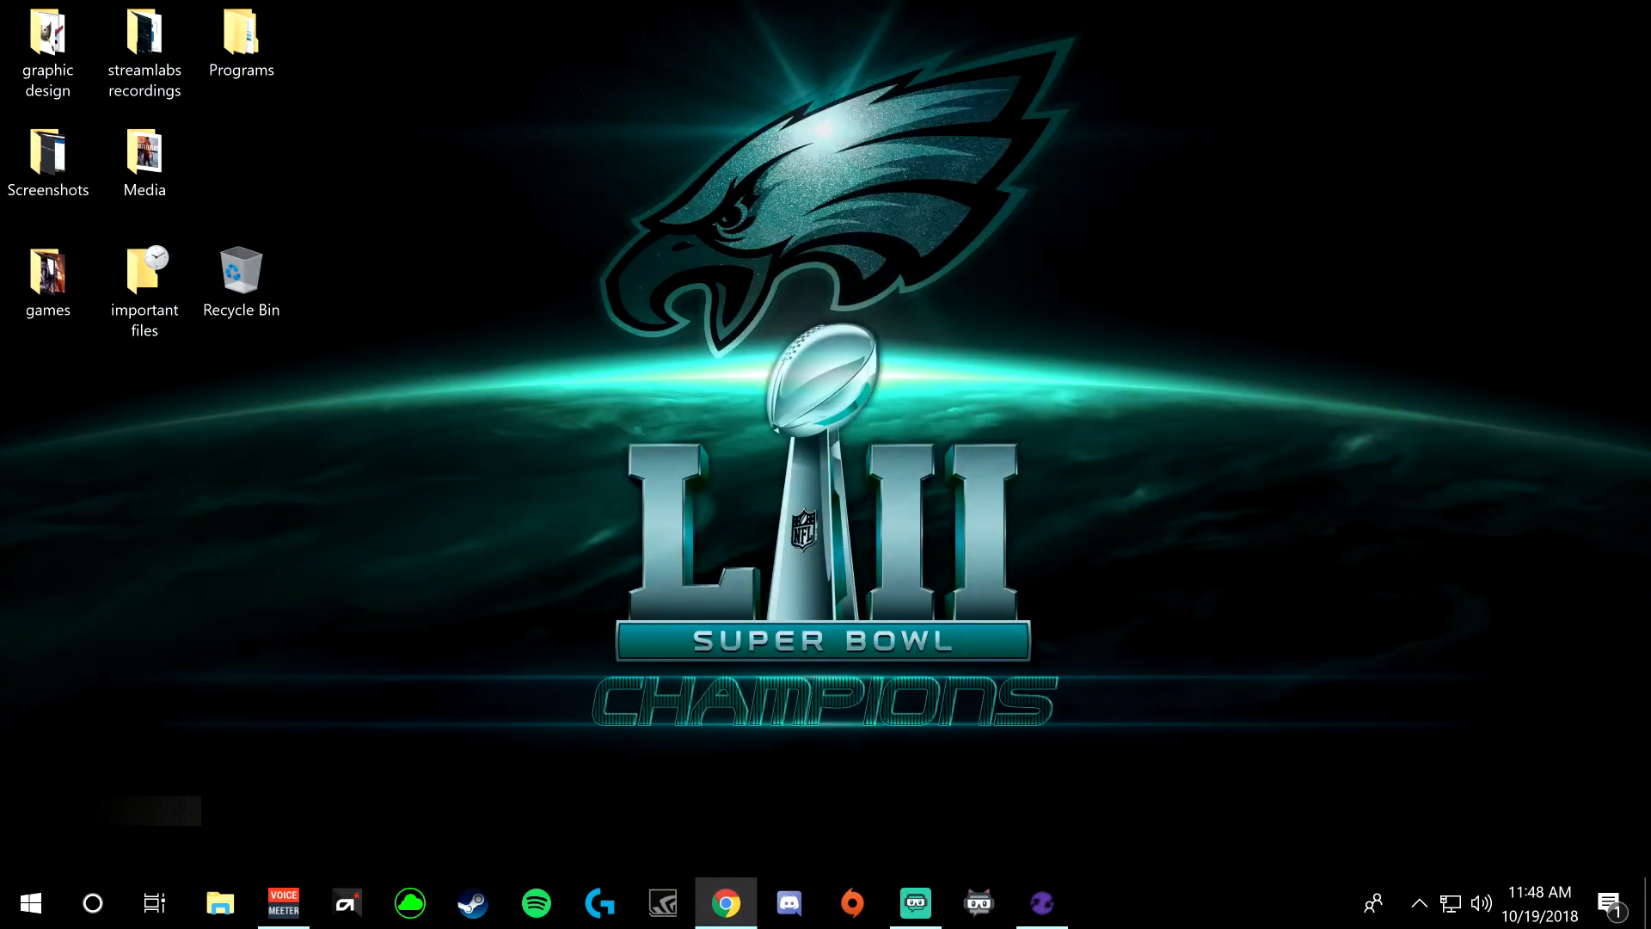
pyautogui.click(849, 904)
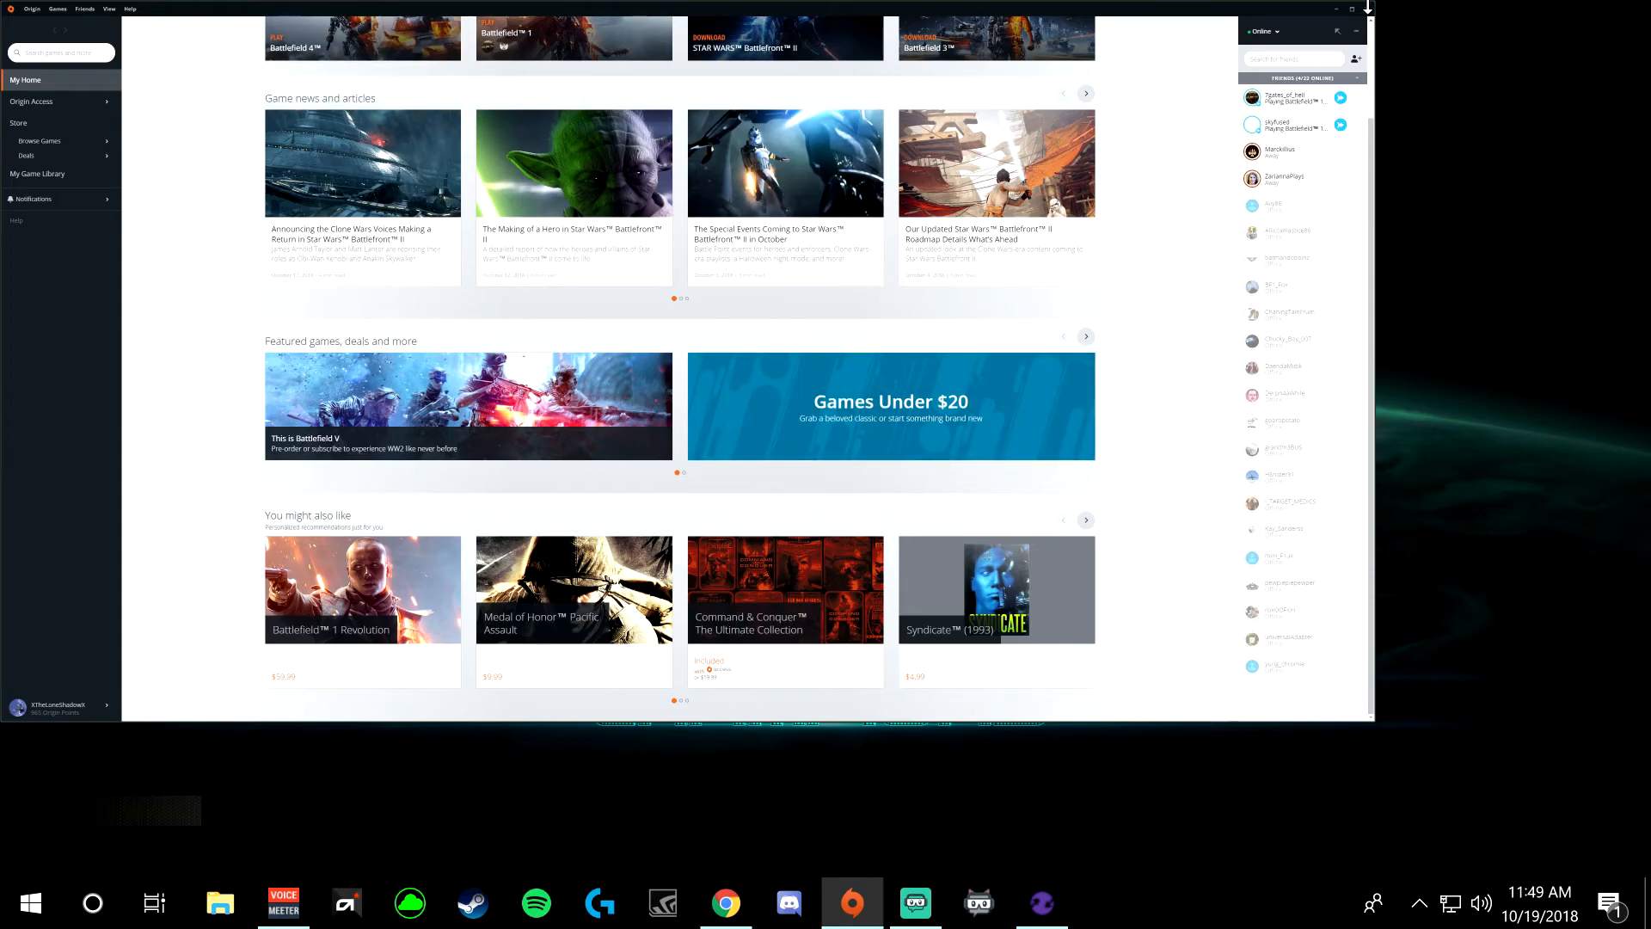
pyautogui.click(1337, 9)
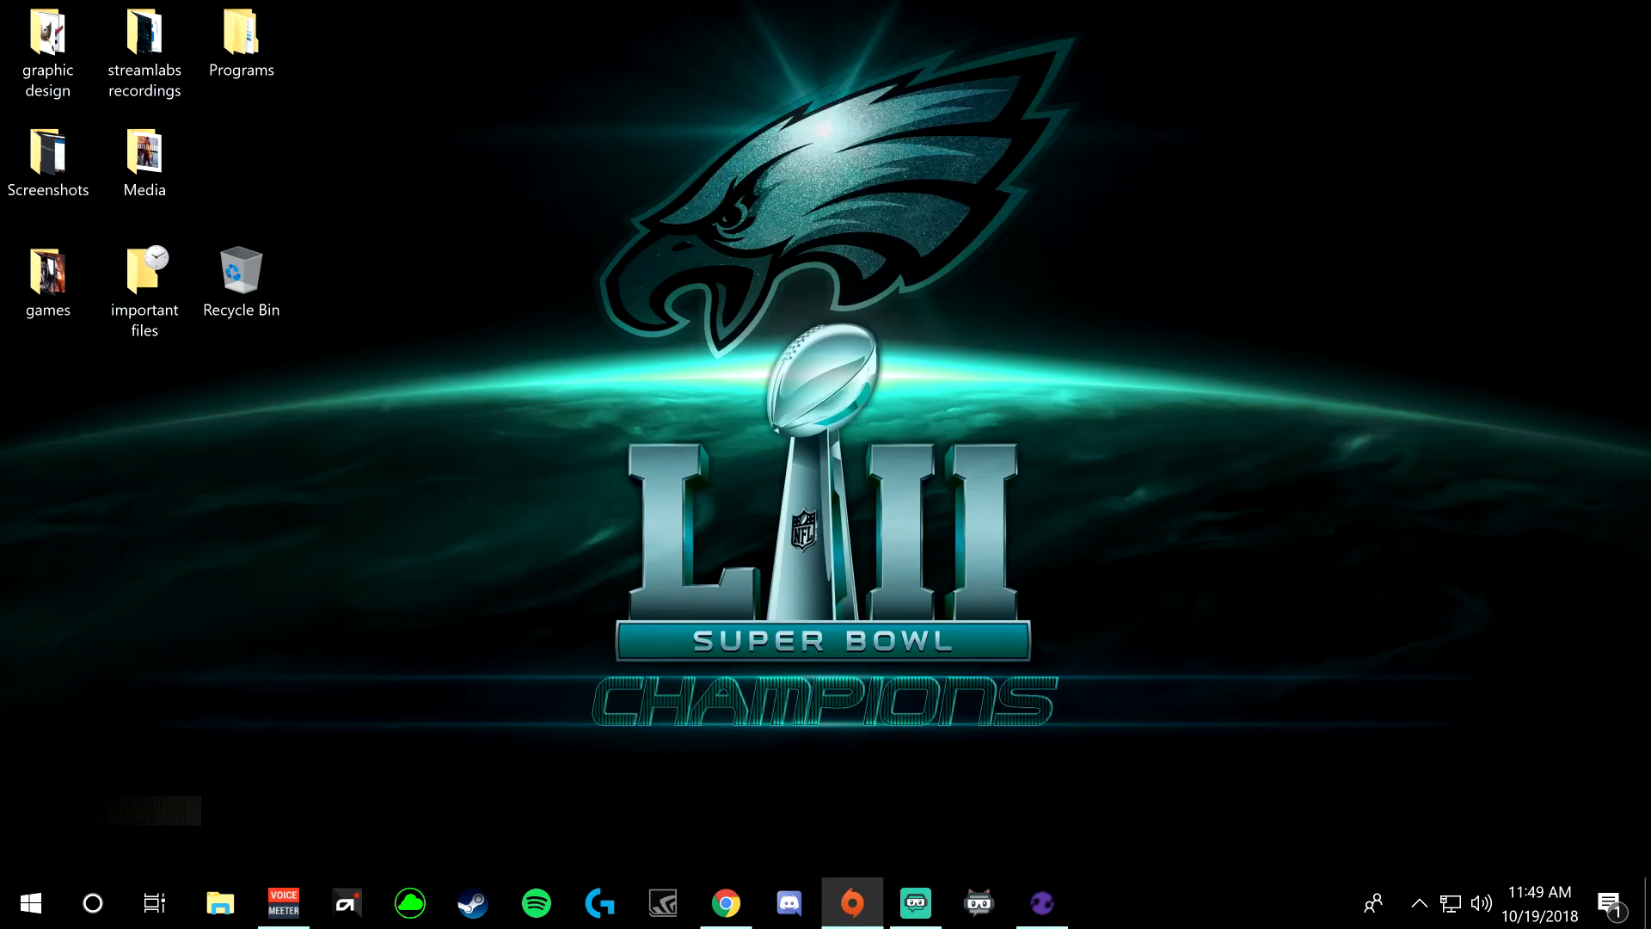
pyautogui.hotkey('alt', 'Tab')
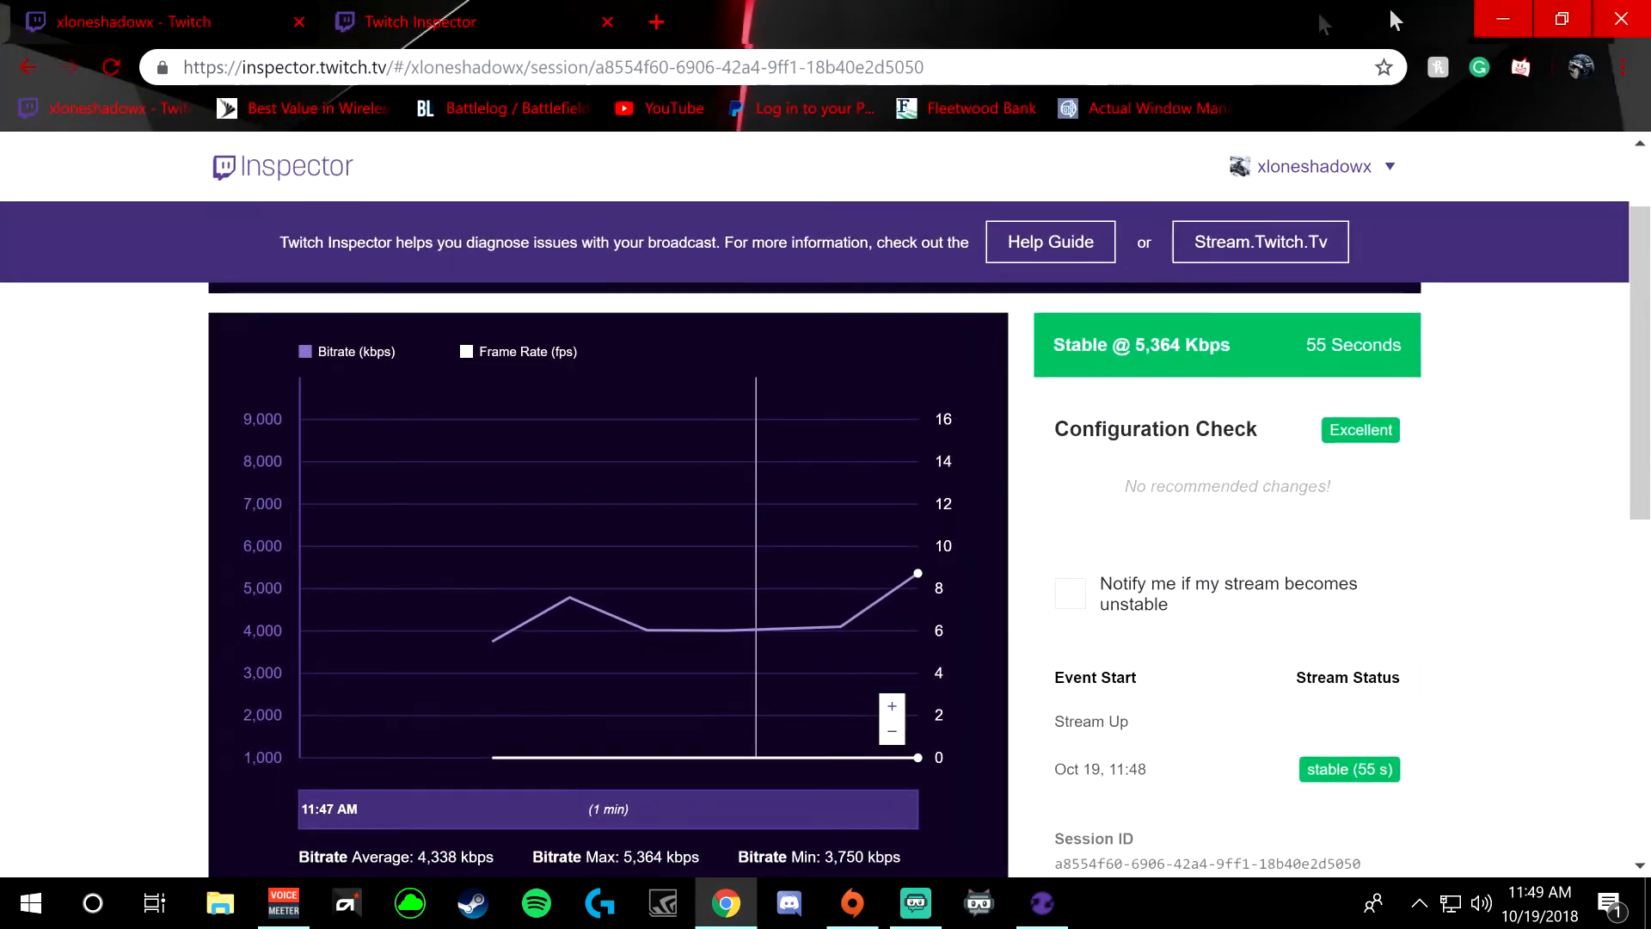
# Step: Check the refreshed bitrate graph, stream stability and encoder details of the live broadcast in Twitch Inspector
pyautogui.moveTo(898, 667)
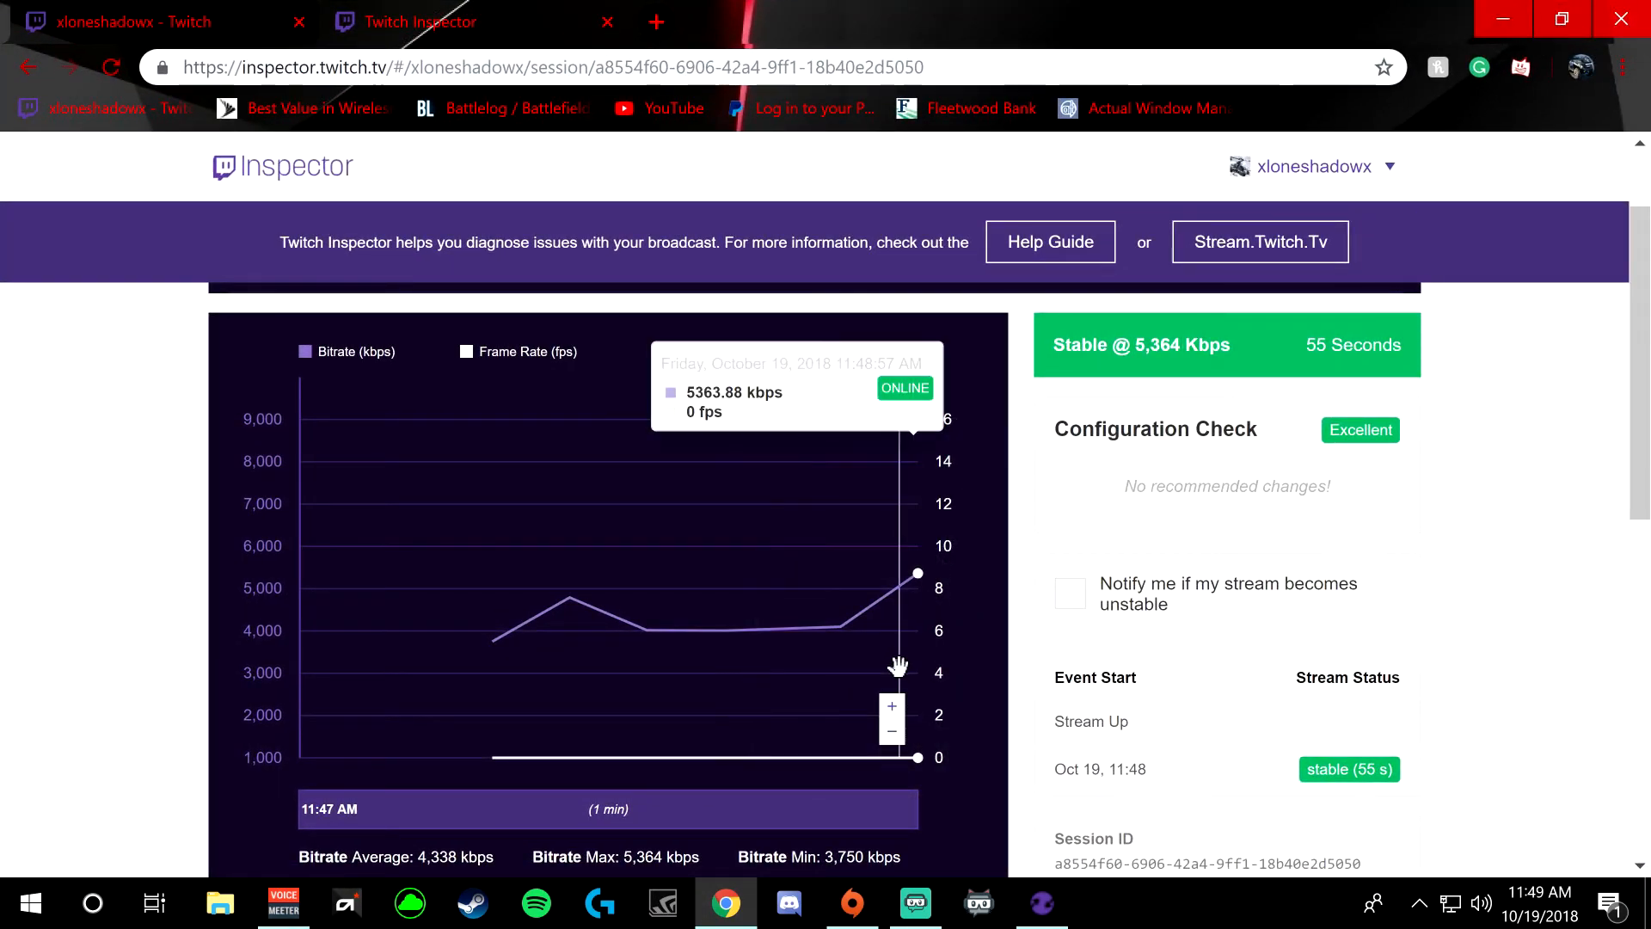
pyautogui.scroll(-7, 1030, 684)
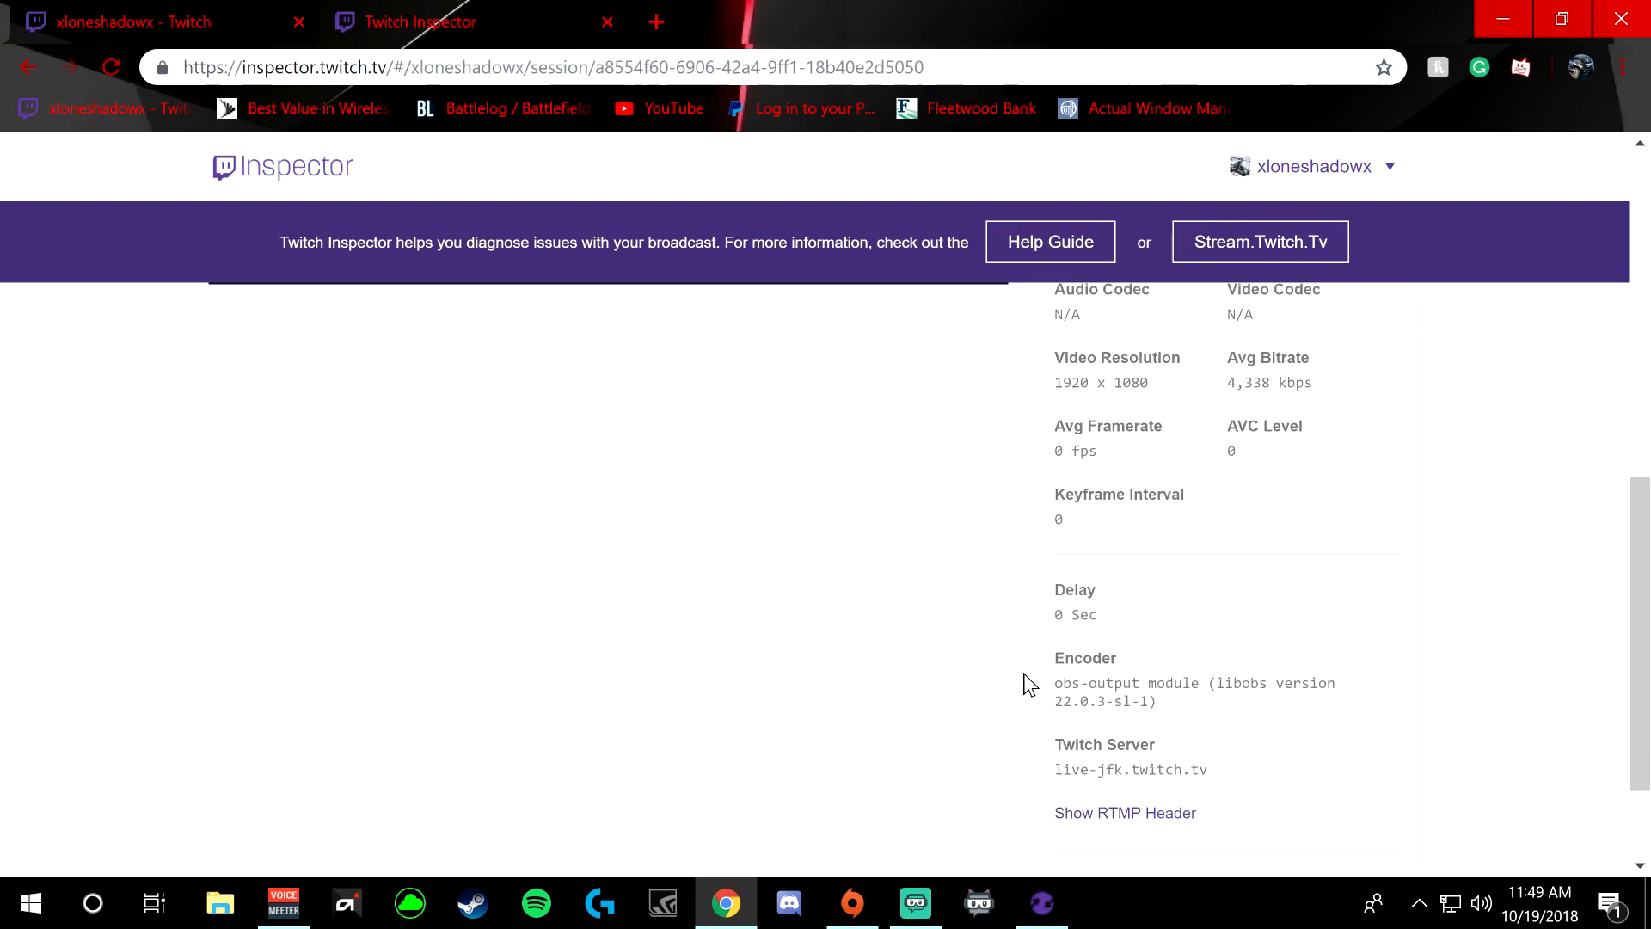
pyautogui.scroll(8, 1029, 684)
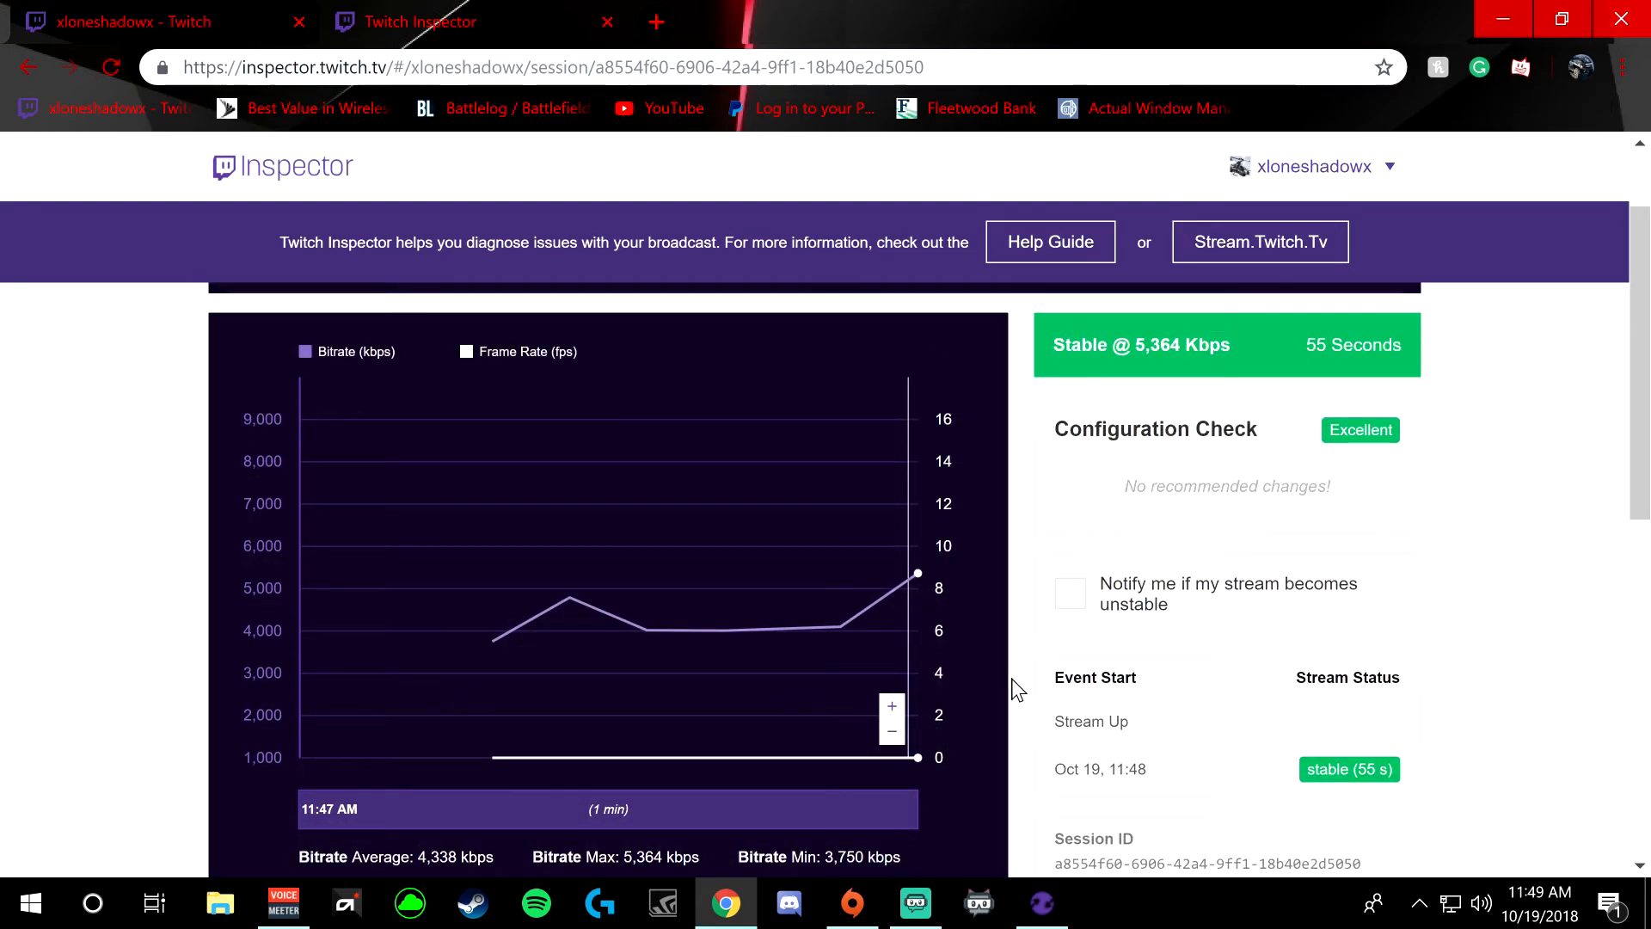
pyautogui.scroll(-2, 1017, 688)
pyautogui.scroll(3, 1018, 688)
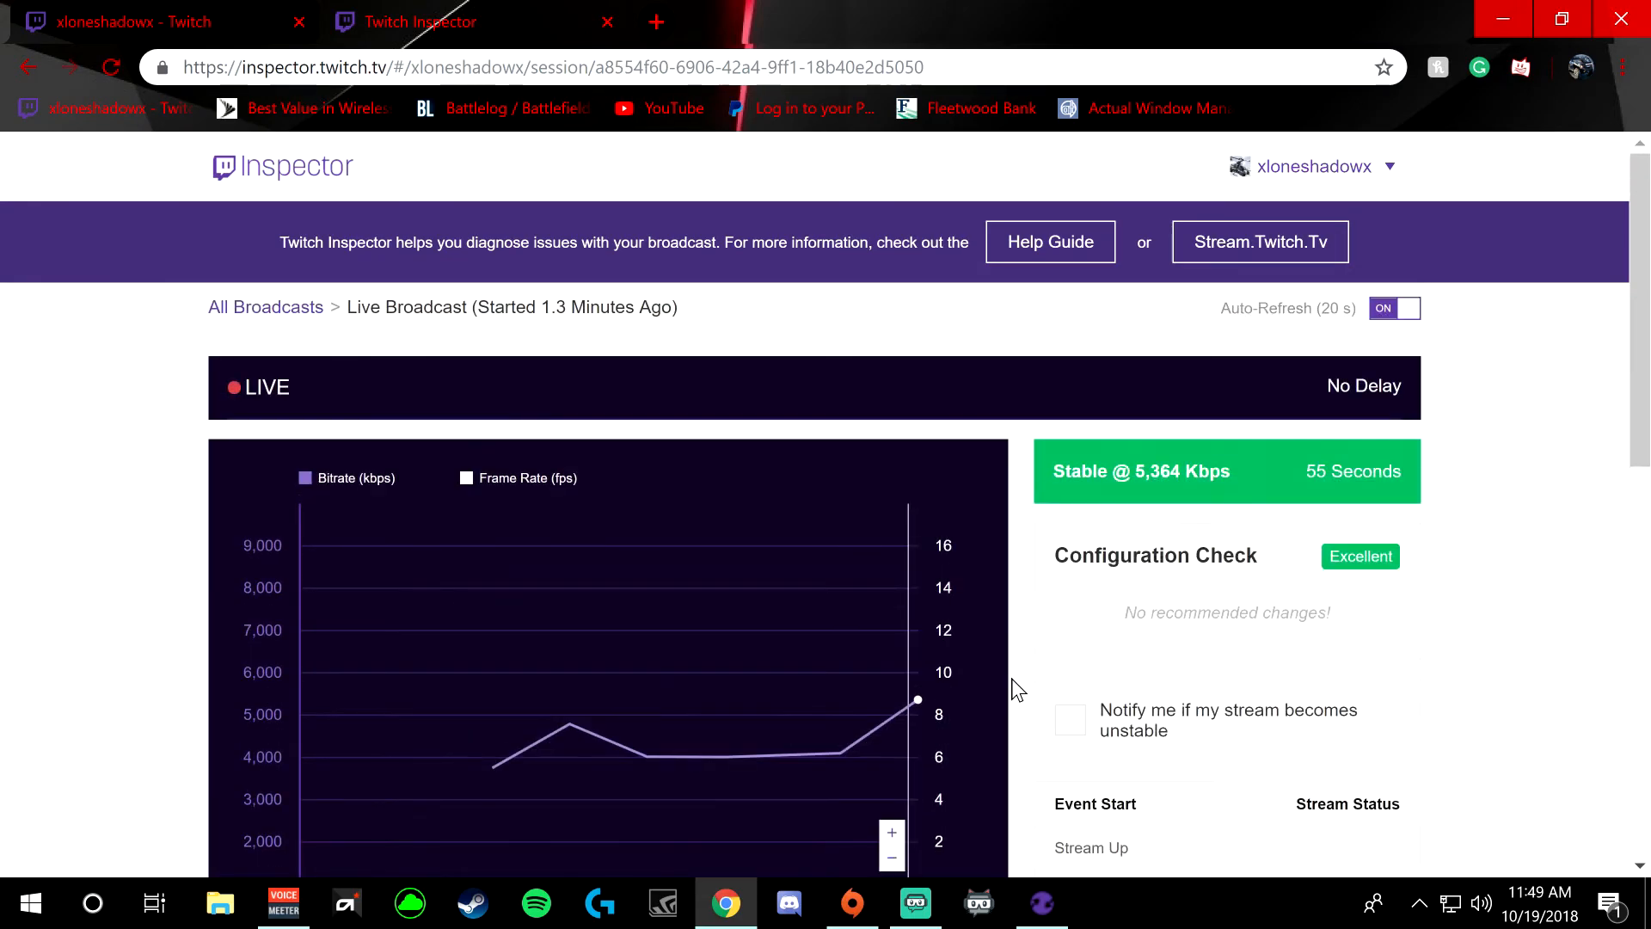
pyautogui.scroll(-2, 1013, 674)
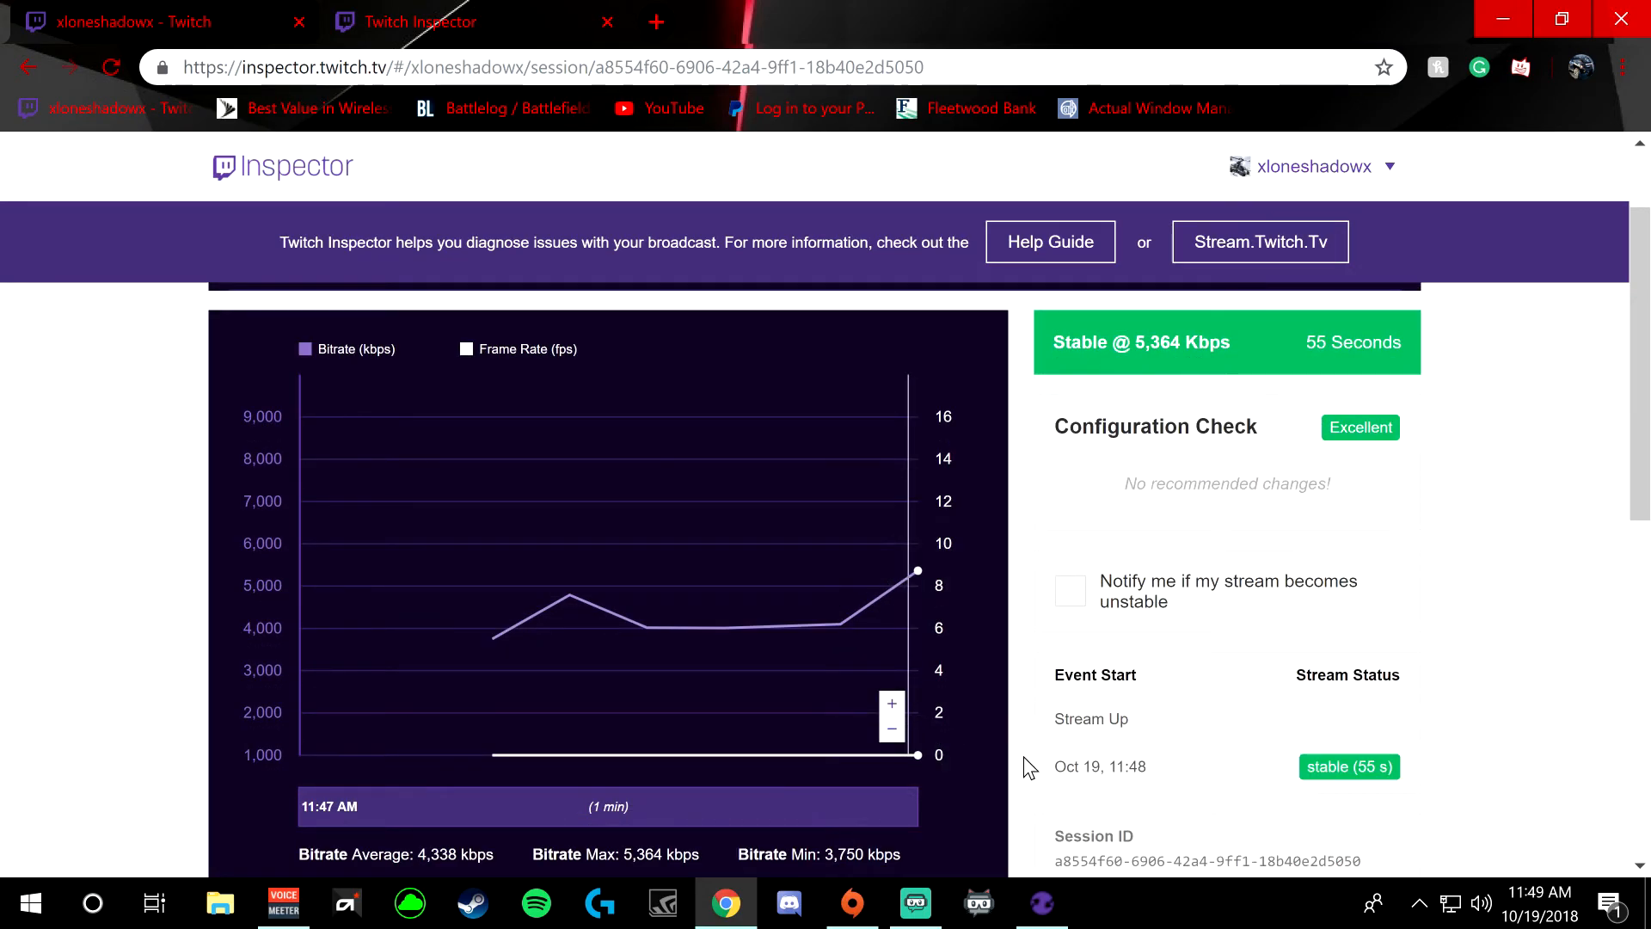
# Step: Switch to Streamlabs OBS, maximize its window, and open the stream settings to check the service, server and stream key field
pyautogui.hotkey('alt', 'Tab')
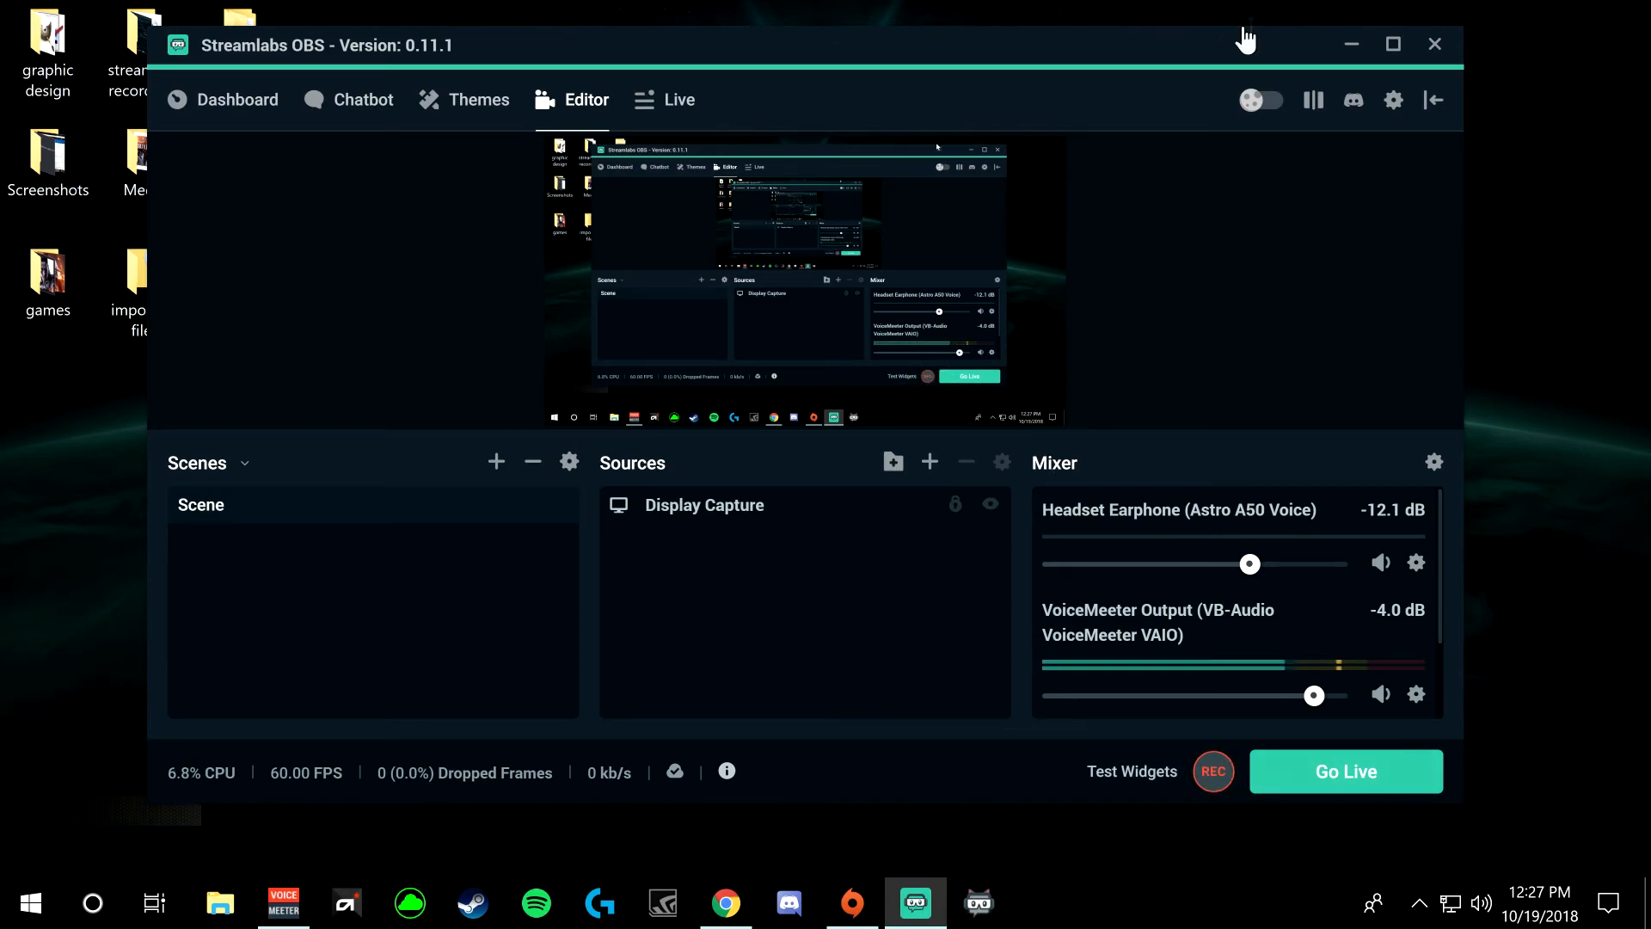
pyautogui.click(1393, 44)
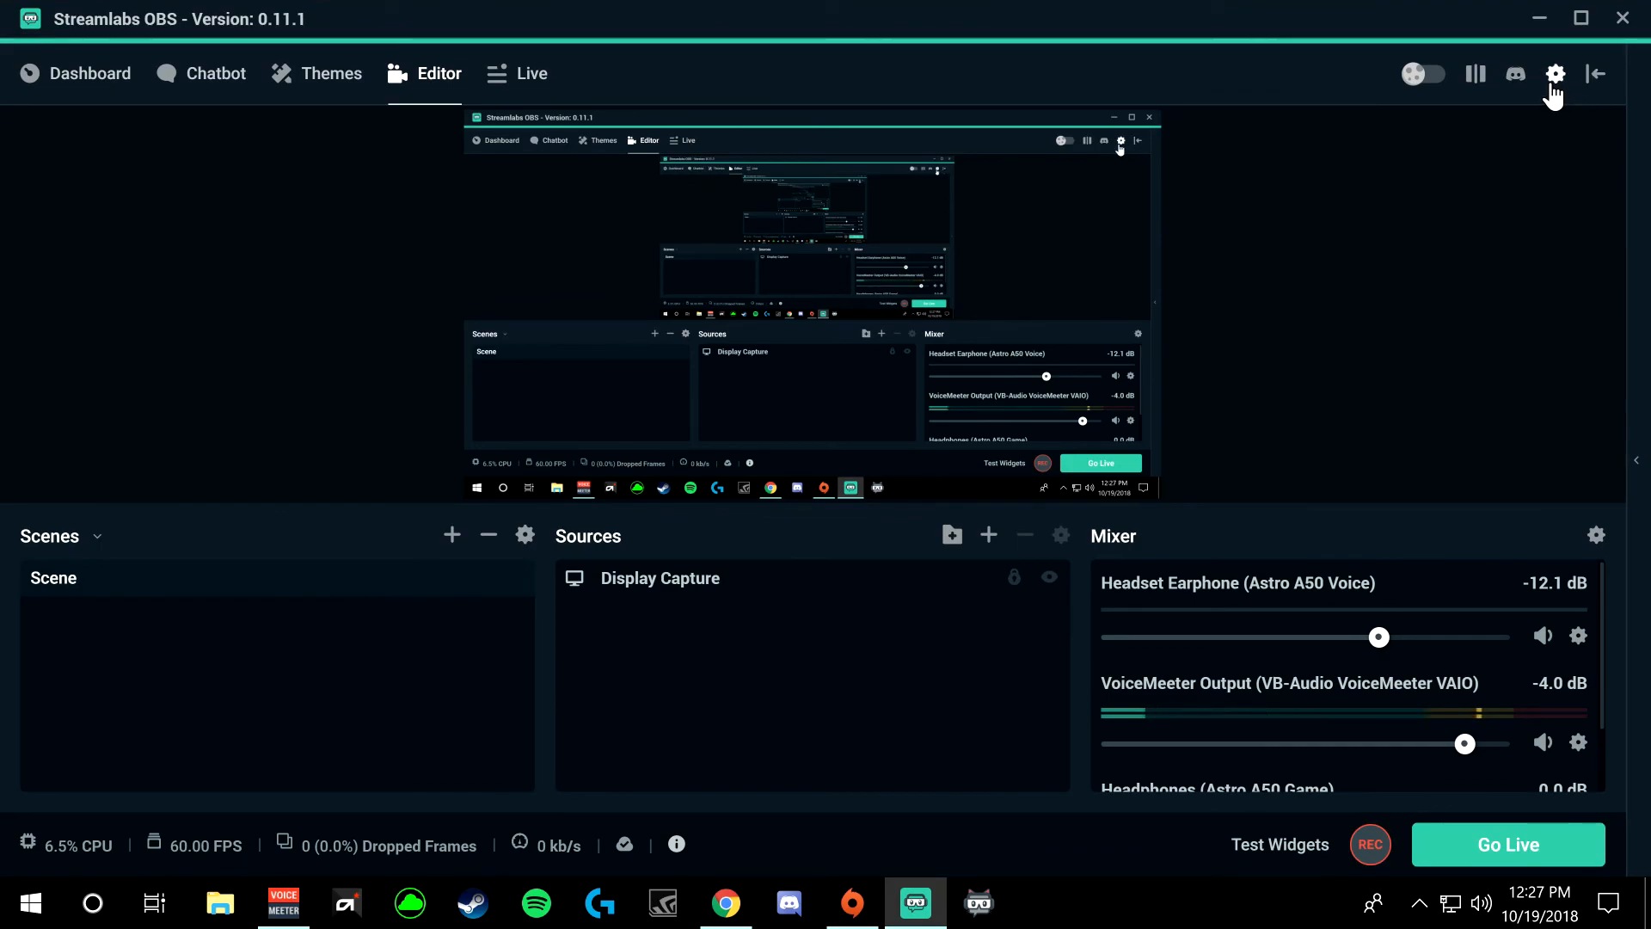
pyautogui.click(1553, 81)
pyautogui.scroll(-5, 860, 344)
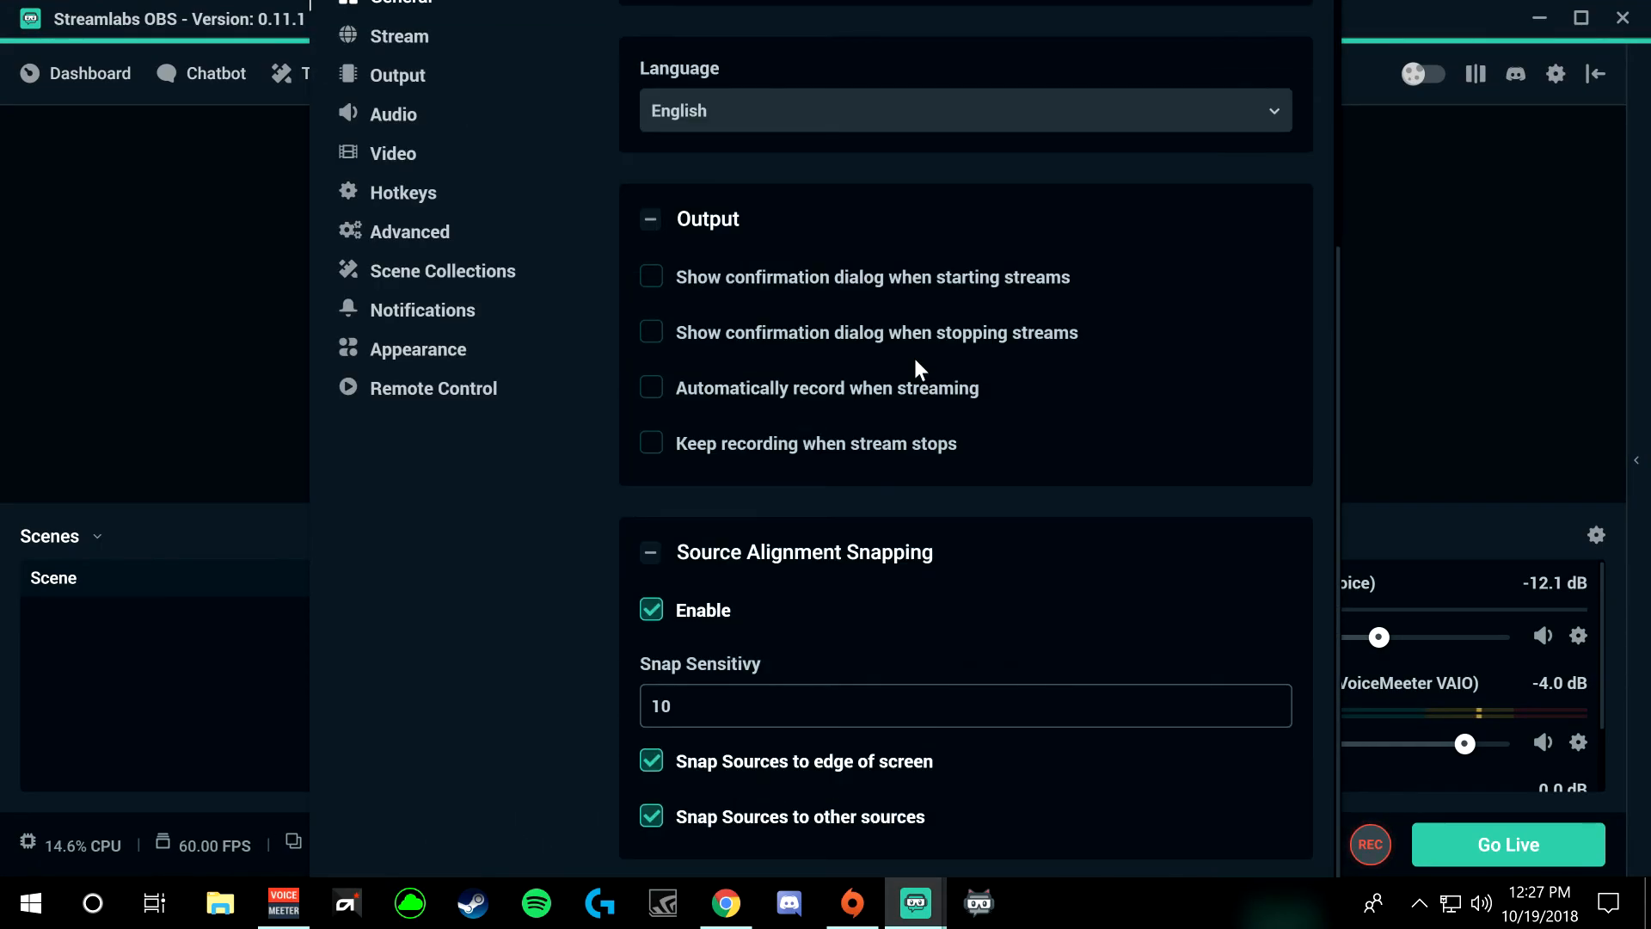
pyautogui.click(377, 35)
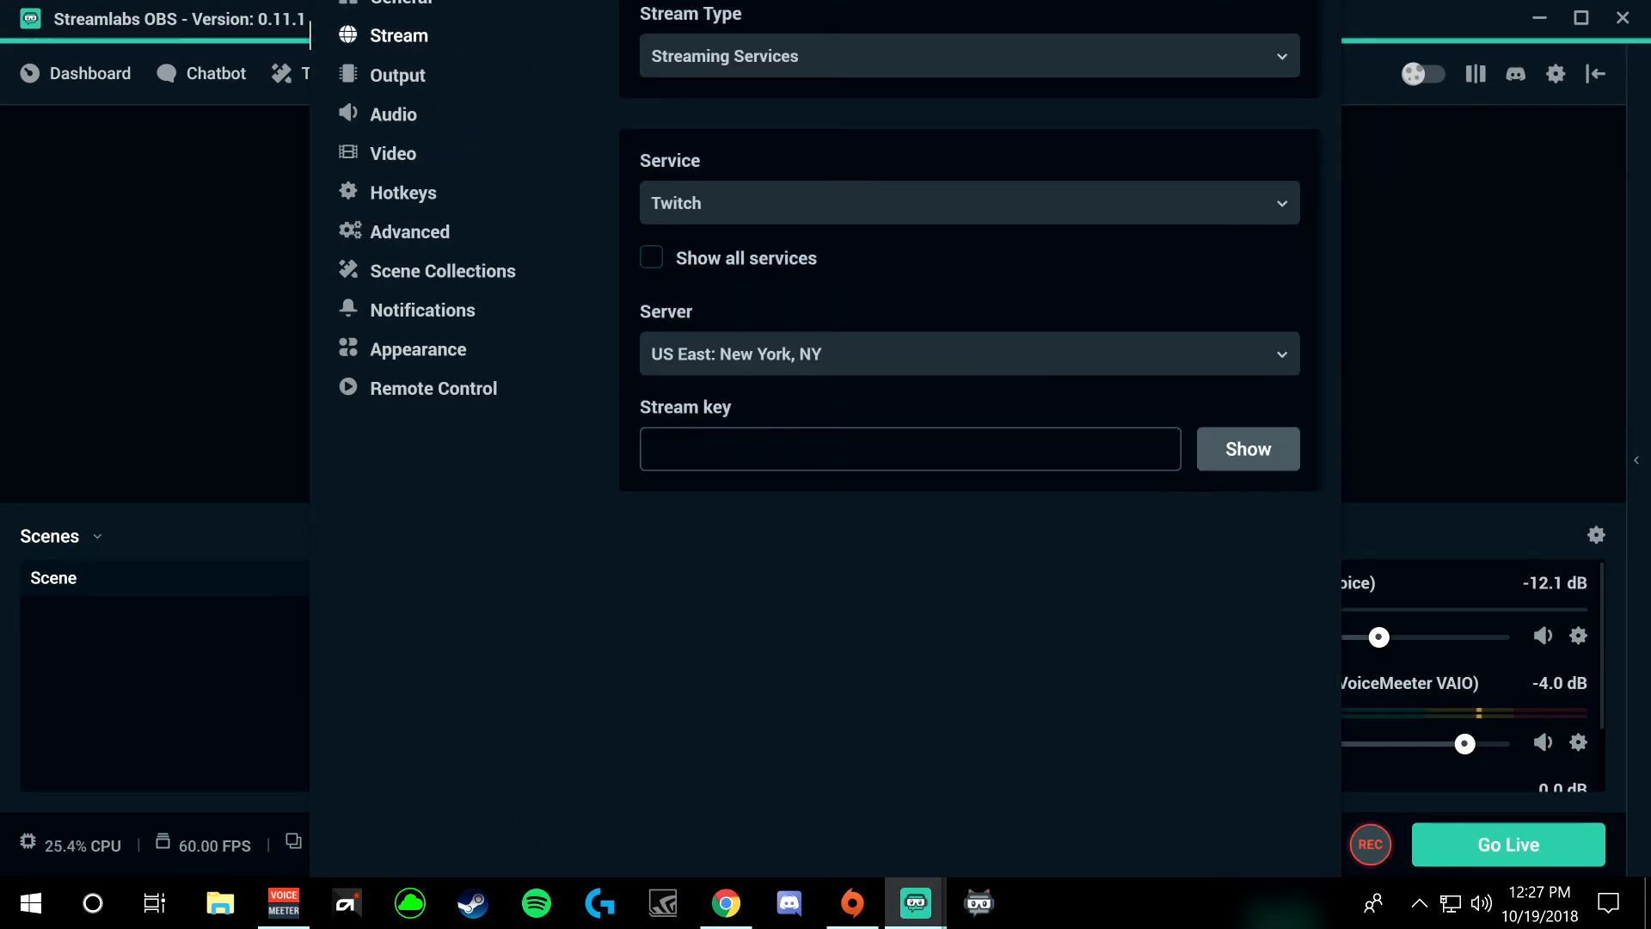
pyautogui.click(1075, 435)
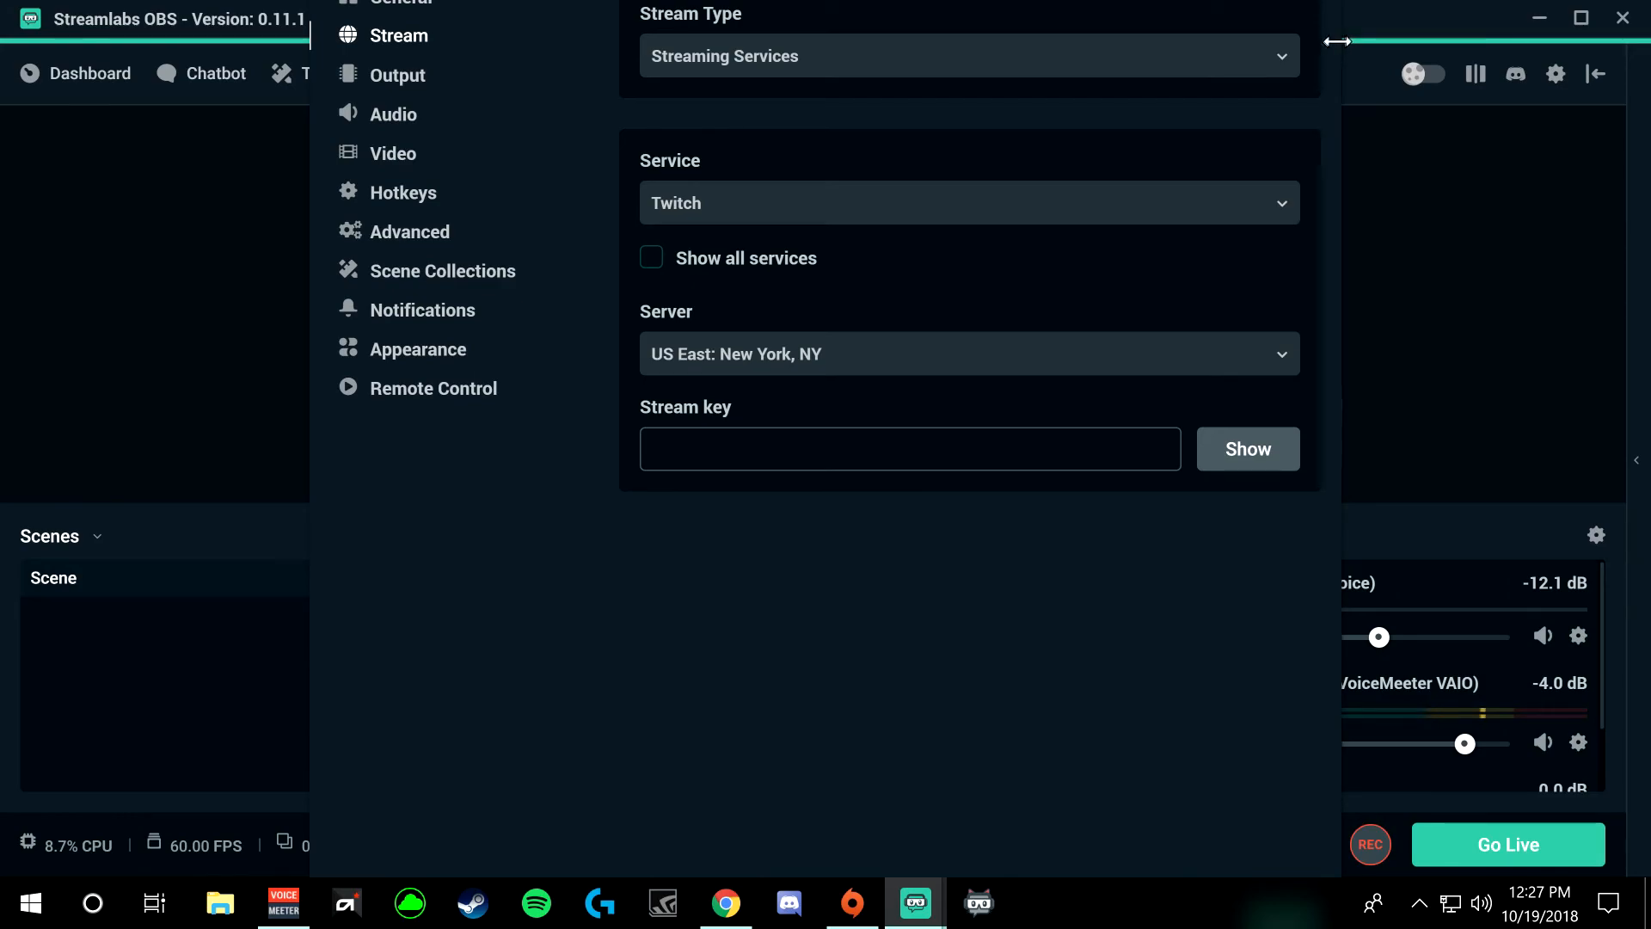
pyautogui.moveTo(1340, 40); pyautogui.dragTo(1350, 40)
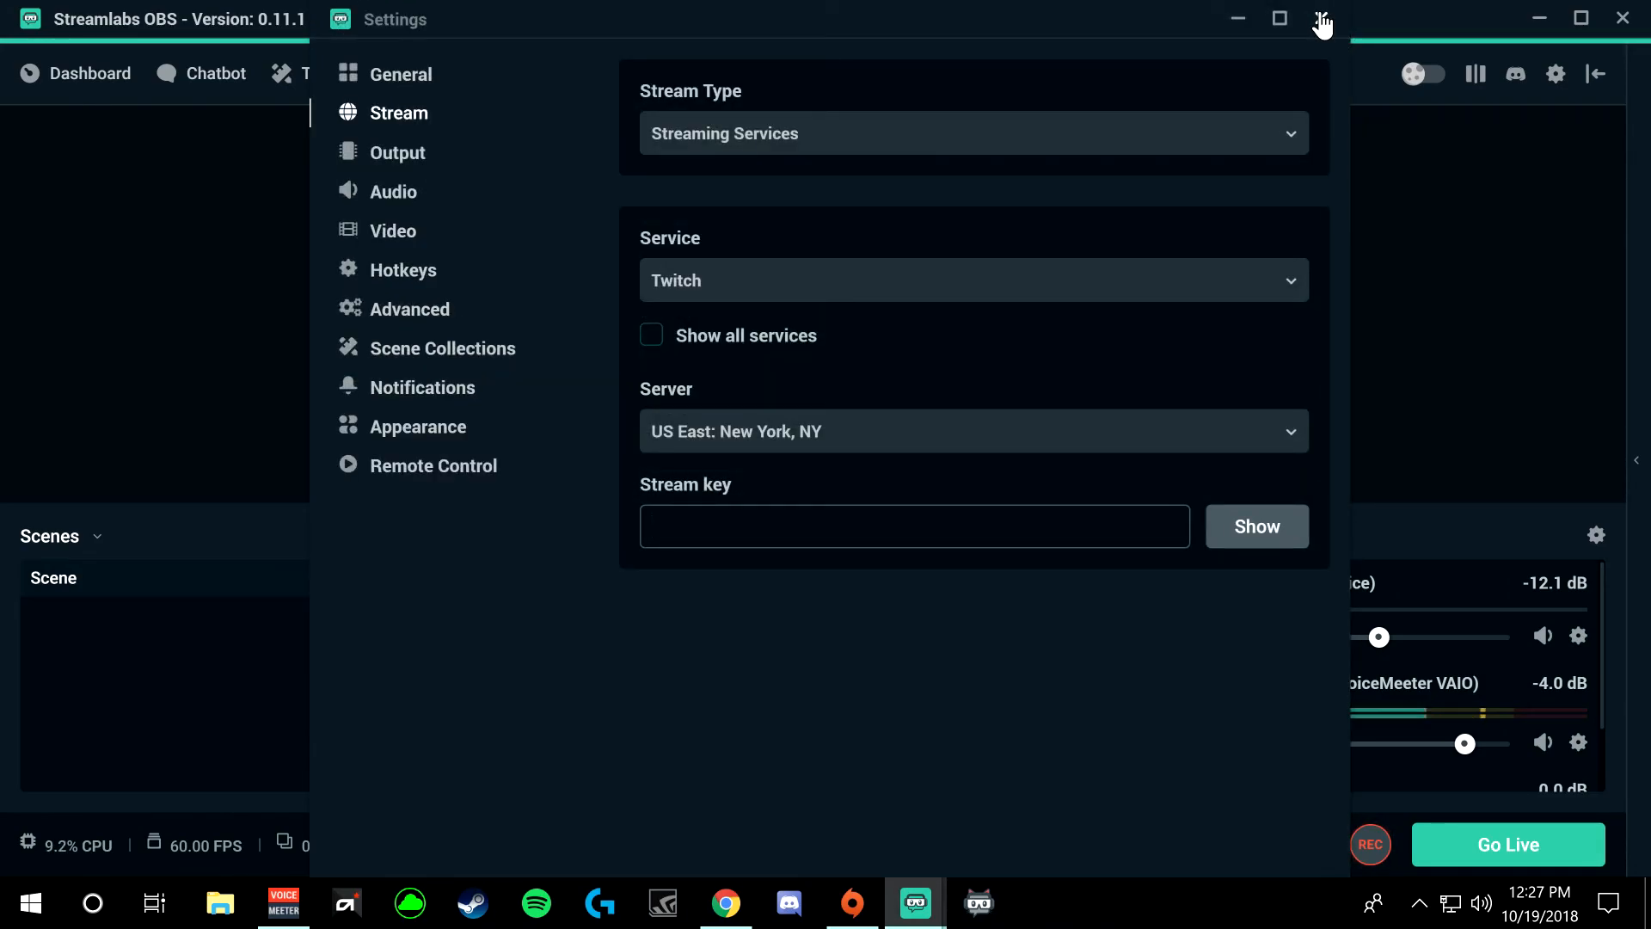
# Step: Review the available streaming encoders in the output settings, and open Task Manager to look at the CPU load
pyautogui.click(424, 163)
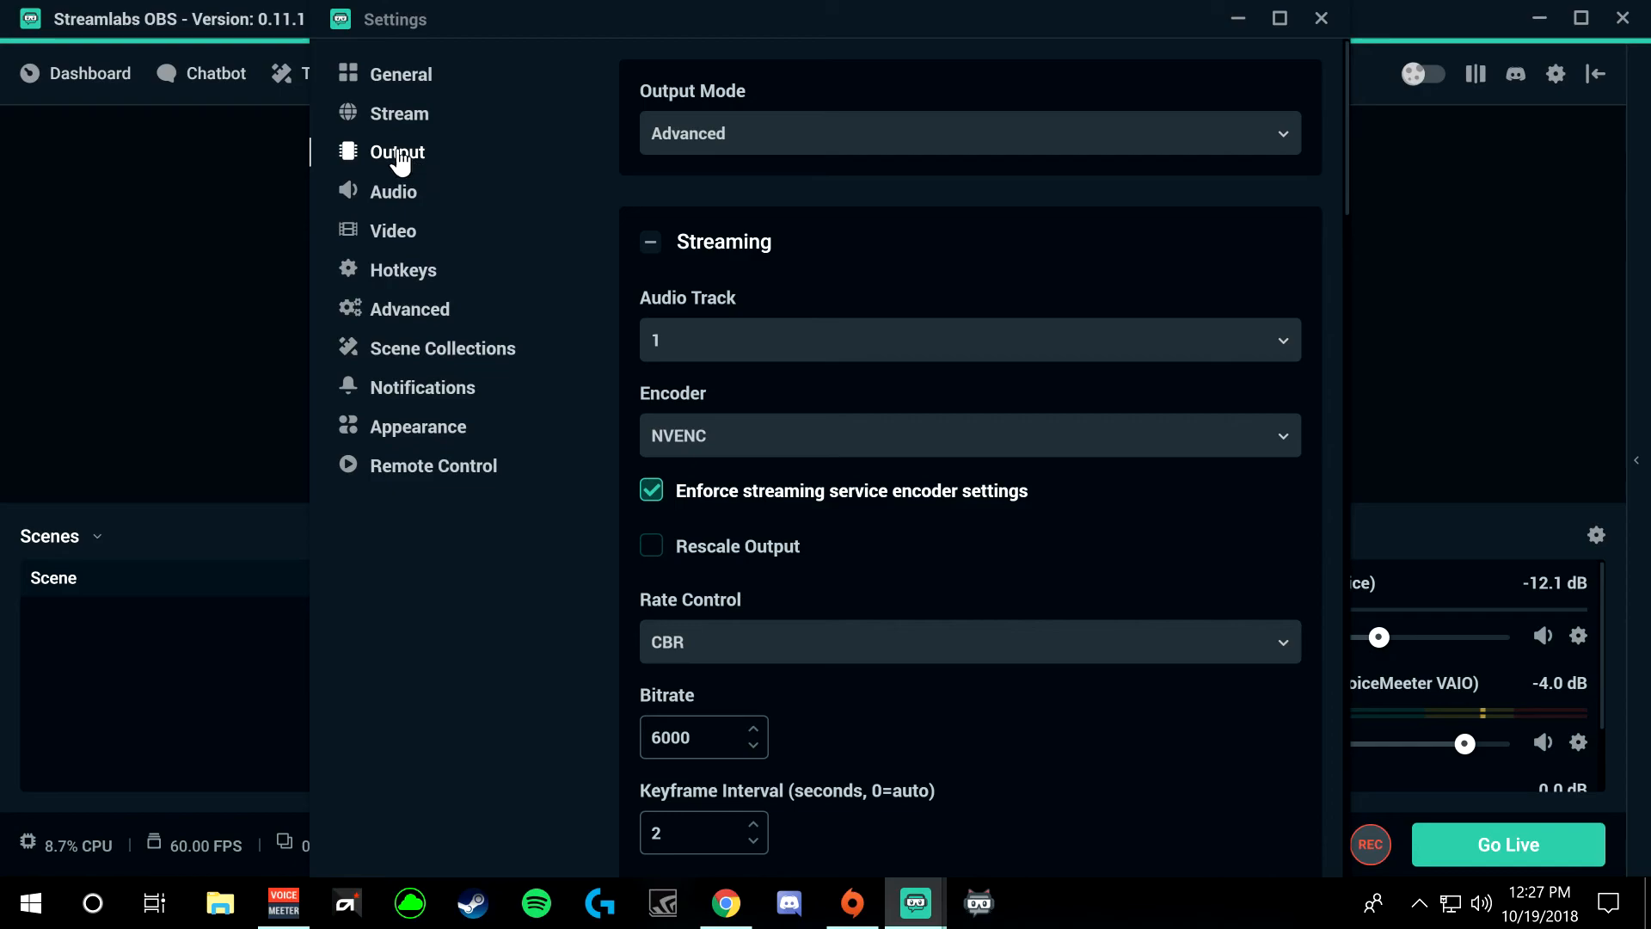
pyautogui.click(775, 441)
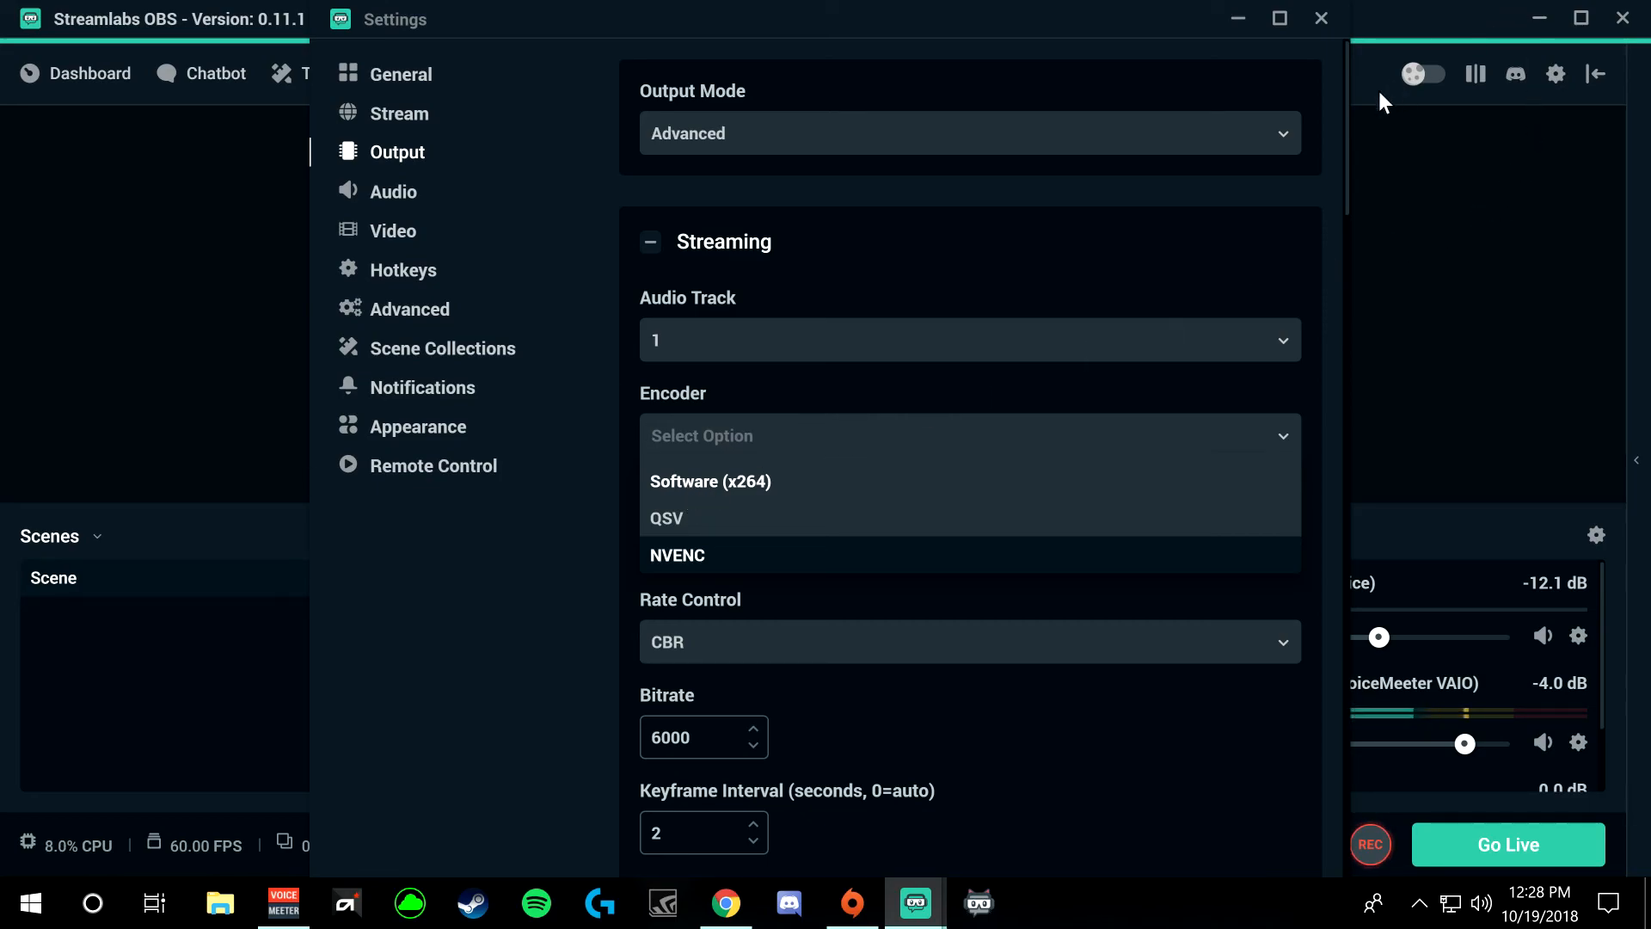
pyautogui.click(532, 549)
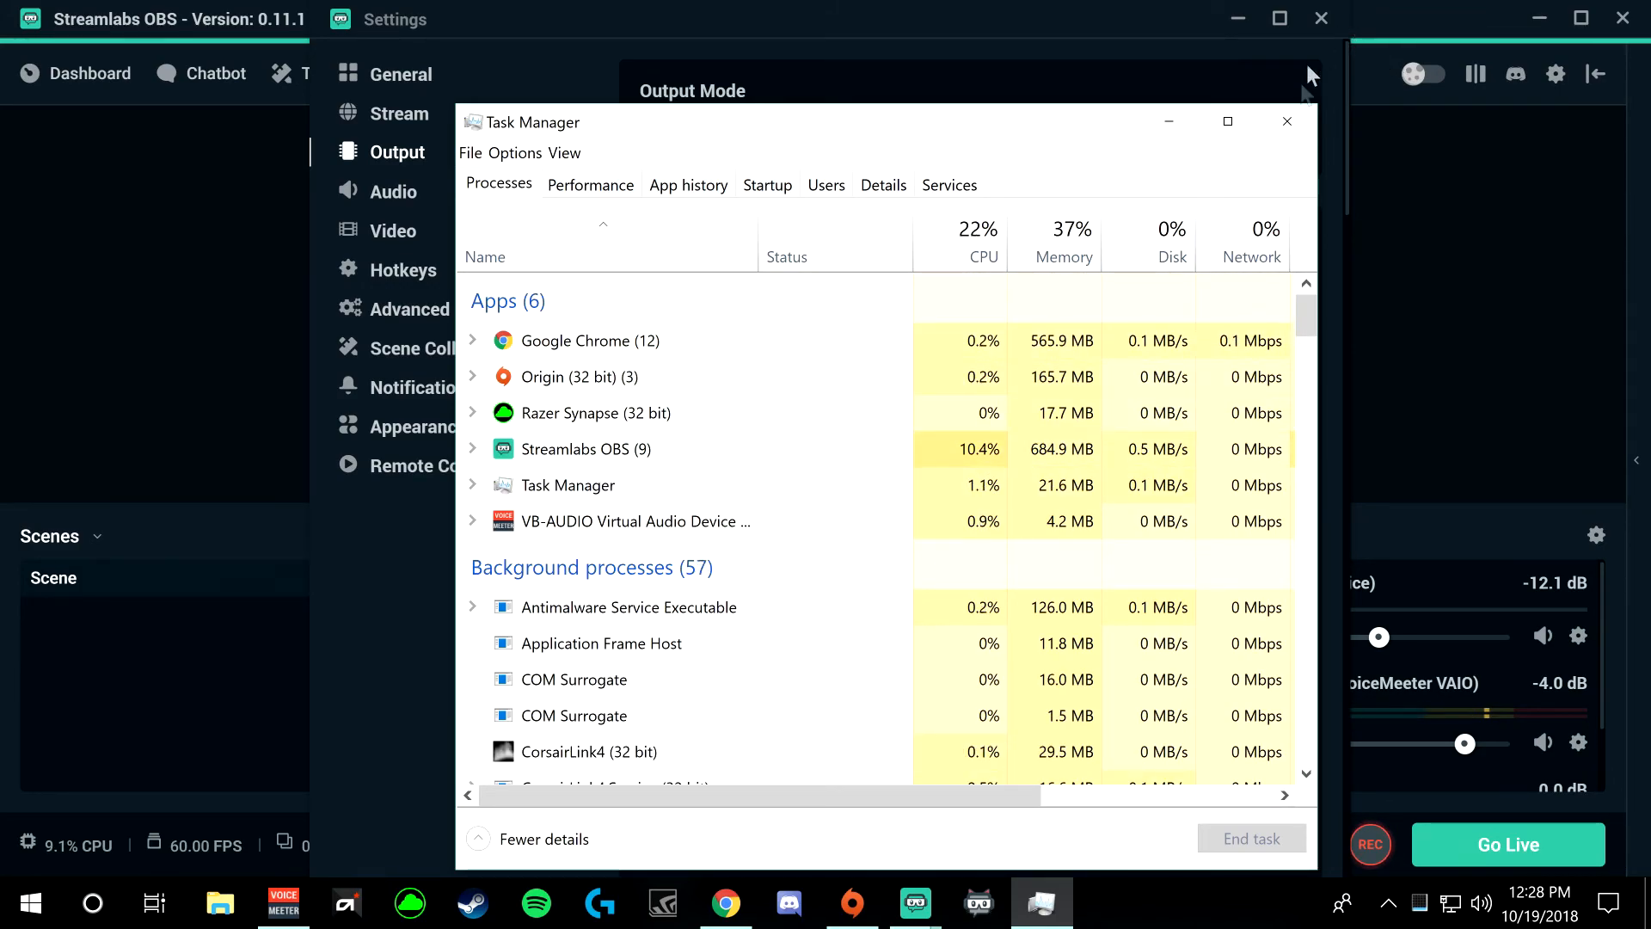
# Step: Close Task Manager, search the installed programs for "ev" and launch EVGA Precision XOC
pyautogui.click(1286, 125)
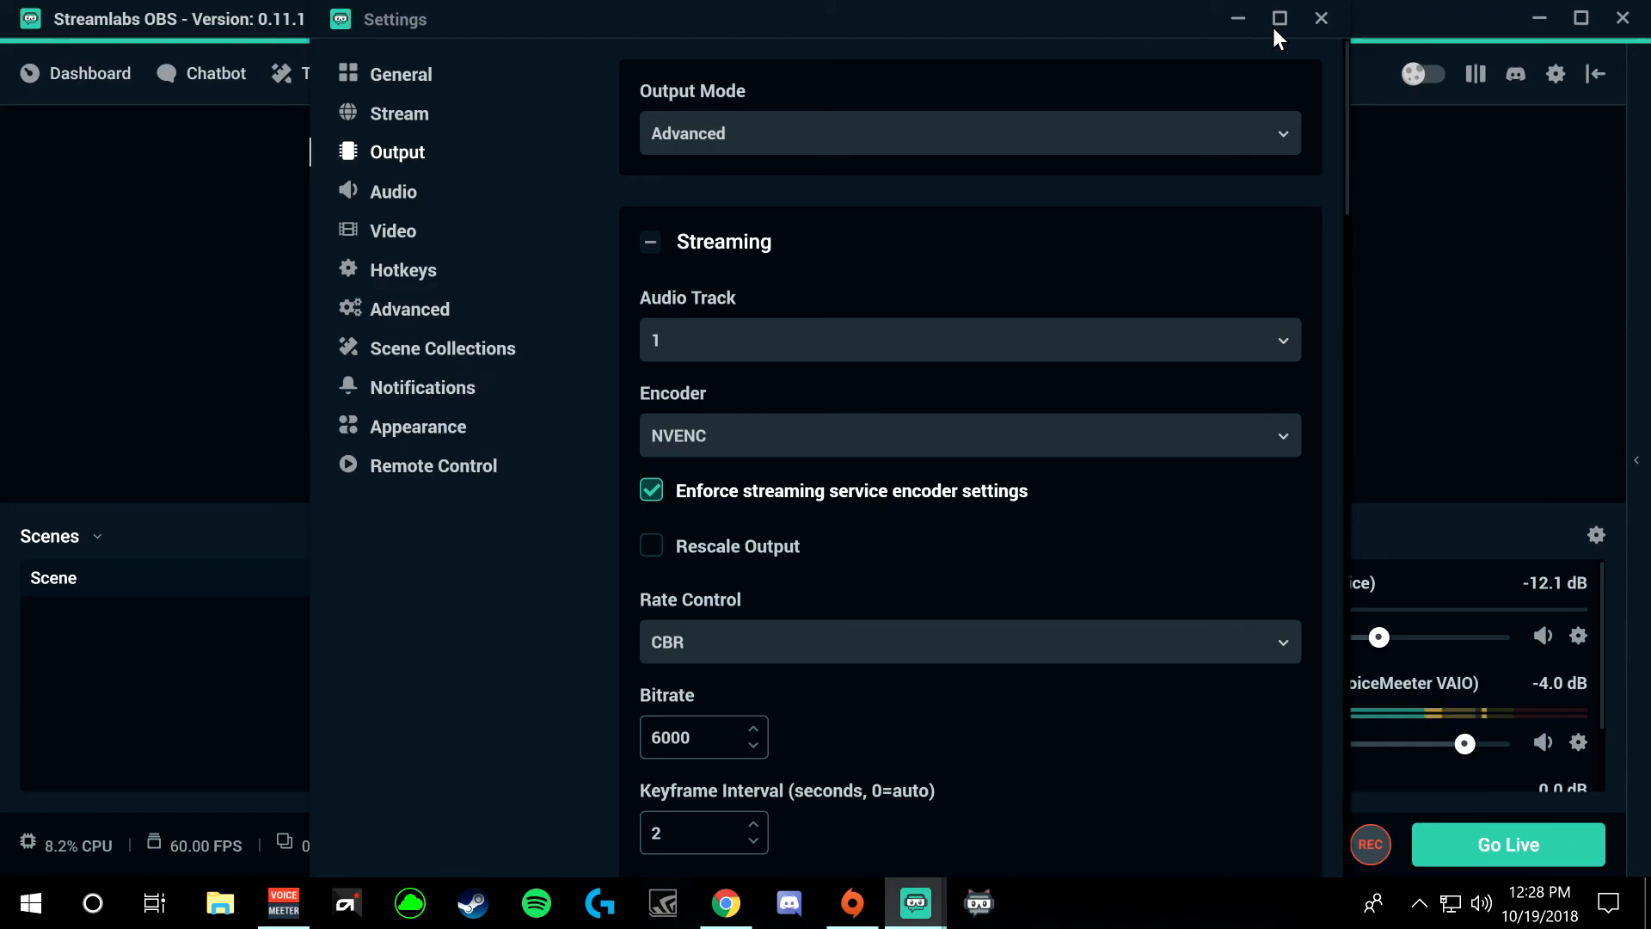
pyautogui.rightClick(724, 920)
pyautogui.click(714, 847)
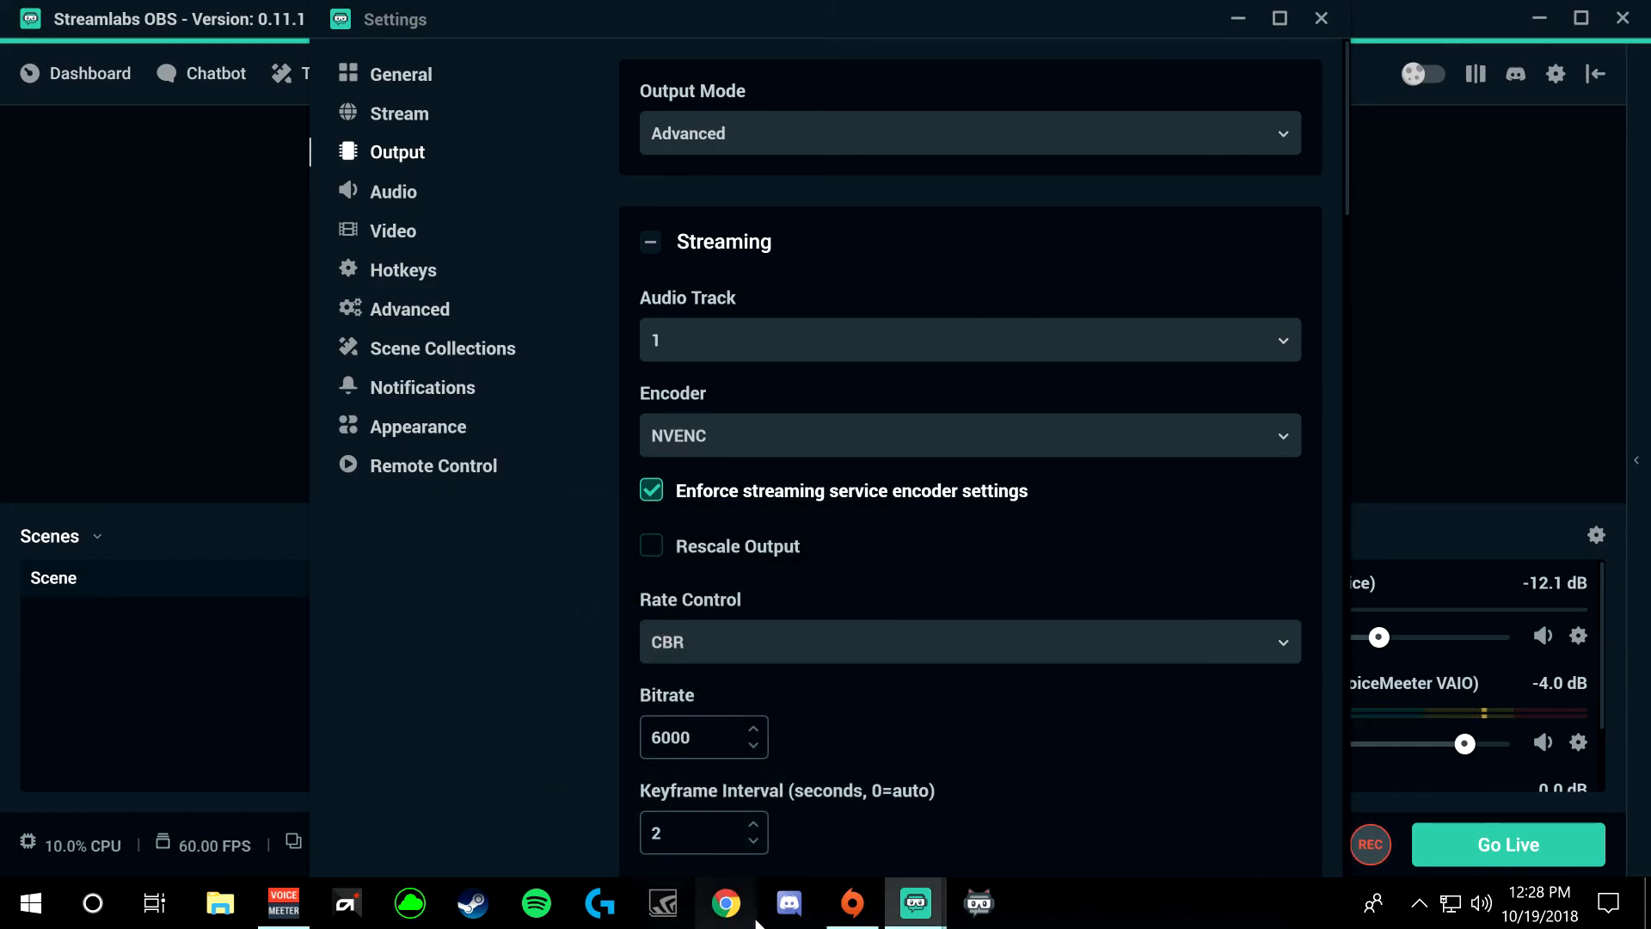
pyautogui.moveTo(924, 908)
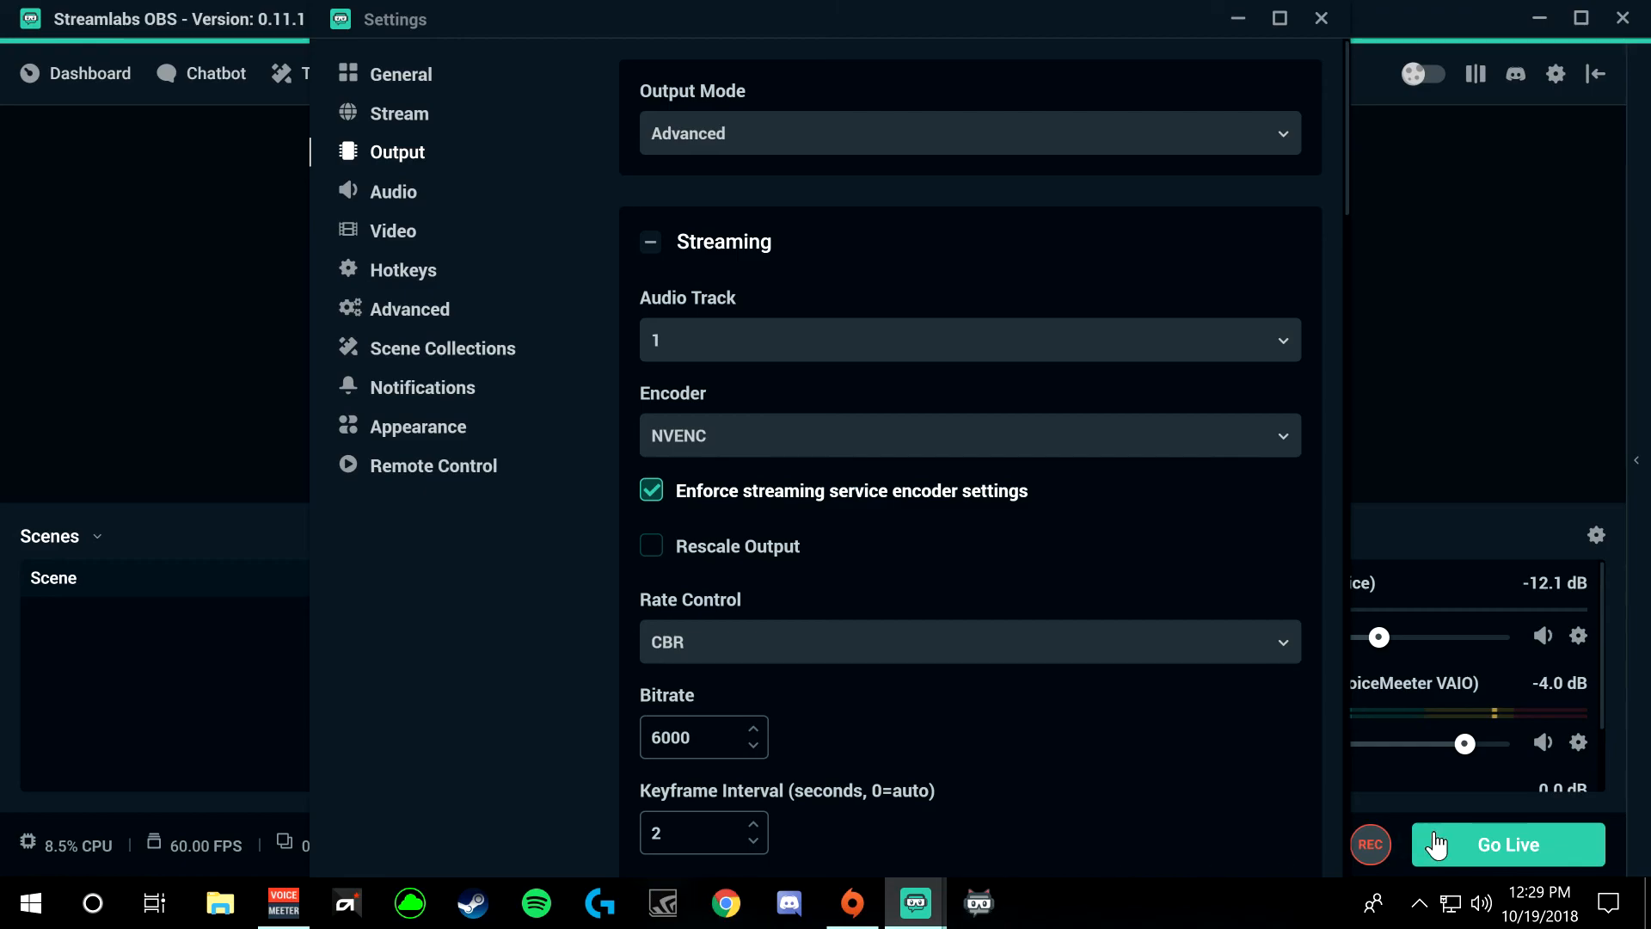
pyautogui.click(1417, 897)
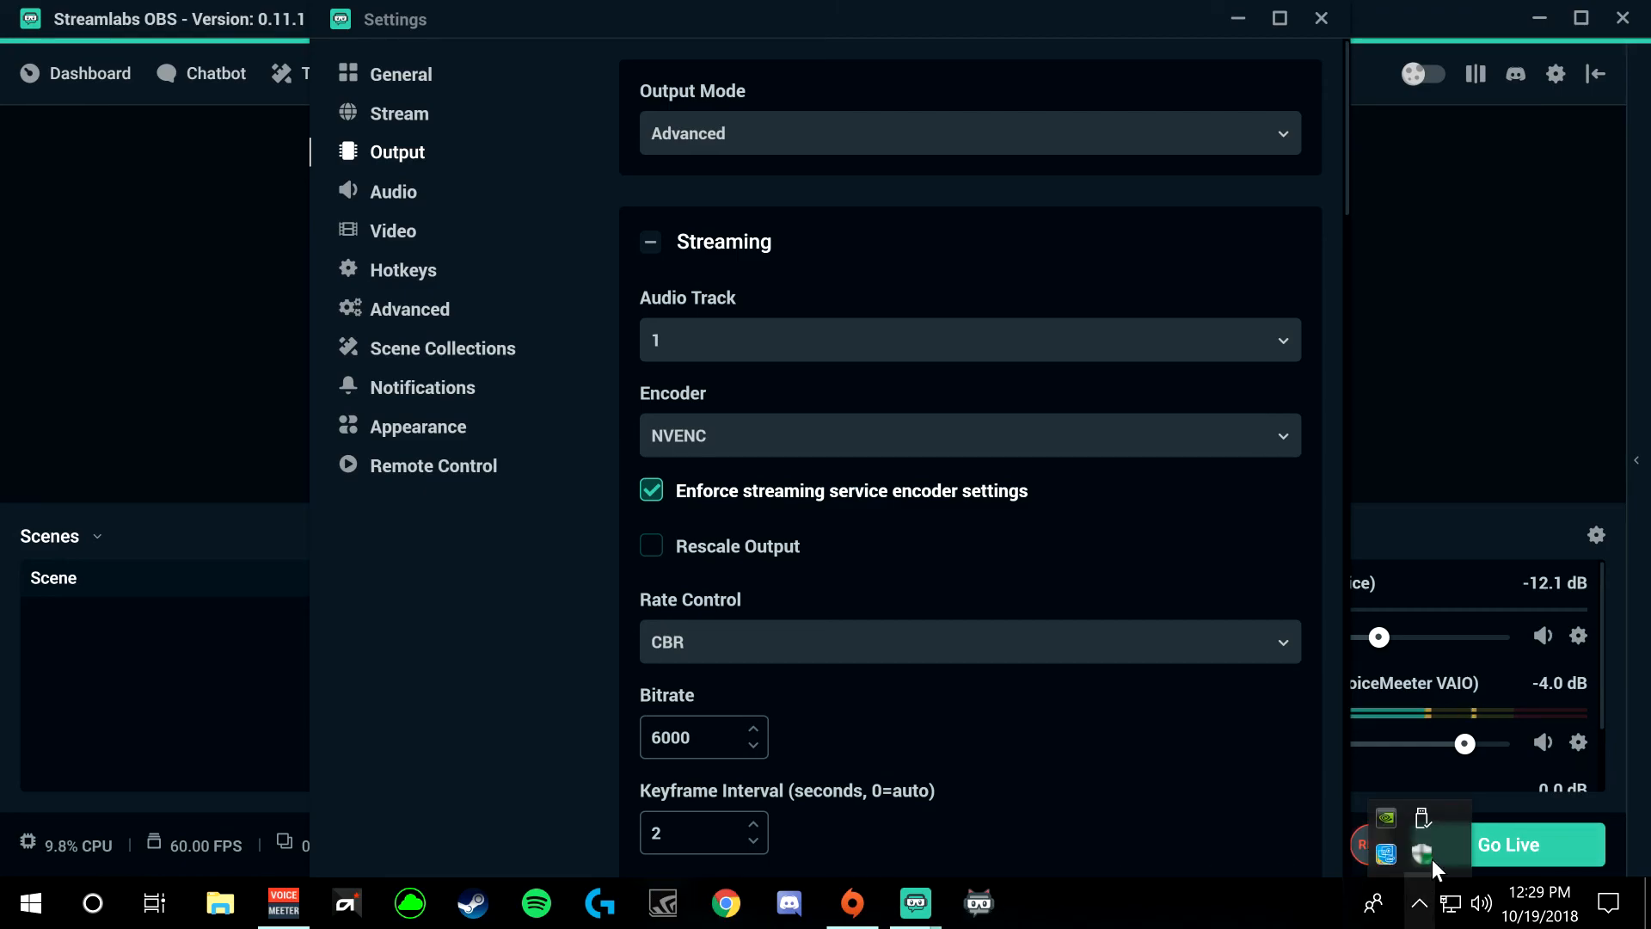
pyautogui.click(92, 903)
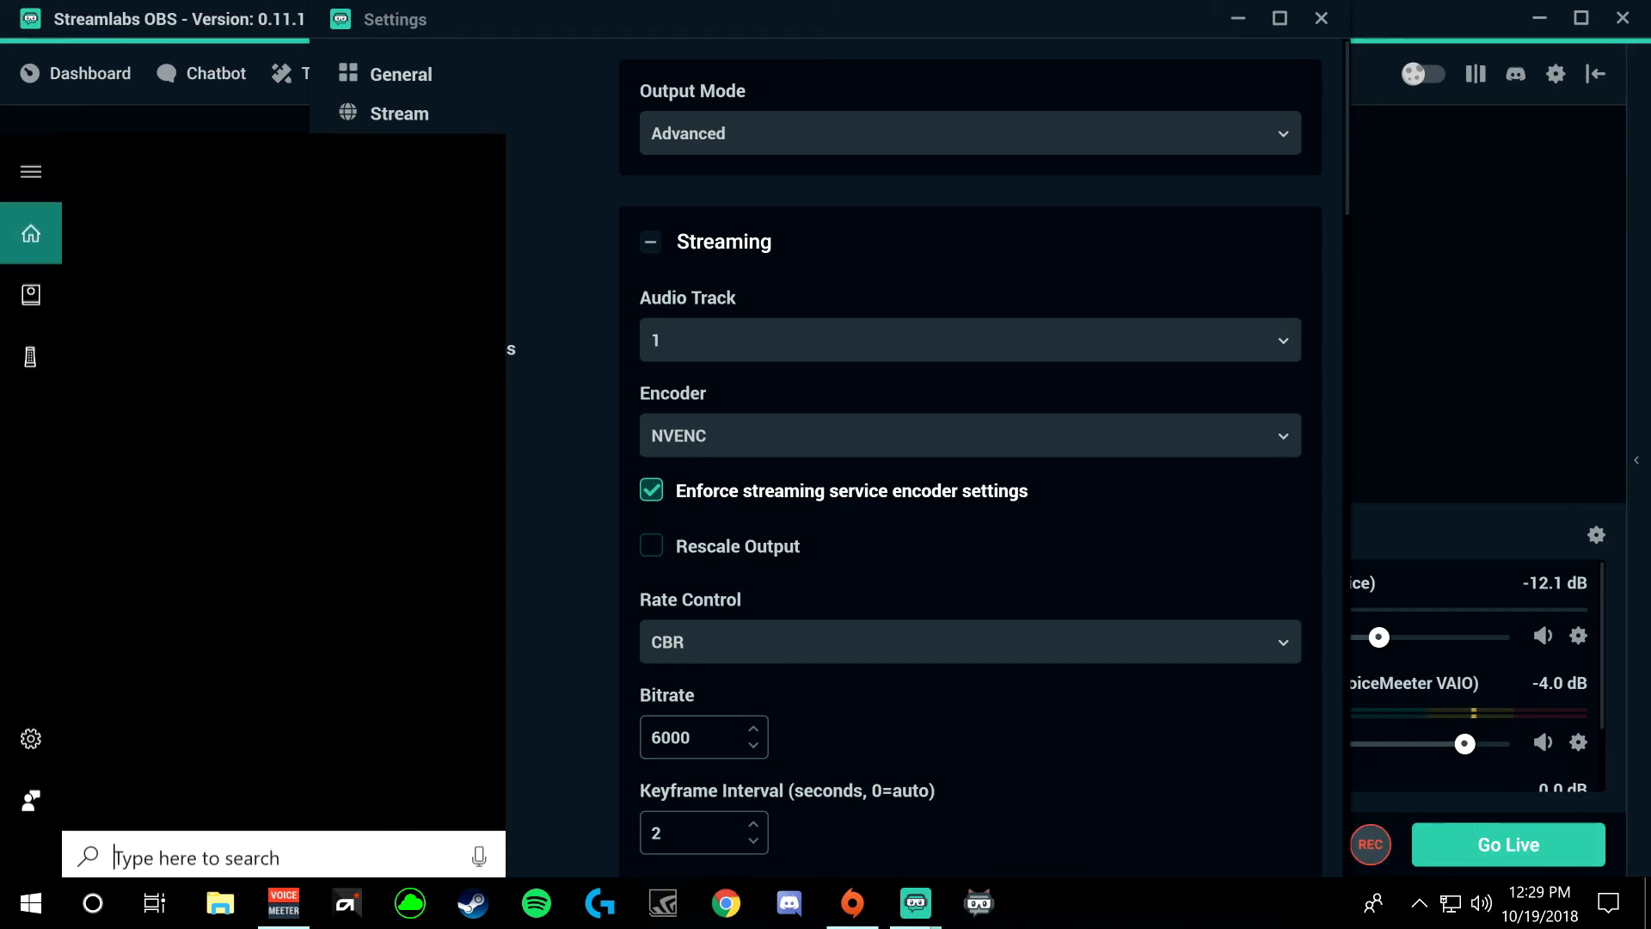
pyautogui.write('ev')
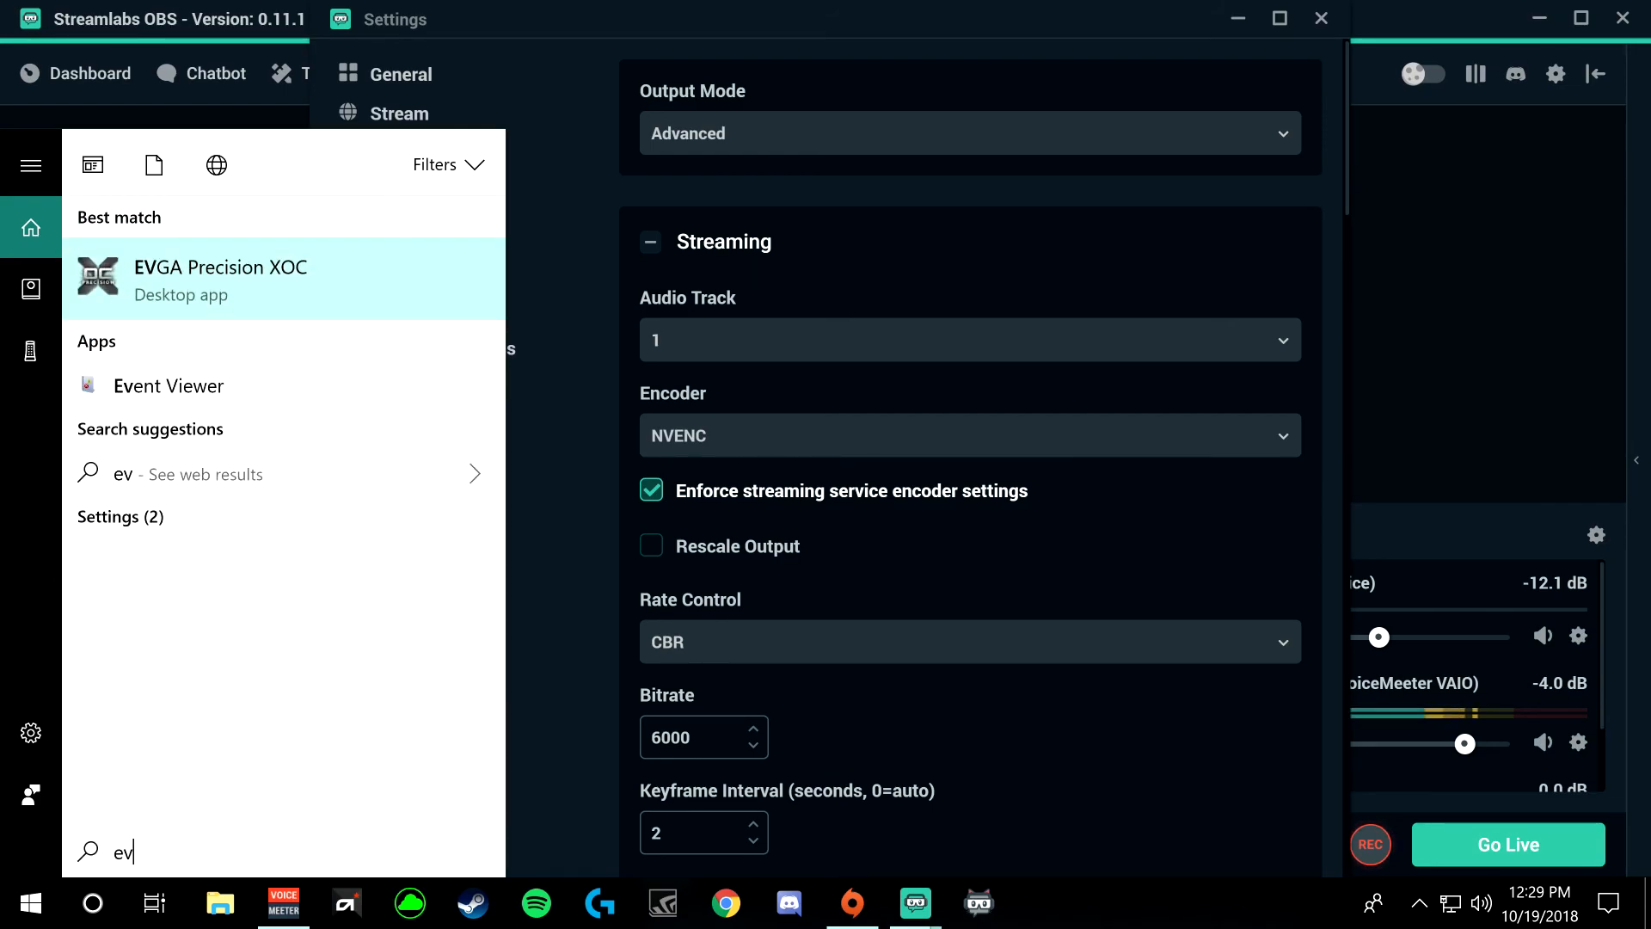
pyautogui.click(227, 294)
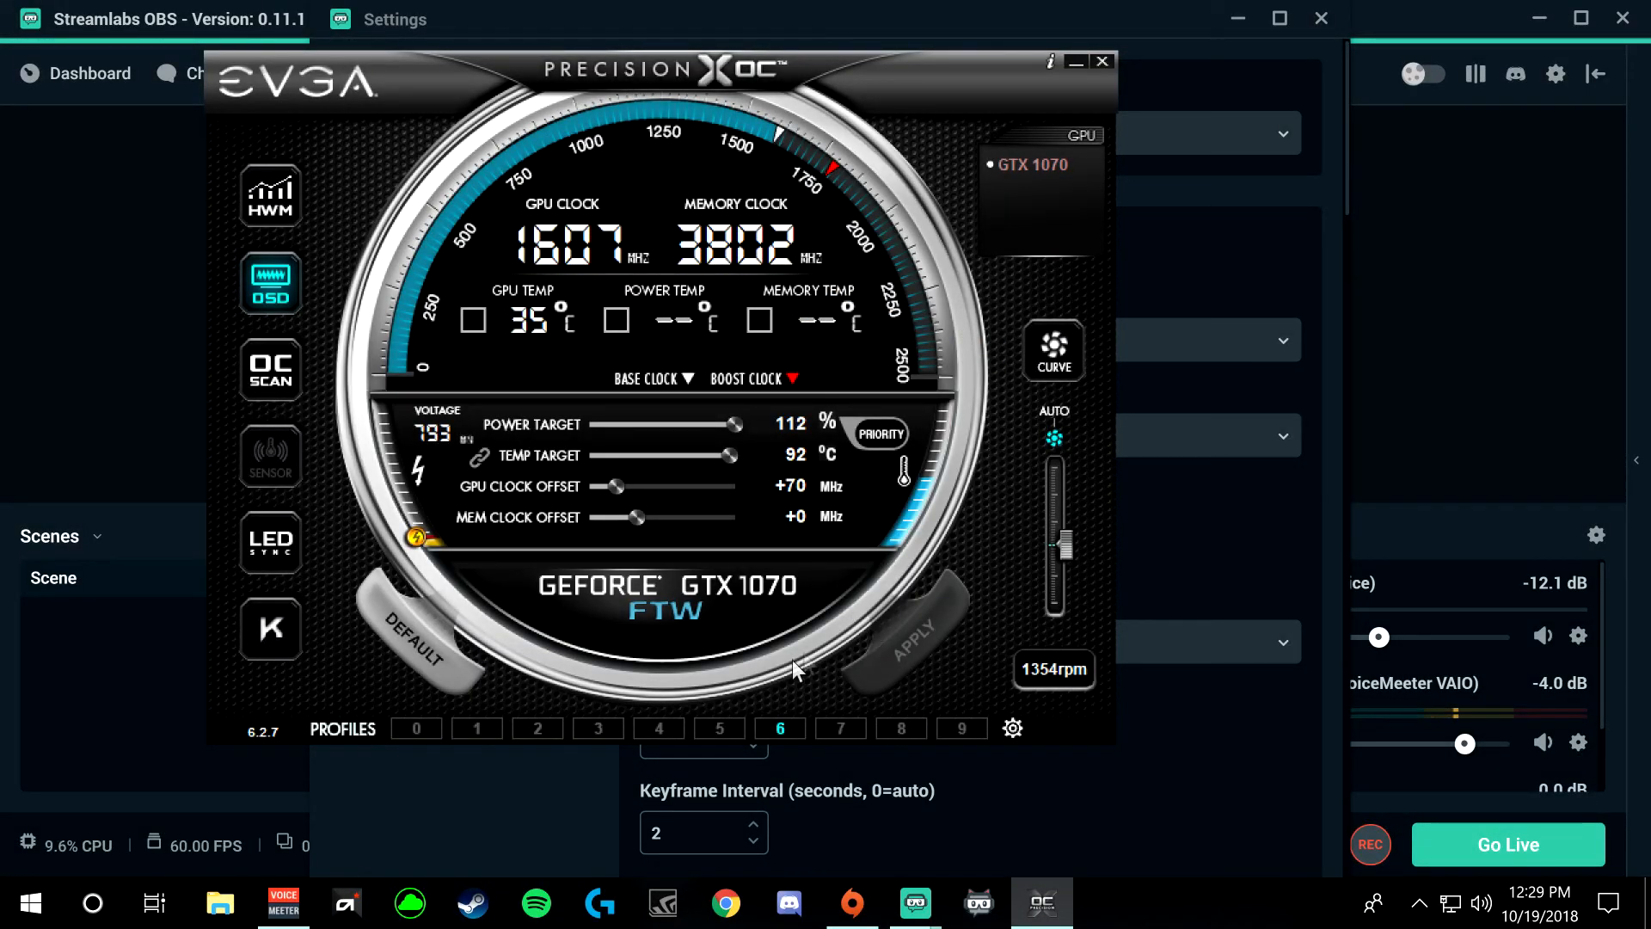
# Step: Try a GPU clock offset of +246 MHz, reduce it to about +90 MHz, and reload profile 6
pyautogui.click(622, 487)
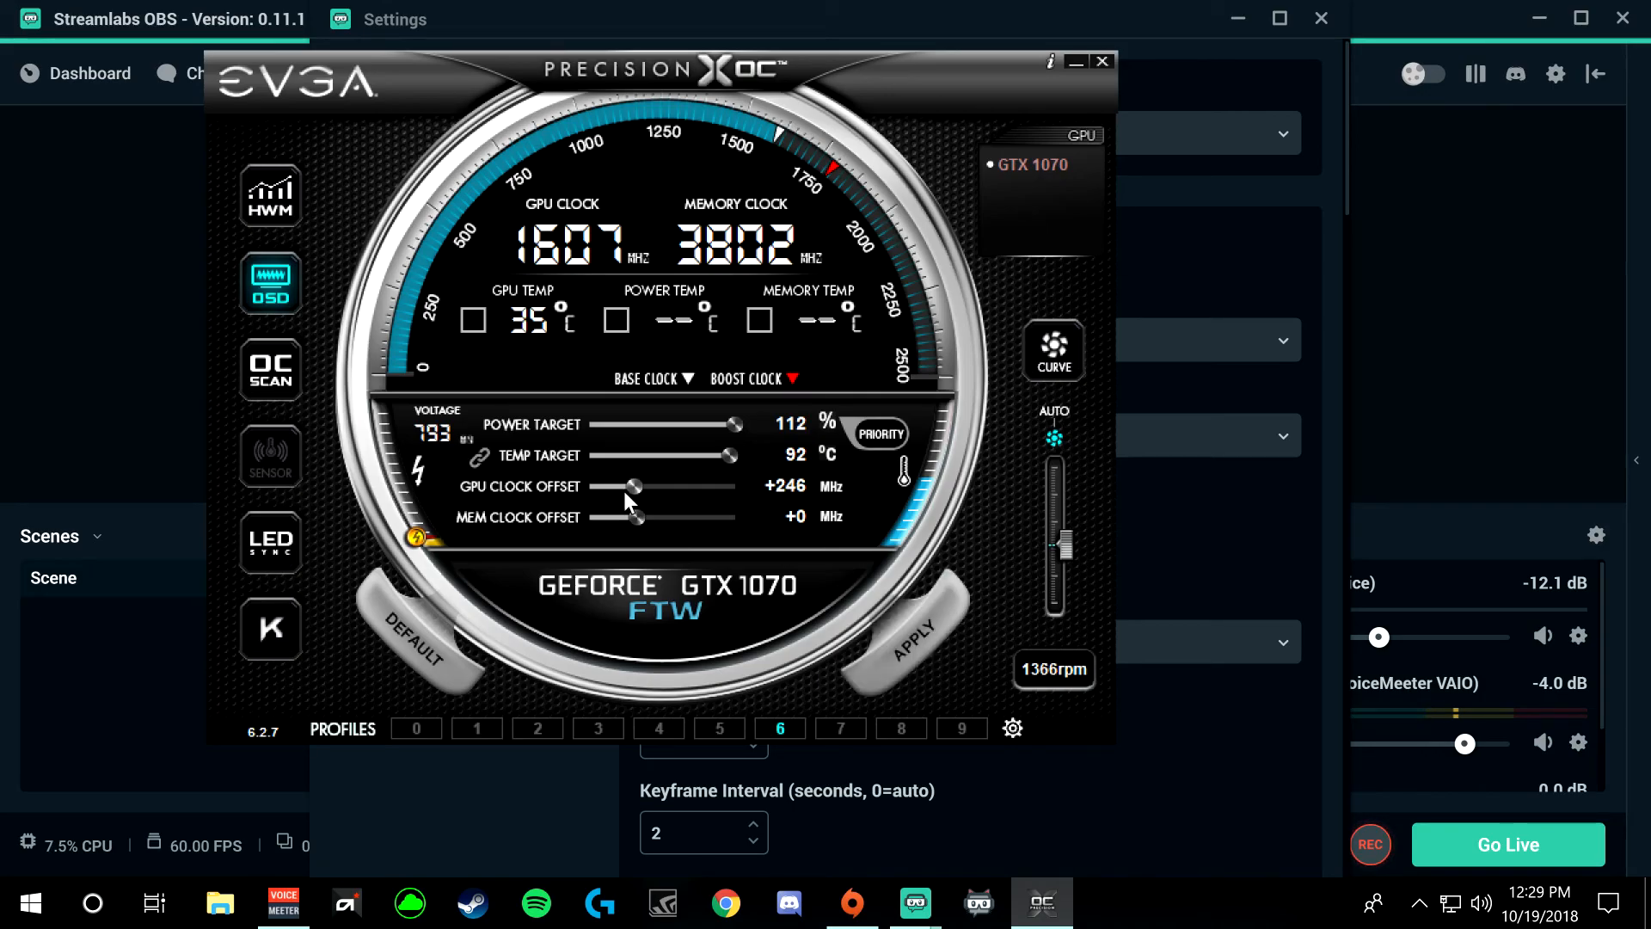
pyautogui.press('Left')
pyautogui.press('Left')
pyautogui.press('Left')
pyautogui.press('Left')
pyautogui.press('Left')
pyautogui.press('Left')
pyautogui.press('Left')
pyautogui.press('Left')
pyautogui.press('Left')
pyautogui.press('Left')
pyautogui.press('Left')
pyautogui.press('Left')
pyautogui.press('Left')
pyautogui.press('Left')
pyautogui.press('Left')
pyautogui.press('Left')
pyautogui.press('Left')
pyautogui.press('Left')
pyautogui.press('Left')
pyautogui.press('Left')
pyautogui.press('Left')
pyautogui.press('Left')
pyautogui.press('Left')
pyautogui.press('Left')
pyautogui.press('Left')
pyautogui.press('Left')
pyautogui.press('Left')
pyautogui.press('Left')
pyautogui.press('Left')
pyautogui.press('Left')
pyautogui.press('Left')
pyautogui.press('Left')
pyautogui.press('Left')
pyautogui.press('Left')
pyautogui.press('Left')
pyautogui.press('Left')
pyautogui.press('Left')
pyautogui.press('Left')
pyautogui.press('Left')
pyautogui.press('Left')
pyautogui.press('Left')
pyautogui.press('Left')
pyautogui.press('Left')
pyautogui.press('Left')
pyautogui.press('Left')
pyautogui.press('Left')
pyautogui.press('Left')
pyautogui.press('Left')
pyautogui.press('Left')
pyautogui.press('Left')
pyautogui.press('Left')
pyautogui.press('Left')
pyautogui.press('Left')
pyautogui.press('Left')
pyautogui.press('Left')
pyautogui.press('Left')
pyautogui.press('Left')
pyautogui.press('Left')
pyautogui.press('Left')
pyautogui.press('Left')
pyautogui.press('Right')
pyautogui.press('Right')
pyautogui.press('Right')
pyautogui.press('Right')
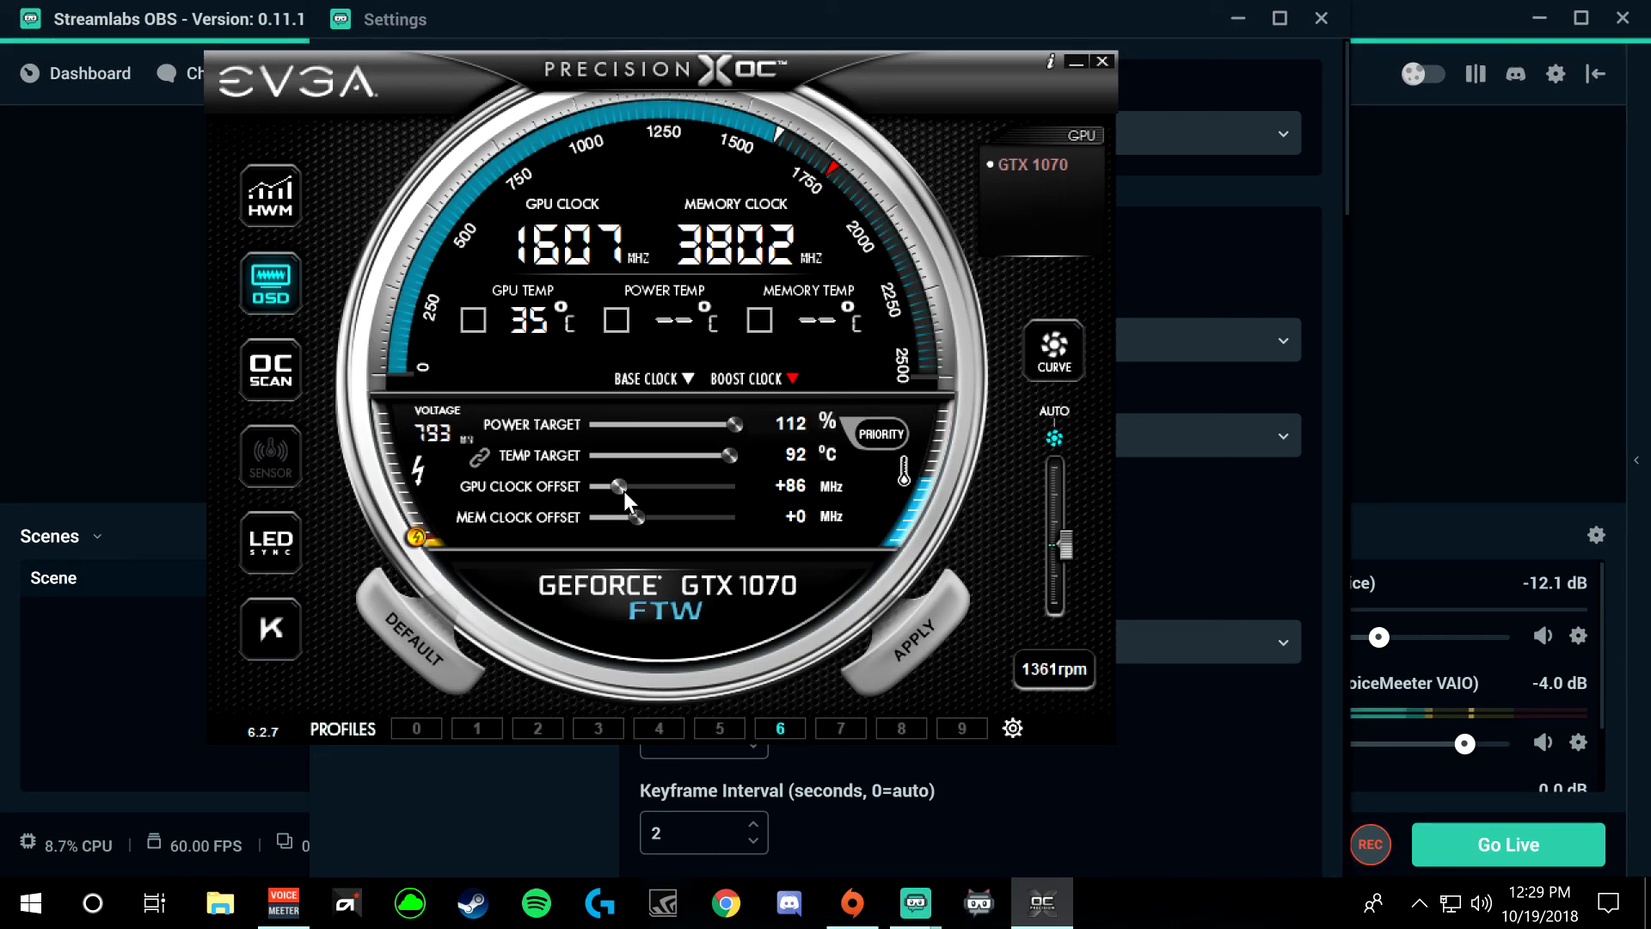
pyautogui.press('Left')
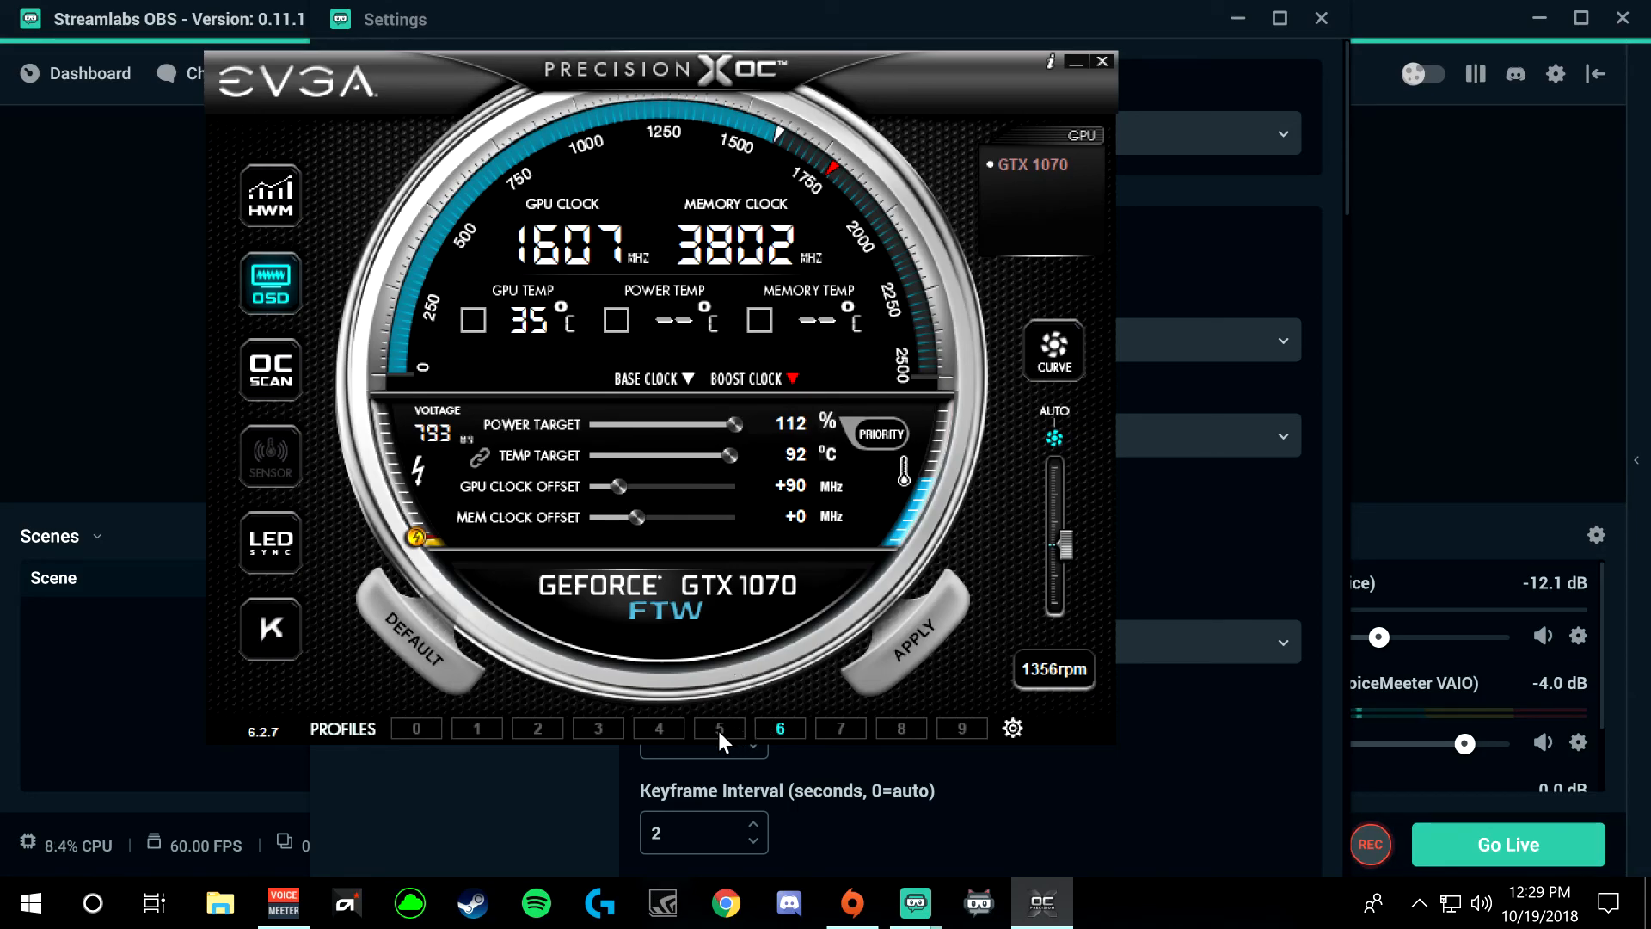
pyautogui.click(781, 730)
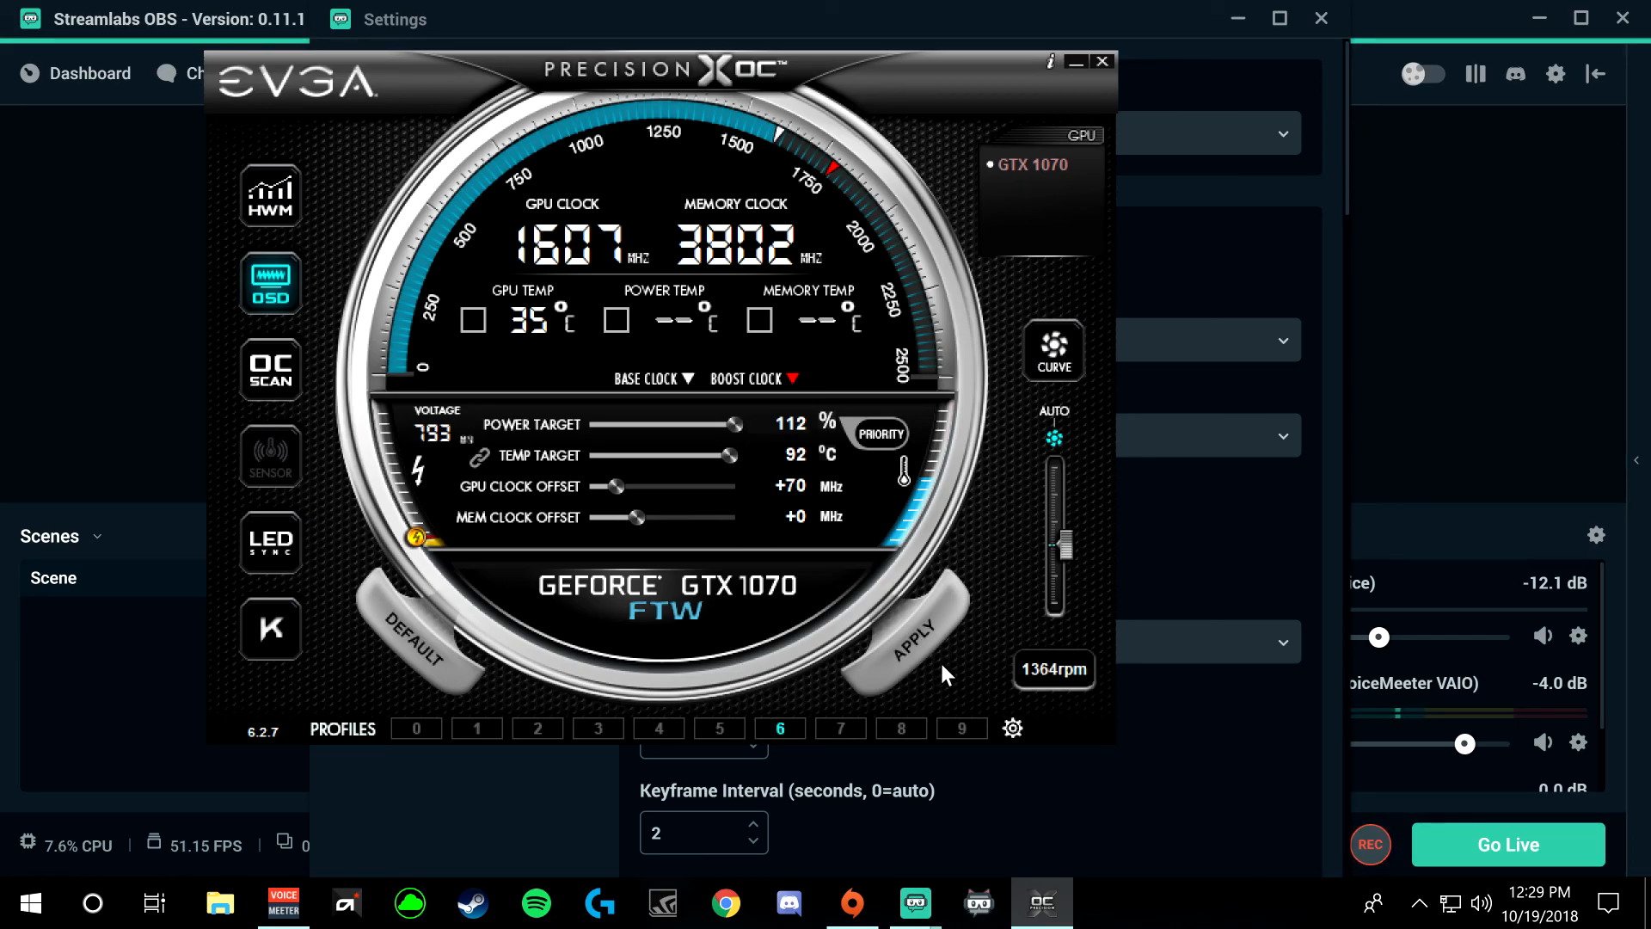
# Step: Minimize EVGA Precision XOC and review the streaming encoder, recording and audio track options in the Streamlabs OBS output settings
pyautogui.click(1076, 64)
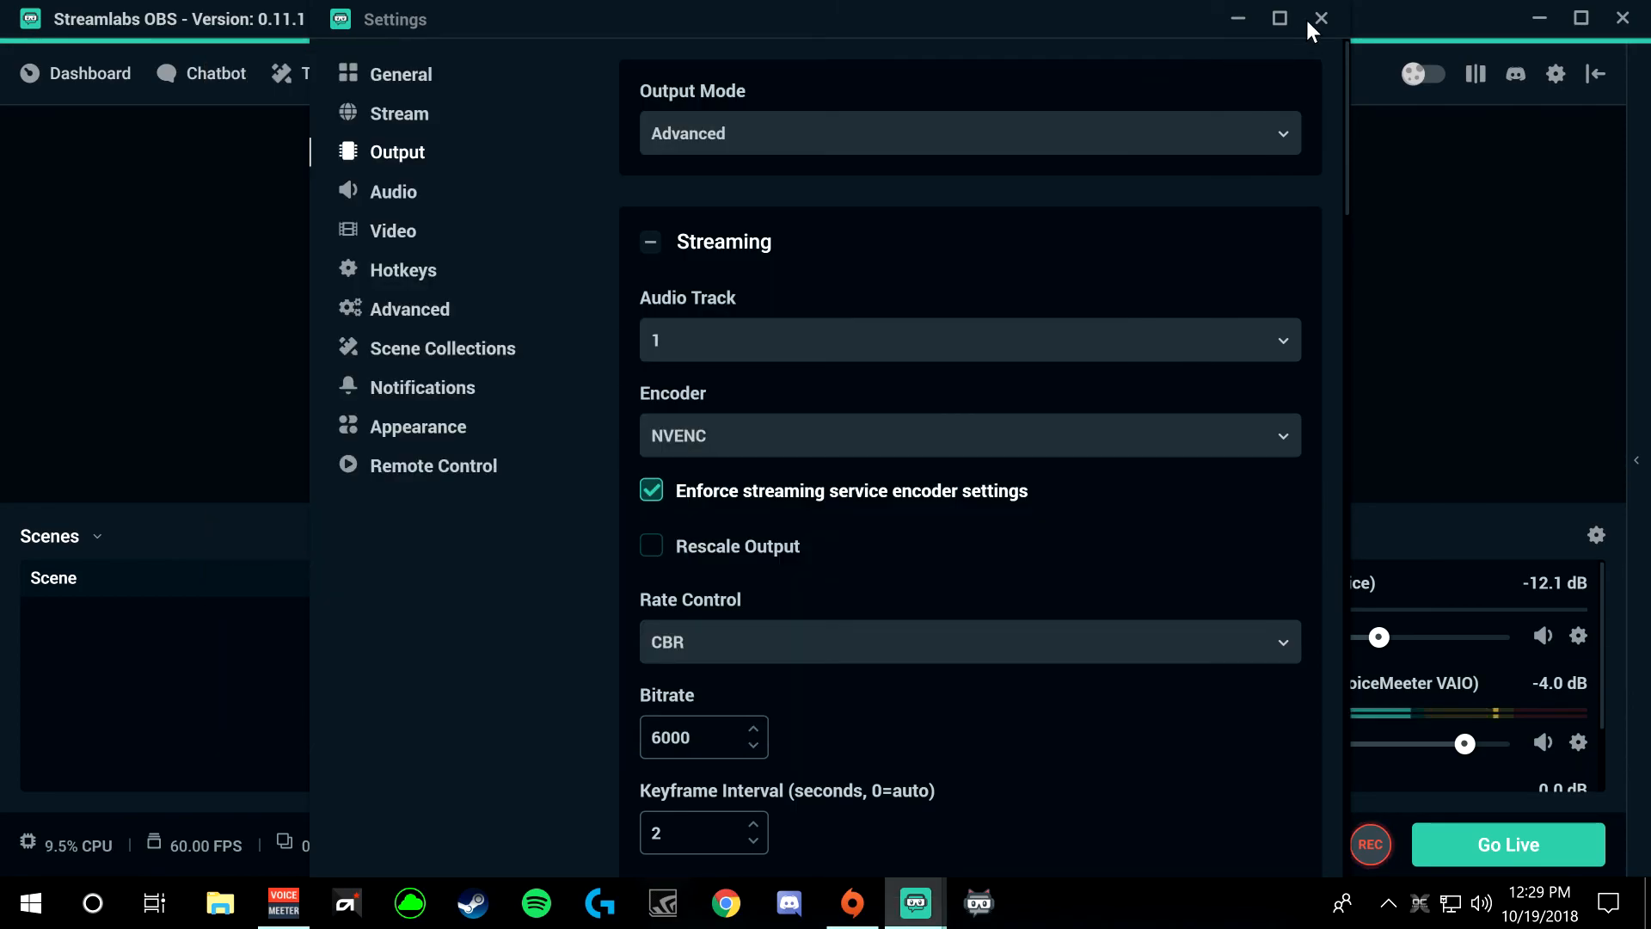
pyautogui.scroll(-5, 899, 368)
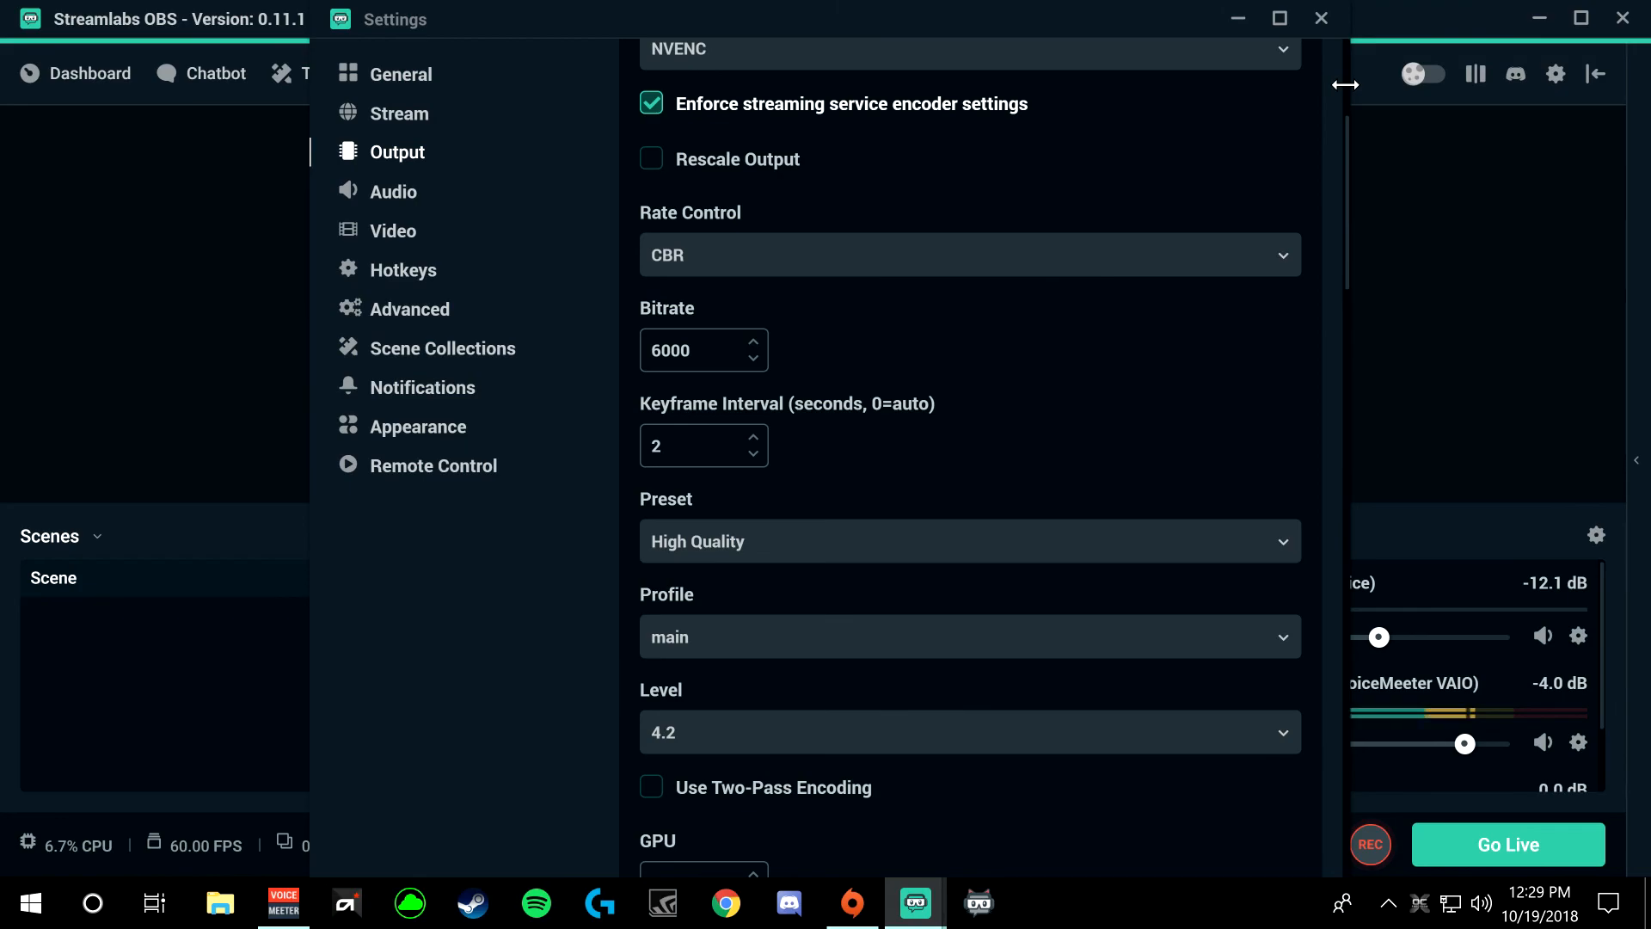
pyautogui.moveTo(1101, 18); pyautogui.dragTo(1049, 45)
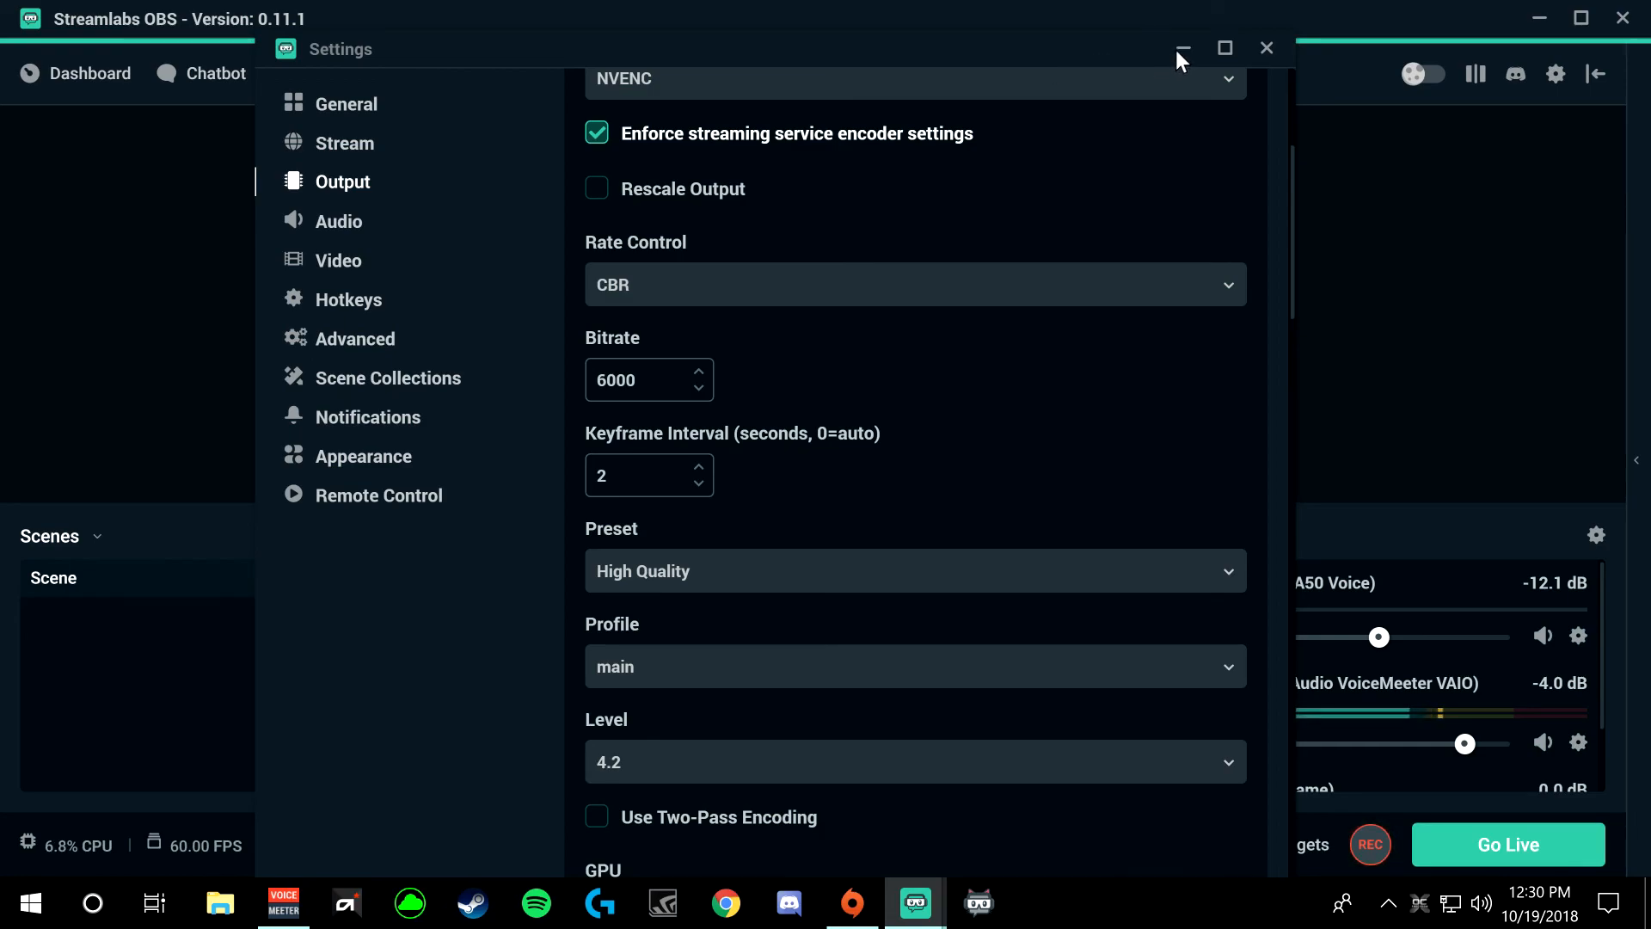
pyautogui.scroll(-13, 816, 301)
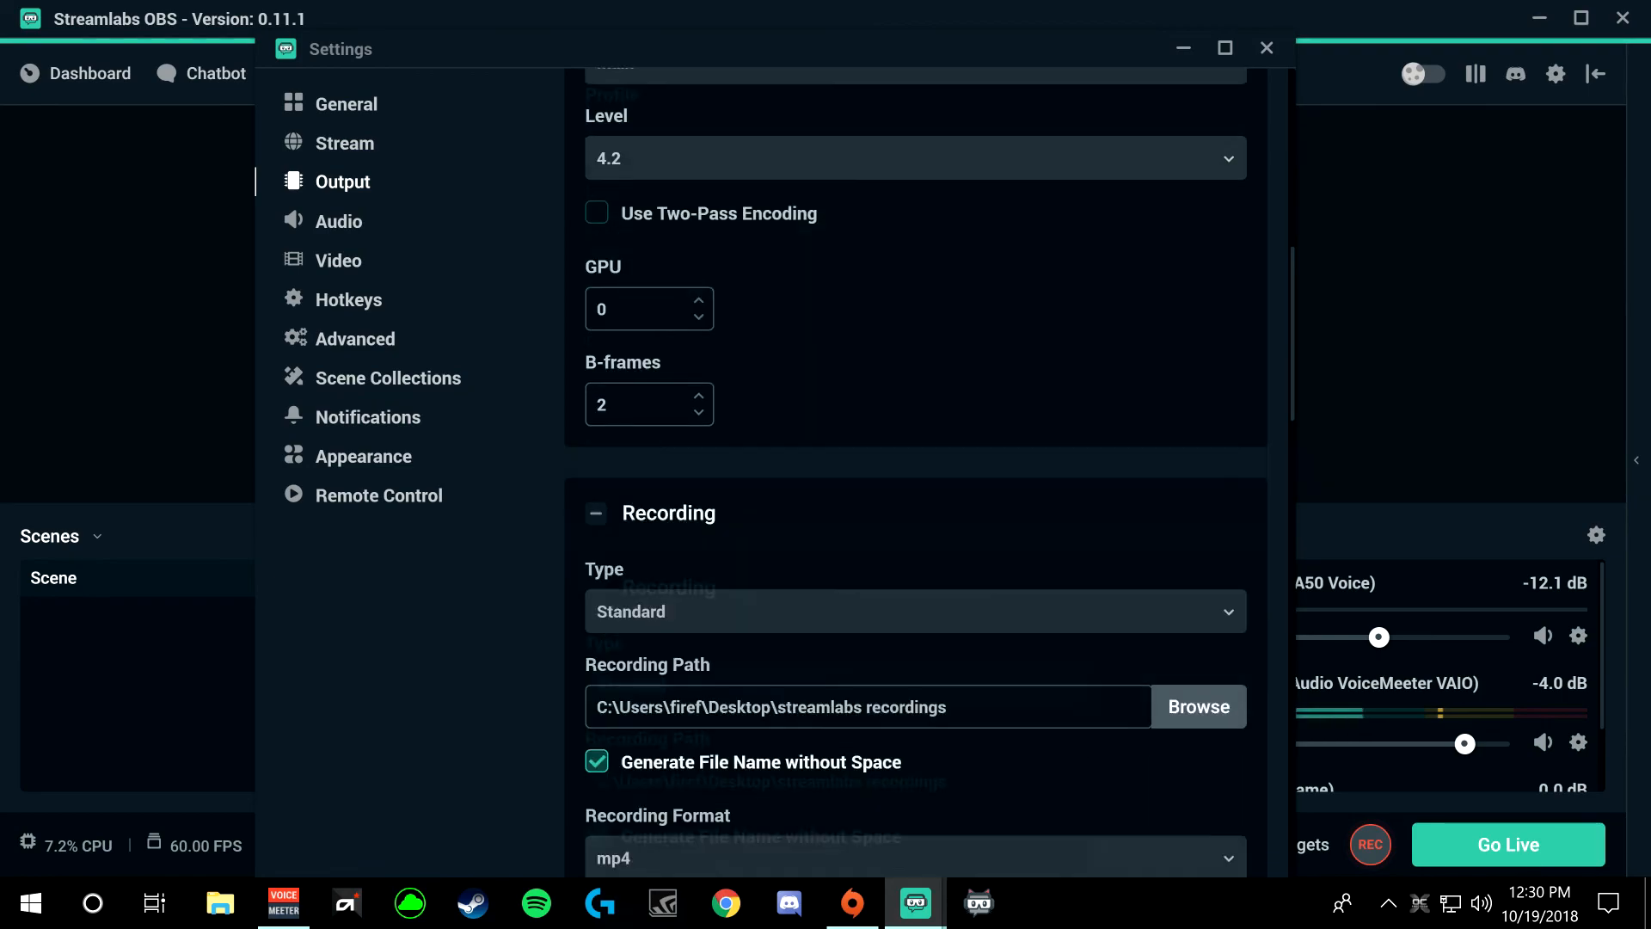
pyautogui.scroll(10, 824, 275)
pyautogui.scroll(-5, 1164, 387)
pyautogui.scroll(3, 847, 417)
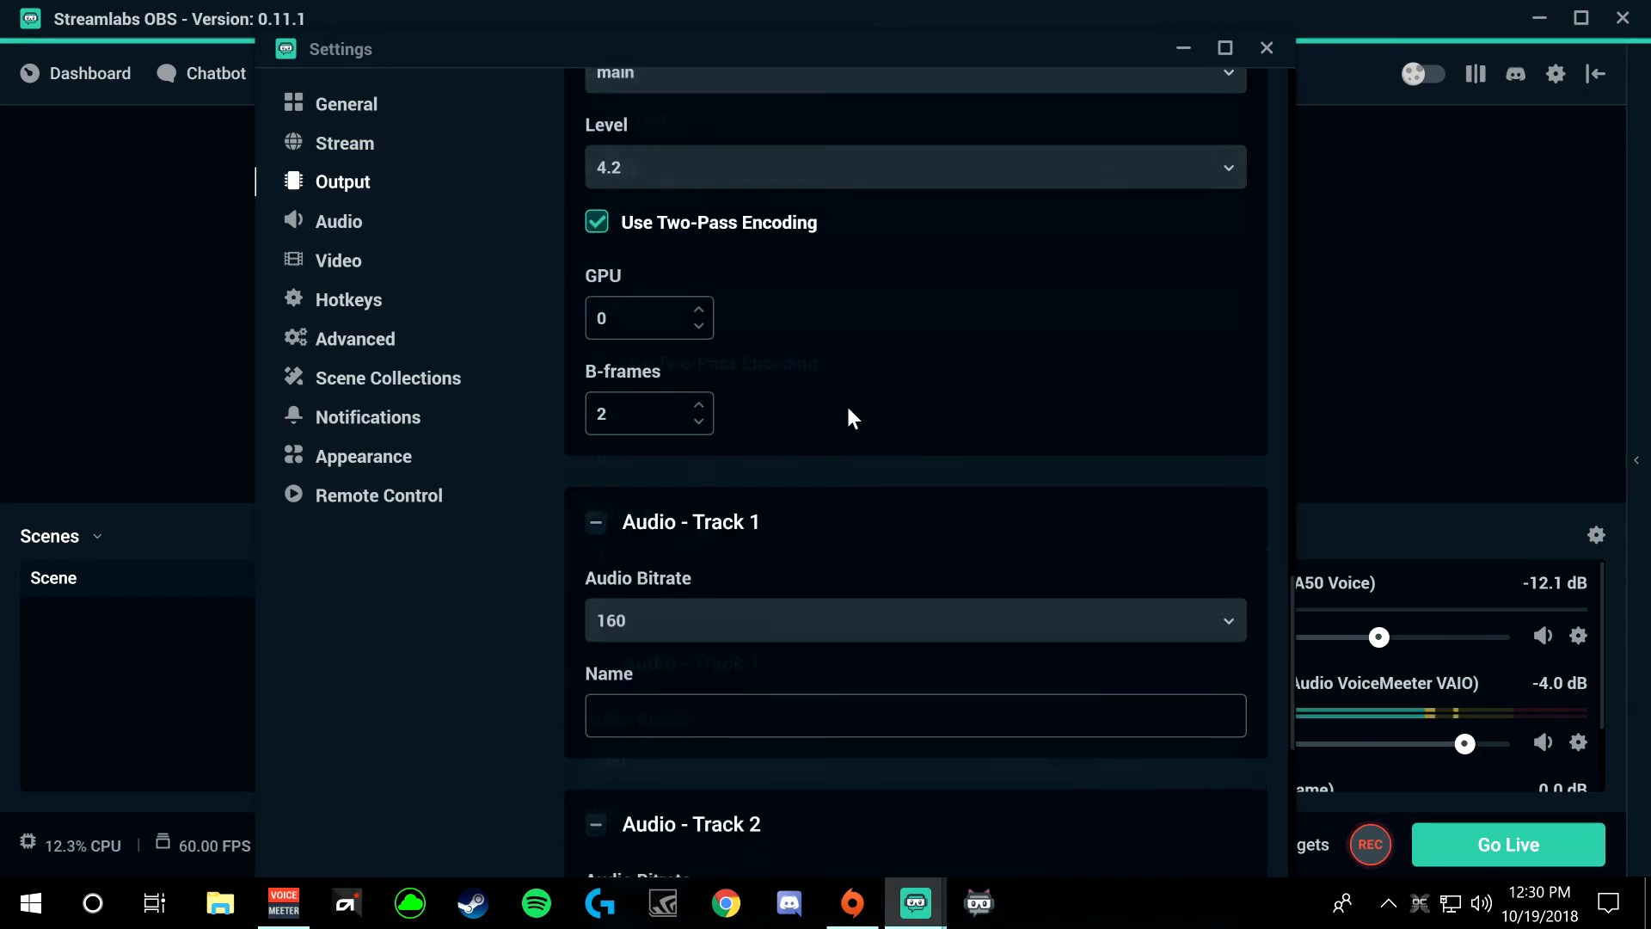
pyautogui.scroll(8, 740, 370)
pyautogui.scroll(3, 937, 332)
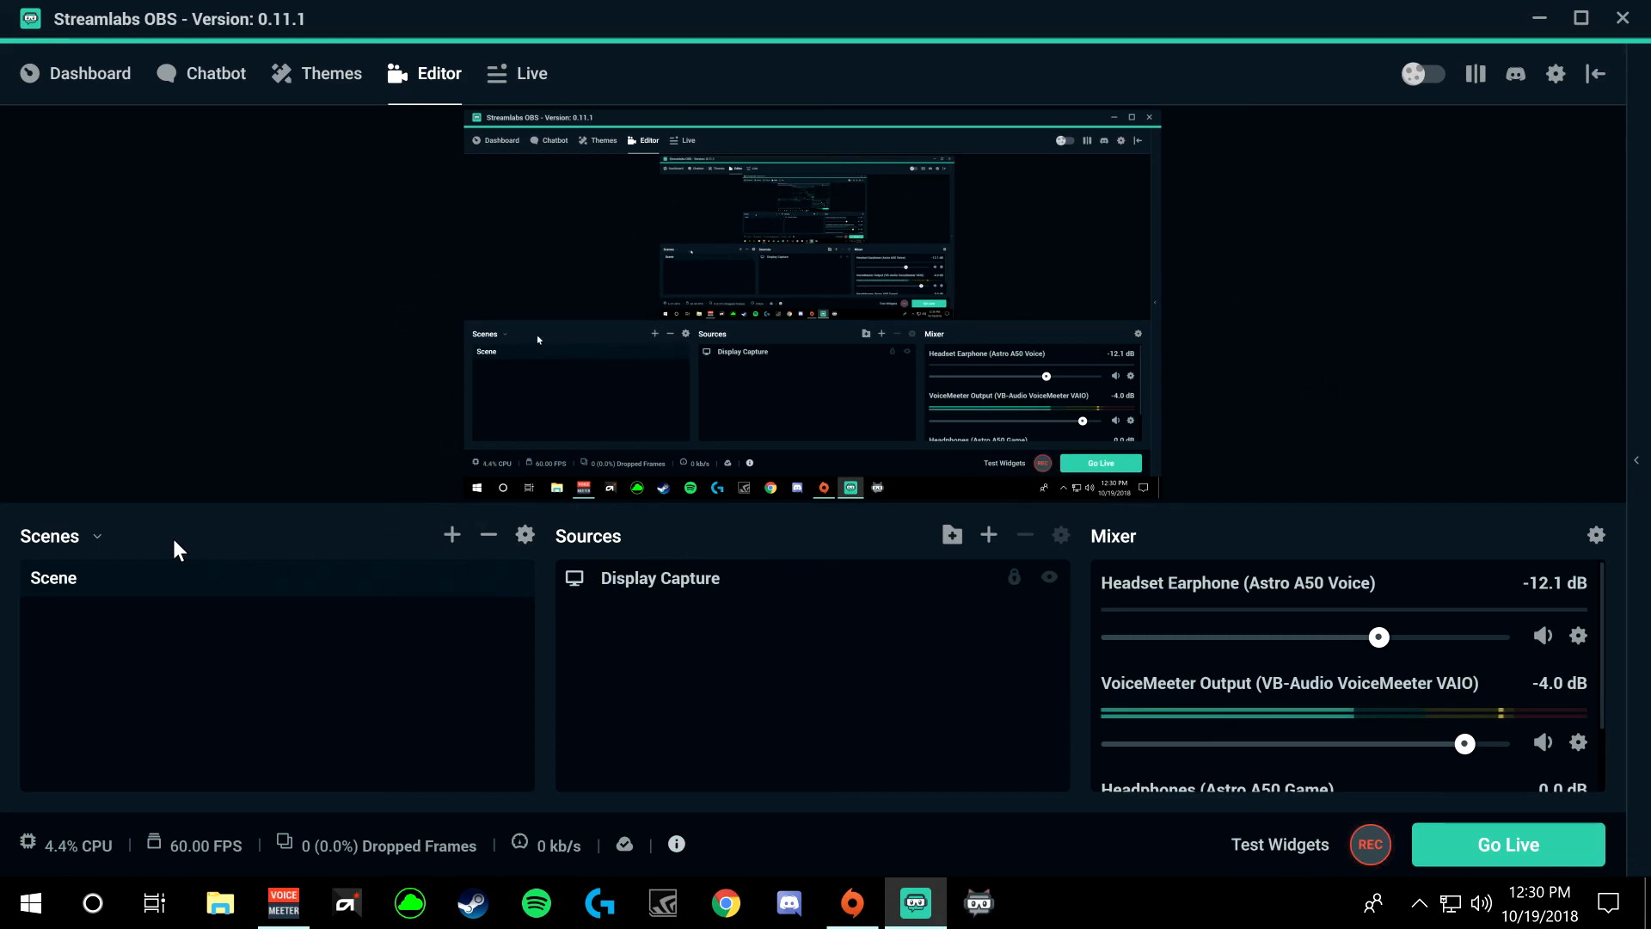
# Step: Open the list of scene collections in the editor
pyautogui.click(96, 539)
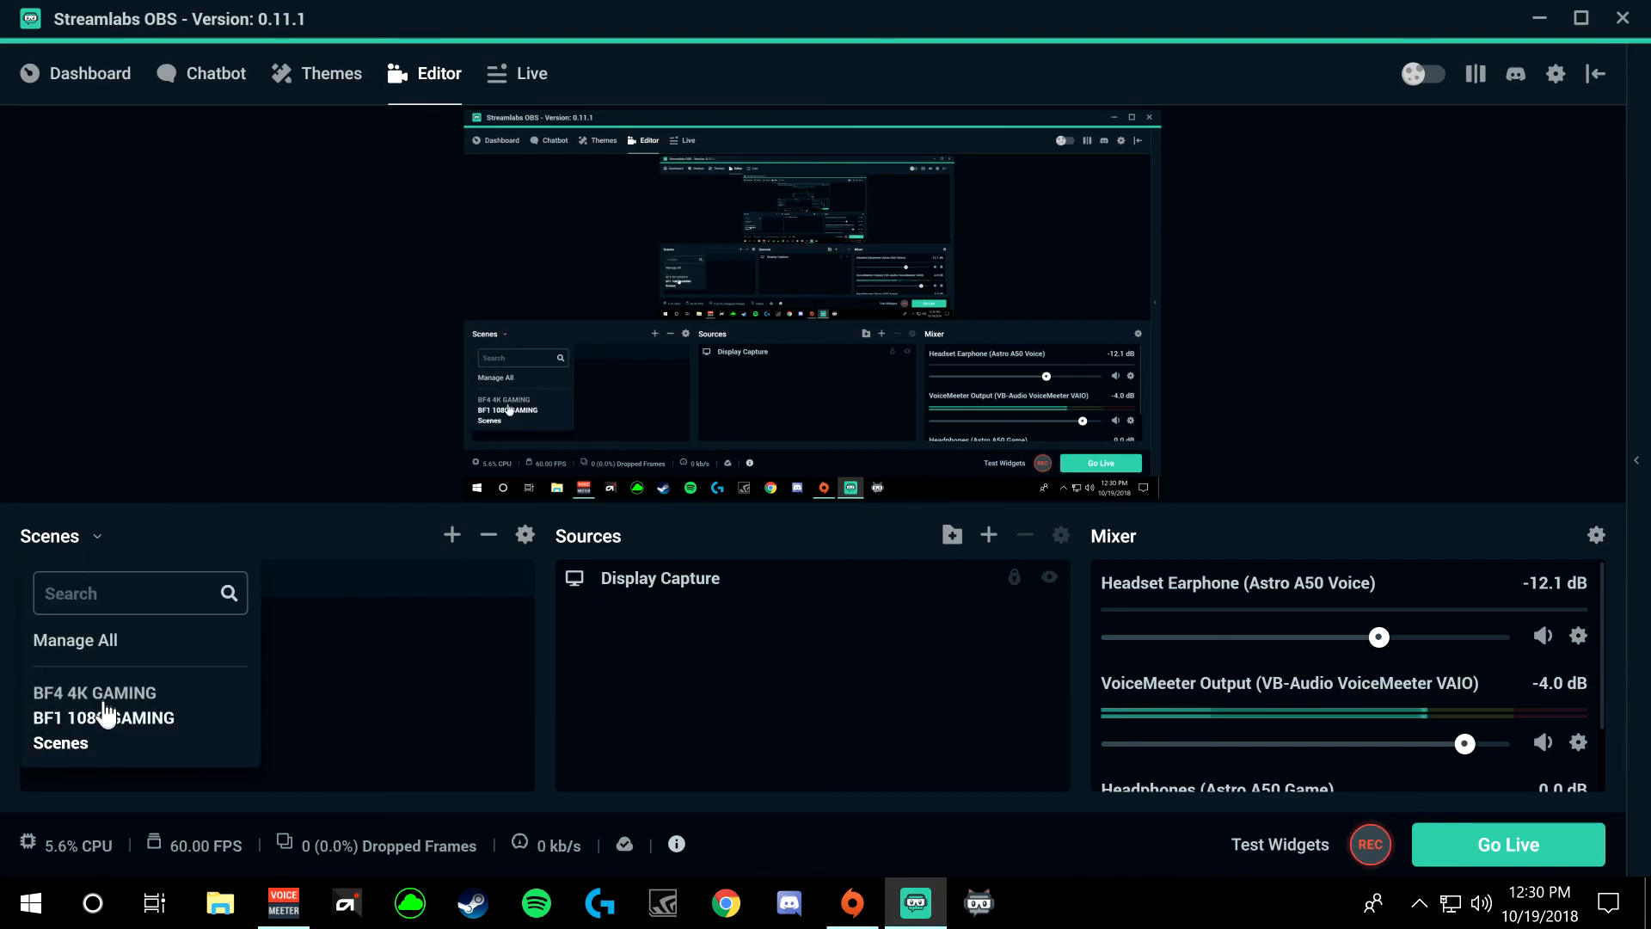